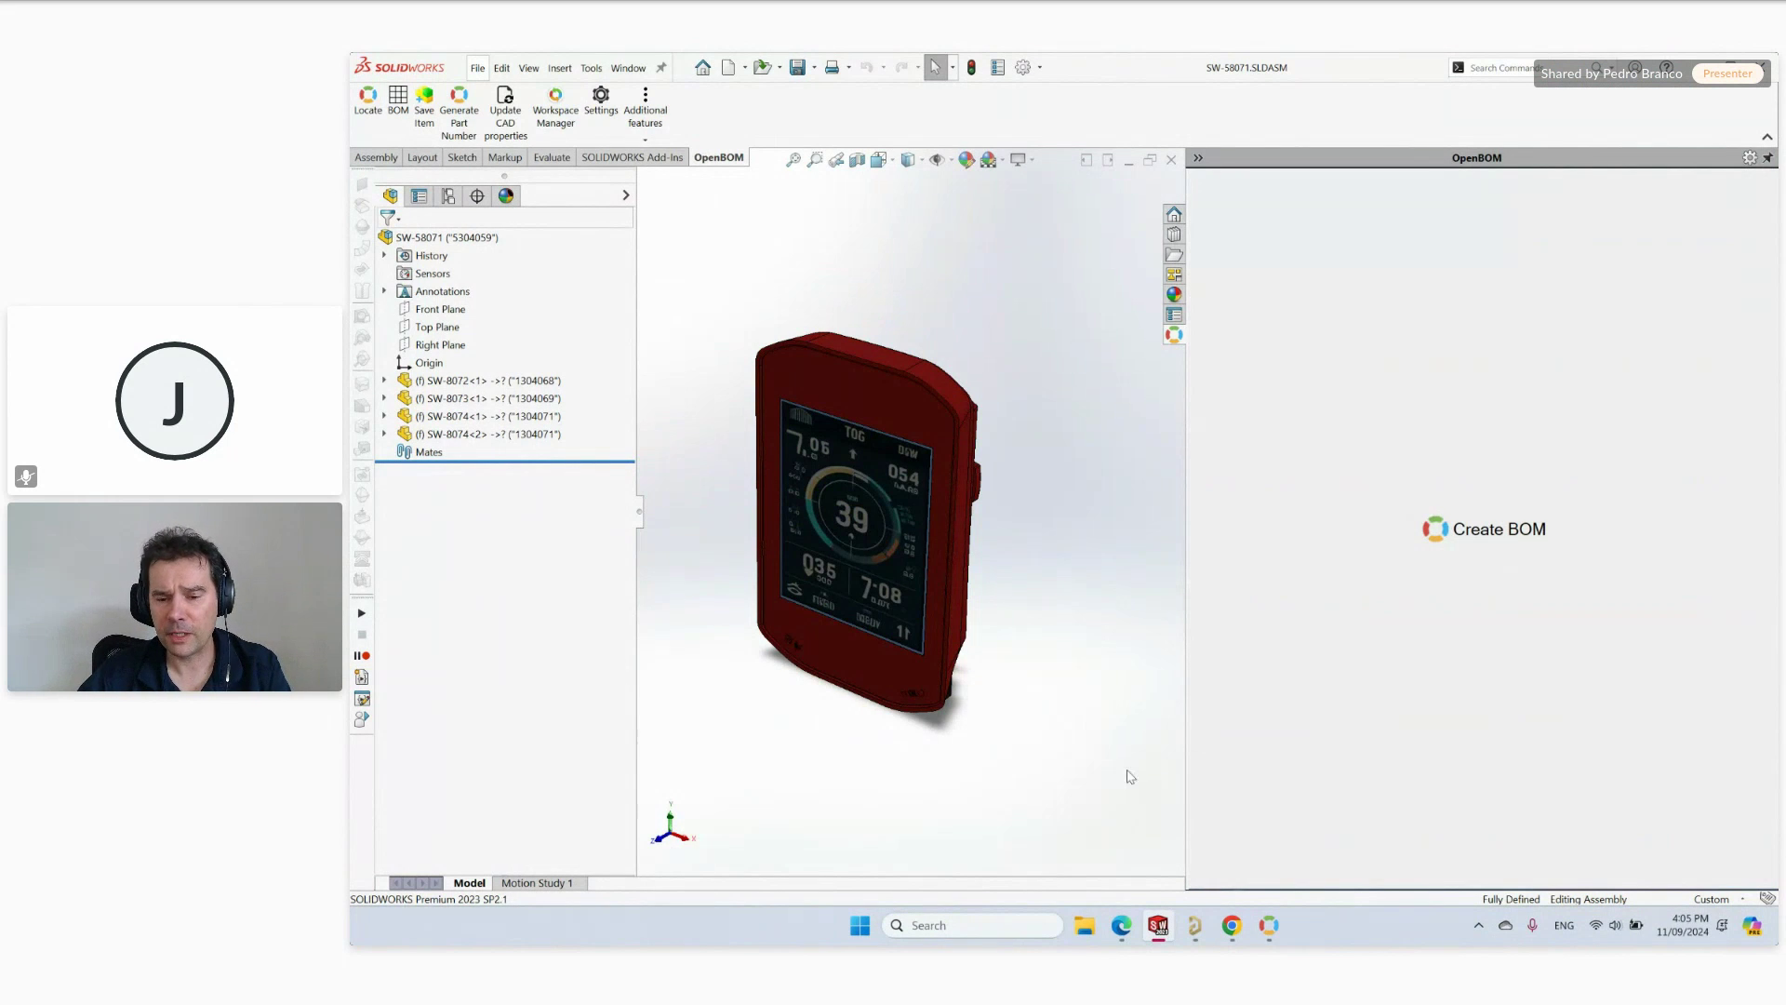
Create the multi-level OpenBOM BOM for the SW-58071 assembly and widen its thumbnail column to enlarge the part images.
{"action": "left_click", "coordinate": [1480, 528]}
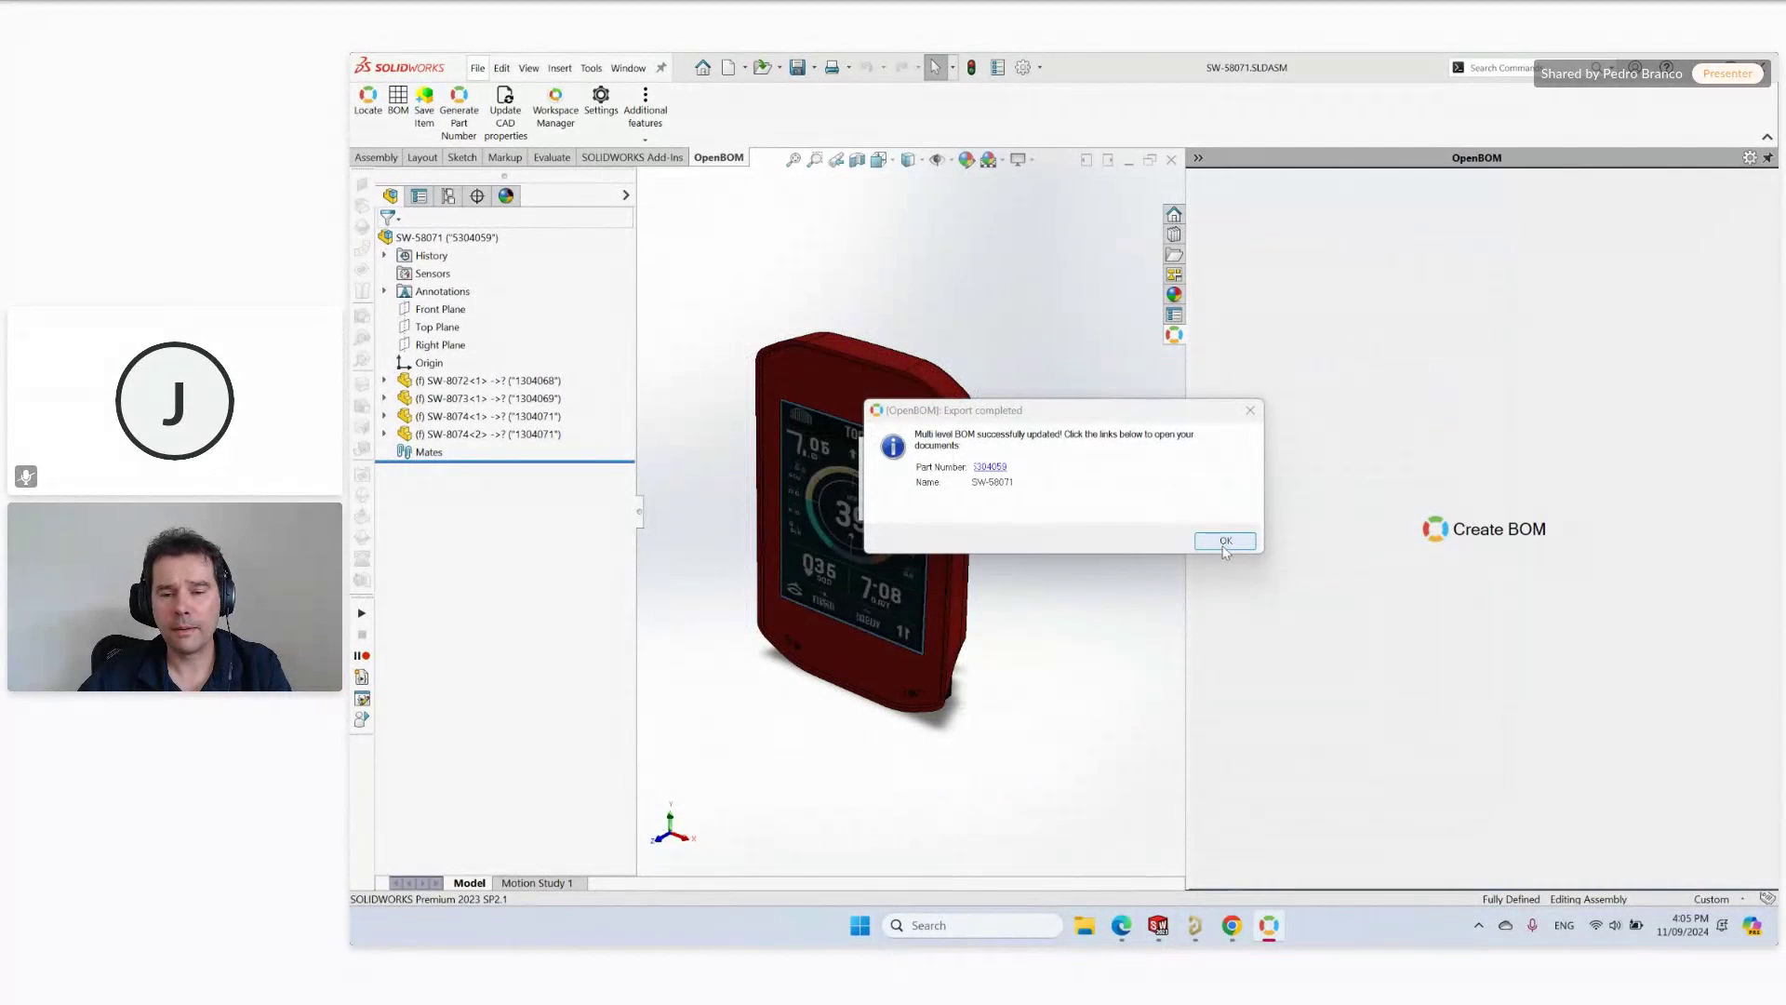
{"action": "left_click", "coordinate": [1224, 540]}
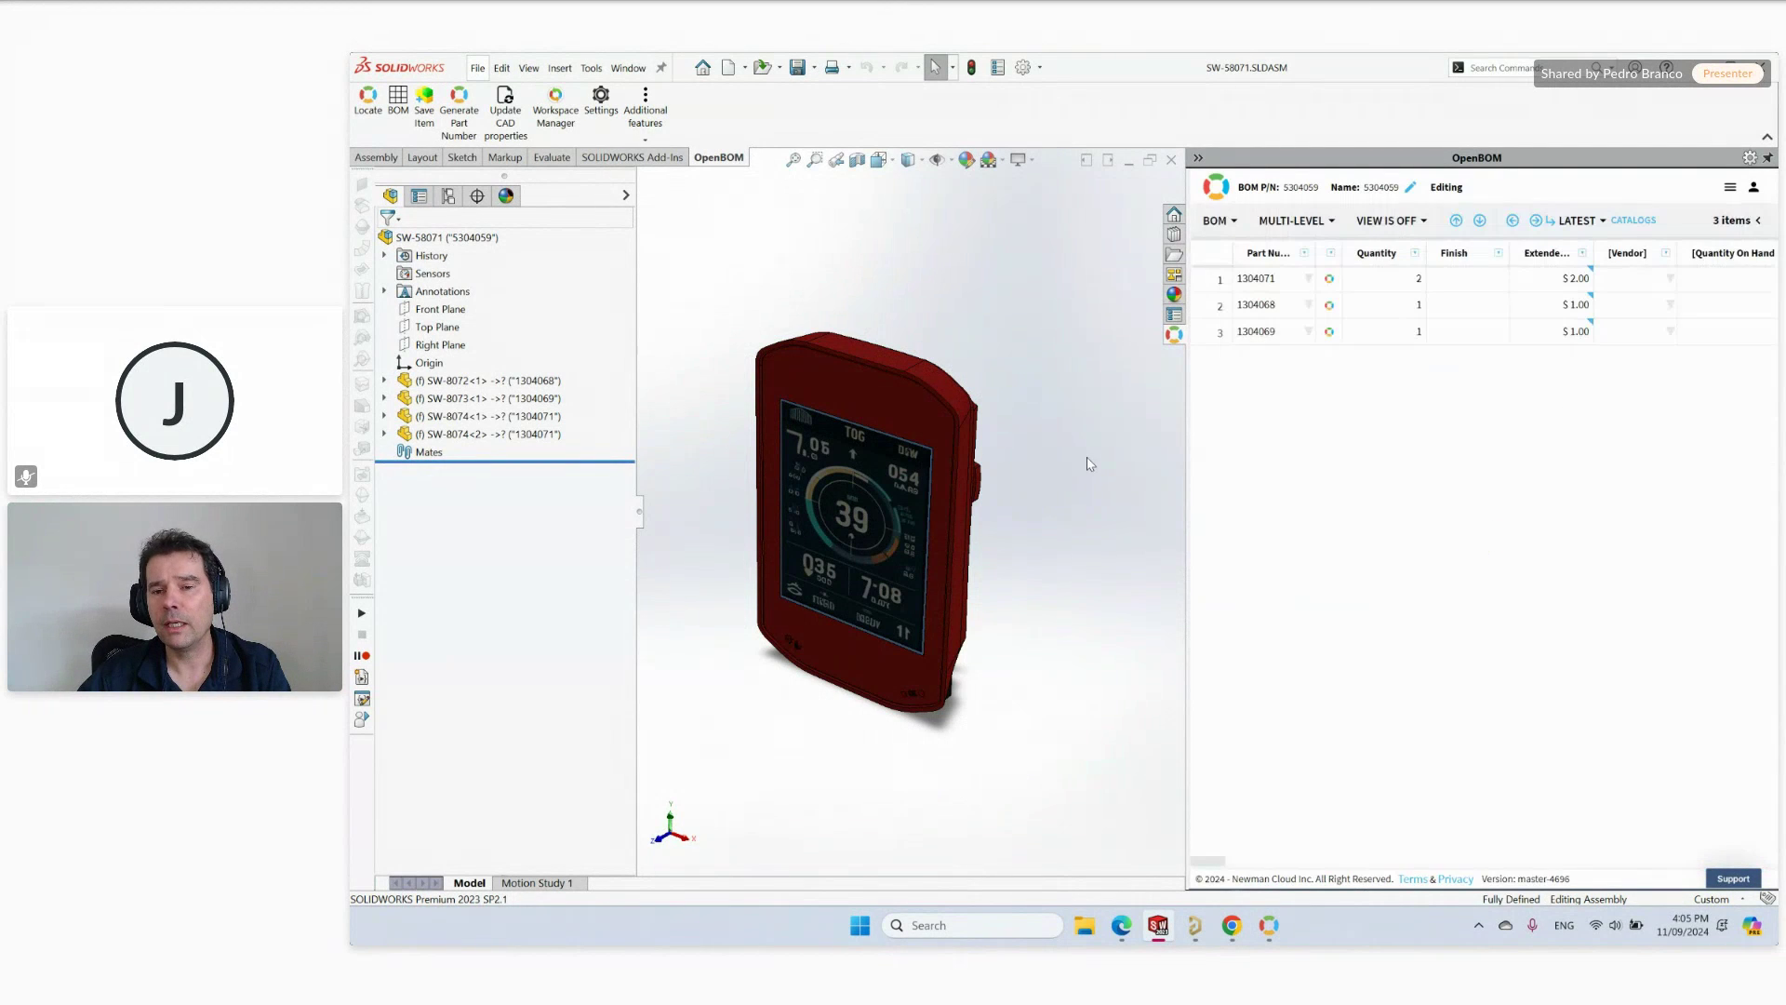
{"action": "left_click", "coordinate": [1330, 279]}
{"action": "left_click_drag", "start_coordinate": [1339, 246], "coordinate": [1361, 252]}
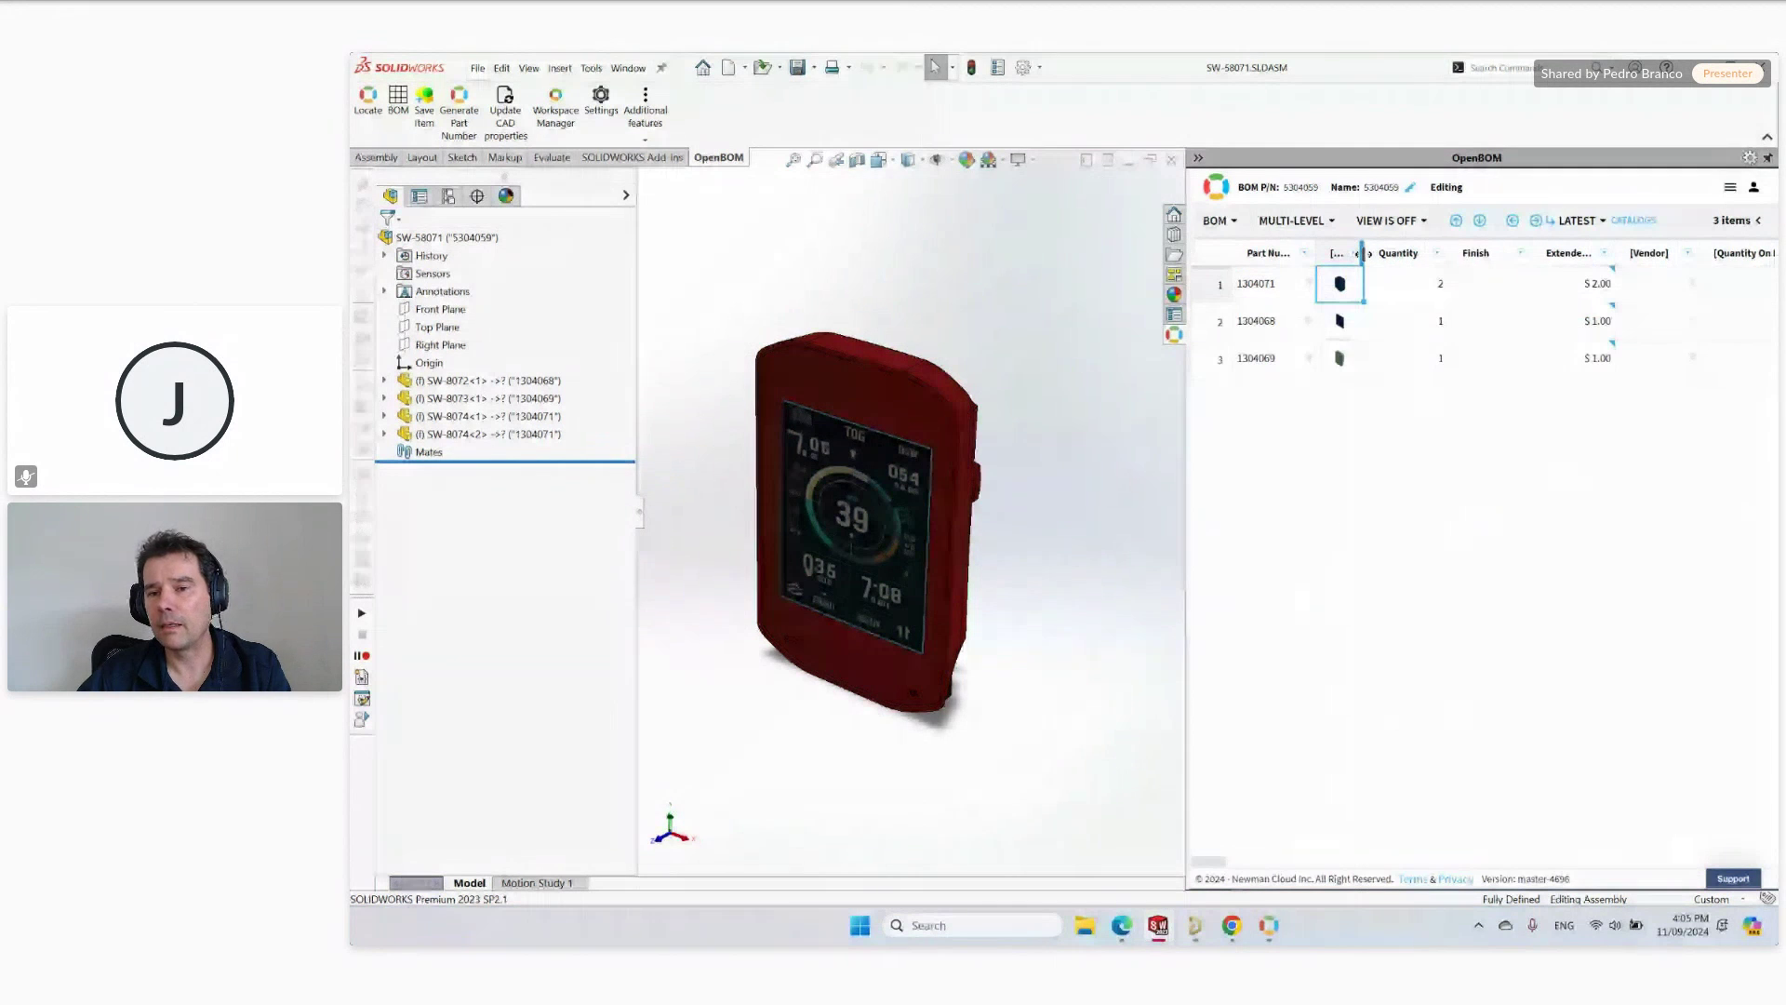
{"action": "mouse_move", "coordinate": [1342, 354]}
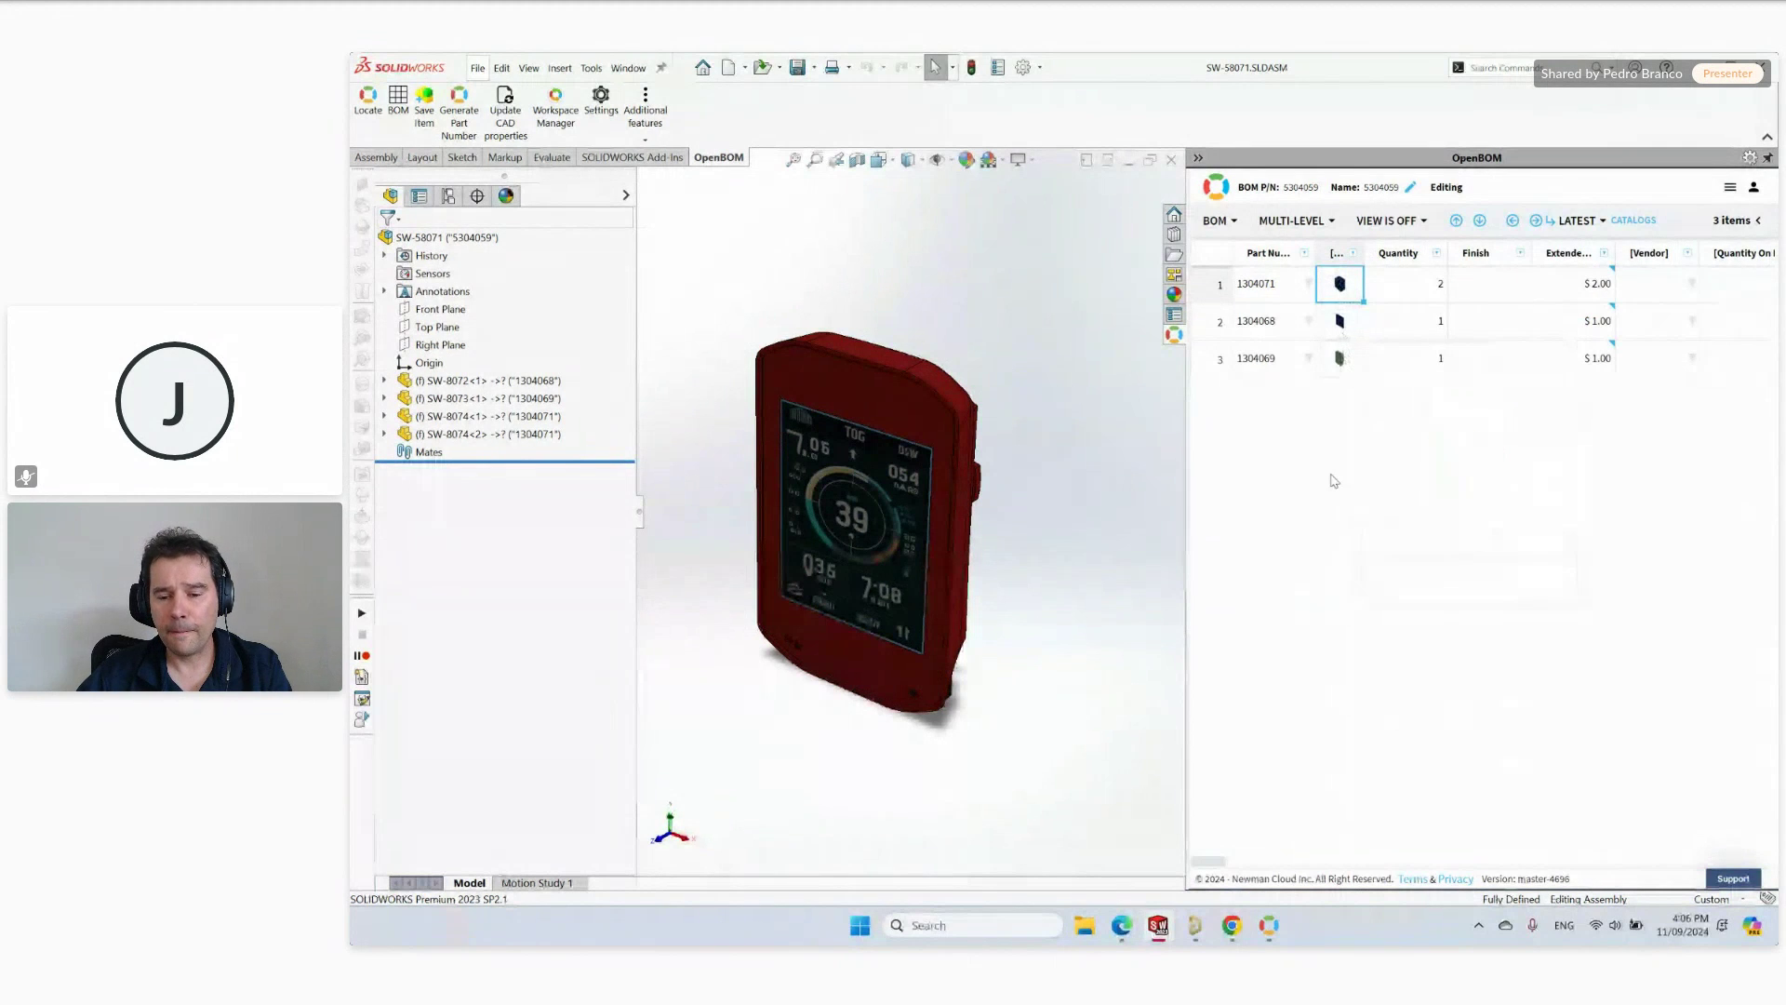
Switch to Altium Designer, locate the OpenBOM BOM of 7009000.PcbDoc, open it and select its BOM part number.
{"action": "left_click", "coordinate": [1196, 927]}
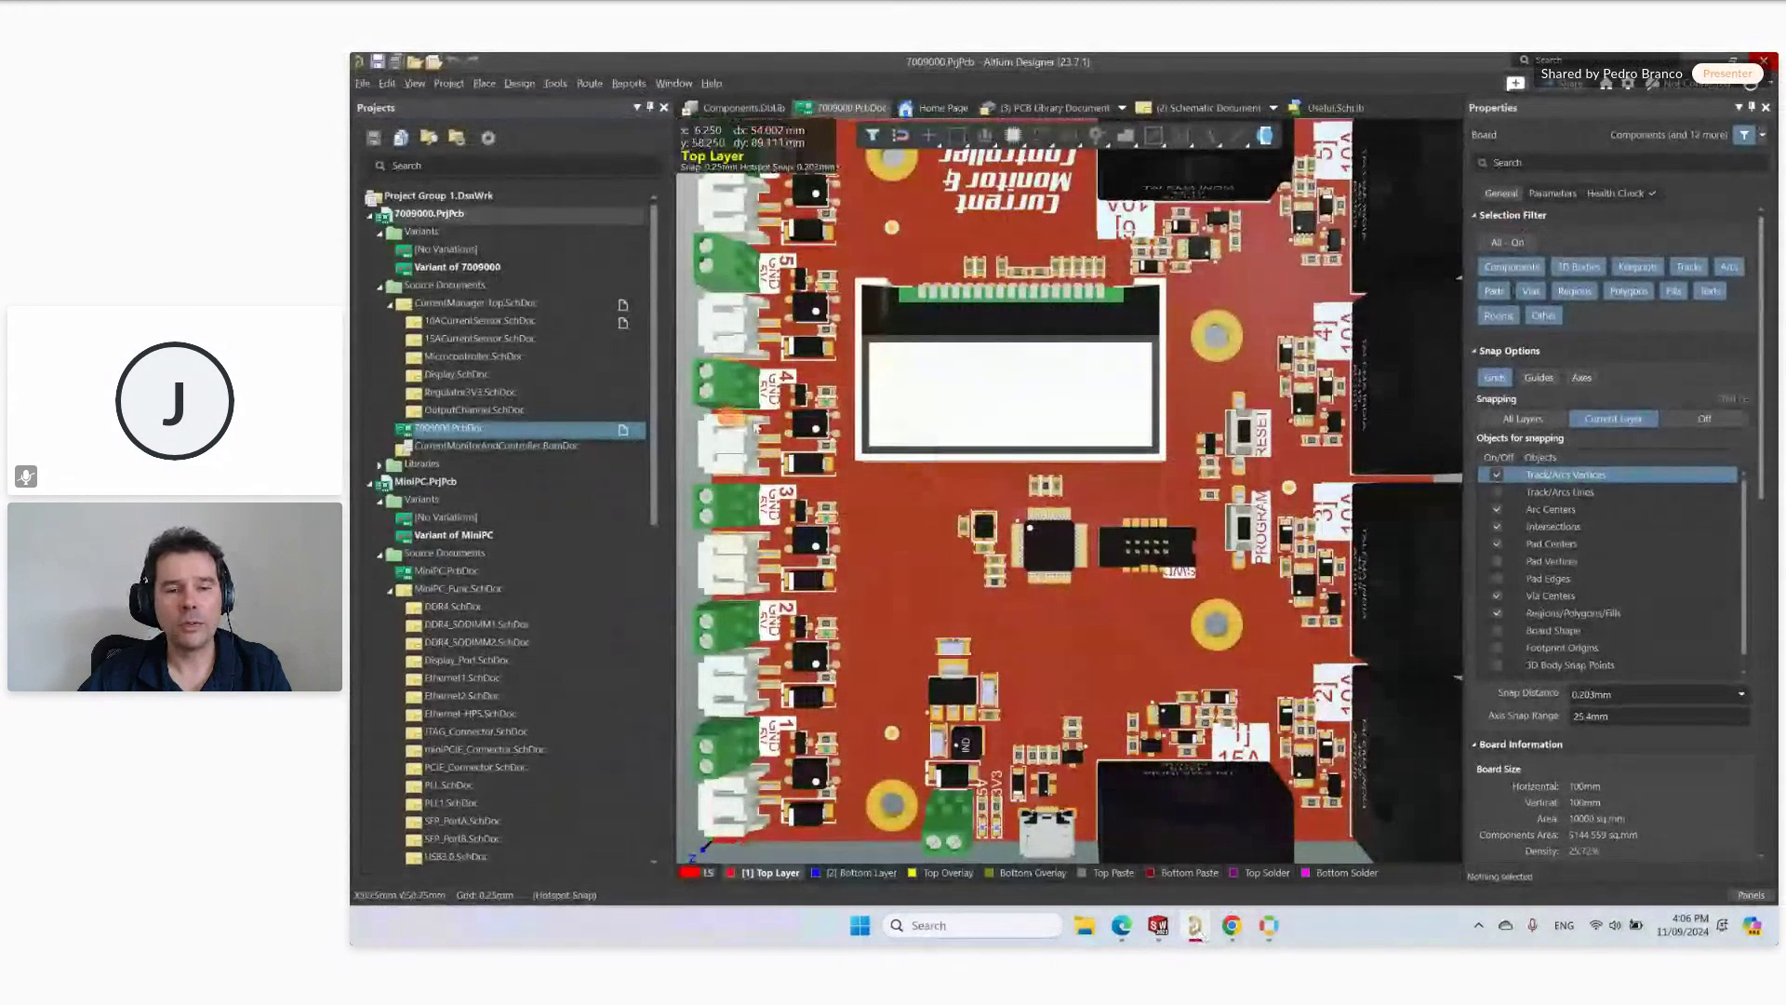
{"action": "right_click", "coordinate": [449, 433]}
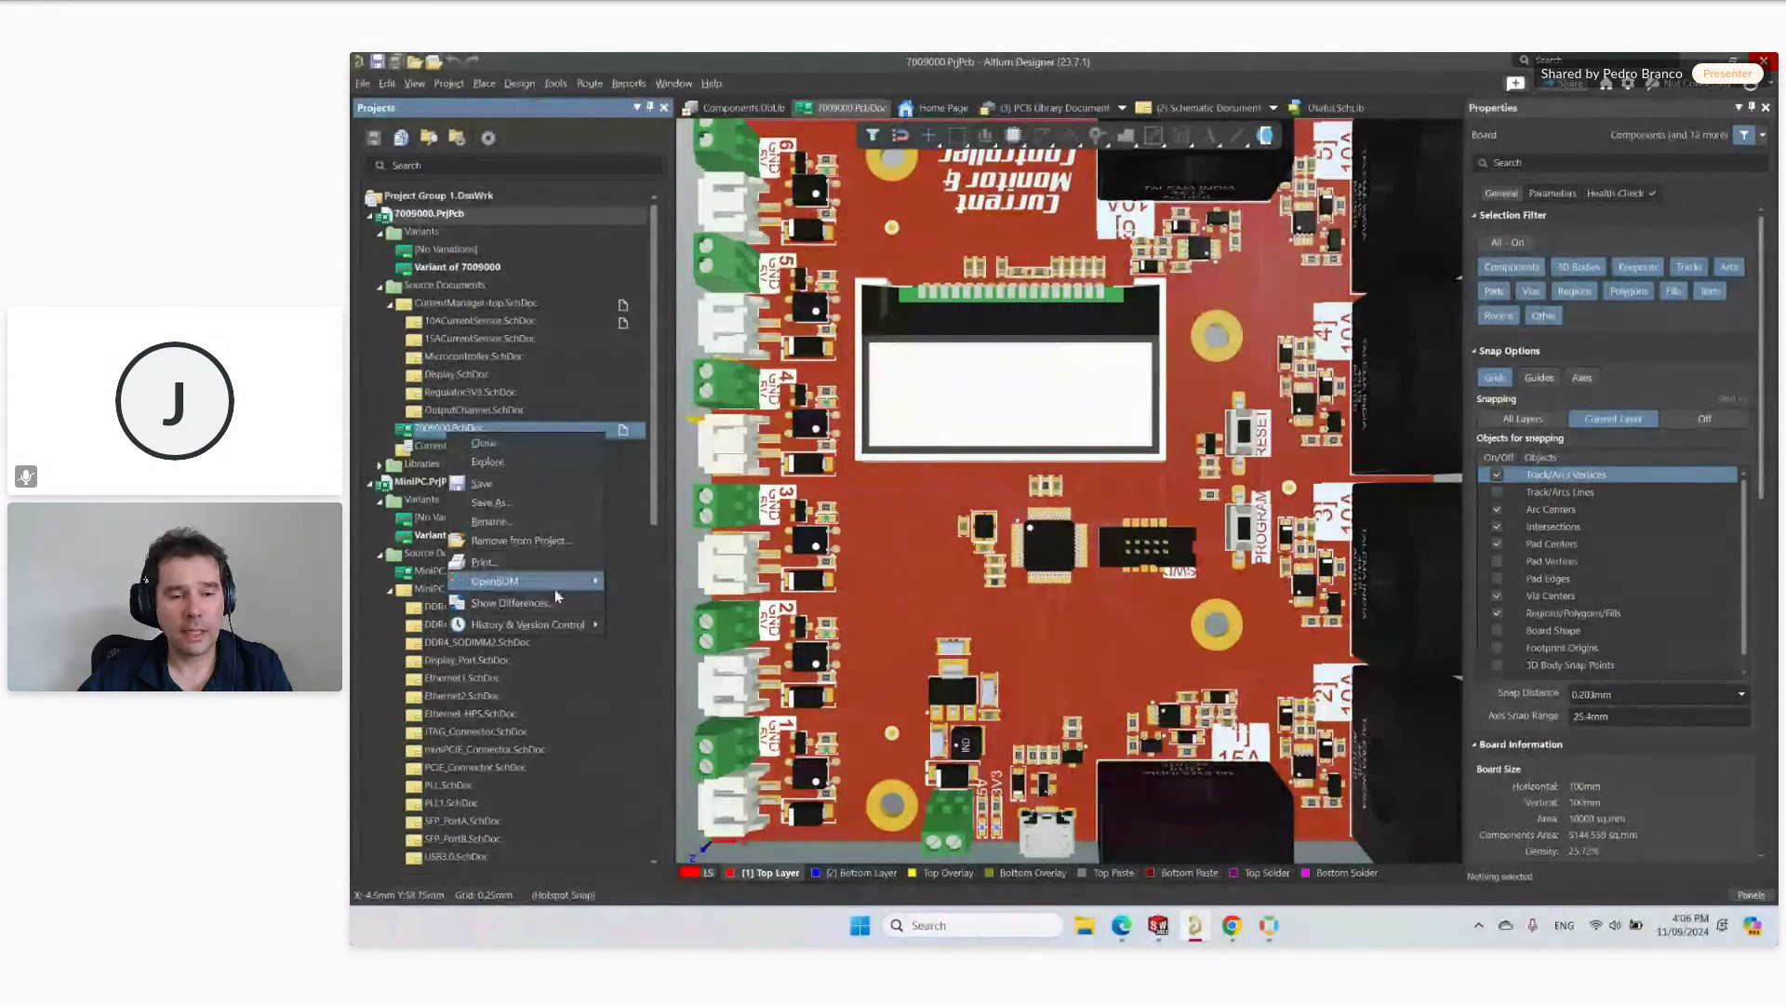
{"action": "mouse_move", "coordinate": [555, 590]}
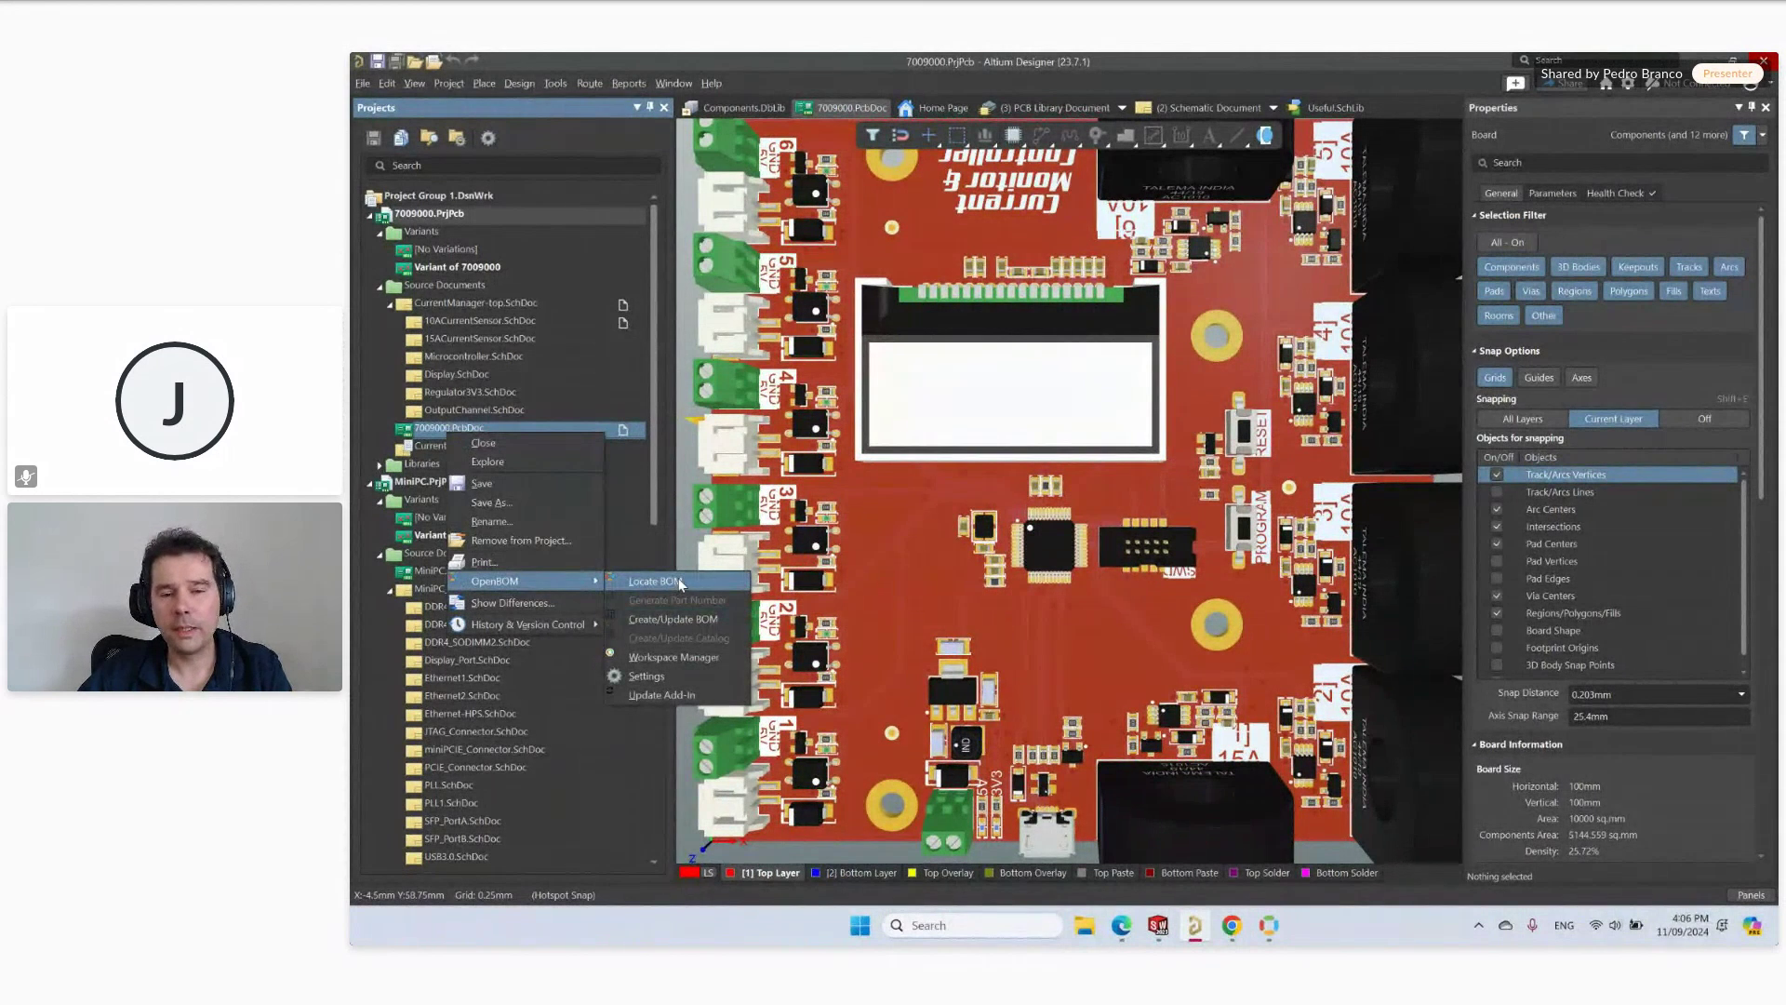
{"action": "left_click", "coordinate": [680, 583]}
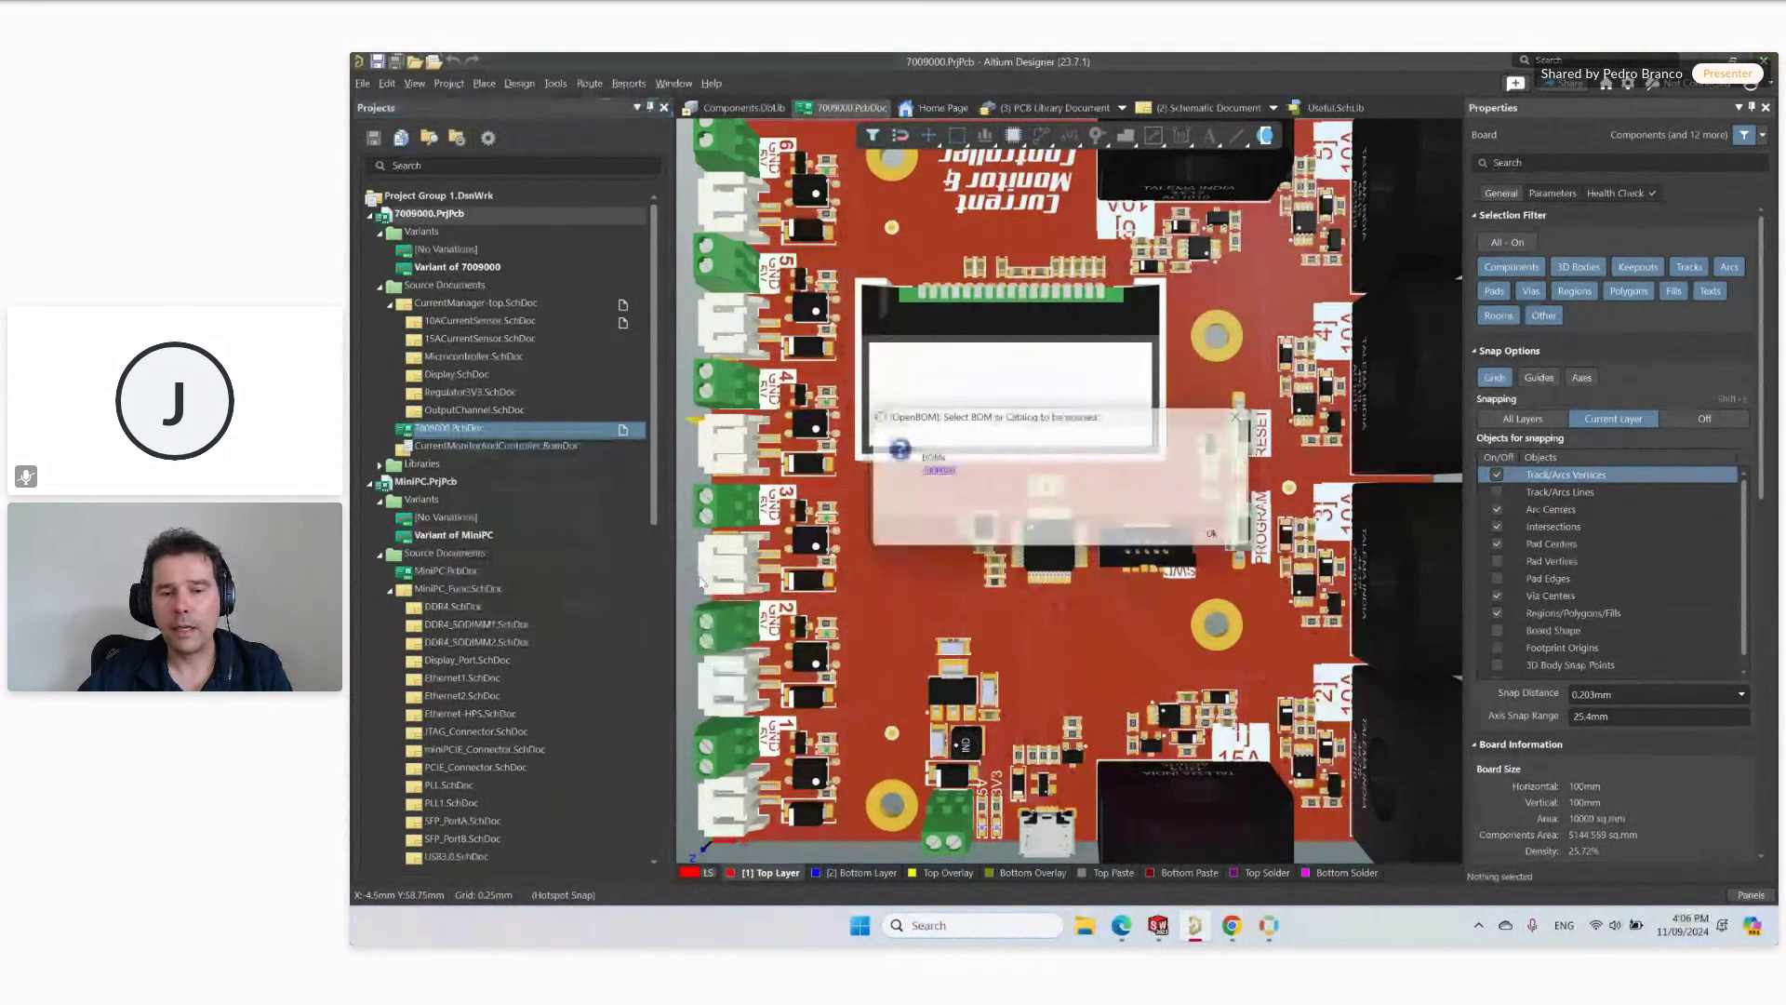
{"action": "left_click", "coordinate": [935, 473]}
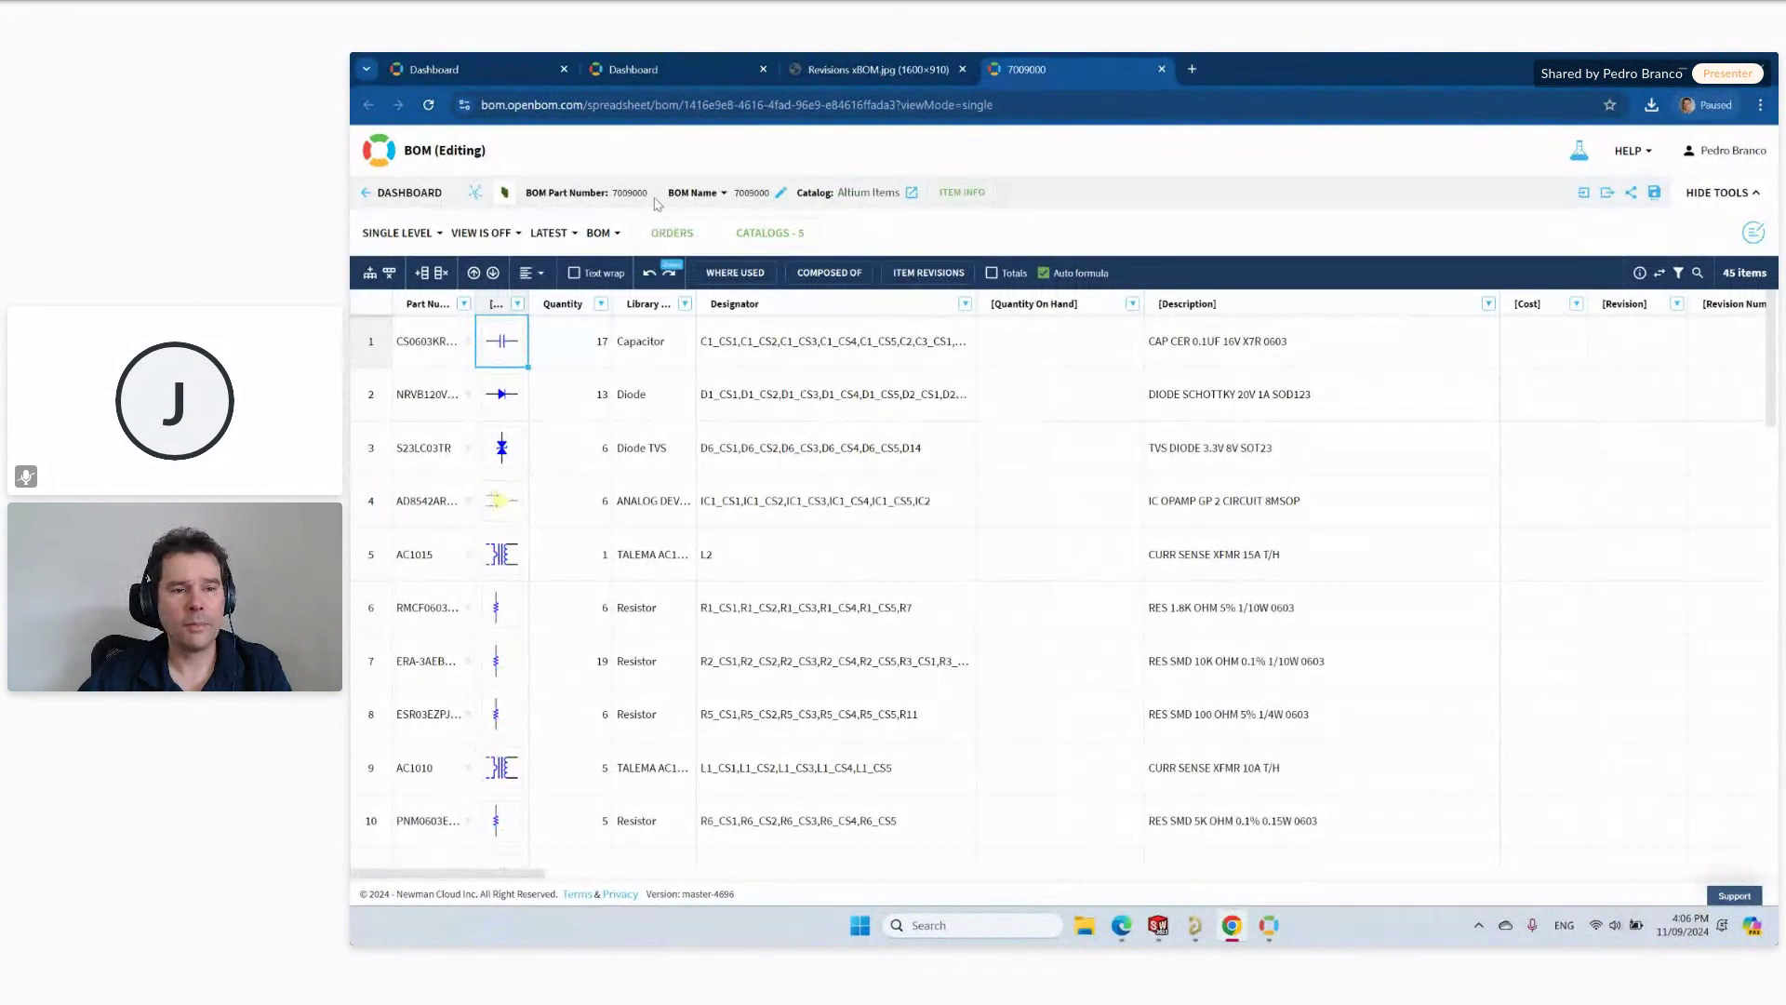
{"action": "double_click", "coordinate": [613, 195]}
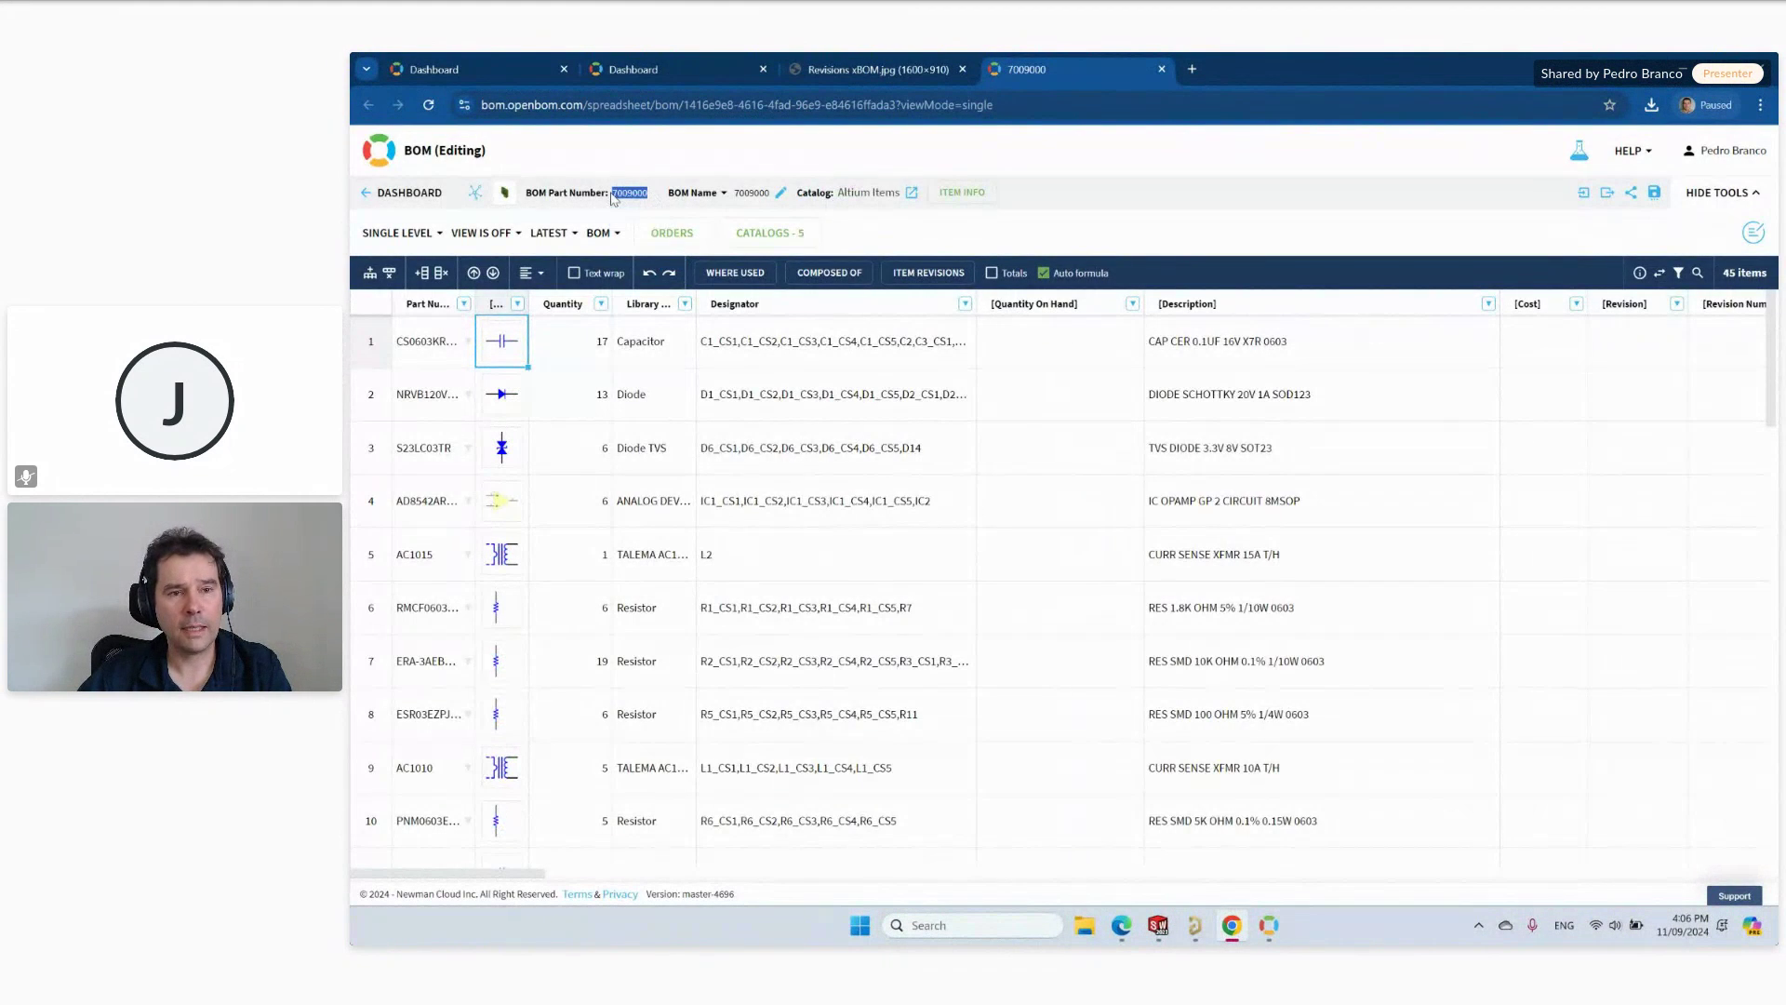
Return to SOLIDWORKS, add item 7009000 with quantity 1 to the top of the assembly BOM, and toggle its sub-items.
{"action": "key", "text": "alt+Tab"}
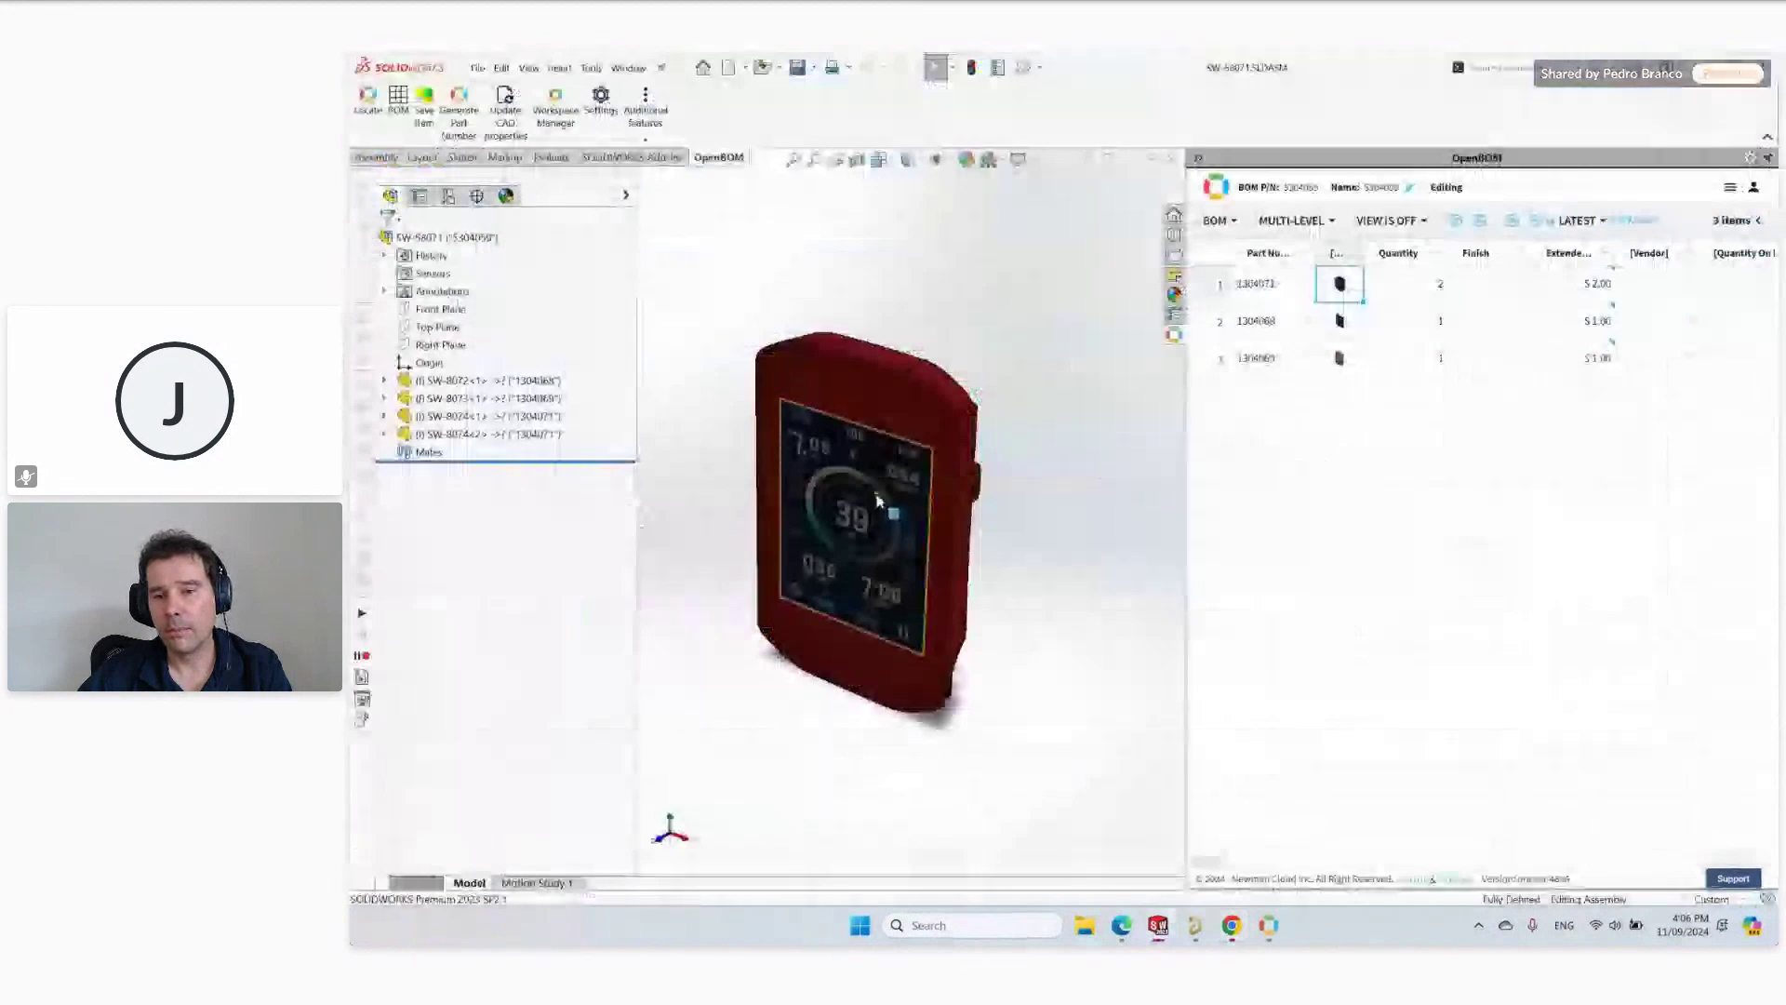
{"action": "left_click", "coordinate": [1219, 222]}
{"action": "left_click", "coordinate": [1250, 298]}
{"action": "left_click", "coordinate": [1265, 280]}
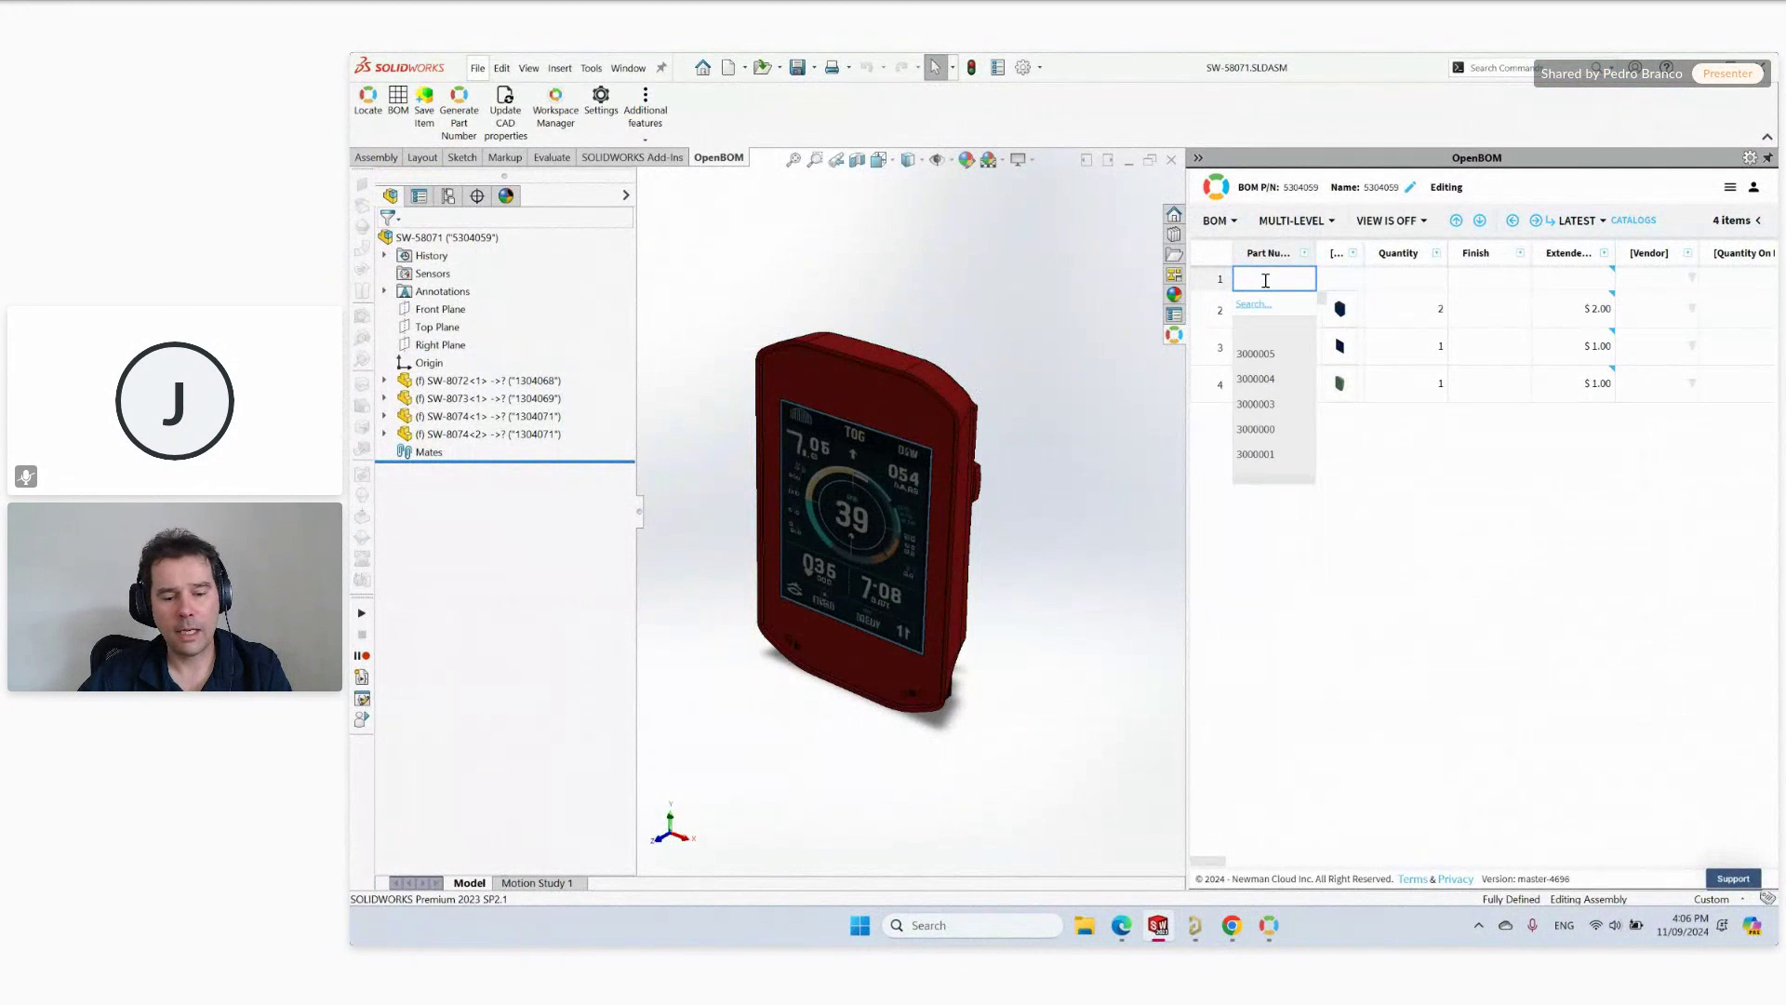
{"action": "type", "text": "7009000"}
{"action": "left_click", "coordinate": [1392, 282]}
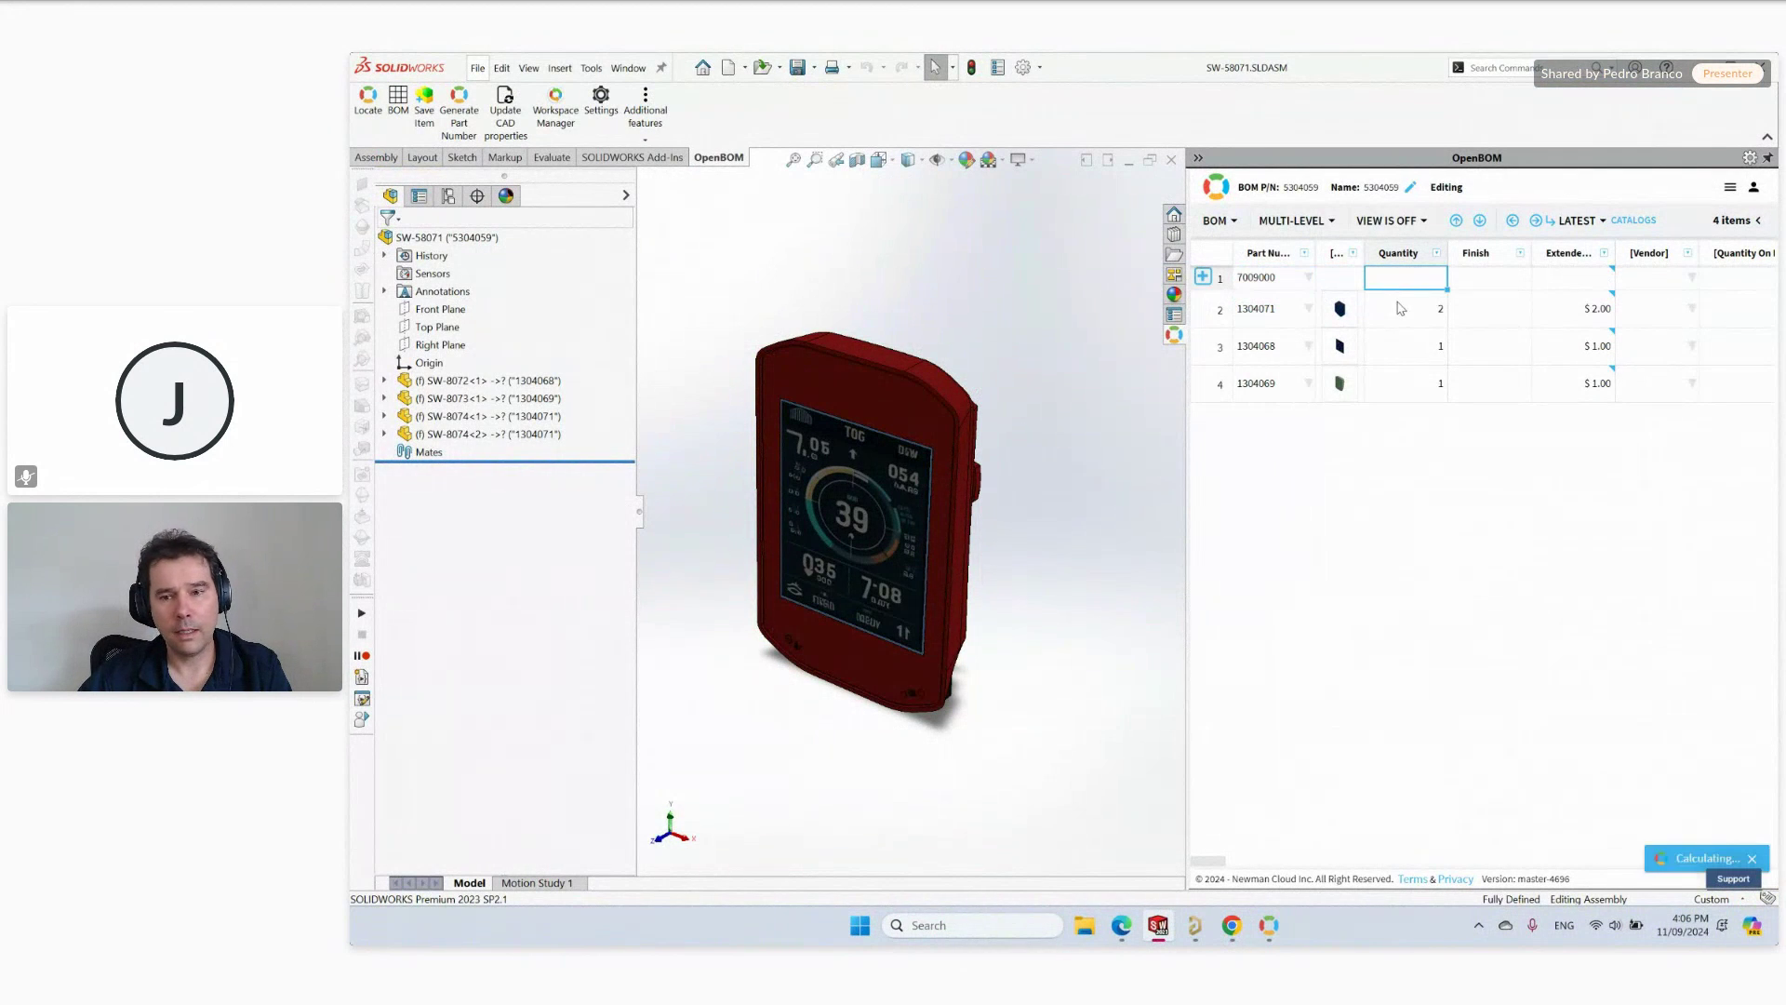
{"action": "type", "text": "1"}
{"action": "key", "text": "Tab"}
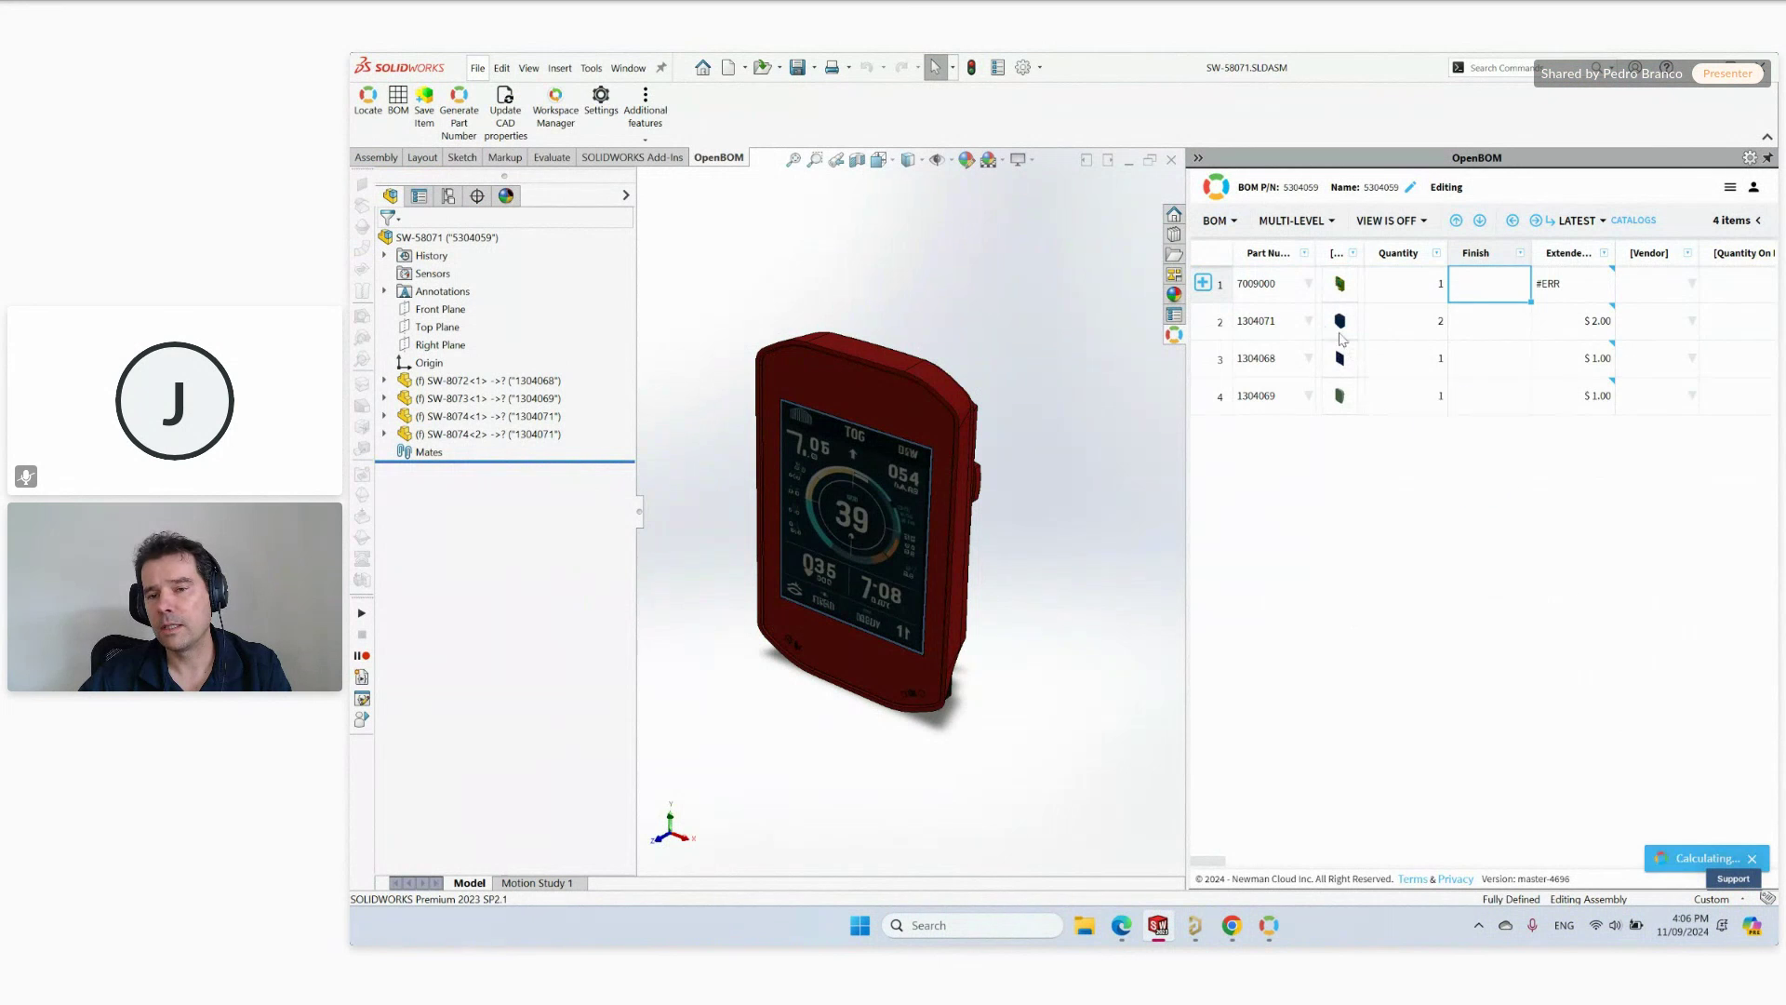
{"action": "left_click", "coordinate": [1202, 283]}
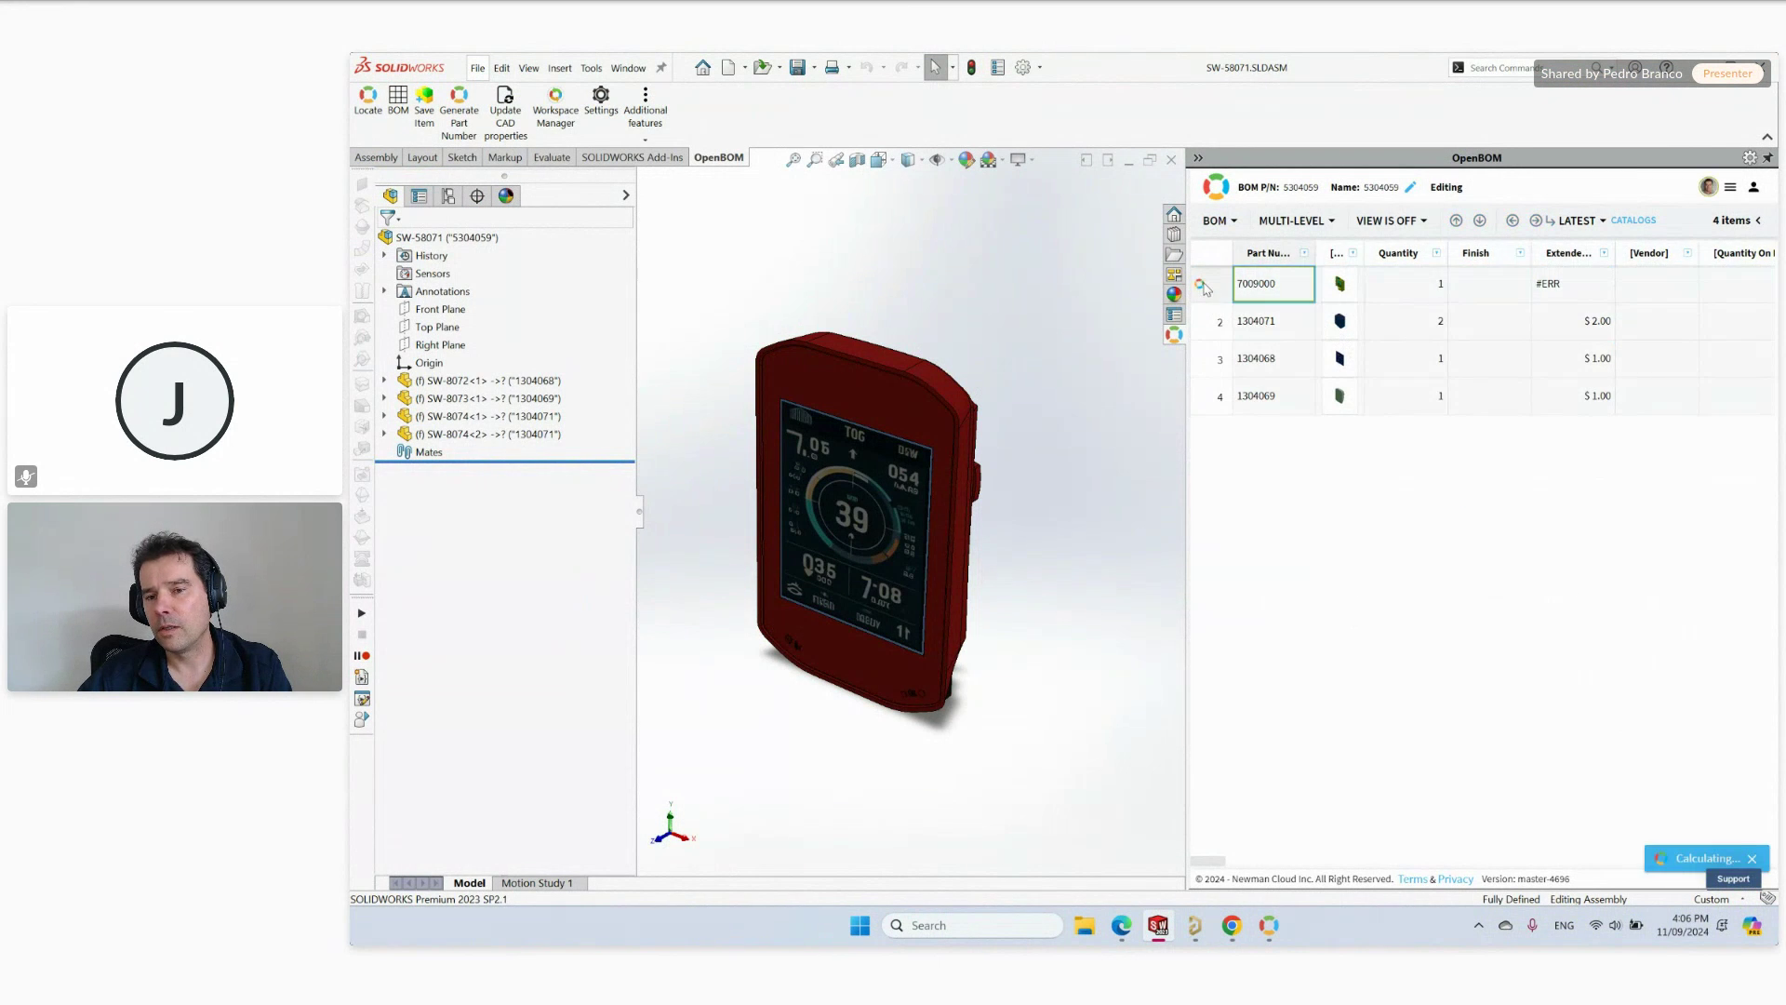
{"action": "left_click", "coordinate": [1202, 283]}
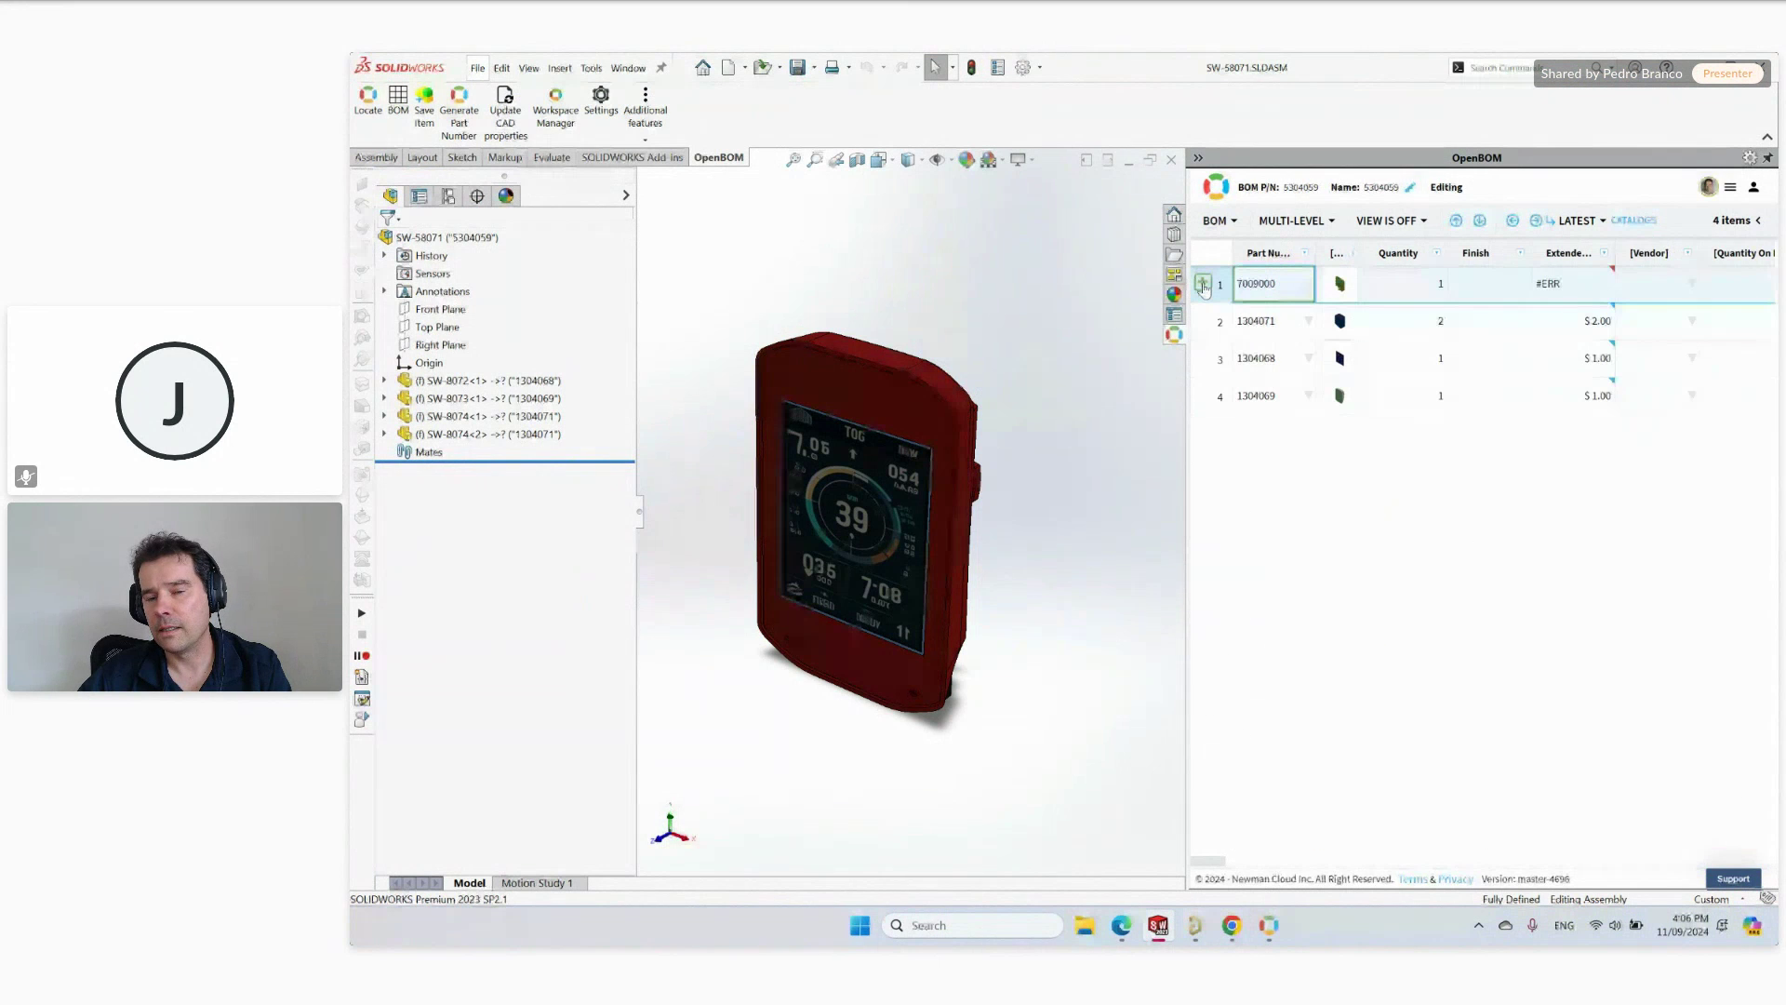
Open the assembly BOM in the browser and show it as multi-level with the Digital BOM View.
{"action": "left_click", "coordinate": [1222, 185]}
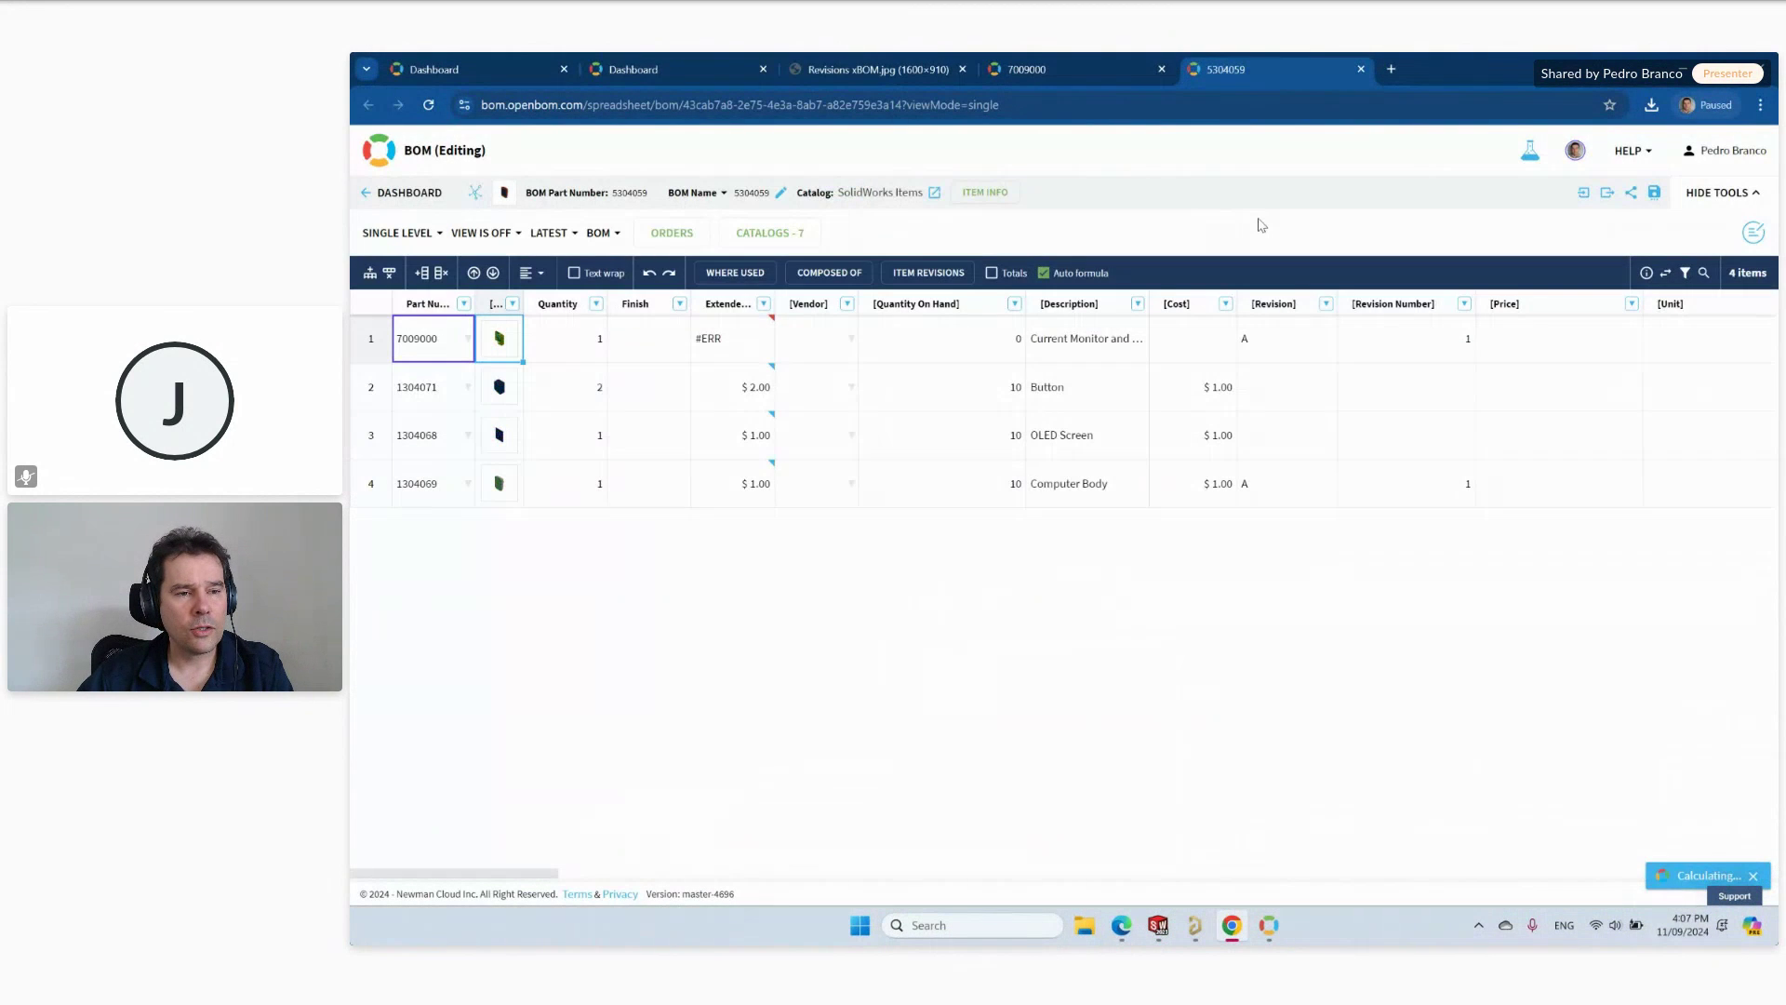
{"action": "left_click", "coordinate": [397, 233]}
{"action": "left_click", "coordinate": [418, 296]}
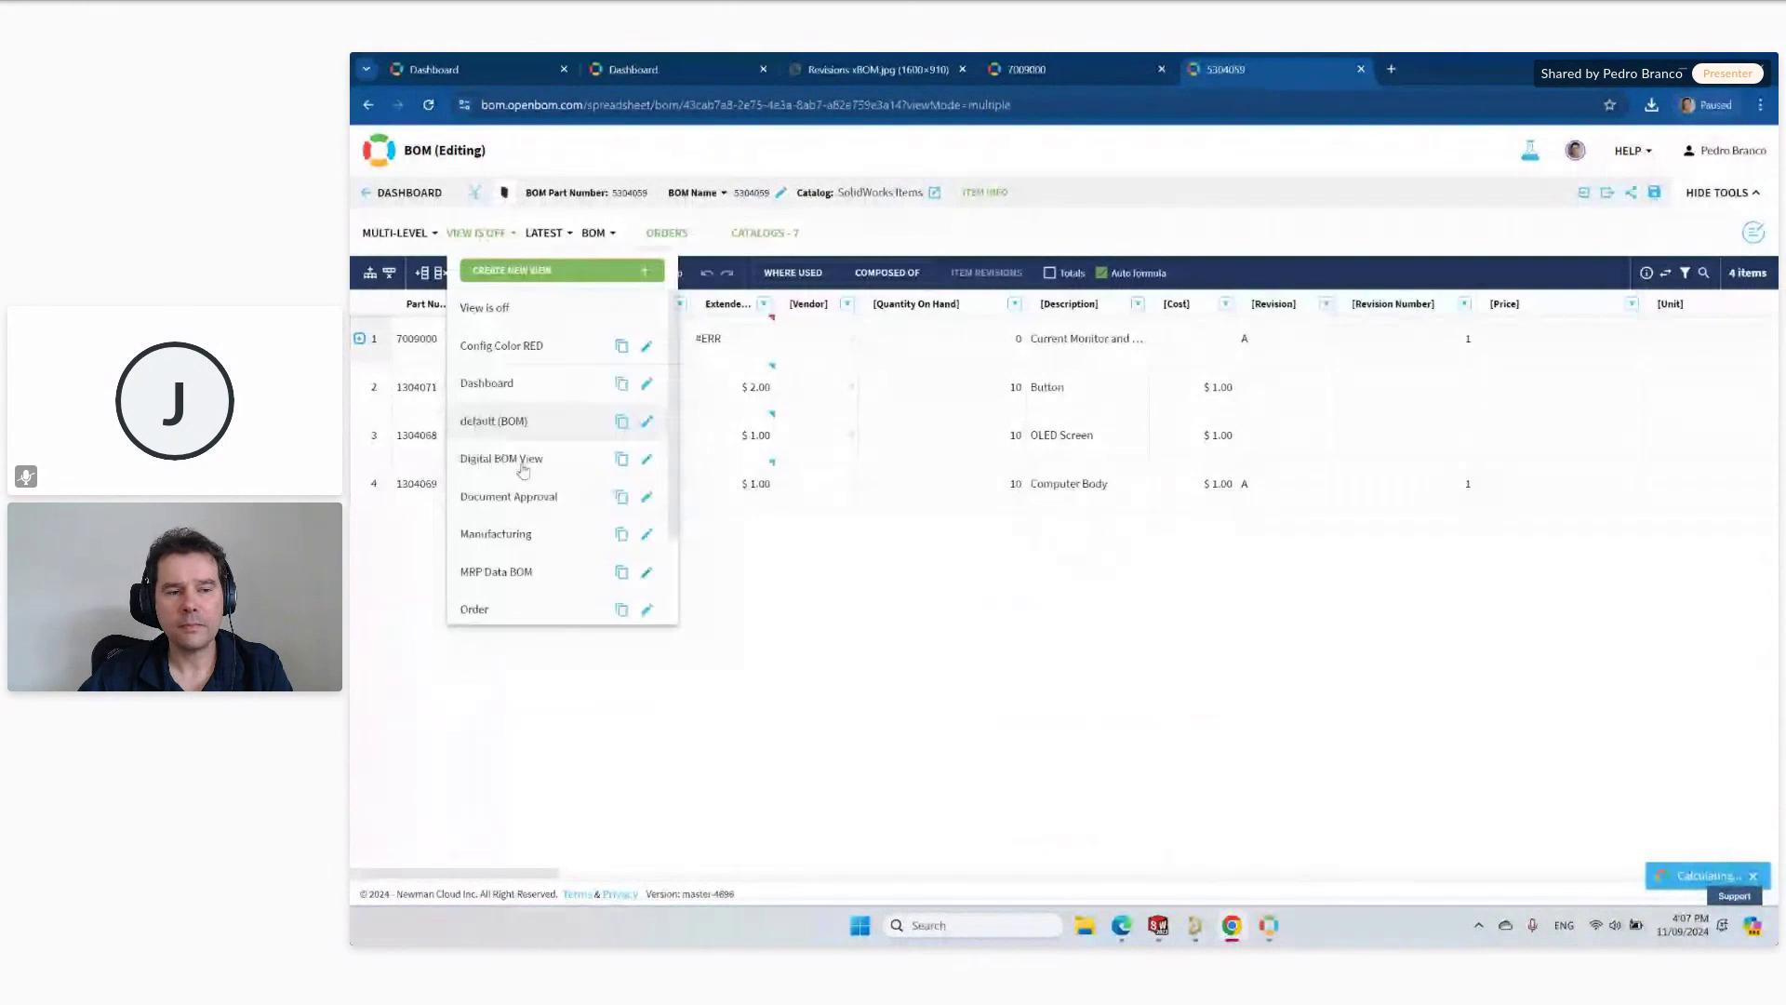
{"action": "left_click", "coordinate": [522, 465]}
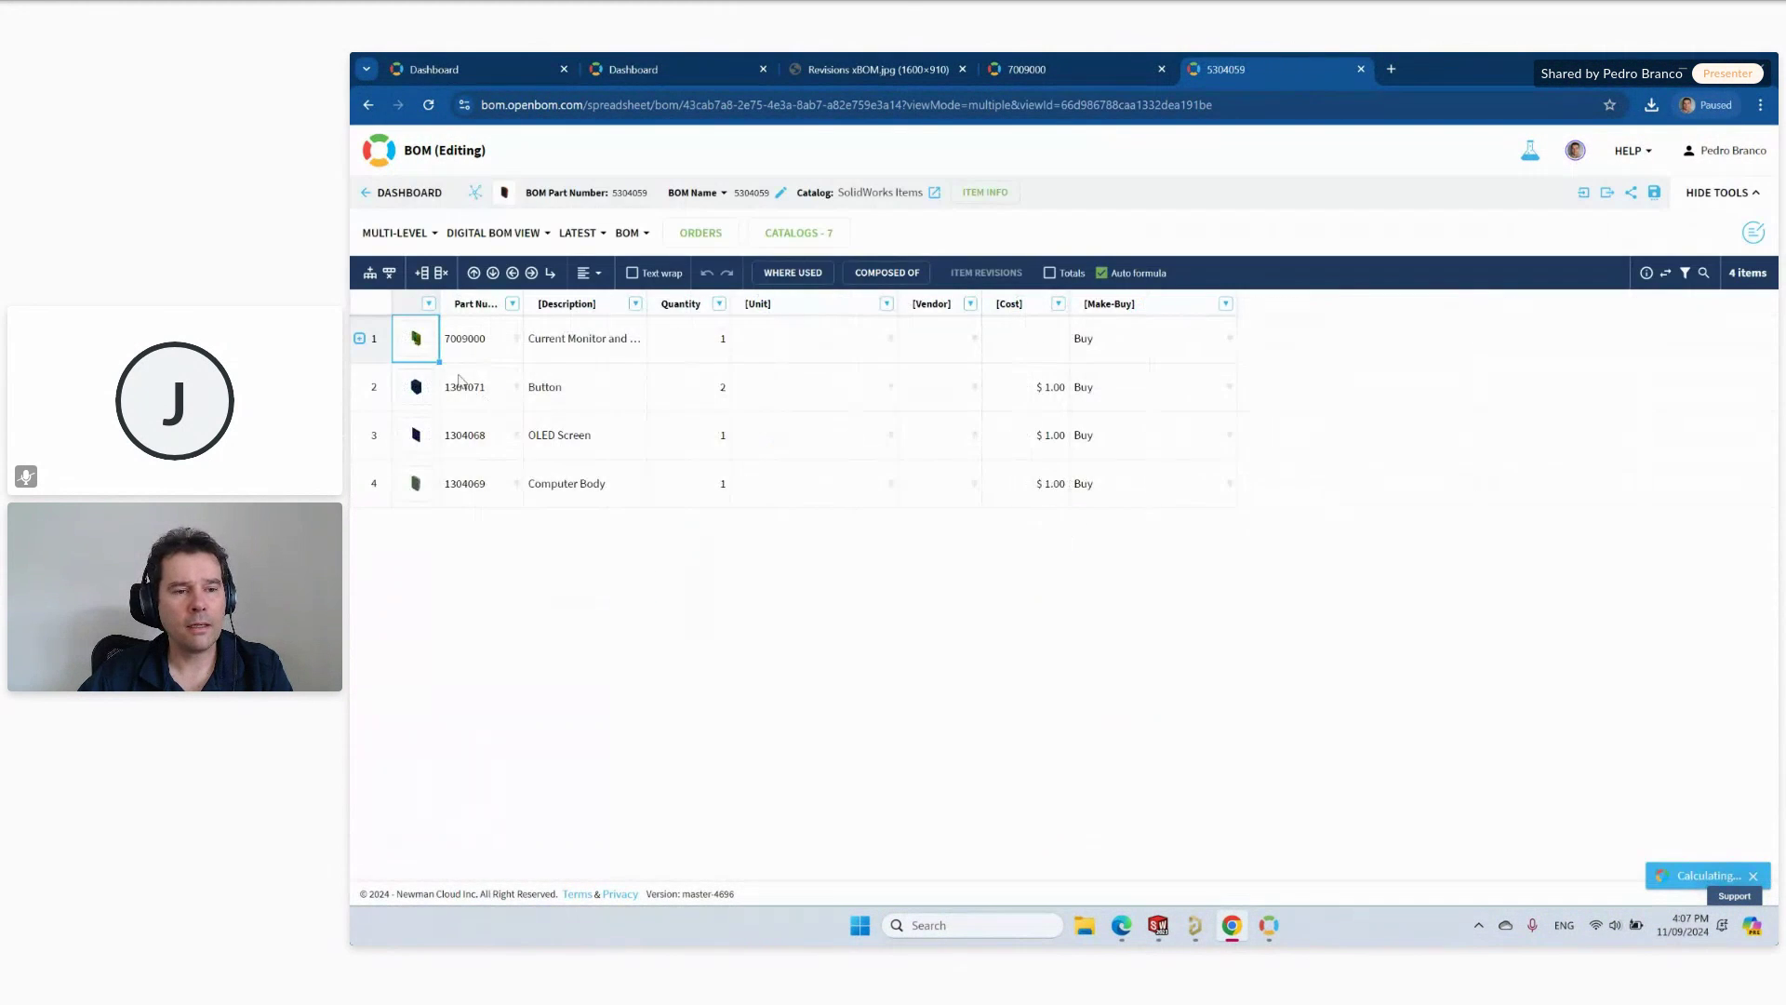
Insert a new first row in the BOM for firmware item FW001238 with quantity 1.
{"action": "left_click", "coordinate": [368, 275]}
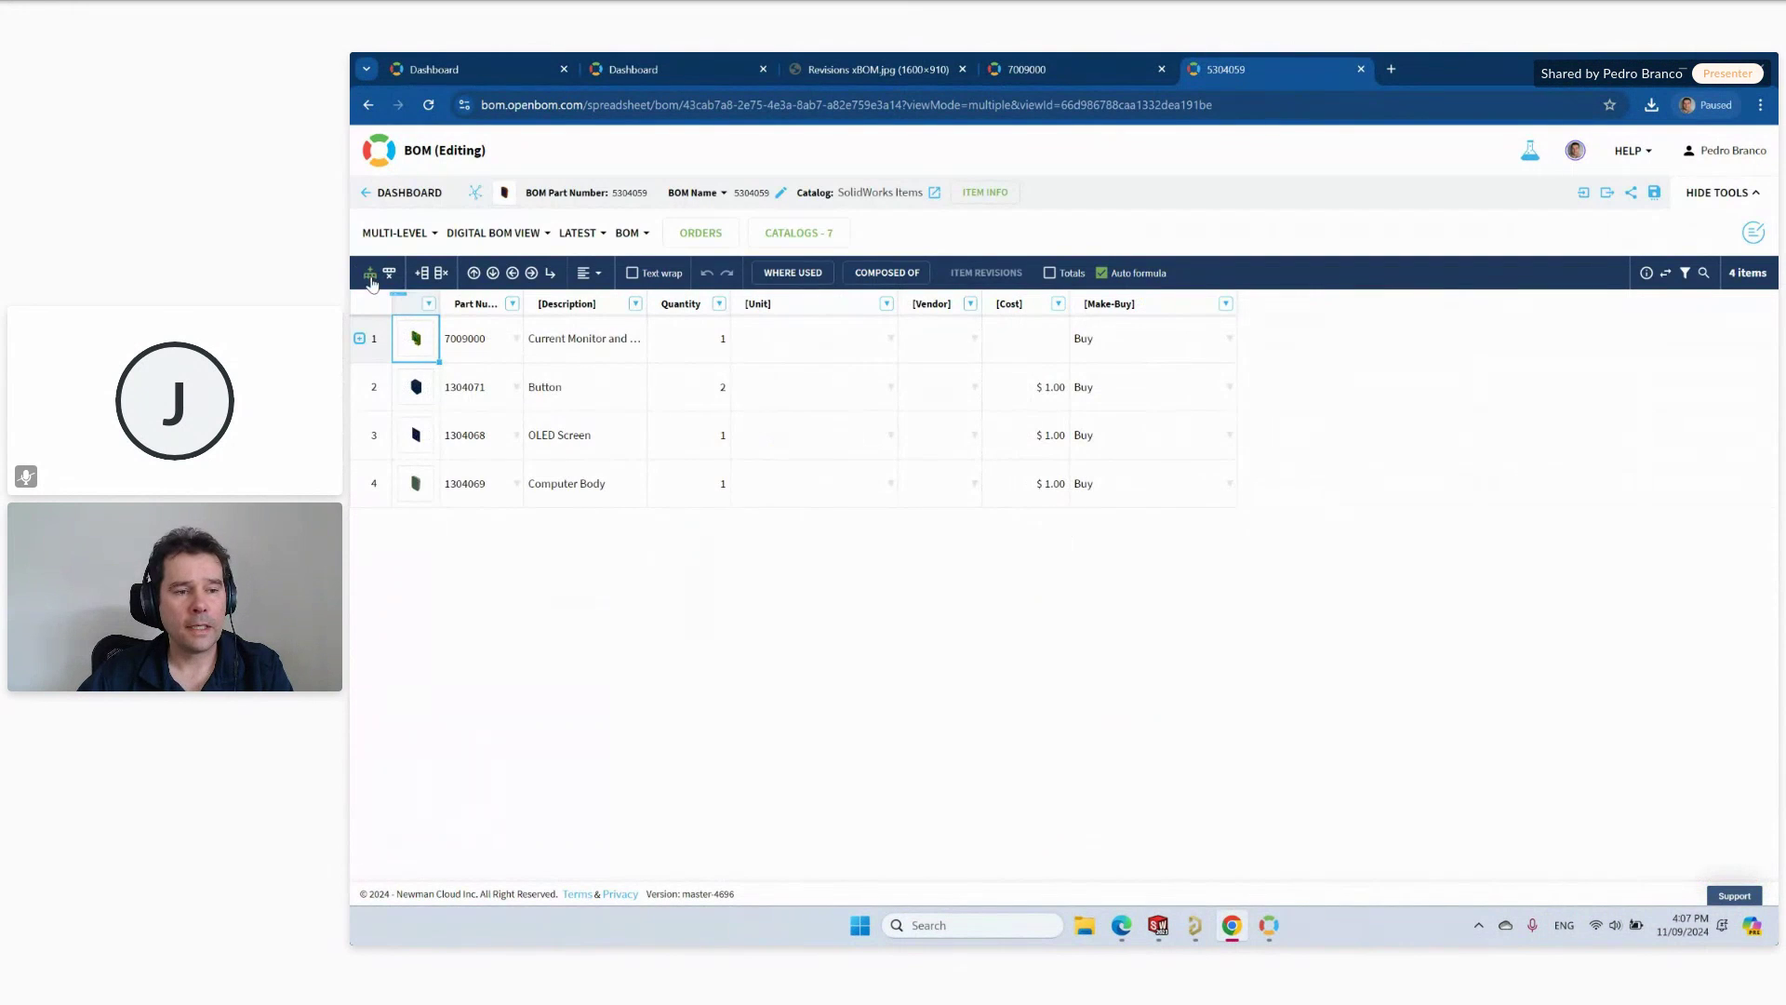
{"action": "left_click", "coordinate": [481, 344]}
{"action": "left_click", "coordinate": [481, 344]}
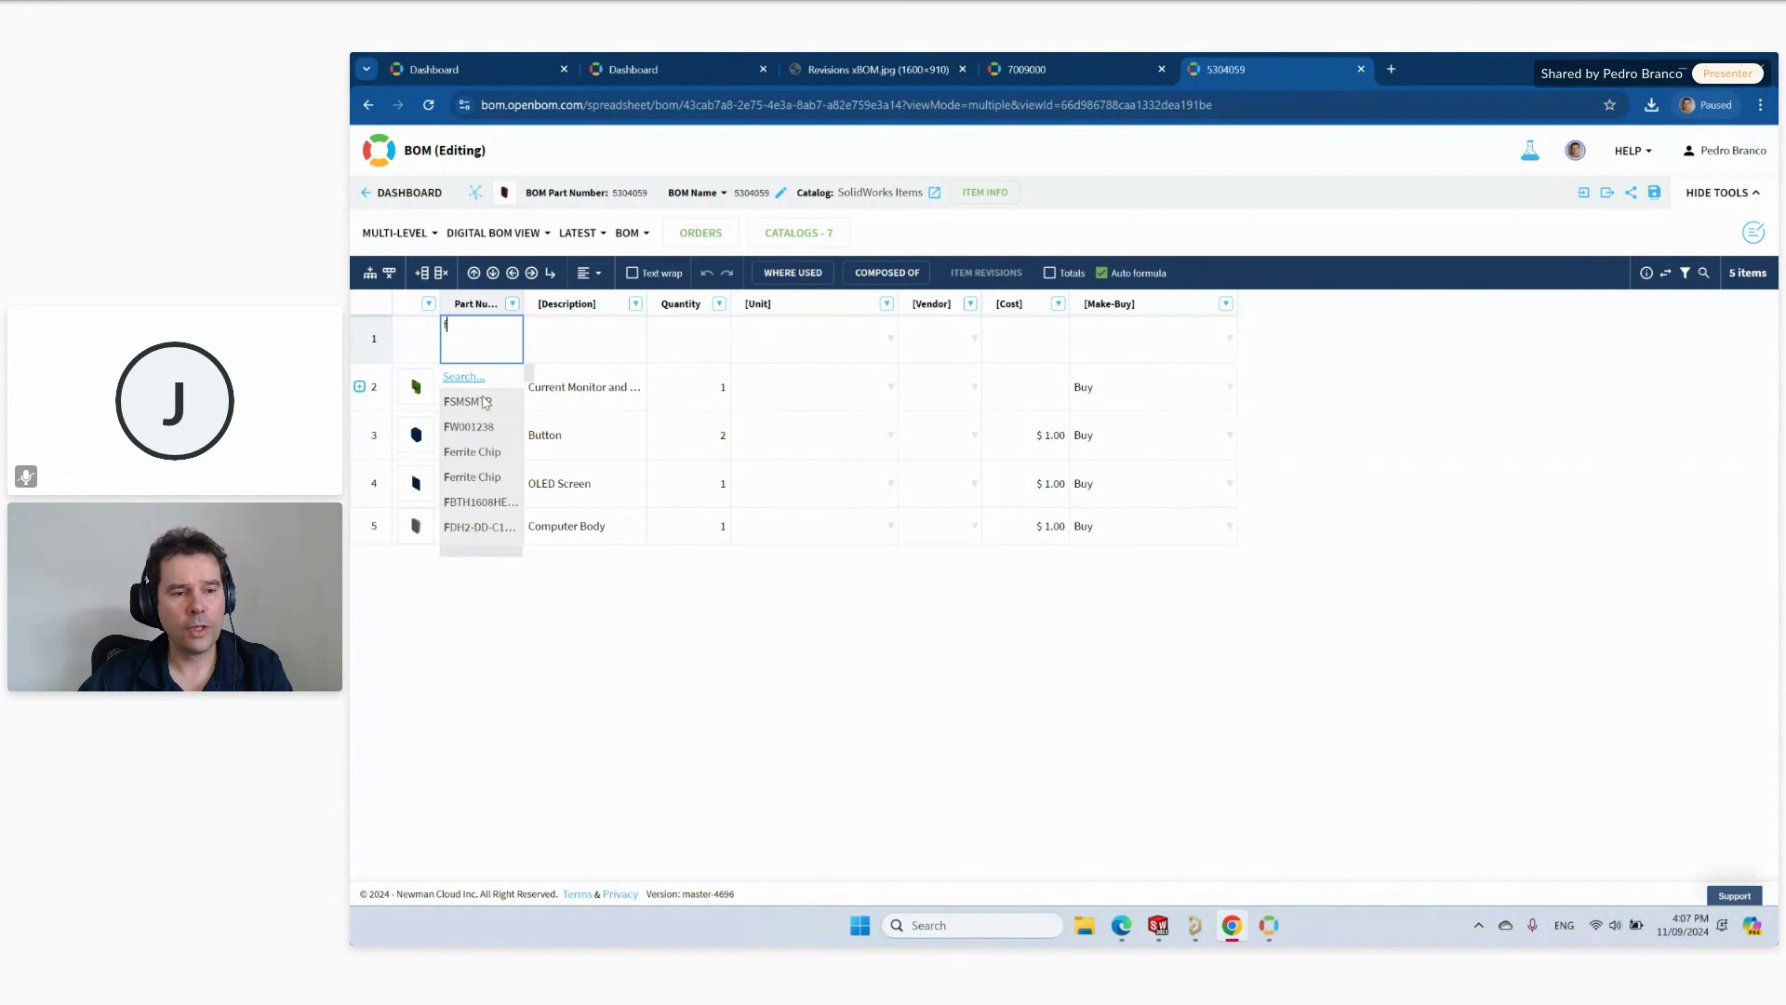
{"action": "type", "text": "FW001238"}
{"action": "key", "text": "Return"}
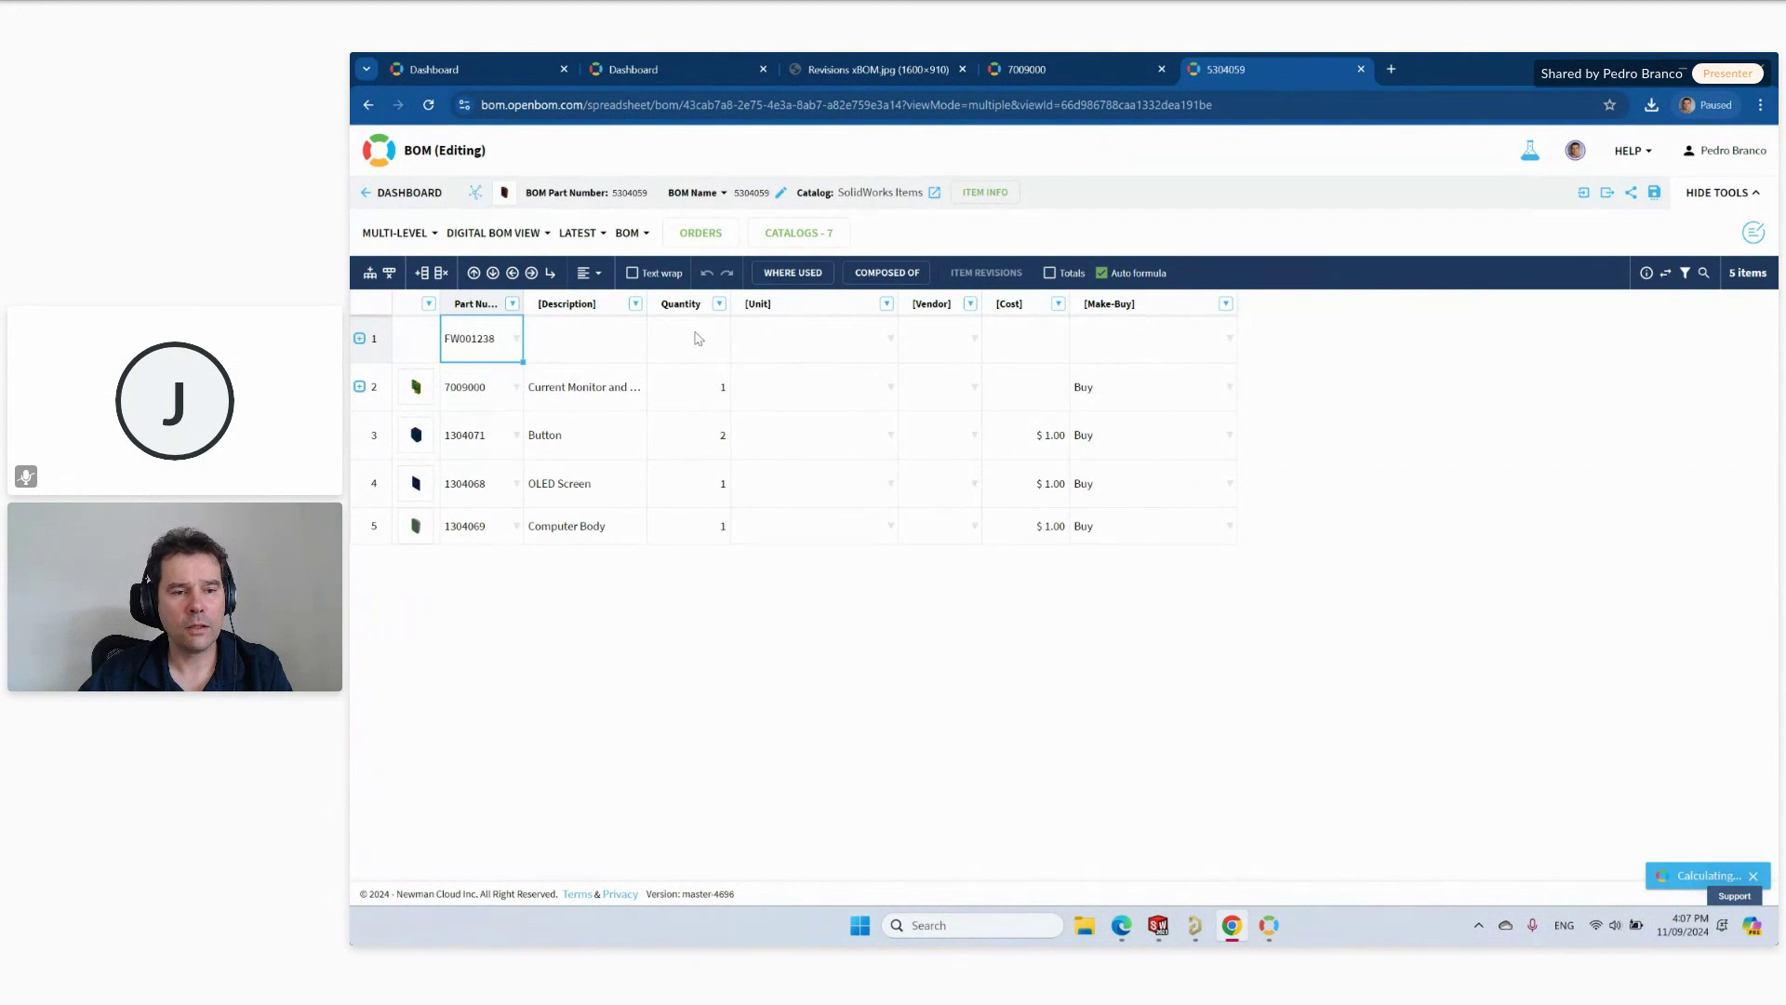
{"action": "left_click", "coordinate": [693, 346]}
{"action": "type", "text": "1"}
{"action": "left_click", "coordinate": [789, 343]}
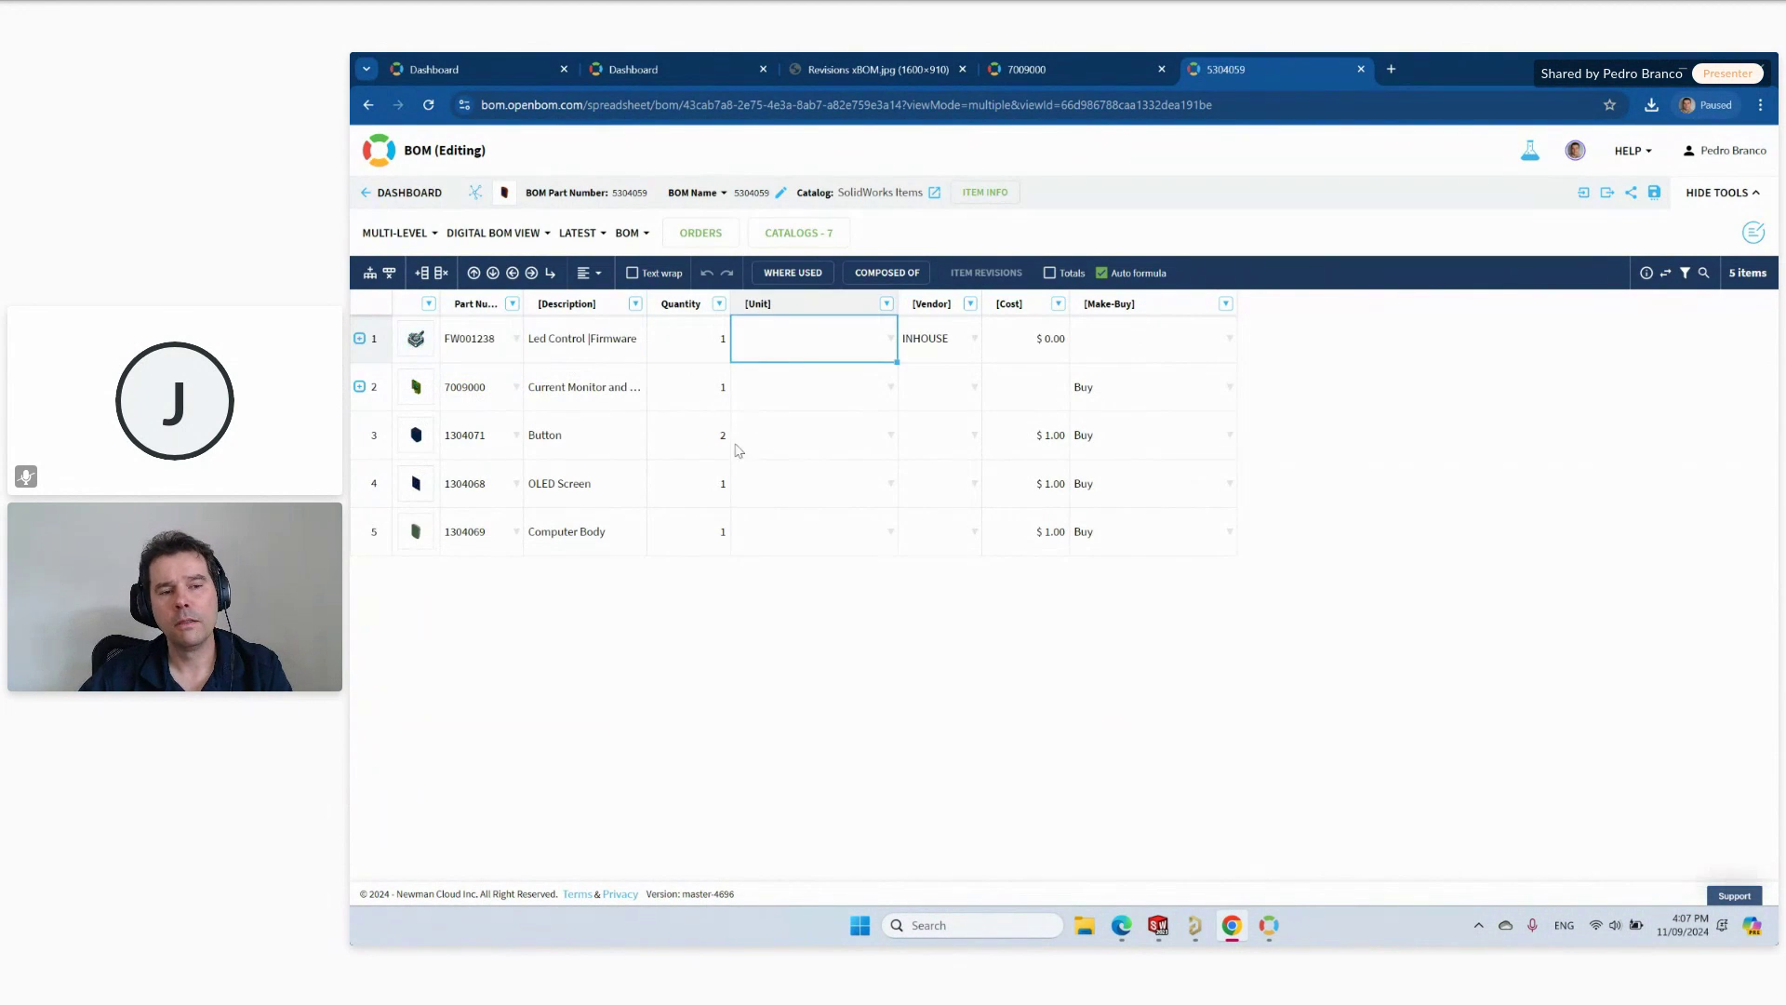
Expand FW001238's software components and open its own BOM with the view turned off to examine all properties.
{"action": "left_click", "coordinate": [359, 339]}
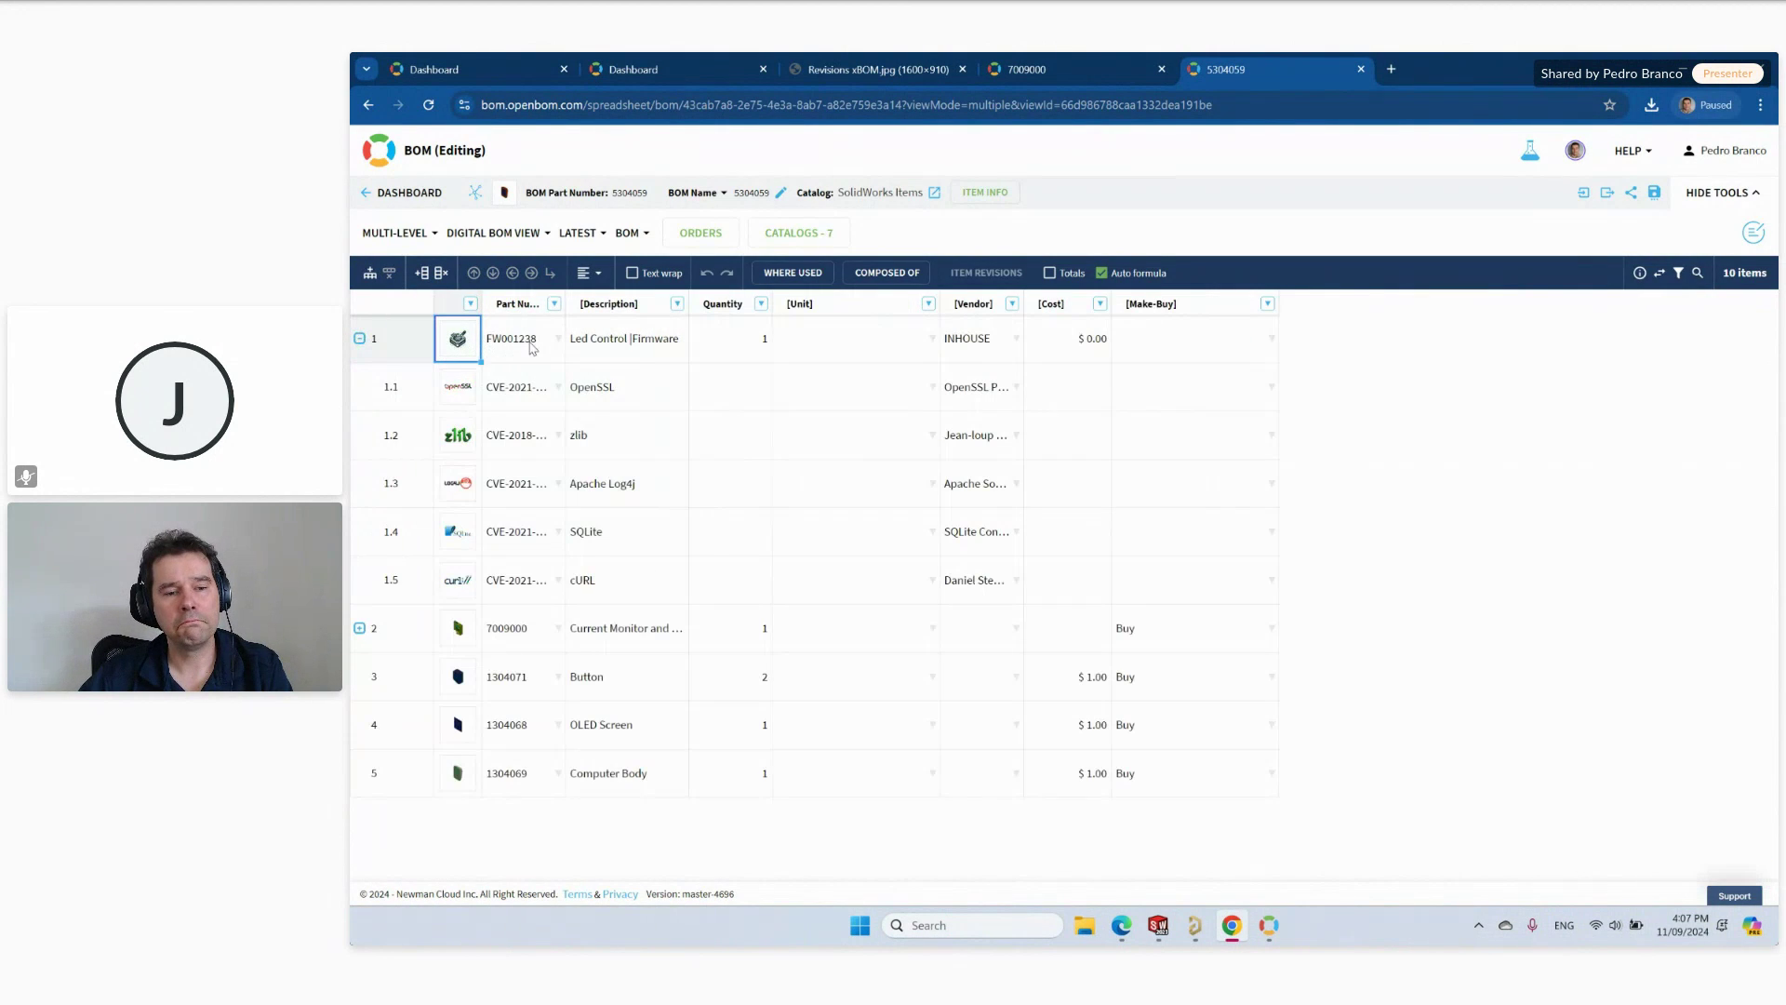
{"action": "right_click", "coordinate": [528, 351]}
{"action": "left_click", "coordinate": [617, 679]}
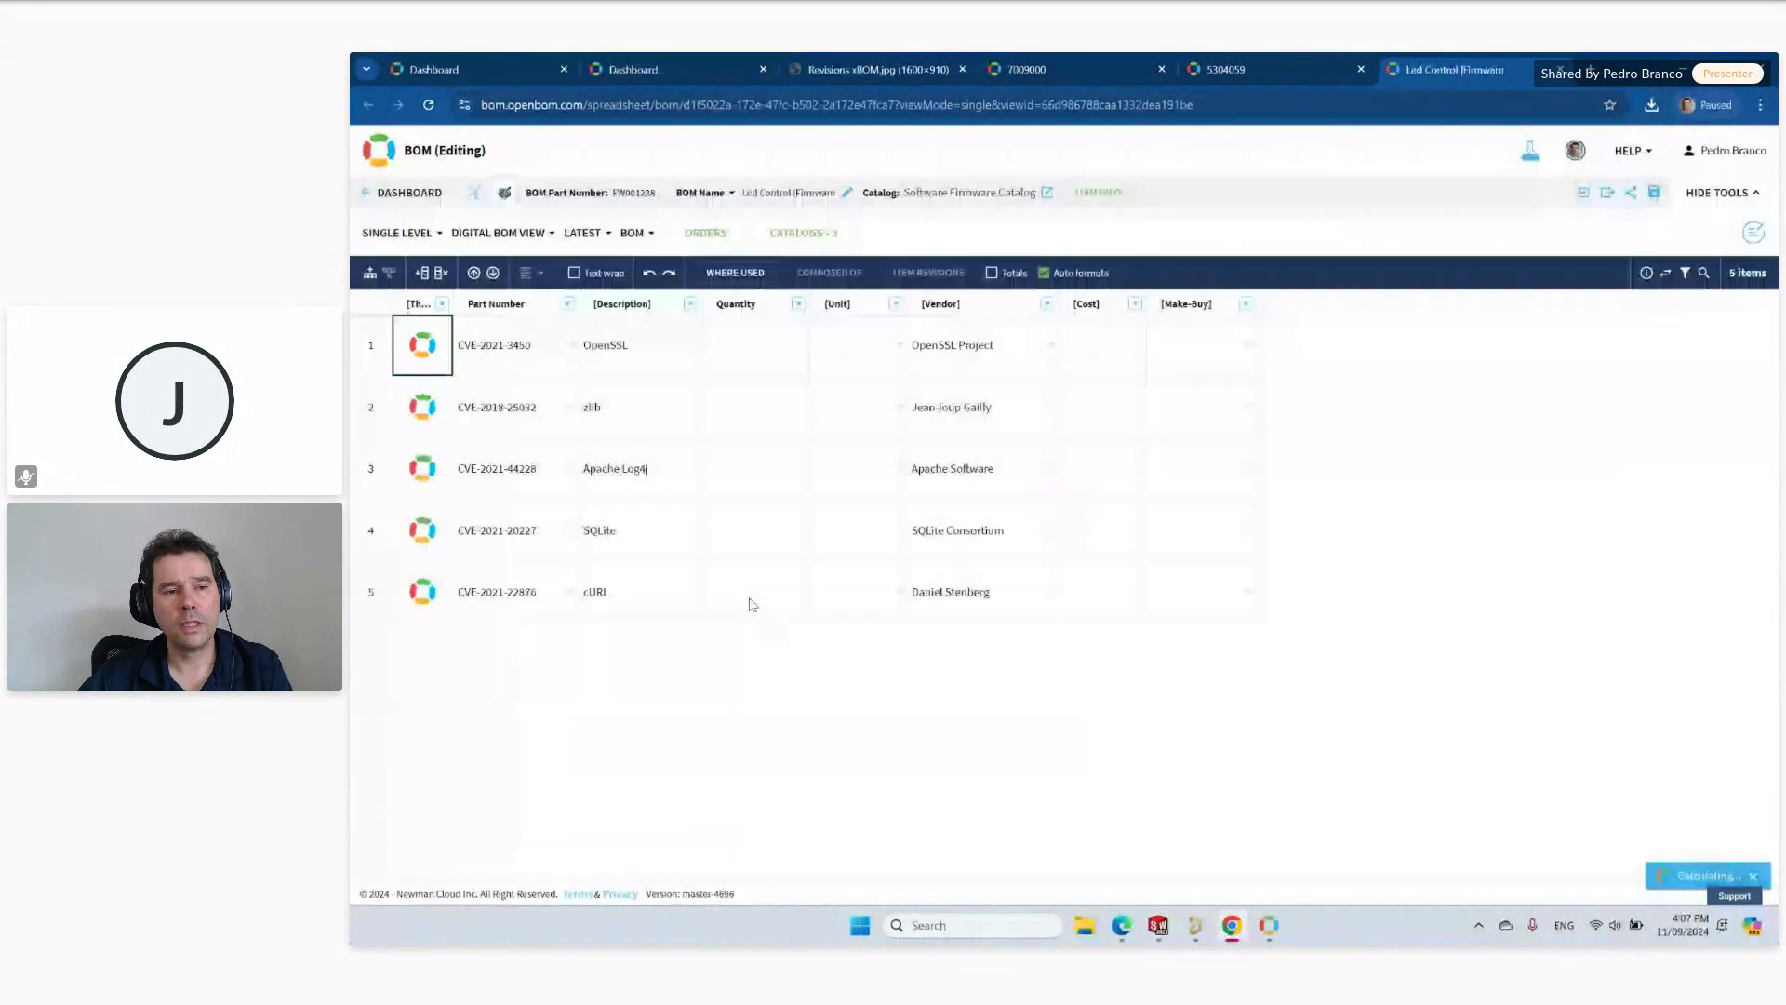
{"action": "left_click", "coordinate": [498, 232]}
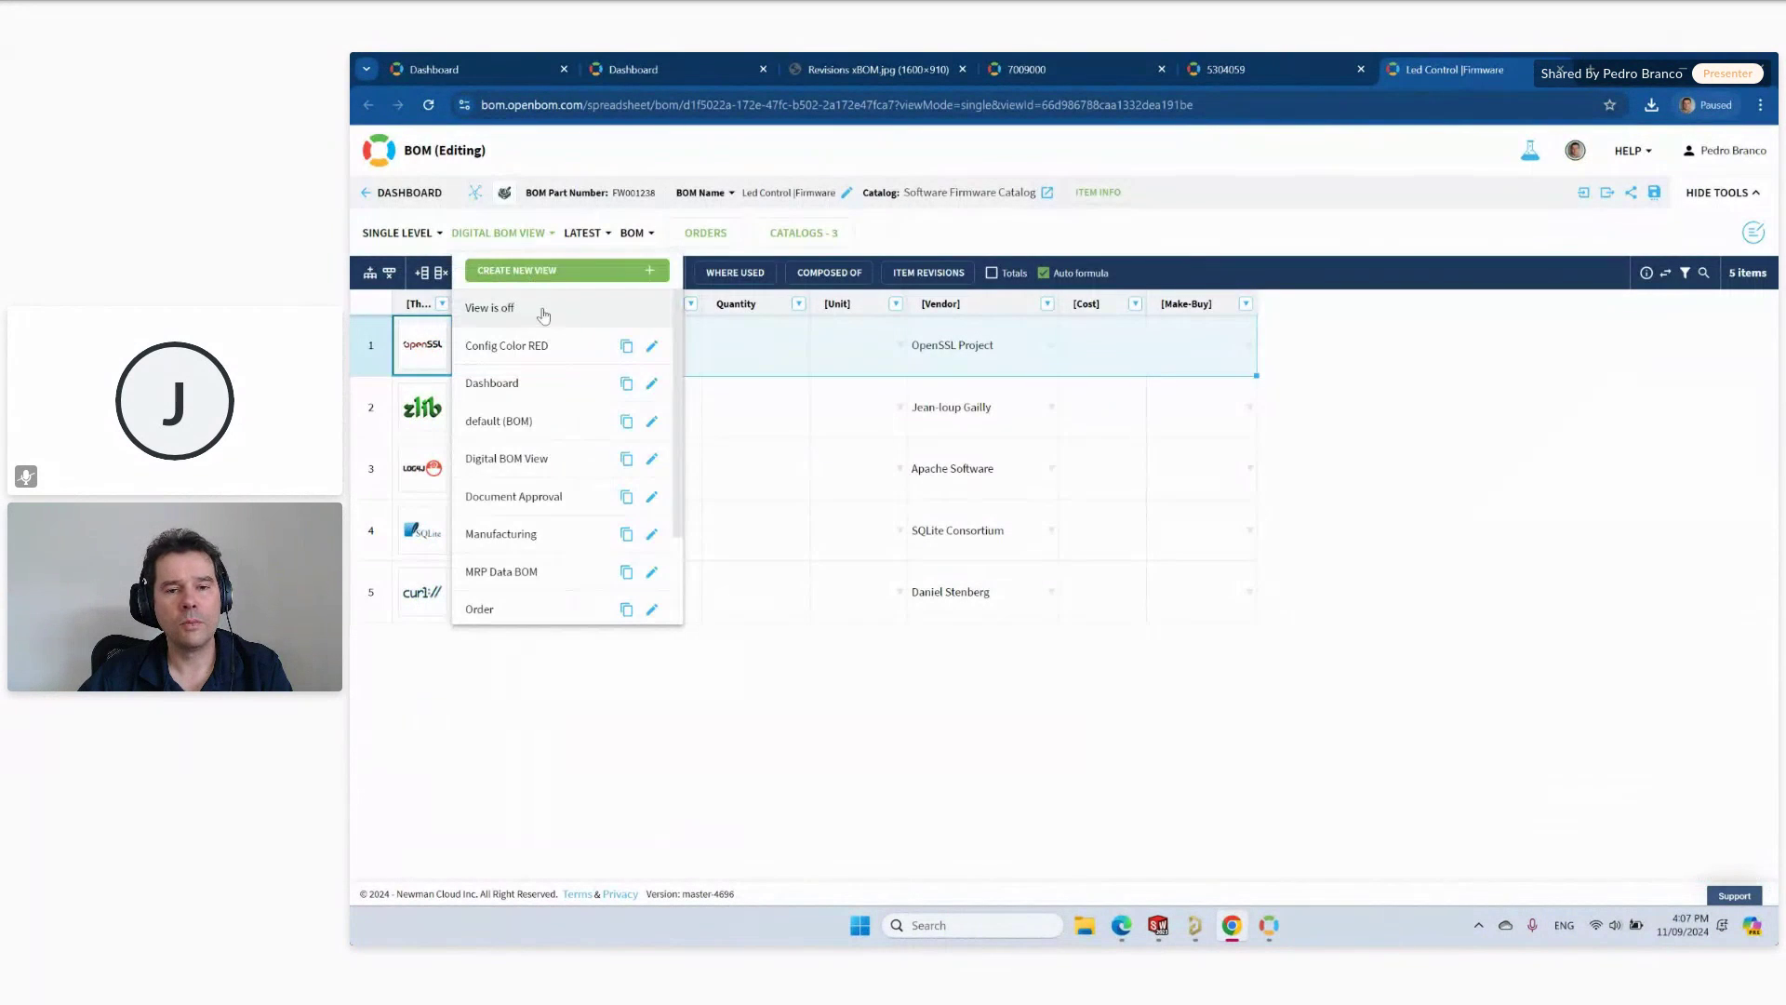
{"action": "left_click", "coordinate": [546, 315]}
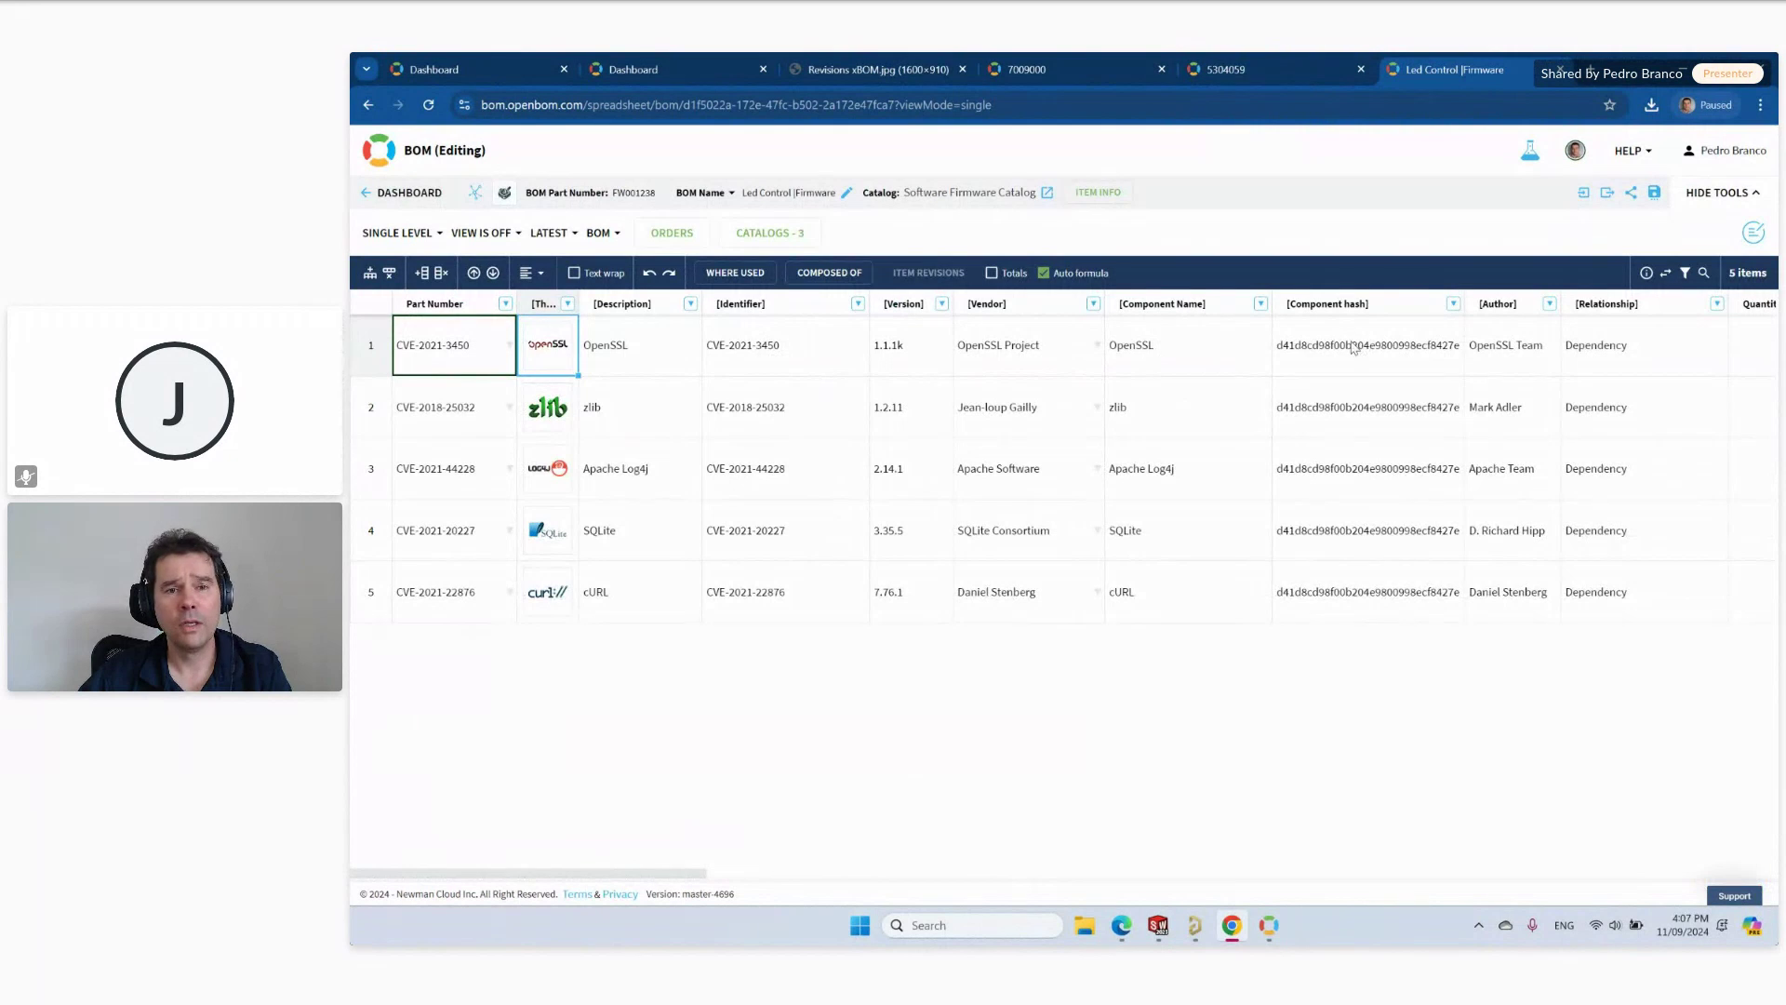
Return to the 5304059 BOM and open its graphical tree, expanding and collapsing the 7009000 node to inspect its components.
{"action": "left_click", "coordinate": [1262, 71]}
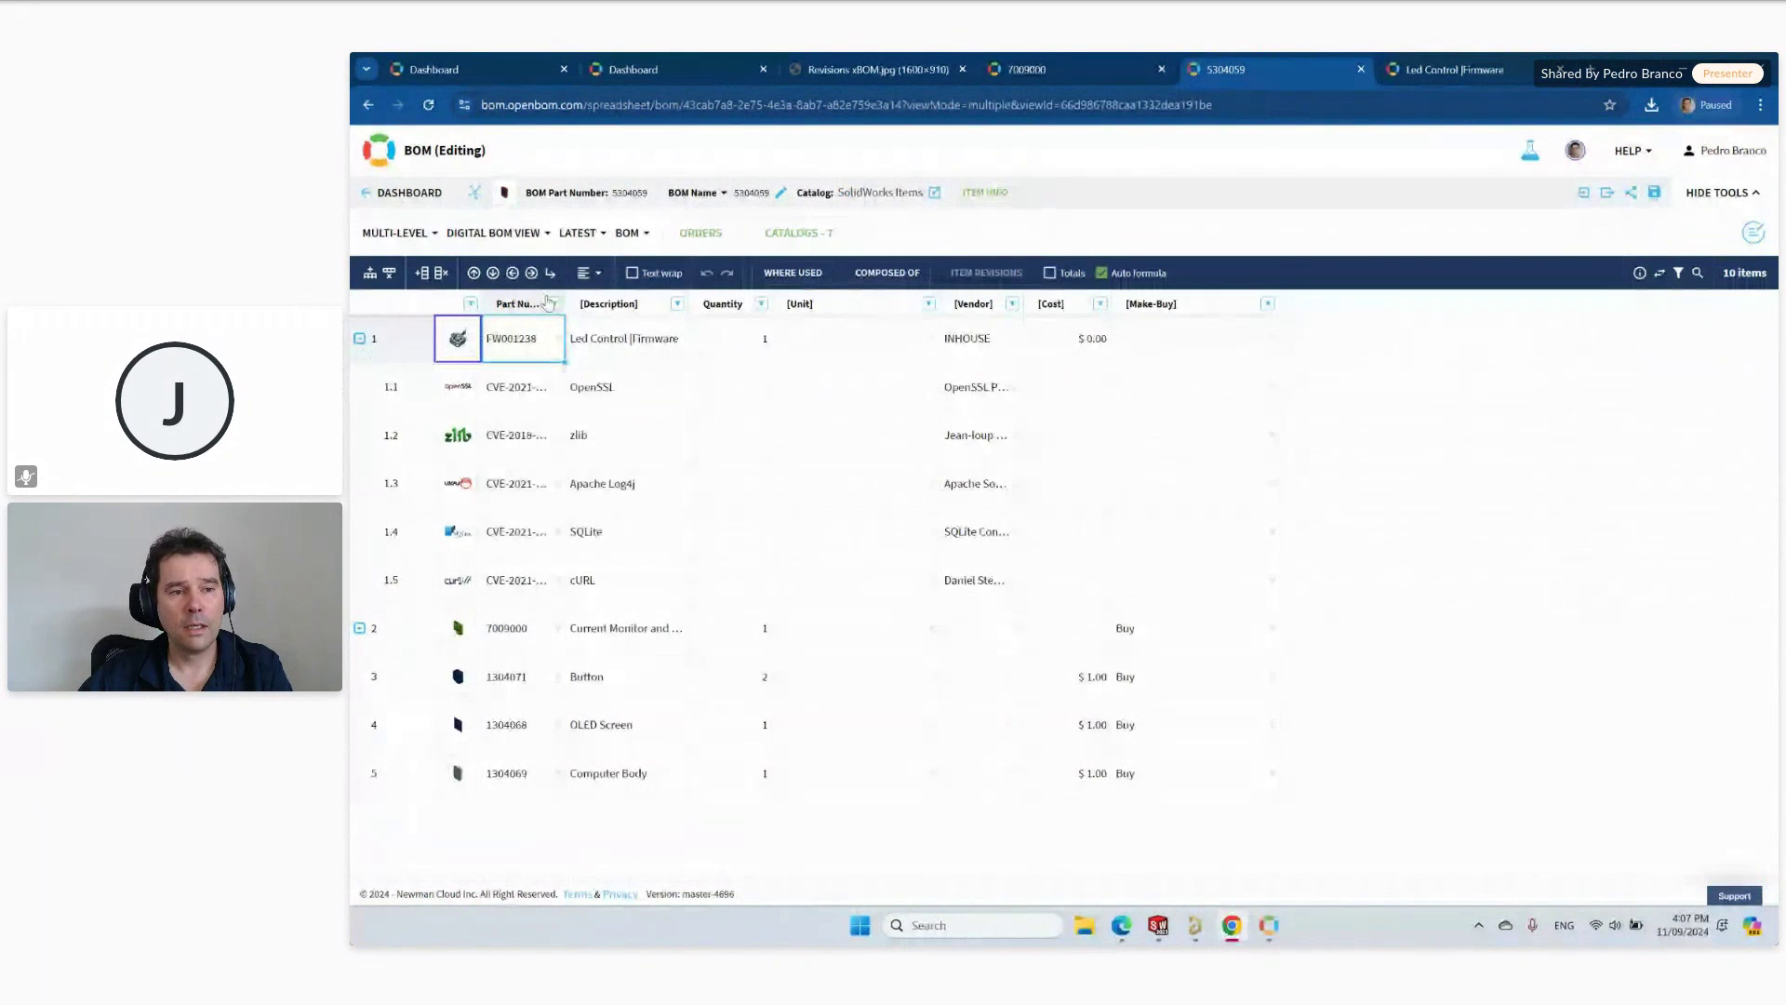
{"action": "left_click", "coordinate": [475, 201]}
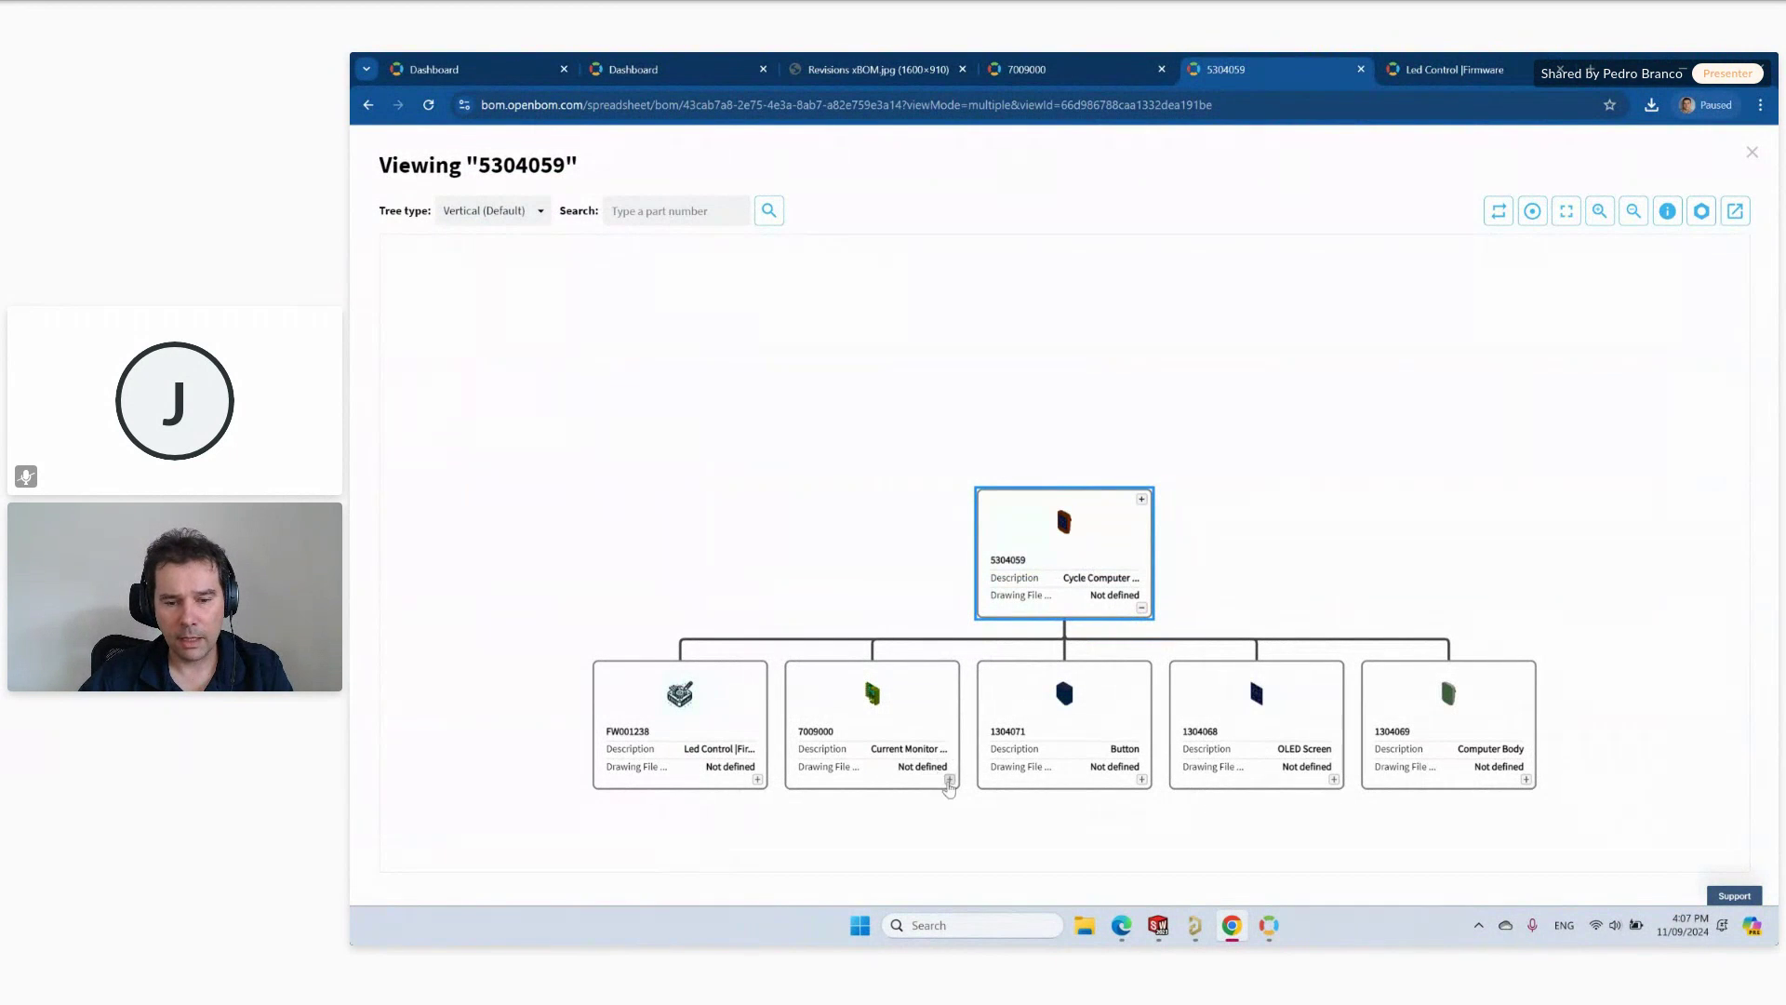
{"action": "left_click", "coordinate": [949, 780]}
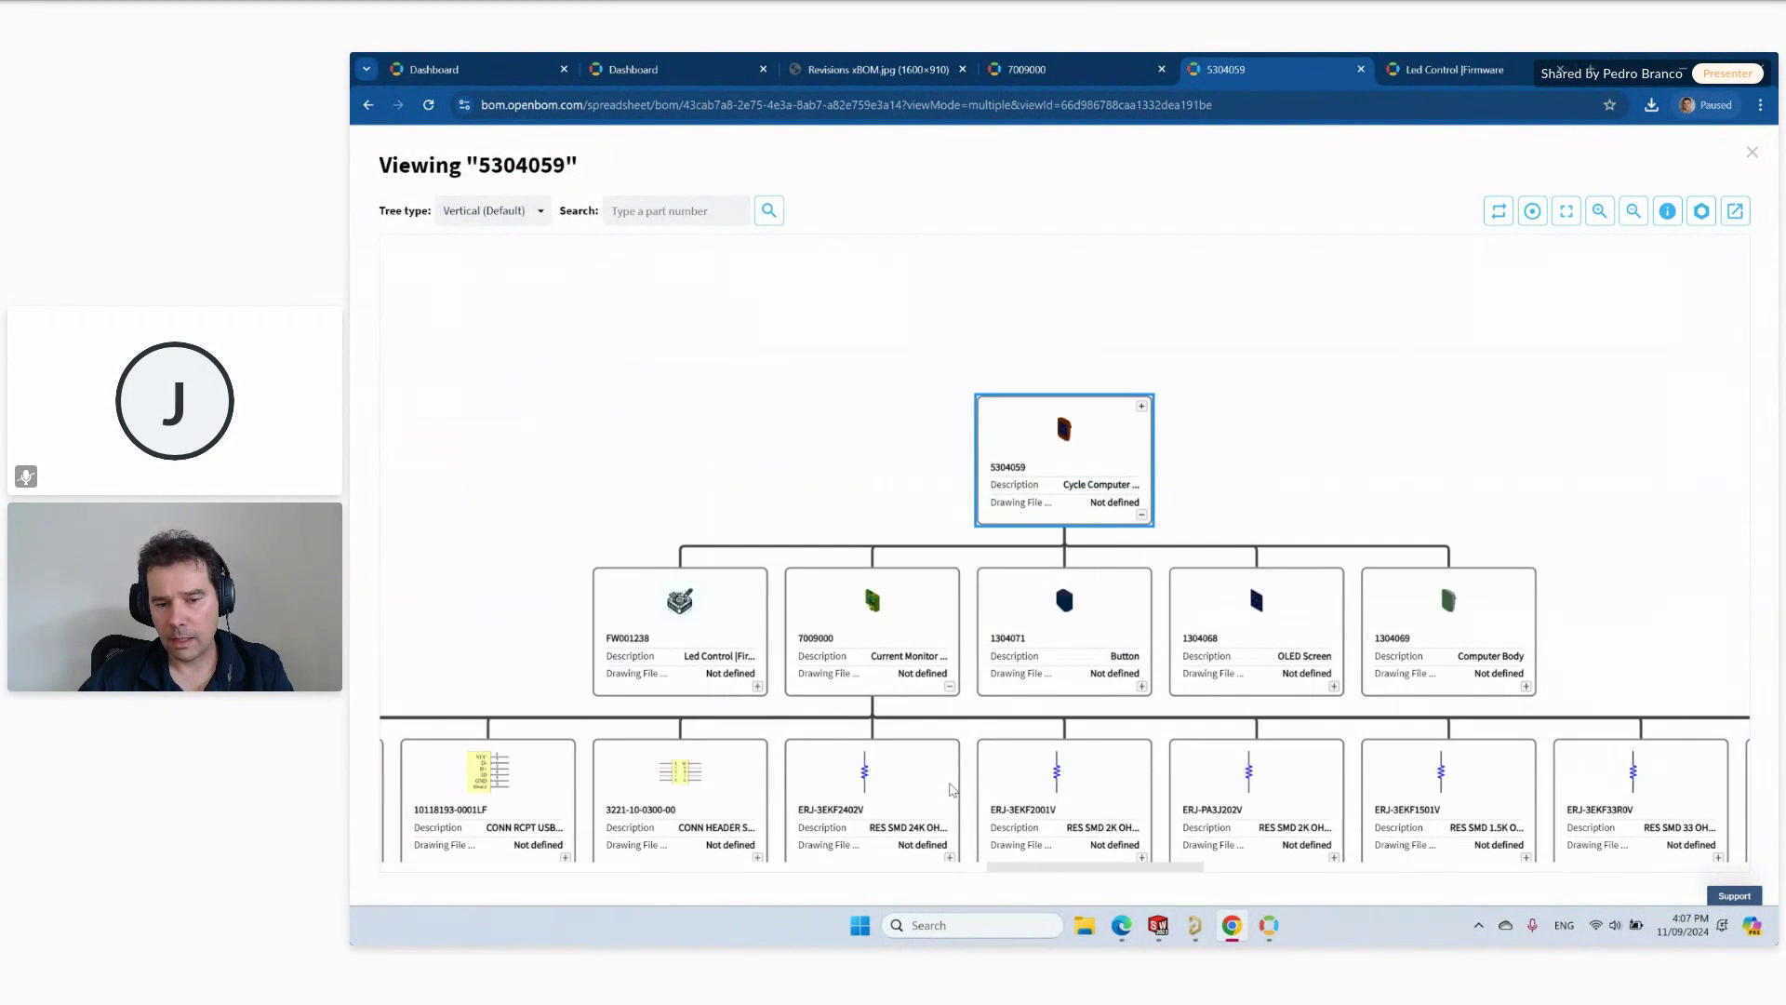
{"action": "left_click", "coordinate": [948, 686]}
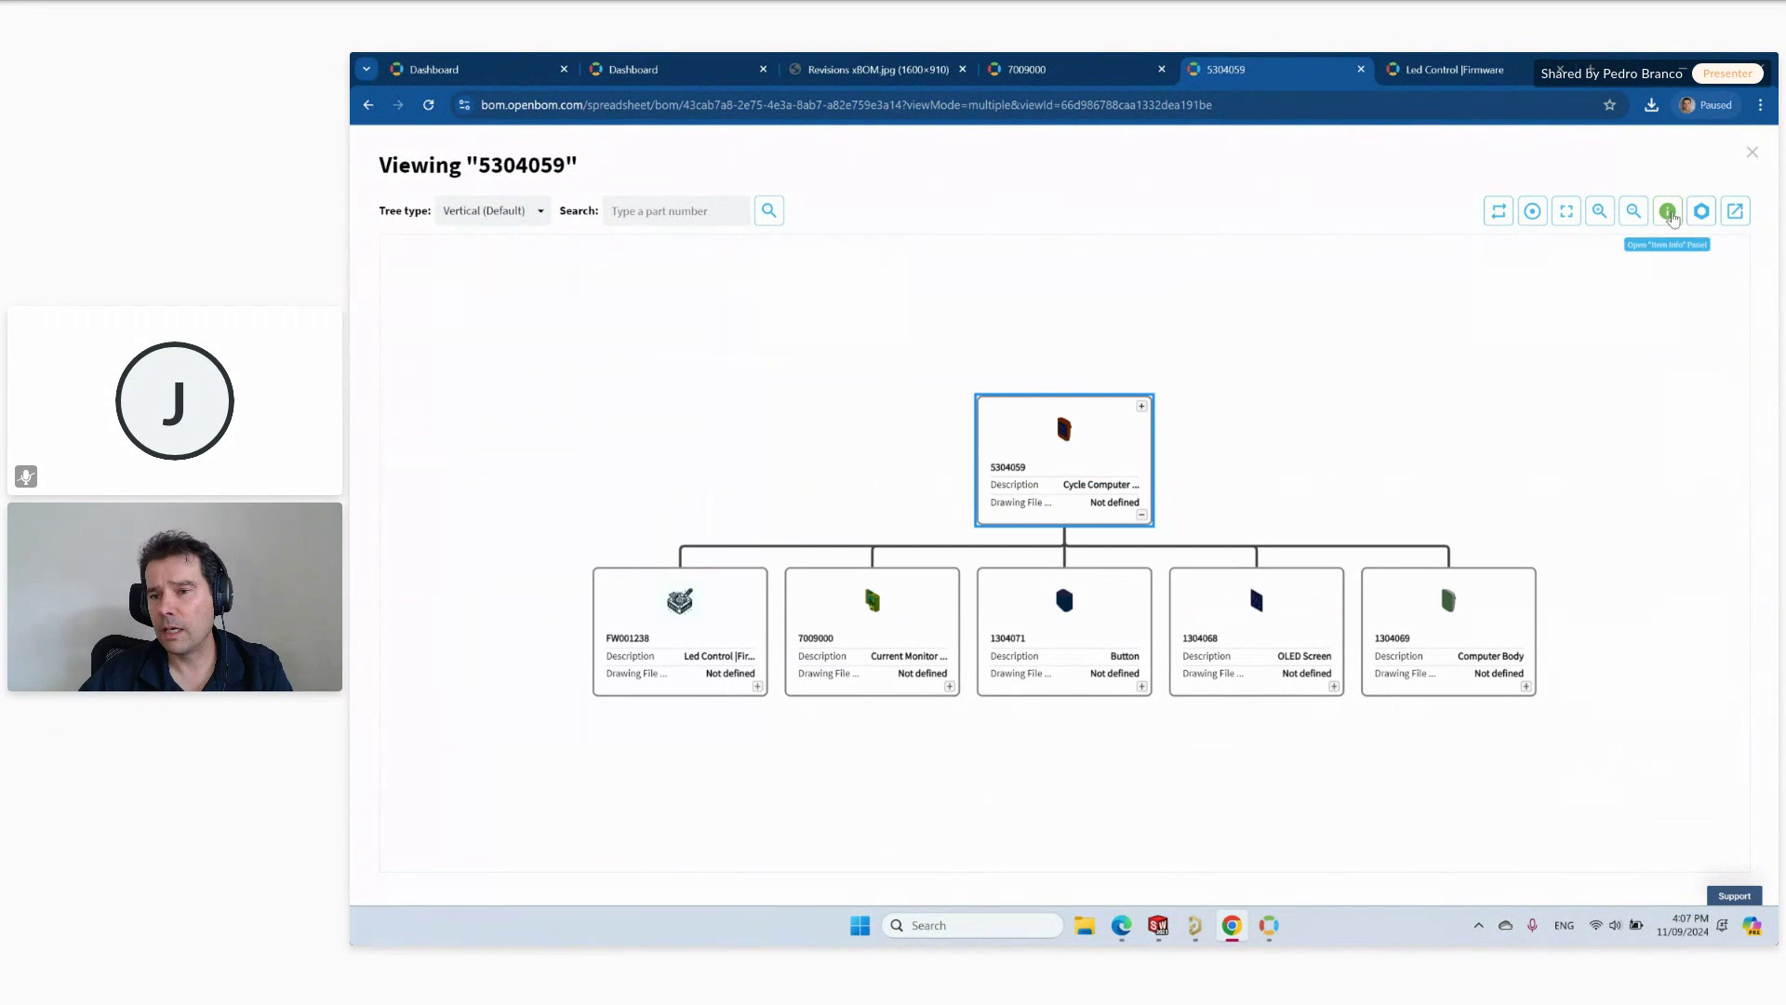
Show the item information for Computer Body in the tree, view its SW-8073 drawing PDF and close it.
{"action": "left_click", "coordinate": [1670, 214]}
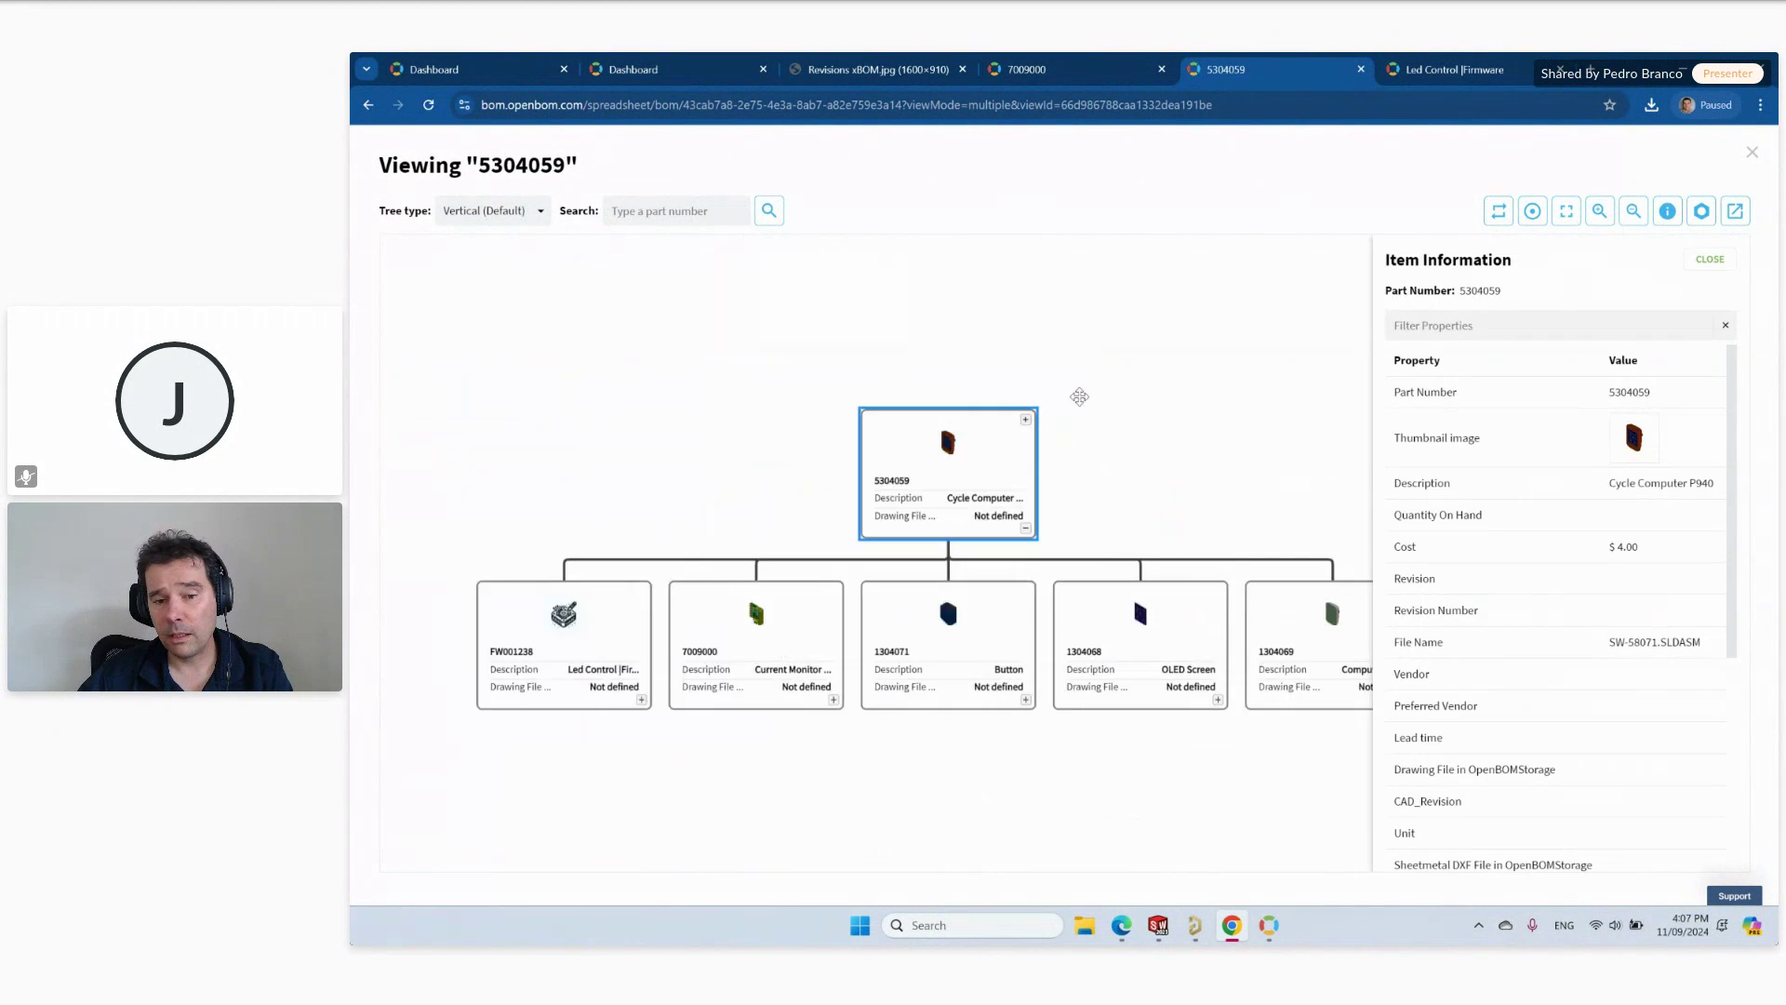
{"action": "left_click", "coordinate": [1251, 629]}
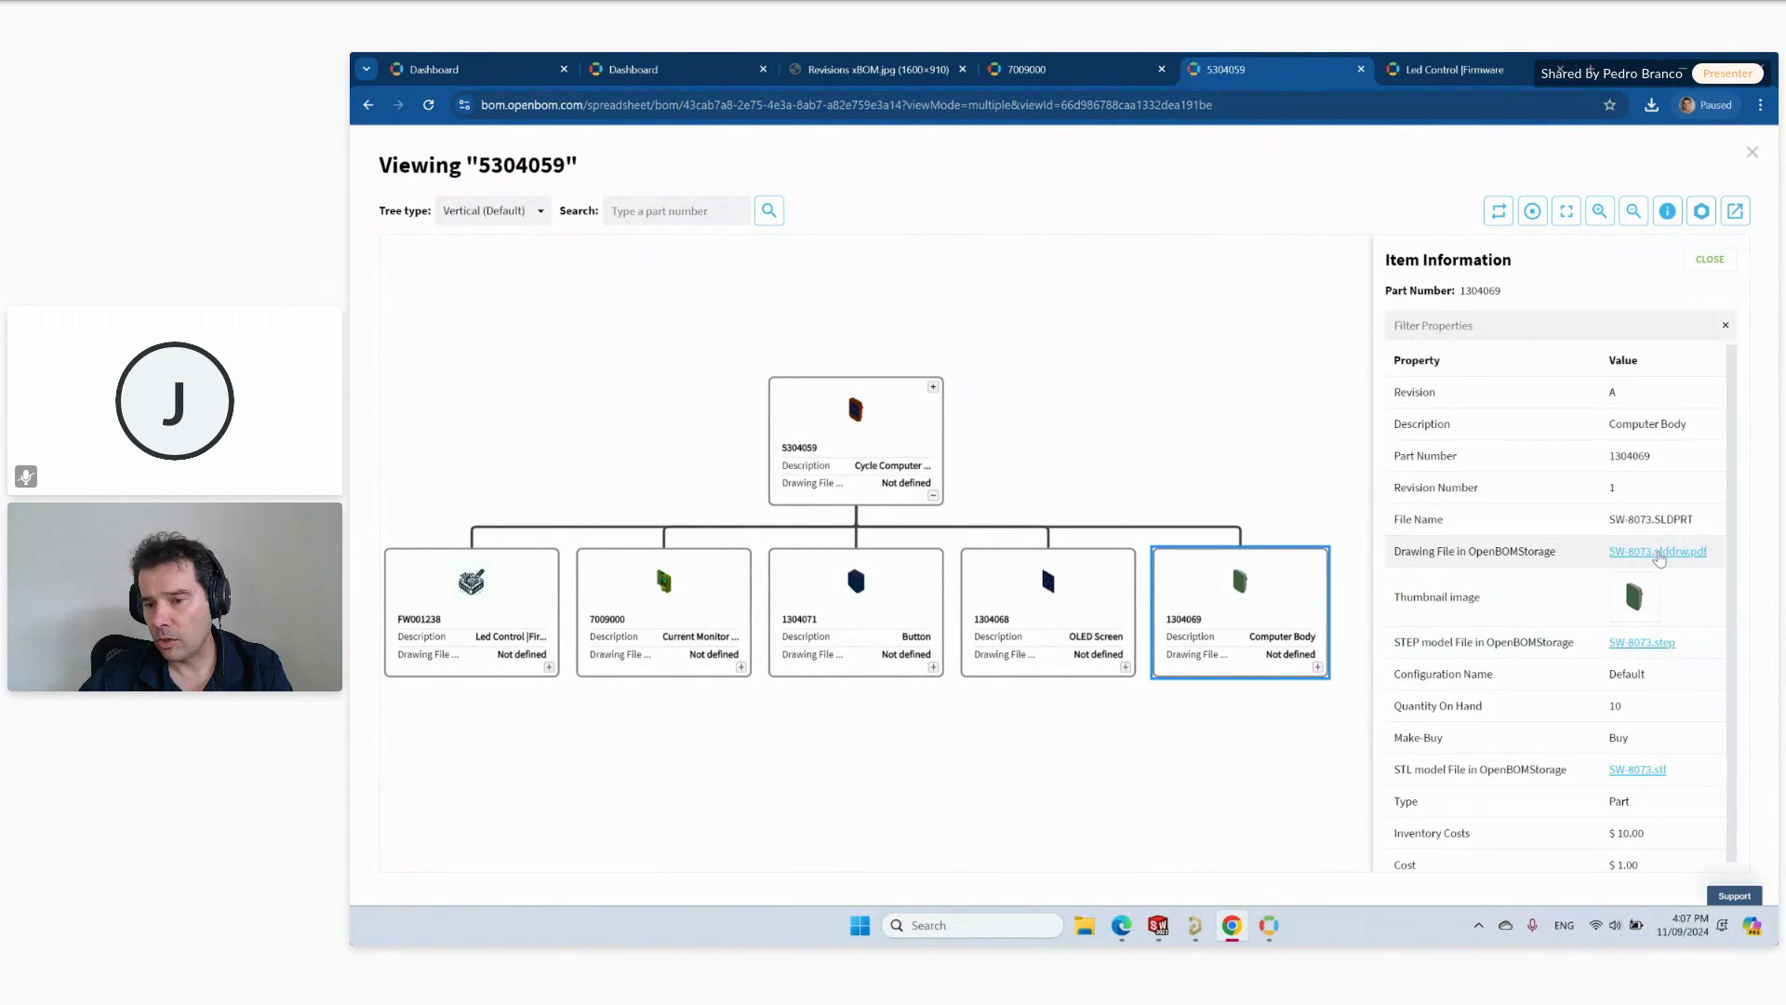
{"action": "left_click", "coordinate": [1659, 553]}
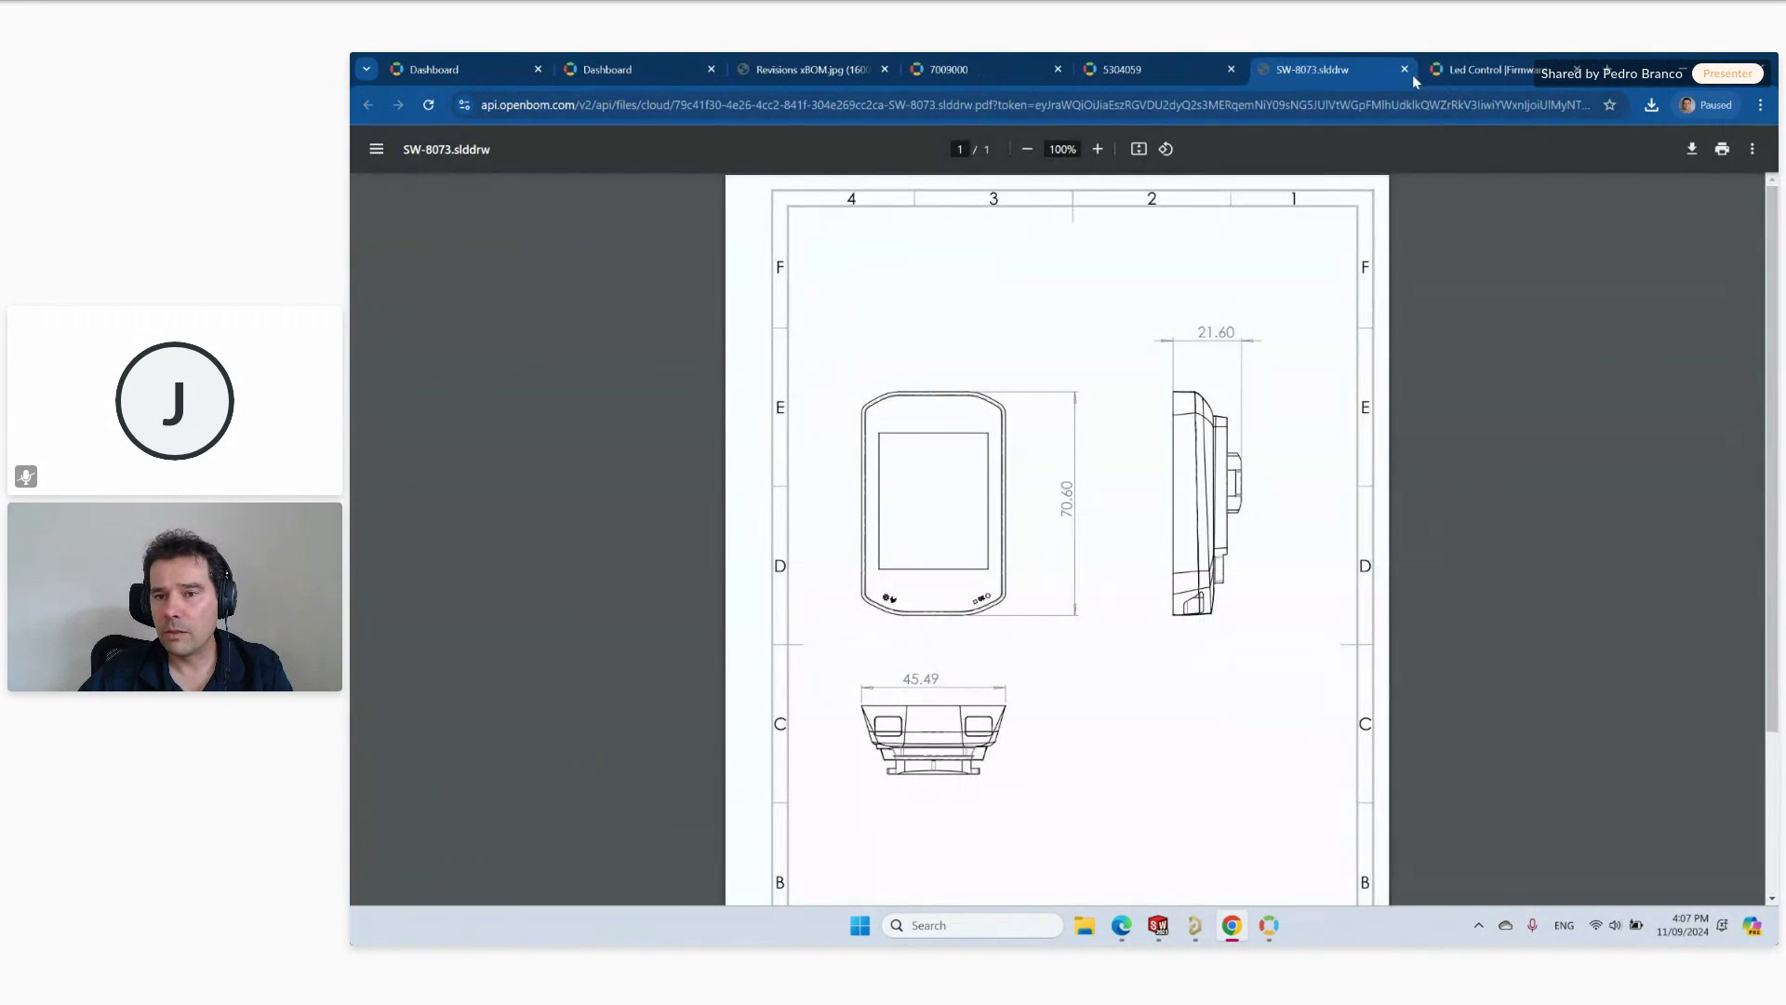
{"action": "left_click", "coordinate": [1404, 70]}
Set the graphical tree's type to Incremental and spread out its nodes, placing FW001238 beyond the OLED Screen node.
{"action": "left_click", "coordinate": [456, 208]}
{"action": "left_click", "coordinate": [499, 281]}
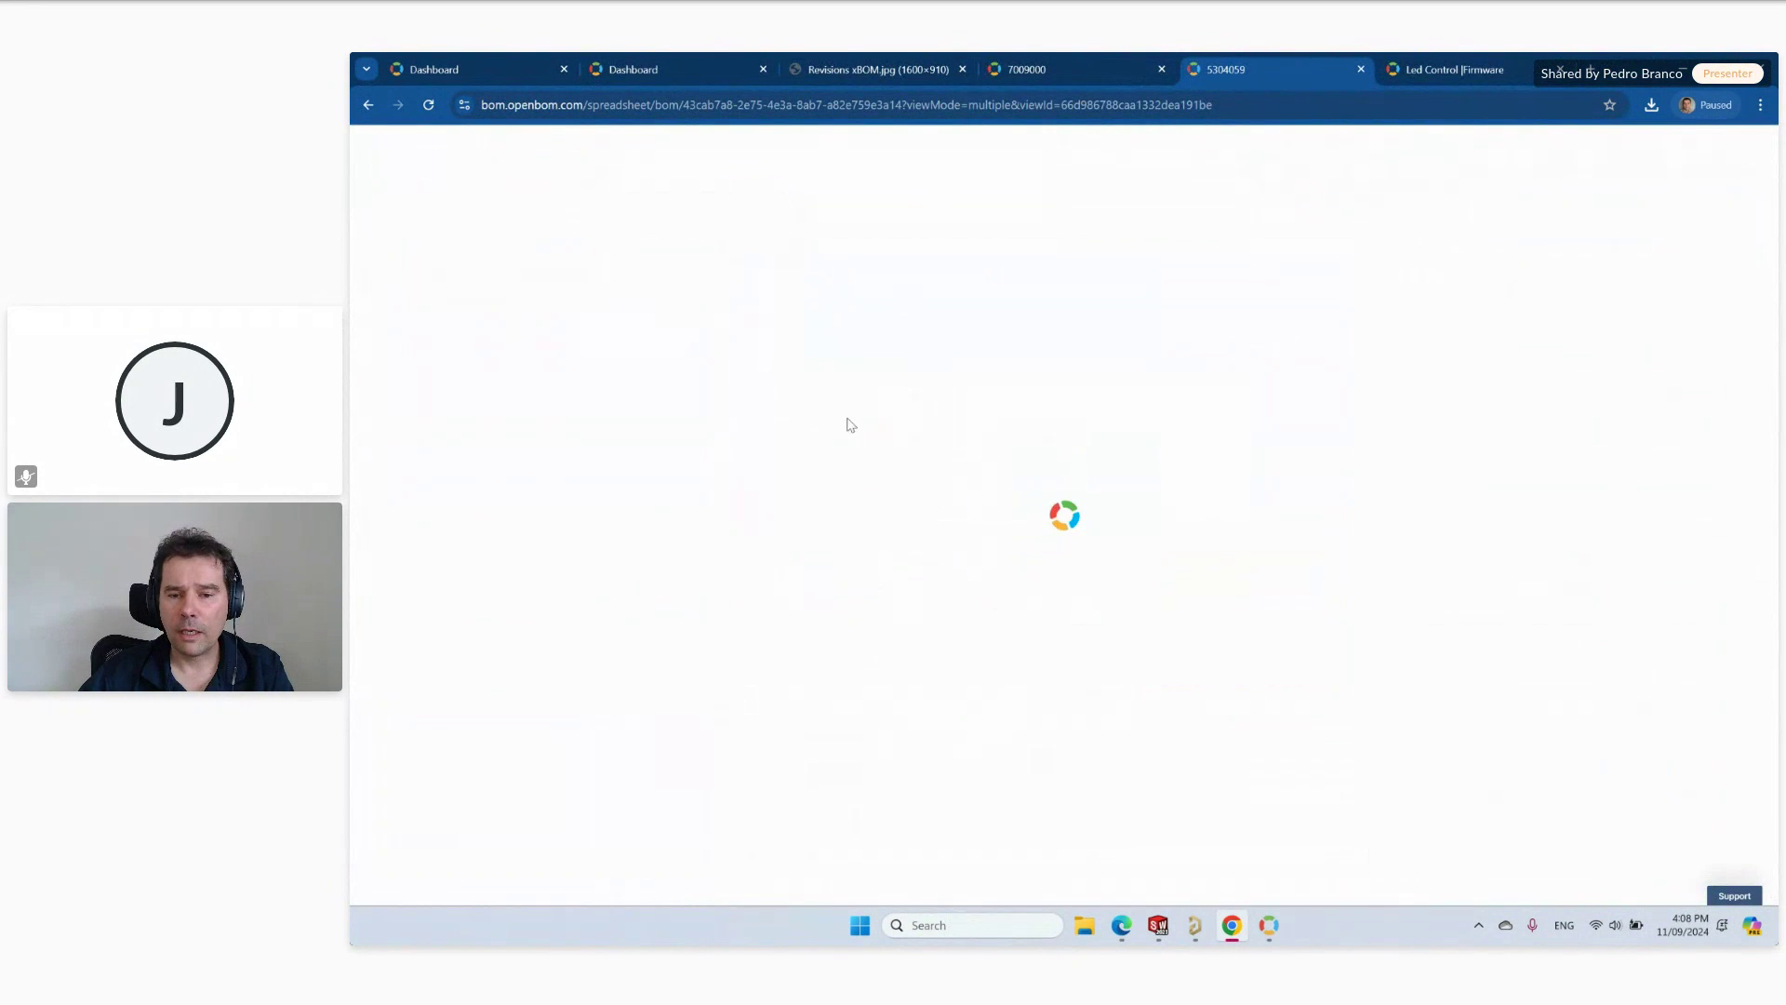
{"action": "left_click_drag", "start_coordinate": [1088, 549], "coordinate": [539, 480]}
{"action": "left_click_drag", "start_coordinate": [600, 379], "coordinate": [804, 464]}
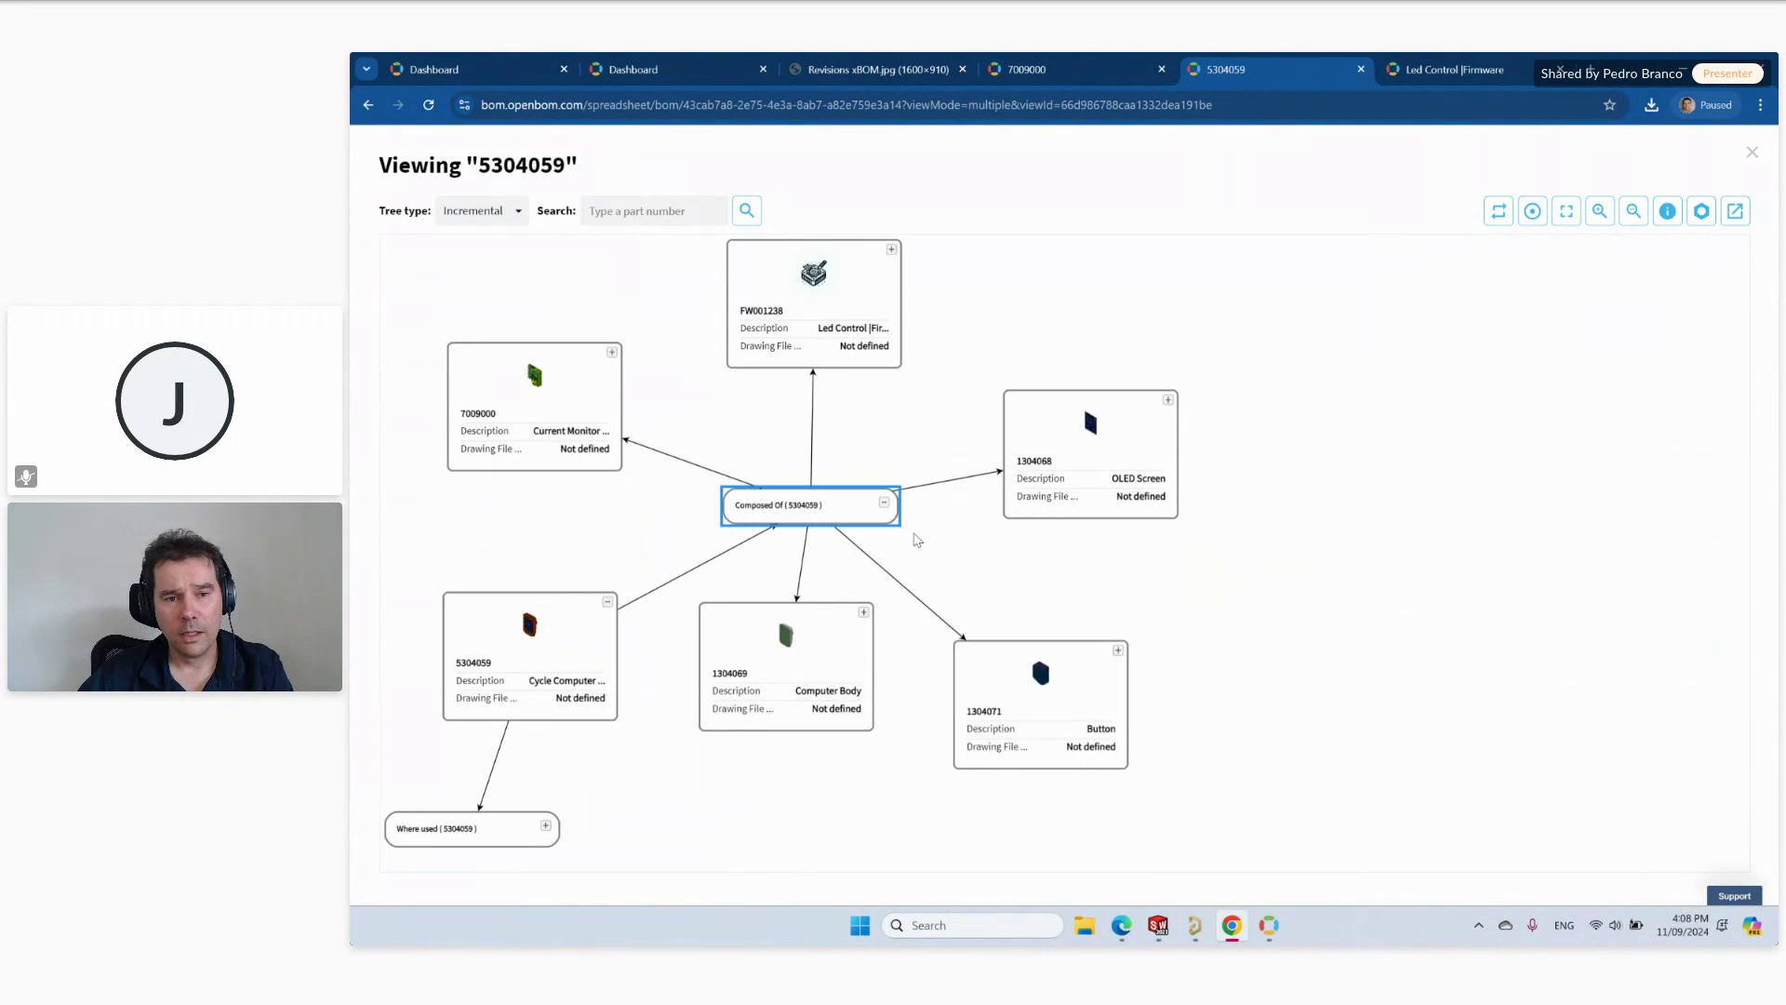
{"action": "left_click_drag", "start_coordinate": [813, 346], "coordinate": [1374, 410]}
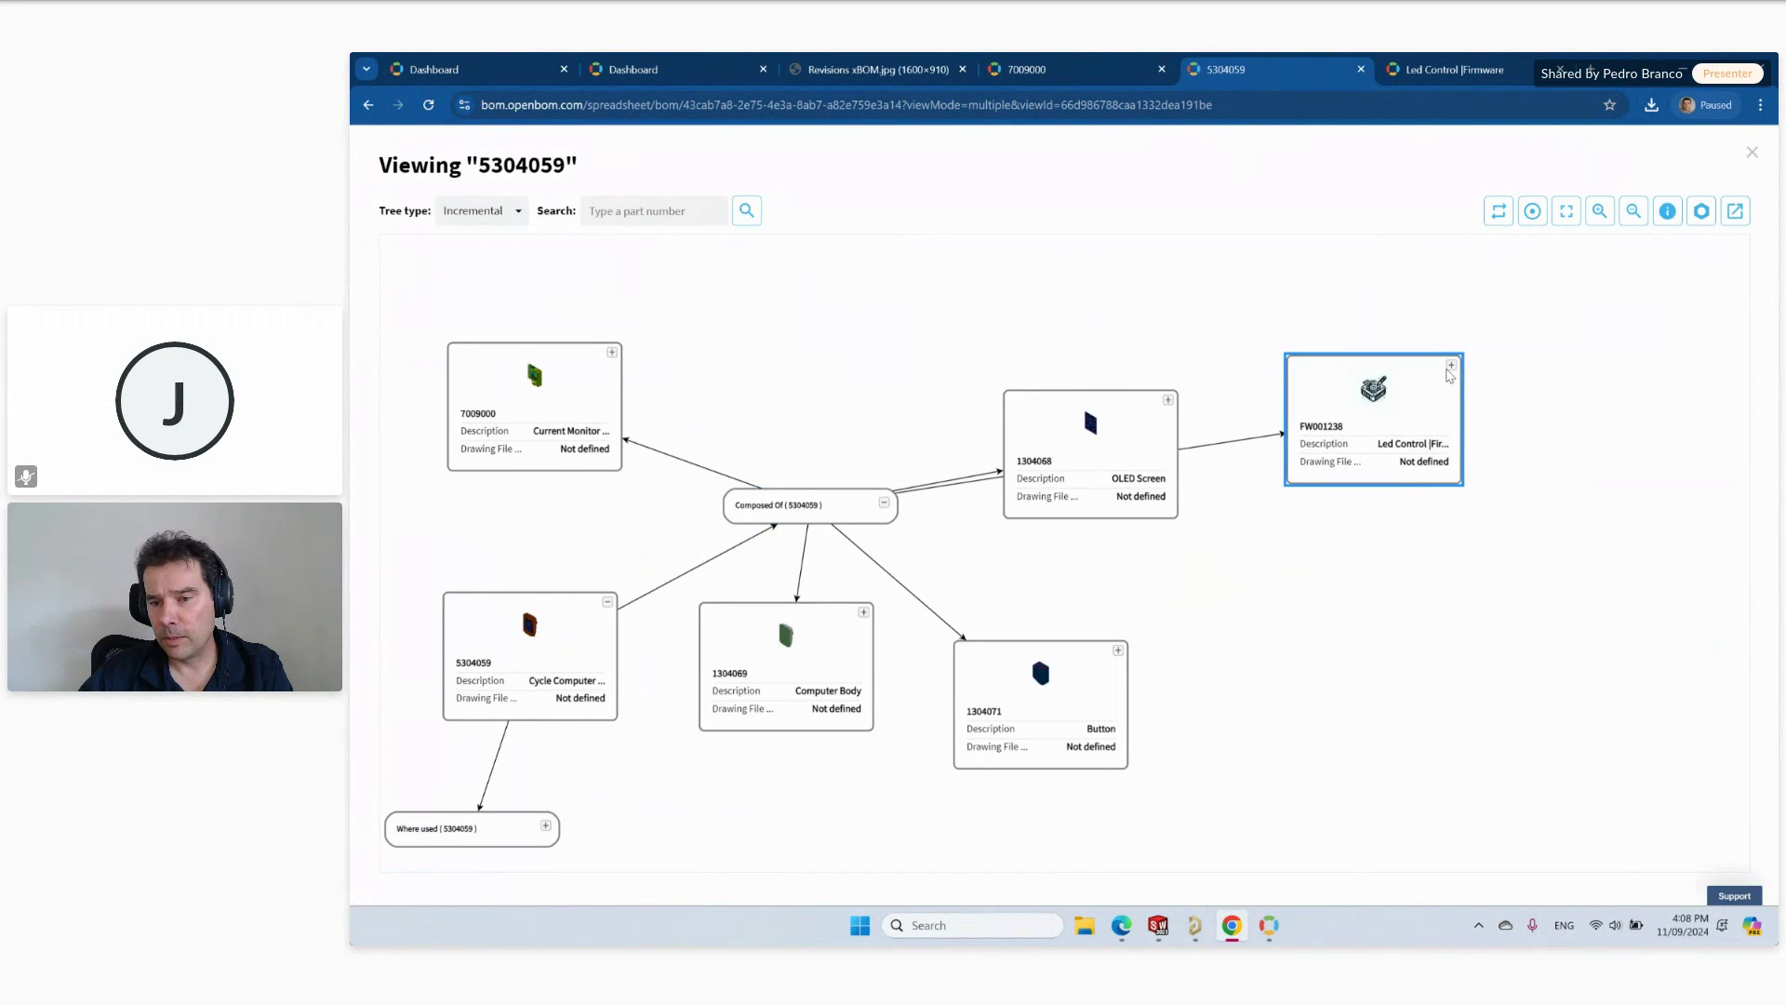
Expand the FW001238 firmware node and its composed-of node to view the software components together with the rest of the tree.
{"action": "left_click", "coordinate": [1450, 365]}
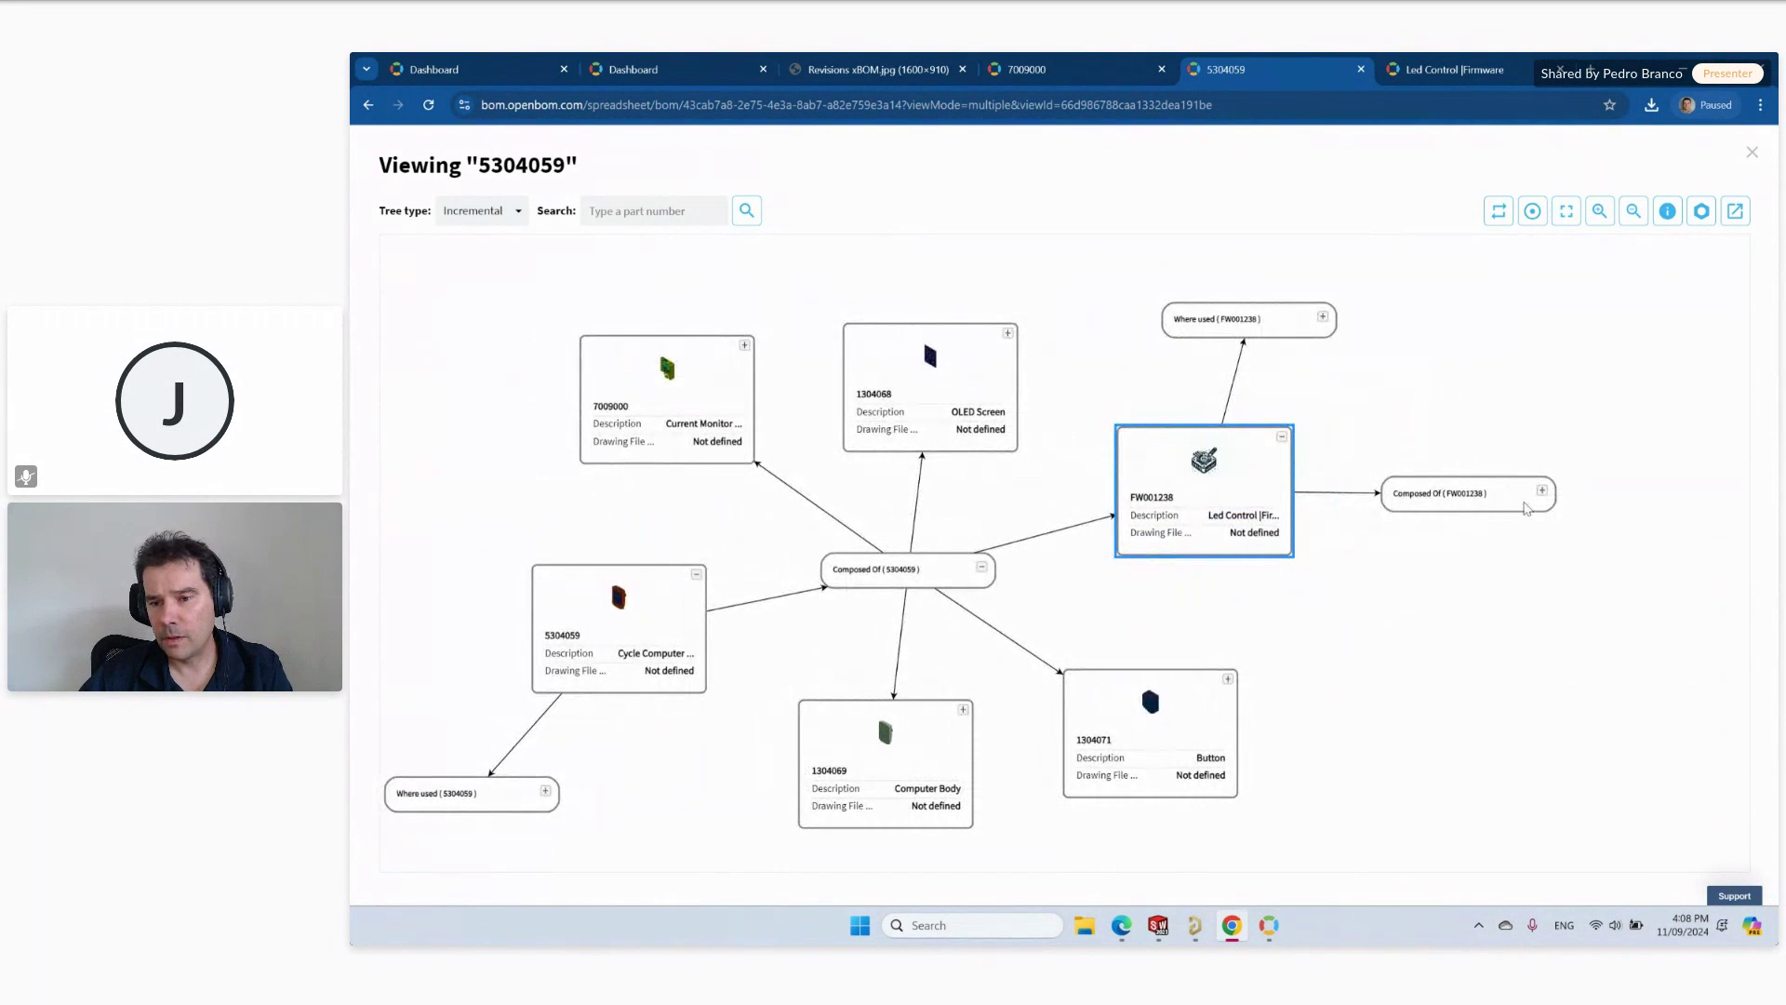
{"action": "left_click", "coordinate": [1542, 493]}
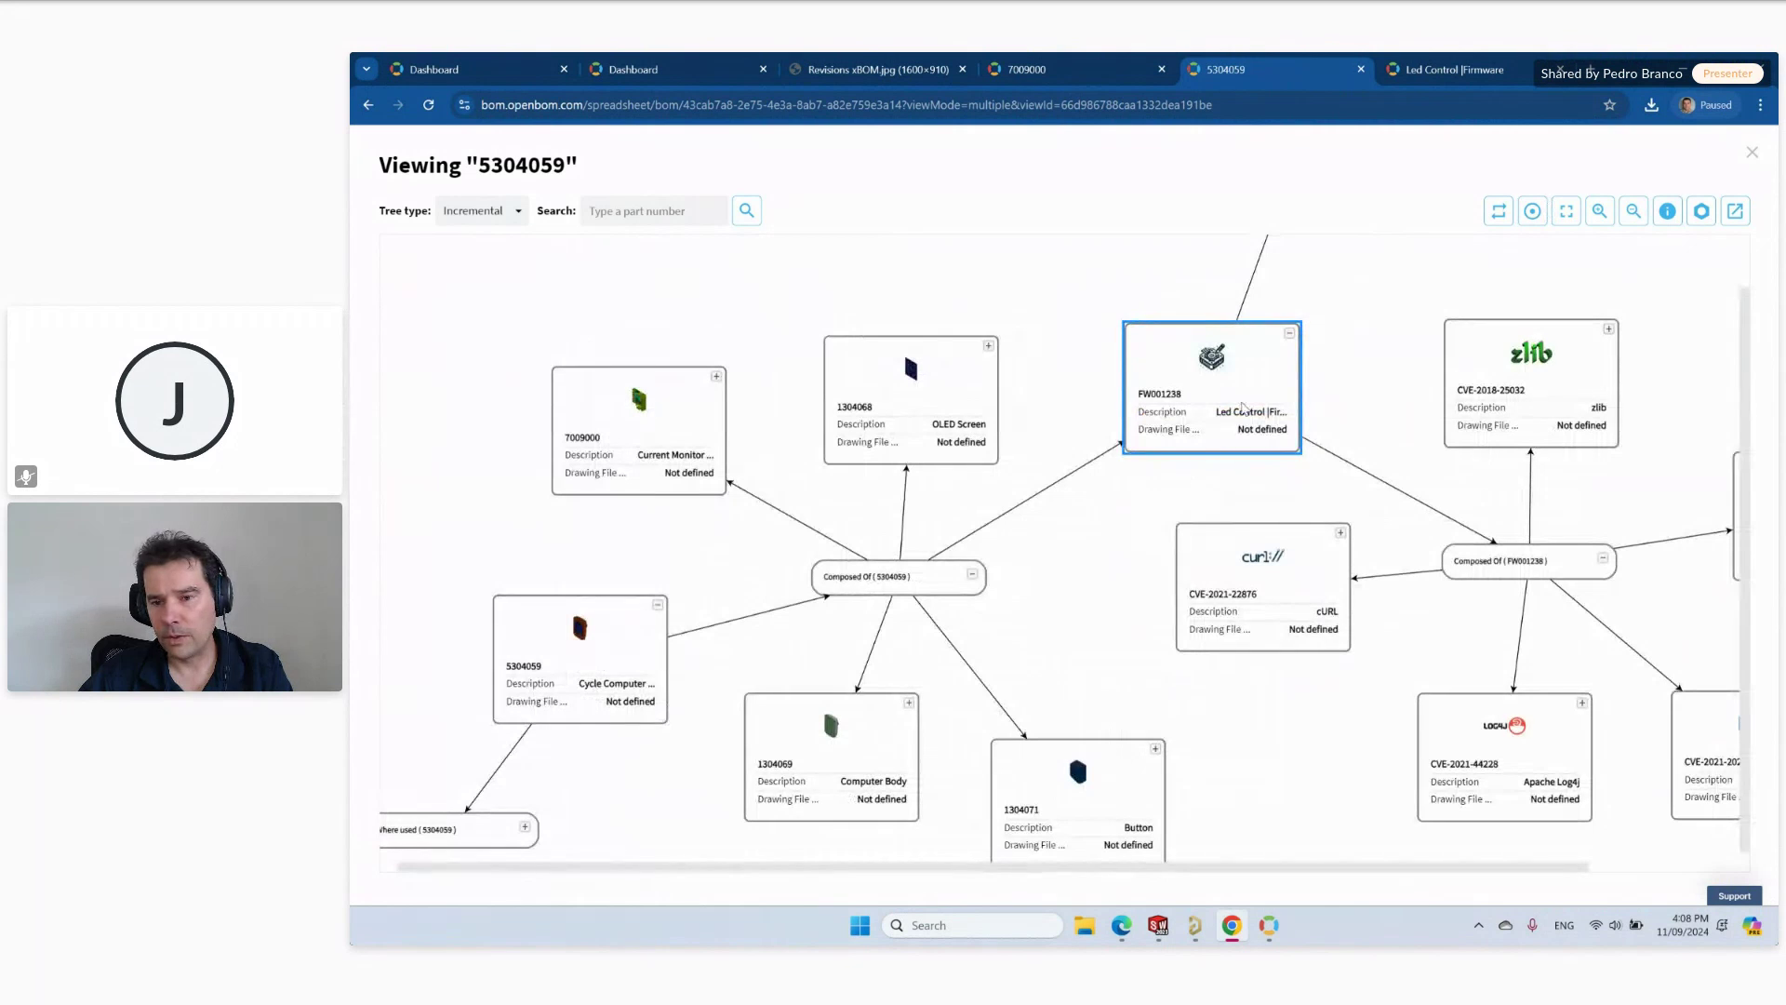
{"action": "left_click", "coordinate": [1667, 212]}
{"action": "left_click", "coordinate": [1667, 212]}
{"action": "left_click", "coordinate": [1667, 212]}
{"action": "left_click", "coordinate": [1667, 212]}
{"action": "left_click", "coordinate": [1634, 211]}
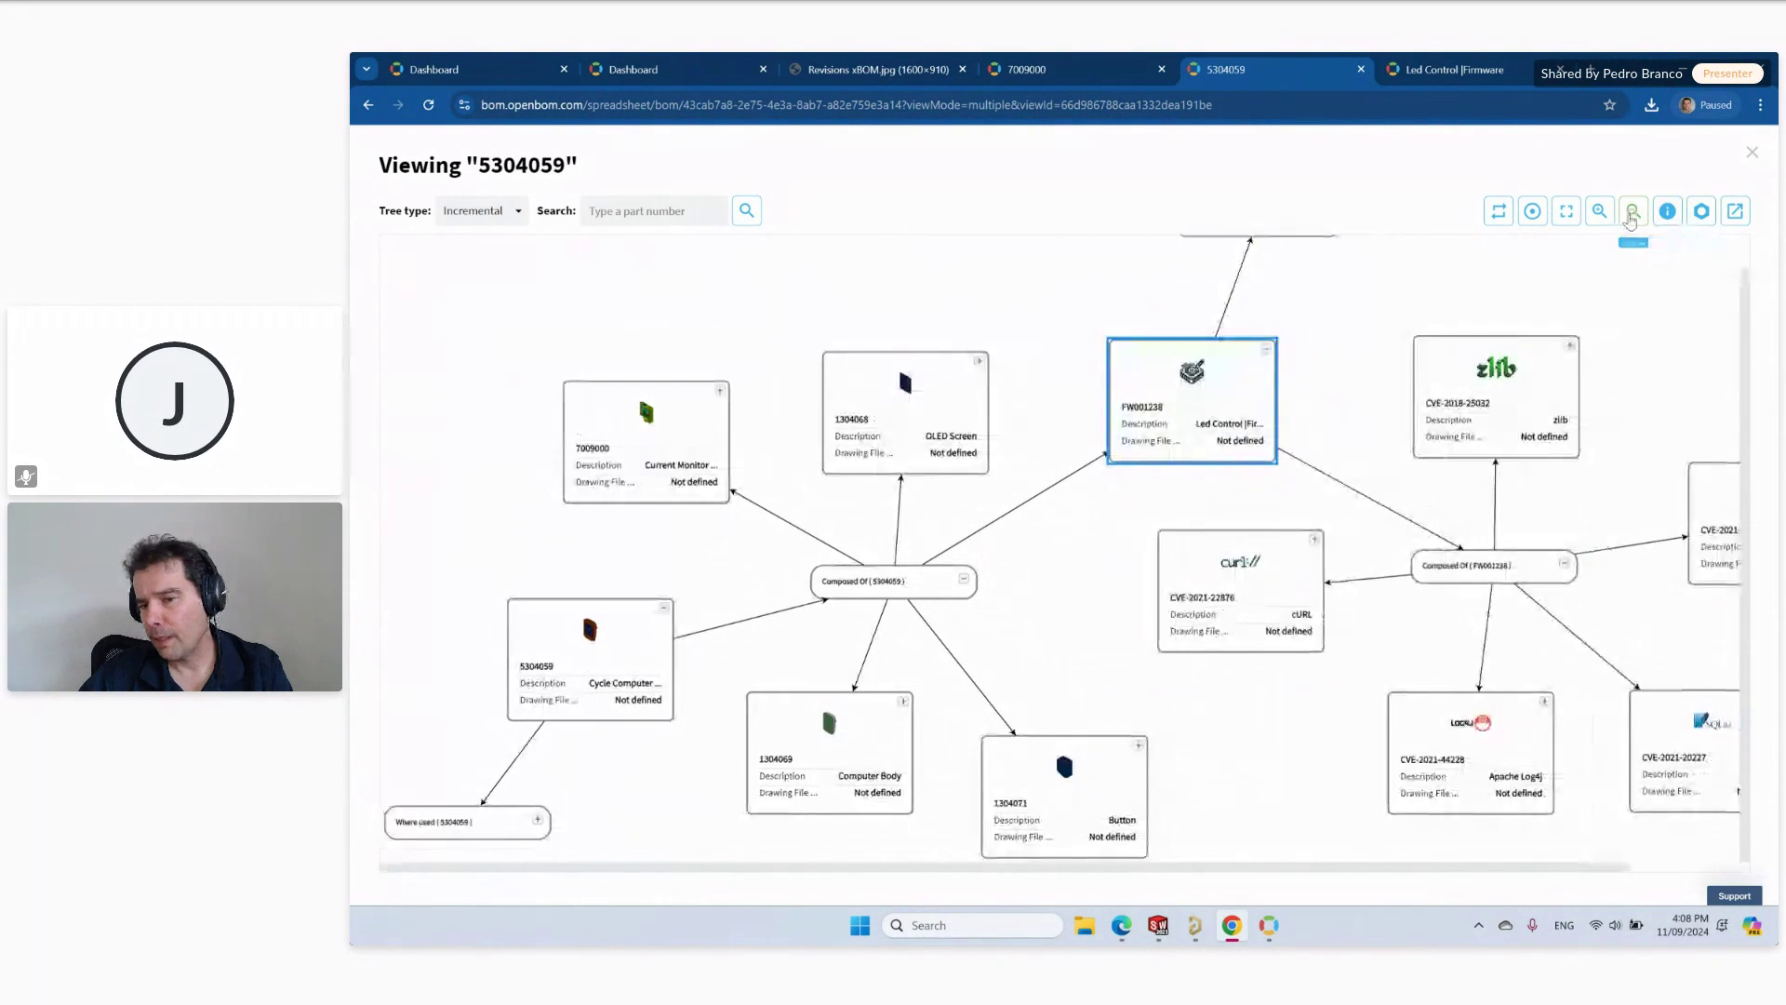
Expand the Apache Log4j node CVE-2021-44228, magnify and underline it beside its where-used node, and close the graphical tree.
{"action": "mouse_move", "coordinate": [1376, 703]}
{"action": "left_mouse_down"}
{"action": "mouse_move", "coordinate": [1295, 704]}
{"action": "mouse_move", "coordinate": [1346, 695]}
{"action": "left_mouse_up"}
{"action": "left_click", "coordinate": [1367, 667]}
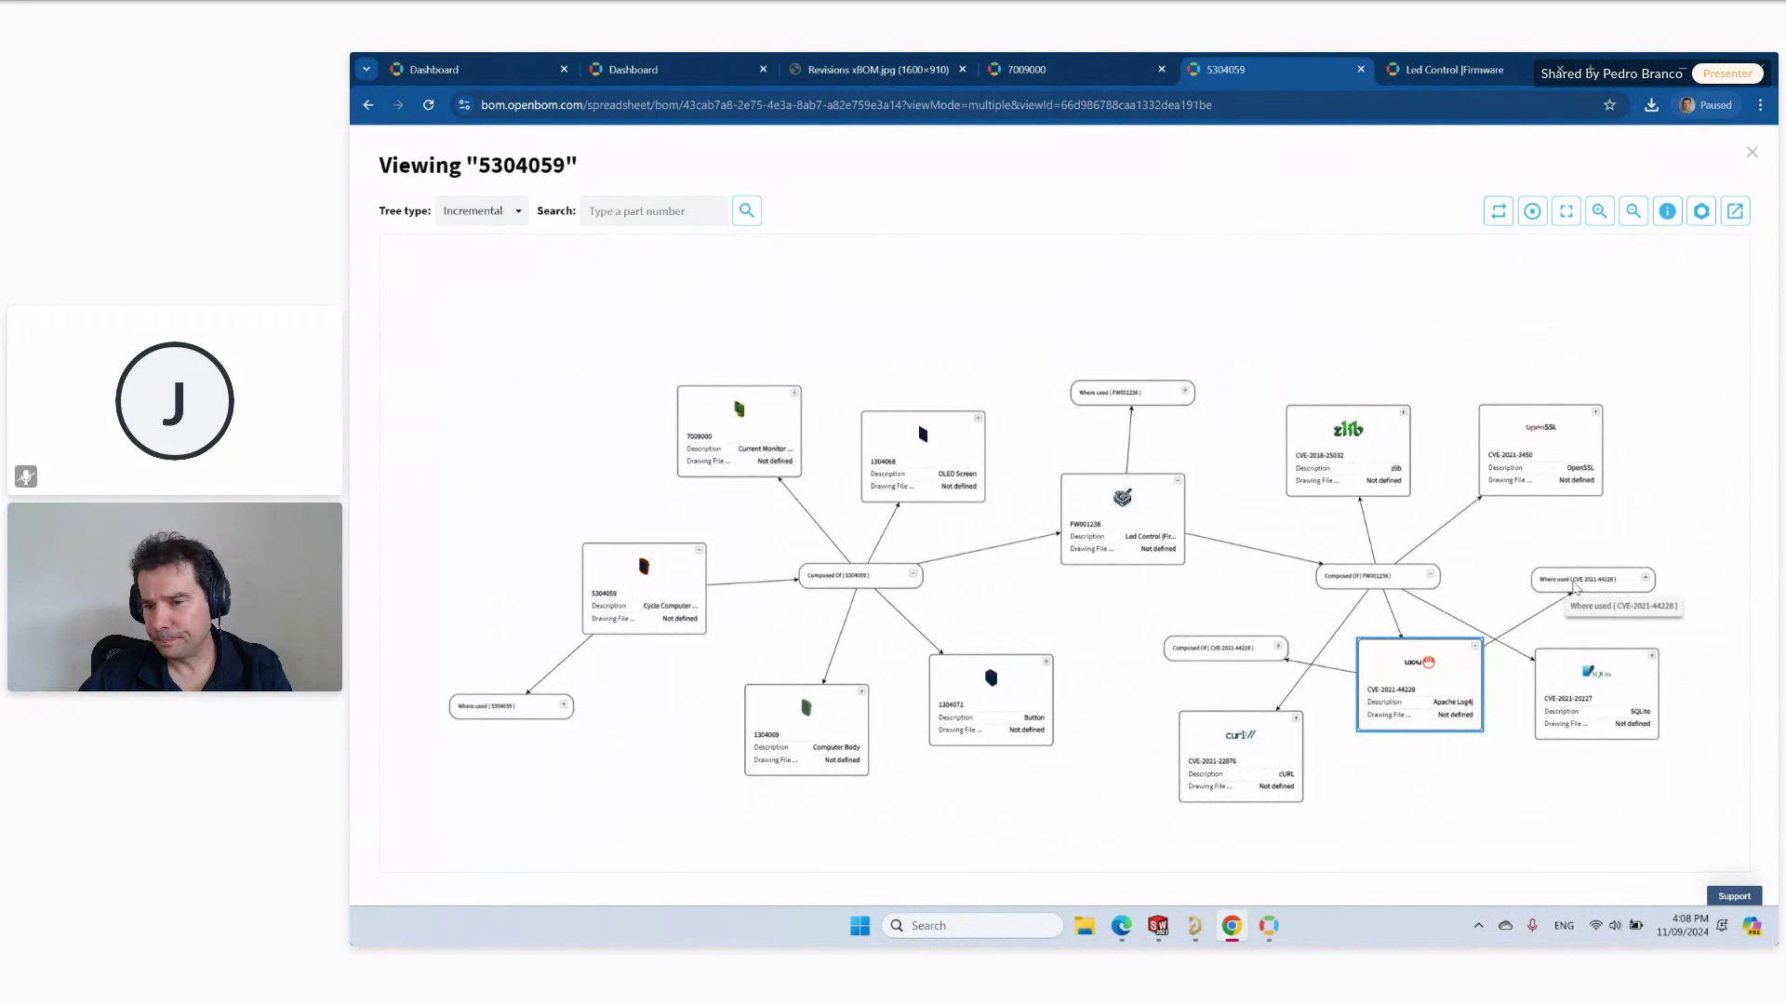
{"action": "key", "text": "super+plus"}
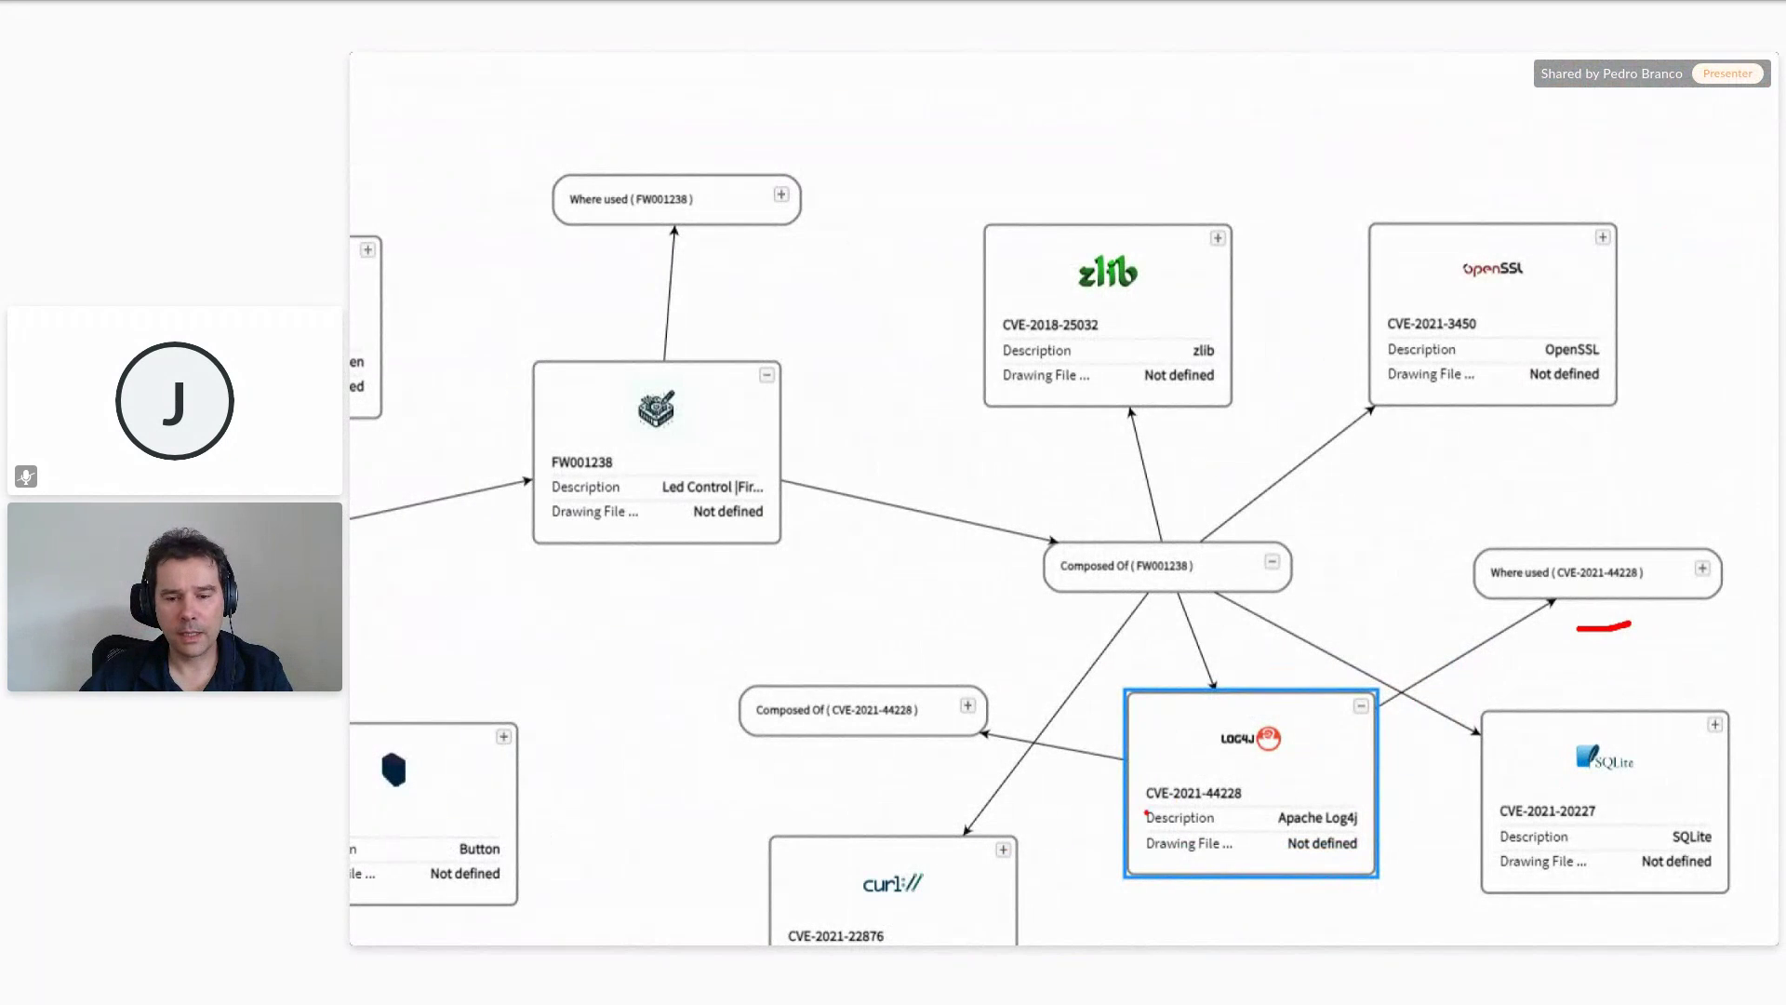
{"action": "left_click_drag", "start_coordinate": [1217, 748], "coordinate": [1284, 756]}
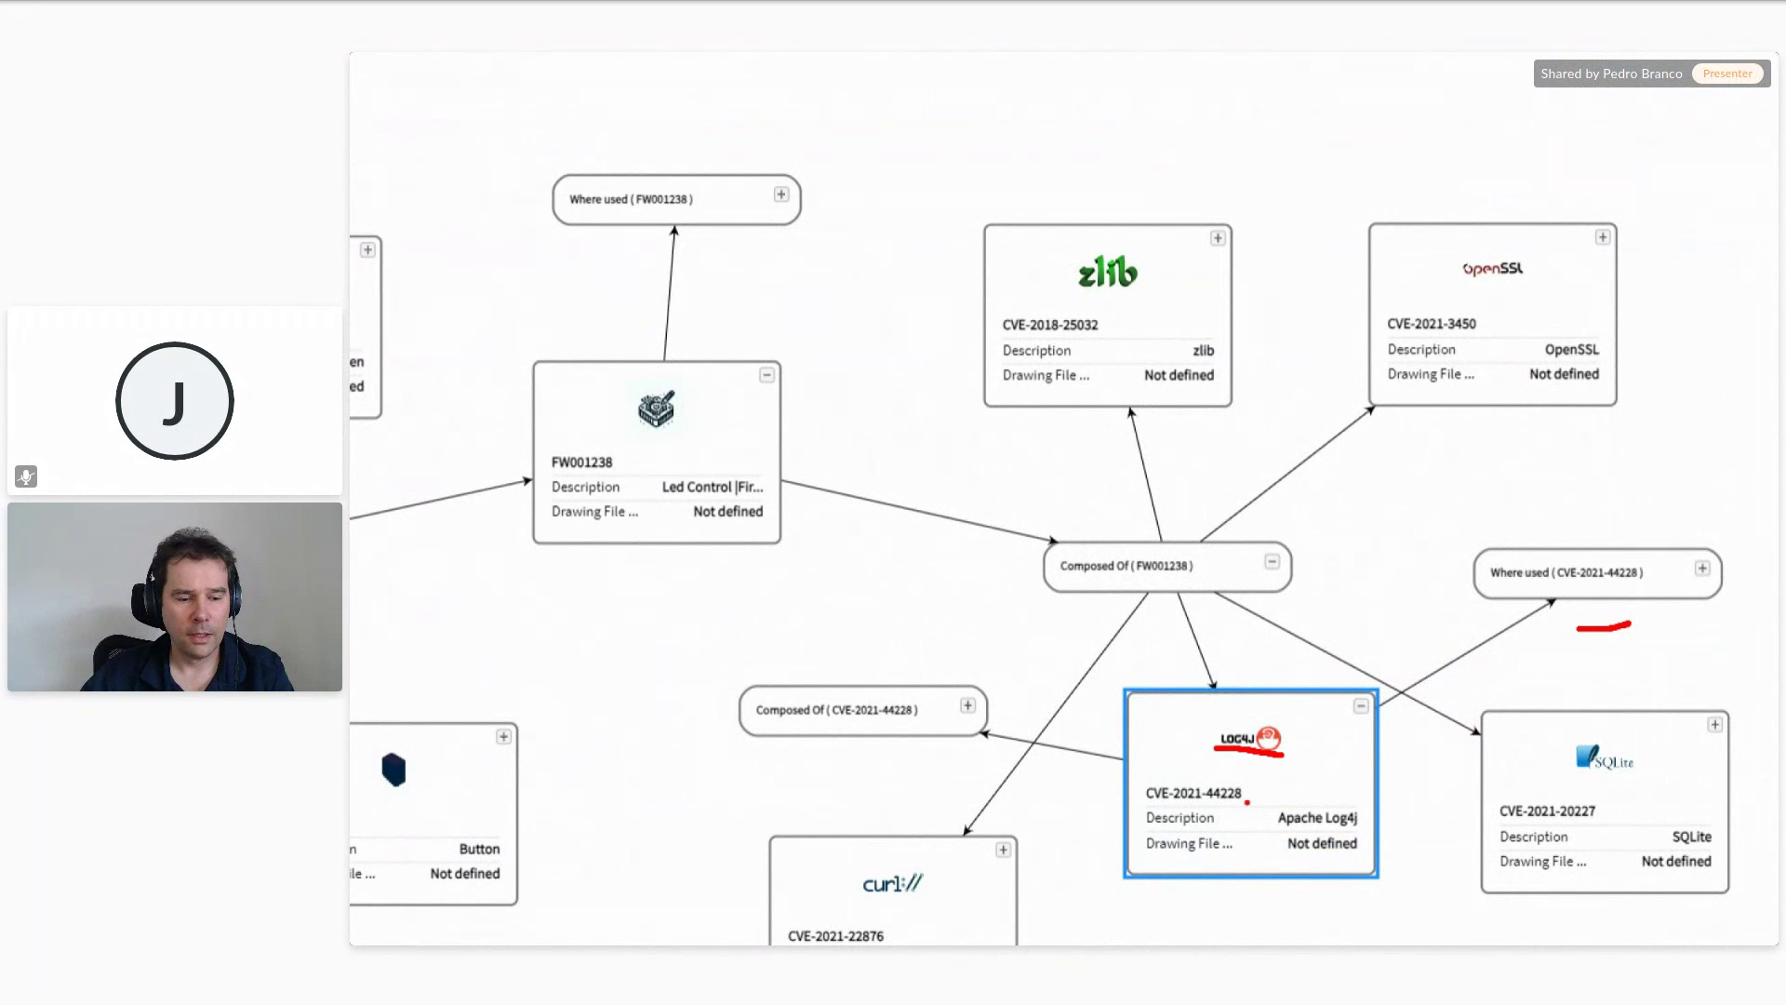
{"action": "key", "text": "super+Escape"}
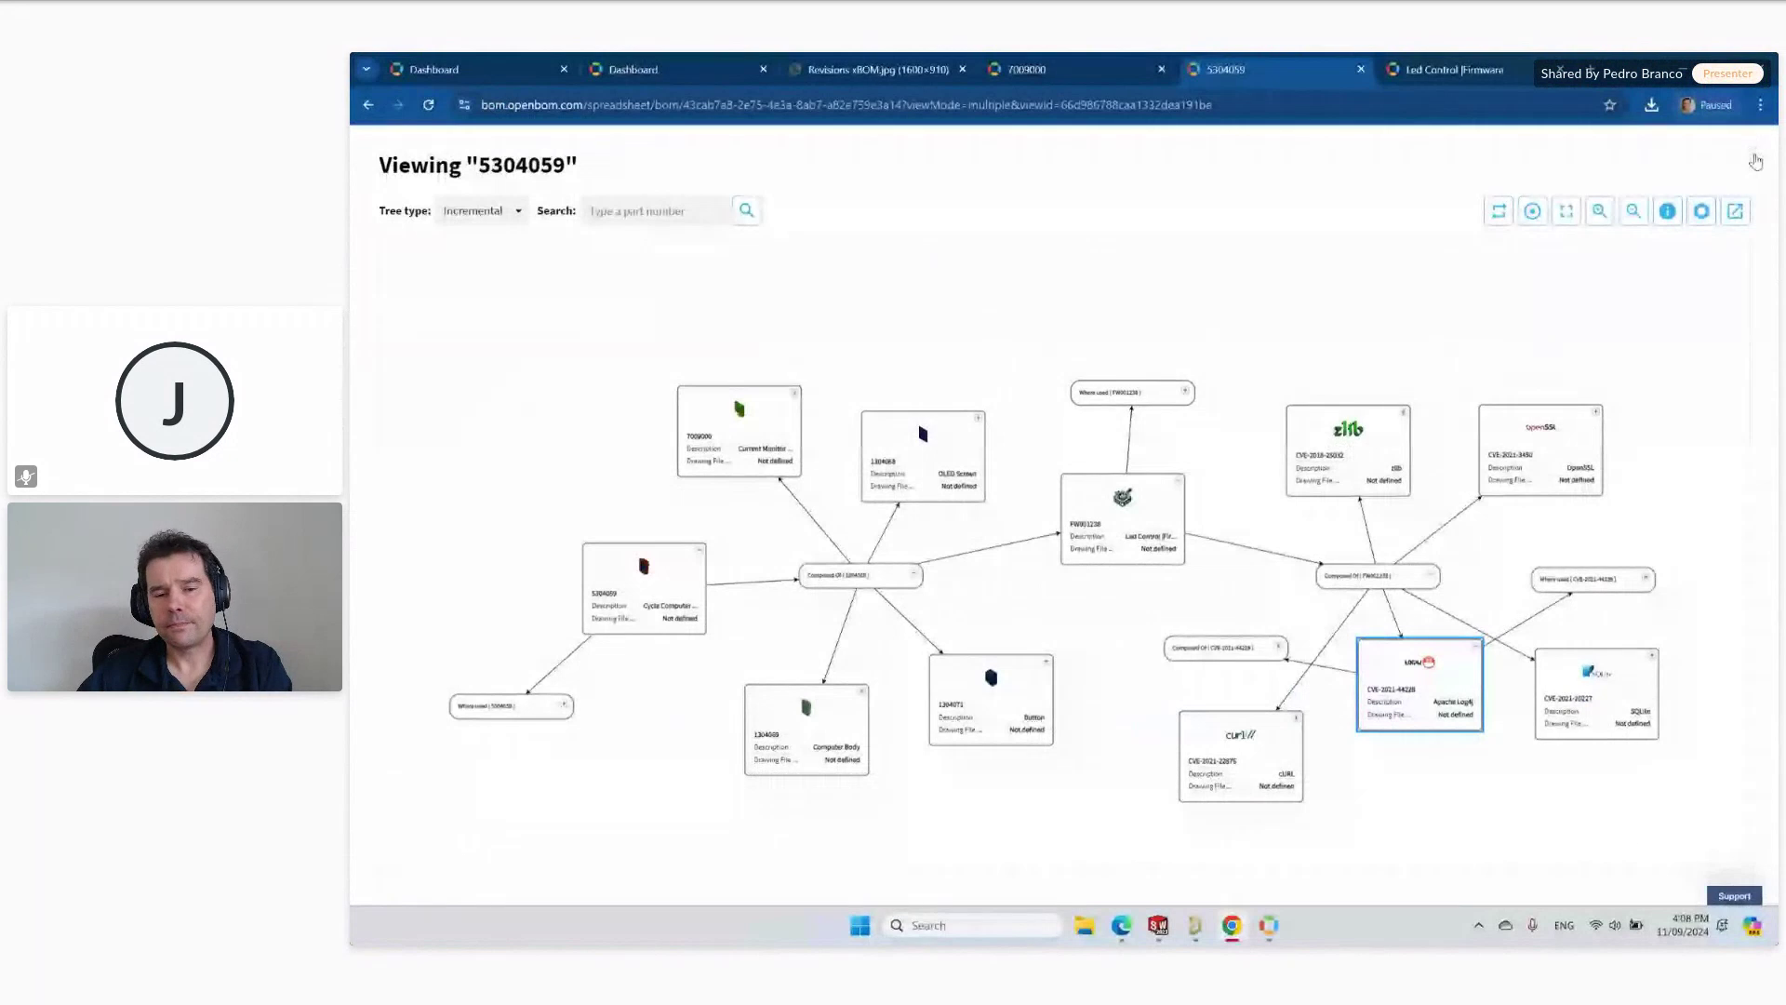
{"action": "left_click", "coordinate": [1753, 152]}
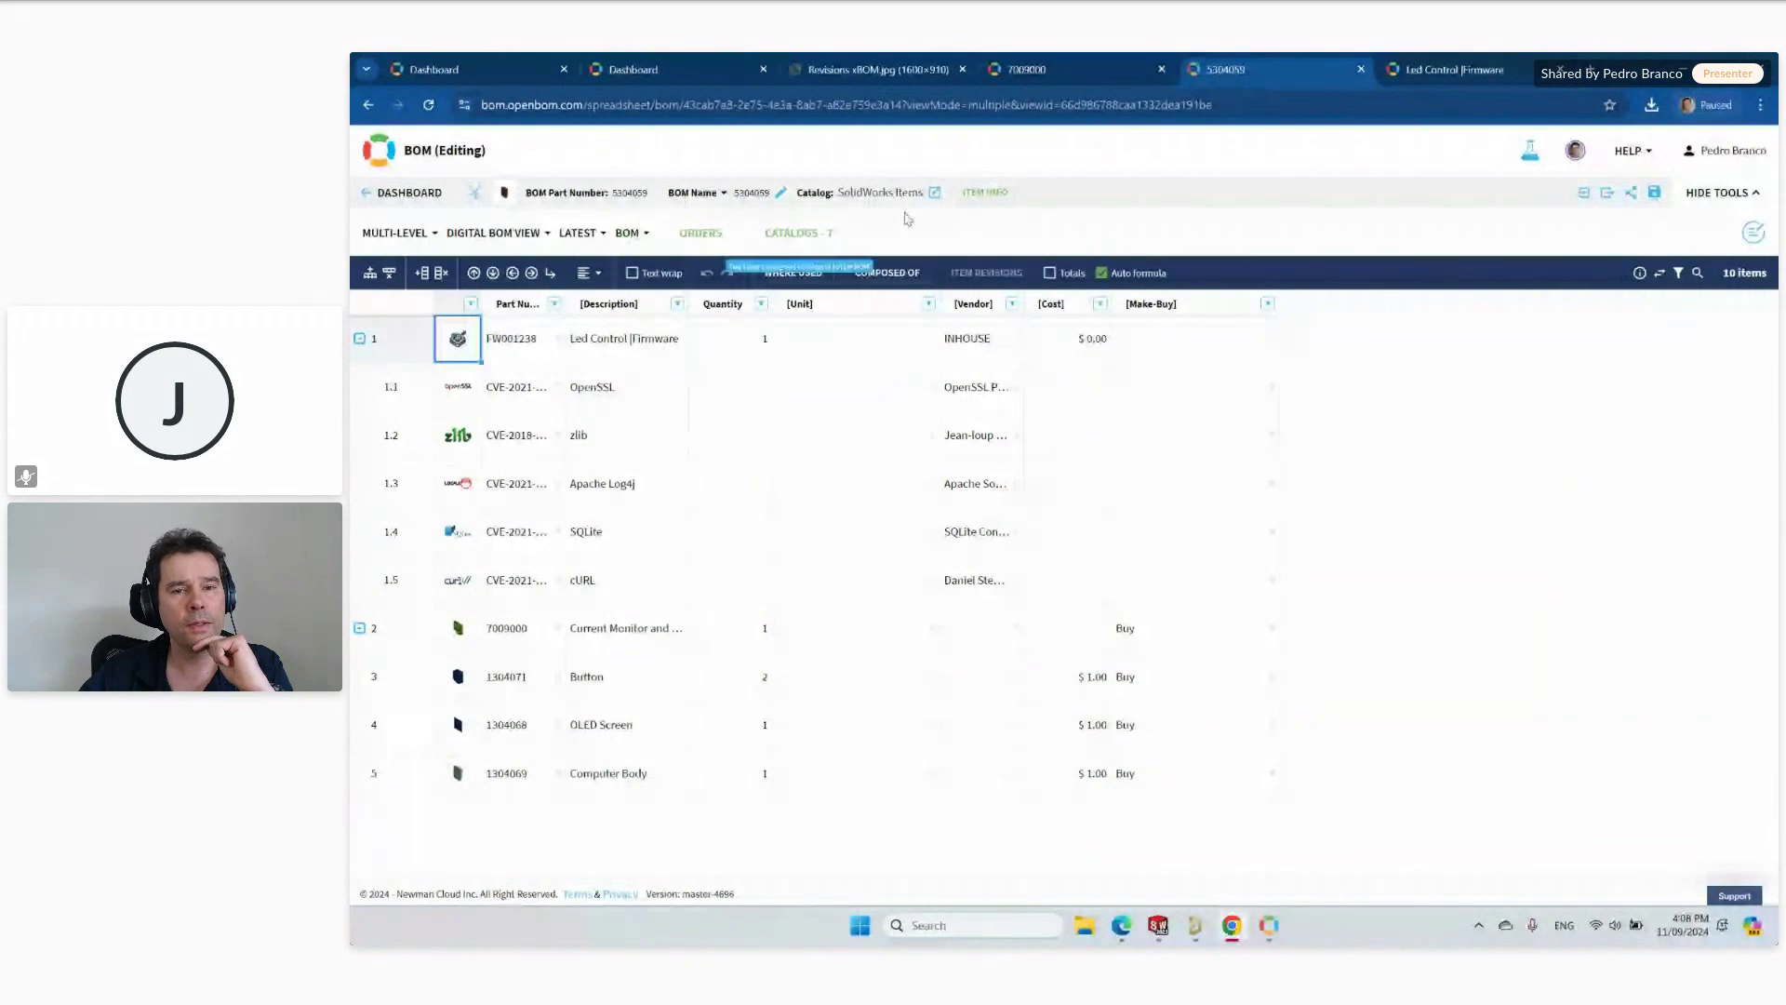
Create an MBOM for item 5304059 from the SolidWorks Items catalog, named Cycle Computer P950 MBOM and using BOM Template.
{"action": "left_click", "coordinate": [934, 195]}
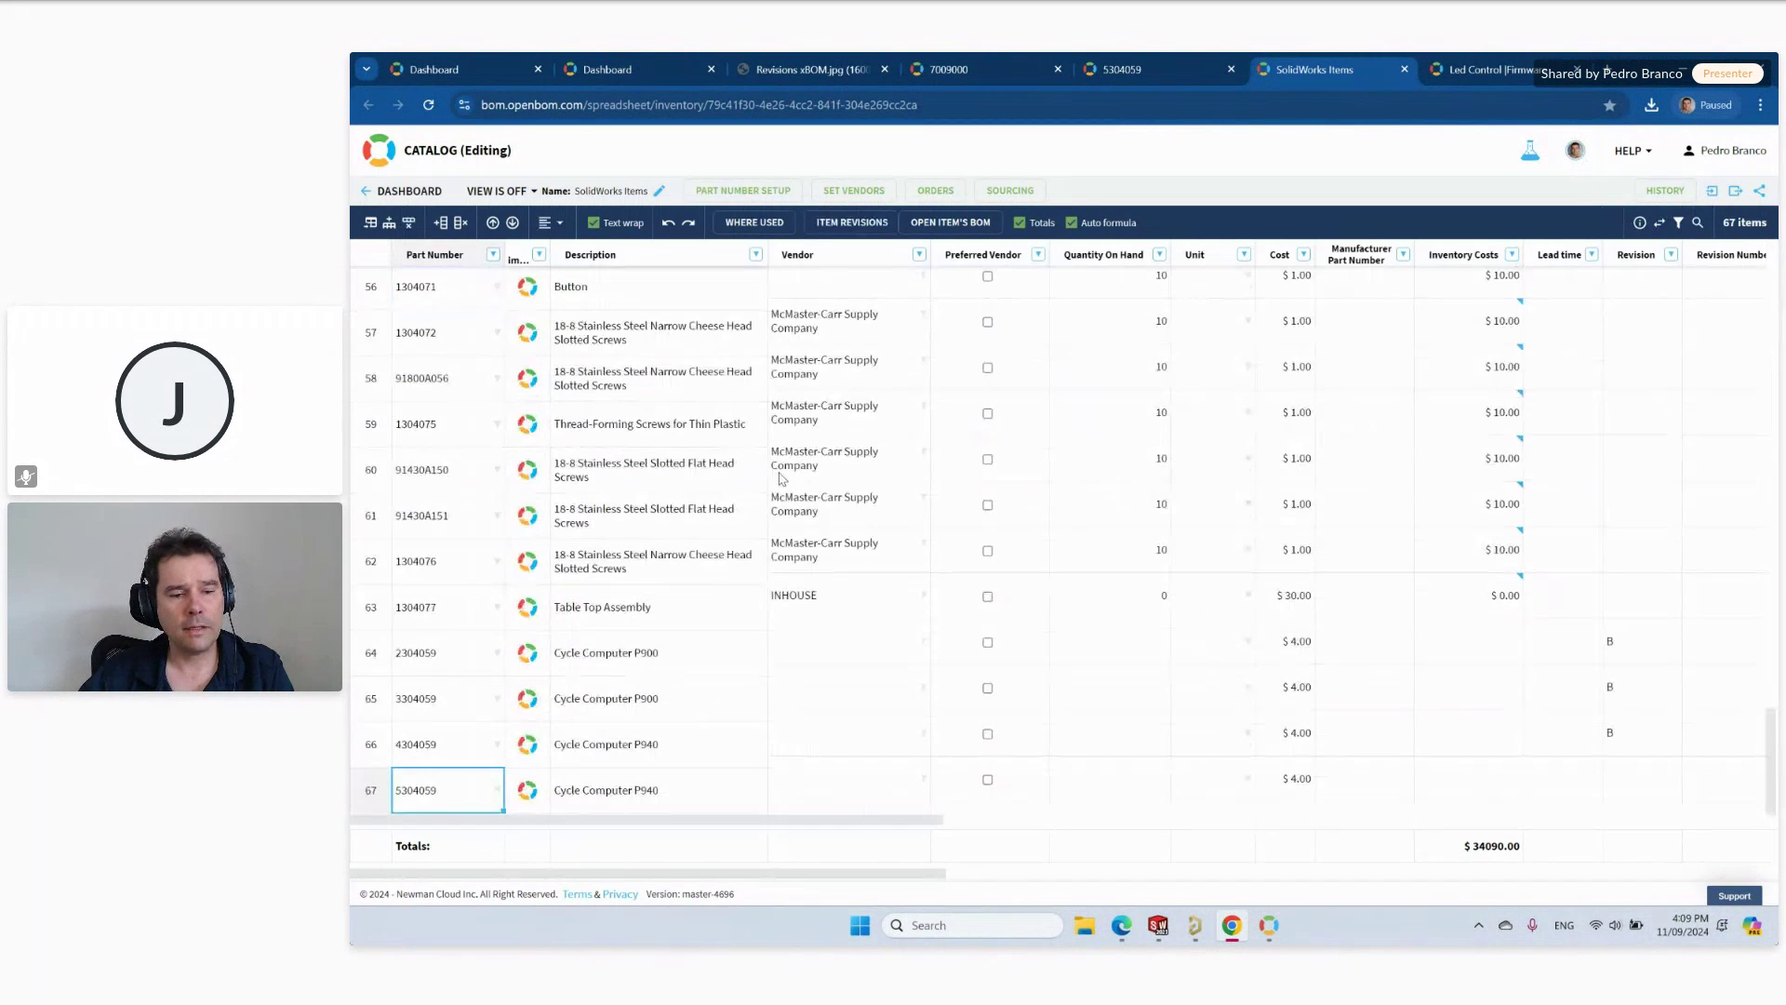
{"action": "right_click", "coordinate": [641, 795]}
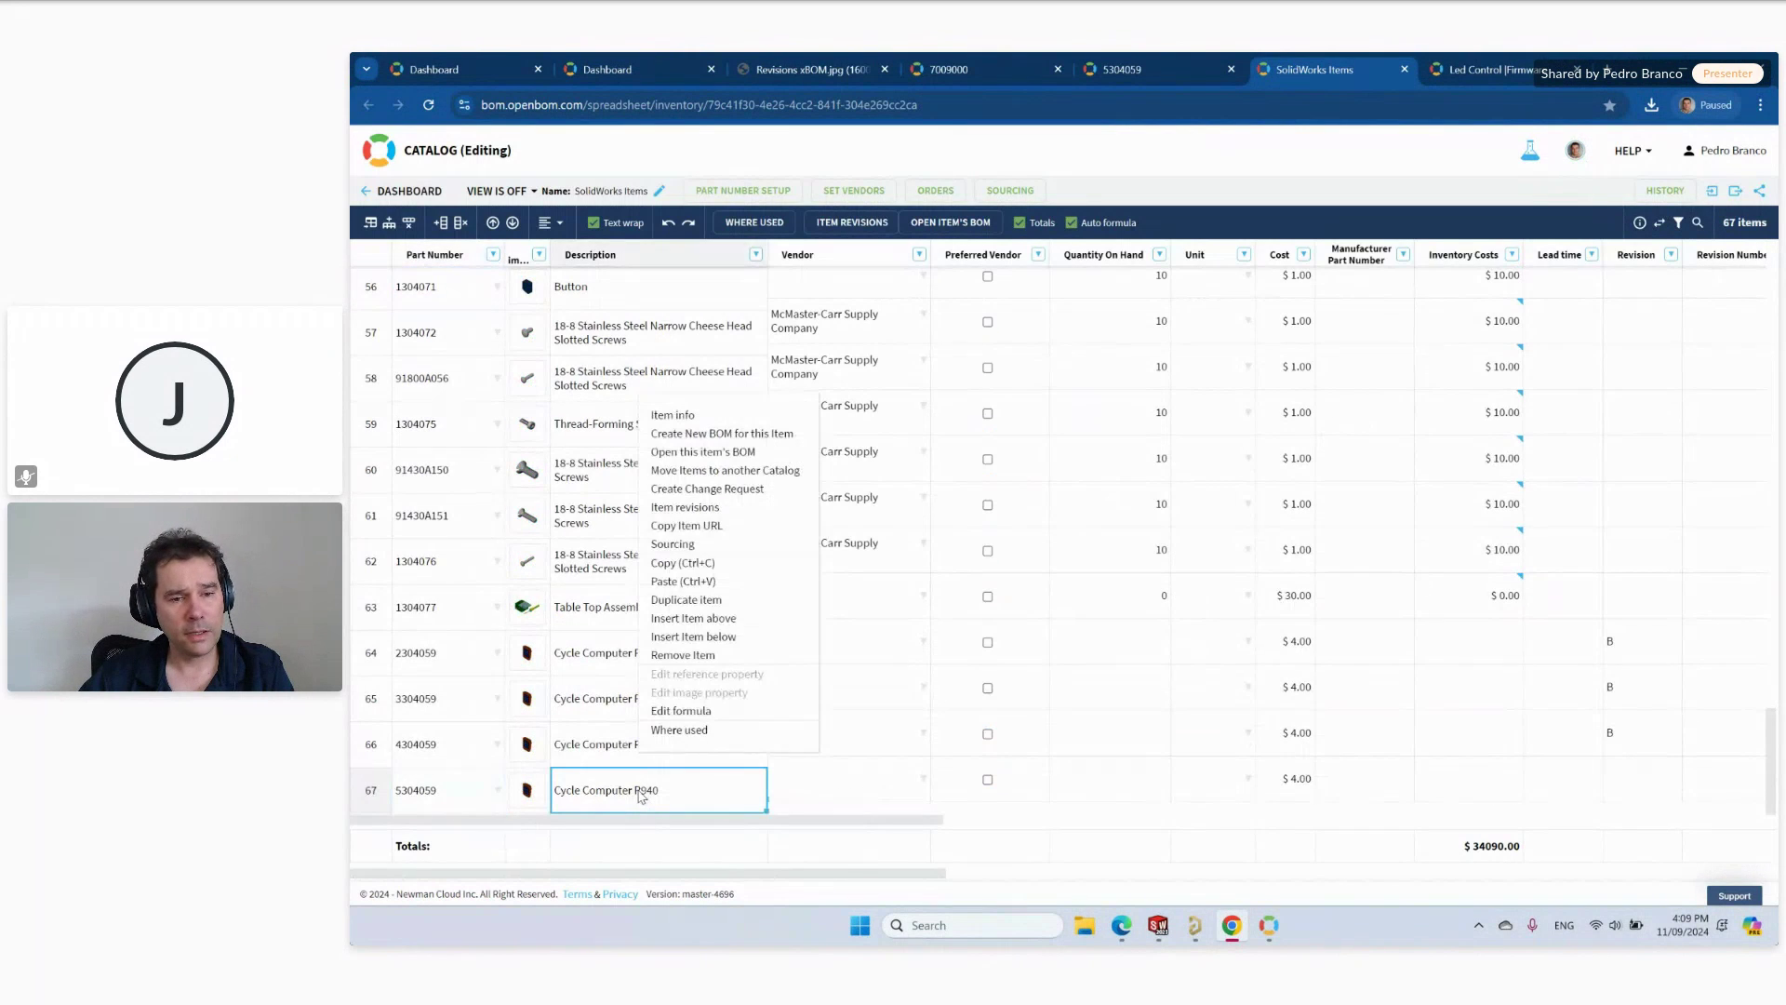
{"action": "left_click", "coordinate": [746, 434]}
{"action": "left_click", "coordinate": [1159, 324]}
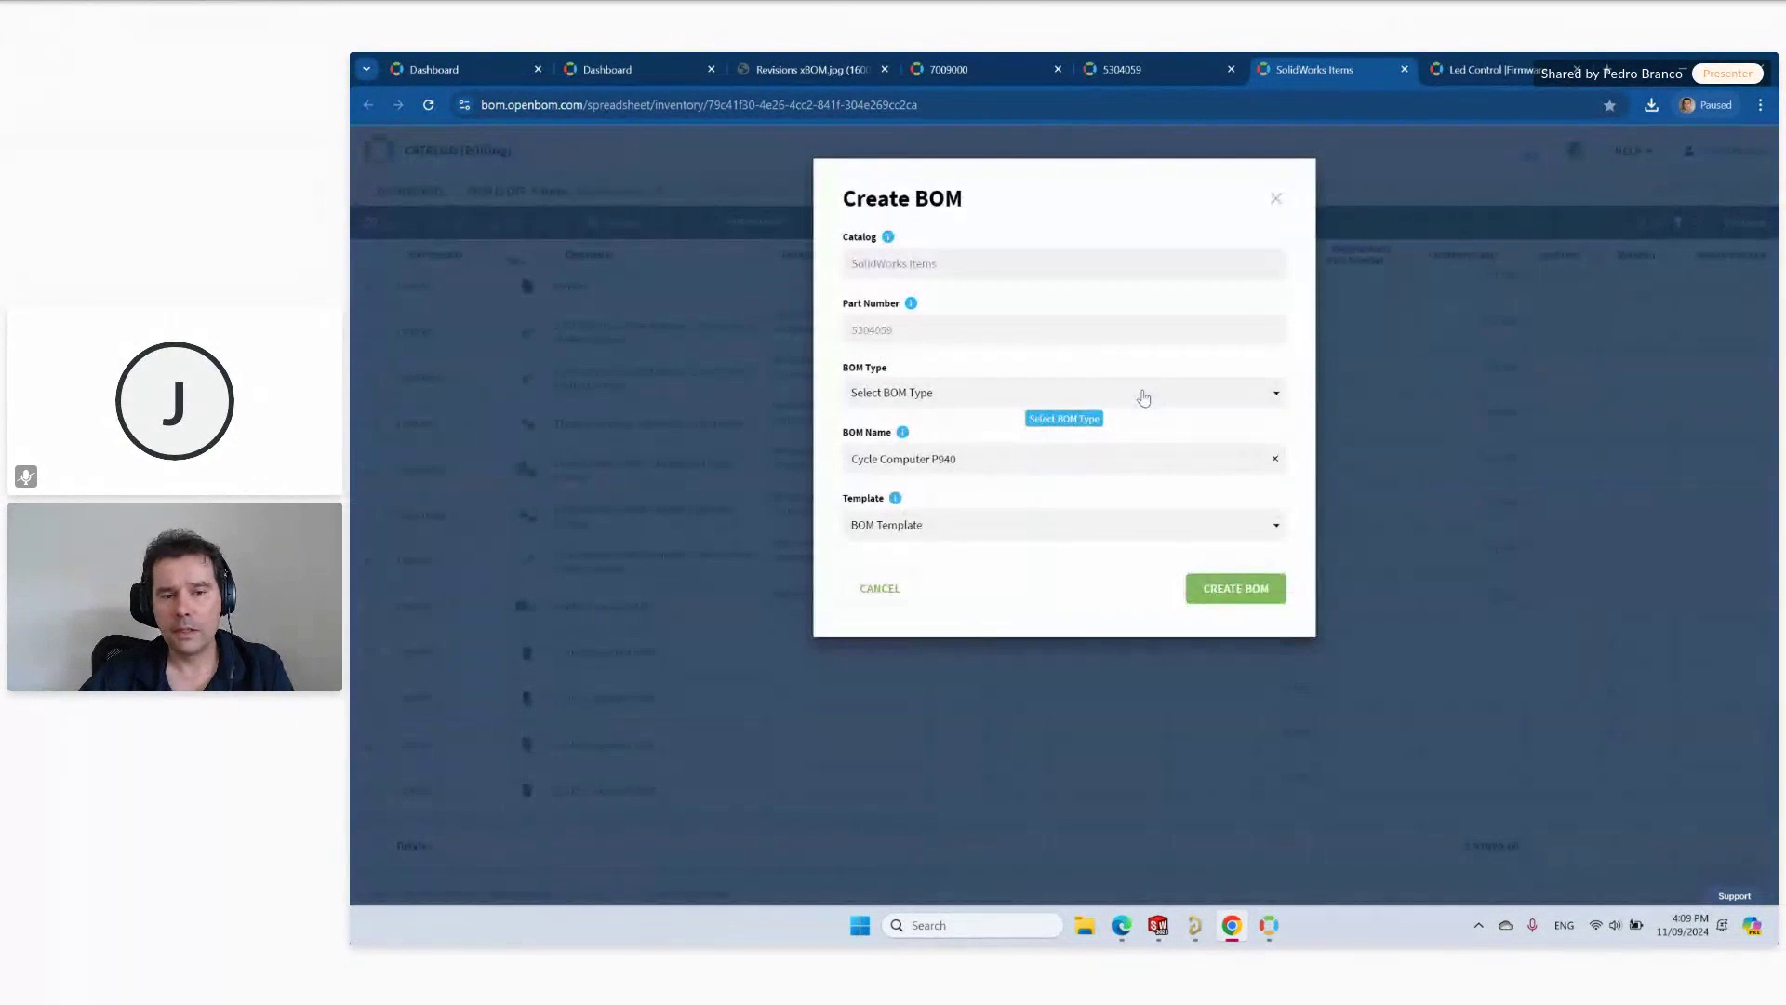
{"action": "left_click", "coordinate": [1029, 400]}
{"action": "left_click", "coordinate": [883, 462]}
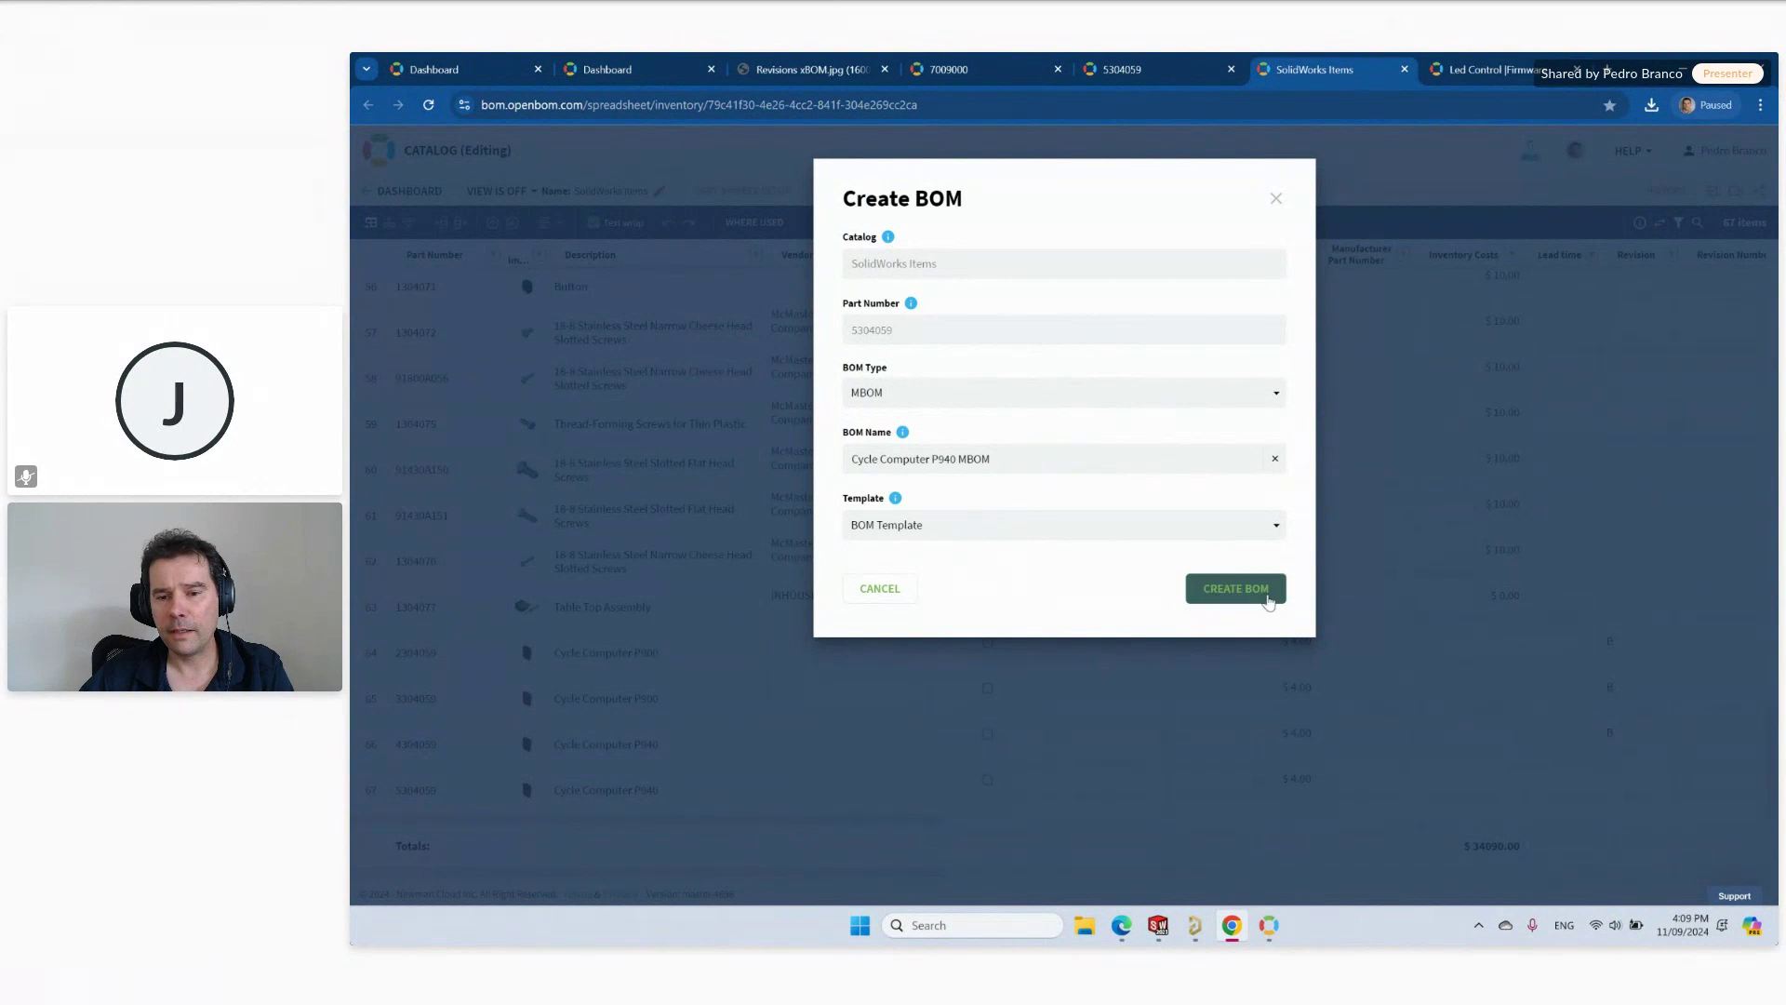
{"action": "left_click", "coordinate": [1238, 593]}
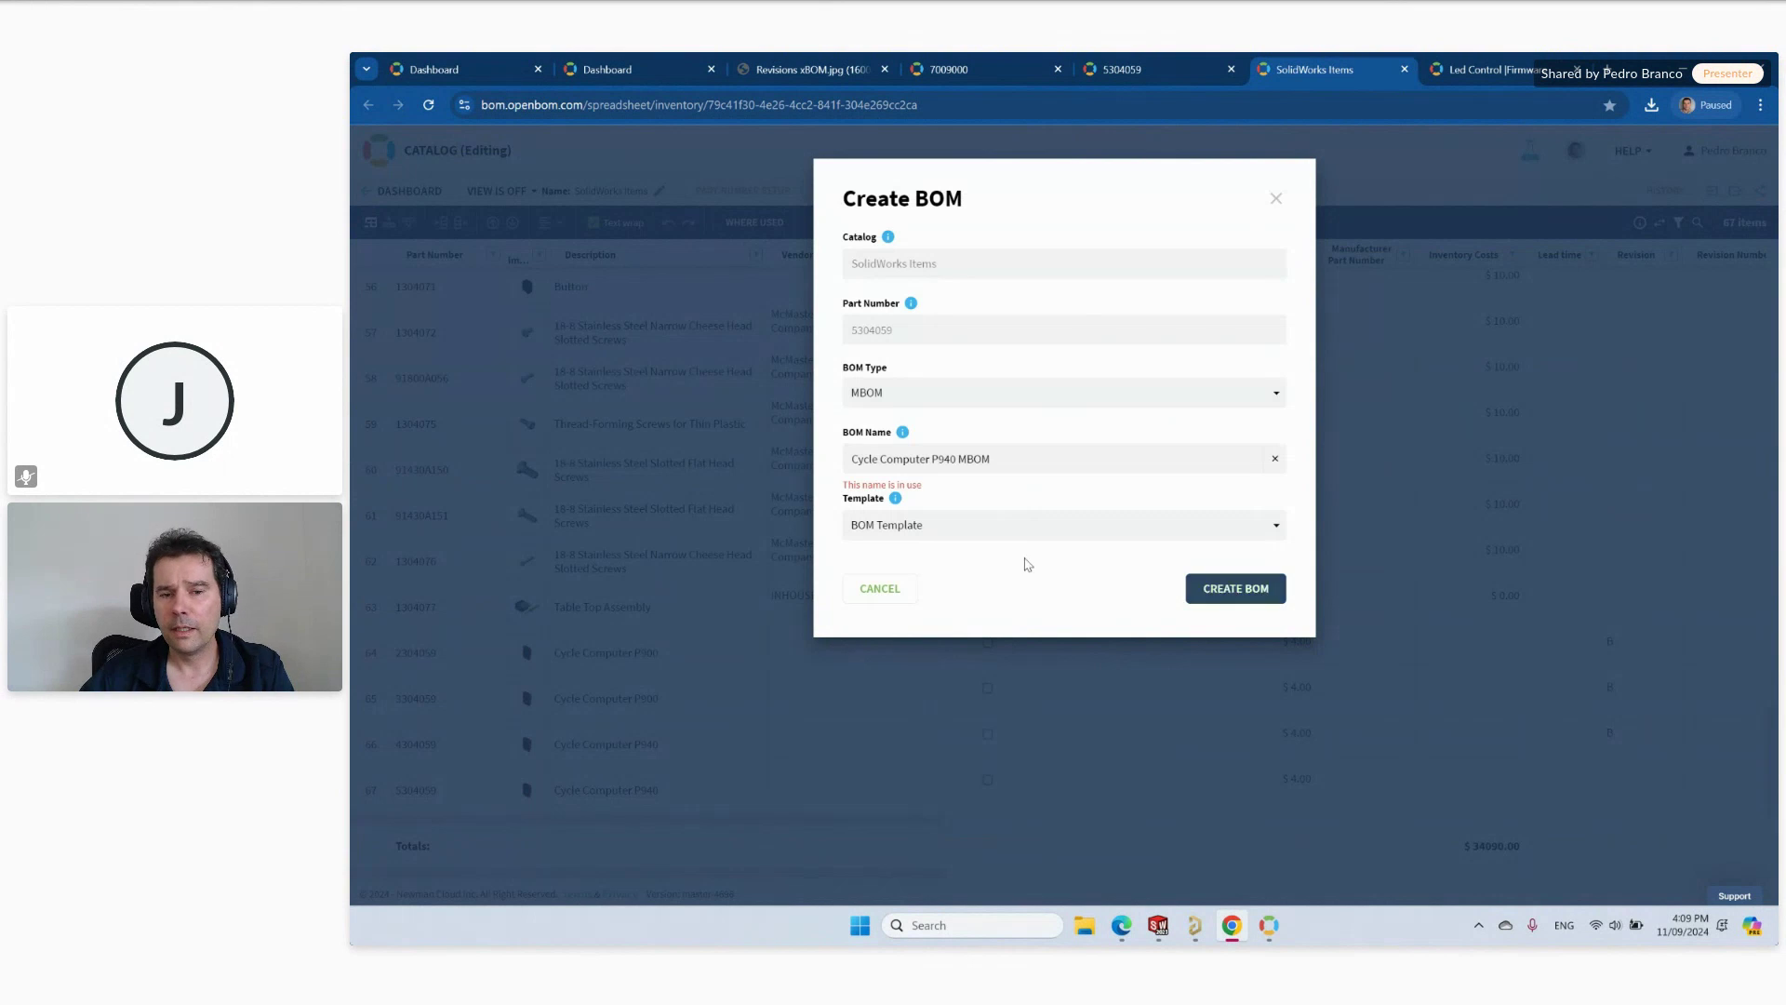
{"action": "left_click", "coordinate": [948, 458]}
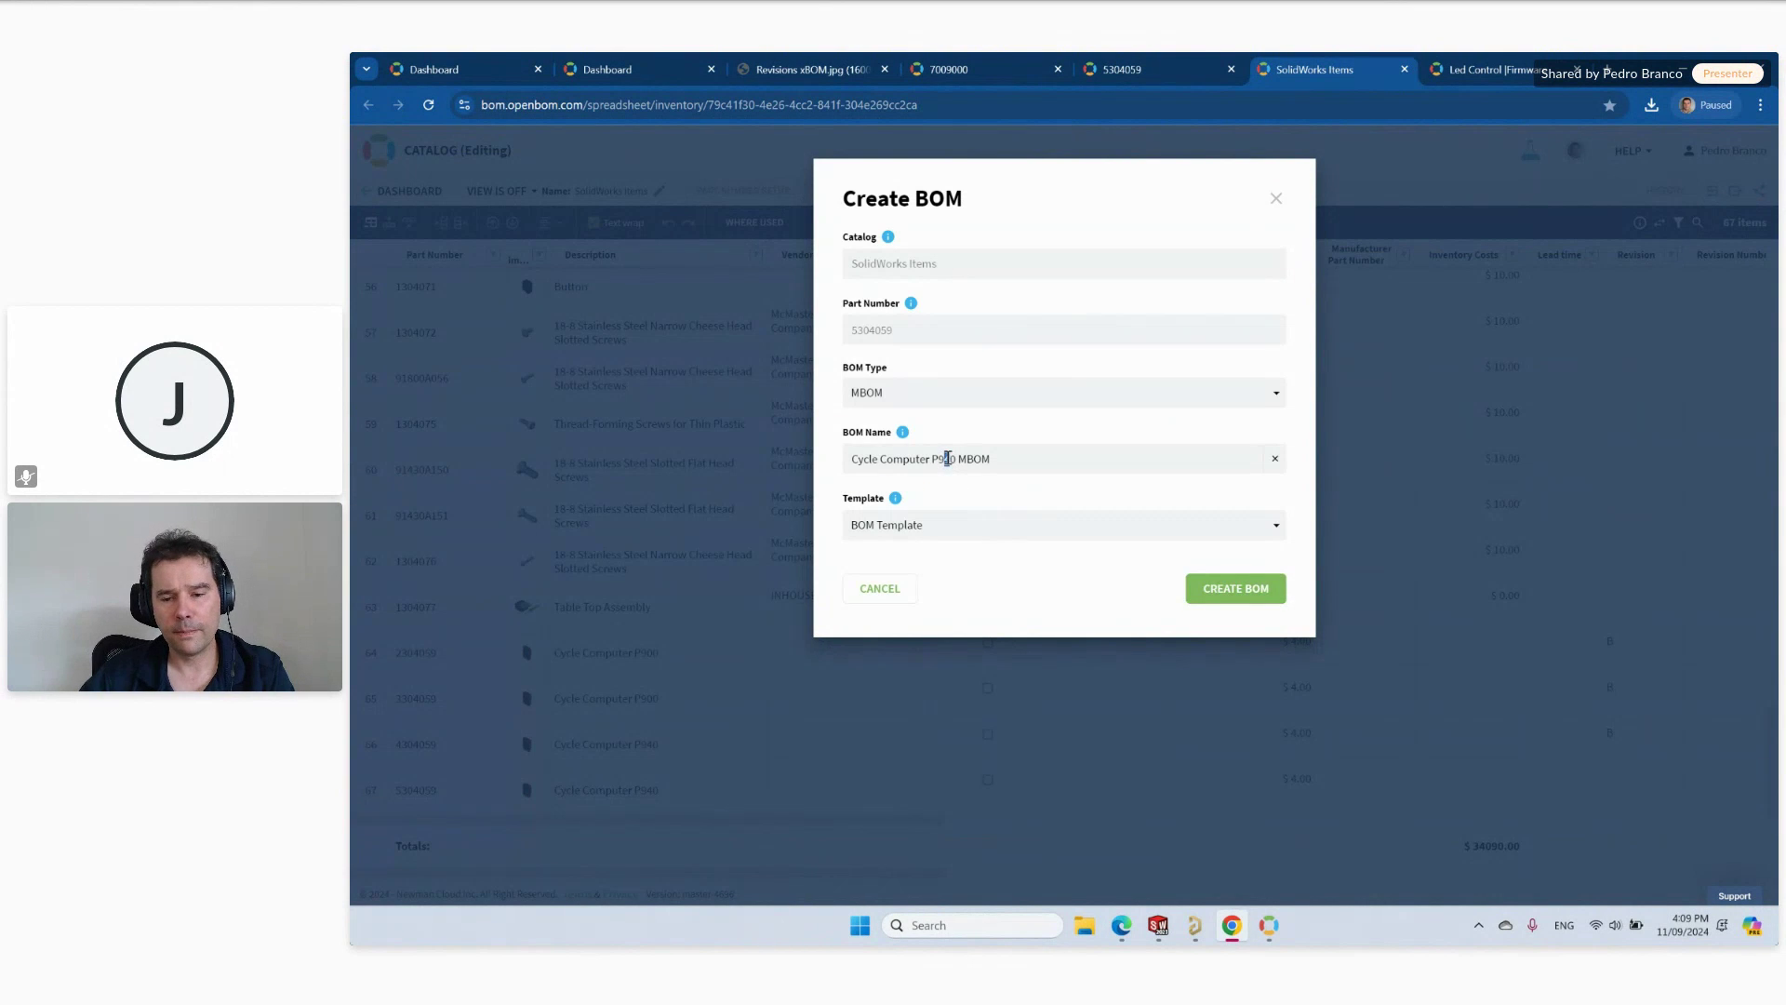
{"action": "left_click", "coordinate": [1208, 588]}
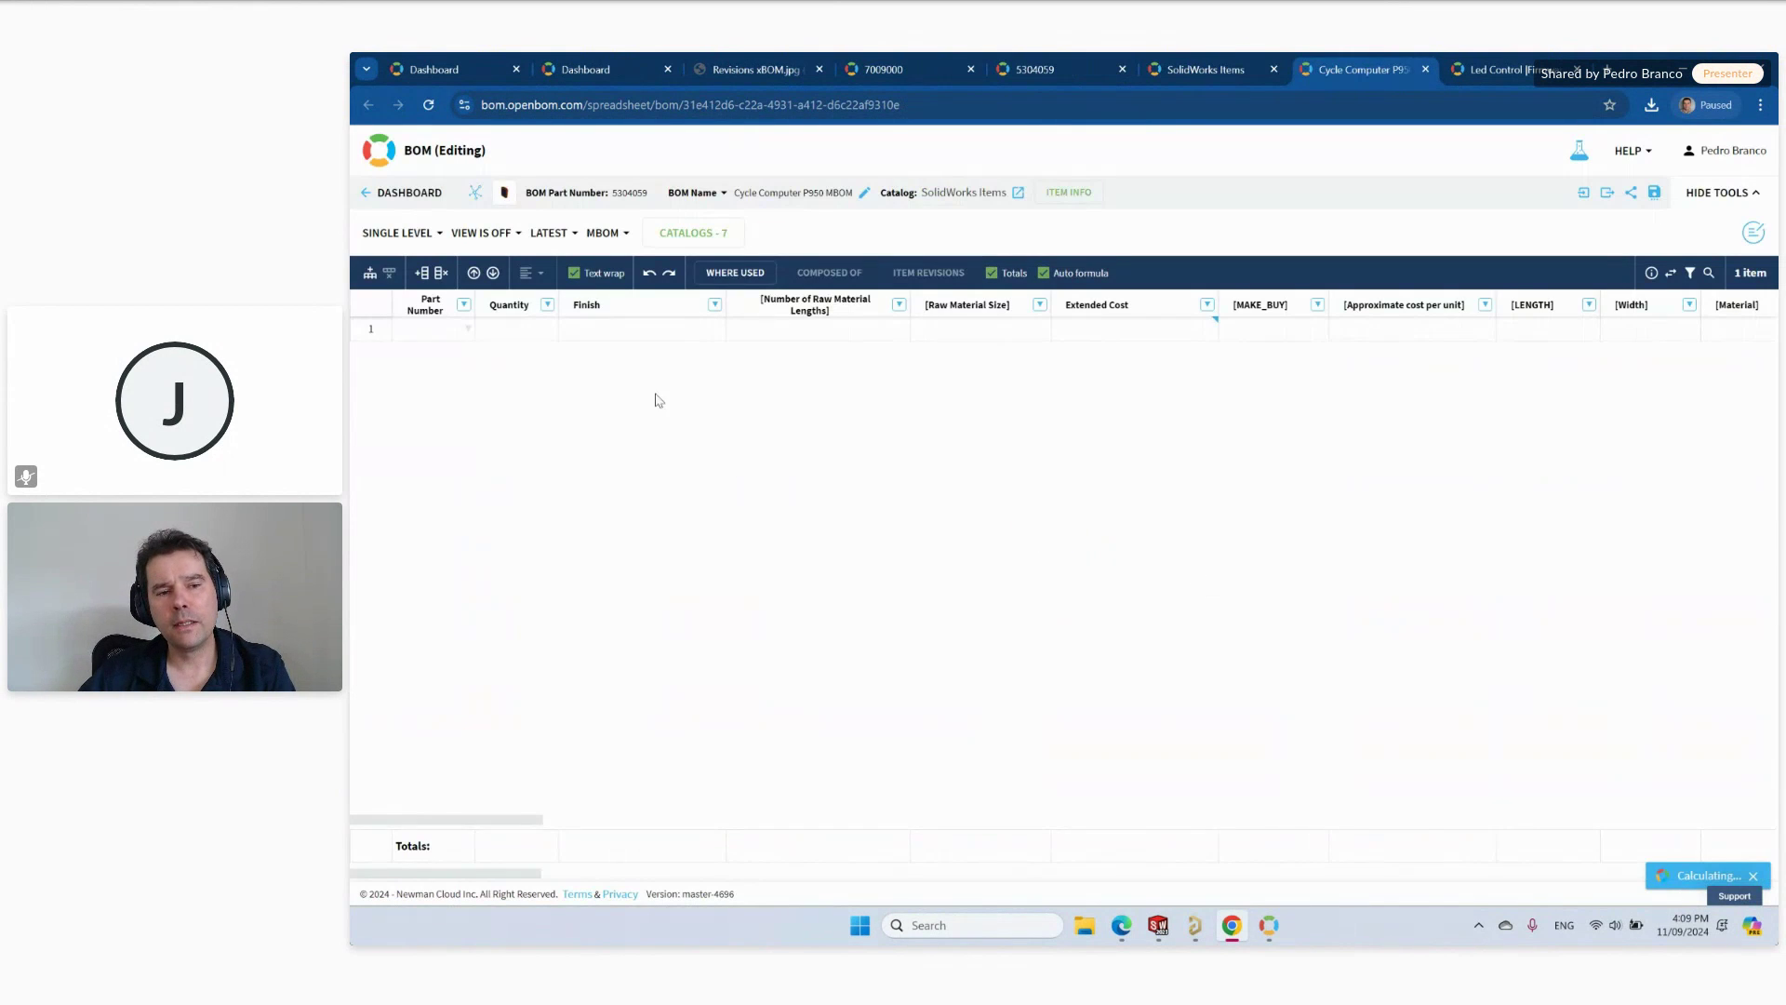
Check the new MBOM's BOM type and import options, and reveal its ERP, part number and CRM integration commands.
{"action": "left_click", "coordinate": [615, 234]}
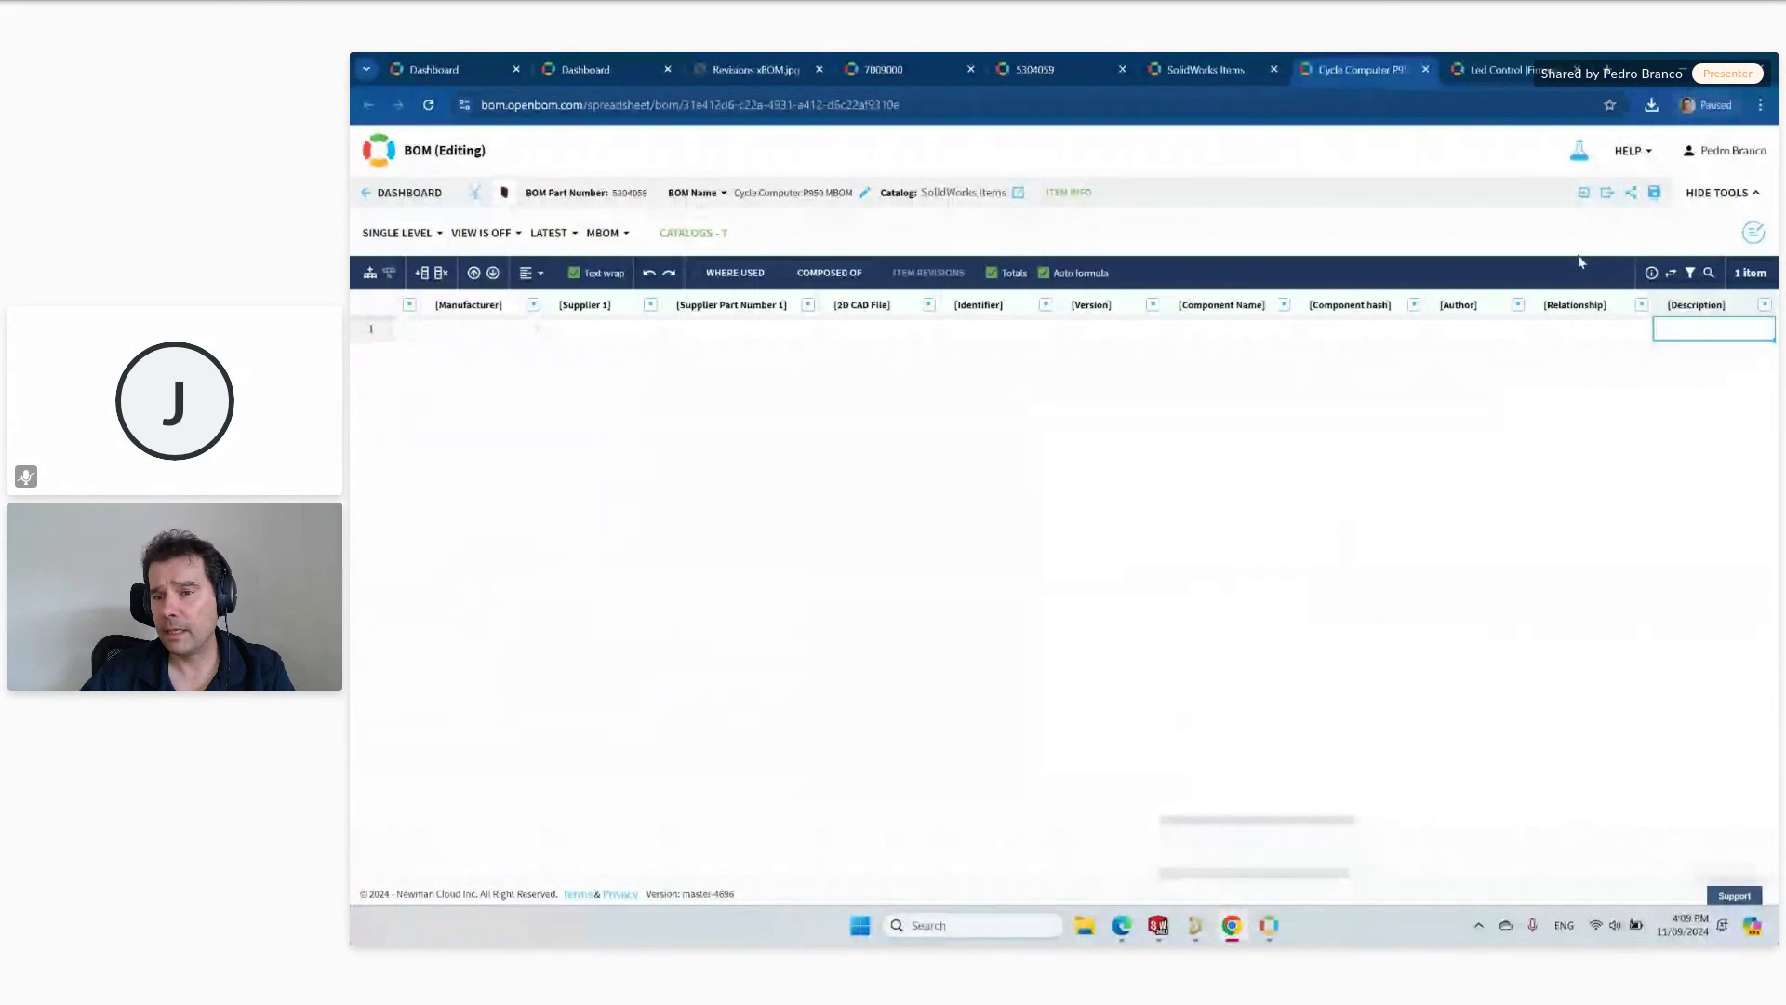
{"action": "left_click", "coordinate": [1584, 195]}
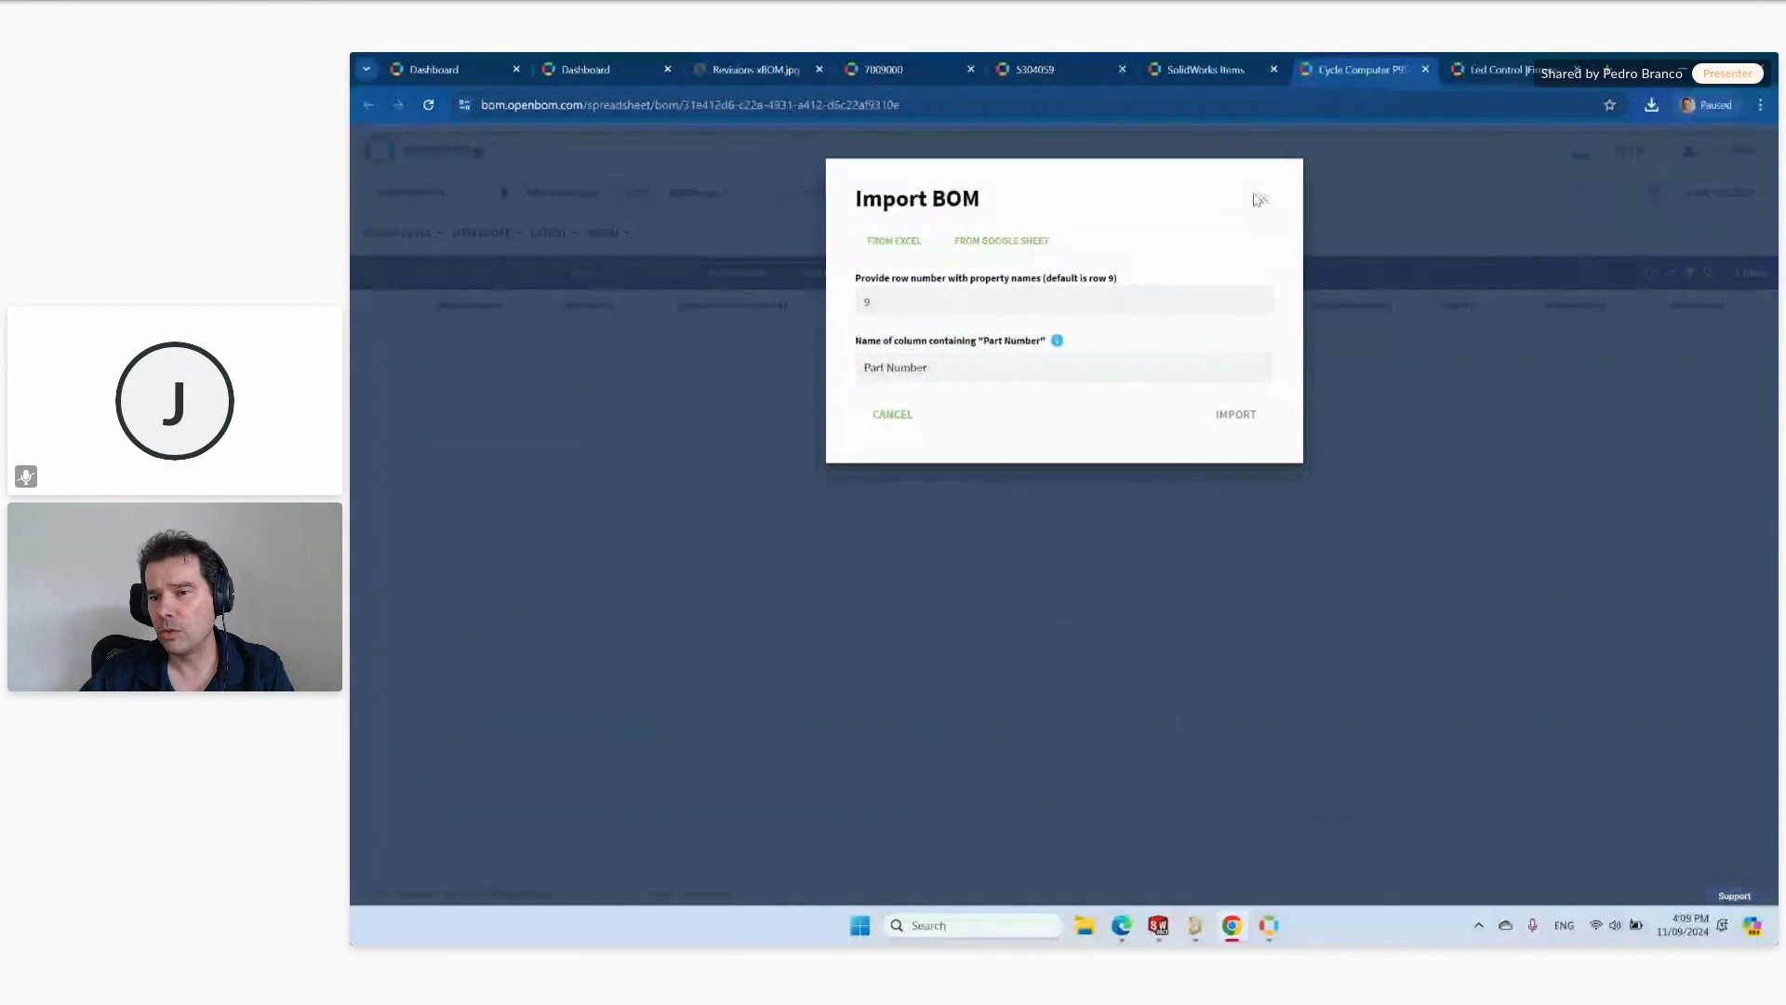
{"action": "left_click", "coordinate": [1260, 199]}
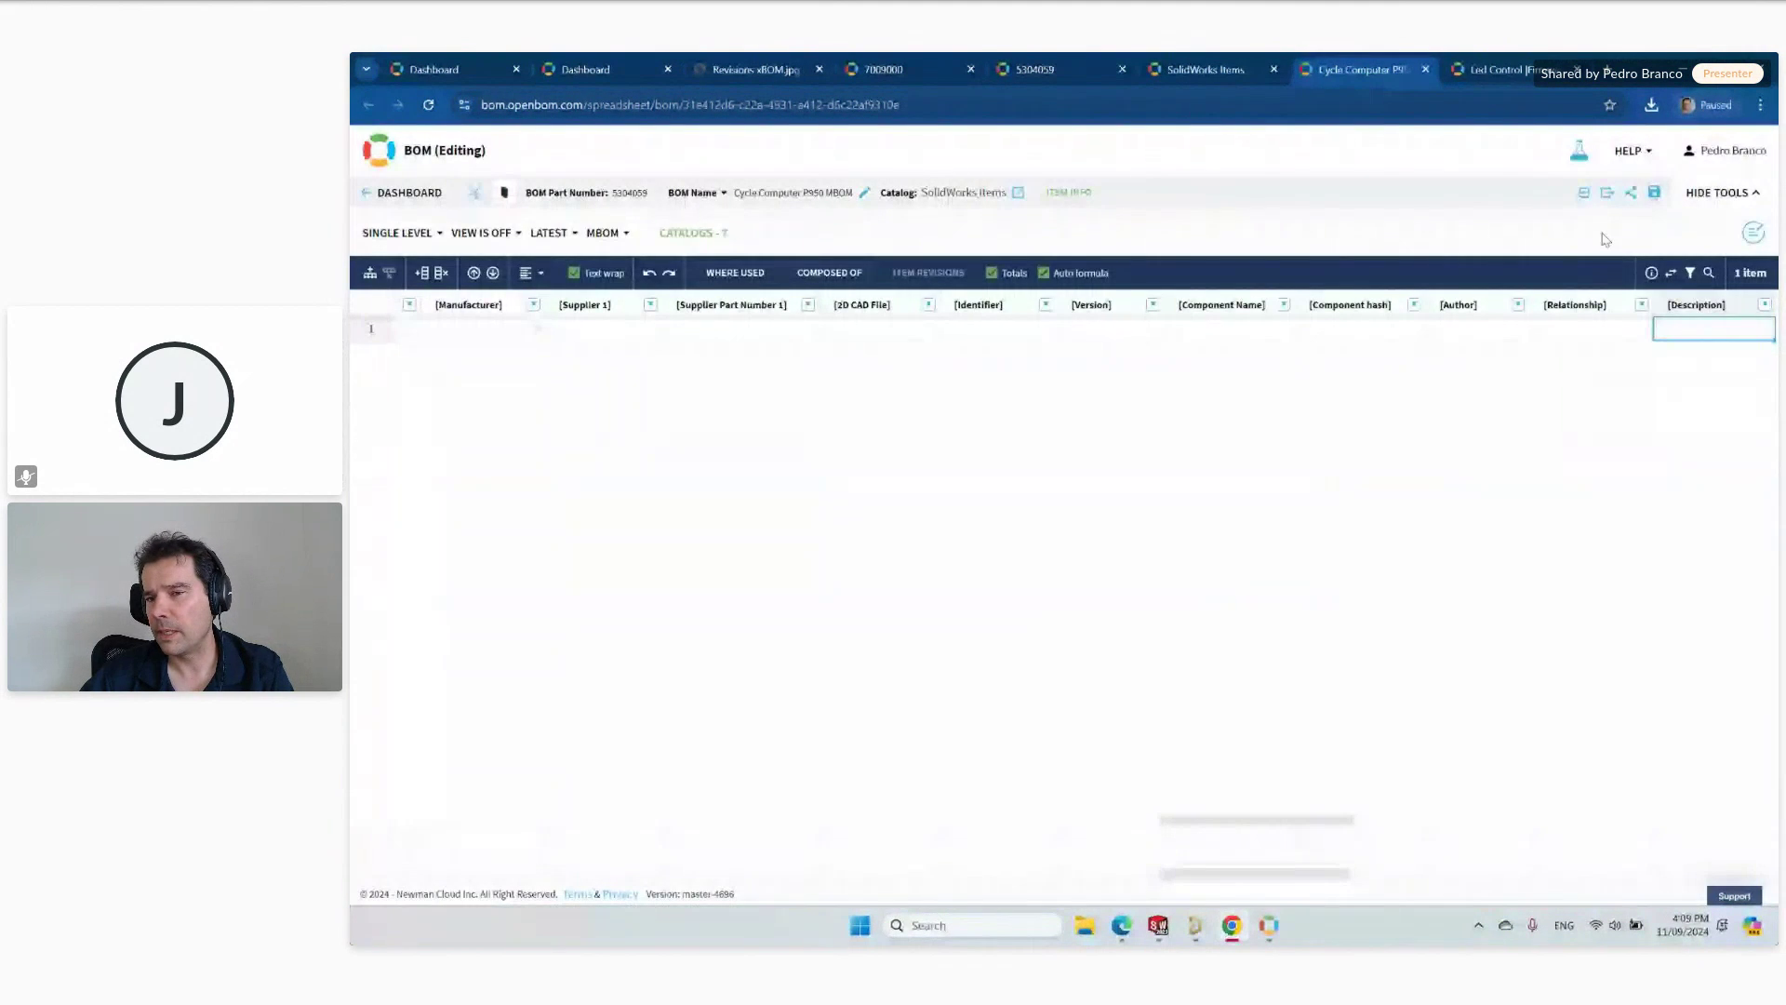
{"action": "left_click", "coordinate": [1755, 235]}
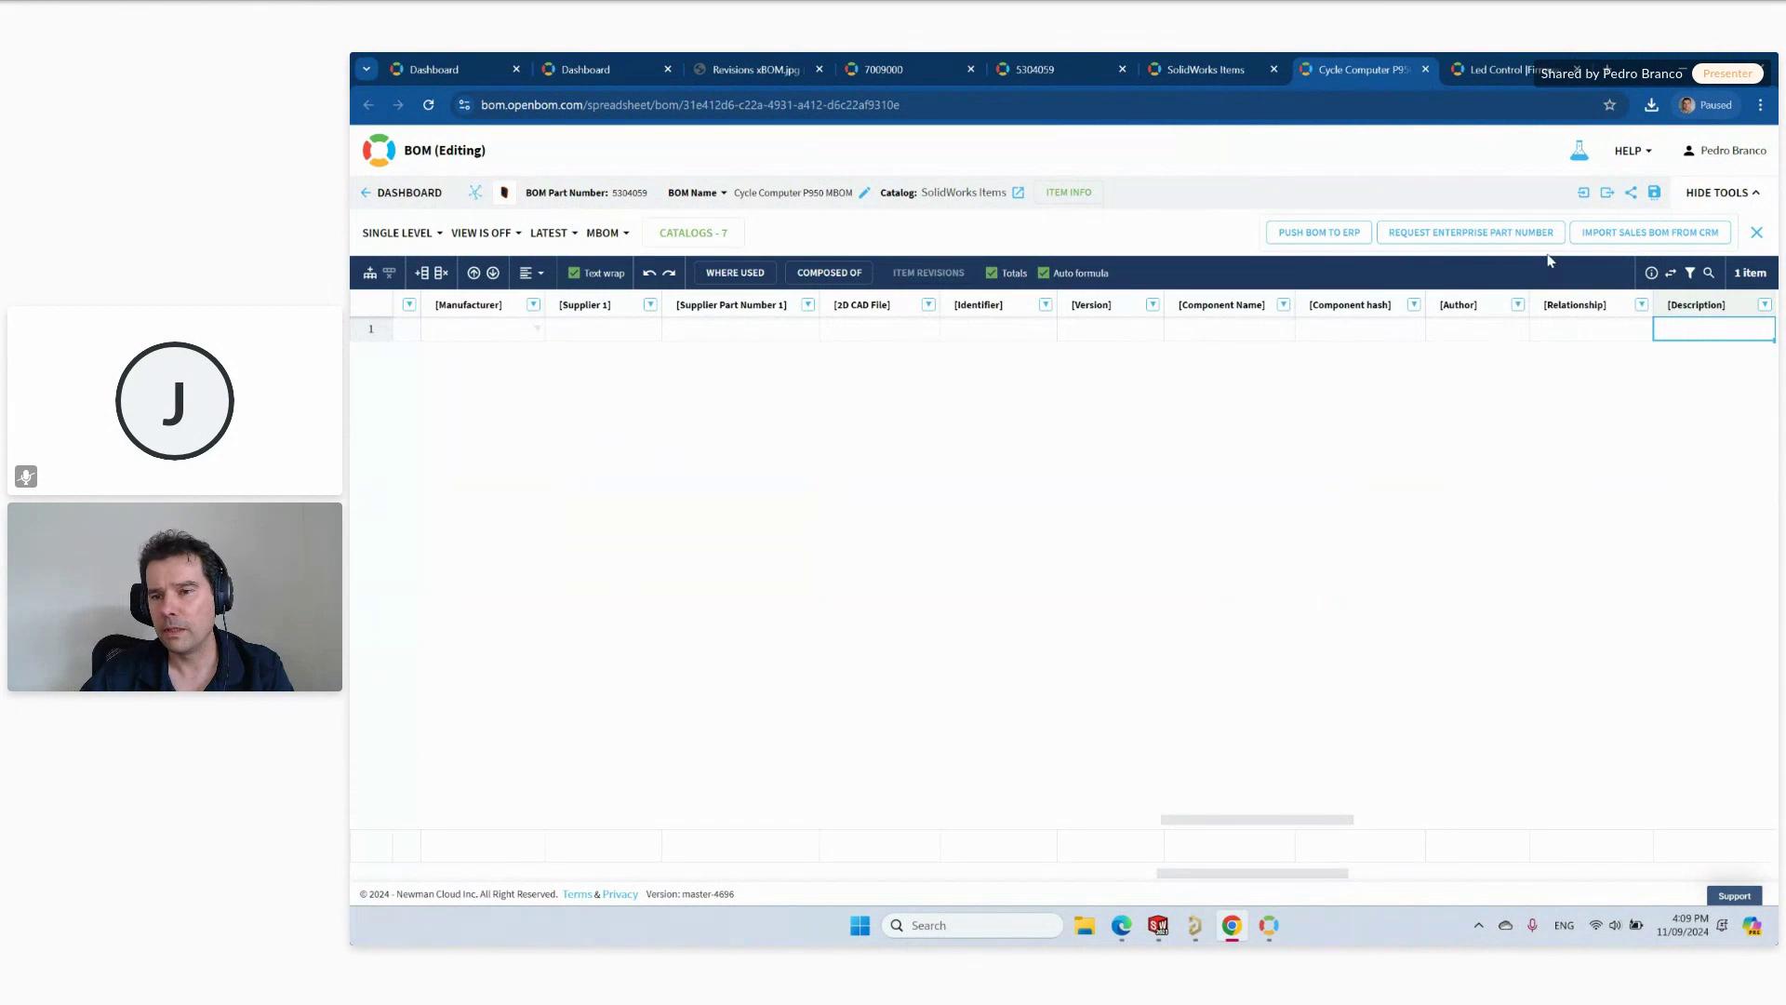
Import the Excel file 1304059 MRP.xls into the MBOM, with property names in row 9 and Part Number as the key column.
{"action": "left_click", "coordinate": [1583, 193]}
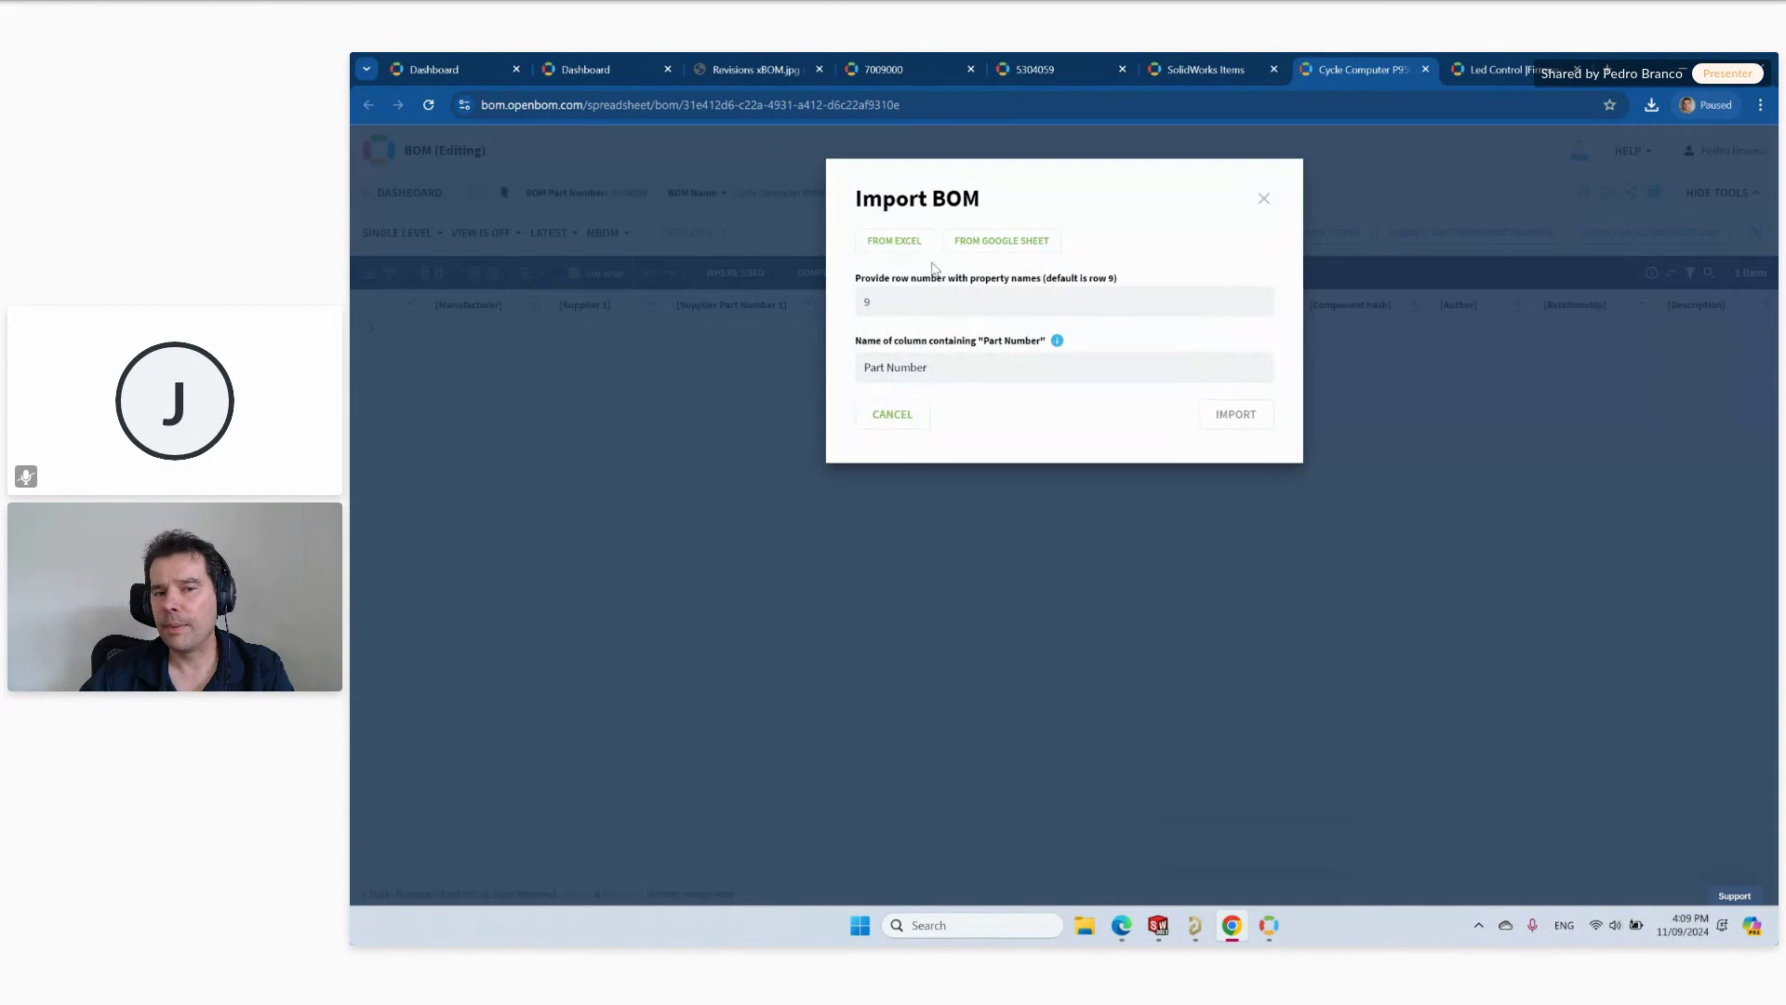
{"action": "left_click", "coordinate": [895, 241]}
{"action": "left_click", "coordinate": [818, 248]}
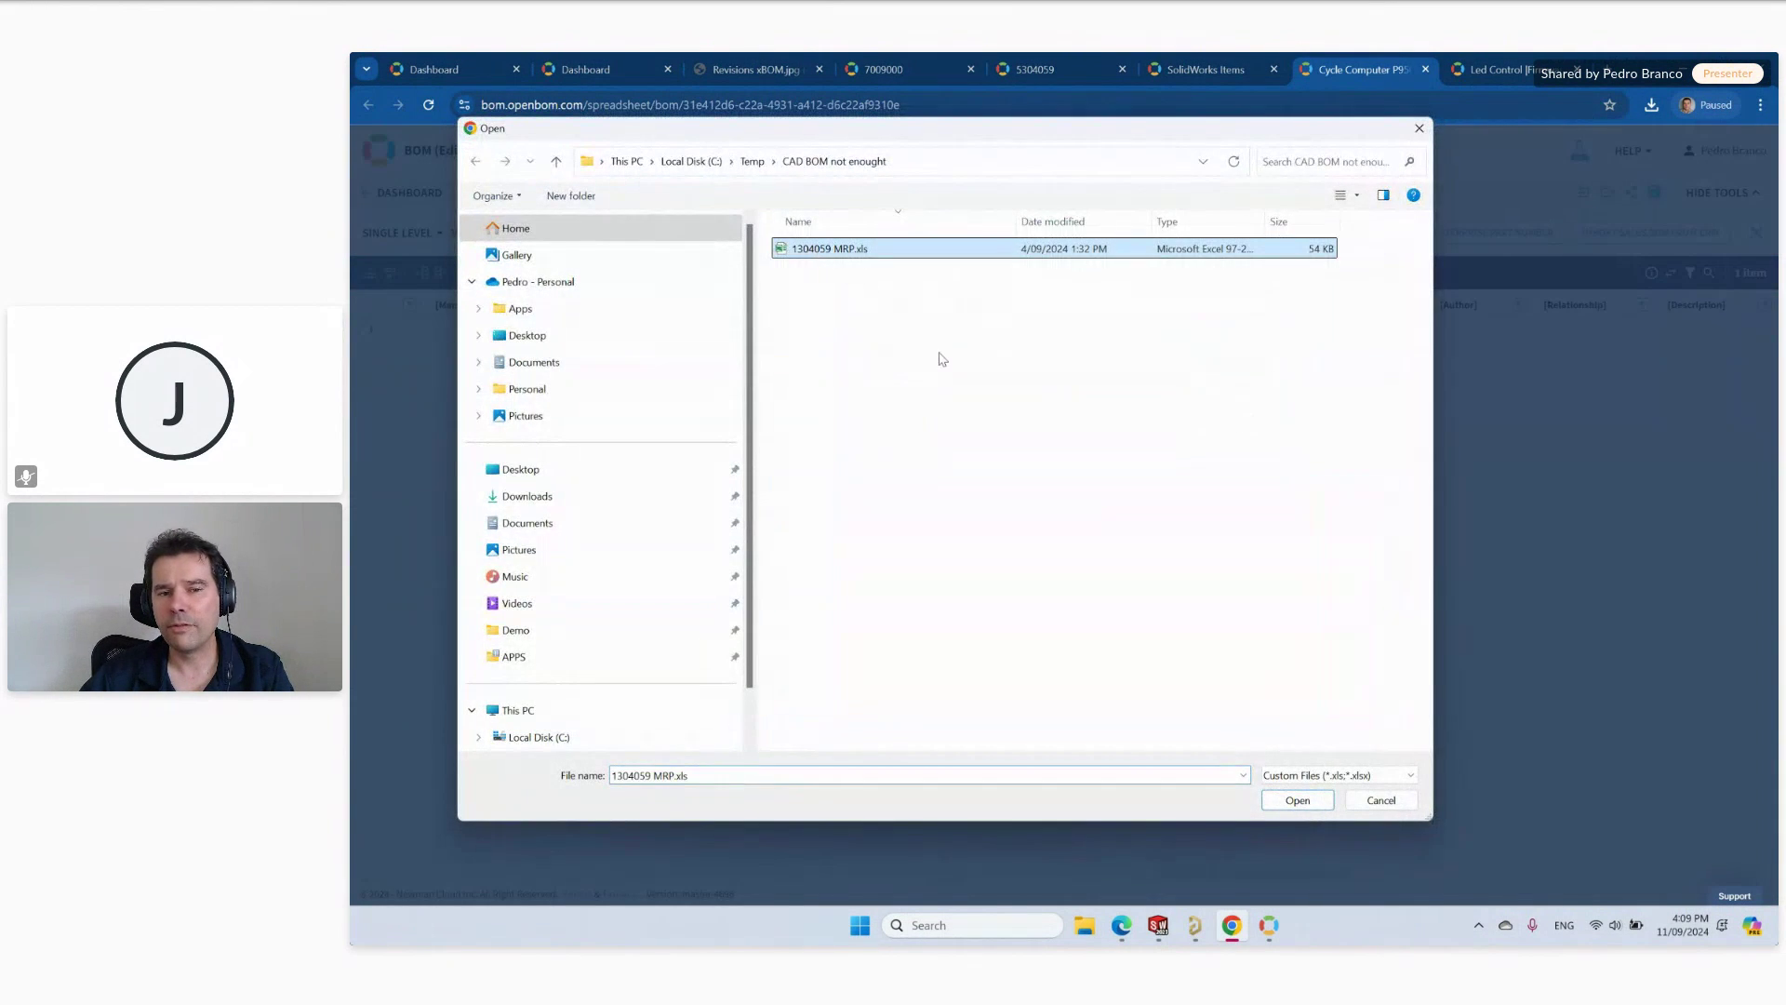
{"action": "left_click", "coordinate": [1300, 800]}
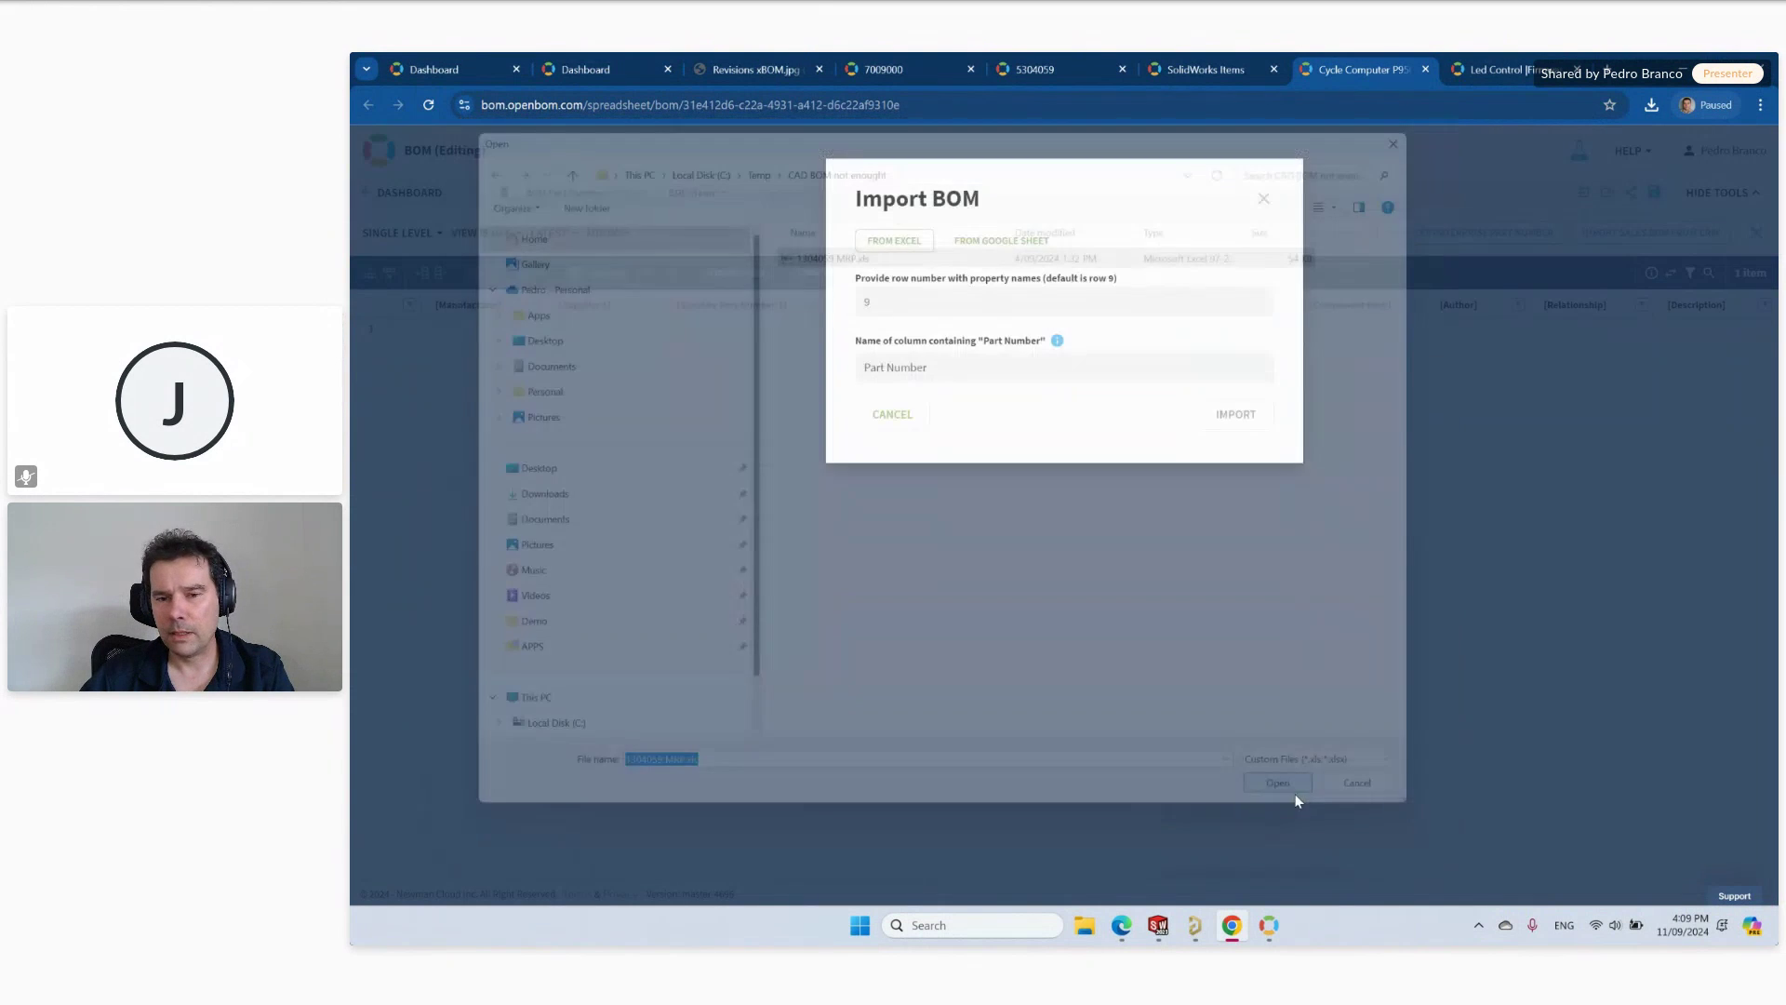
{"action": "left_click", "coordinate": [1232, 452]}
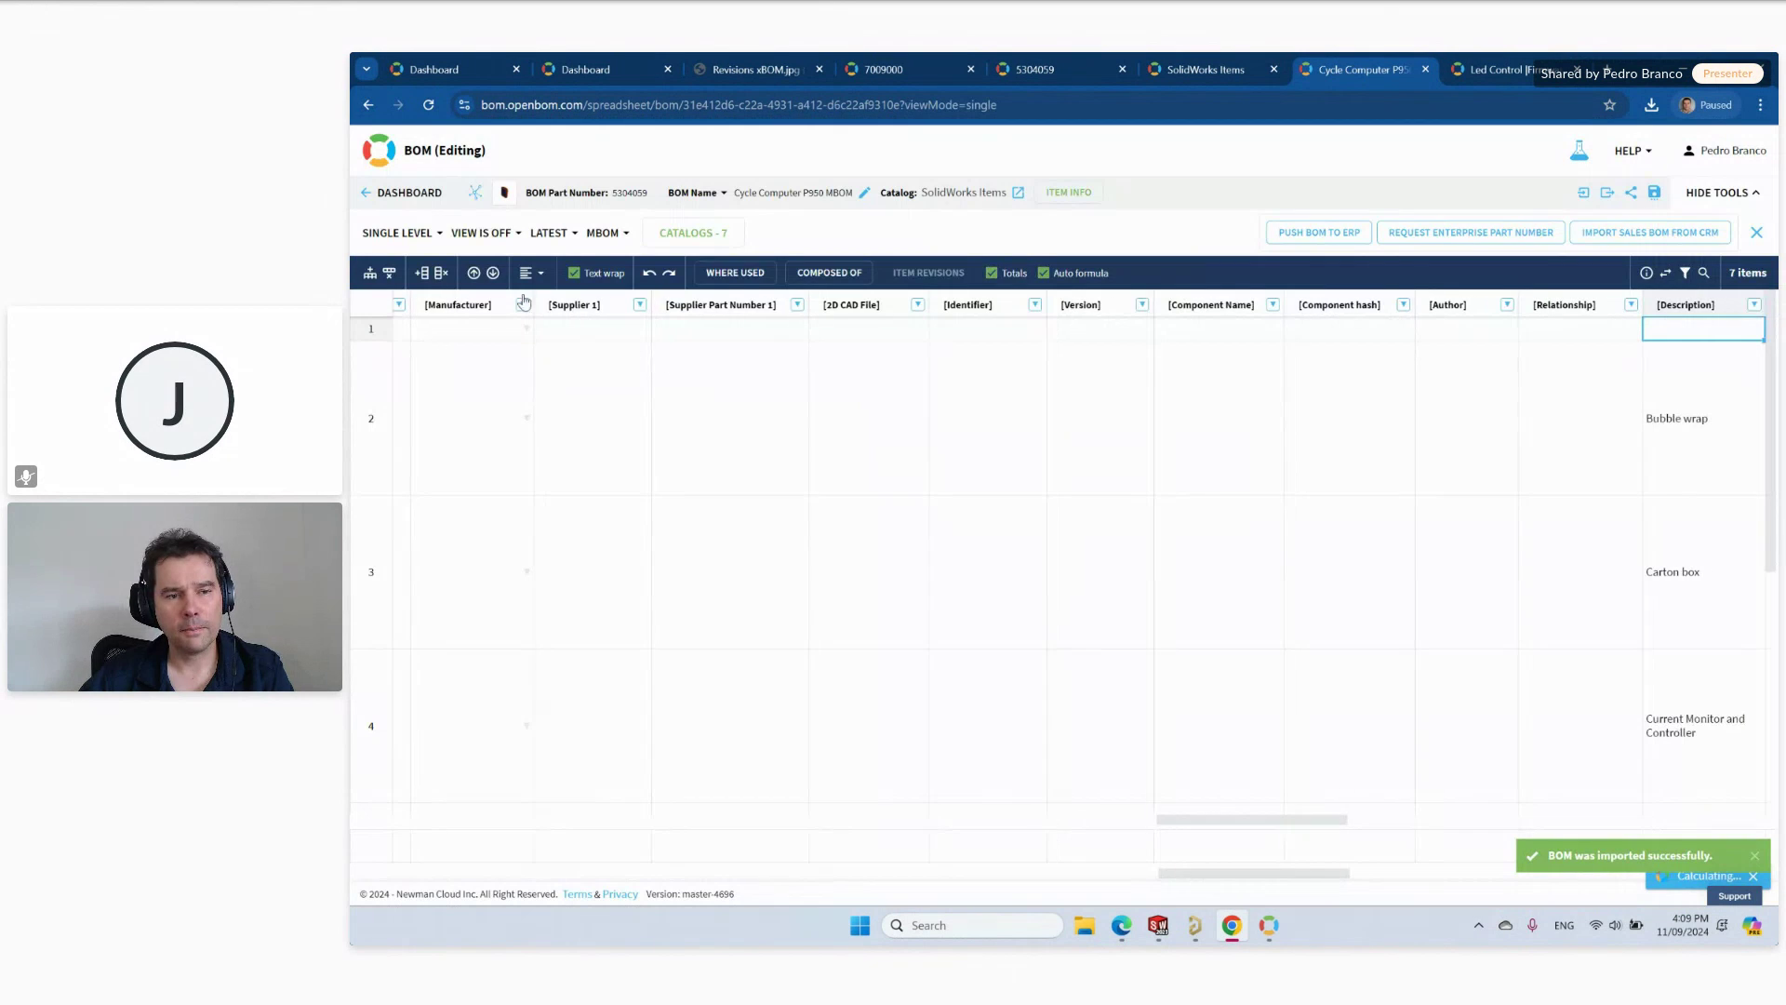
Apply the Digital BOM View to the MBOM and narrow the thumbnail image column so all rows fit.
{"action": "left_click", "coordinate": [481, 232]}
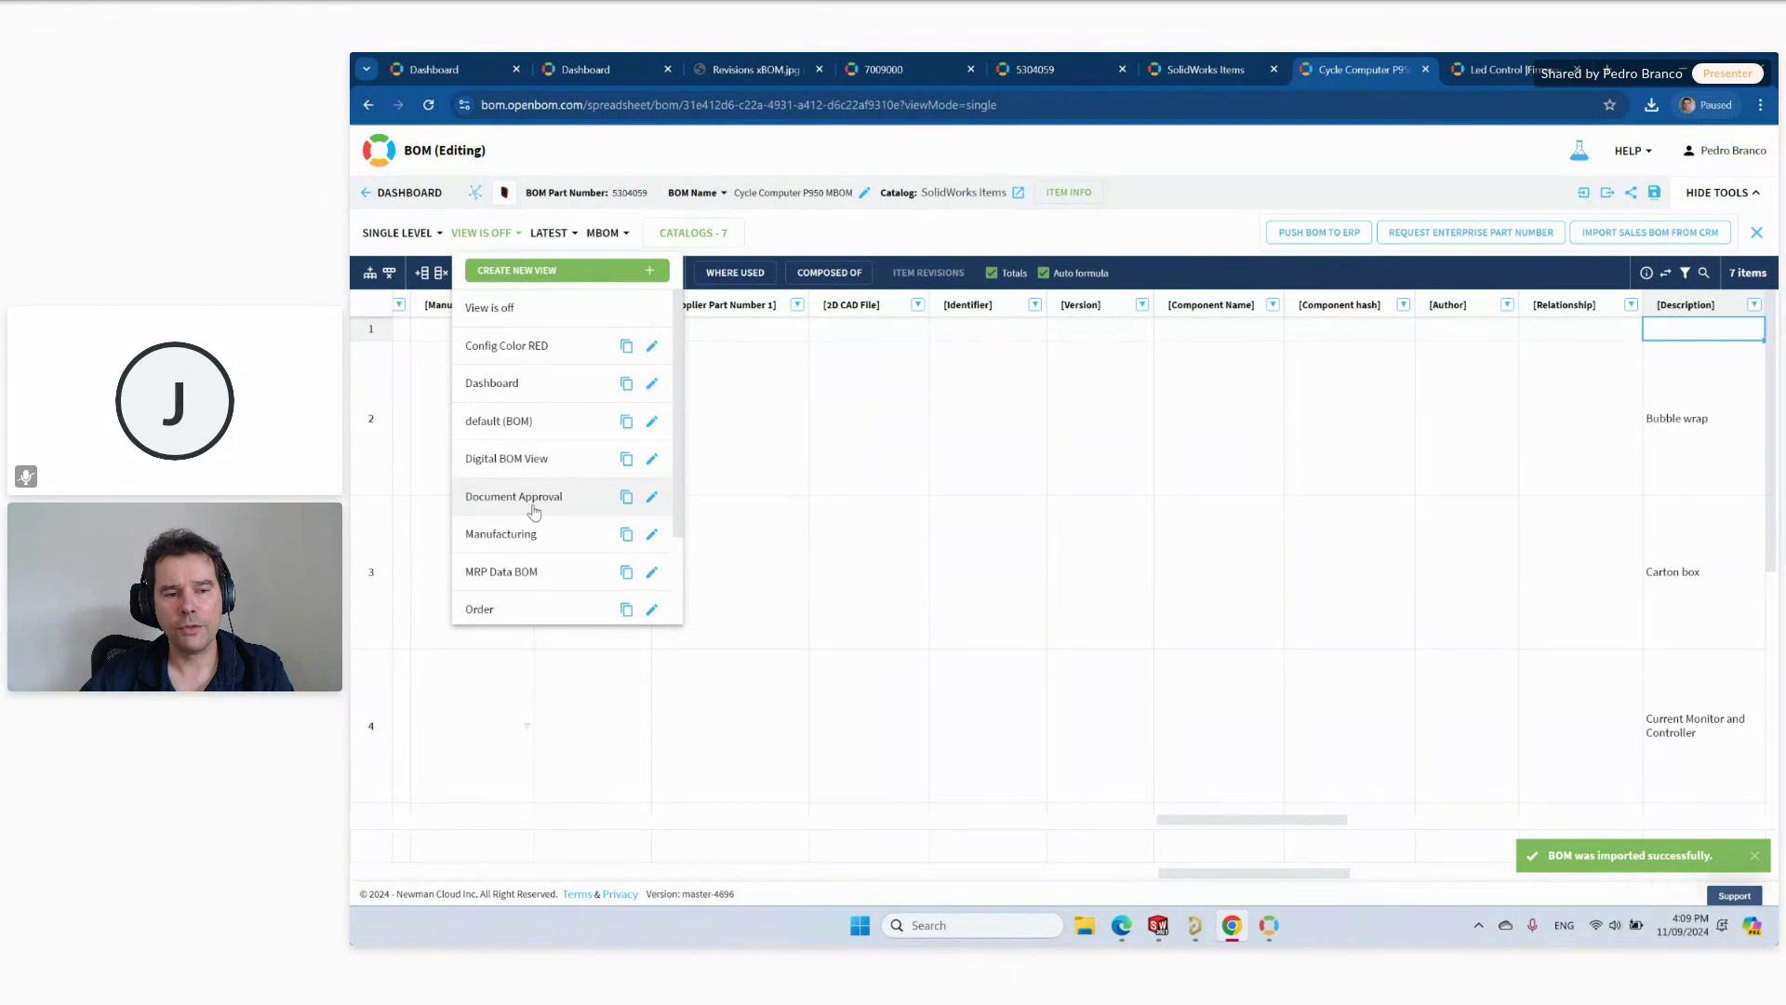
{"action": "left_click", "coordinate": [532, 460]}
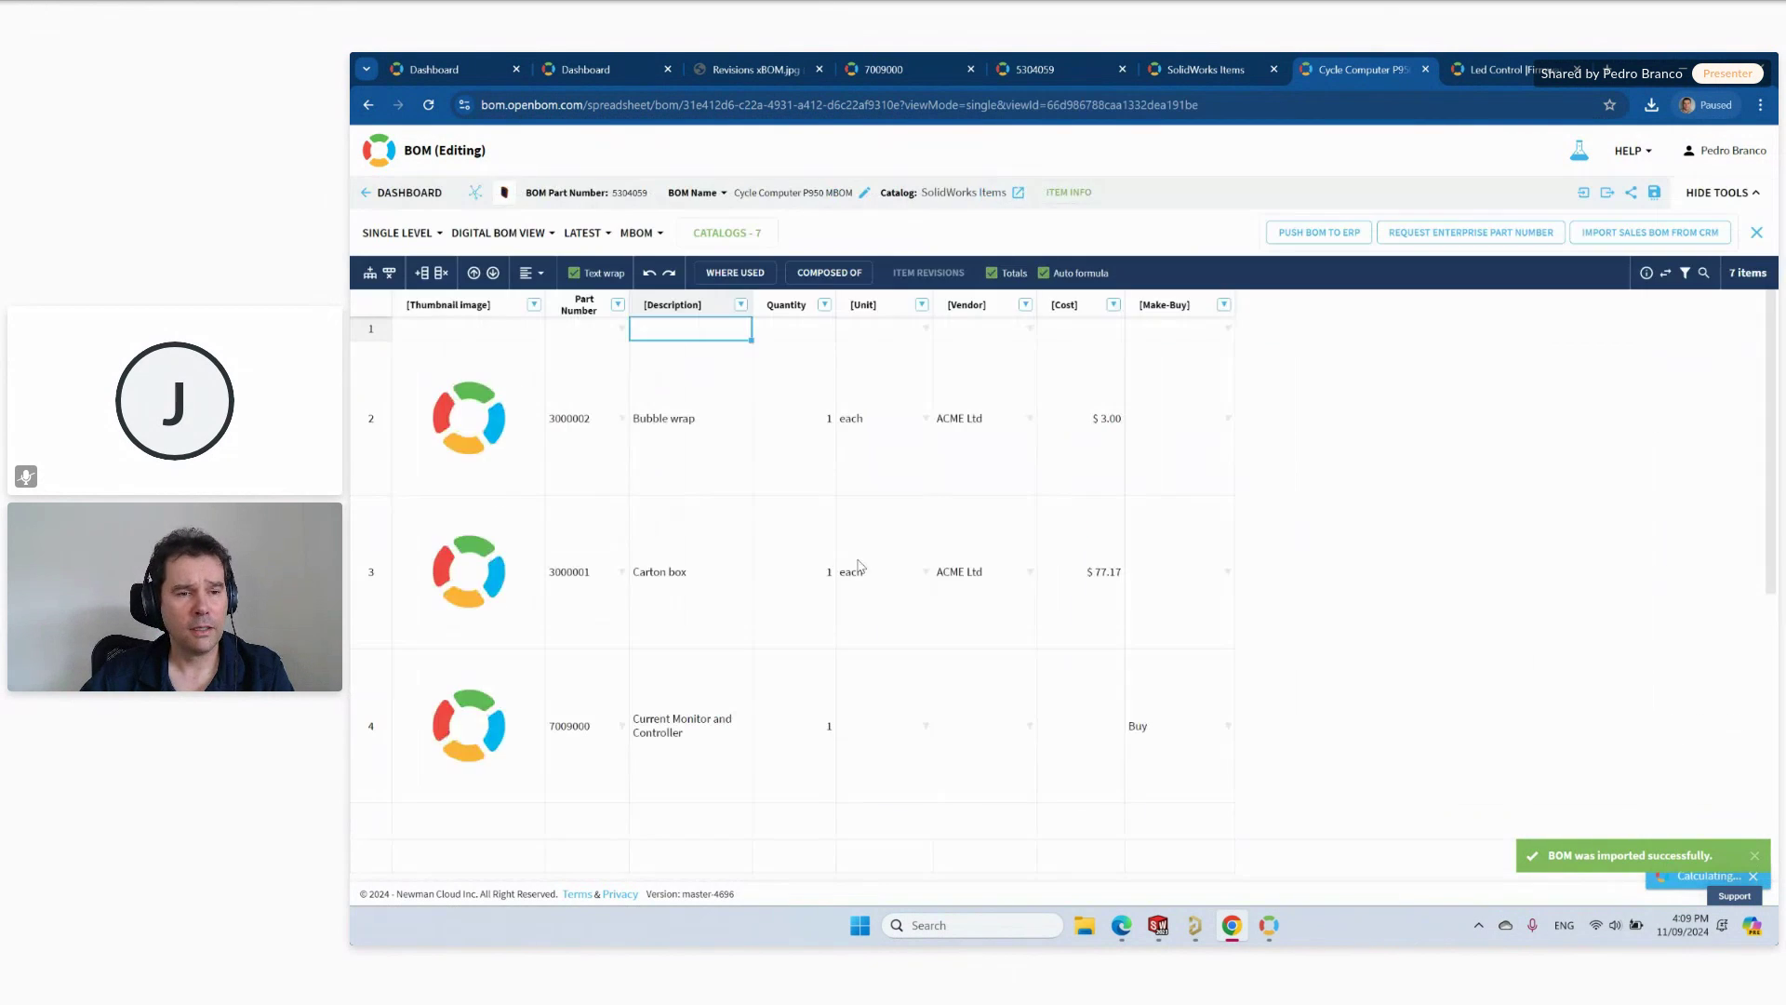
{"action": "left_click", "coordinate": [516, 335]}
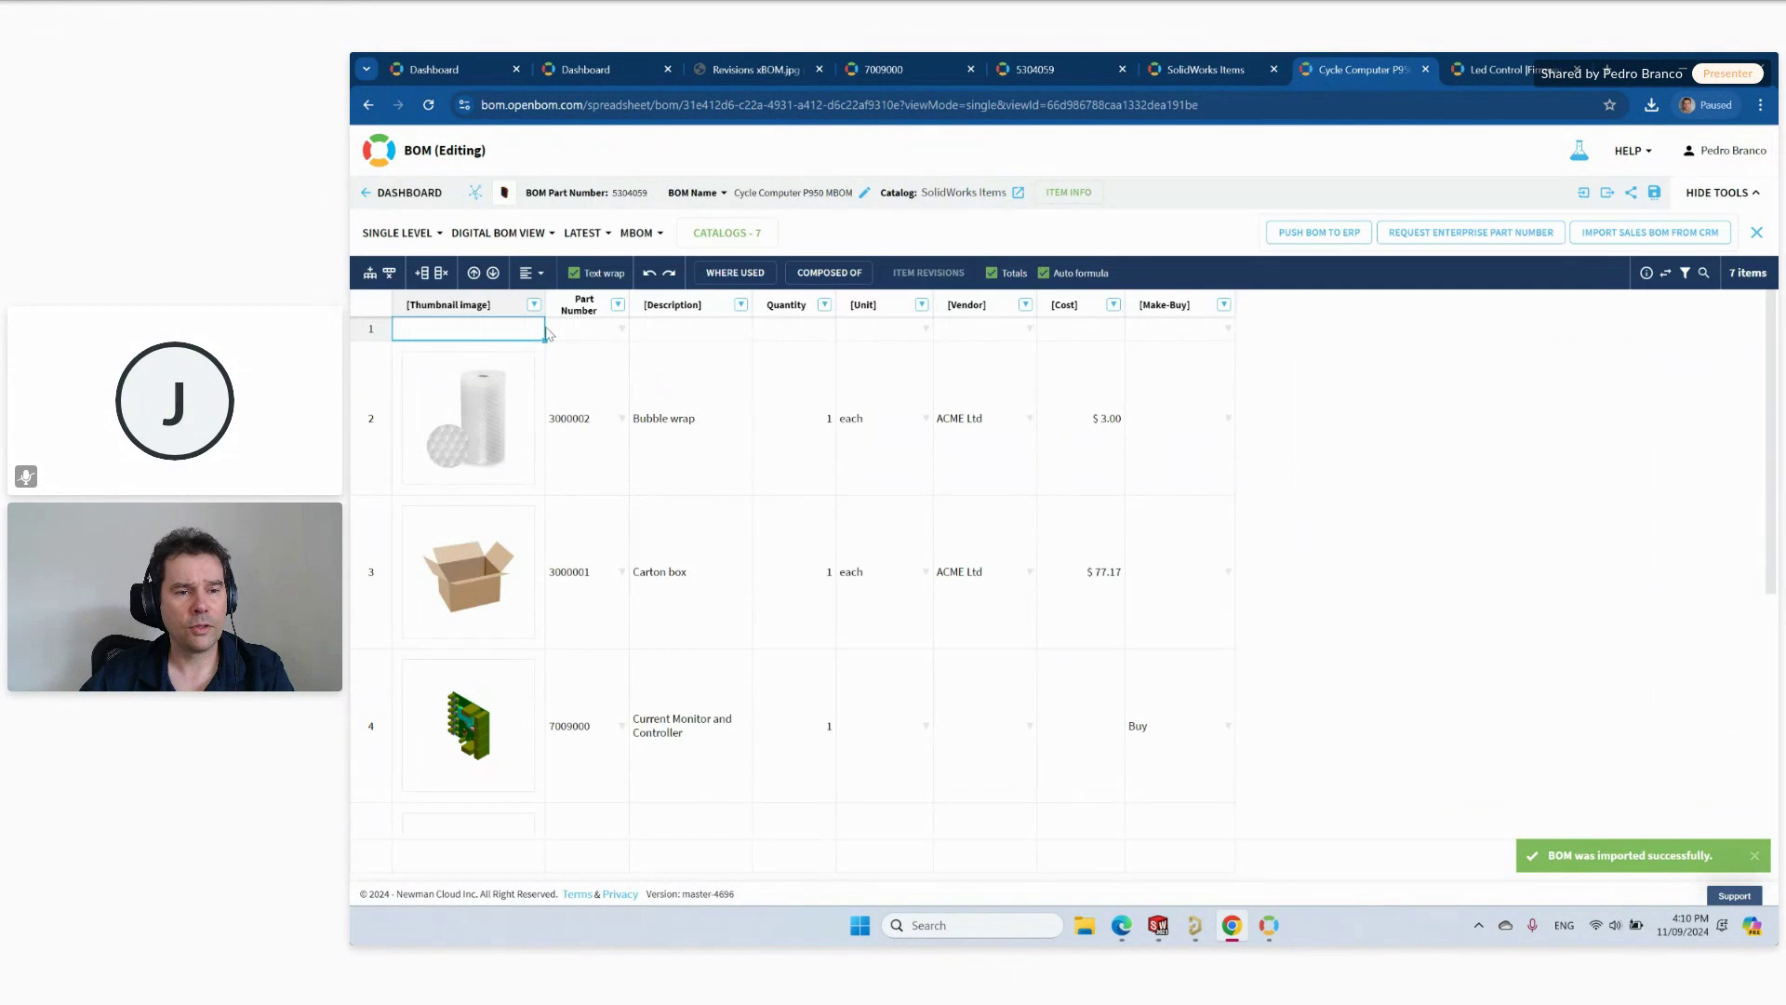
{"action": "left_click_drag", "start_coordinate": [546, 305], "coordinate": [467, 305]}
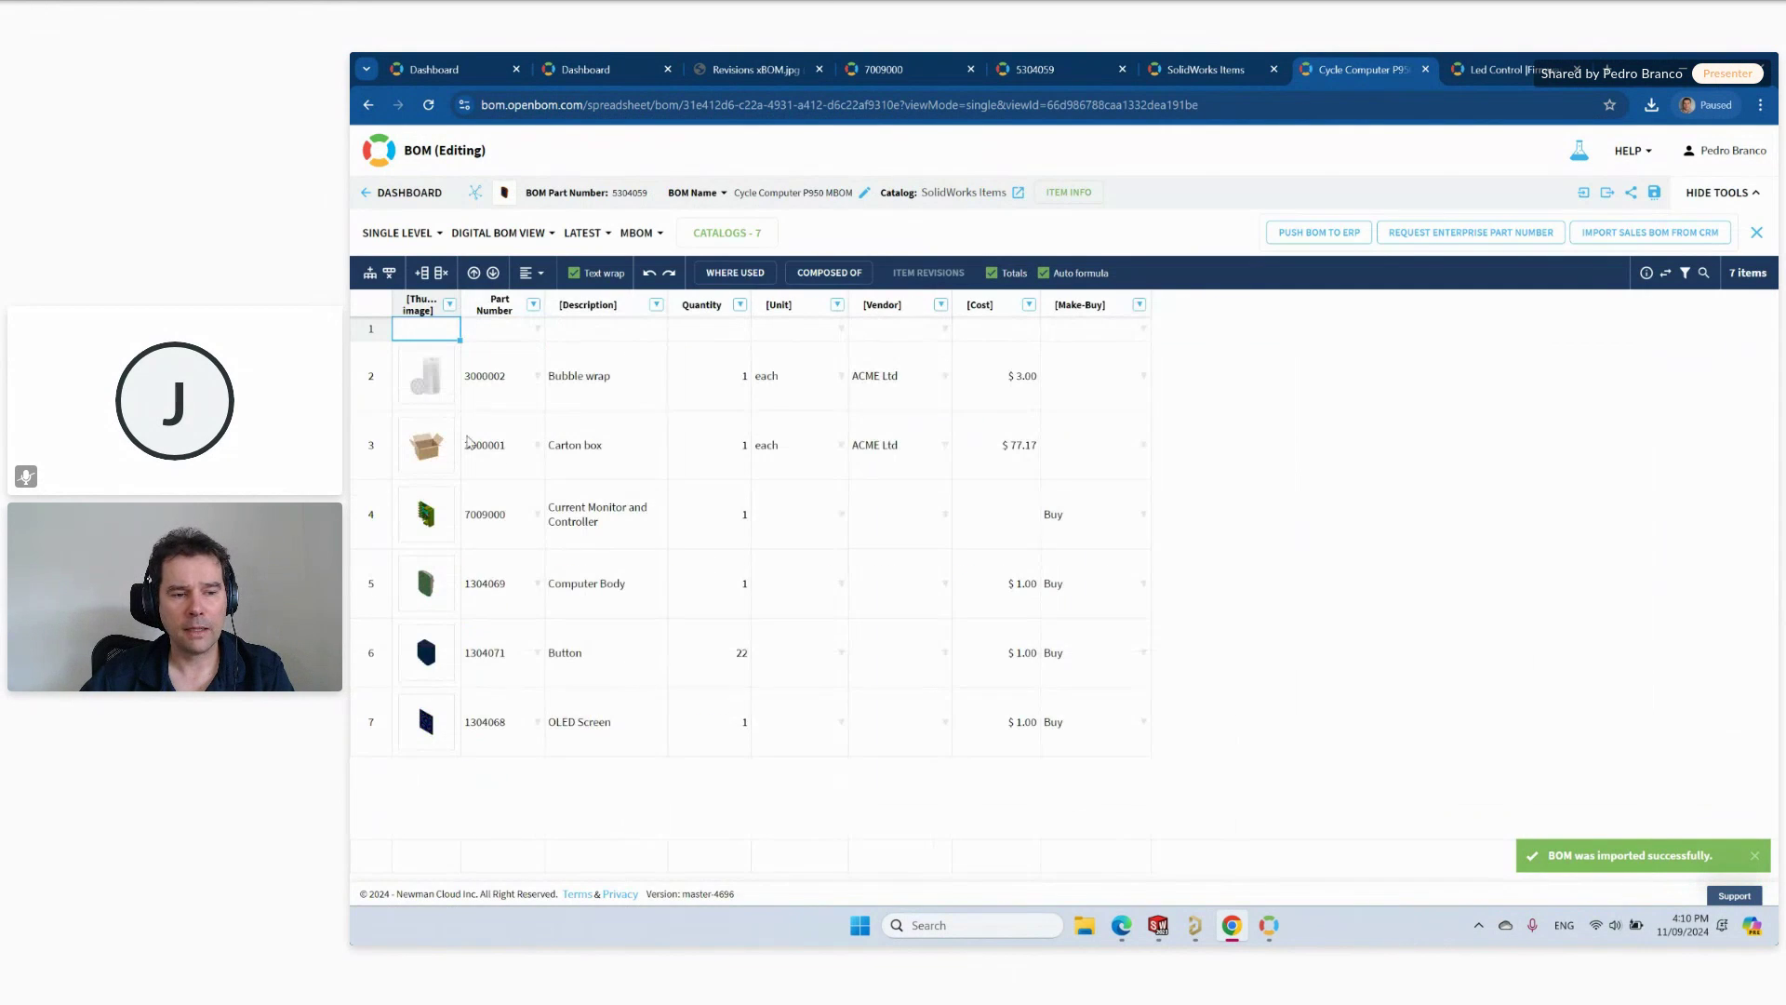
Preview the component thumbnails and remove the empty first row from the MBOM.
{"action": "left_click", "coordinate": [434, 515]}
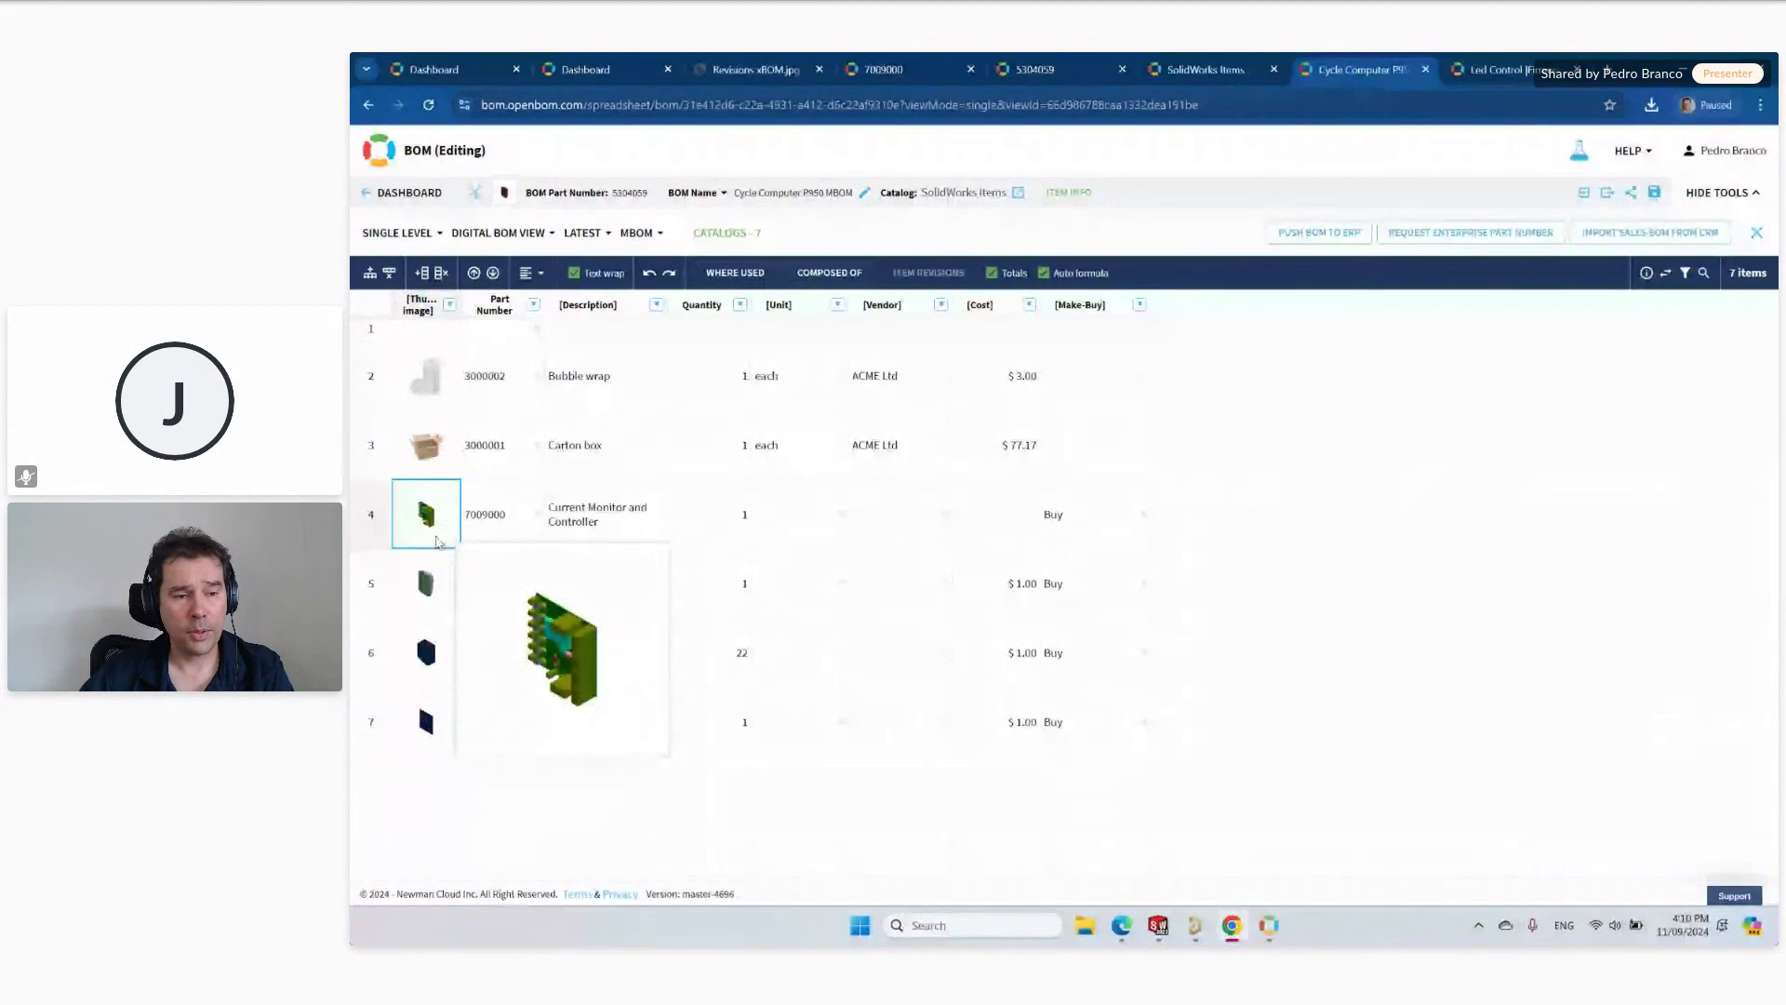
{"action": "left_click", "coordinate": [428, 586]}
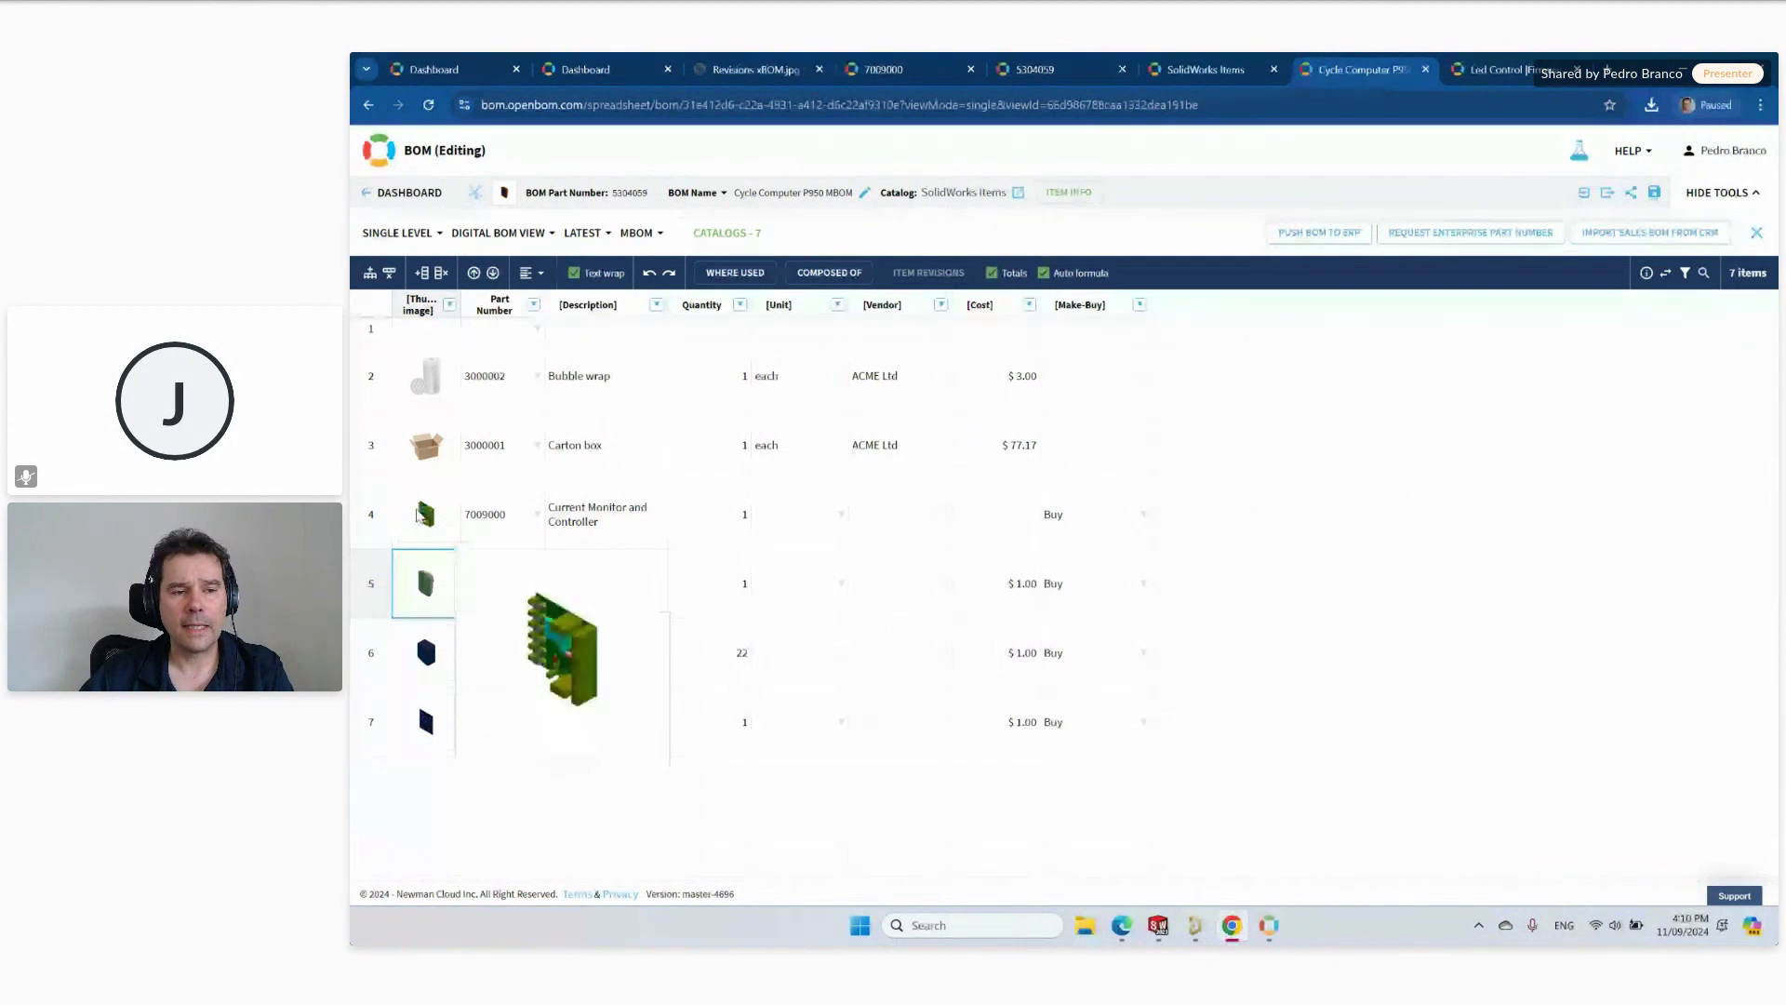
{"action": "right_click", "coordinate": [426, 333]}
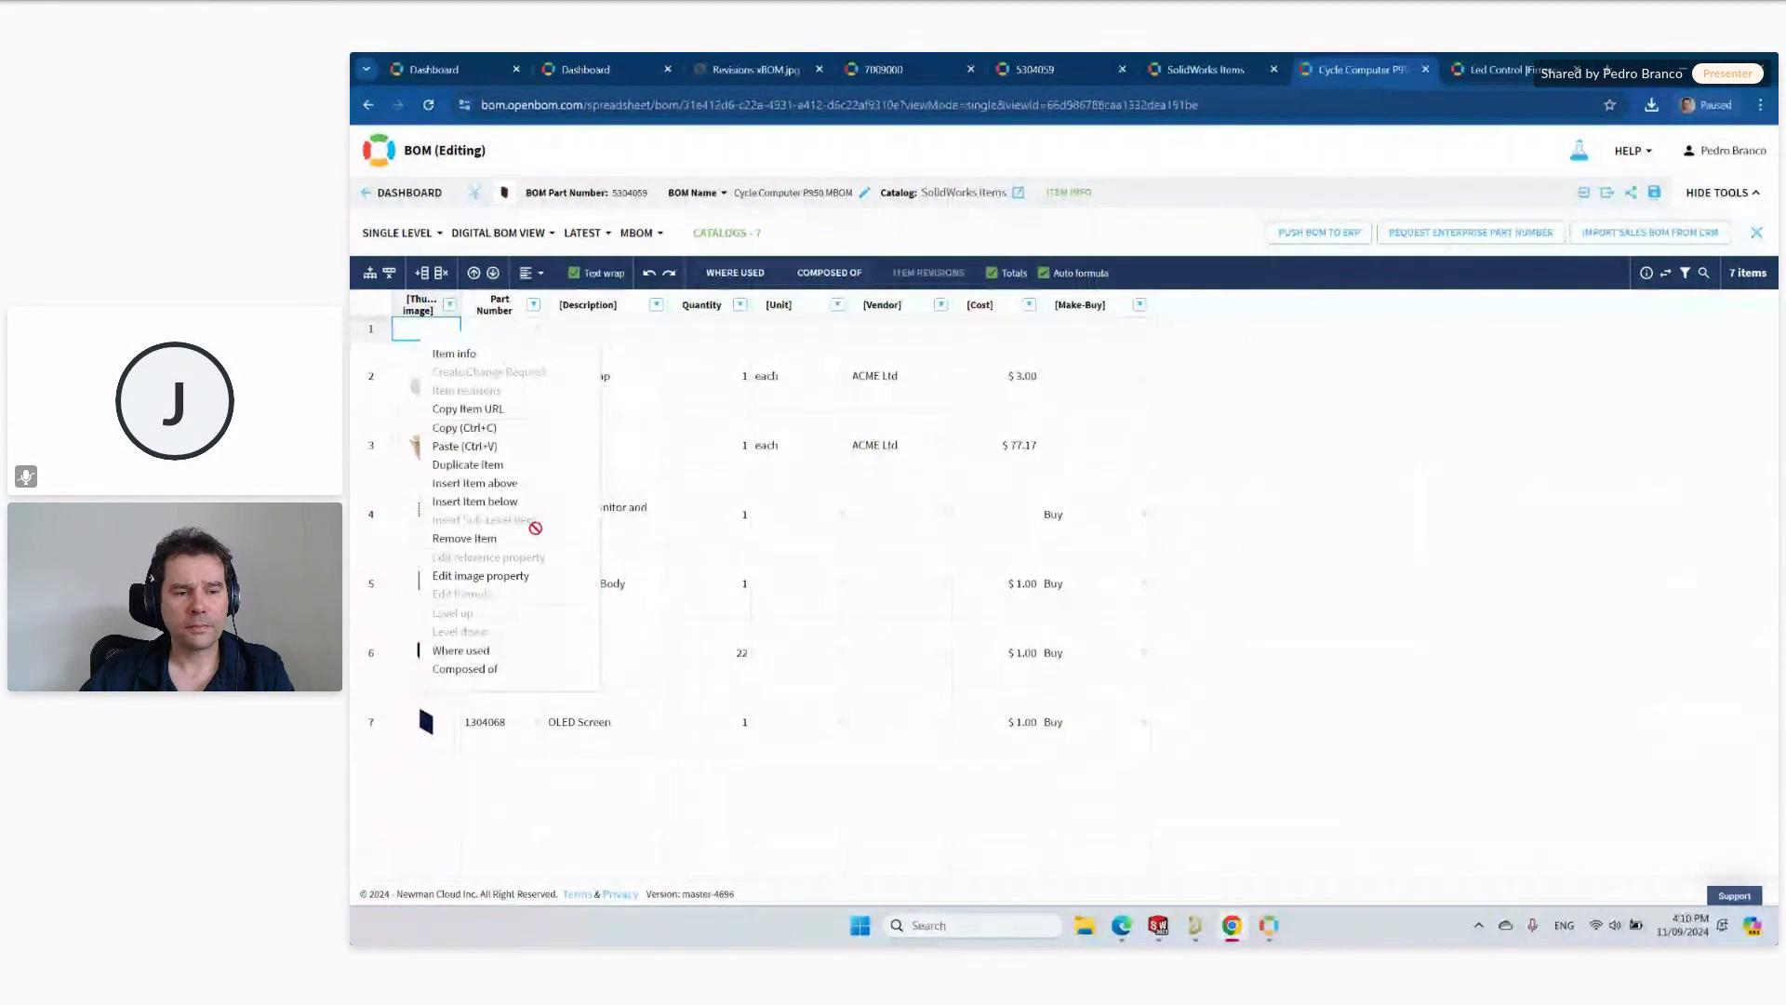
{"action": "left_click", "coordinate": [491, 540]}
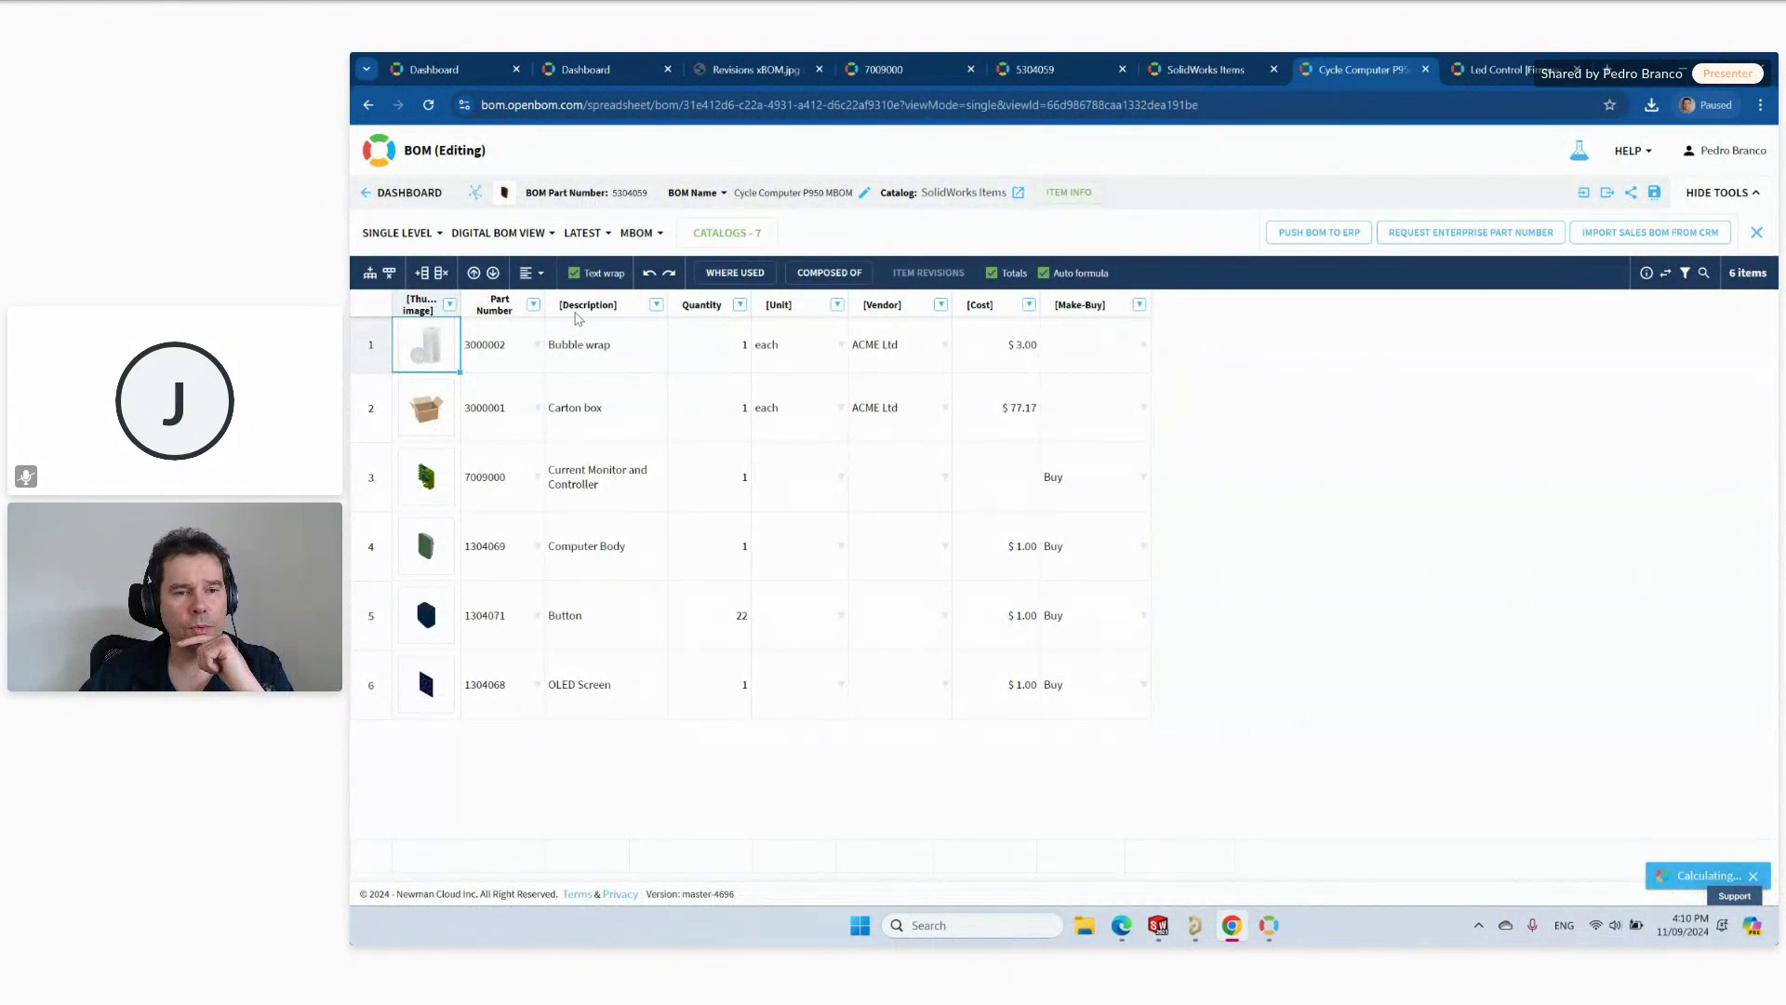
Switch from the MBOM to the BOM type of item 5304059.
{"action": "left_click", "coordinate": [639, 232]}
{"action": "left_click", "coordinate": [662, 309]}
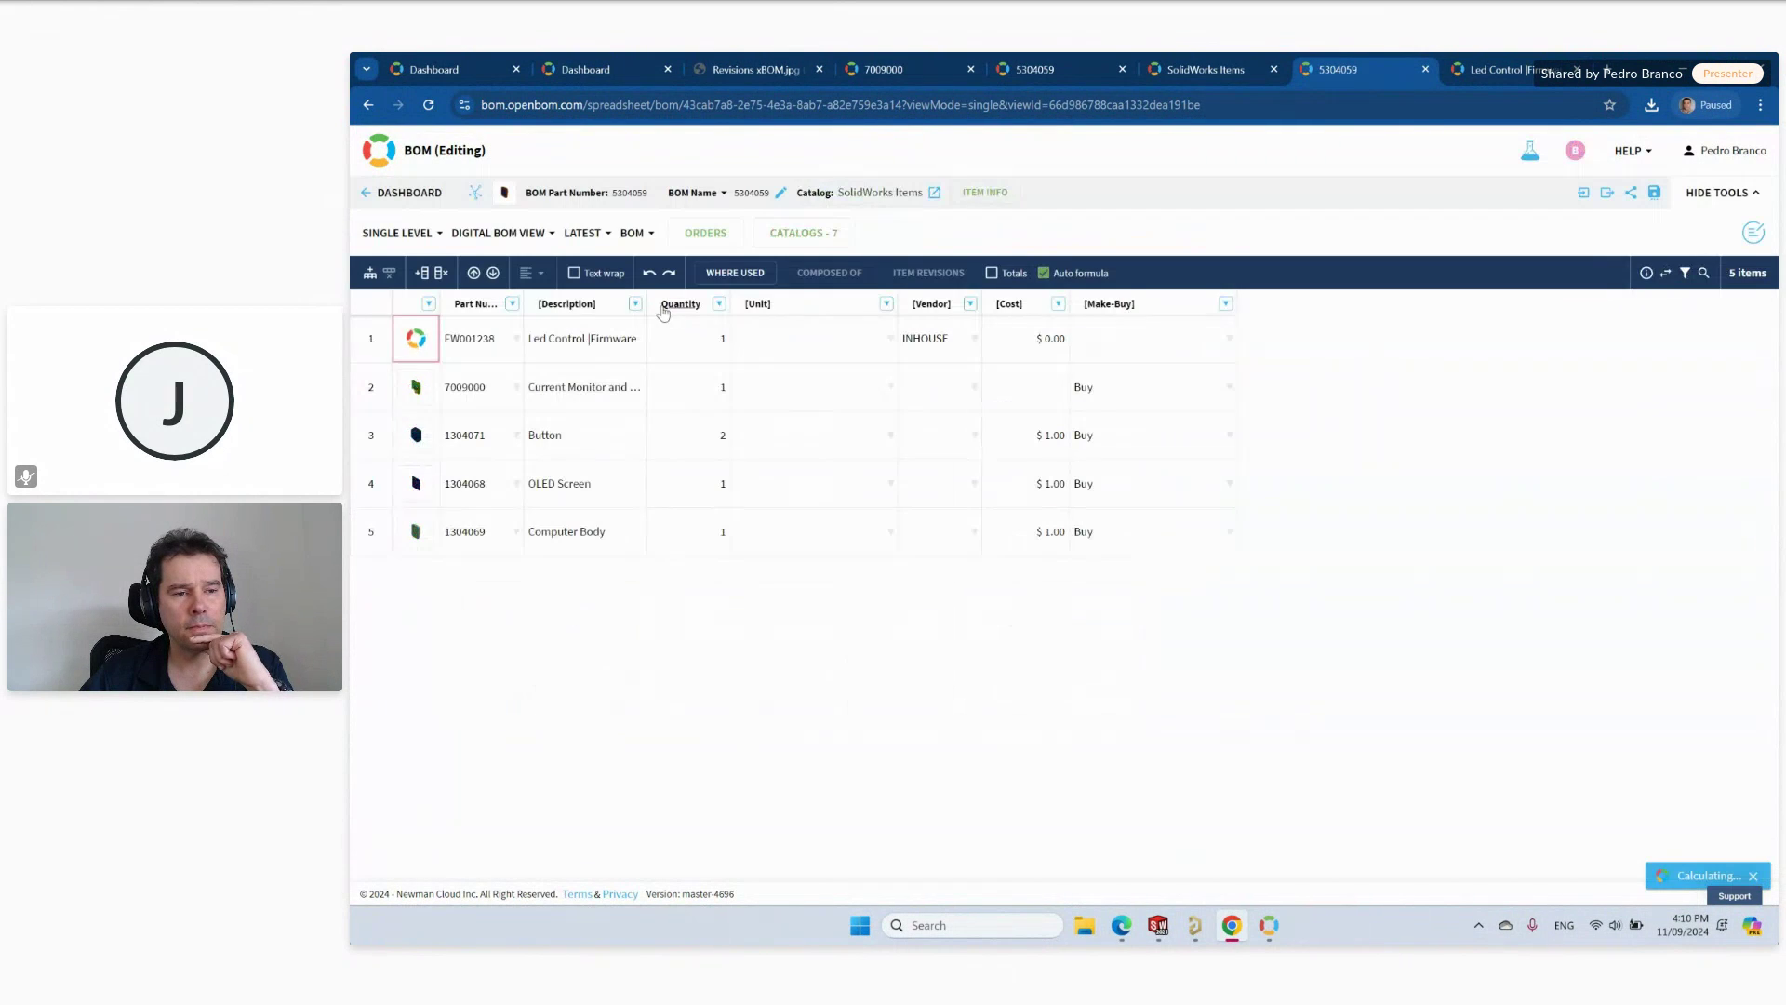
Preview the thumbnail of component 7009000 and switch item 5304059 back to its MBOM.
{"action": "mouse_move", "coordinate": [409, 402]}
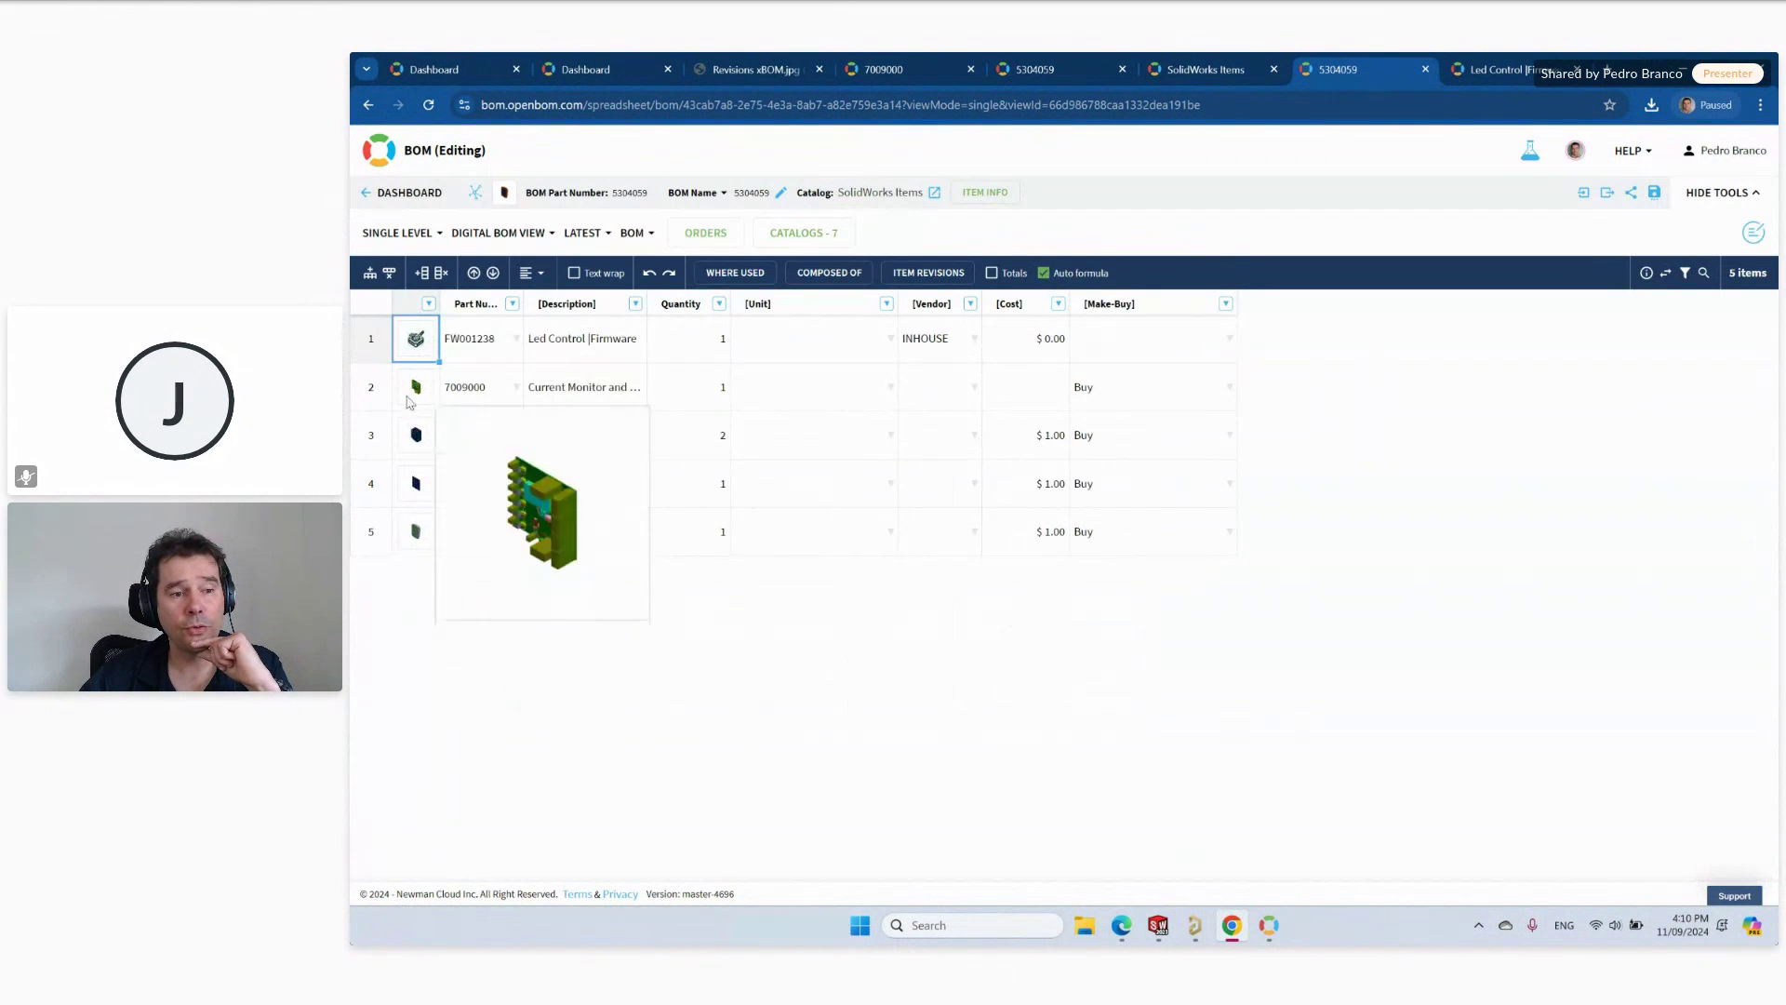
{"action": "left_click", "coordinate": [637, 233]}
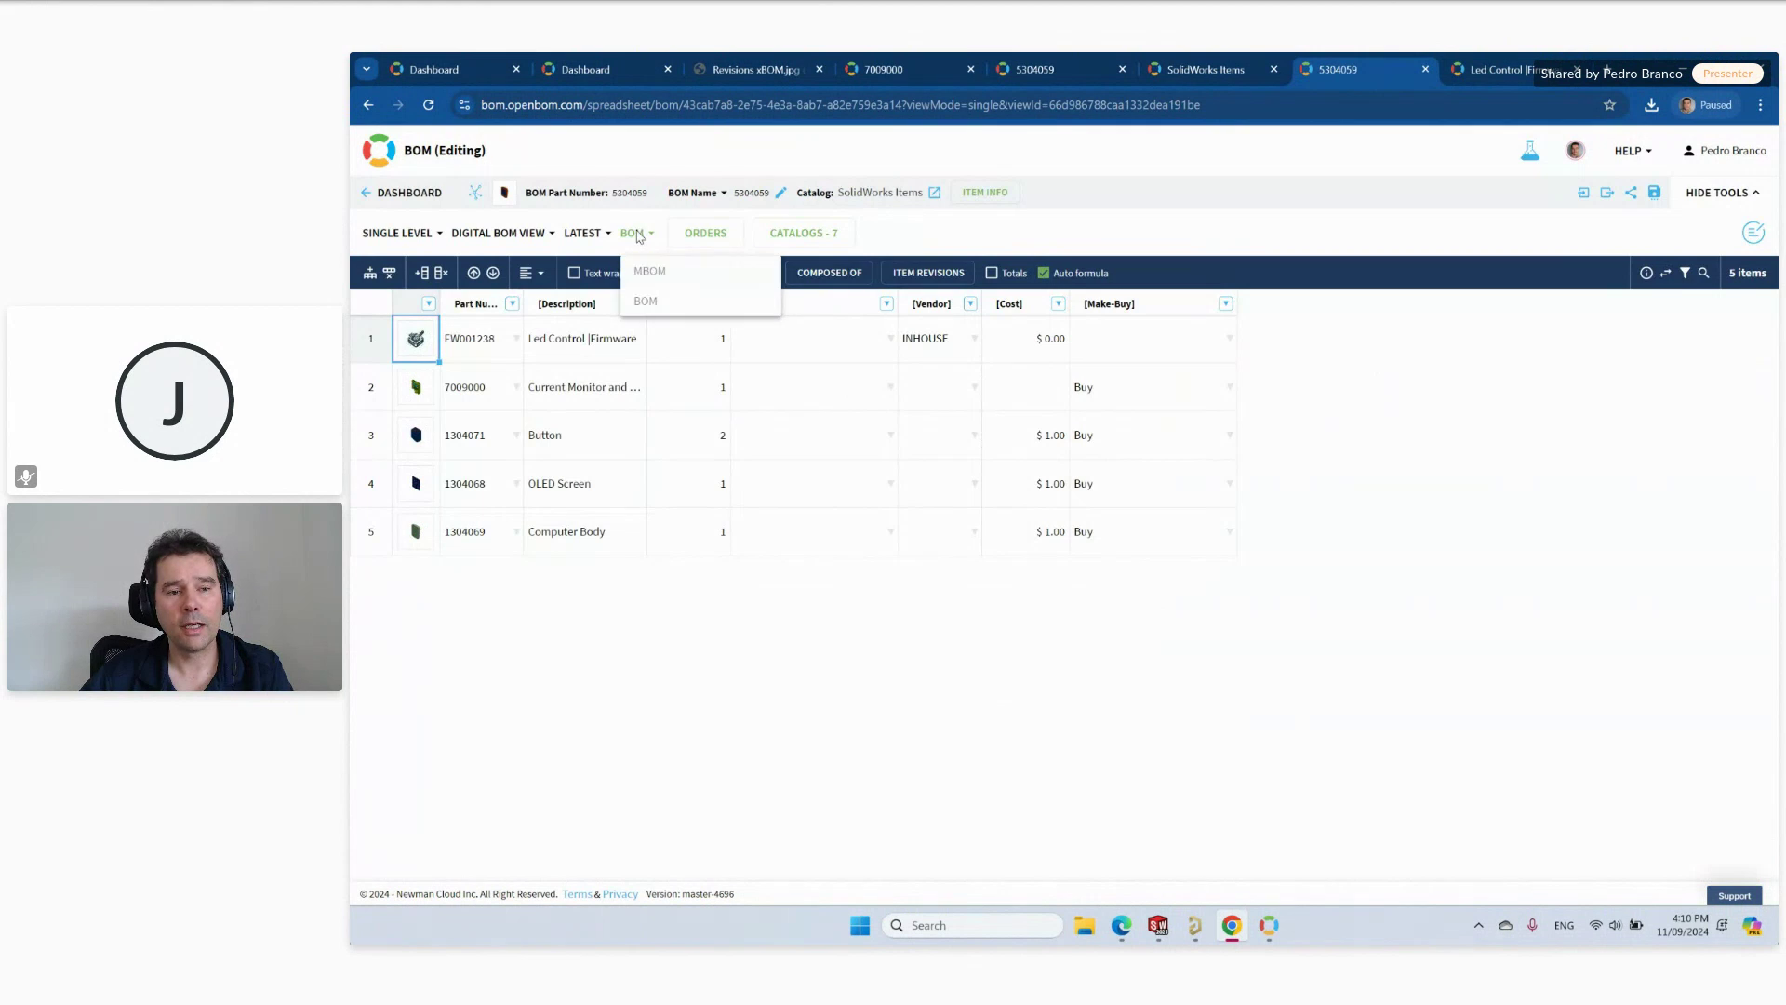
{"action": "left_click", "coordinate": [656, 272]}
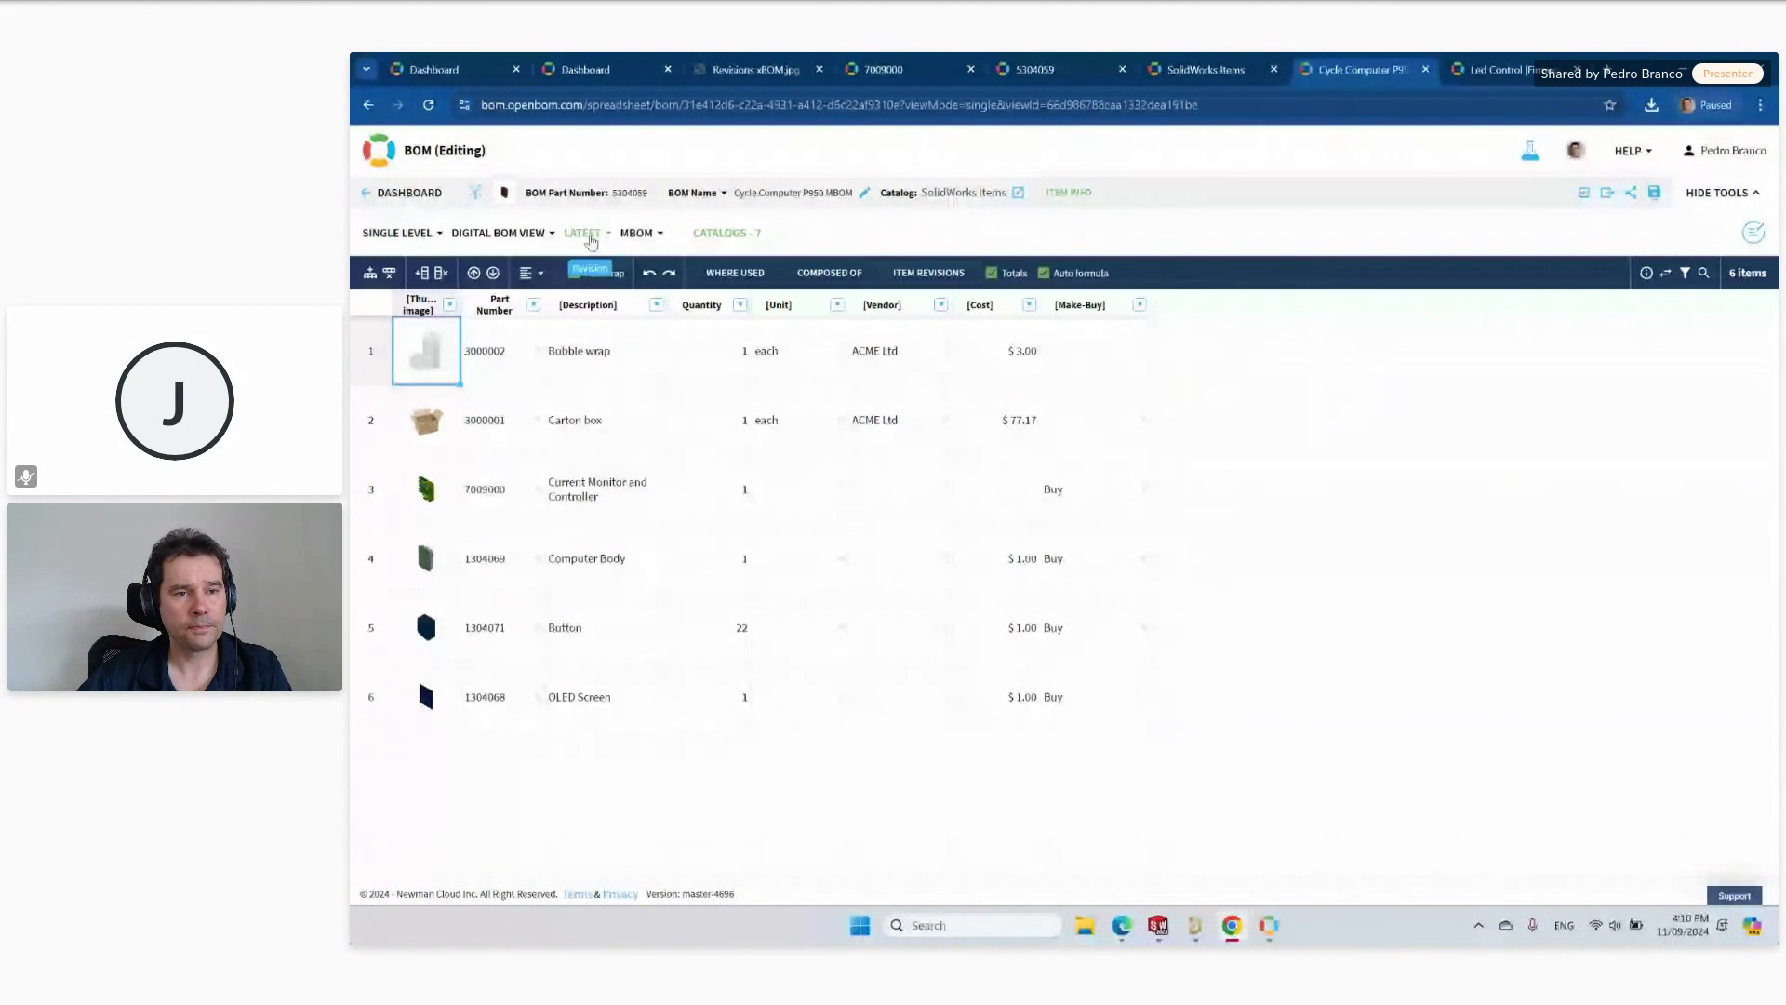
Start a change request for the MBOM and create its change order from the ECO - Engineering Change template with description "First release A".
{"action": "left_click", "coordinate": [586, 233]}
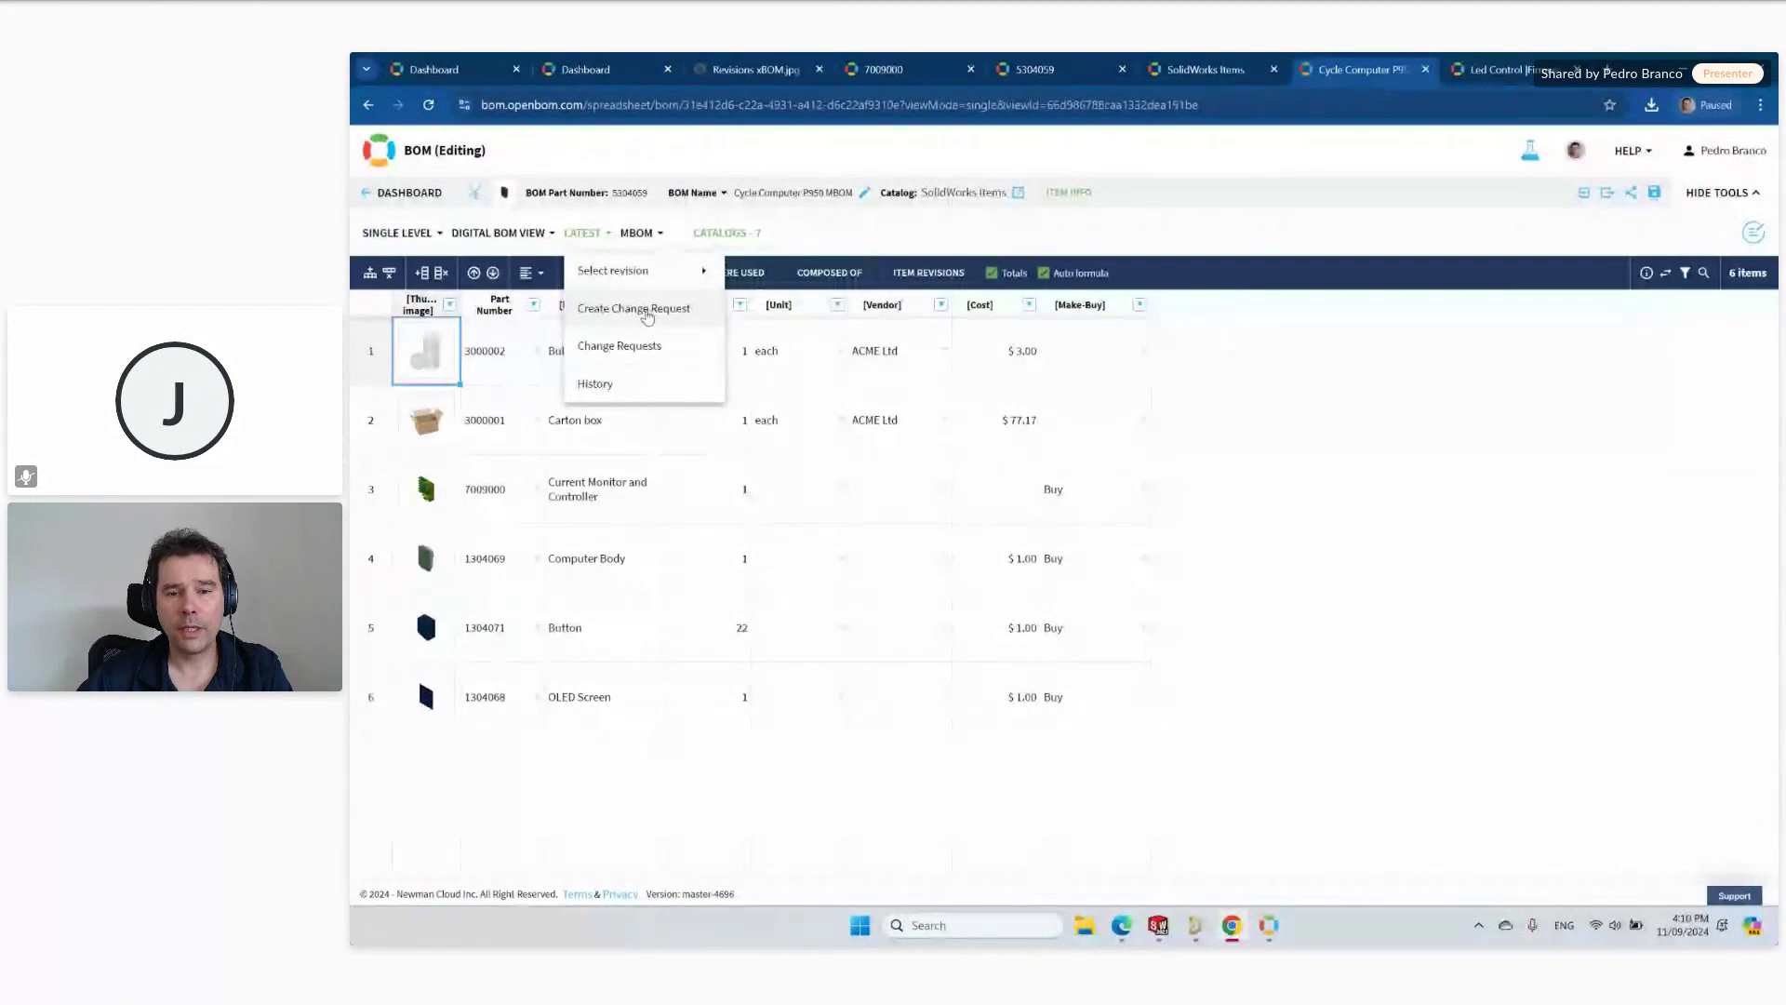
{"action": "left_click", "coordinate": [646, 313]}
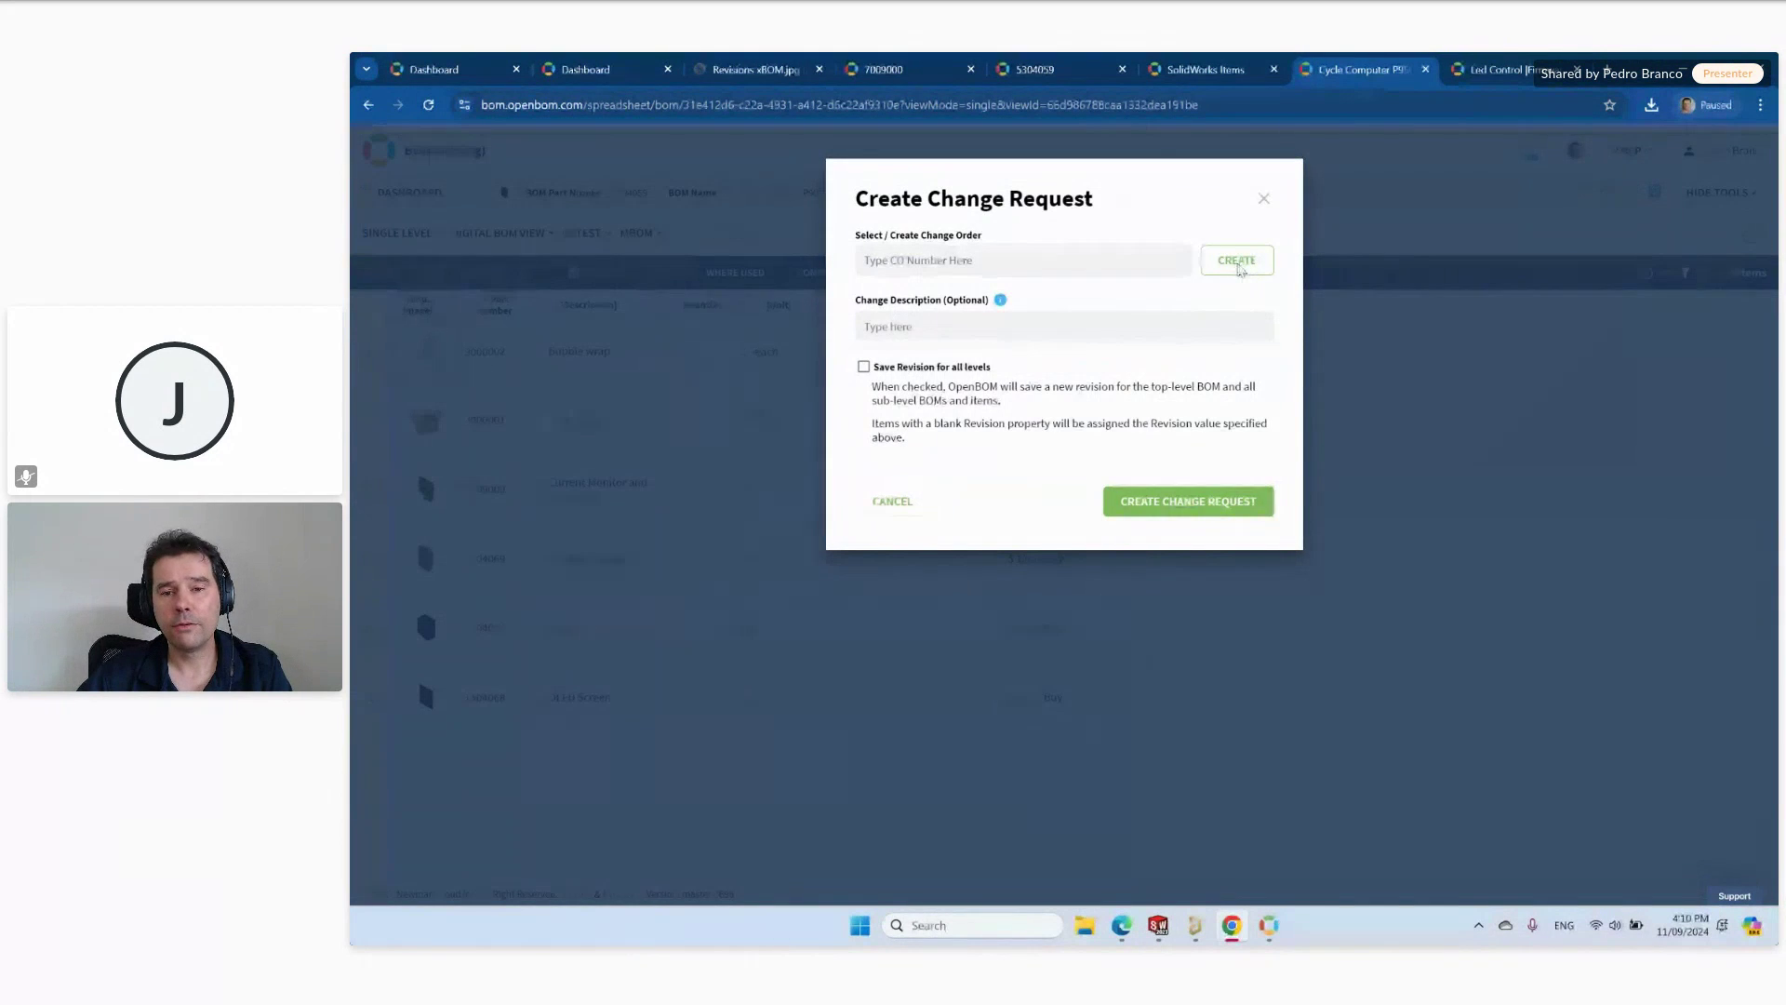
{"action": "left_click", "coordinate": [1237, 262]}
{"action": "left_click", "coordinate": [1027, 262]}
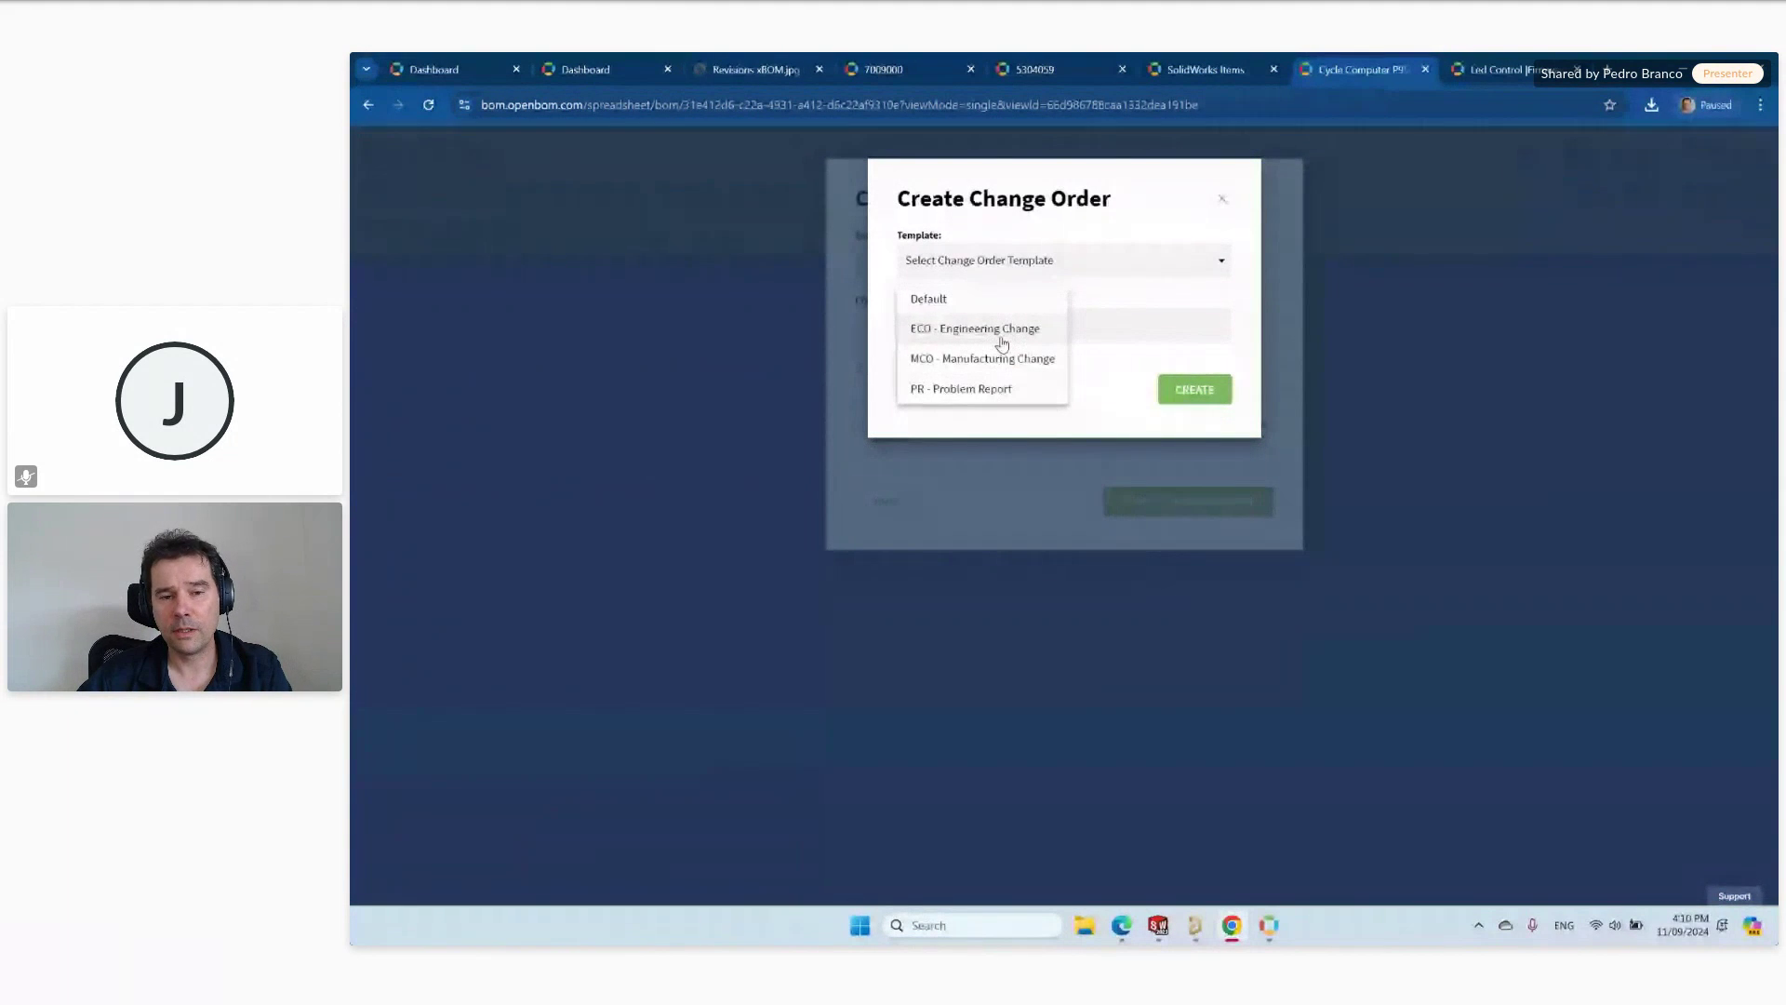
{"action": "left_click", "coordinate": [1002, 335]}
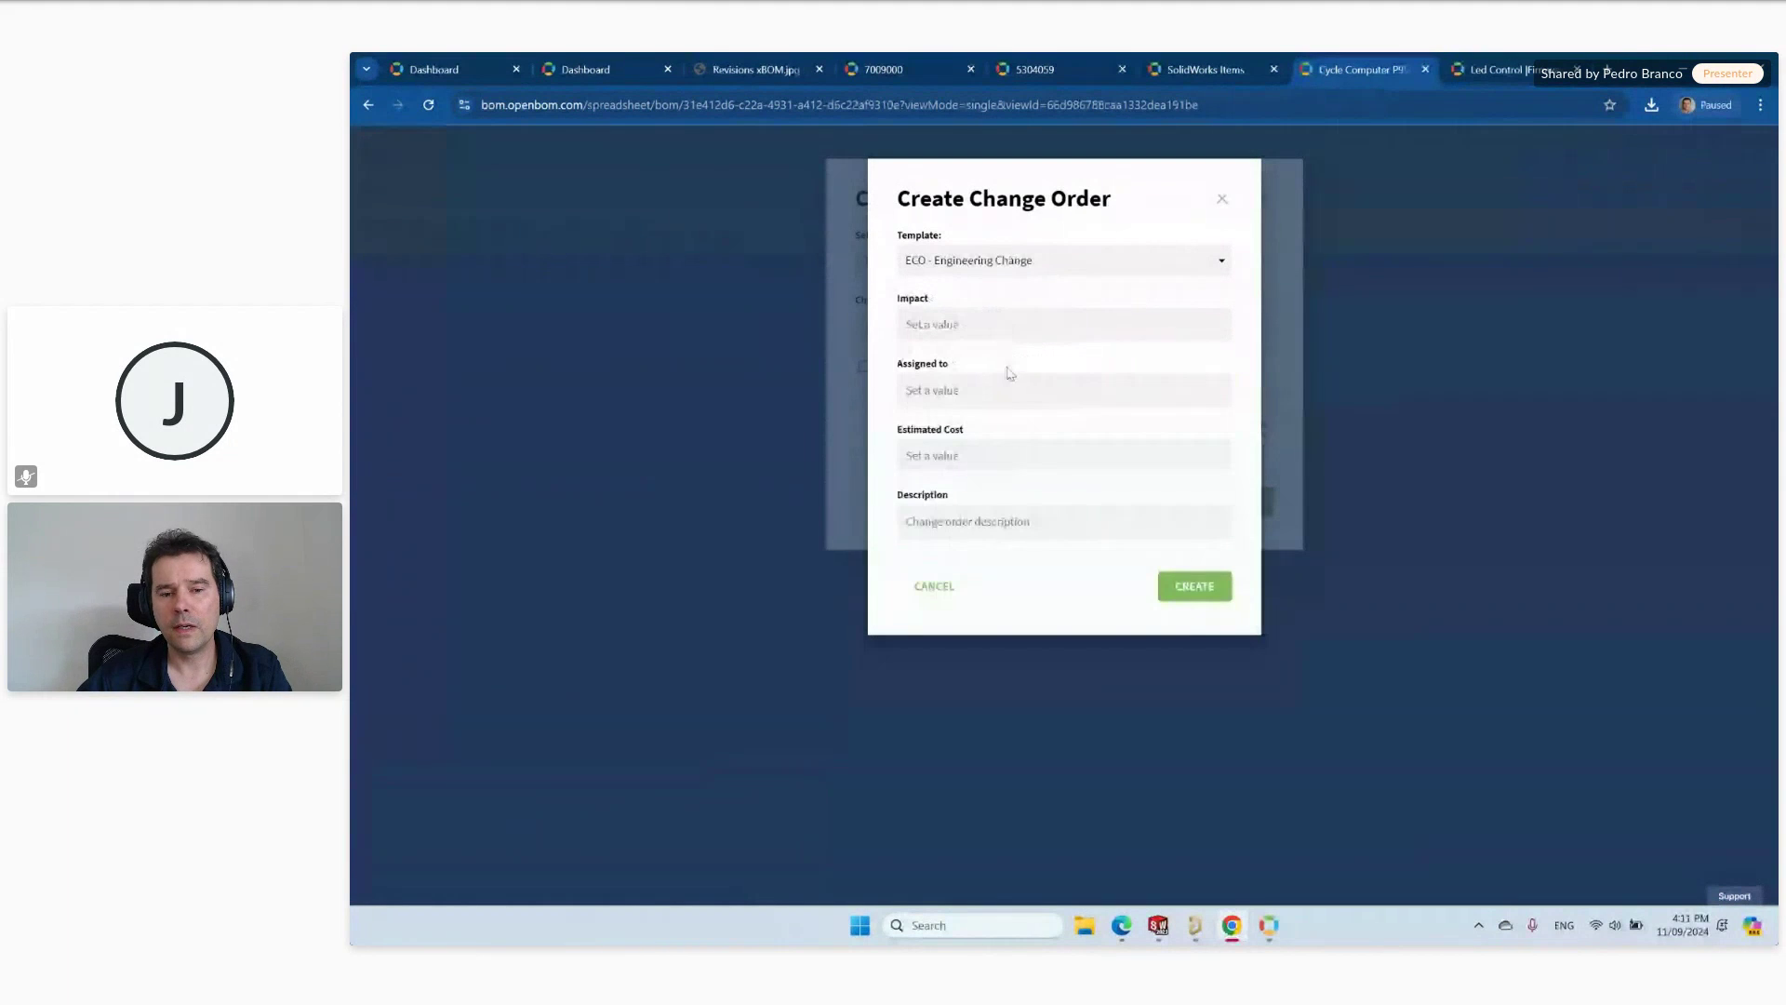
{"action": "left_click", "coordinate": [962, 518]}
{"action": "type", "text": "First releas"}
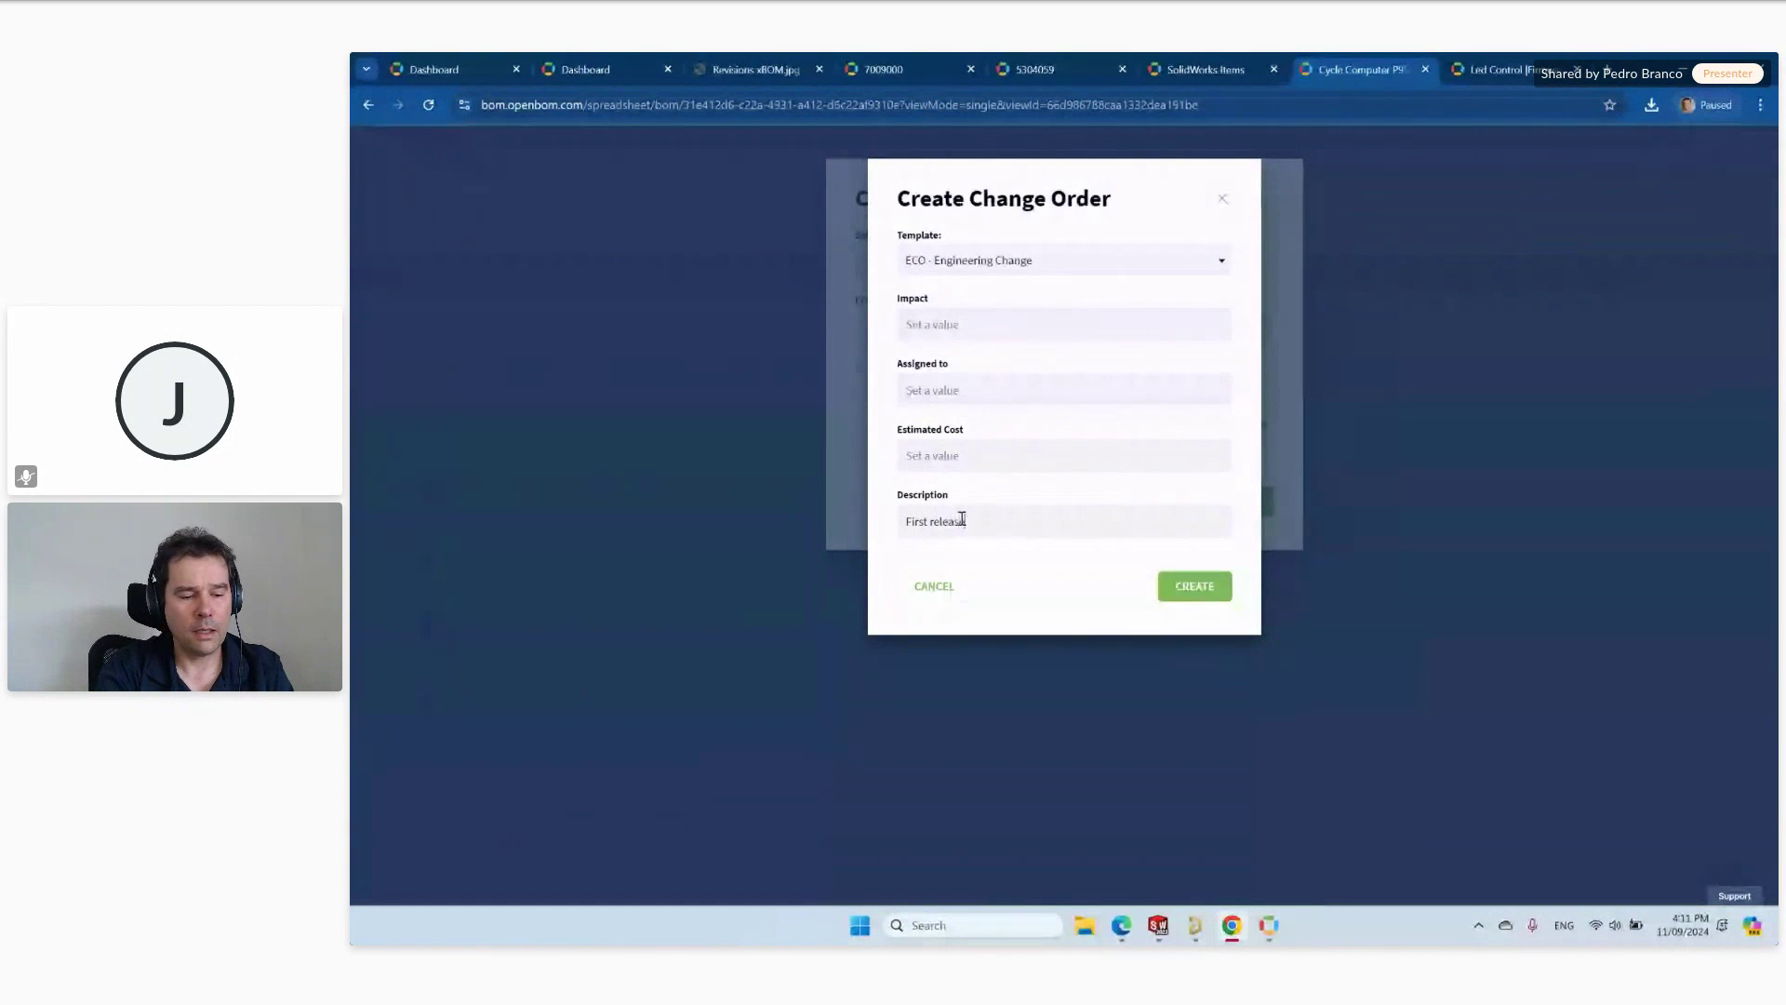
{"action": "type", "text": "e A"}
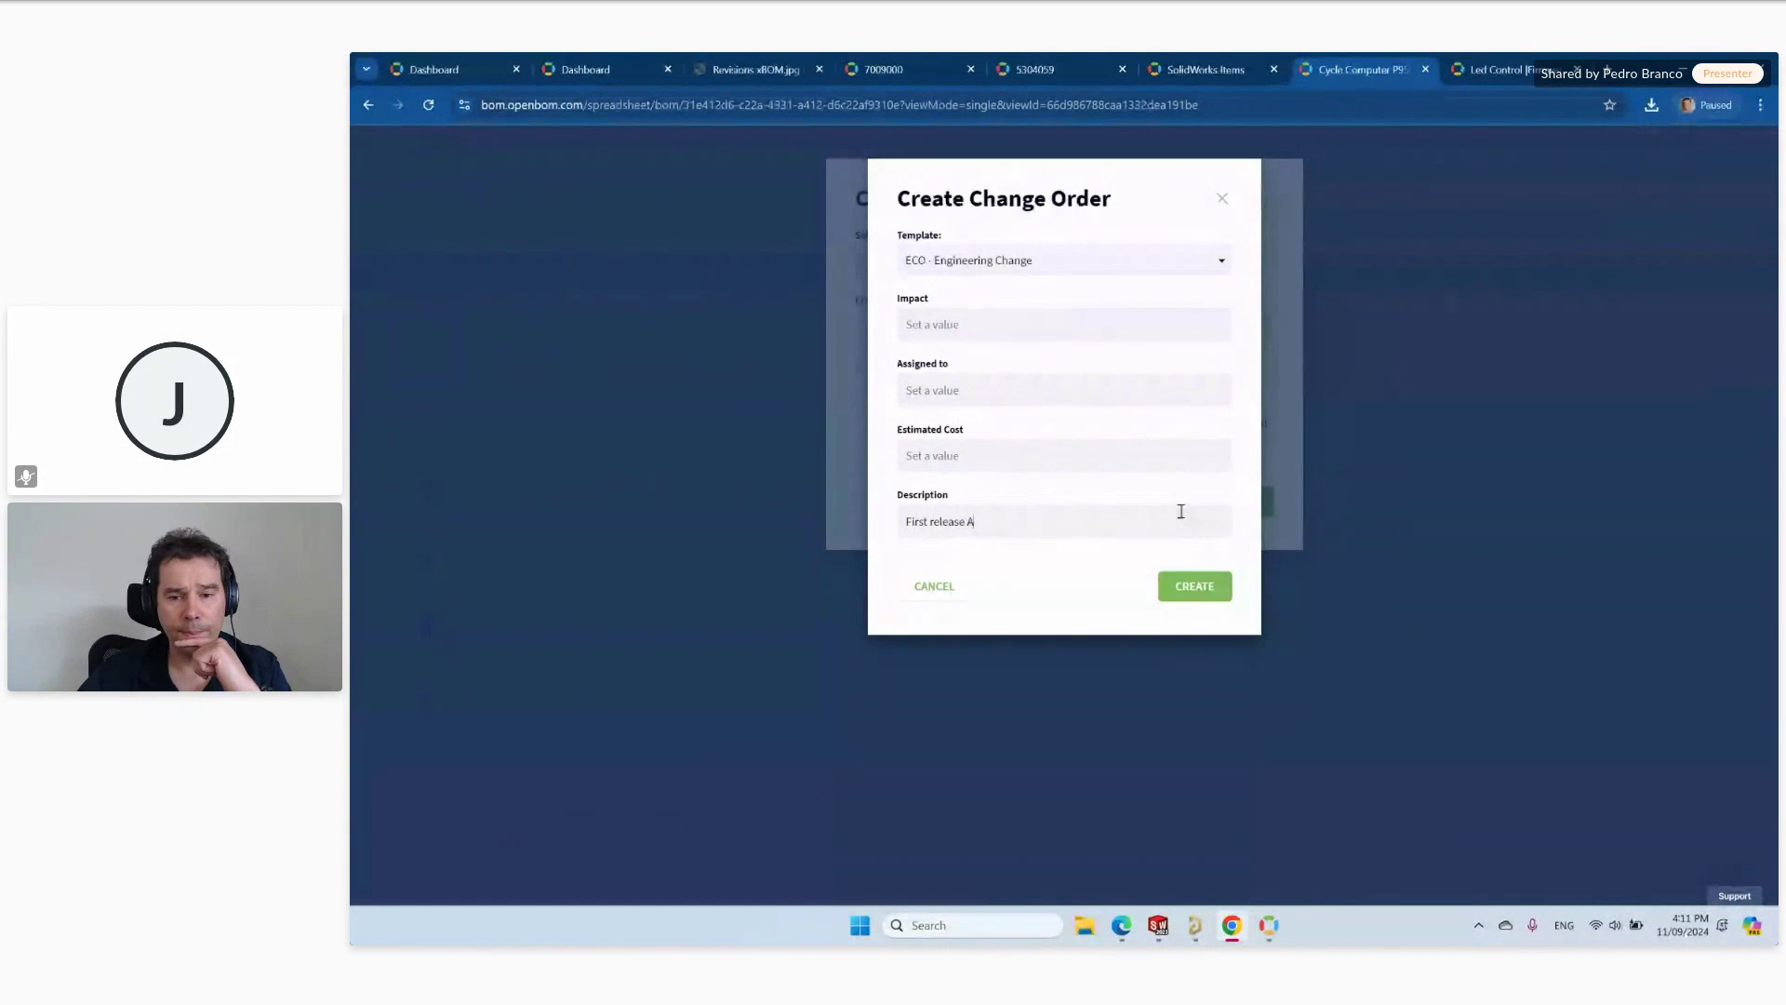
{"action": "left_click", "coordinate": [1200, 586]}
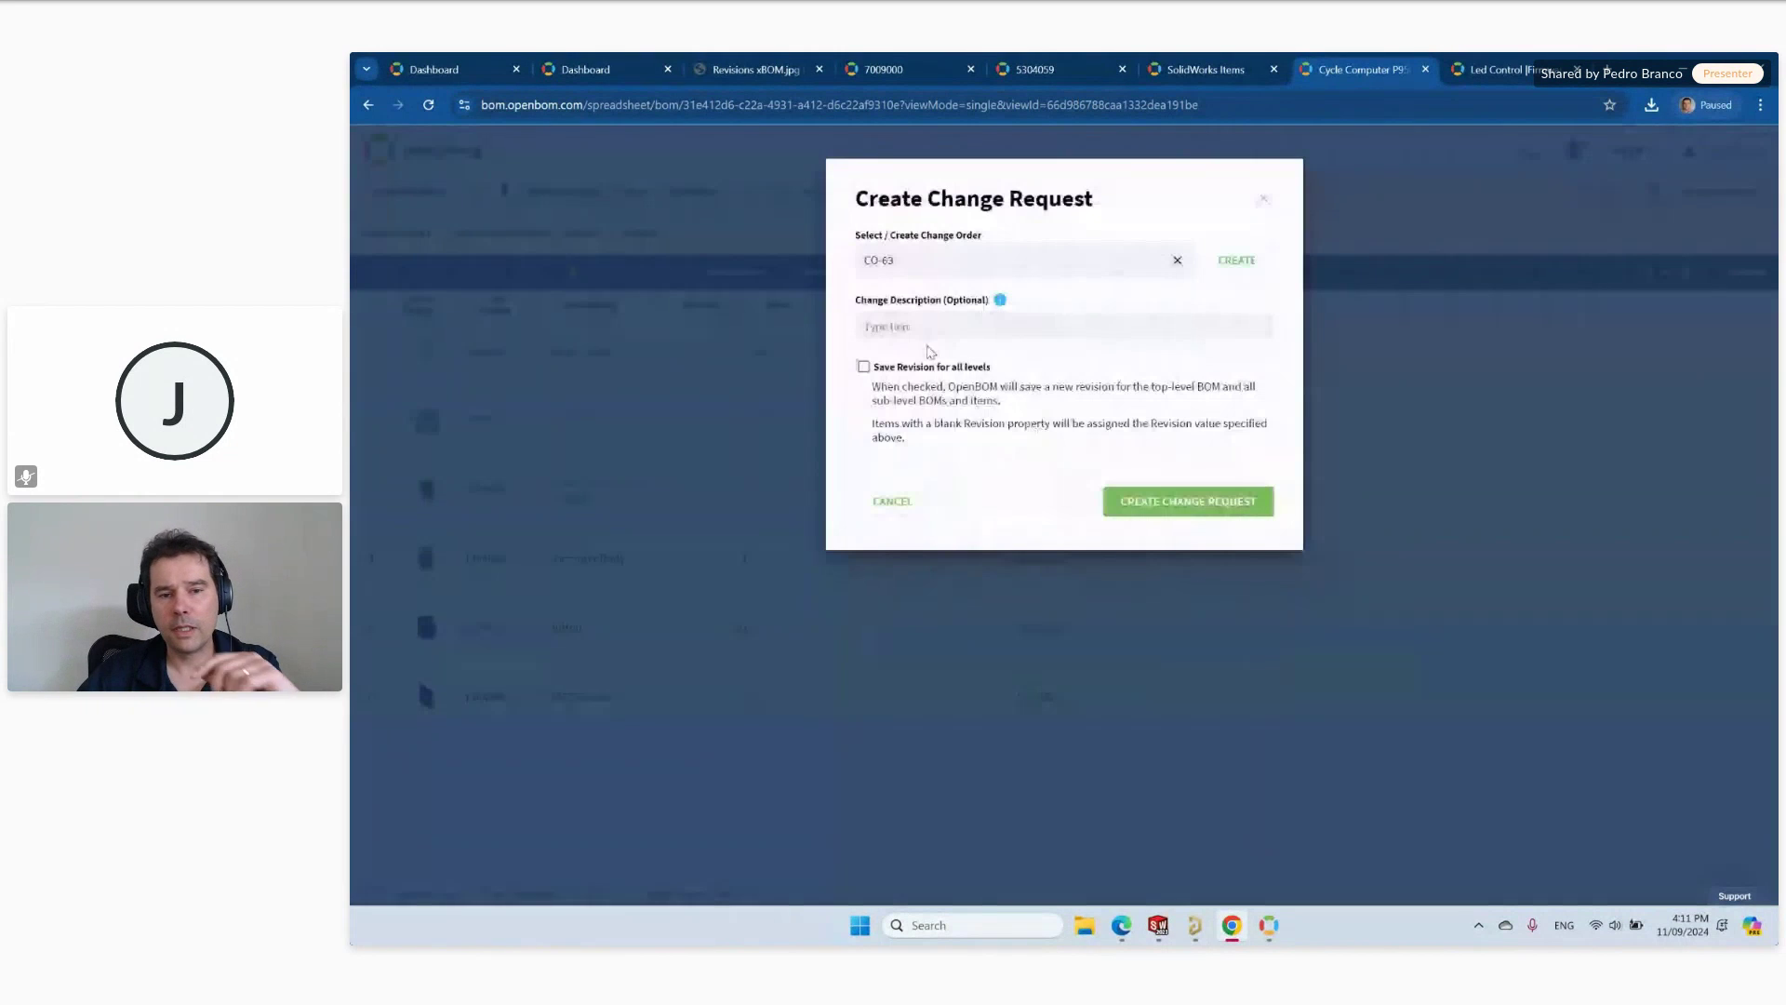
Set the change request description to "A" and create the request without saving revisions for all levels.
{"action": "left_click", "coordinate": [932, 333]}
{"action": "type", "text": "A"}
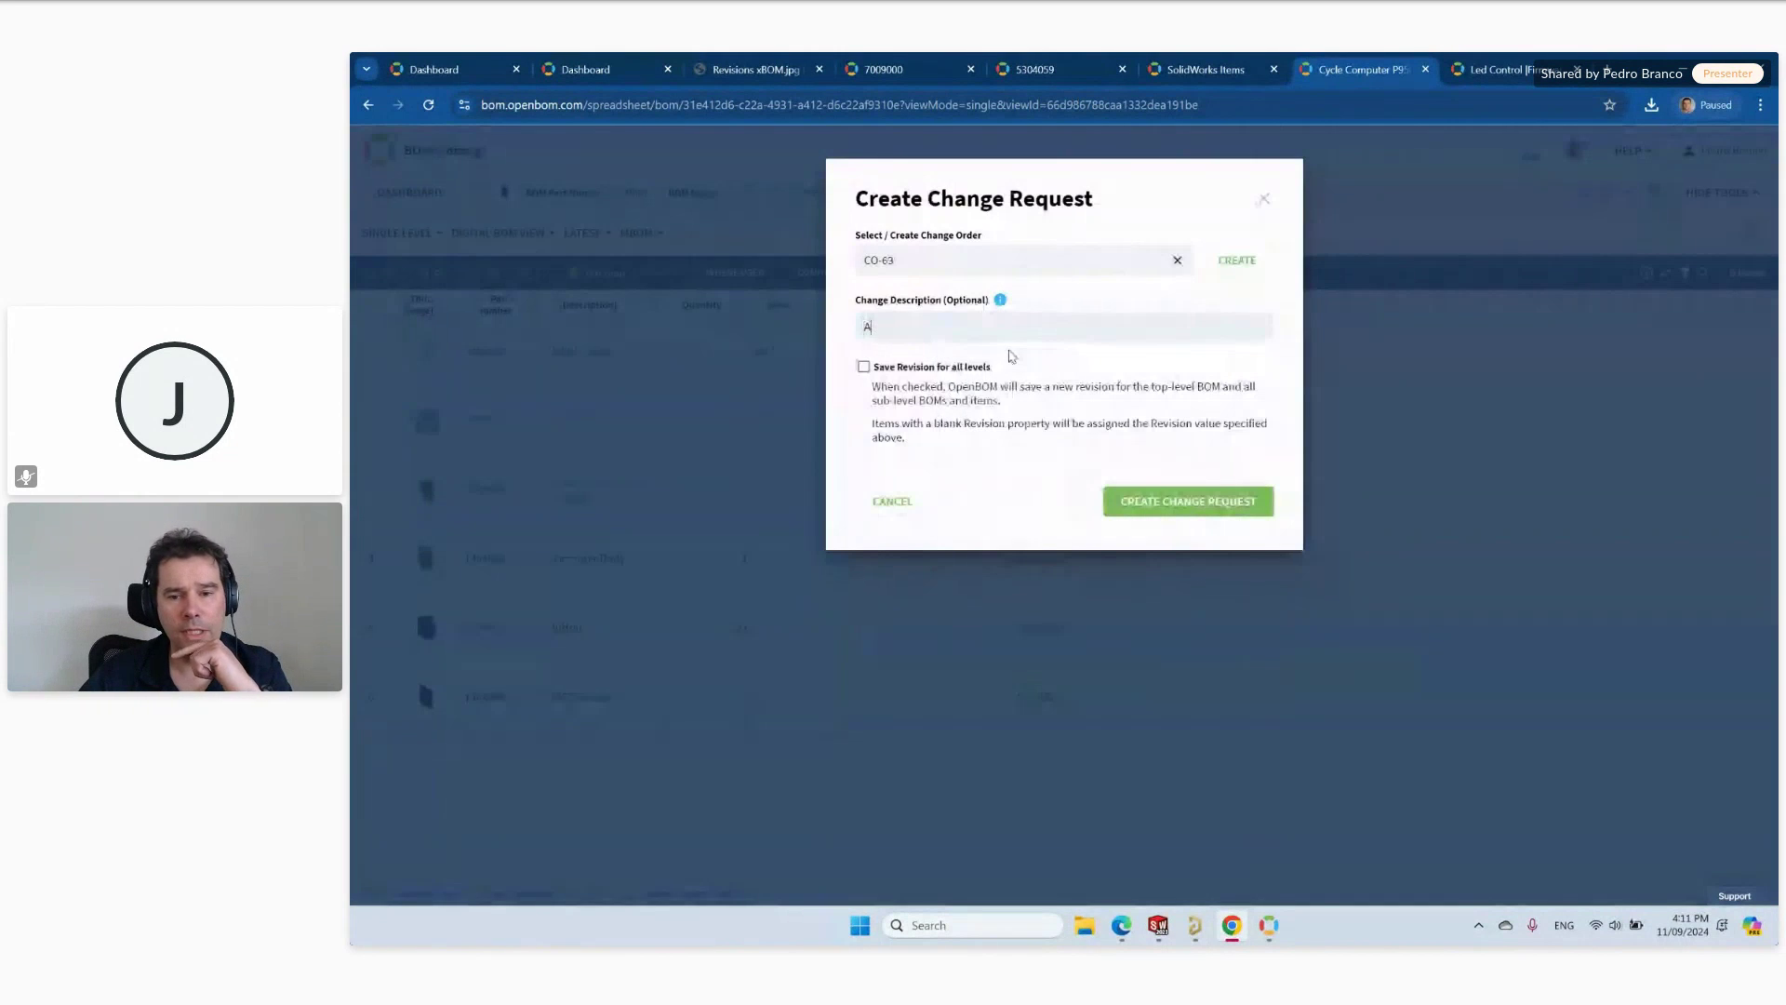
{"action": "left_click", "coordinate": [1208, 509]}
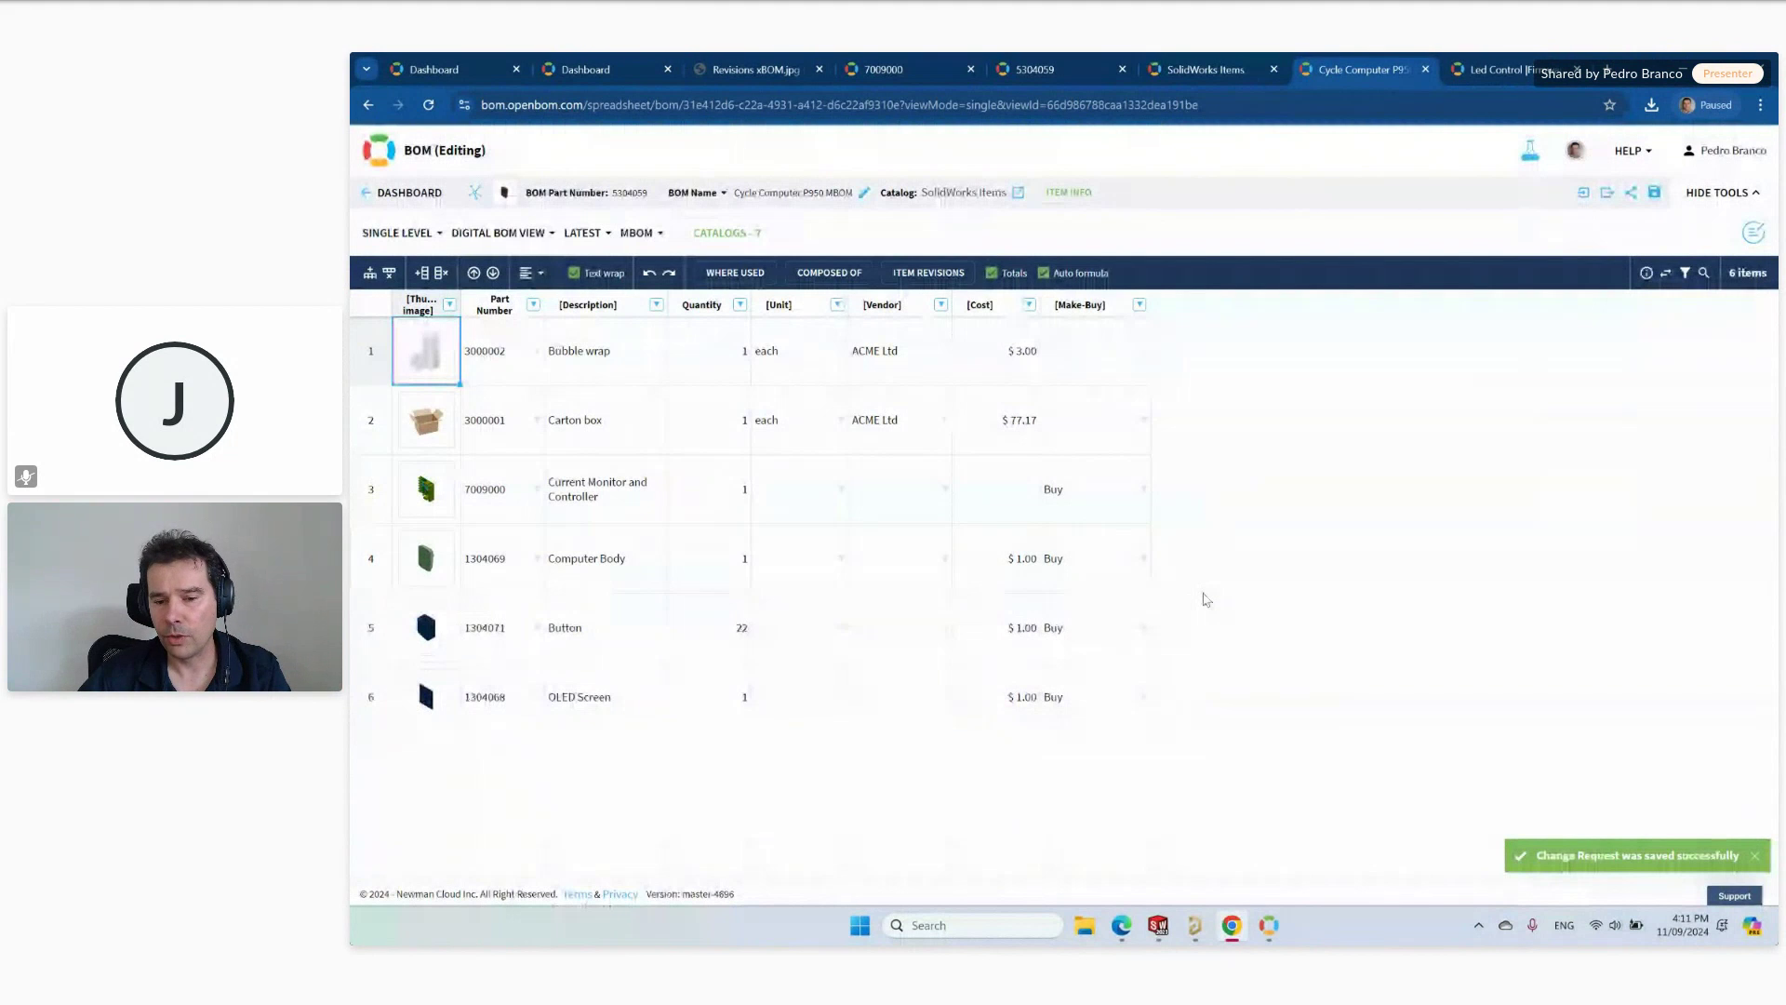
Switch to the Gmail window to view an example change order notification, and minimize it again.
{"action": "mouse_move", "coordinate": [1121, 925]}
{"action": "left_click", "coordinate": [1116, 837]}
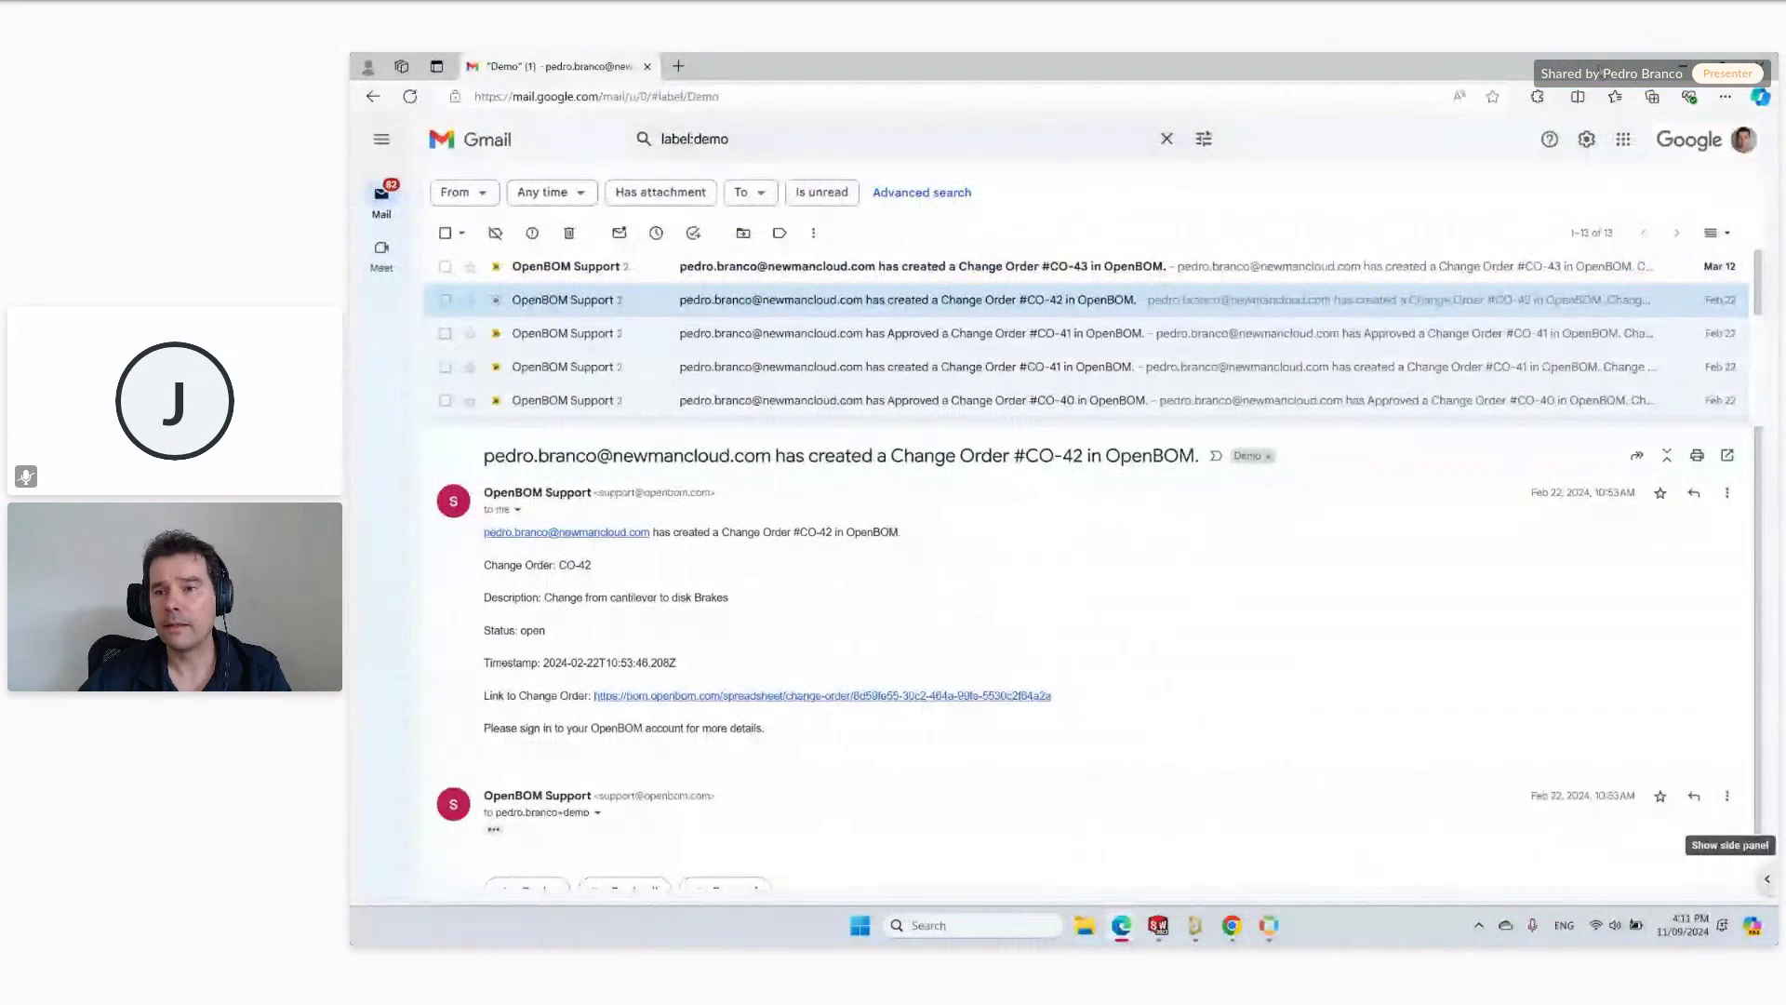
{"action": "left_click", "coordinate": [1678, 68]}
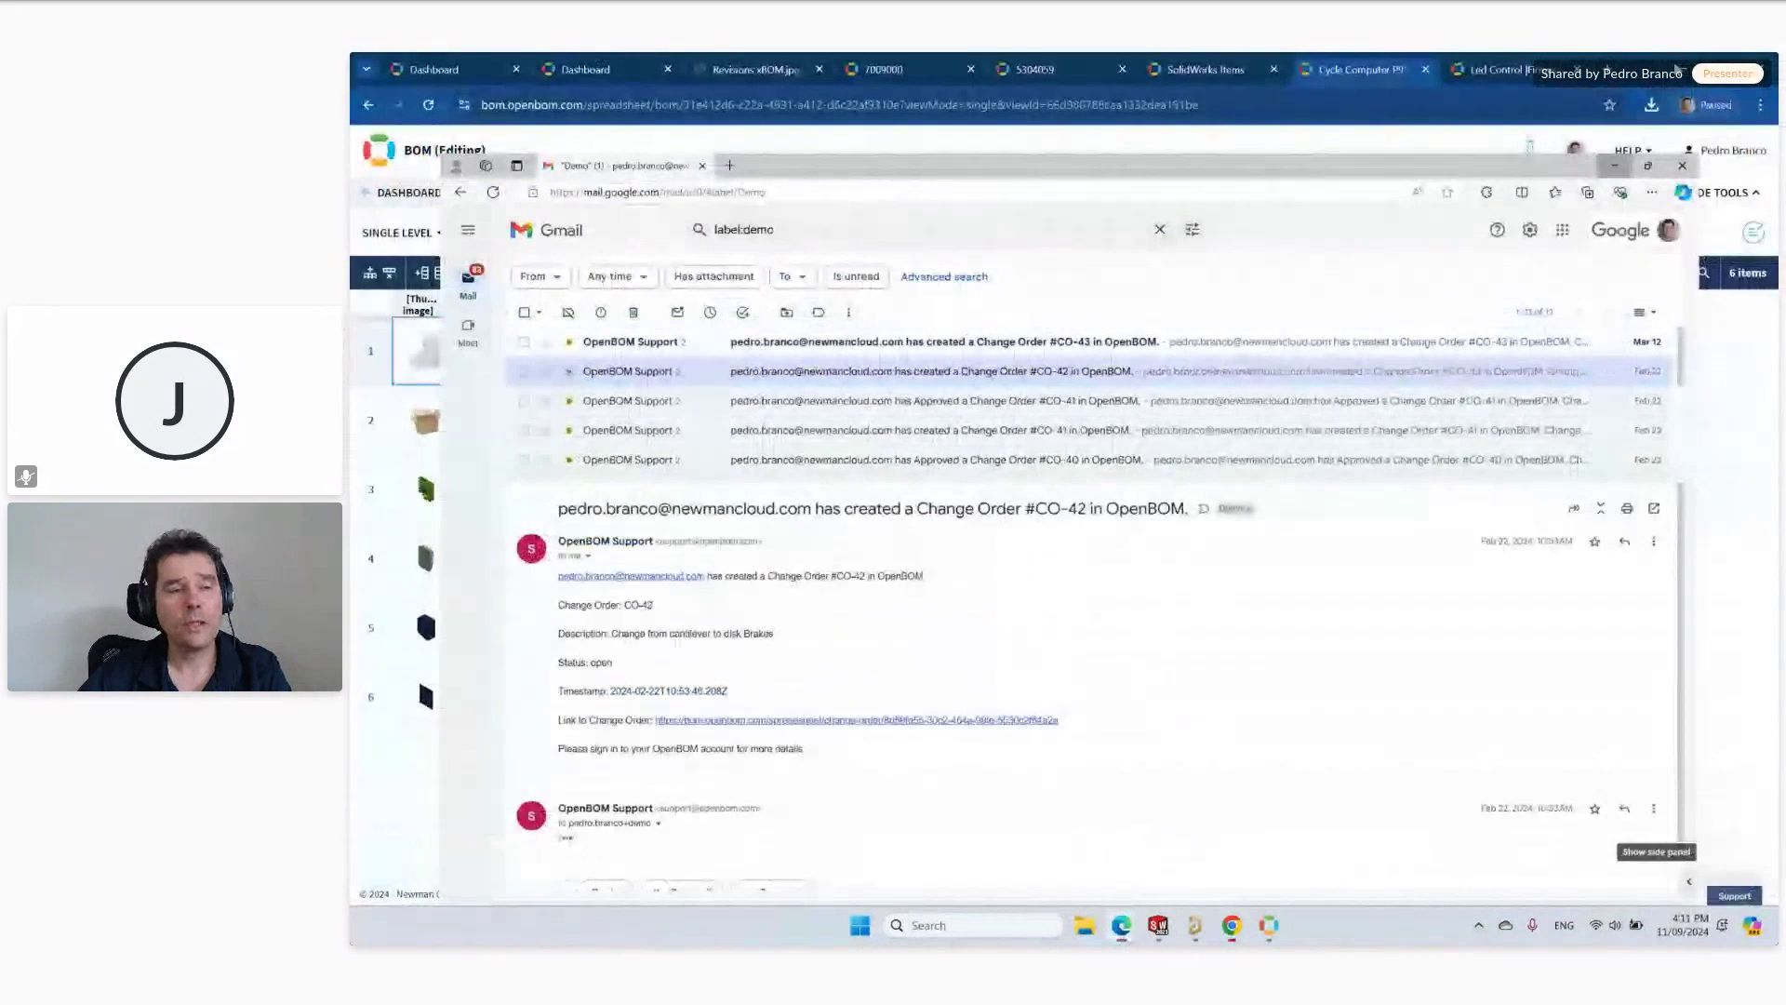
Find the "First release A" change order among the open ones and view its approval workflow, including the item's thumbnail.
{"action": "left_click", "coordinate": [437, 334]}
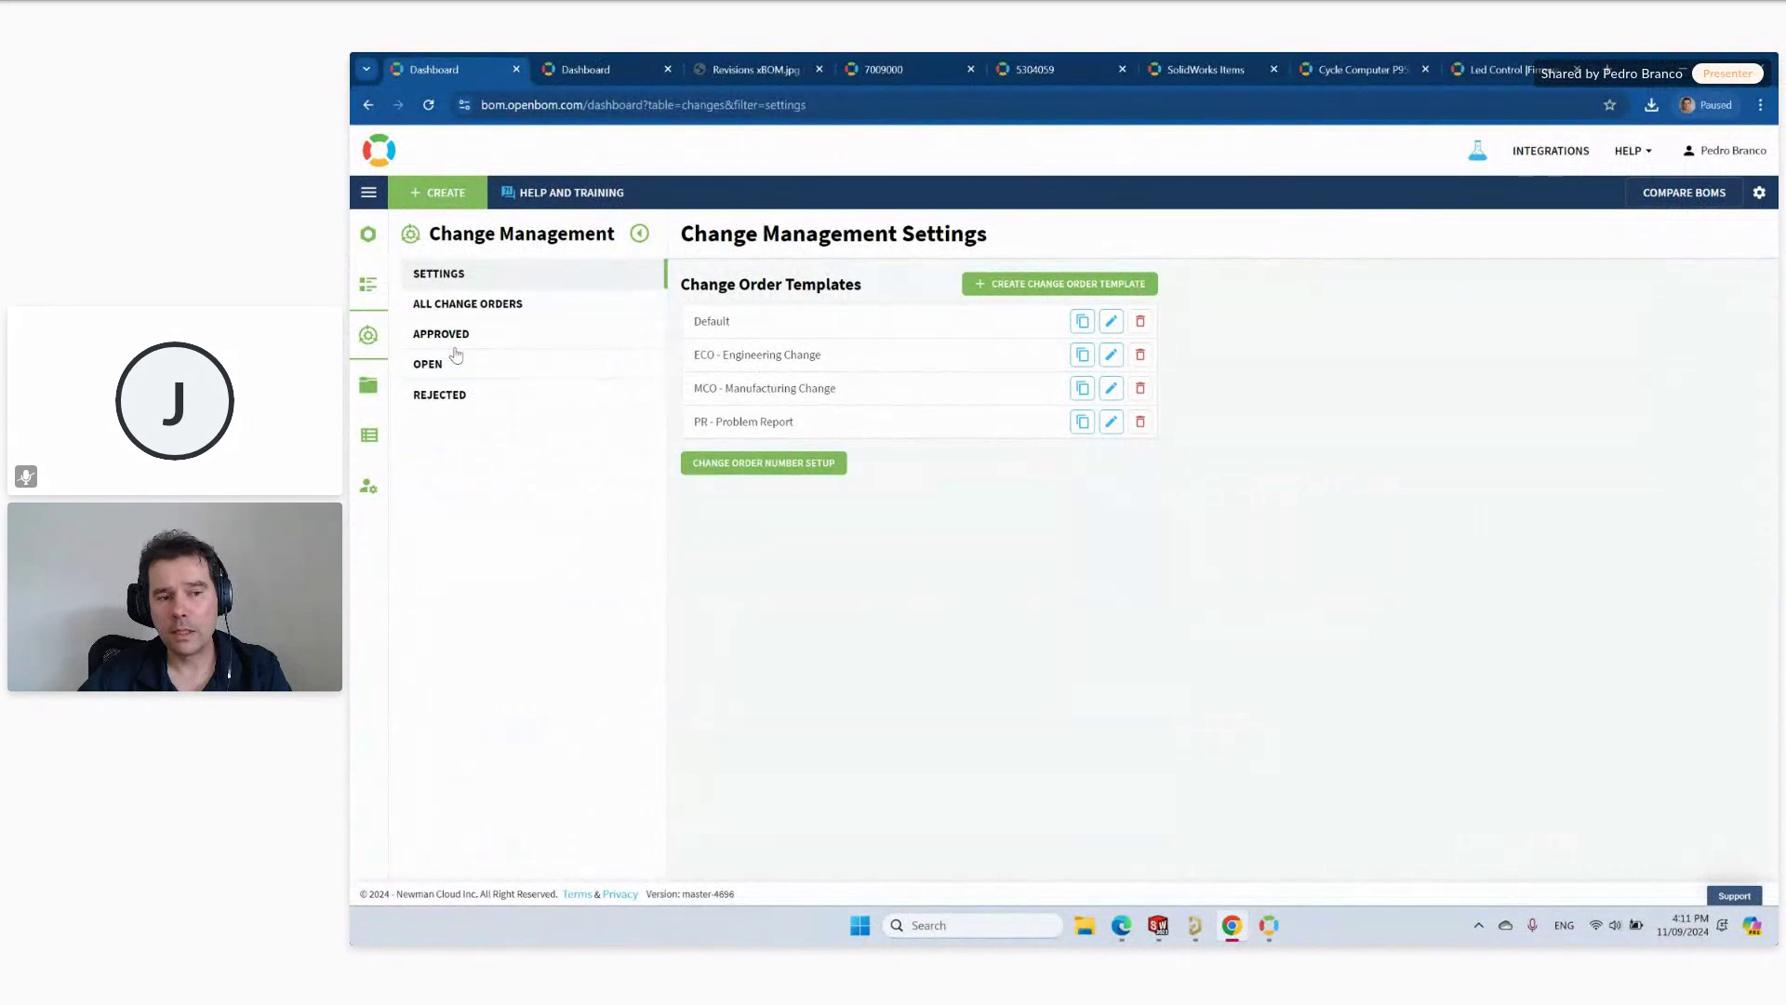
{"action": "left_click", "coordinate": [452, 368]}
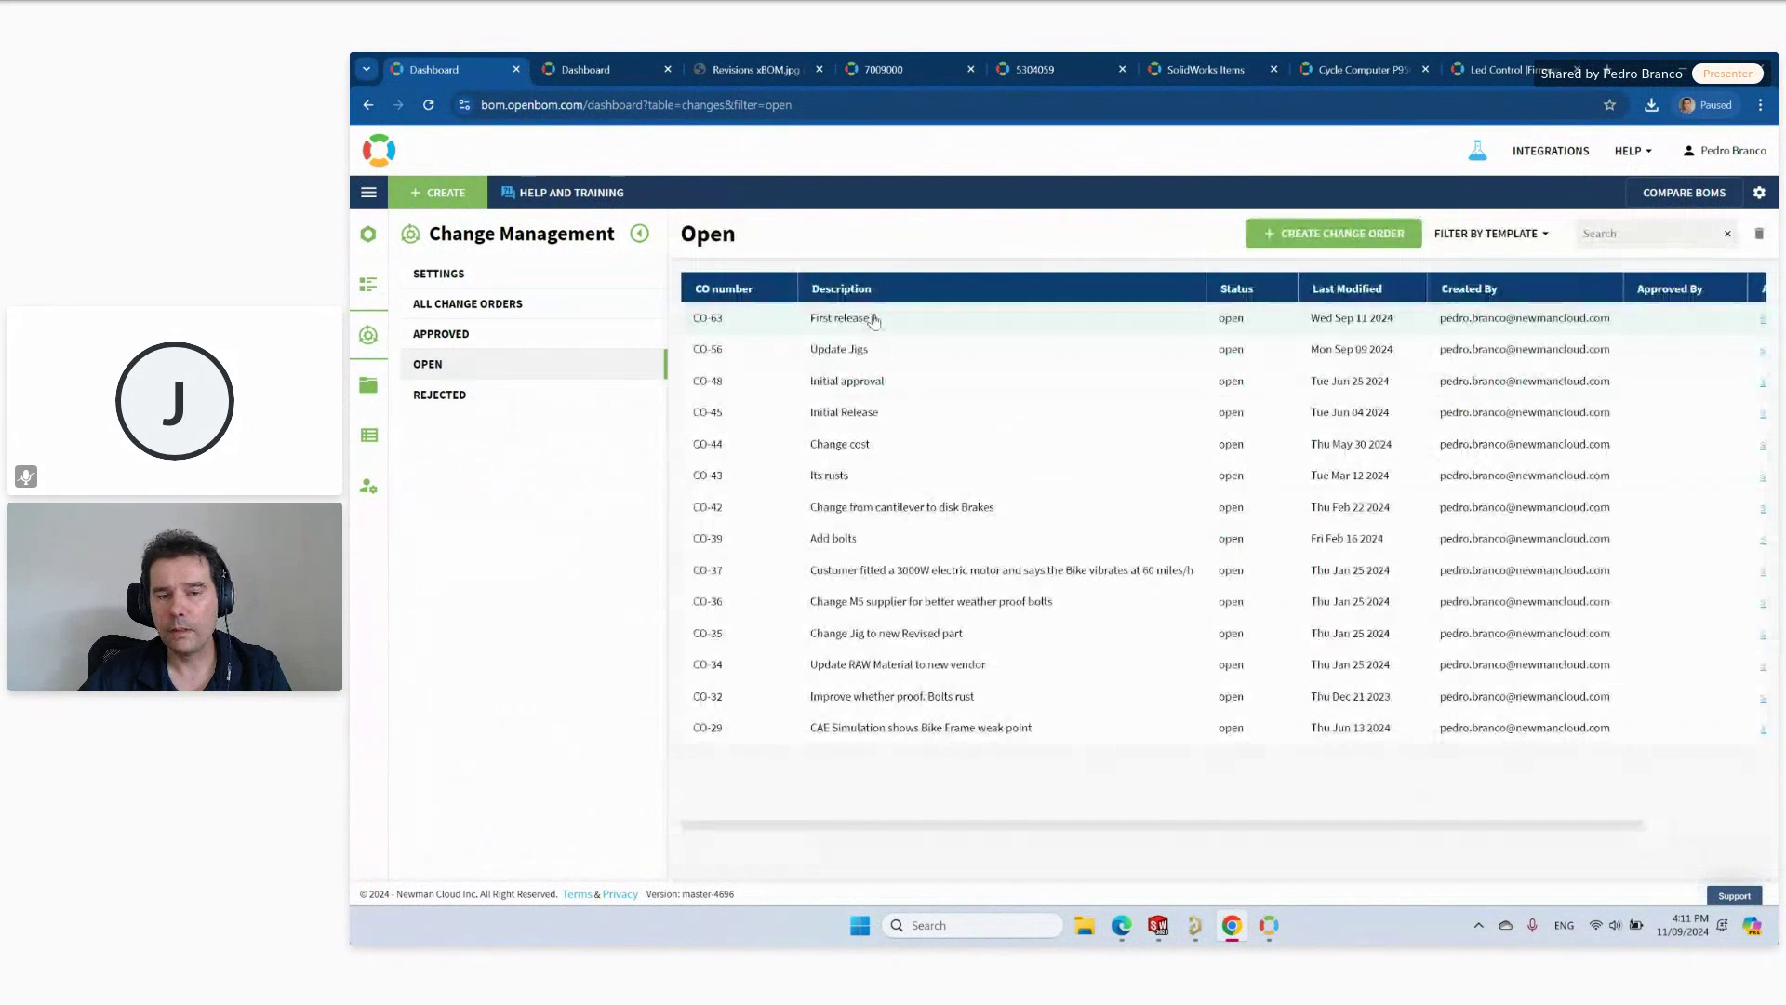
{"action": "left_click", "coordinate": [954, 325]}
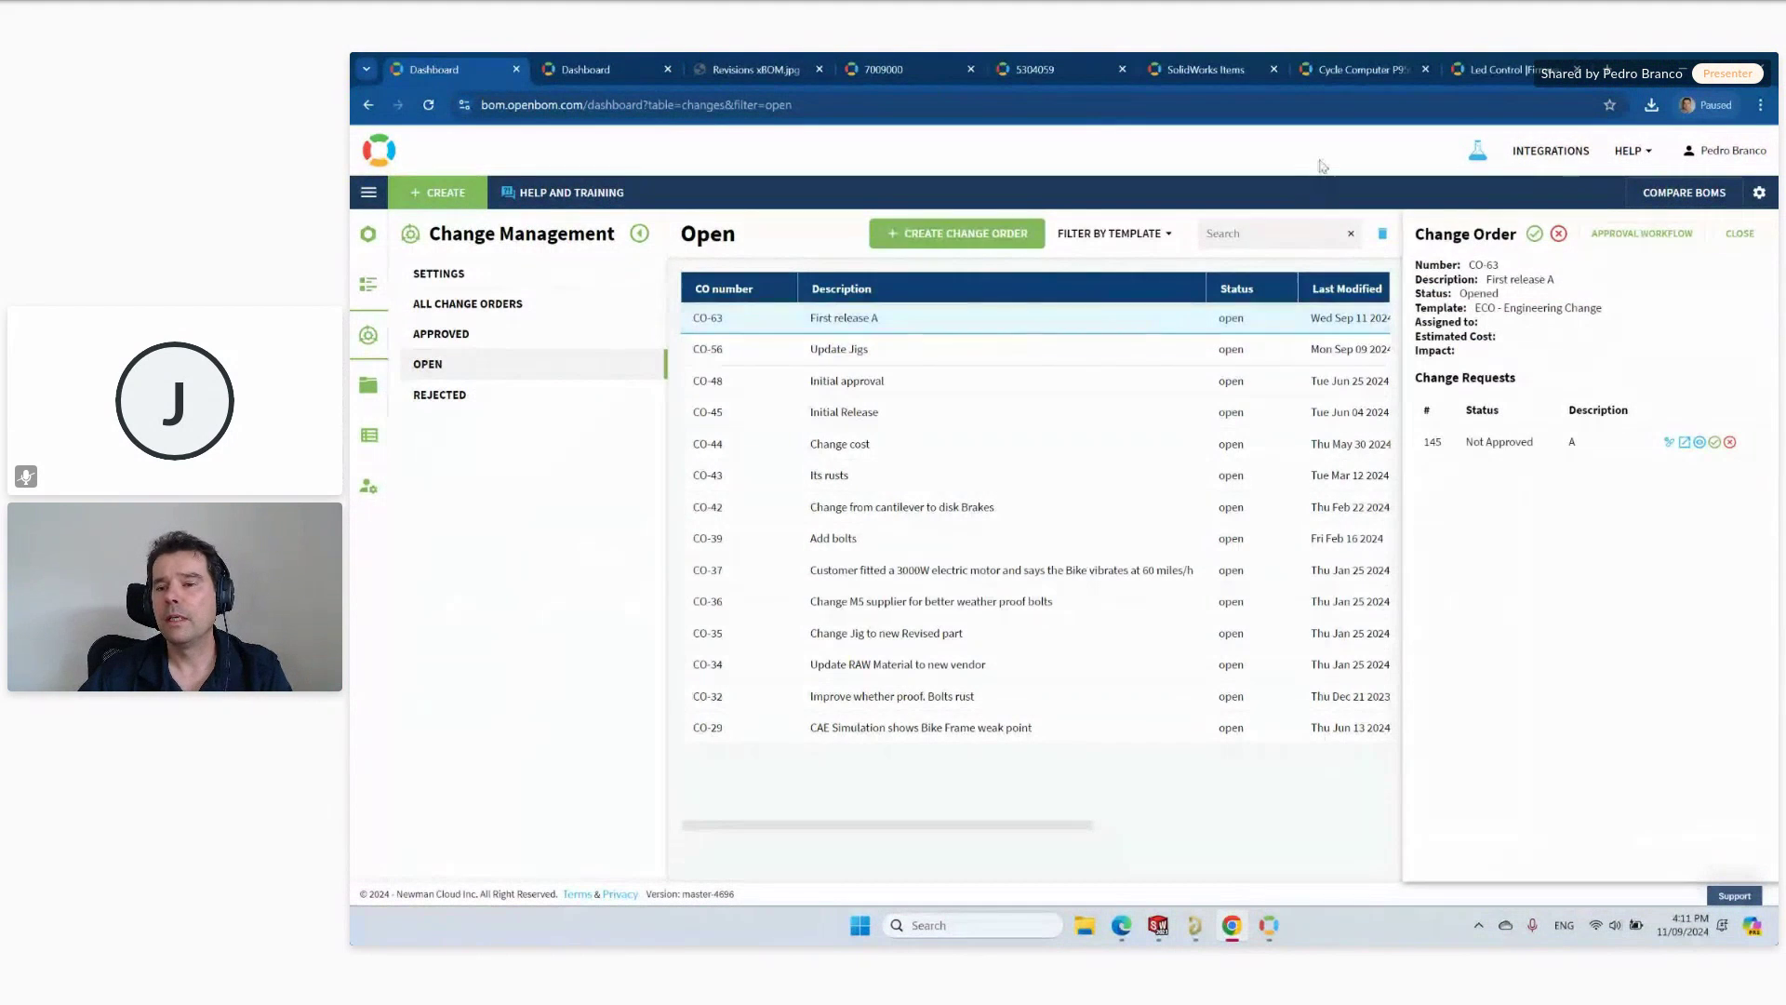
{"action": "left_click", "coordinate": [1637, 237]}
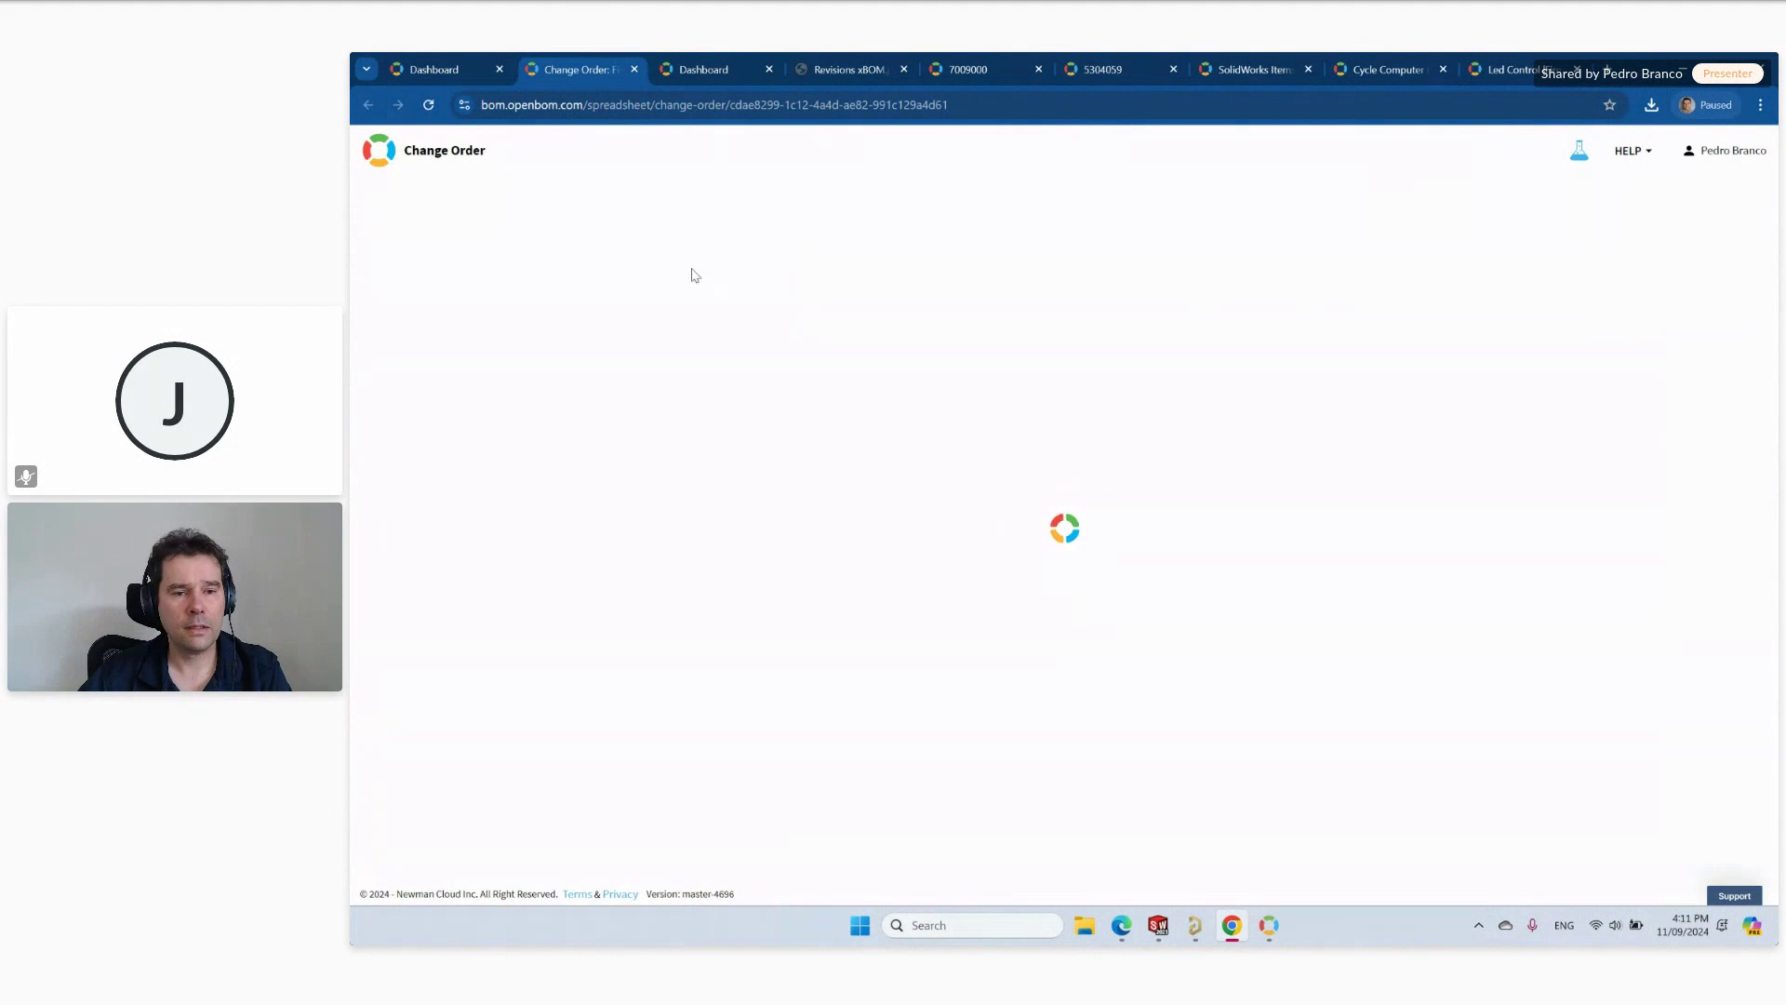
{"action": "mouse_move", "coordinate": [670, 310]}
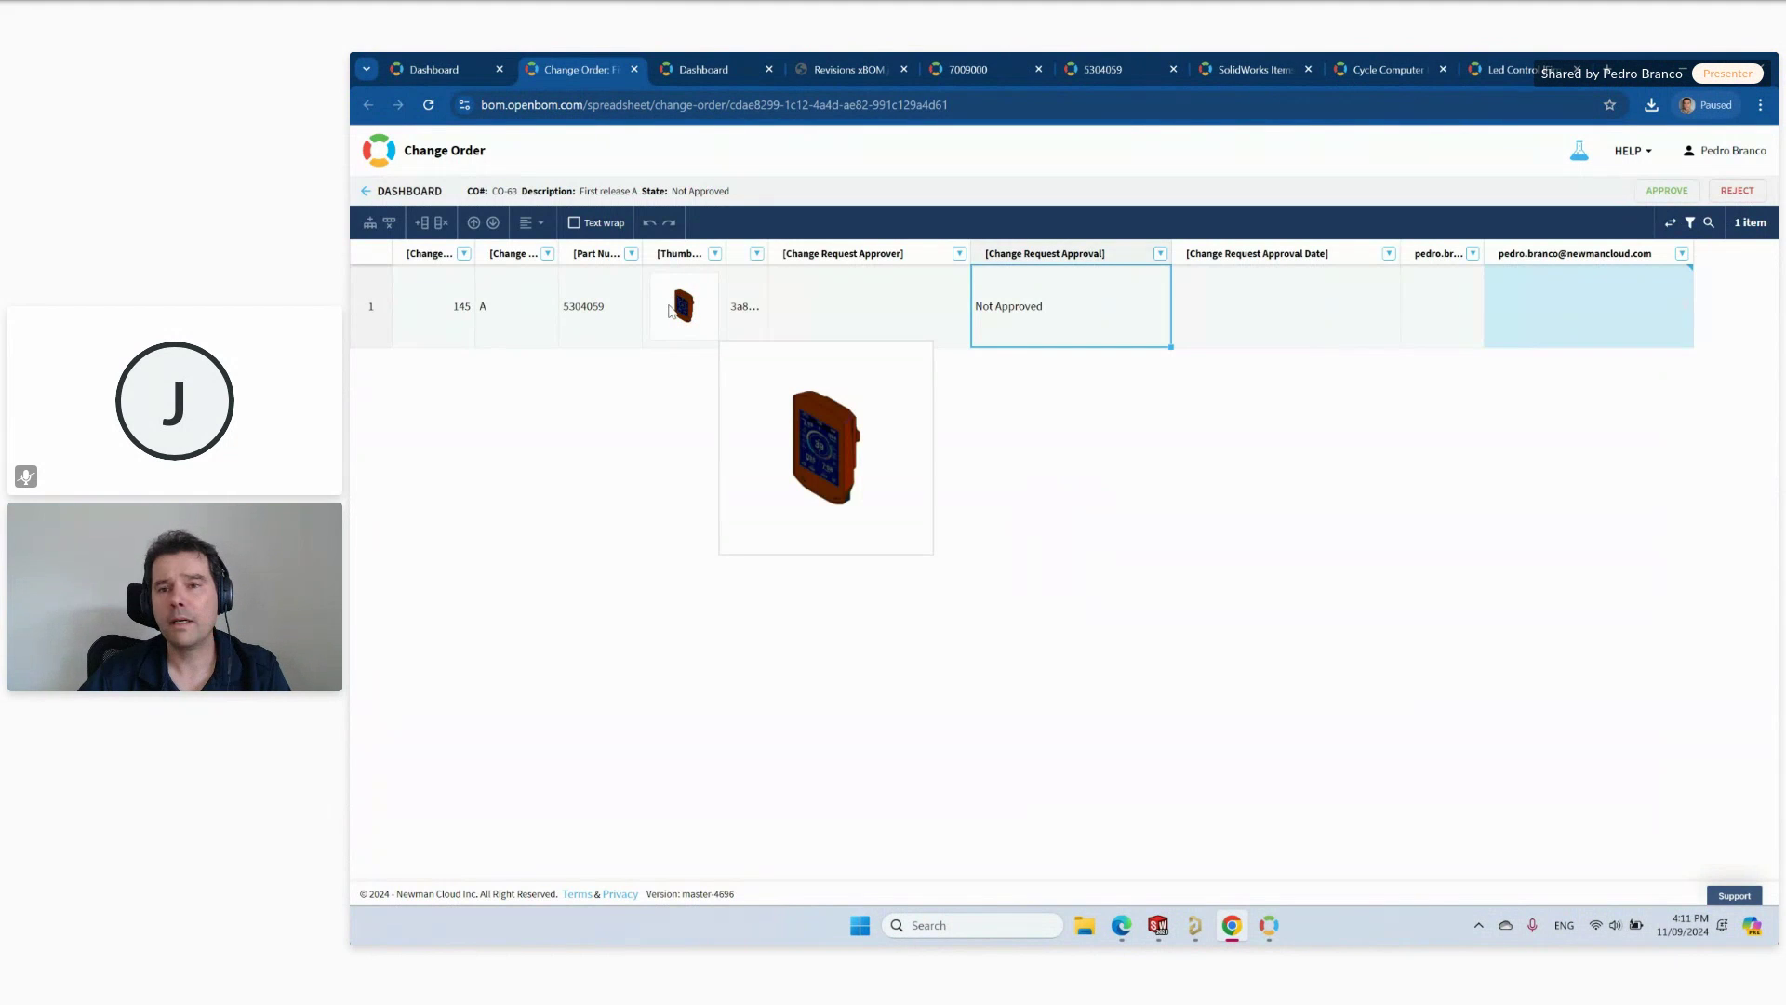
Apply the Document Approval view to the Cycle Computer P950 MBOM and check the Computer Body's drawing PDF.
{"action": "left_click", "coordinate": [1386, 69]}
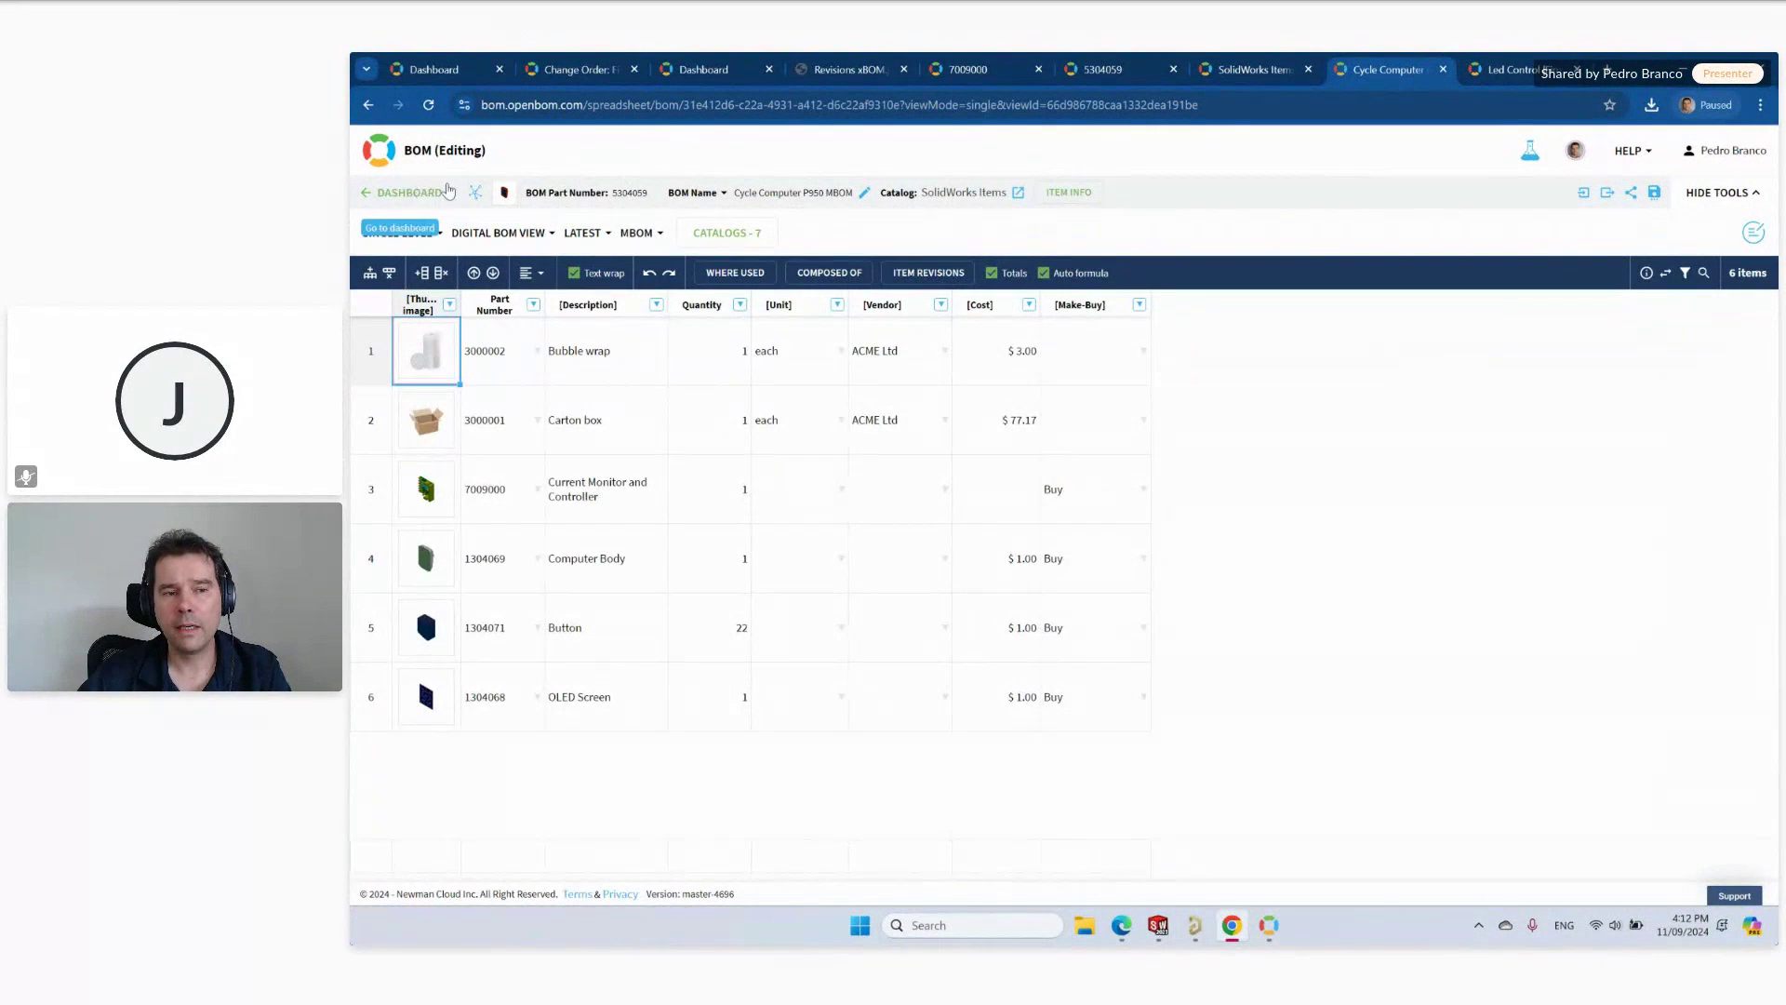
{"action": "left_click", "coordinate": [517, 236]}
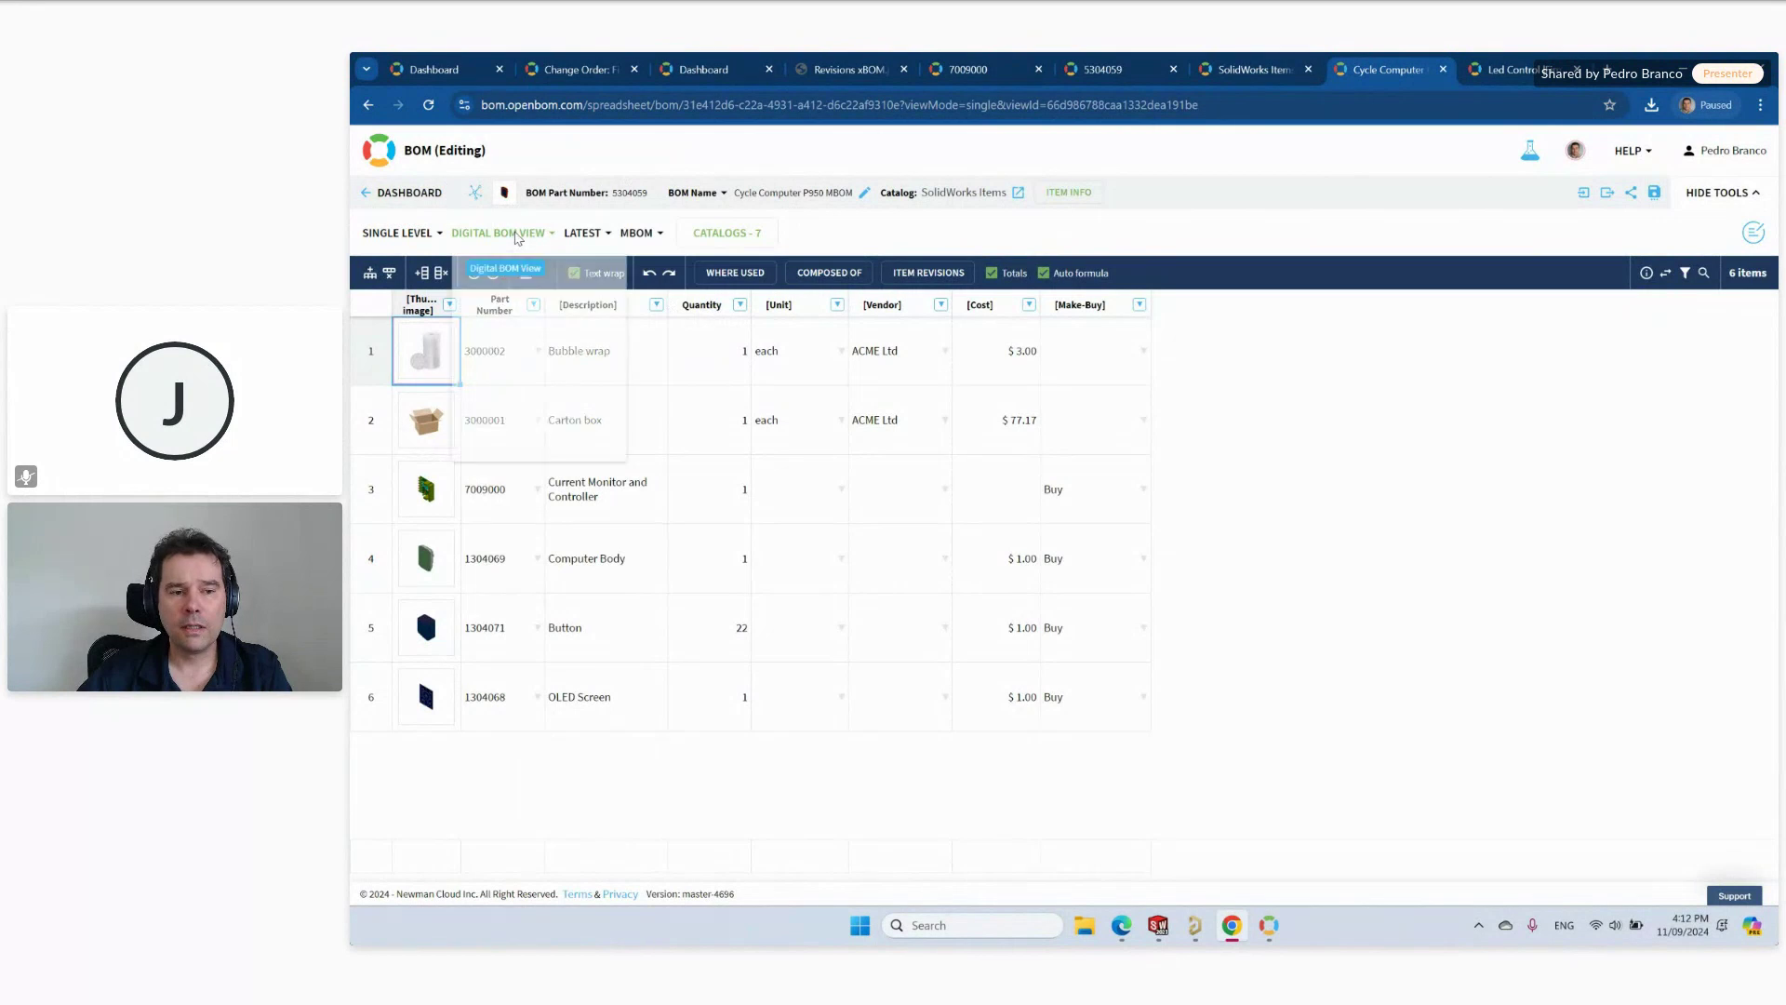
{"action": "scroll", "coordinate": [549, 498], "scroll_direction": "down", "scroll_amount": 3}
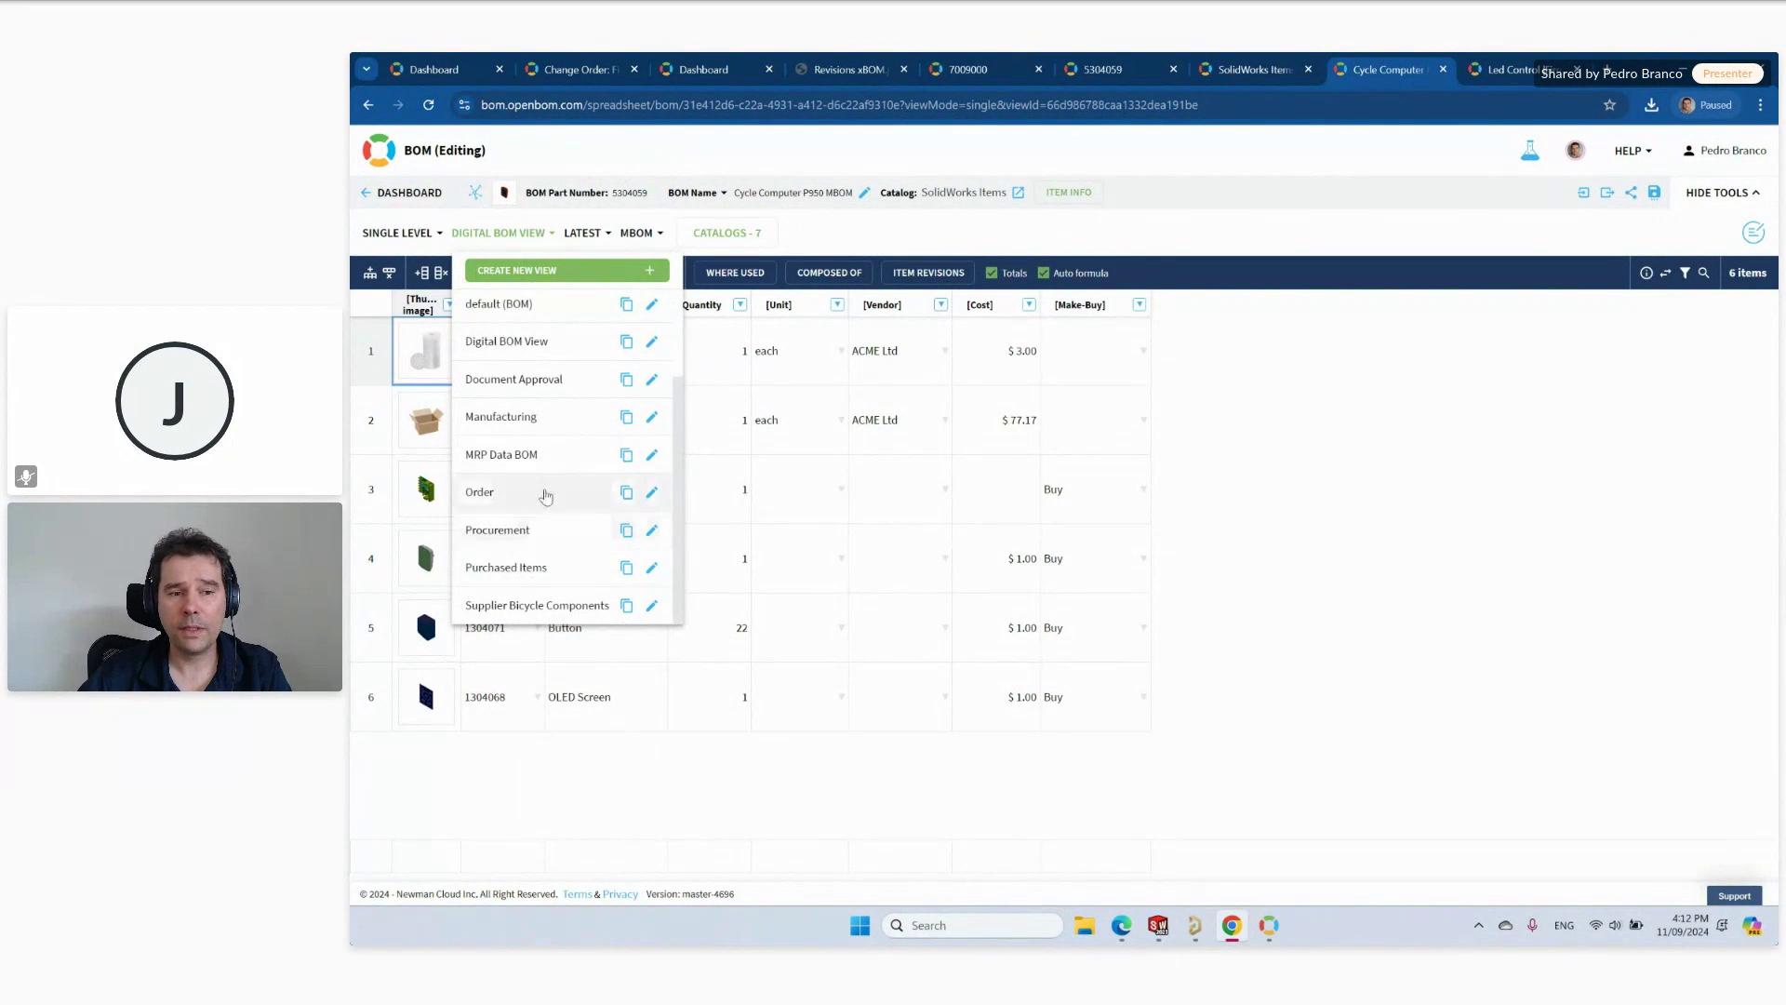
{"action": "left_click", "coordinate": [549, 389]}
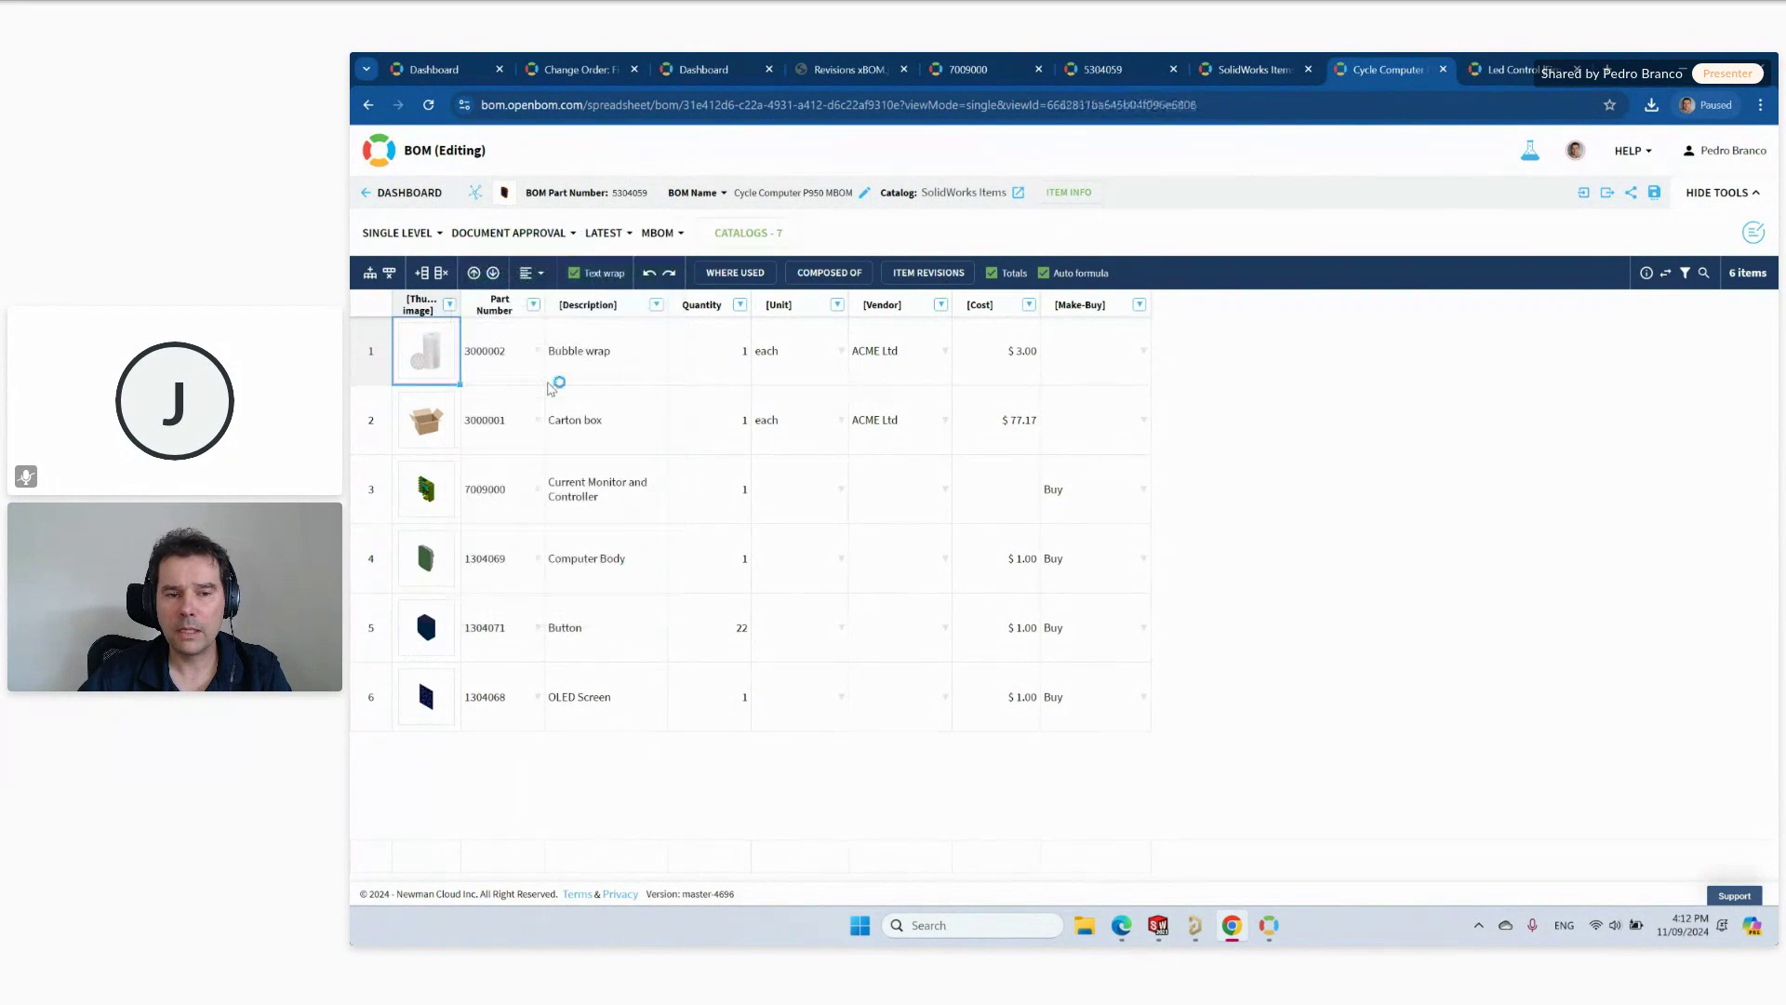
{"action": "mouse_move", "coordinate": [611, 351]}
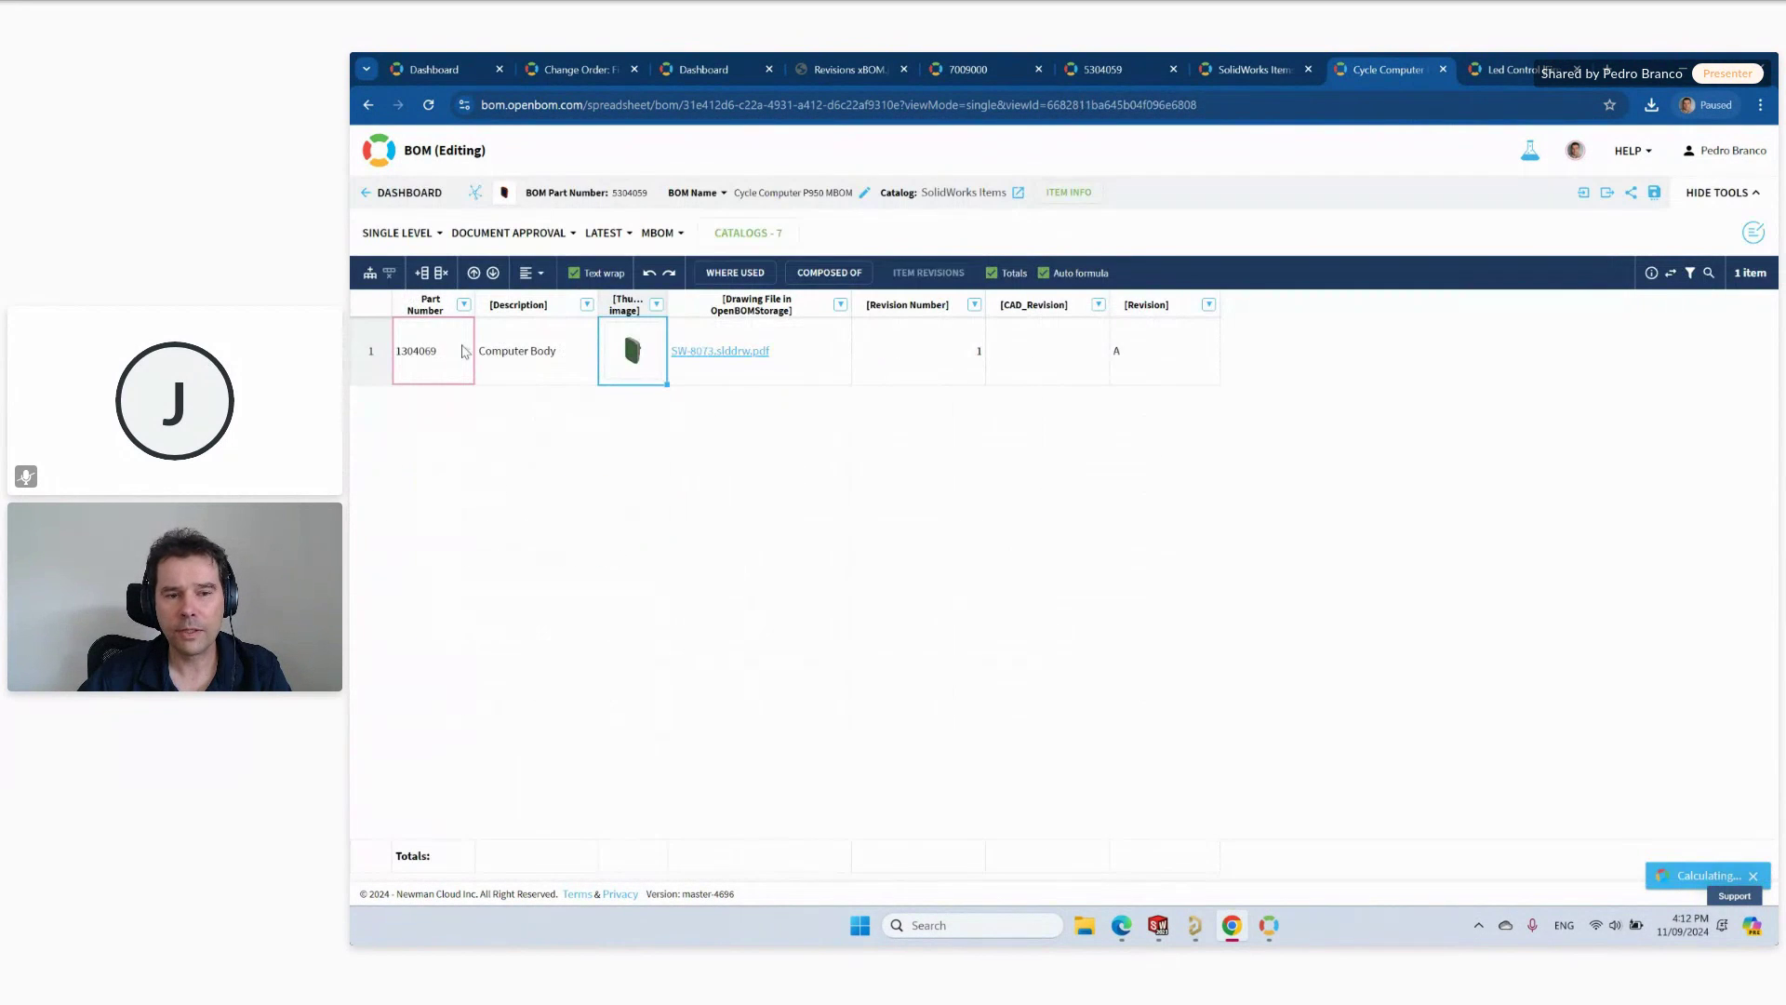
{"action": "left_click", "coordinate": [731, 352]}
{"action": "left_click", "coordinate": [731, 352]}
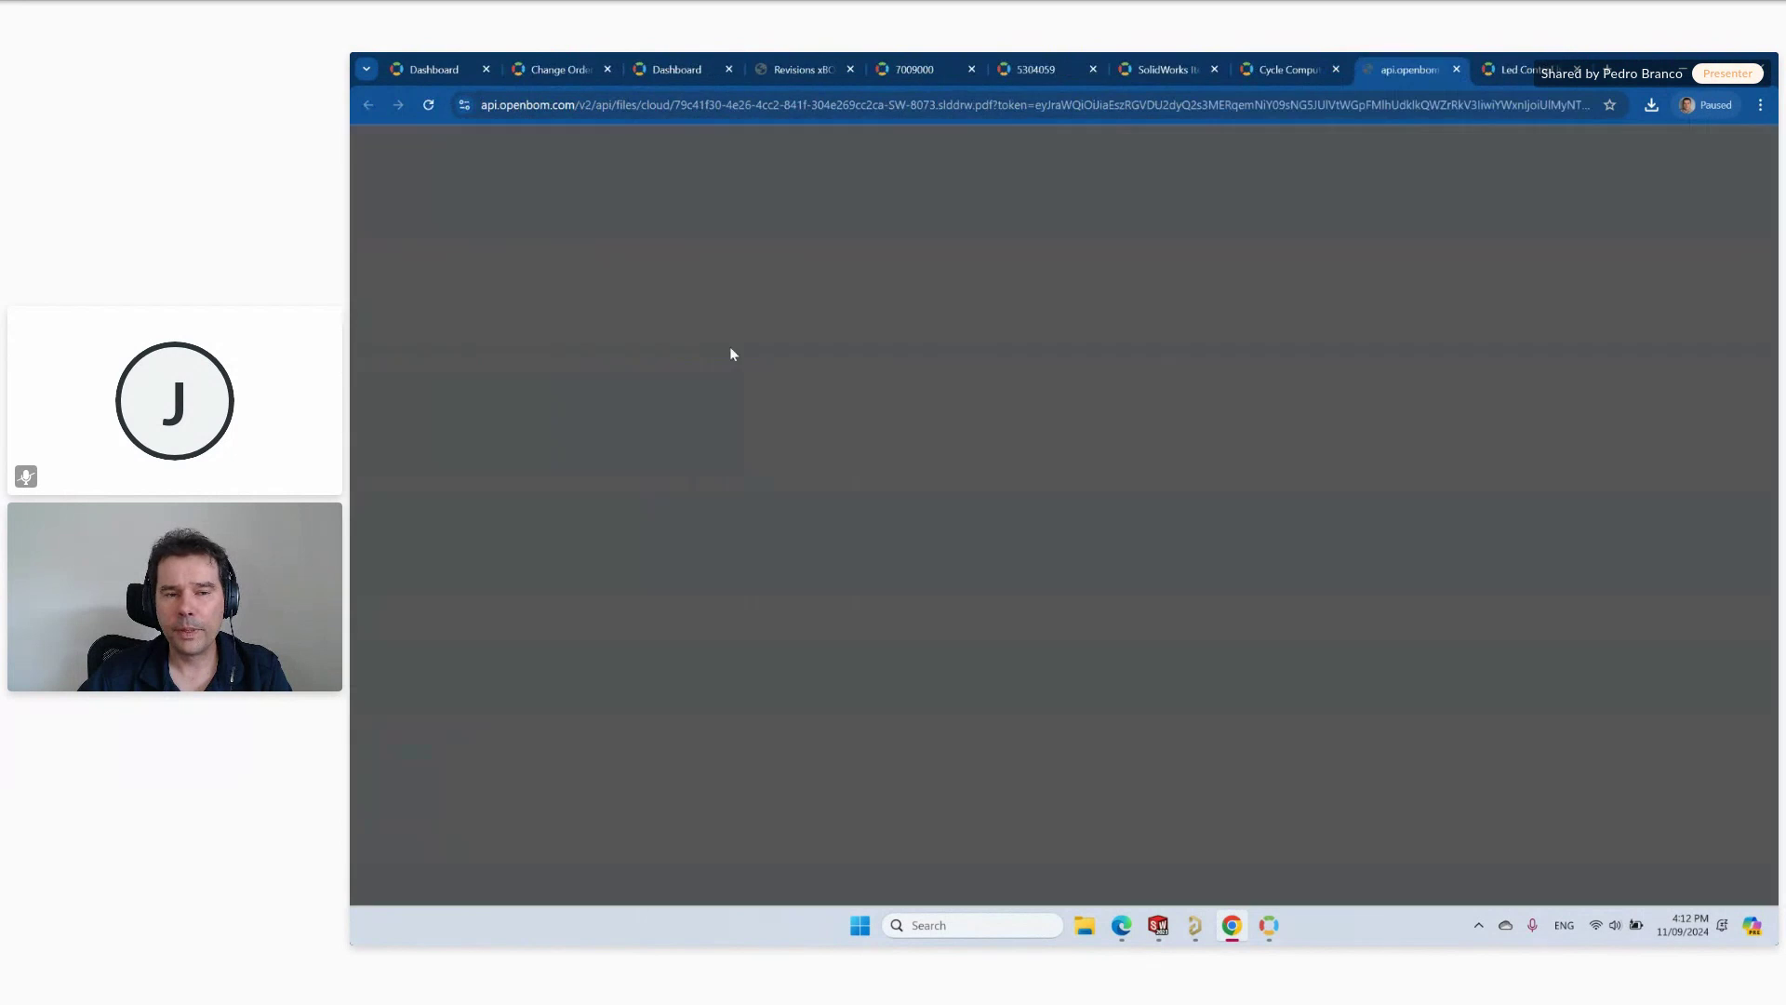
{"action": "left_click", "coordinate": [1458, 69]}
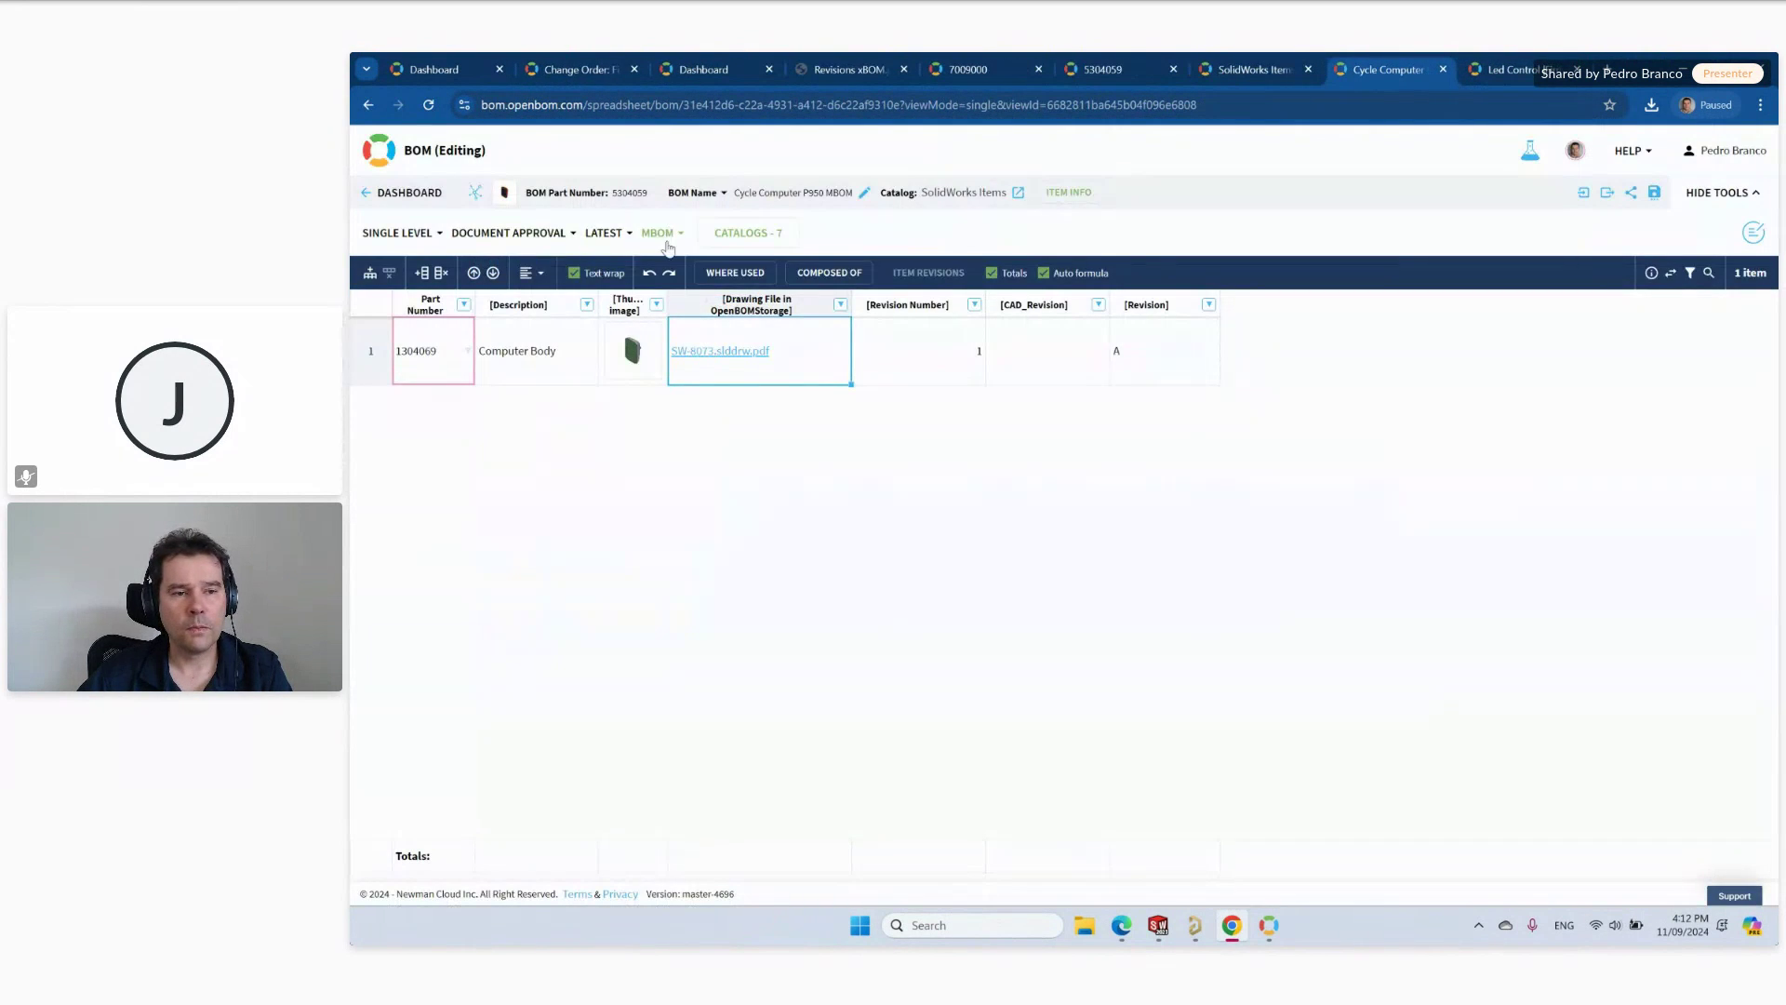
Apply the Manufacturing view to the MBOM and export it to Excel as a ZIP including the stored files.
{"action": "left_click", "coordinate": [517, 232]}
{"action": "left_click", "coordinate": [533, 537]}
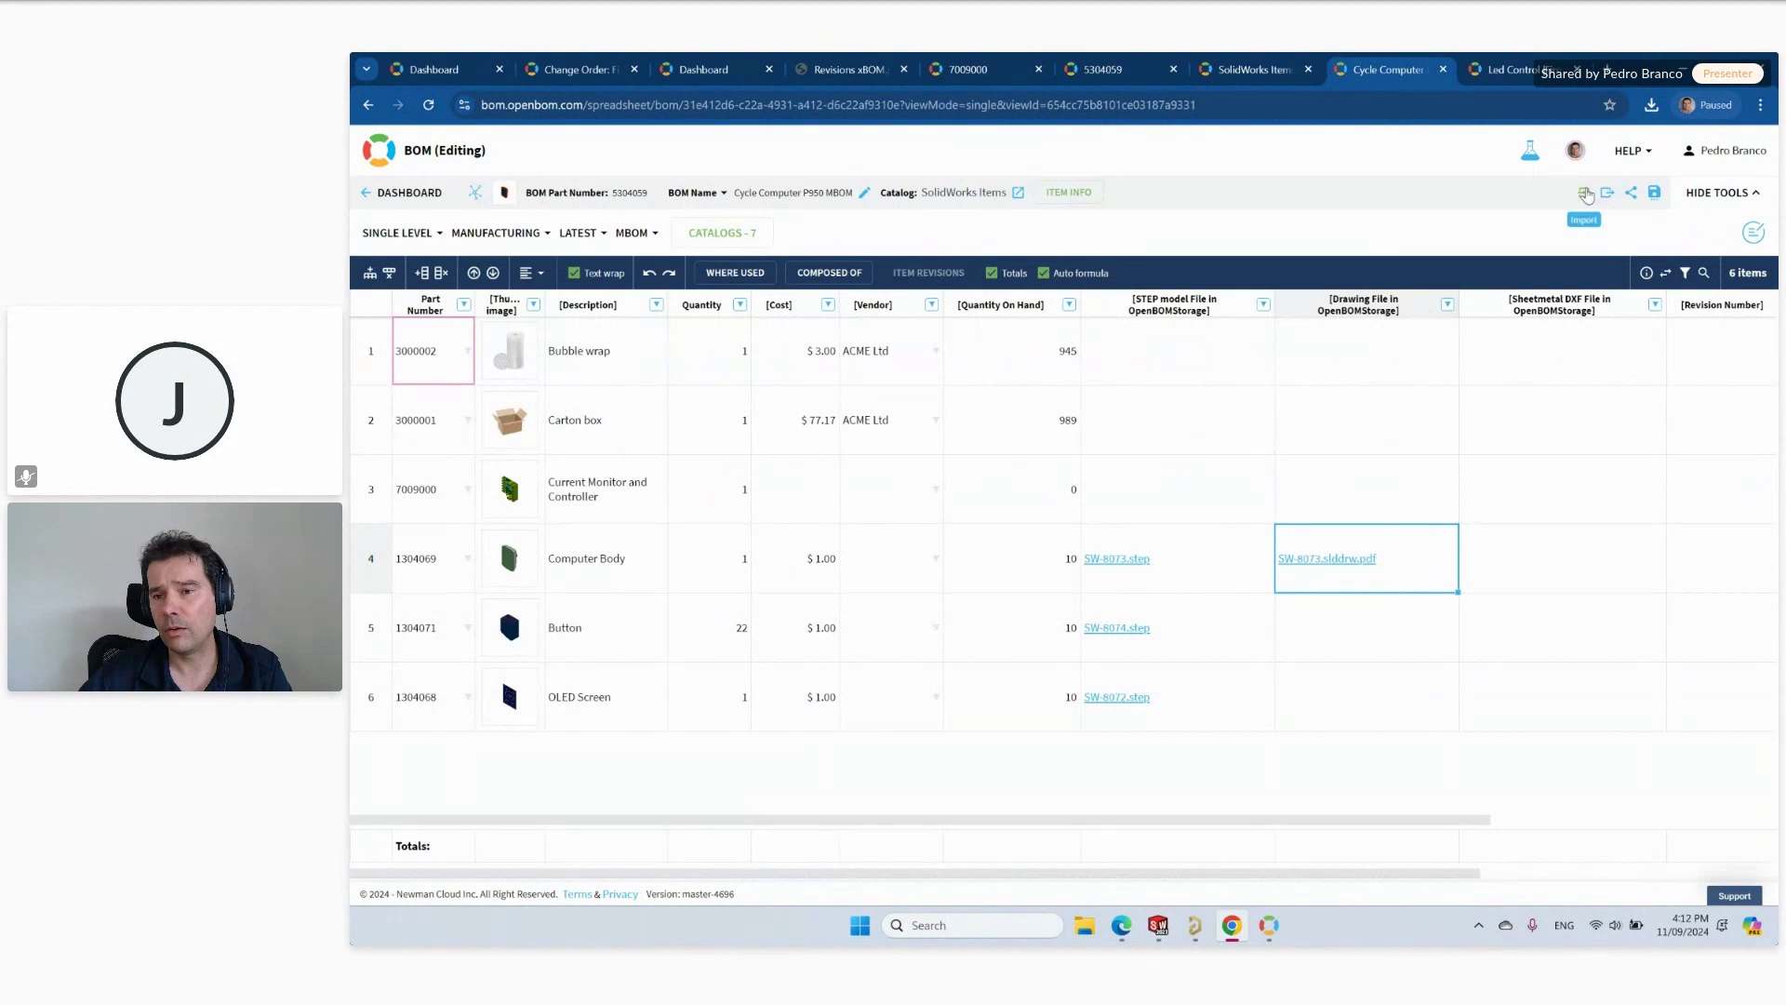
{"action": "left_click", "coordinate": [1608, 200]}
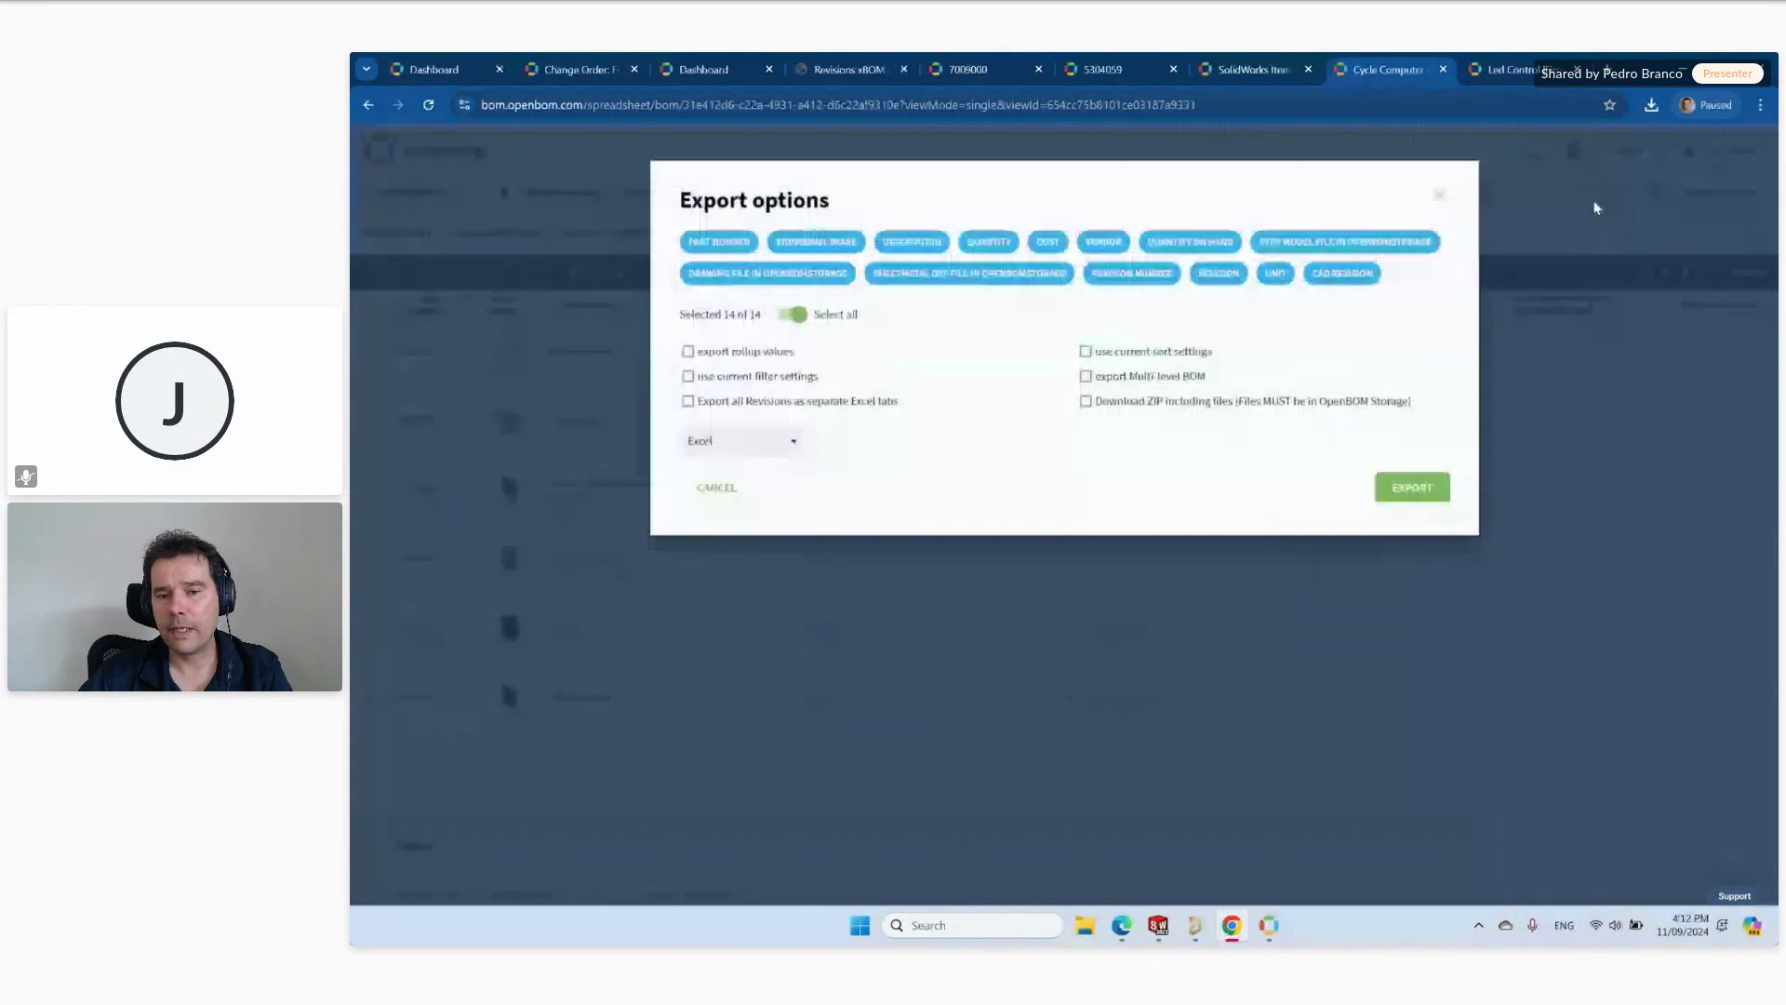
{"action": "left_click", "coordinate": [1105, 403]}
{"action": "left_click", "coordinate": [1413, 490]}
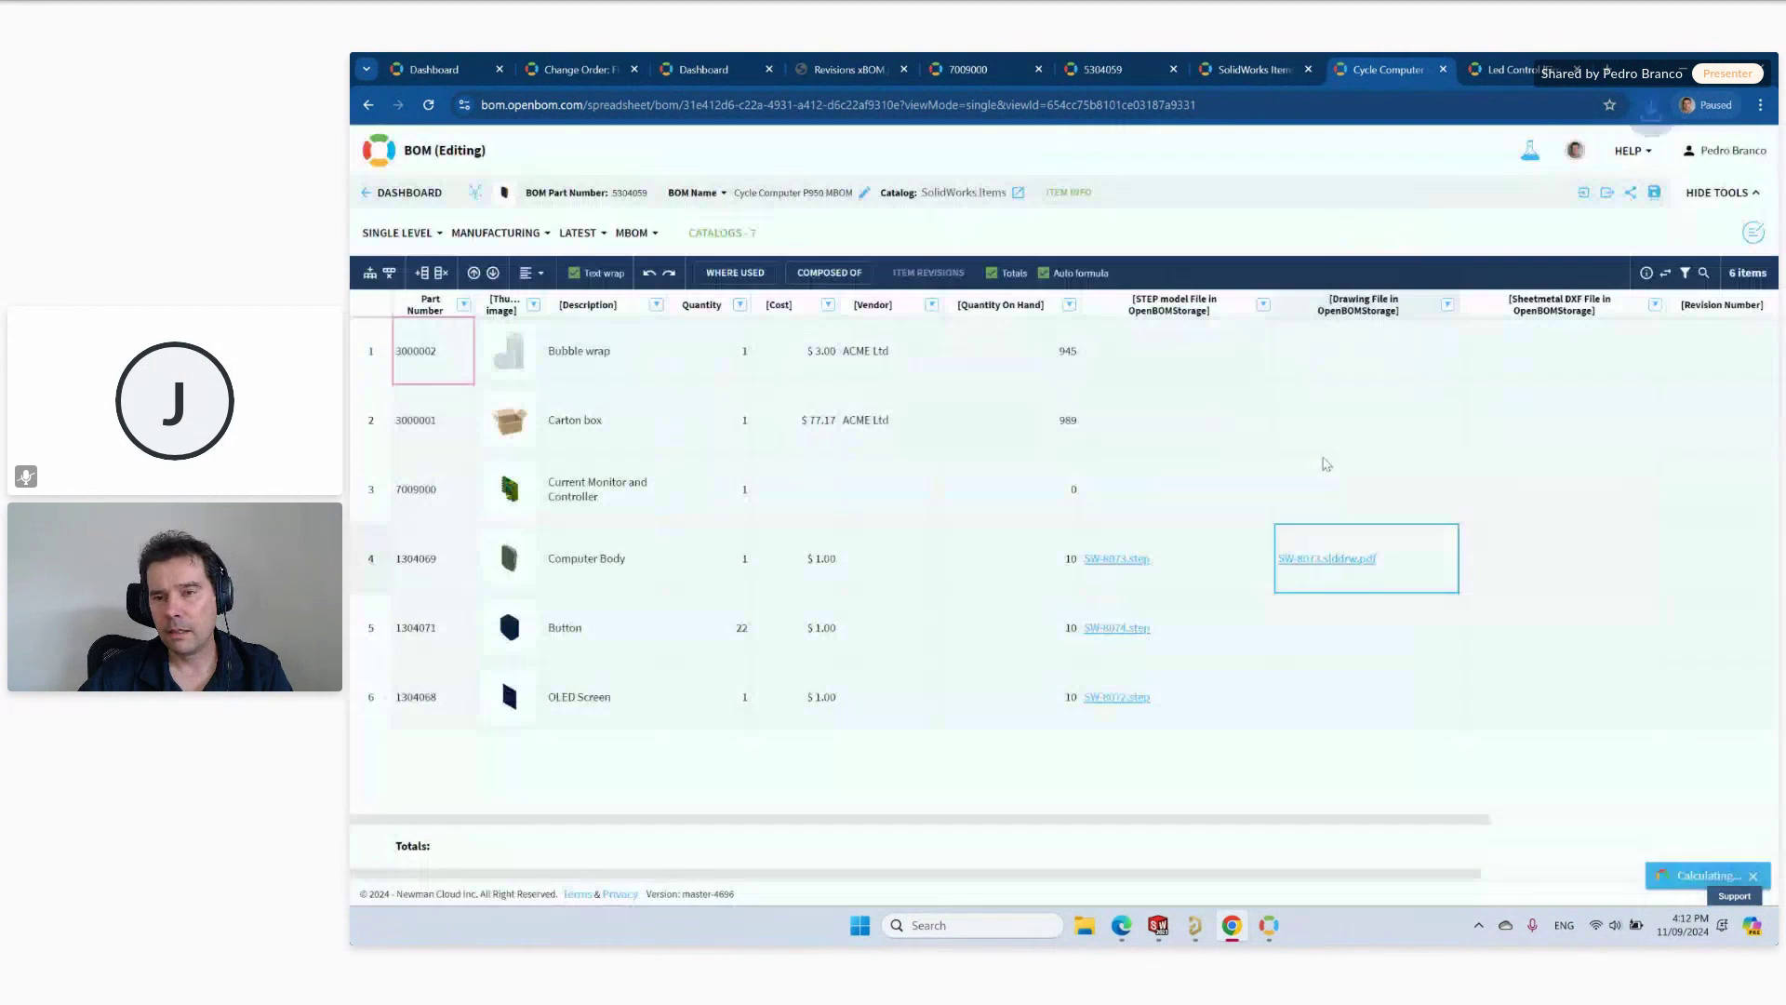
Open the exported ZIP to check the spreadsheet, PDF drawing and STEP files, and close it.
{"action": "left_click", "coordinate": [1494, 157]}
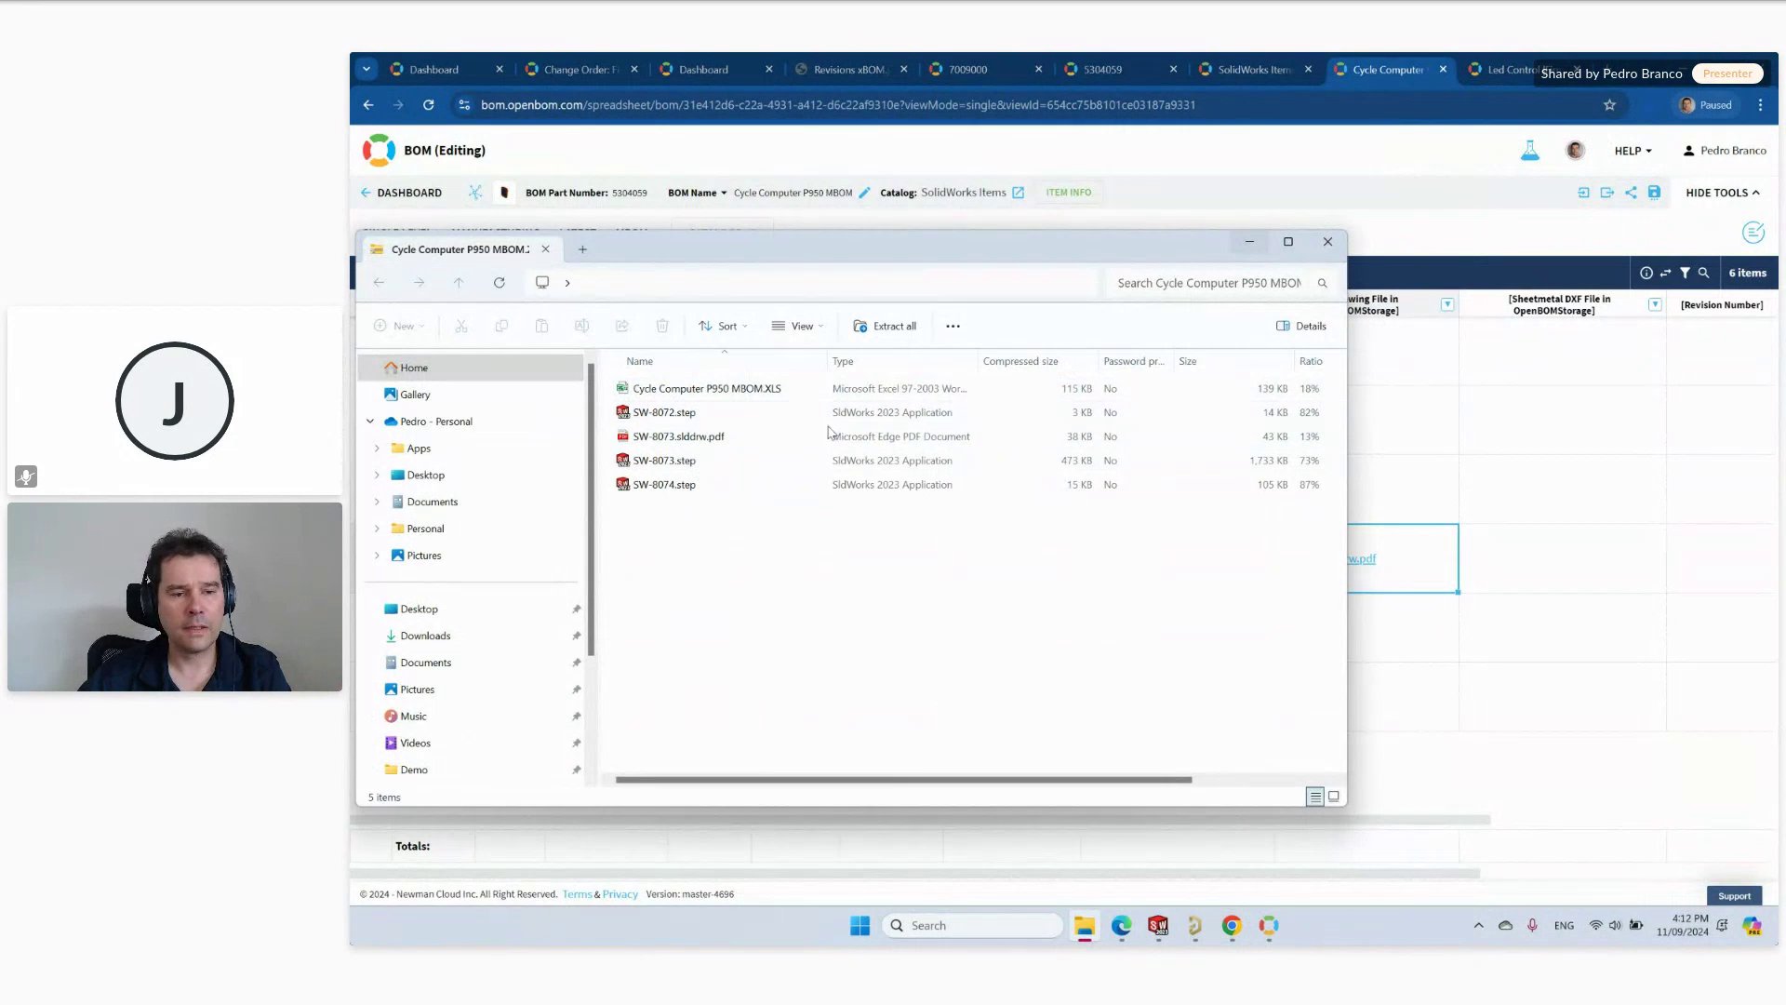
{"action": "left_click", "coordinate": [685, 439]}
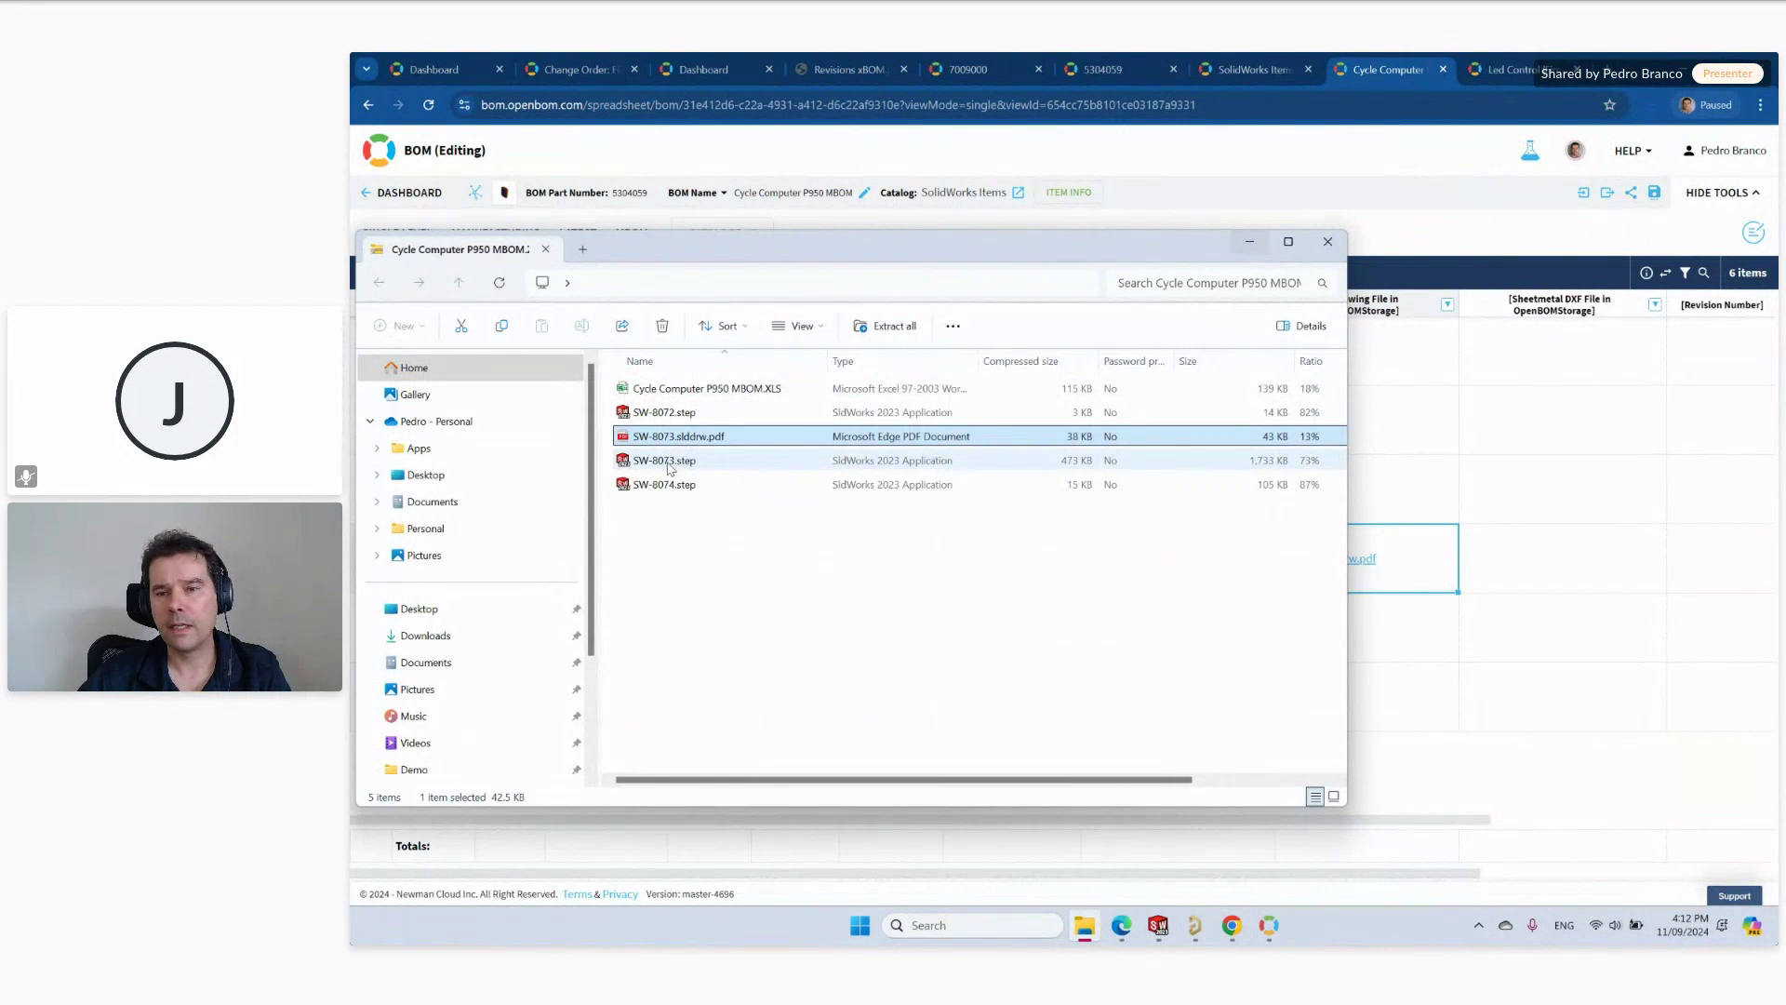
{"action": "left_click", "coordinate": [1328, 241]}
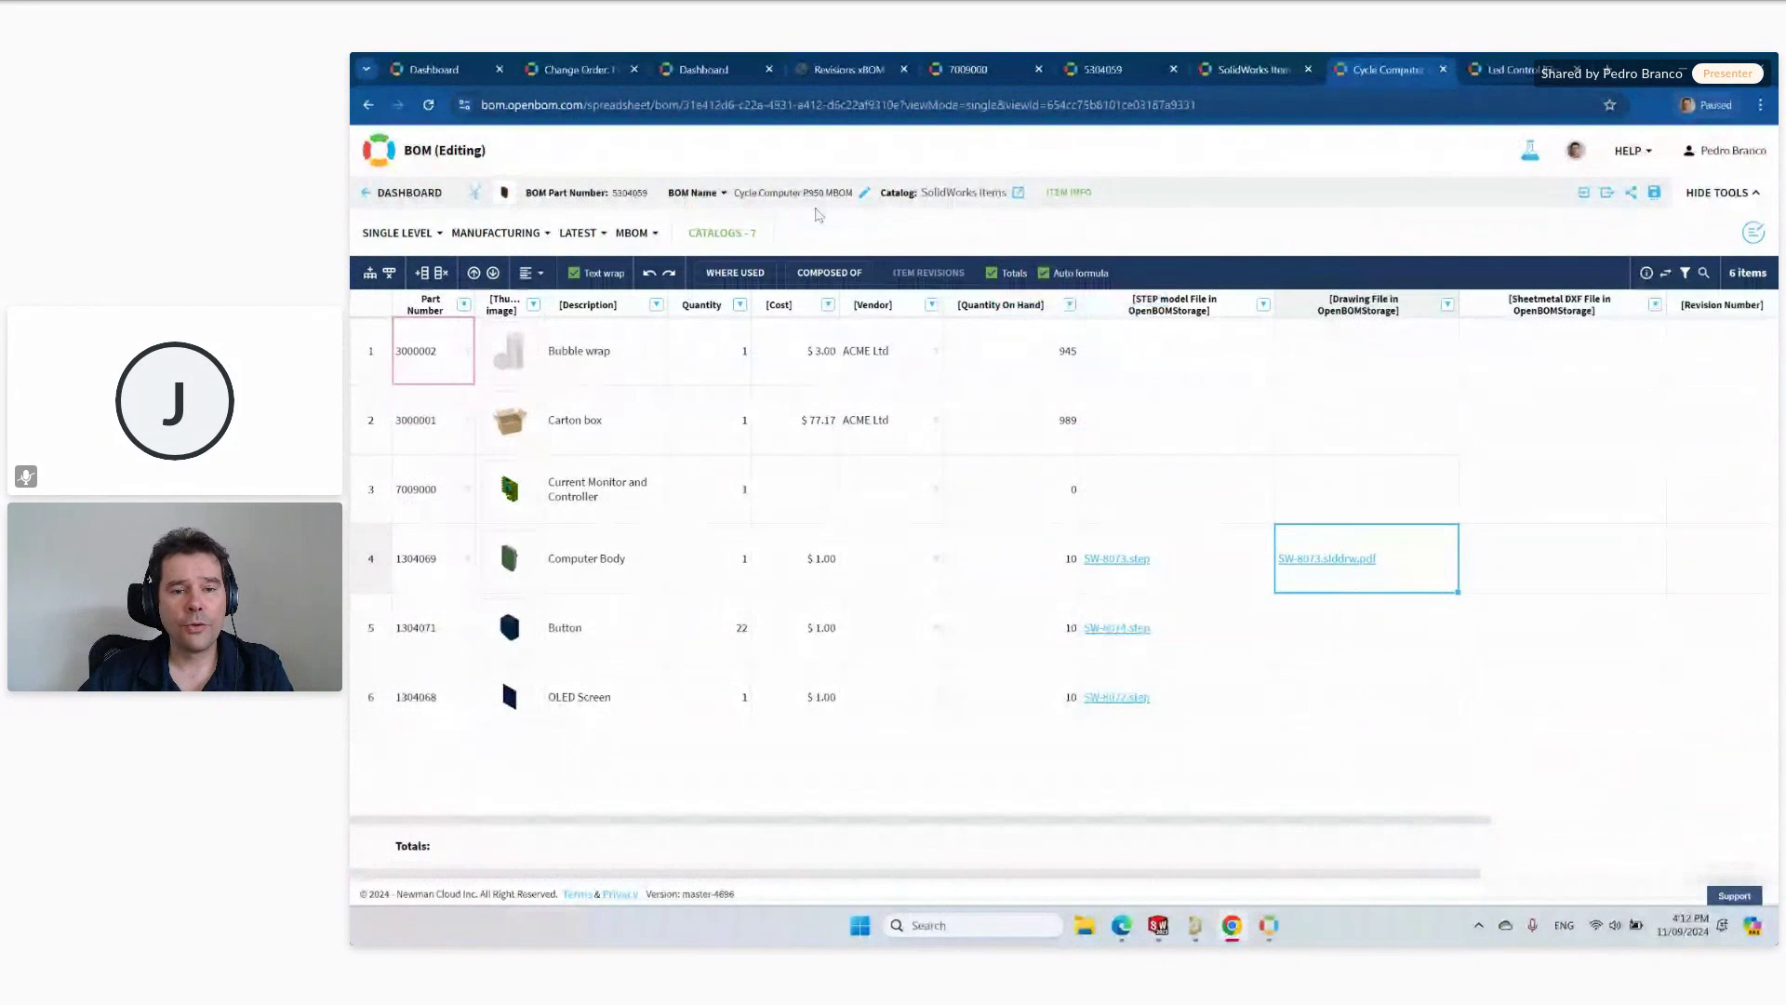
Reopen the approval workflow of the "First release A" change order and set the approver's decision for item 5304059 to Accept.
{"action": "left_click", "coordinate": [432, 72]}
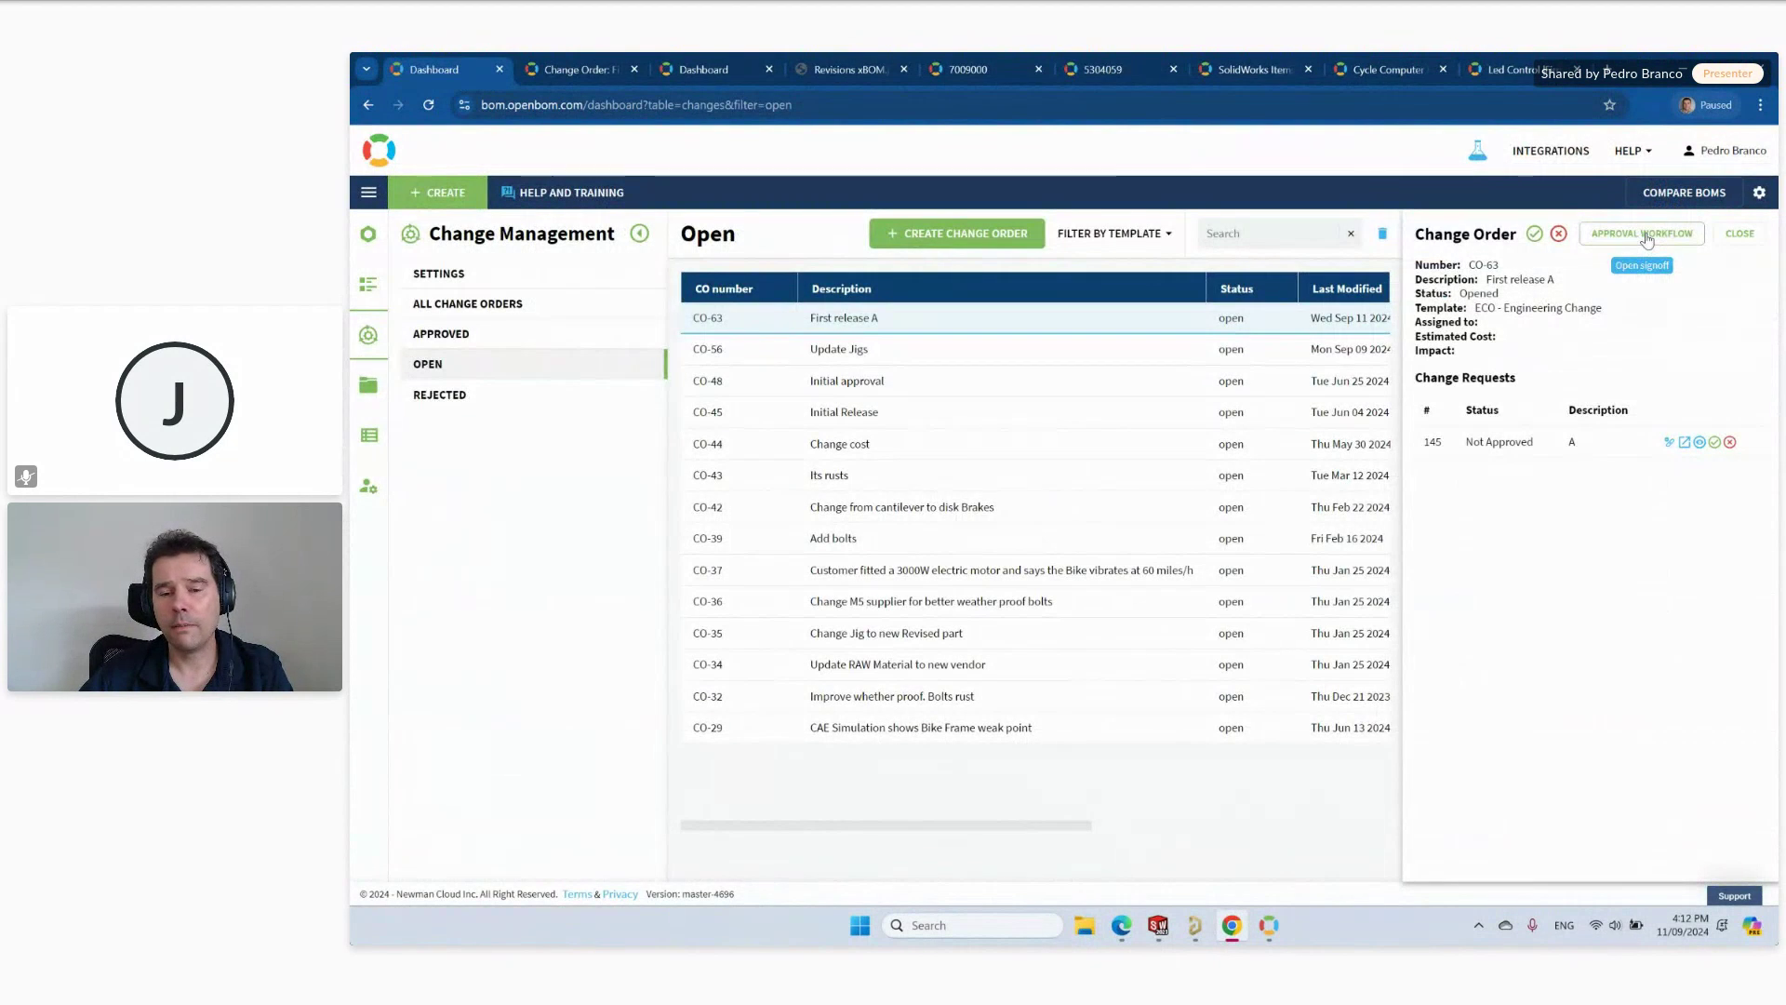
{"action": "left_click", "coordinate": [1647, 236]}
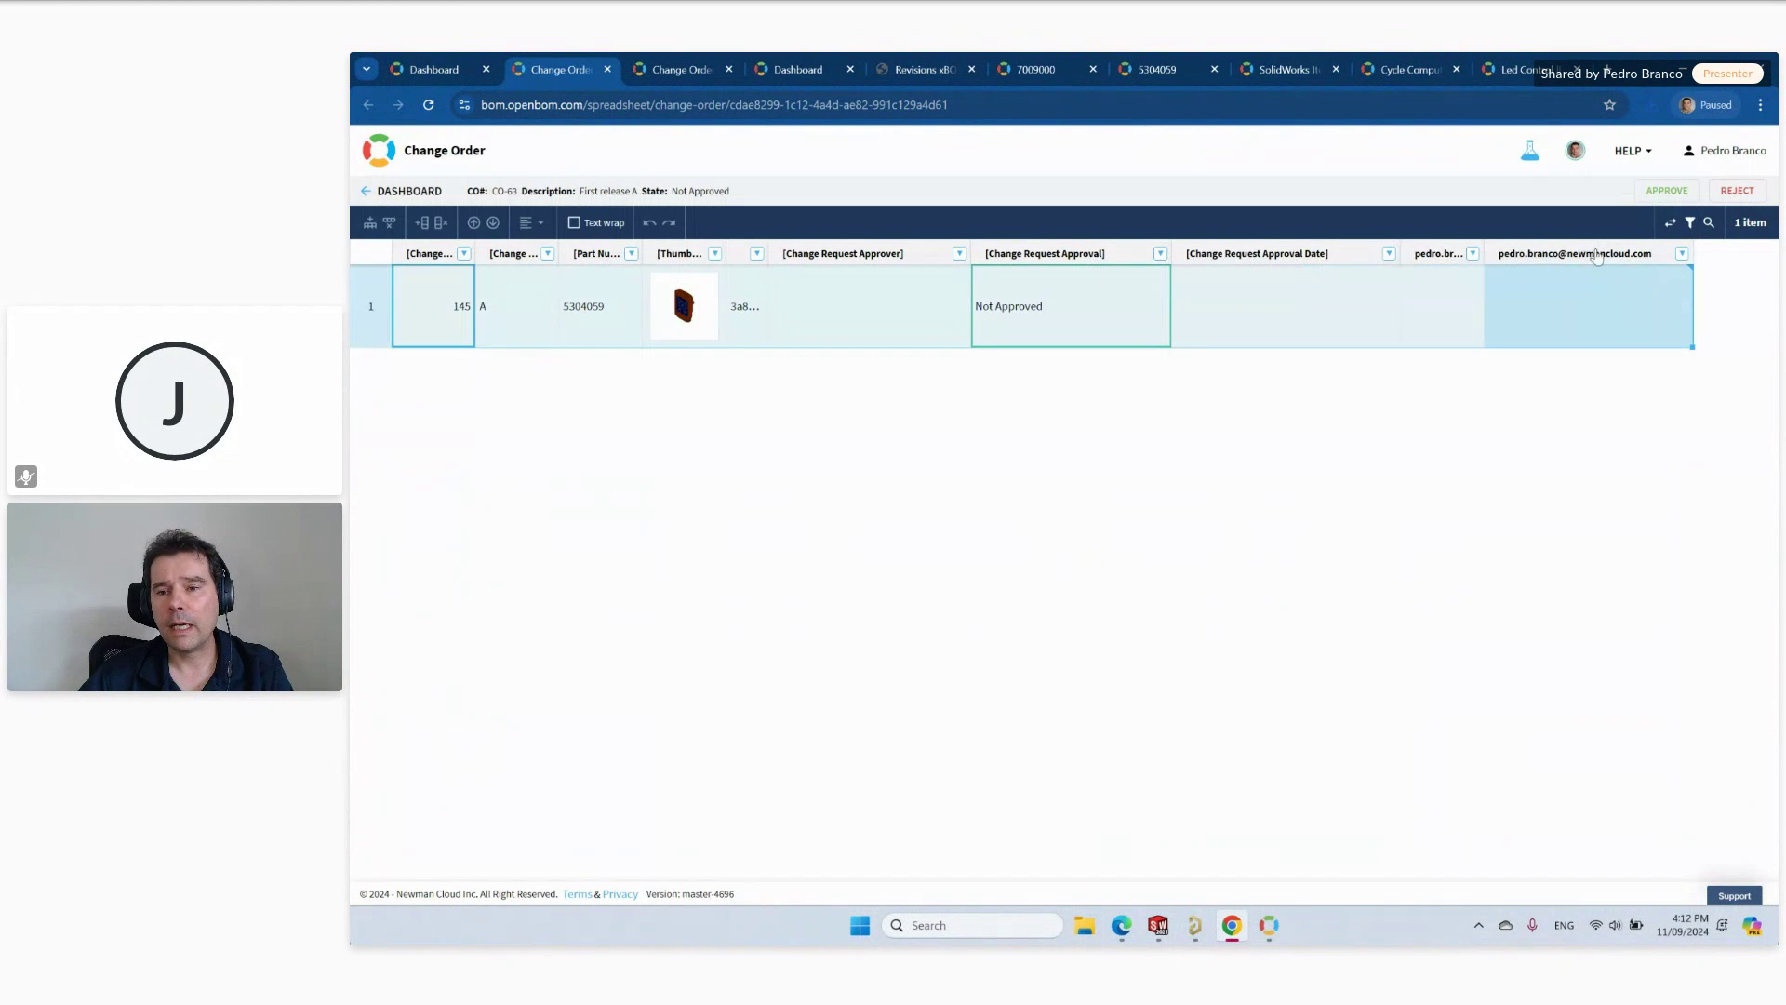
{"action": "left_click", "coordinate": [1578, 303]}
{"action": "left_click", "coordinate": [1562, 305]}
{"action": "left_click", "coordinate": [1519, 392]}
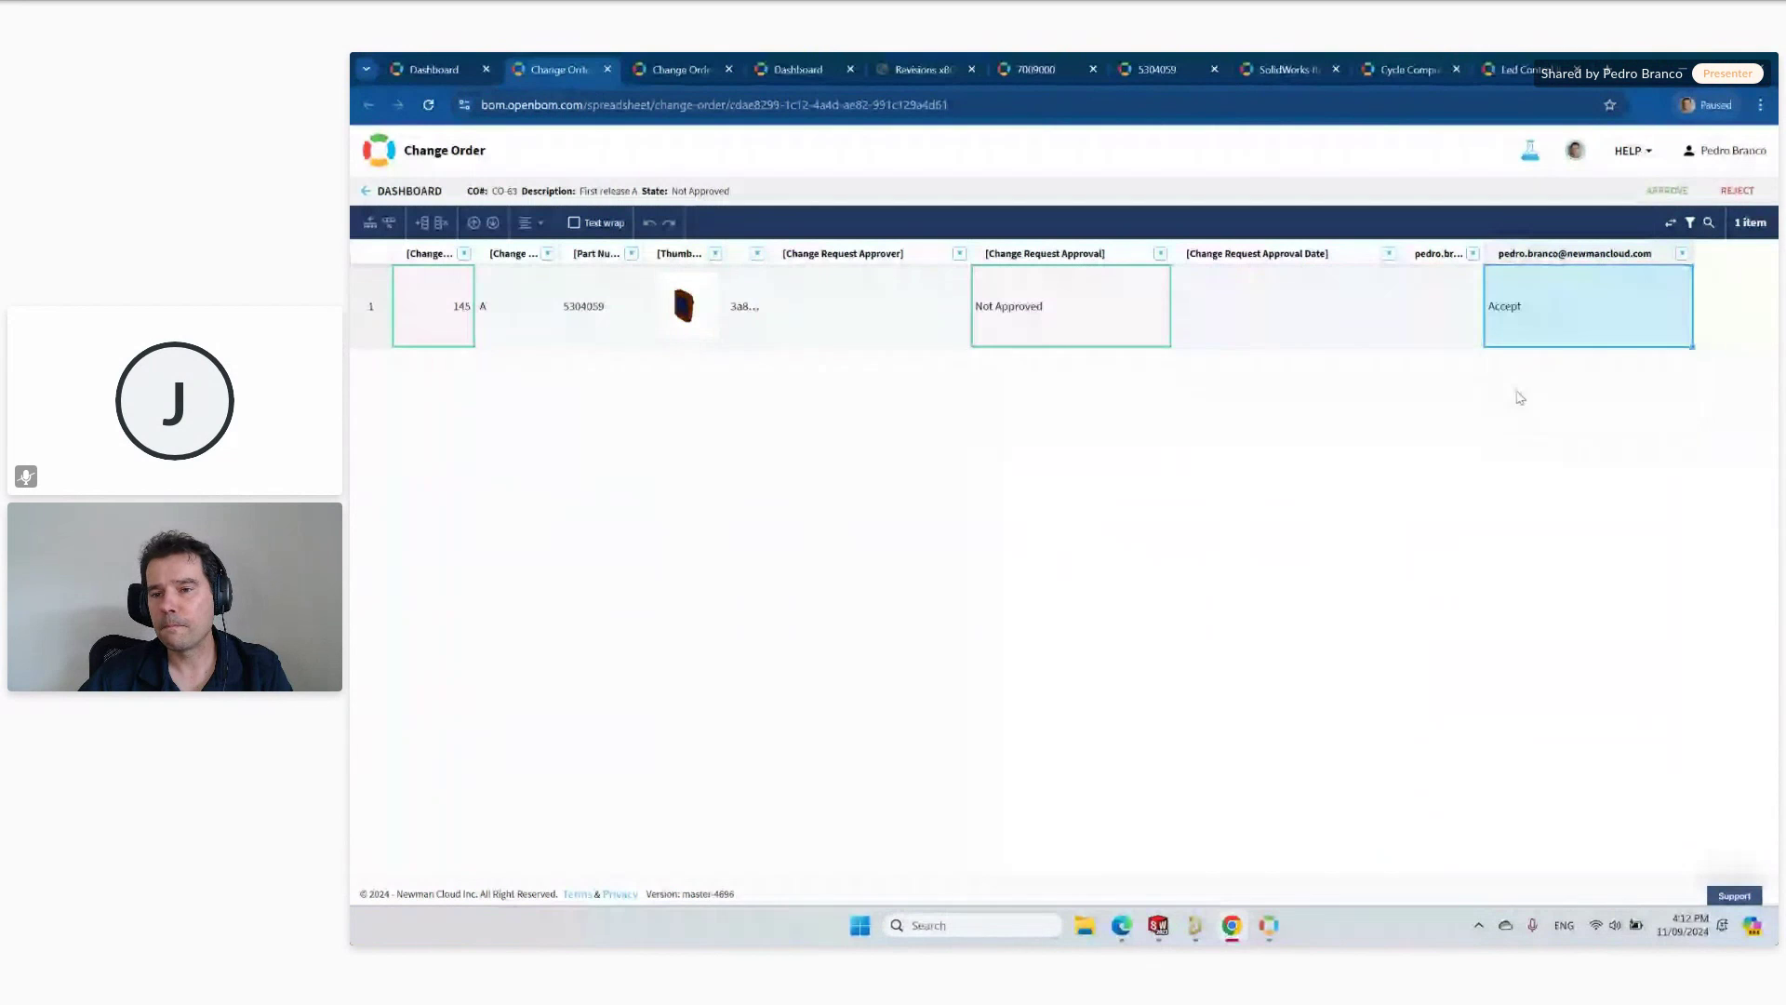
Approve the "First release A" change order.
{"action": "left_click", "coordinate": [1667, 191]}
{"action": "left_click", "coordinate": [1215, 274]}
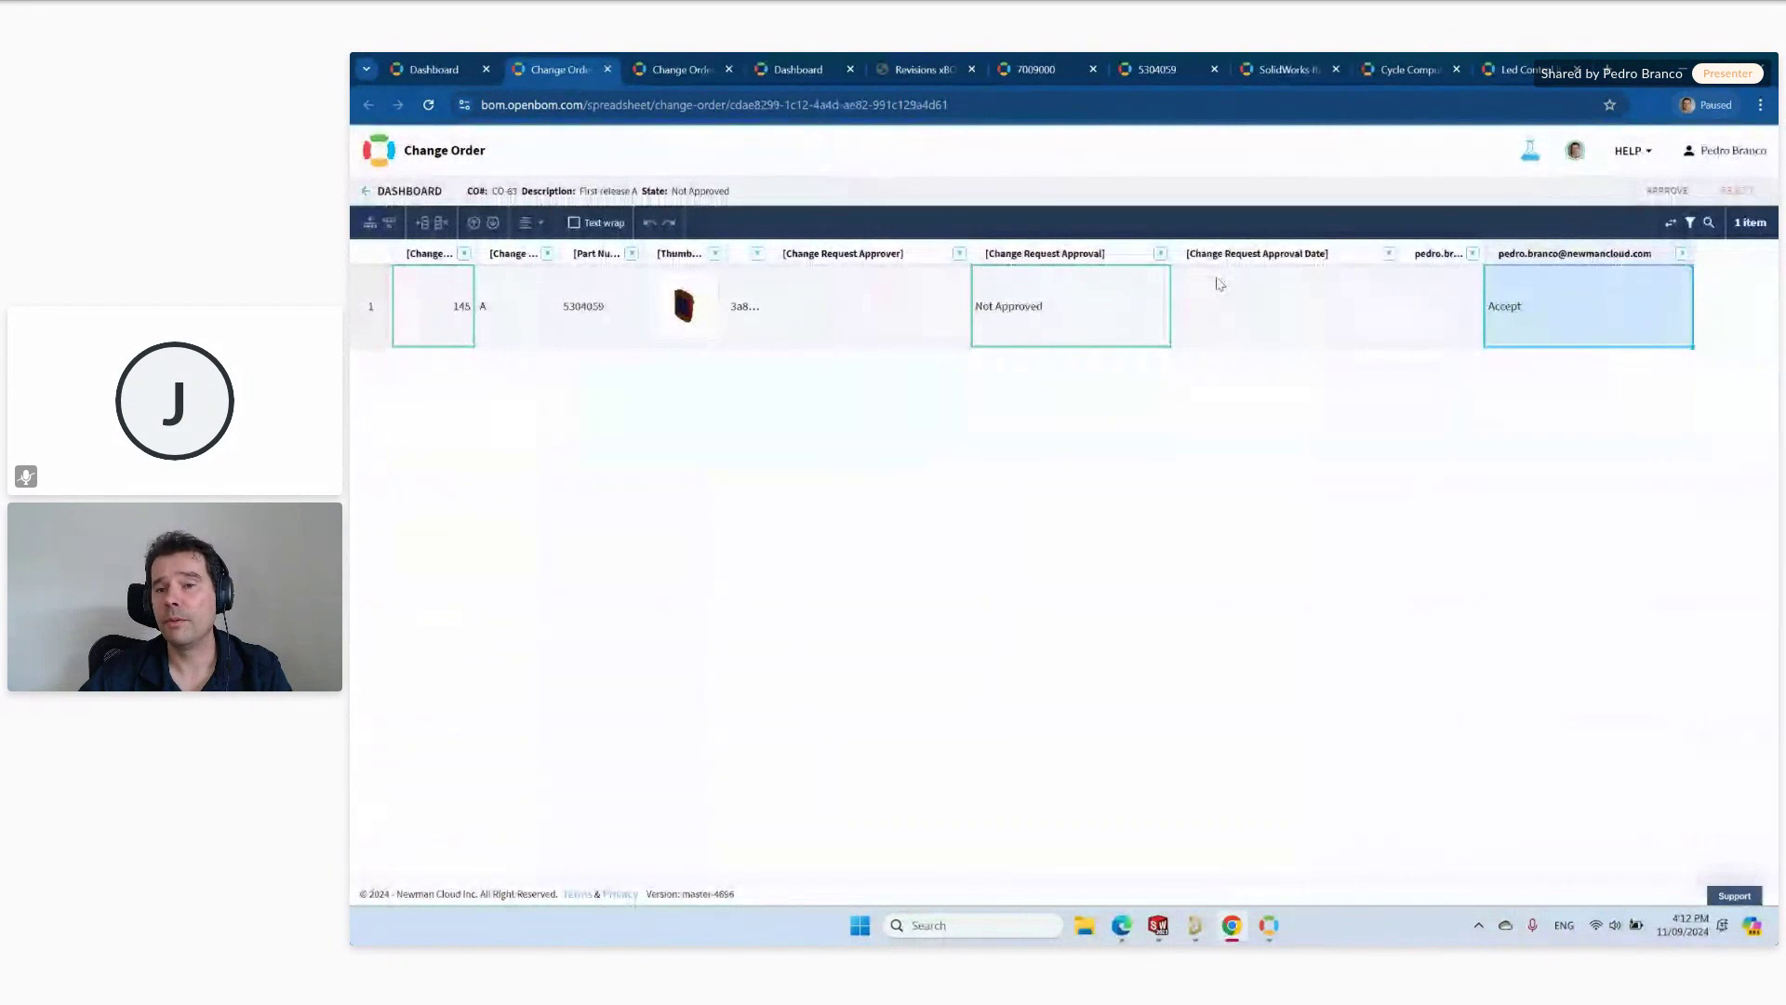
Return to the Cycle Computer P950 MBOM and show its Rev 1 A revision.
{"action": "left_click", "coordinate": [1377, 73]}
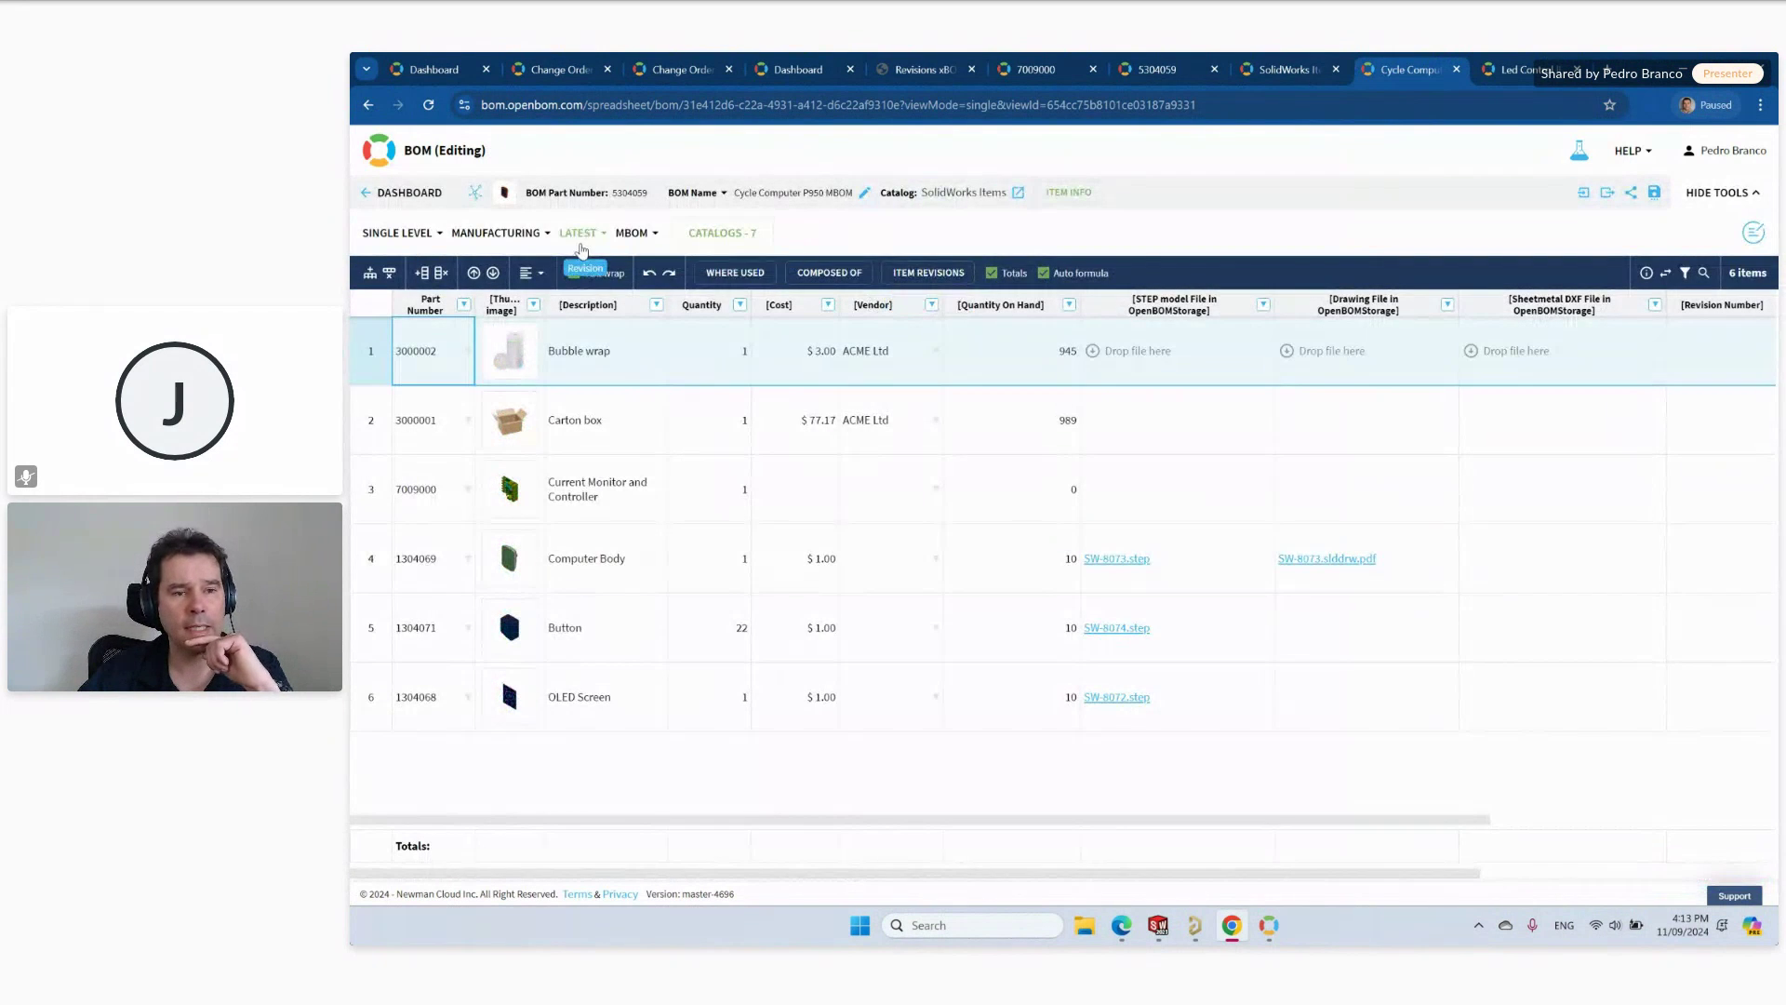
{"action": "left_click", "coordinate": [587, 234]}
{"action": "mouse_move", "coordinate": [616, 279]}
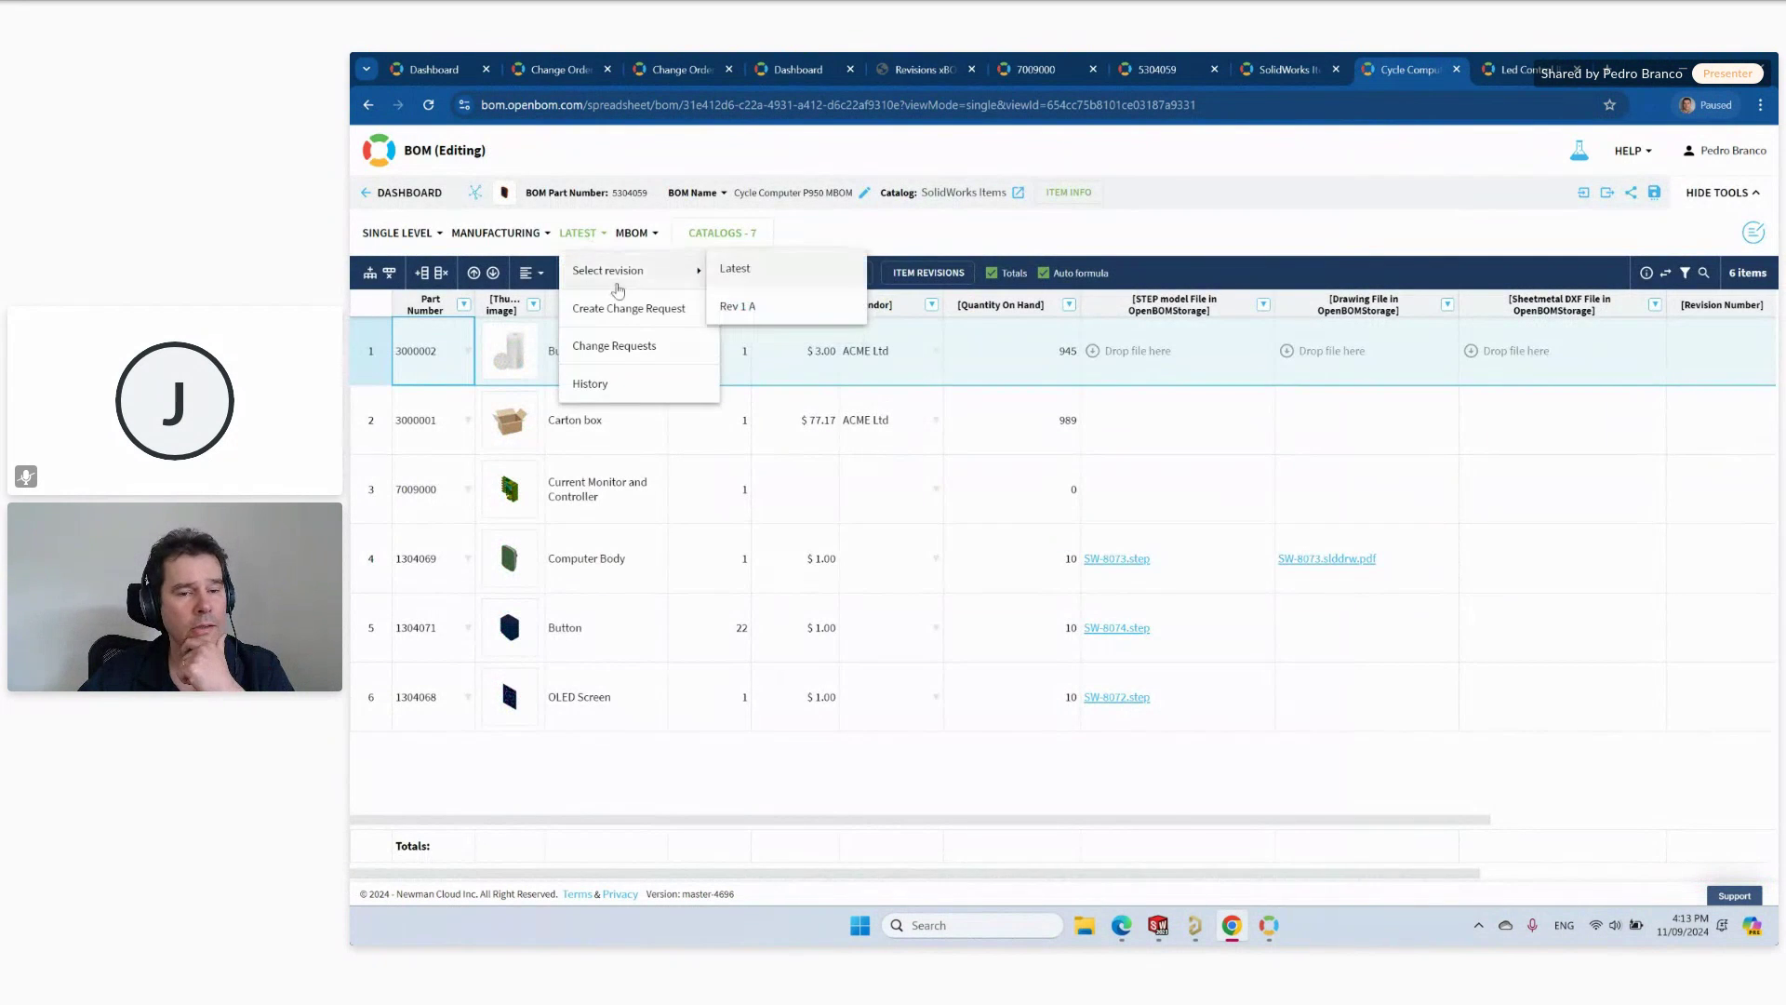
{"action": "left_click", "coordinate": [738, 306]}
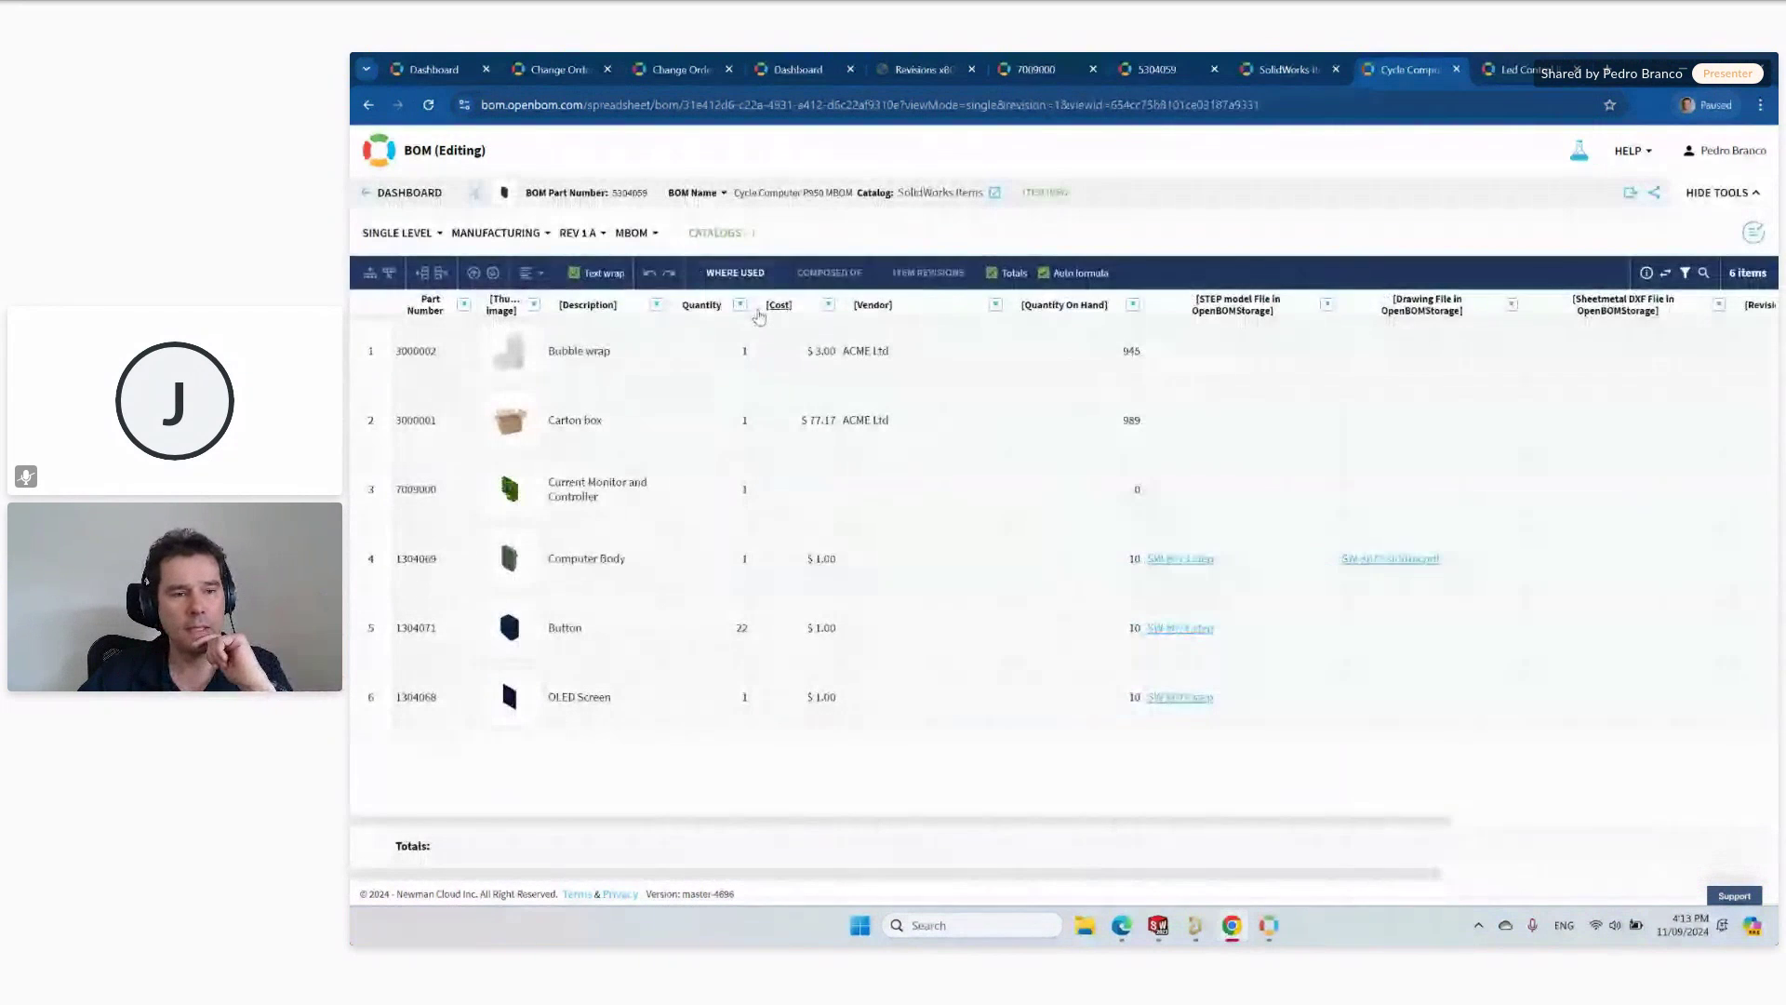
Switch from the MBOM to item 5304059's BOM at Rev 1 A, shown in the Manufacturing view, and preview its thumbnail.
{"action": "left_click", "coordinate": [638, 234]}
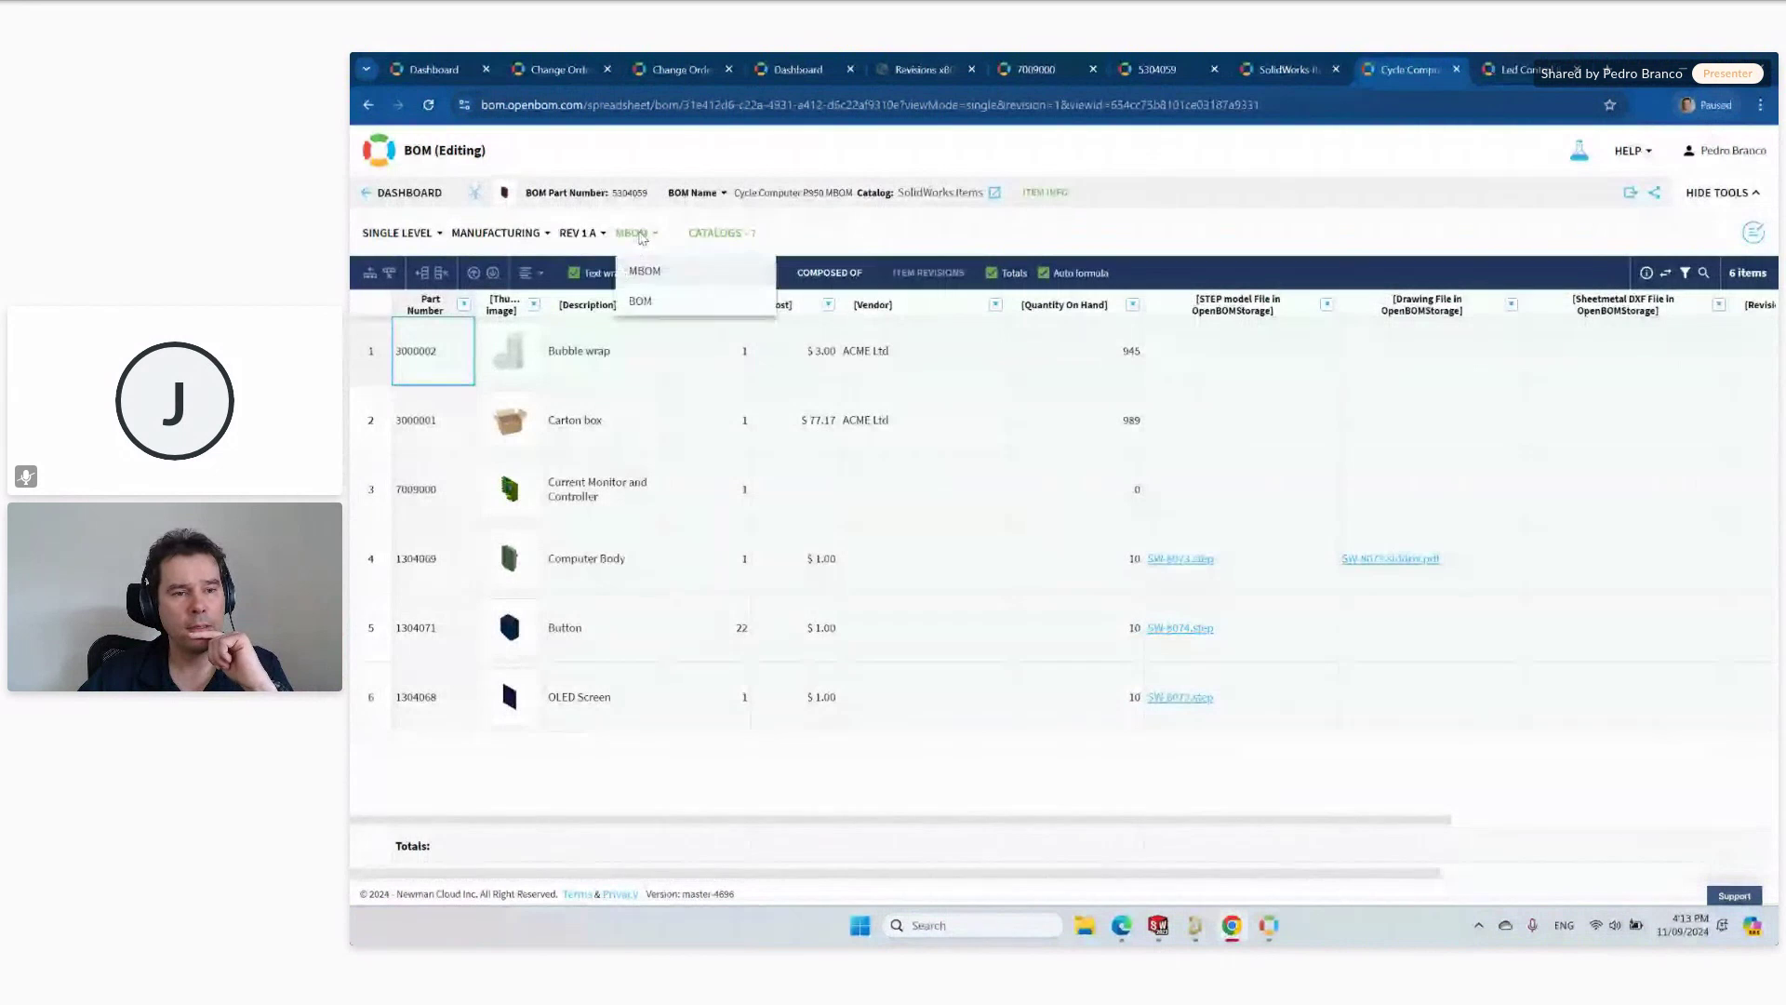
{"action": "left_click", "coordinate": [640, 300]}
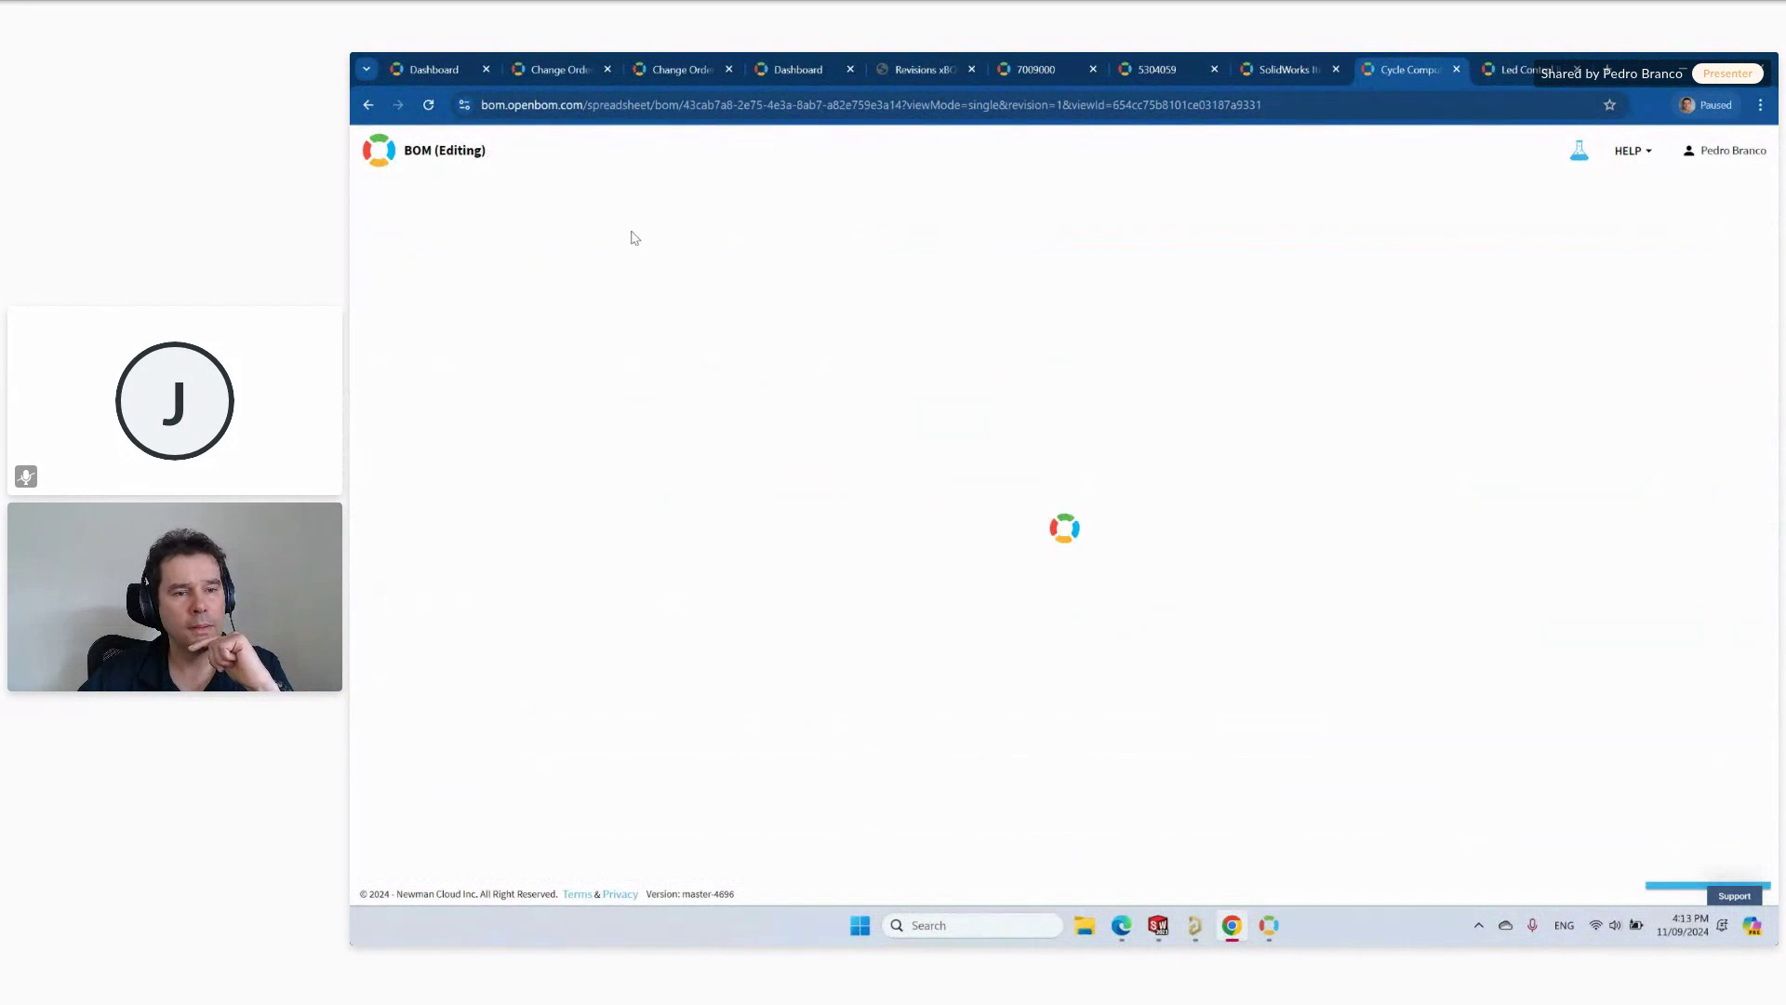
{"action": "left_click", "coordinate": [615, 236]}
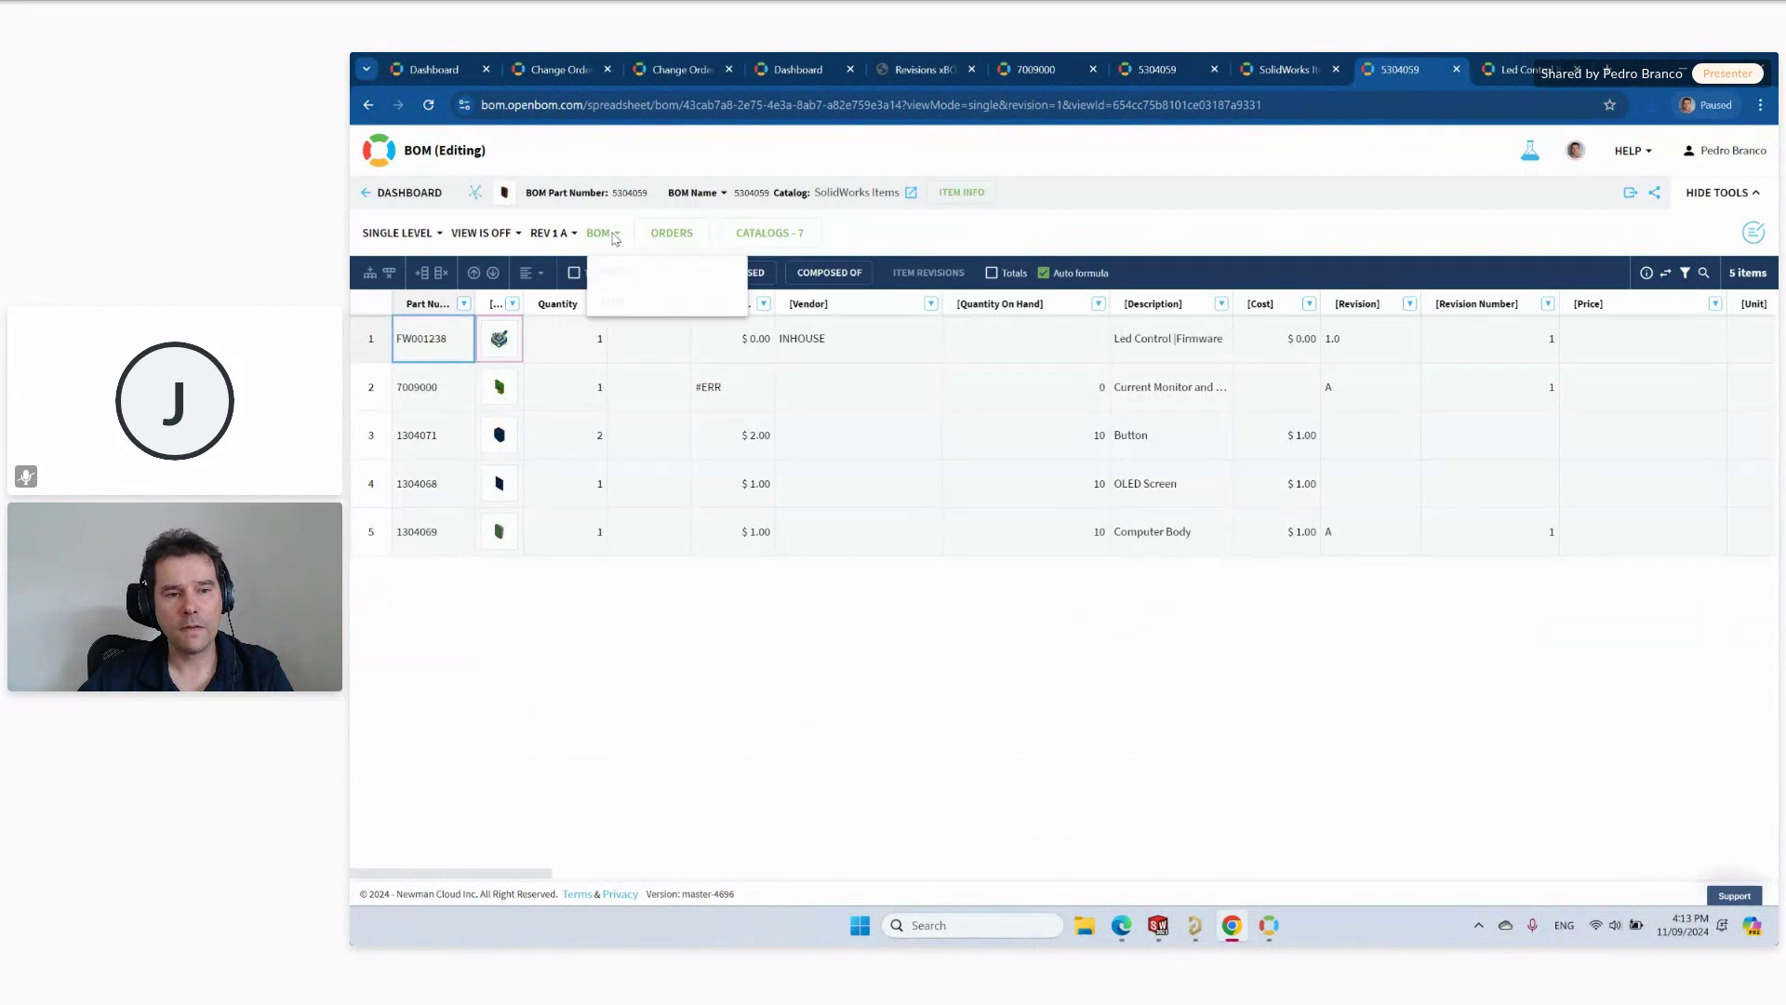
{"action": "left_click", "coordinate": [623, 271]}
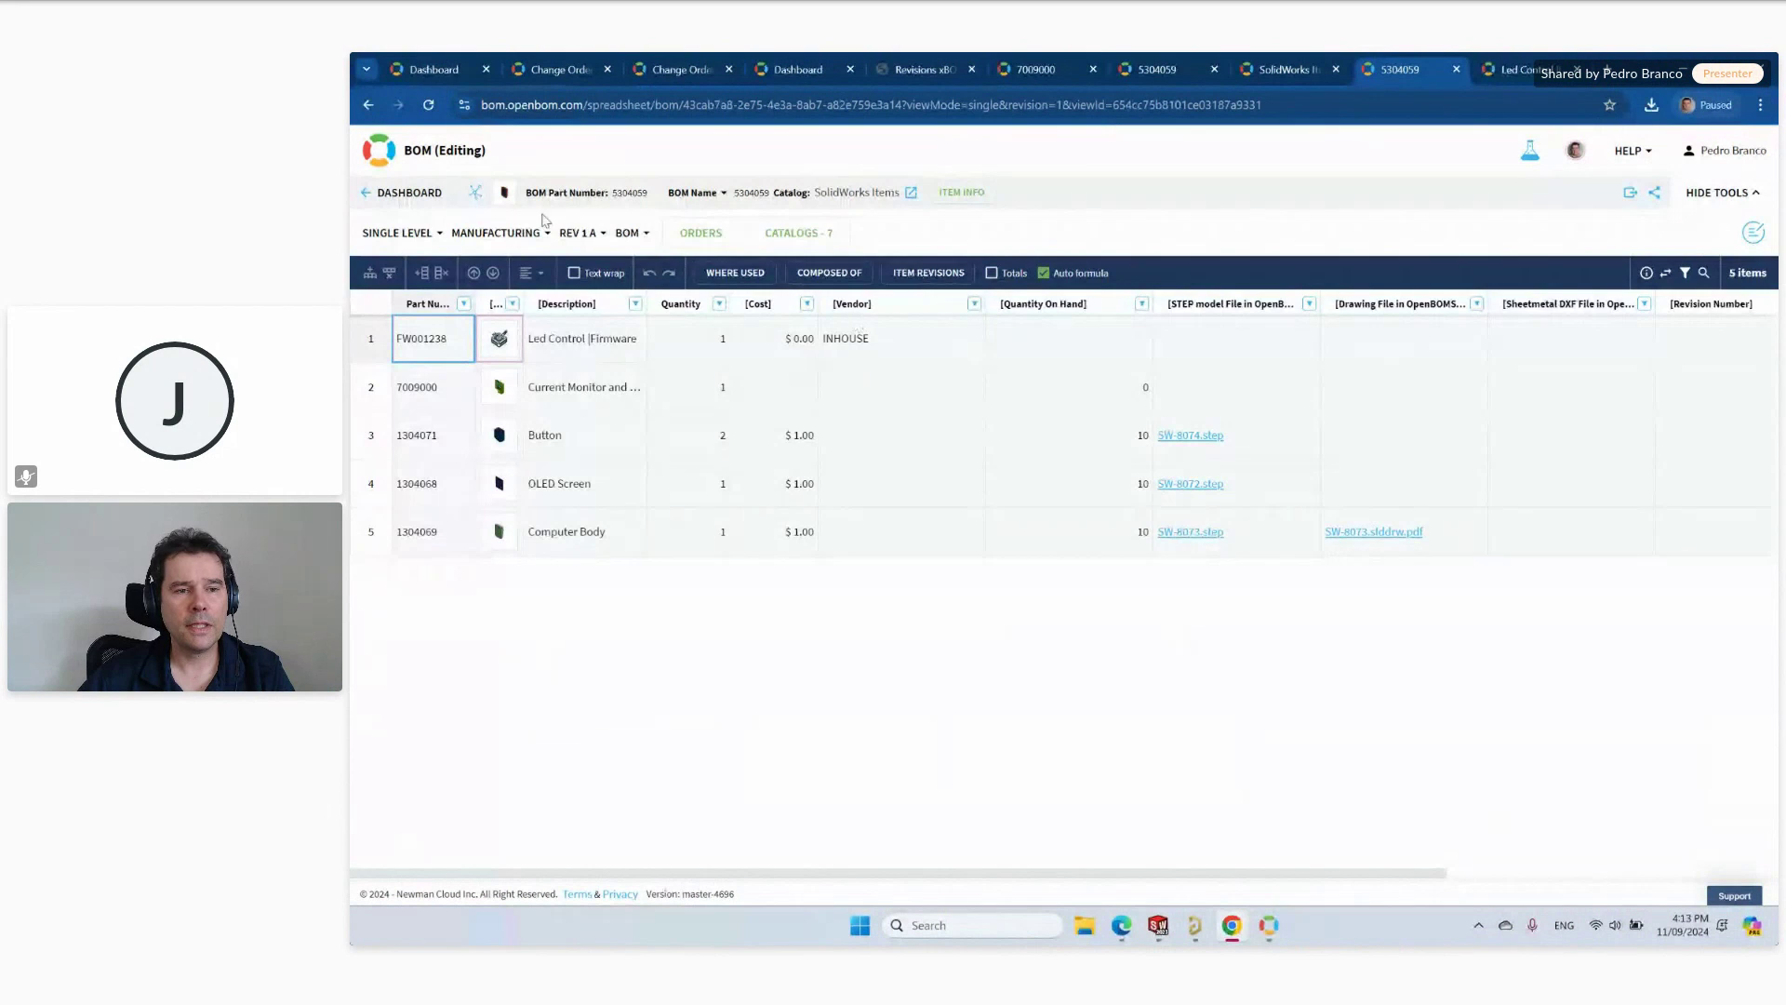
{"action": "mouse_move", "coordinate": [507, 197]}
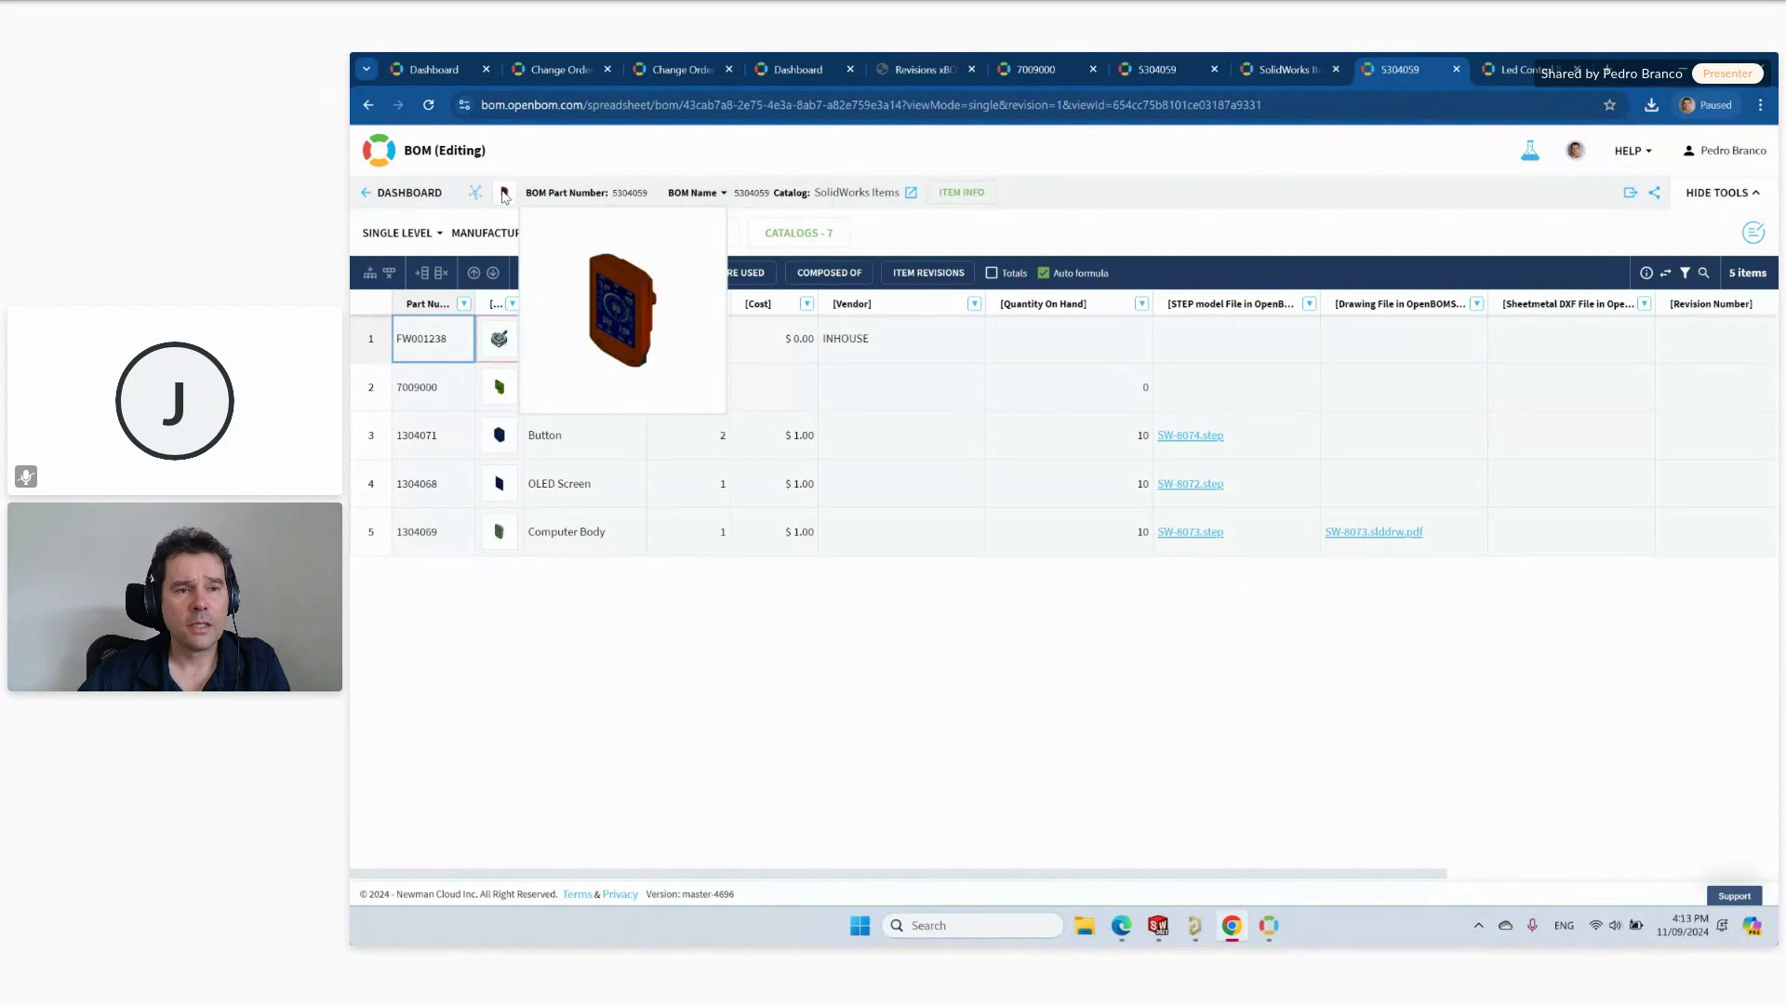
Create a change order from the ECO - Engineering Change template with the description "Change to a replaceable battery".
{"action": "left_click", "coordinate": [446, 71]}
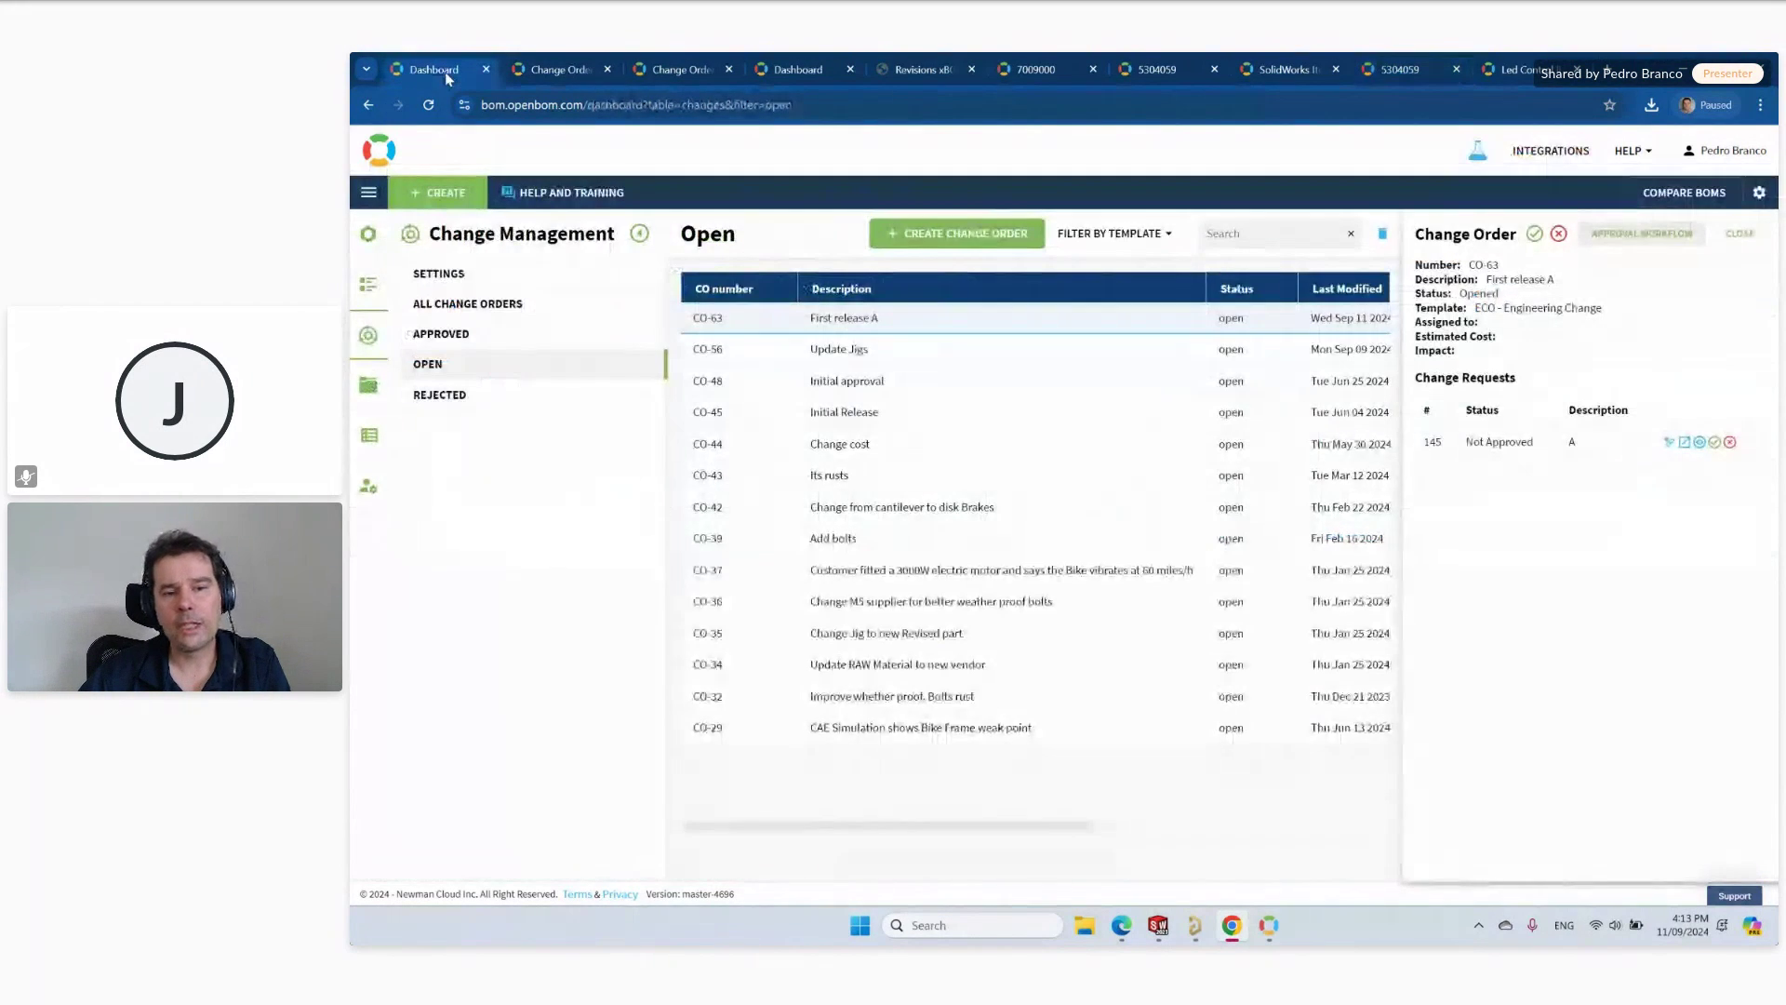
{"action": "left_click", "coordinate": [967, 240]}
{"action": "left_click", "coordinate": [1016, 267]}
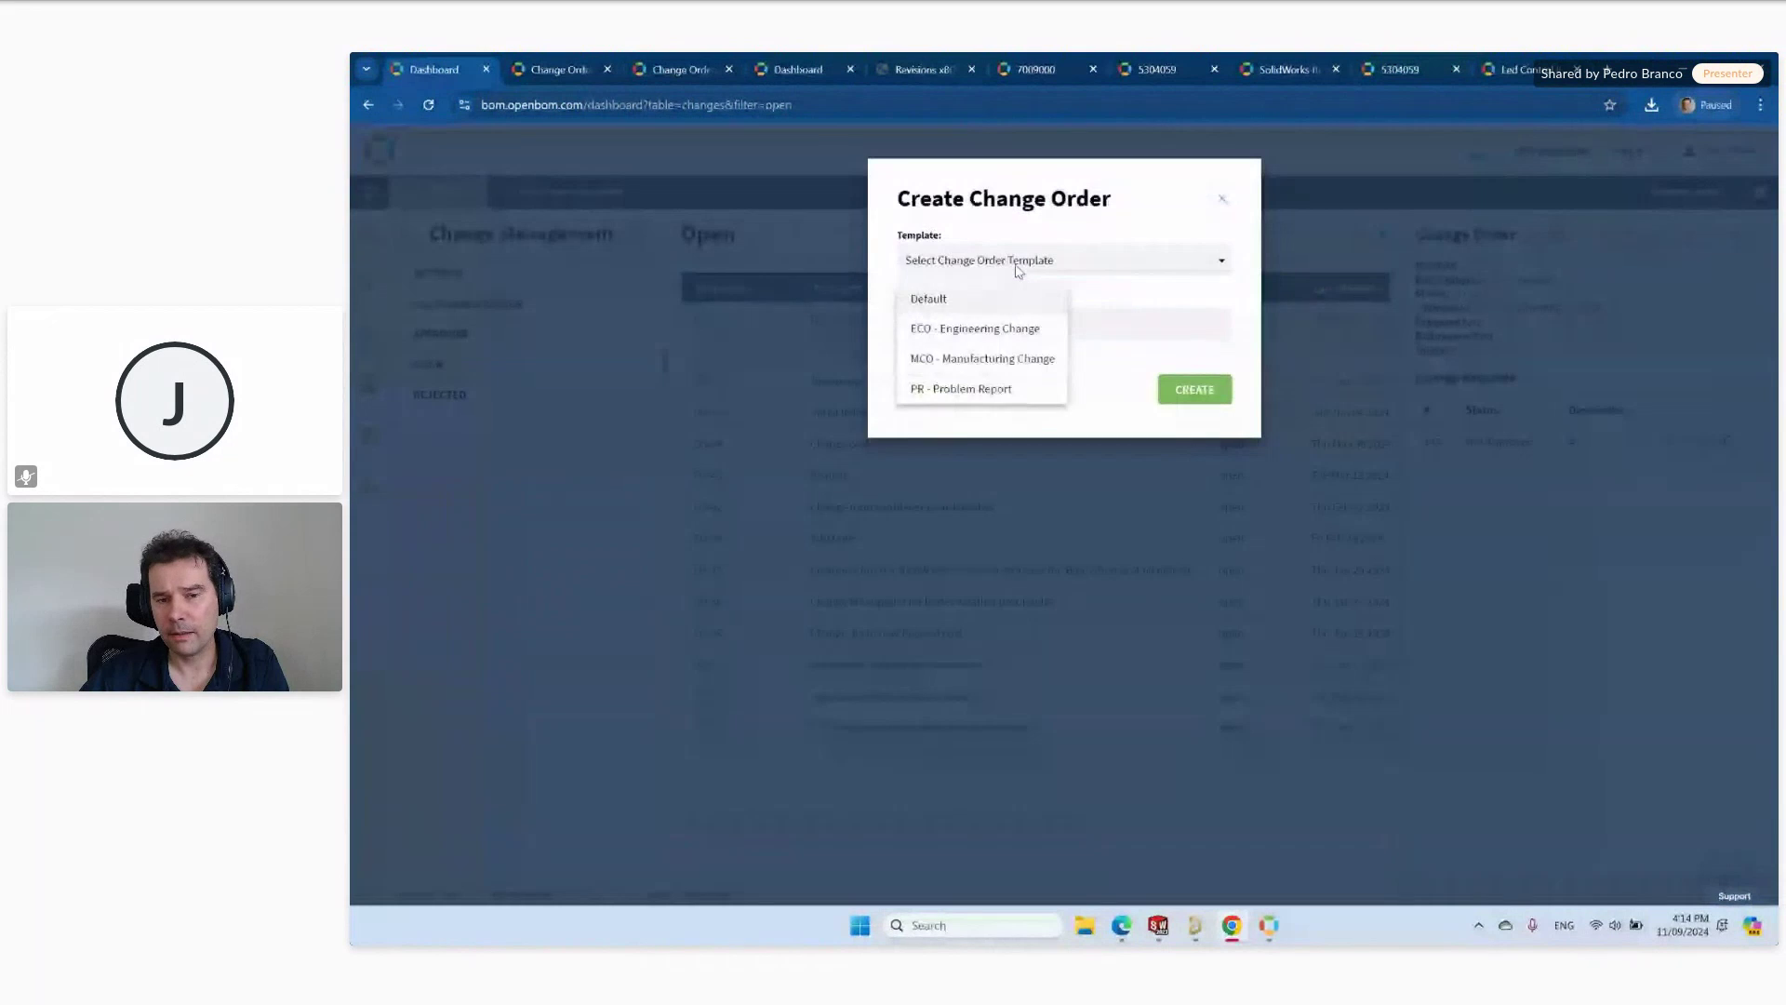
{"action": "left_click", "coordinate": [980, 397]}
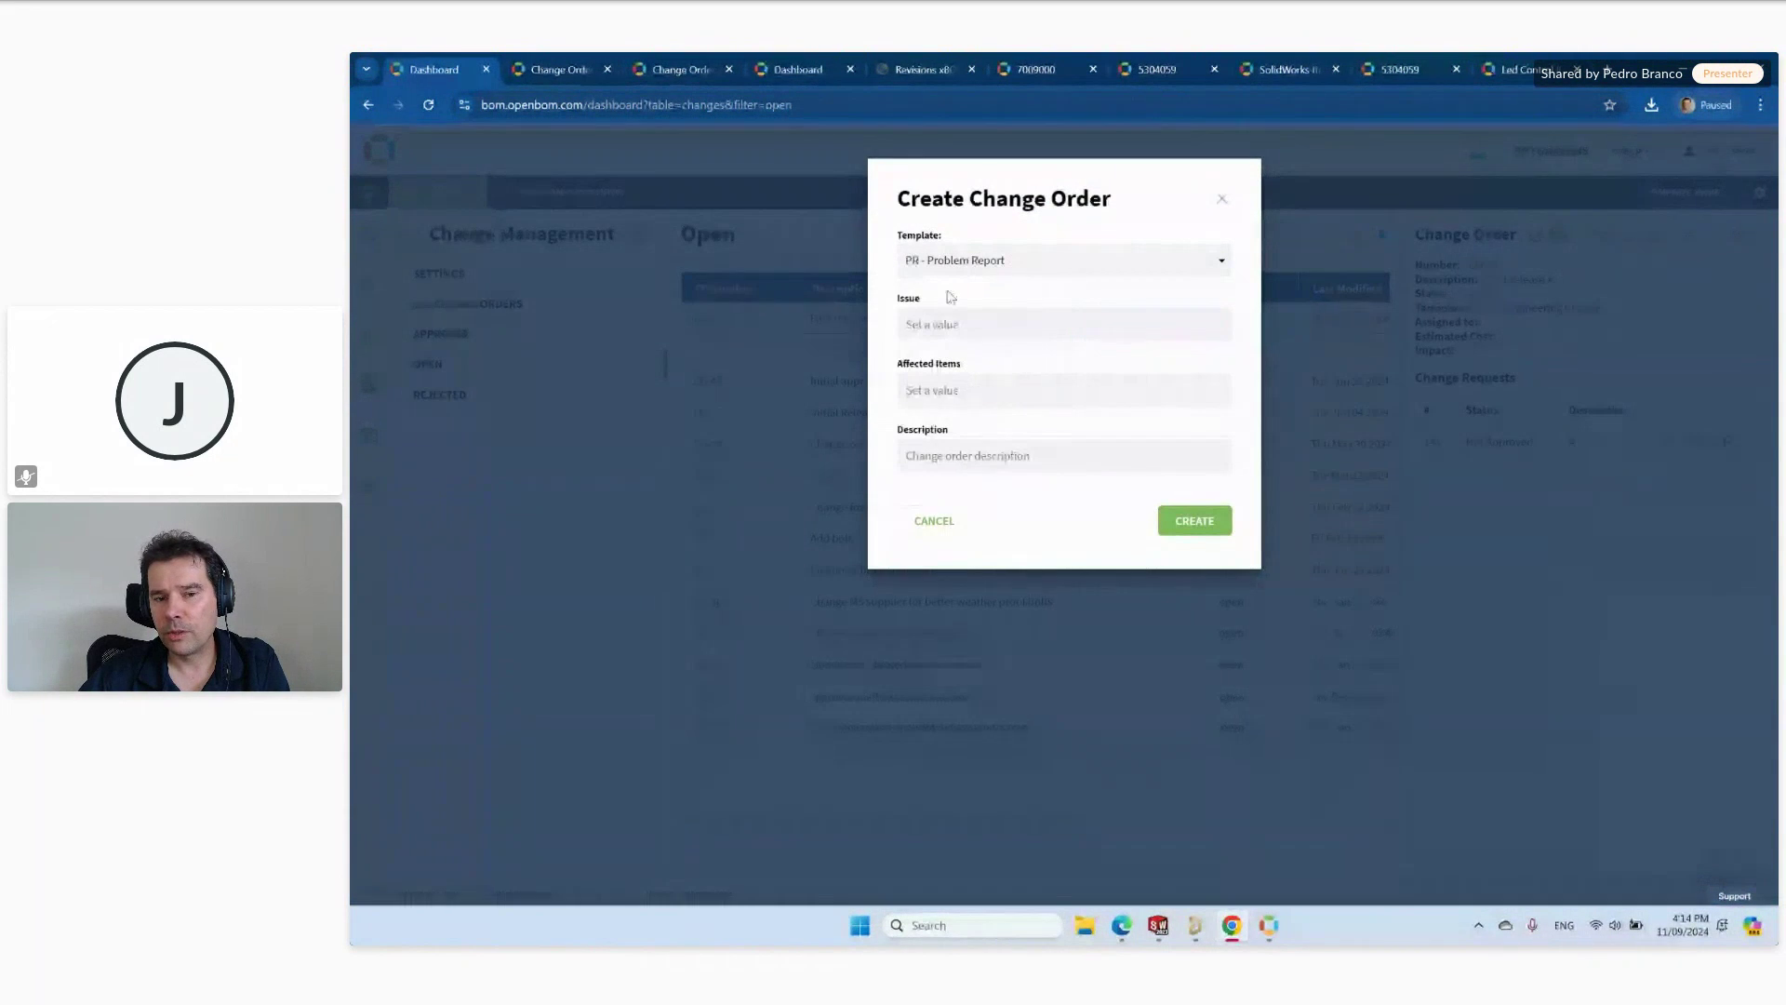
{"action": "left_click", "coordinate": [968, 263]}
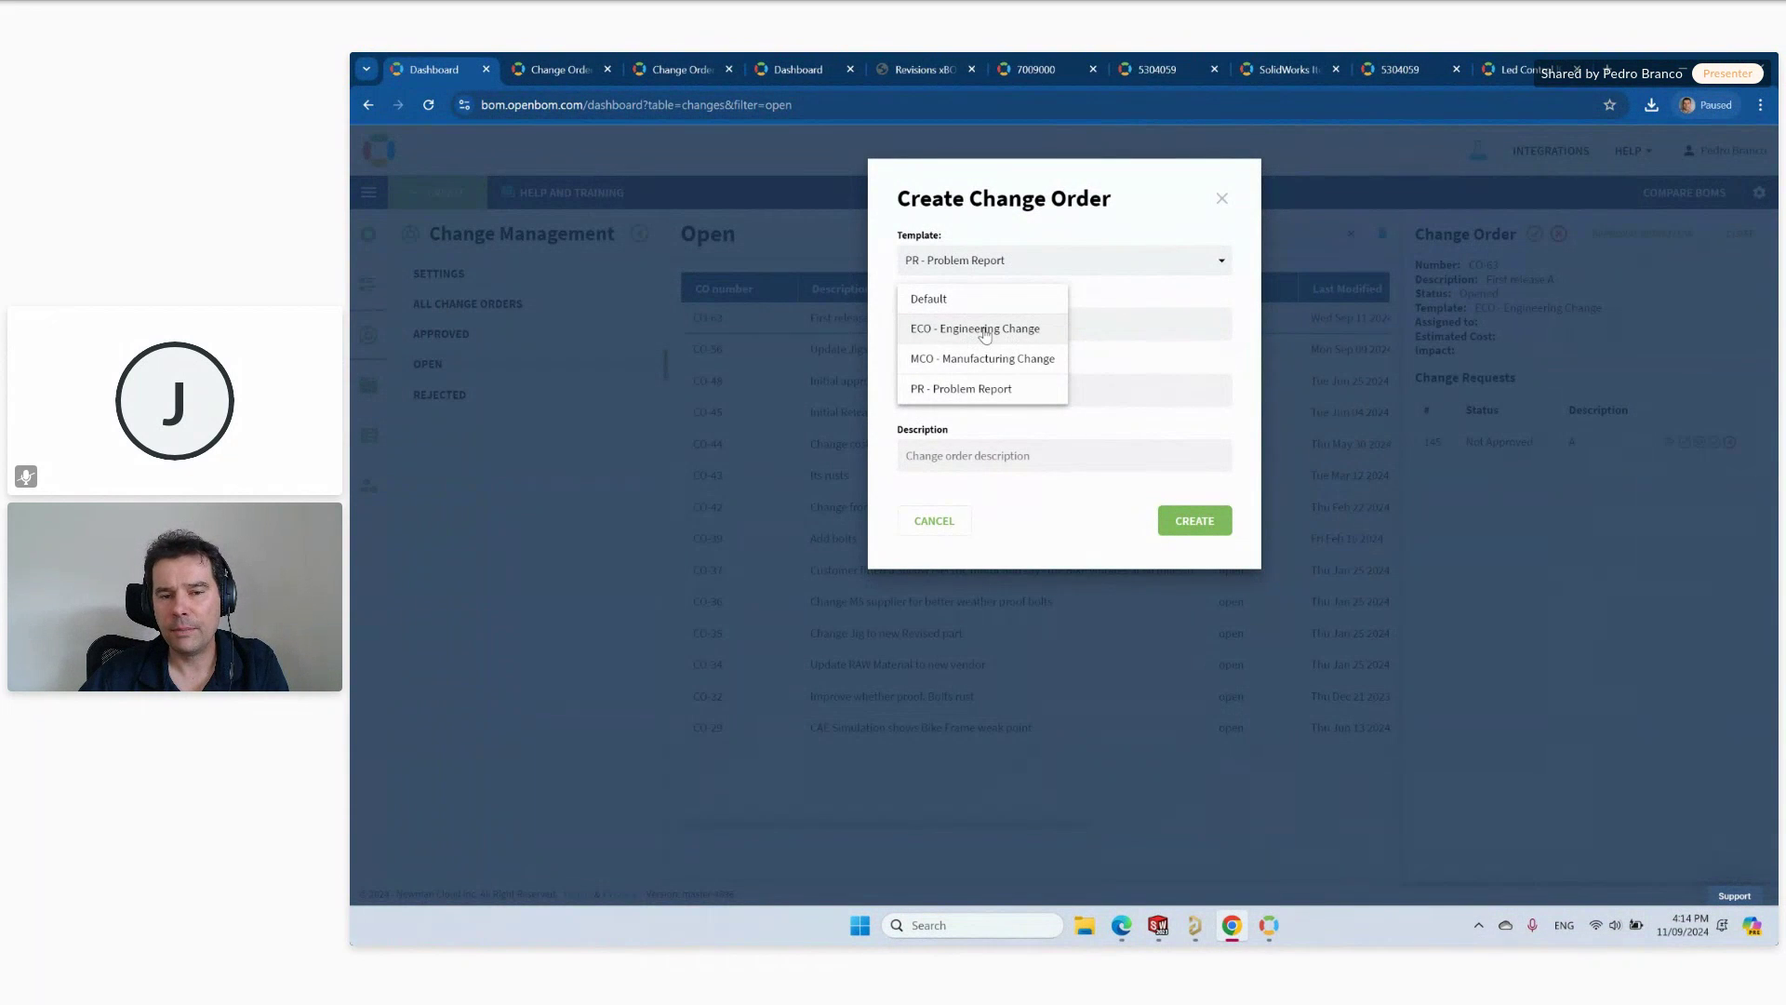
{"action": "left_click", "coordinate": [985, 334]}
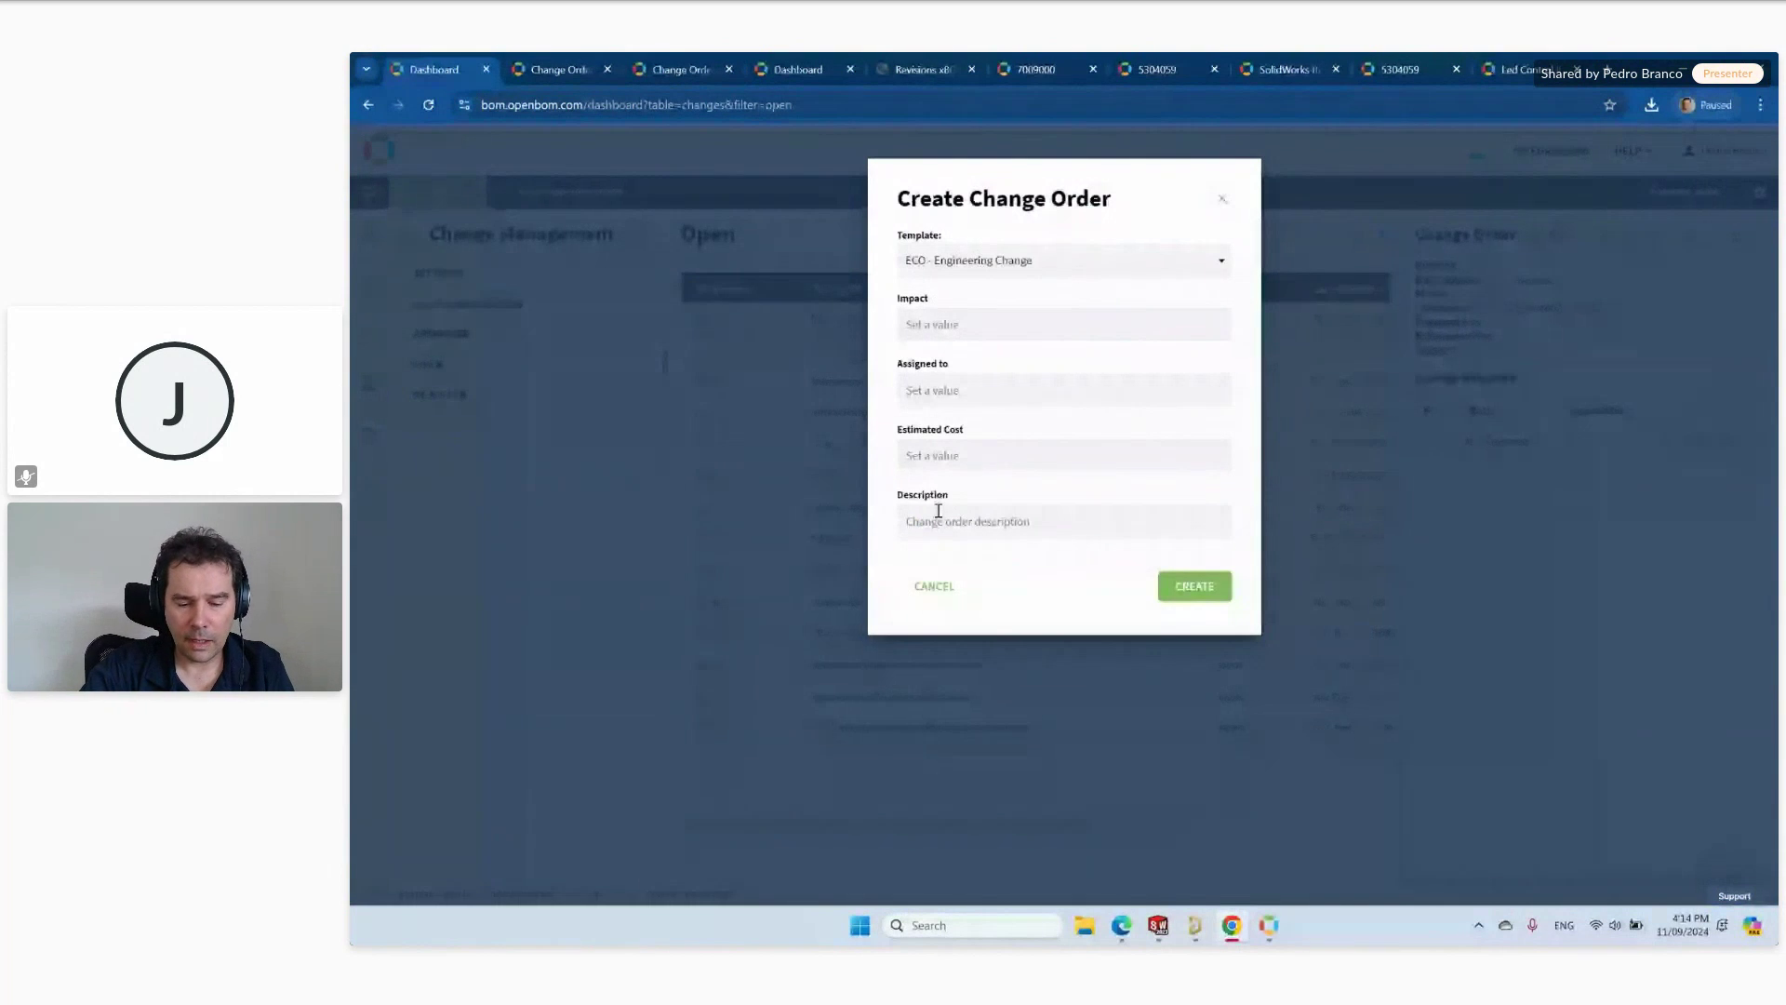
{"action": "type", "text": "c"}
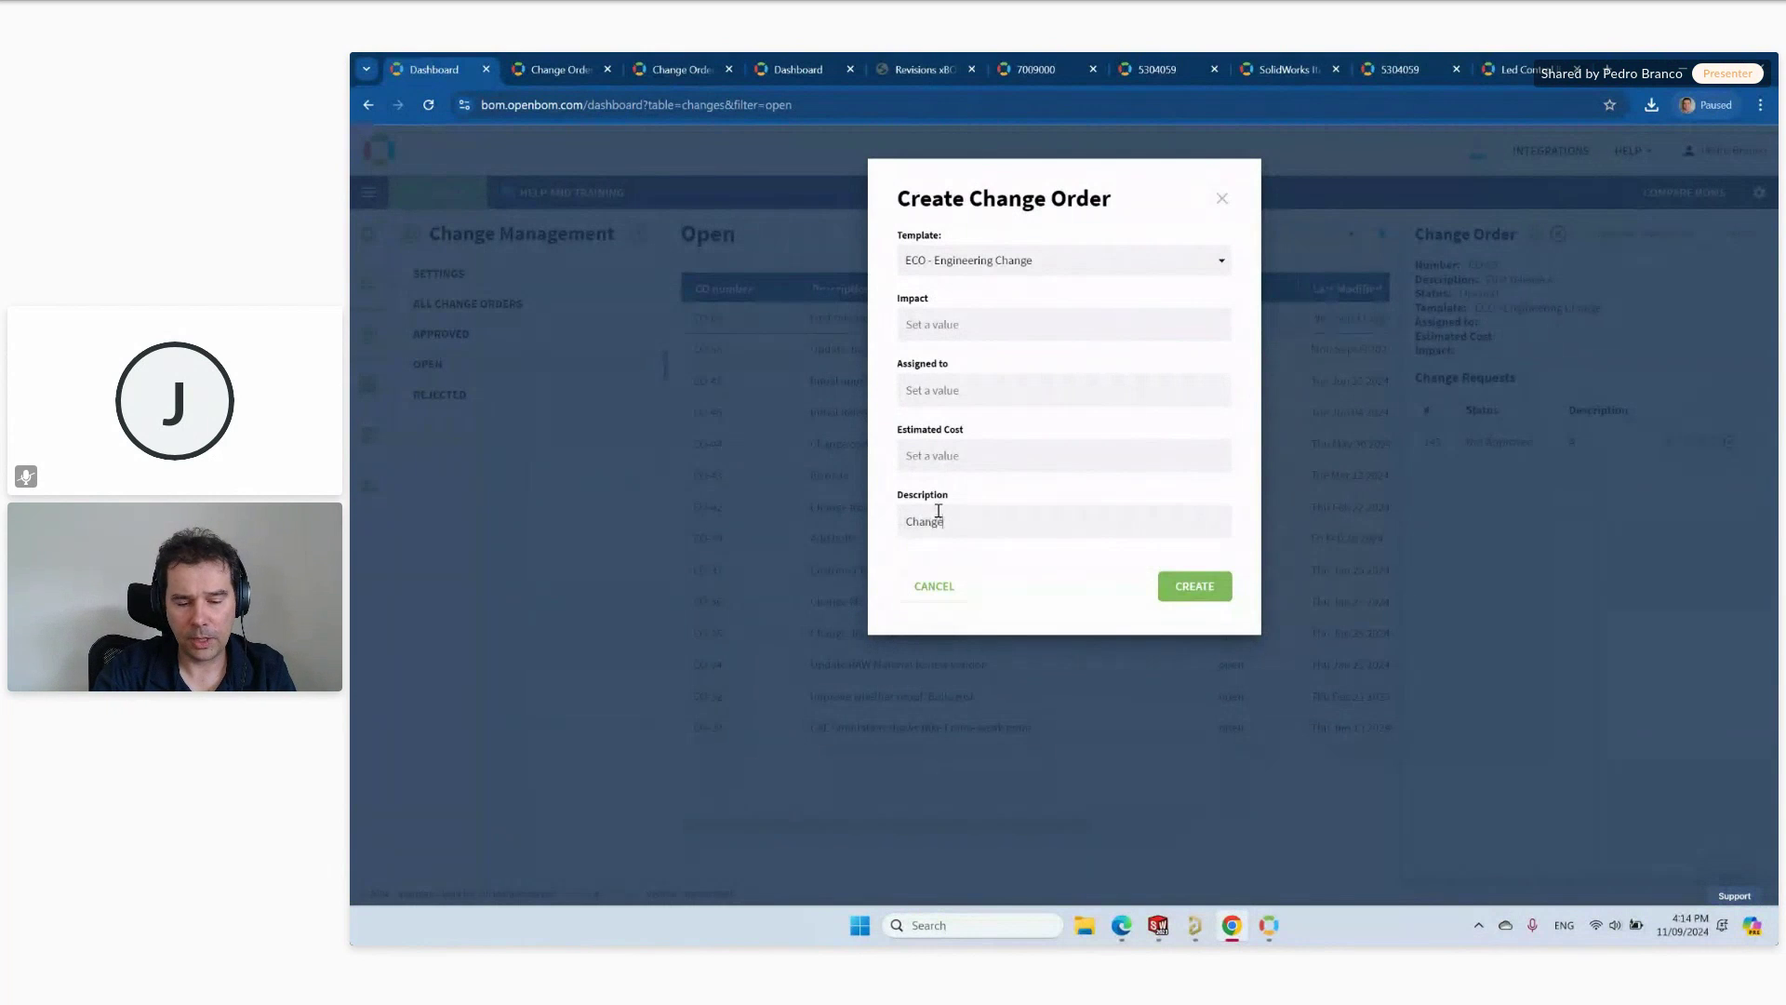
{"action": "type", "text": "hange to a replaceable battery"}
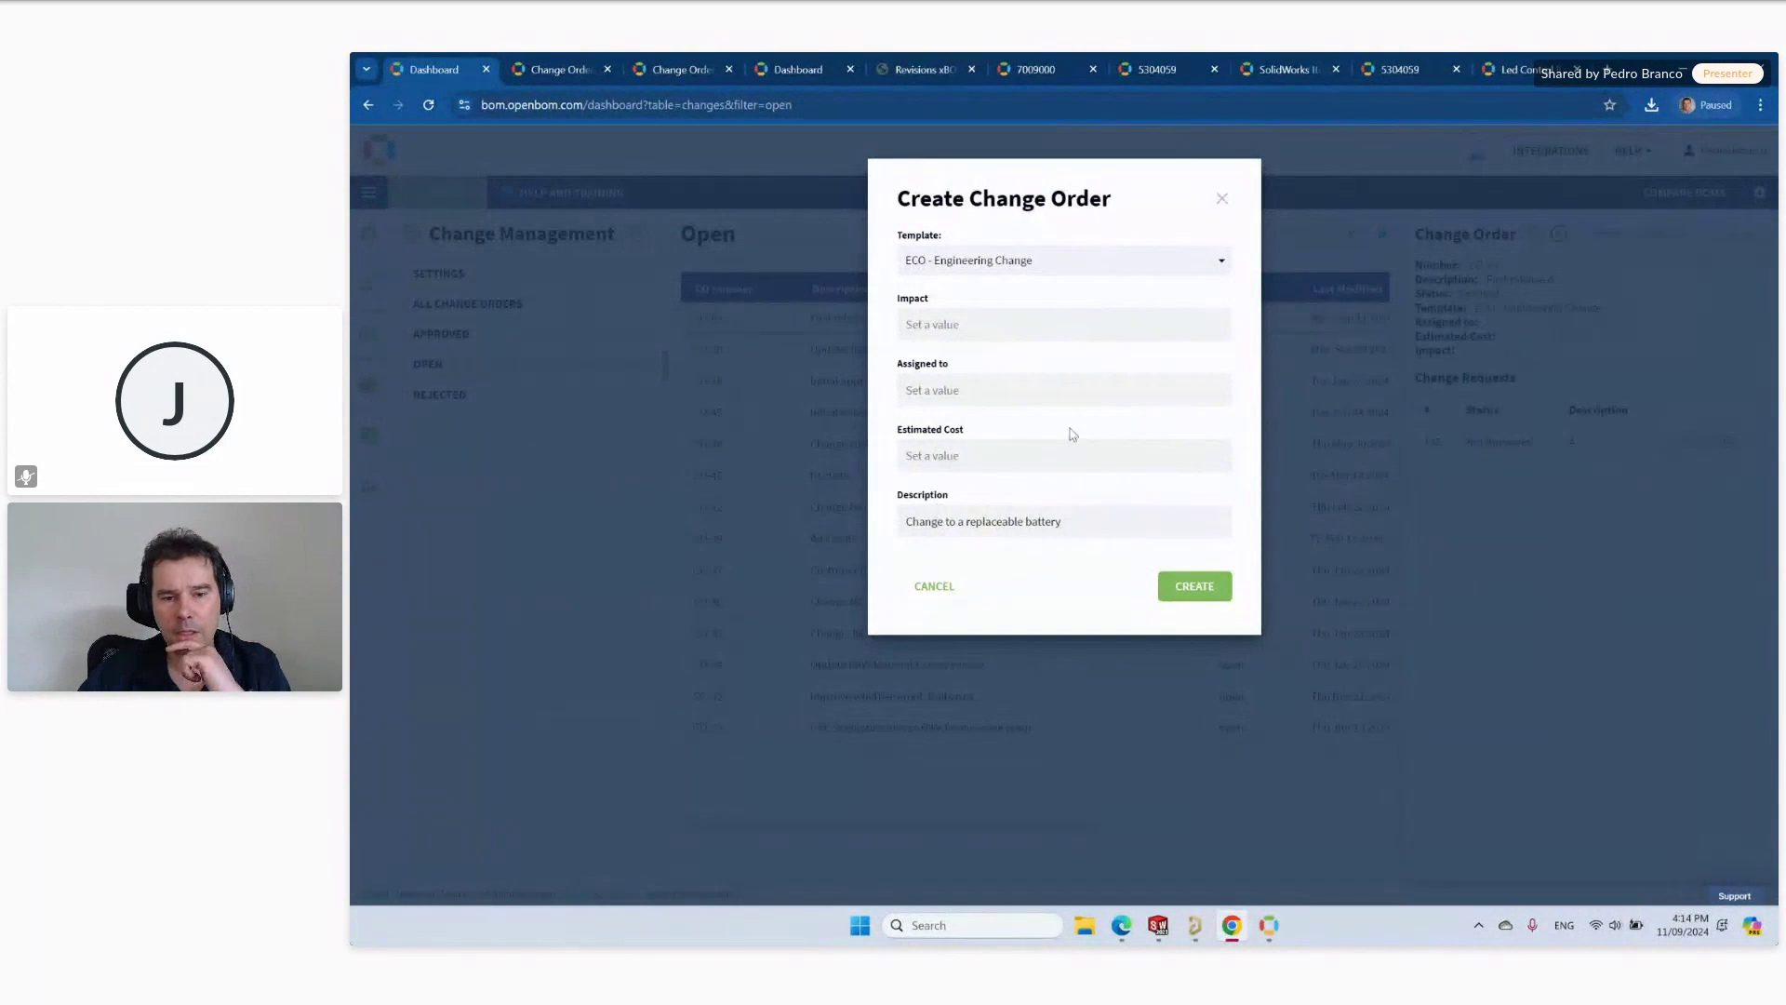
{"action": "left_click", "coordinate": [1195, 587]}
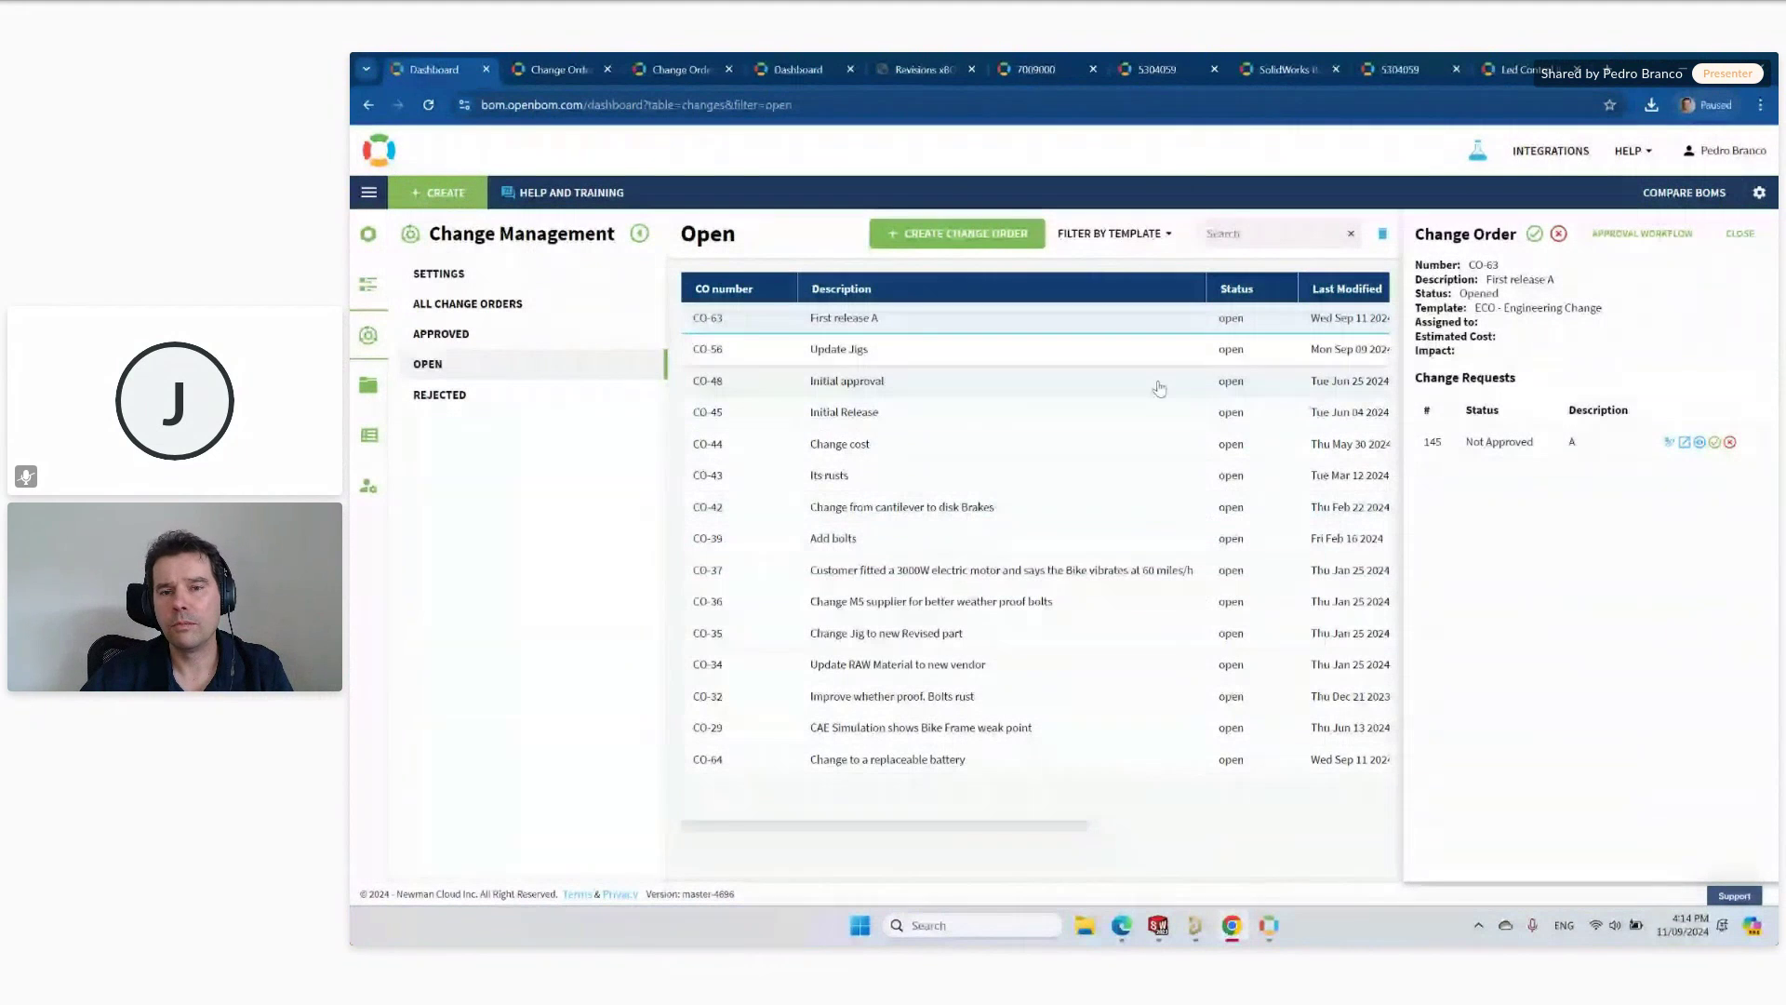
Return to the 5304059 BOM and set its revision to Latest.
{"action": "left_click", "coordinate": [1391, 73]}
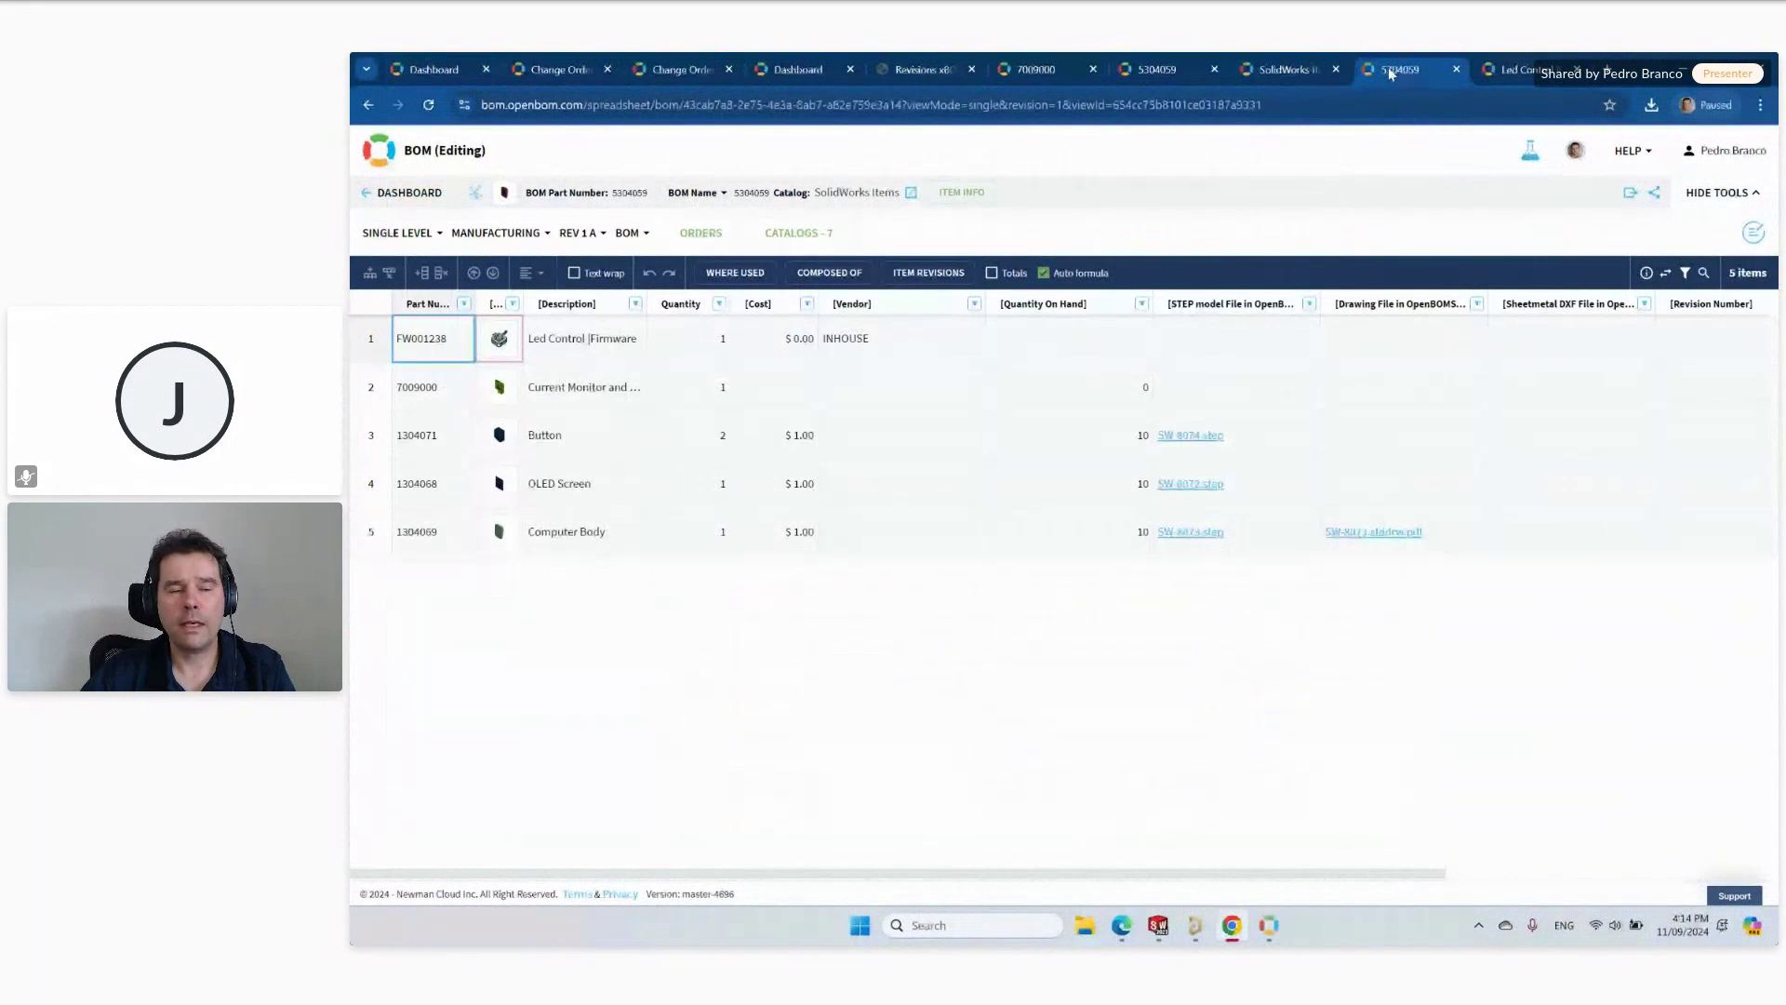
{"action": "left_click", "coordinate": [575, 233]}
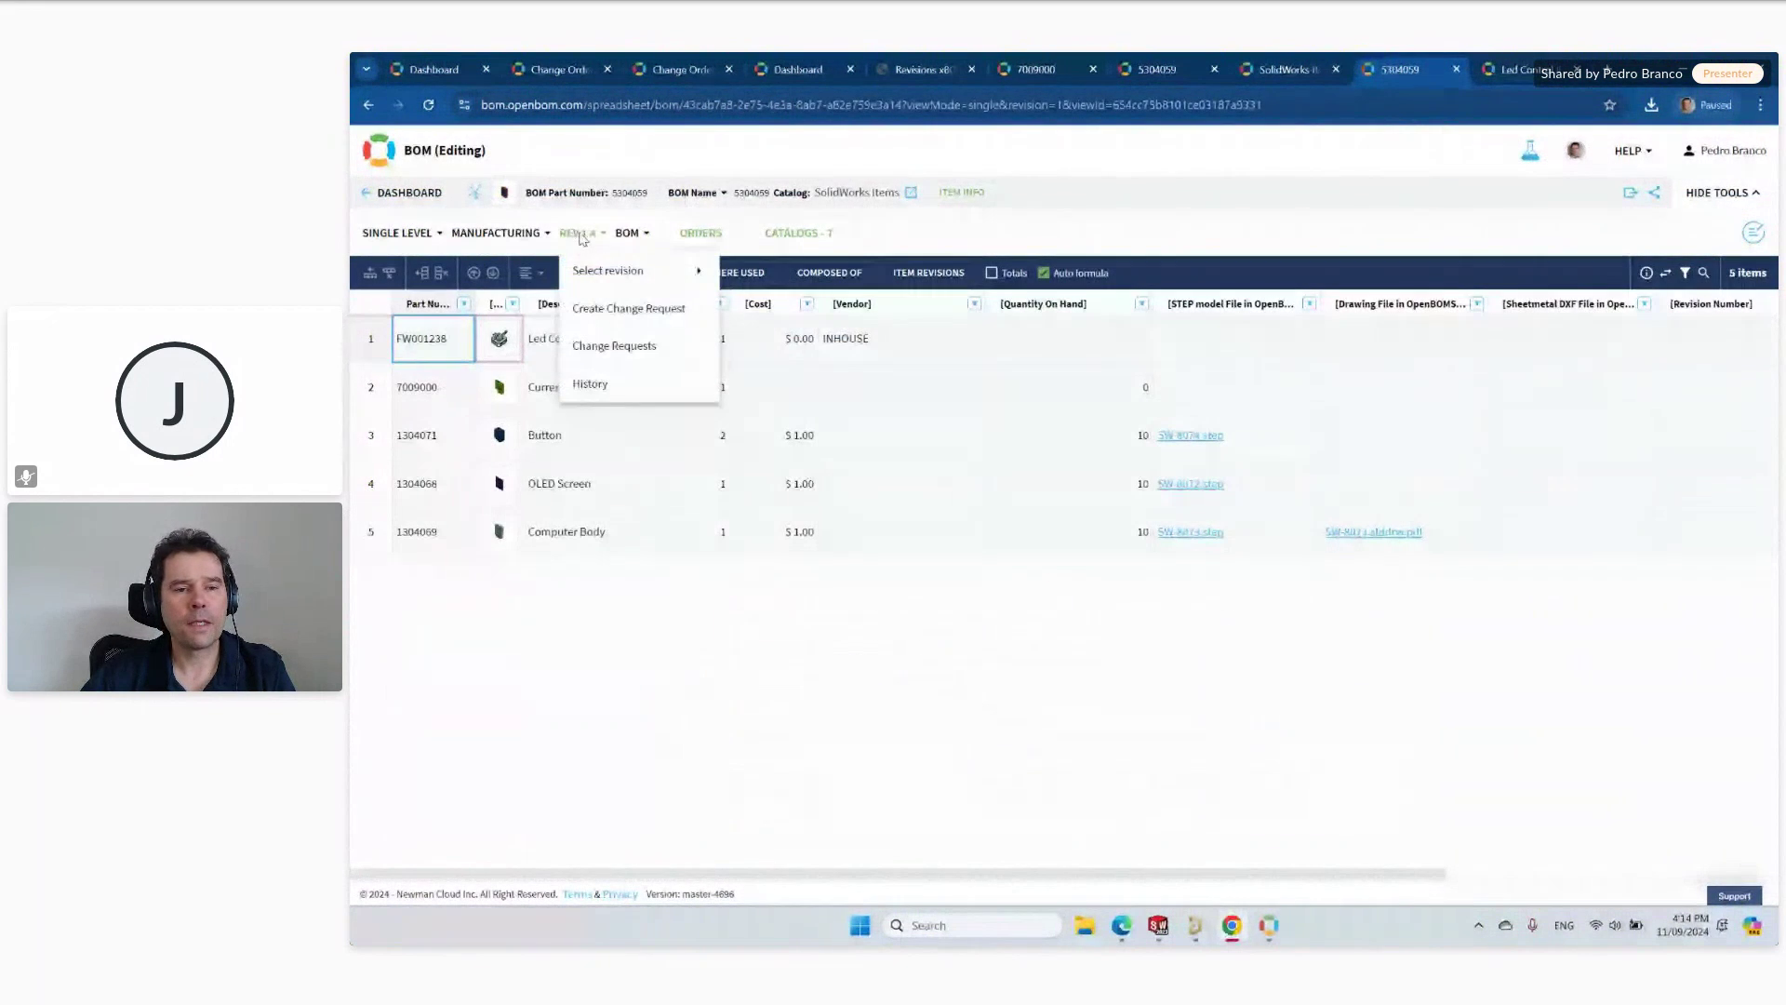
{"action": "mouse_move", "coordinate": [652, 267]}
{"action": "left_click", "coordinate": [762, 266]}
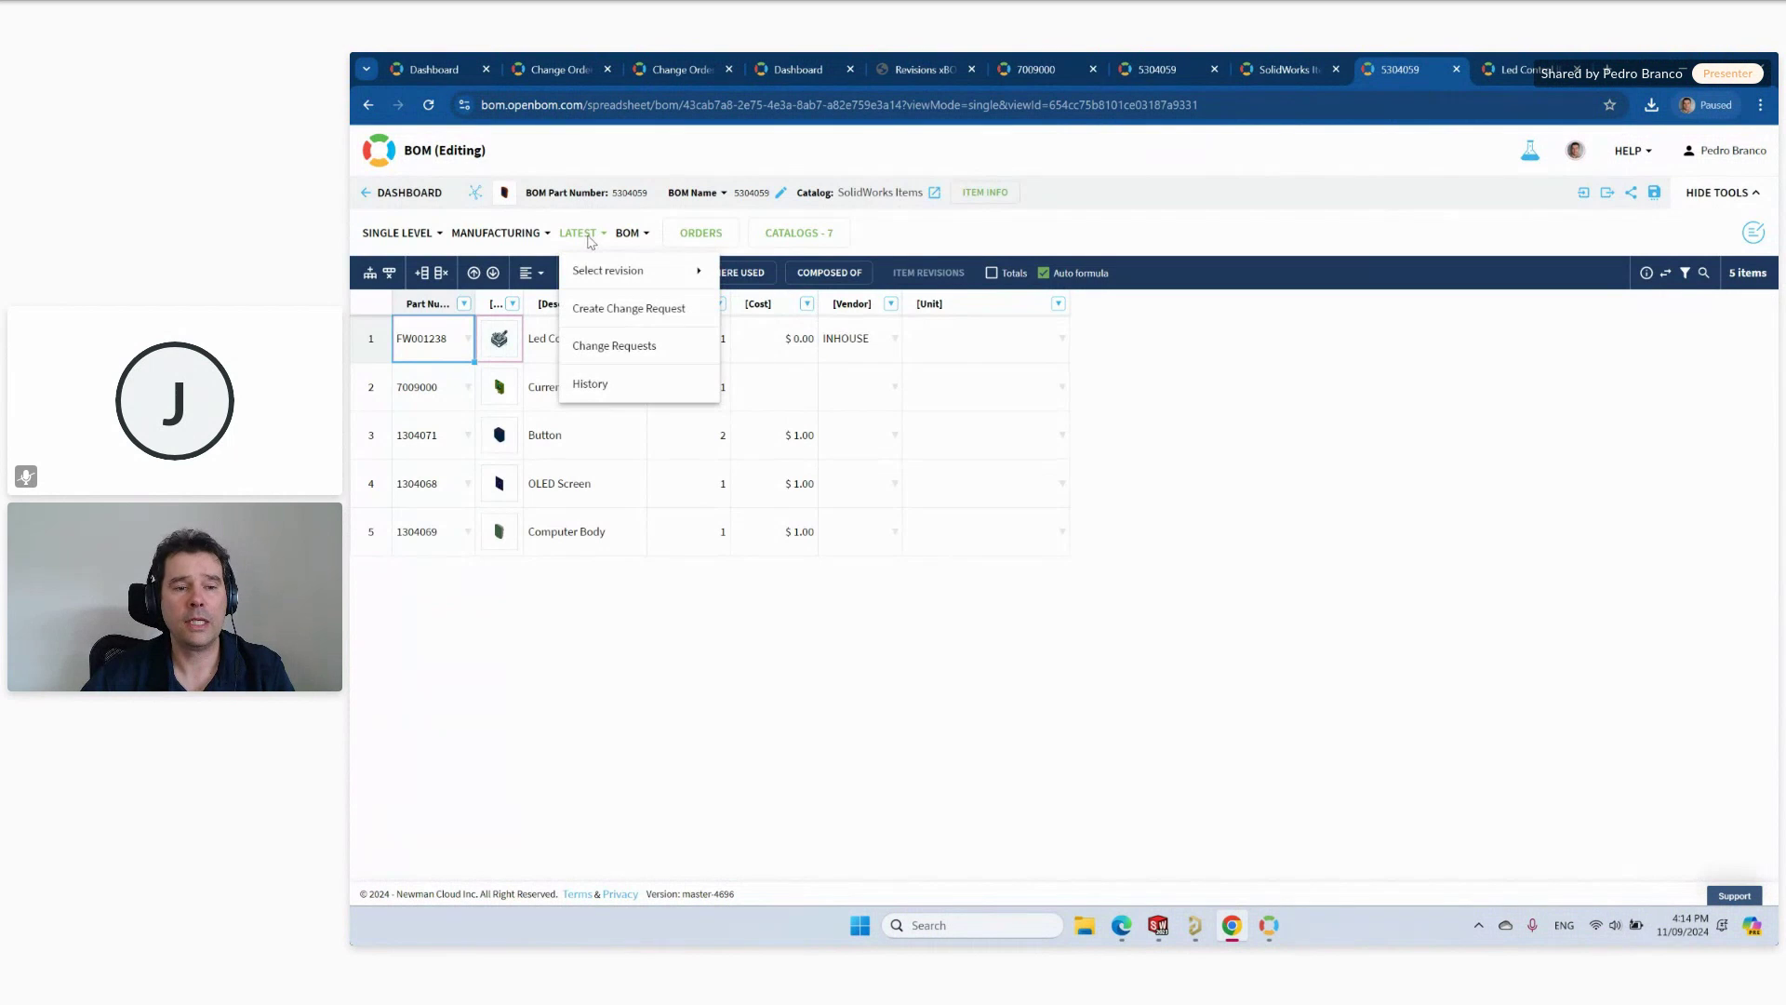
Create a change request for the BOM under the "Change to a replaceable battery" change order with the change description B.
{"action": "left_click", "coordinate": [644, 317]}
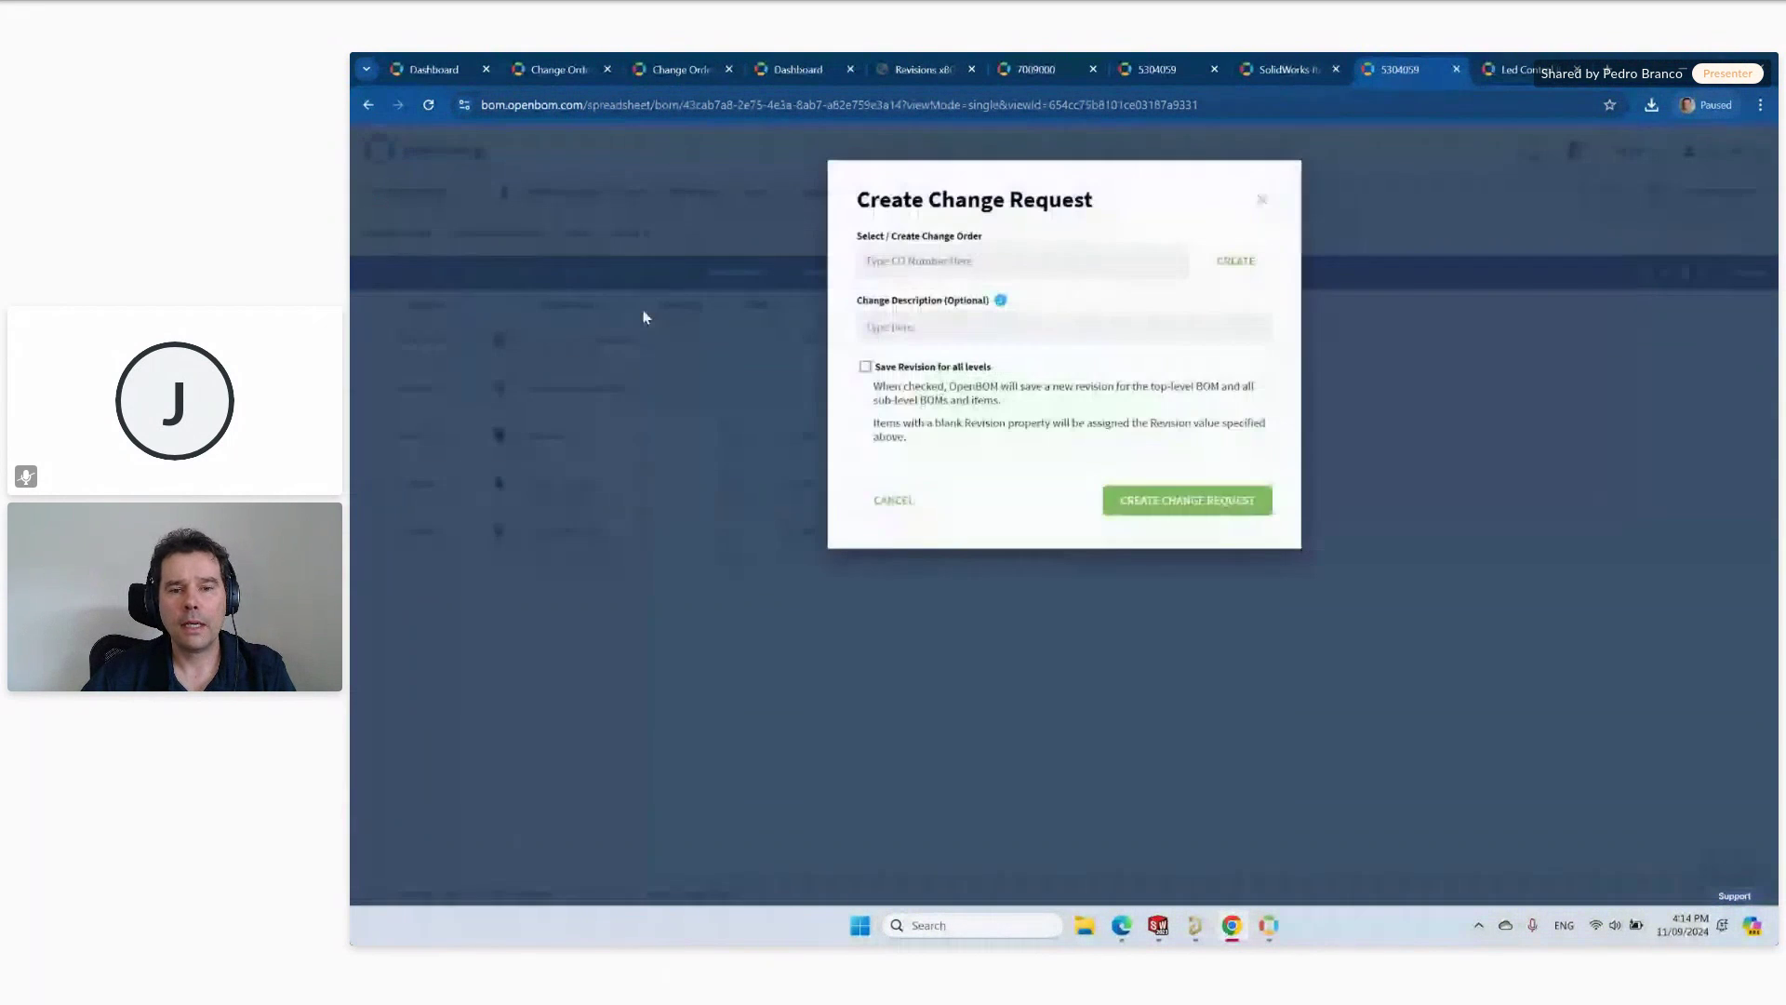
{"action": "left_click", "coordinate": [960, 263]}
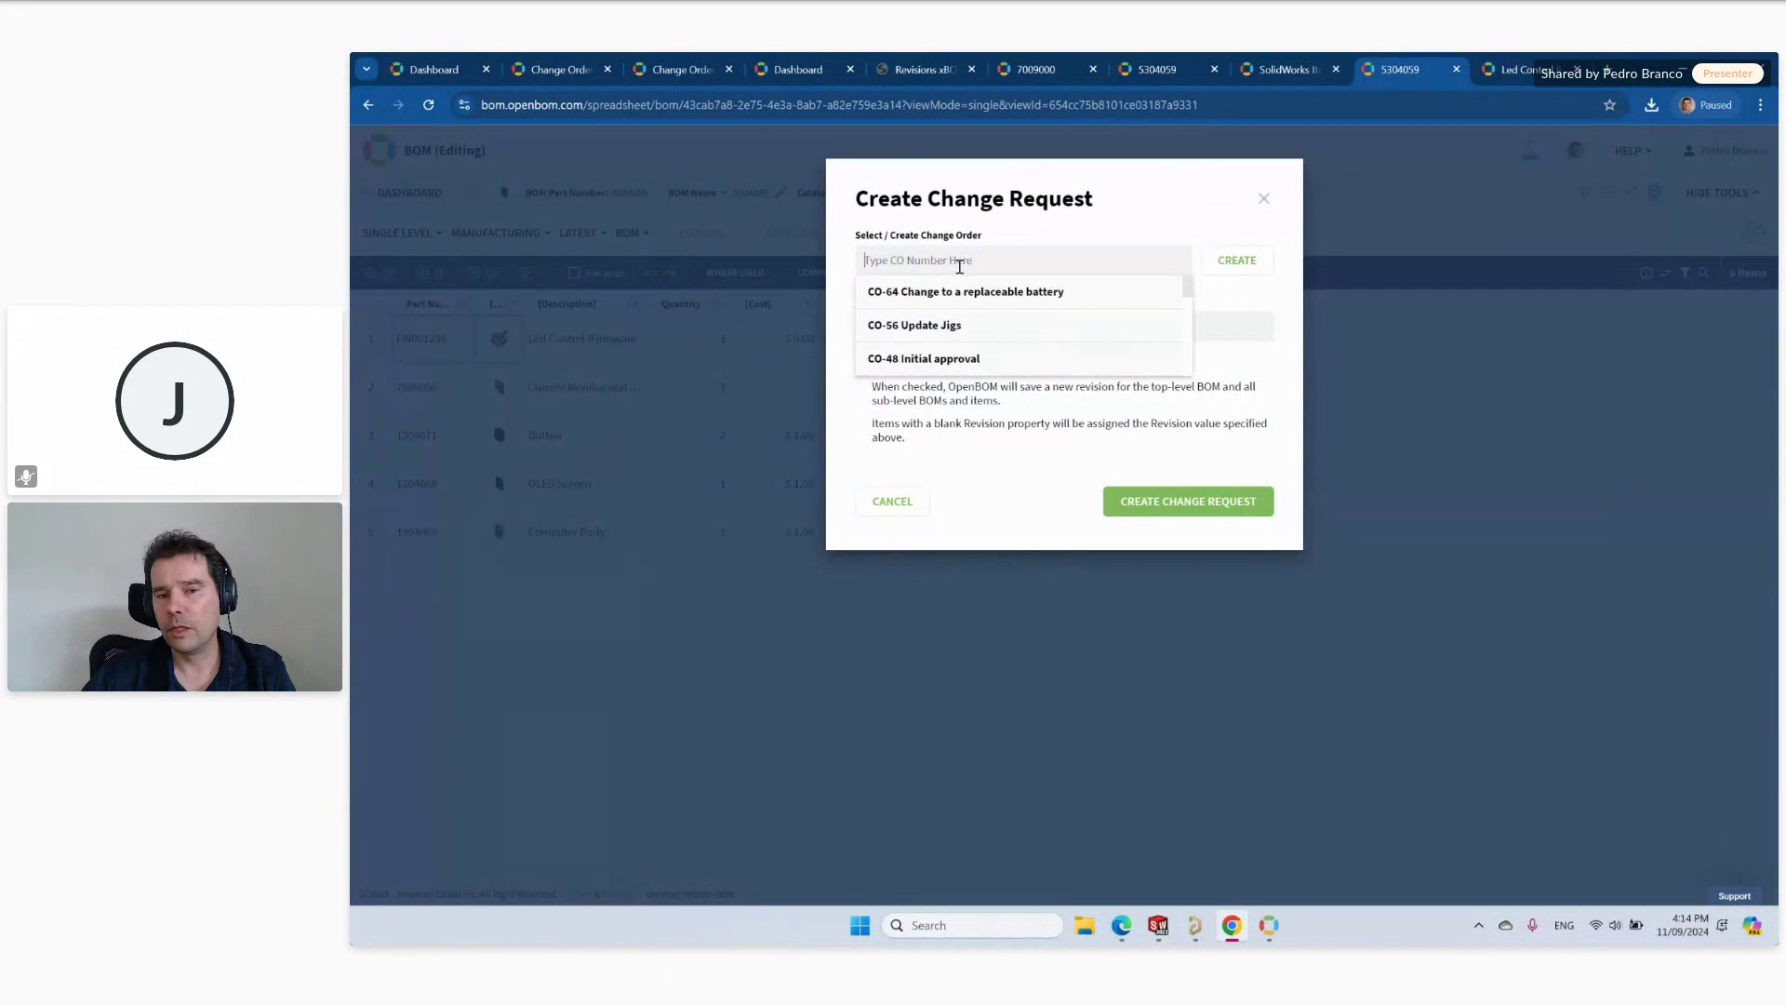
{"action": "left_click", "coordinate": [1009, 292]}
{"action": "left_click", "coordinate": [890, 327]}
{"action": "type", "text": "B"}
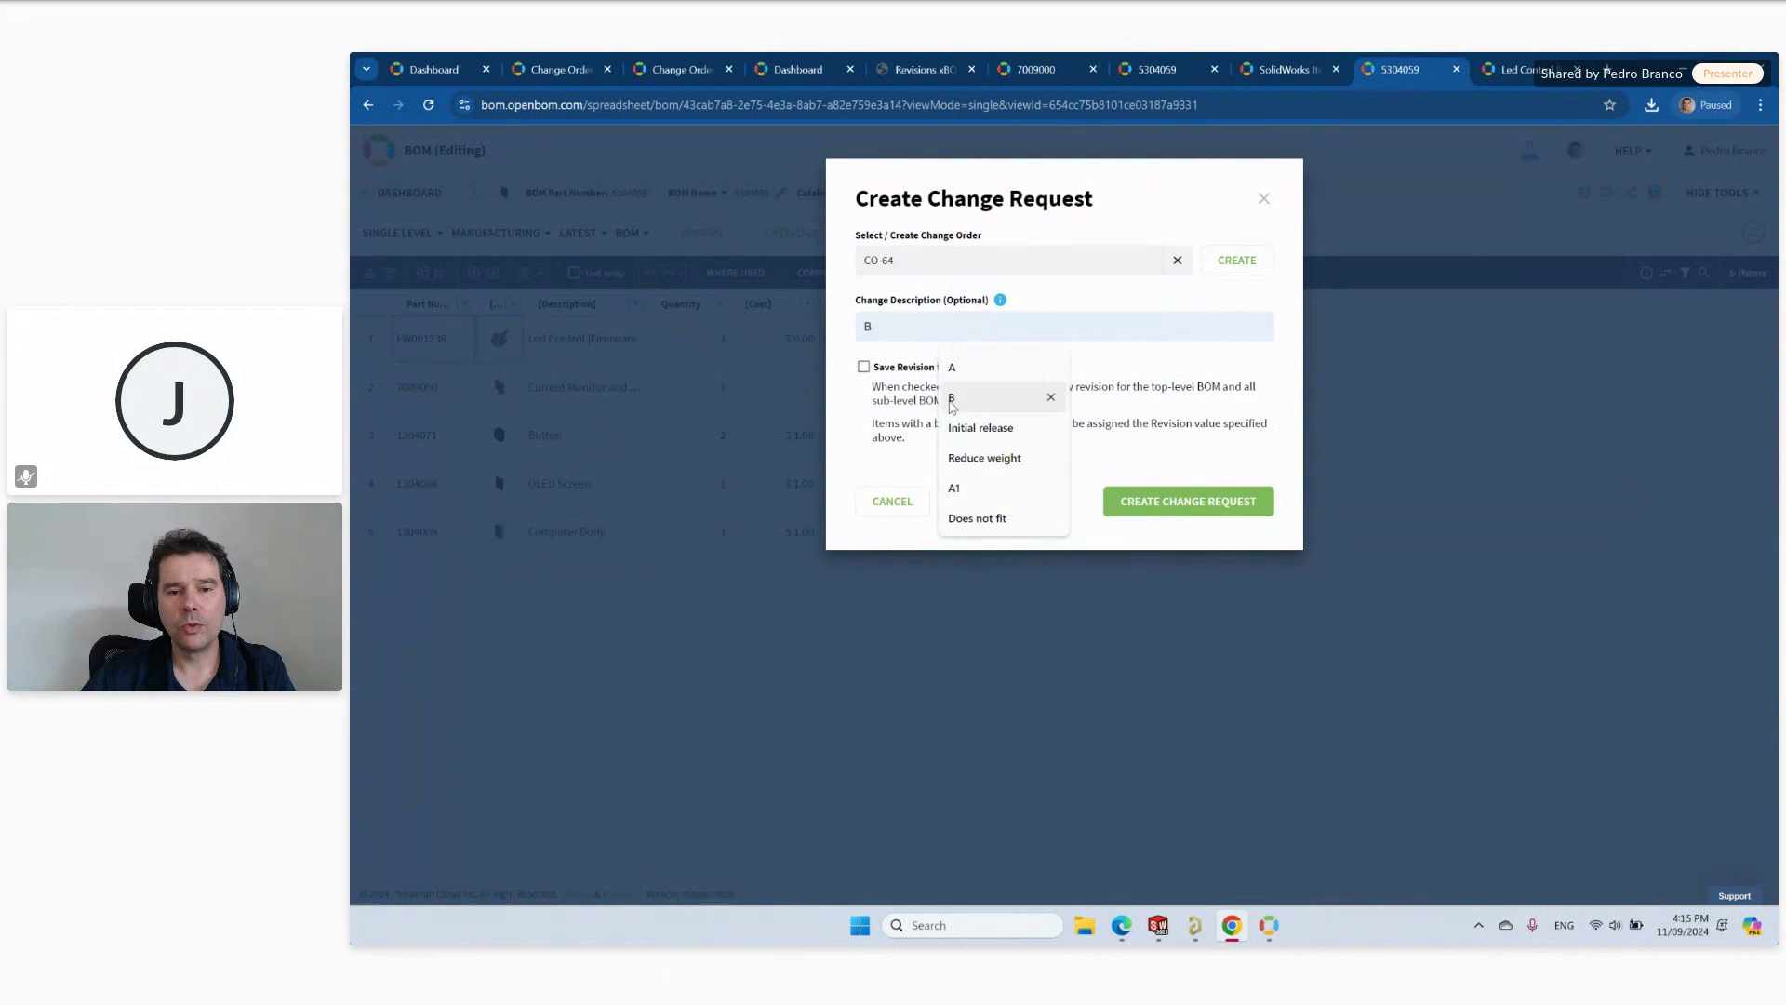
{"action": "left_click", "coordinate": [1207, 515]}
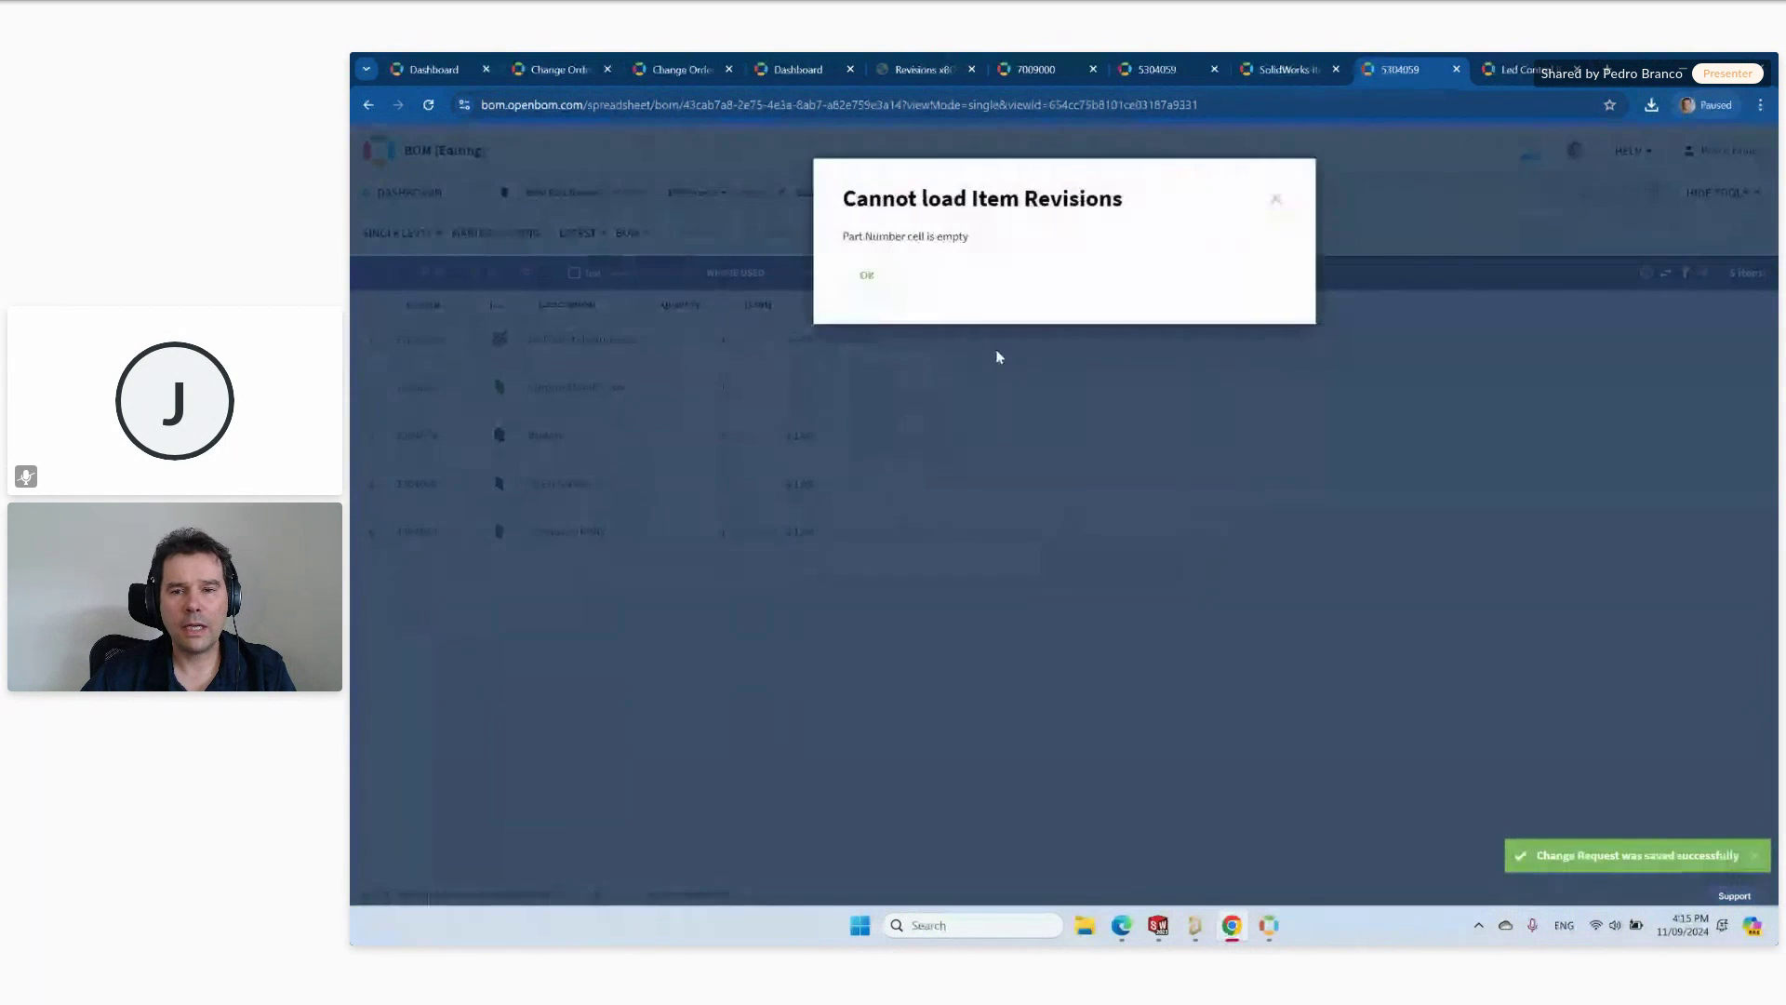
{"action": "left_click", "coordinate": [1270, 210]}
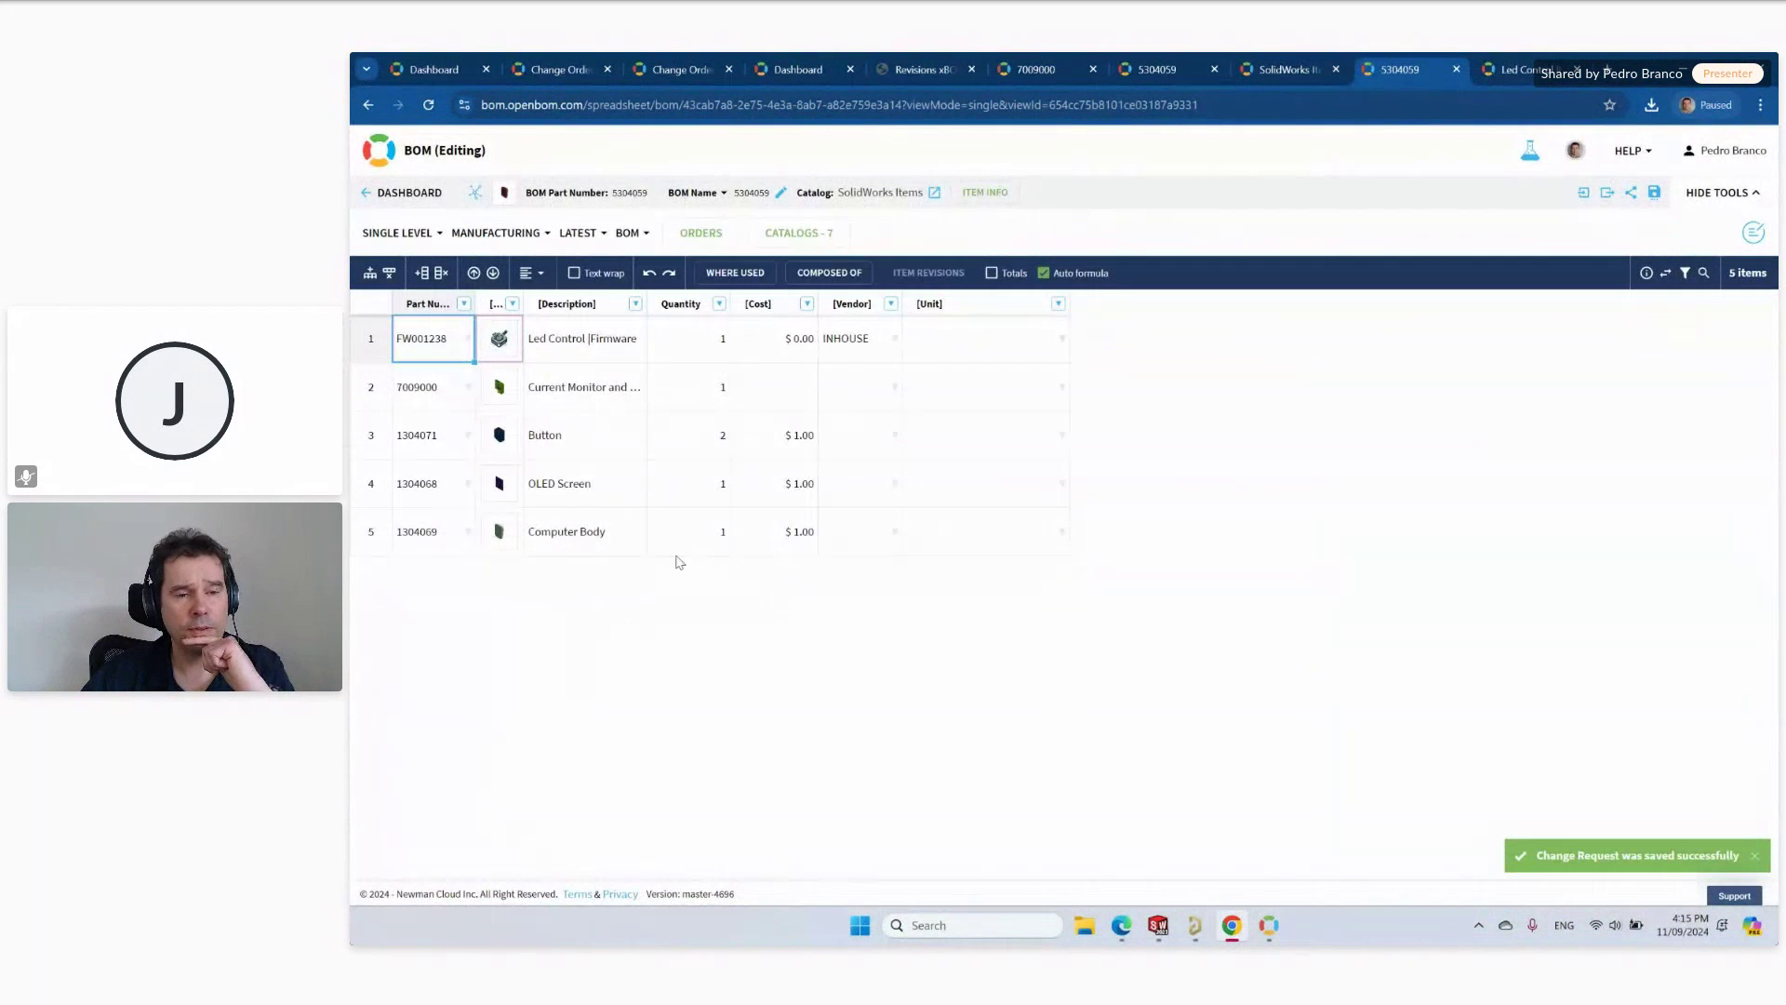
Switch to SOLIDWORKS and examine the SW-58071 cycle computer assembly.
{"action": "mouse_move", "coordinate": [505, 197]}
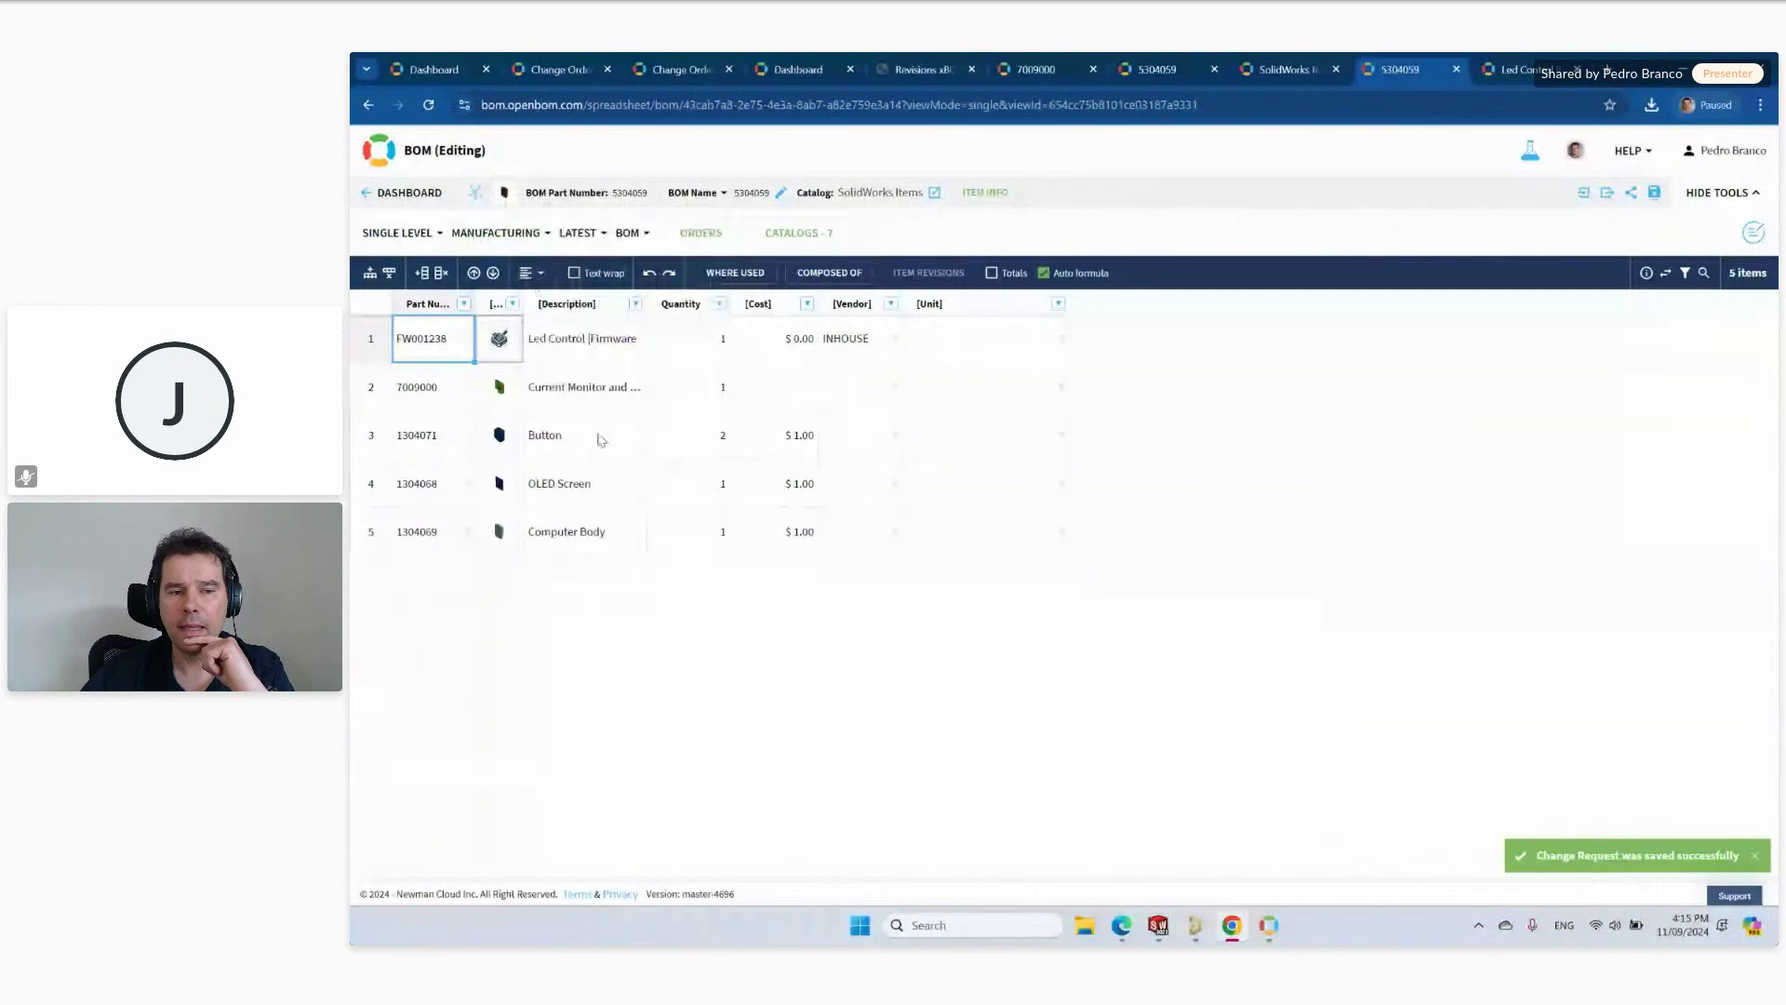
{"action": "mouse_move", "coordinate": [509, 449]}
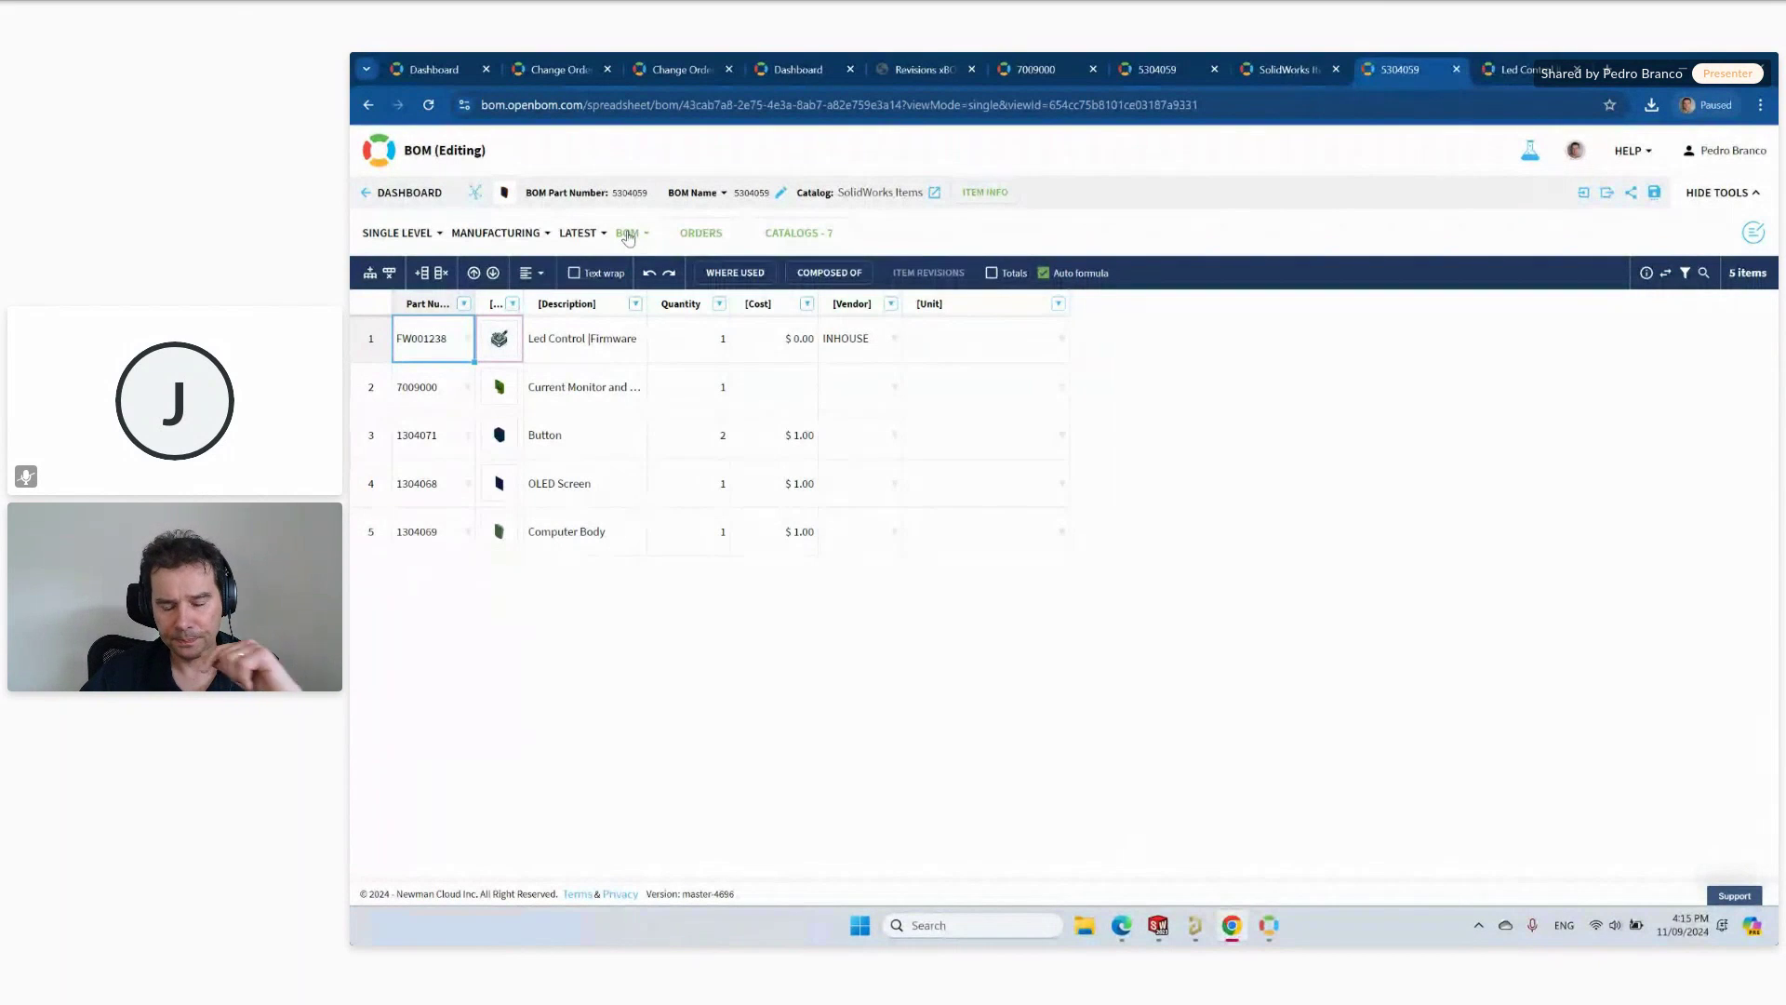
{"action": "left_click", "coordinate": [1159, 926]}
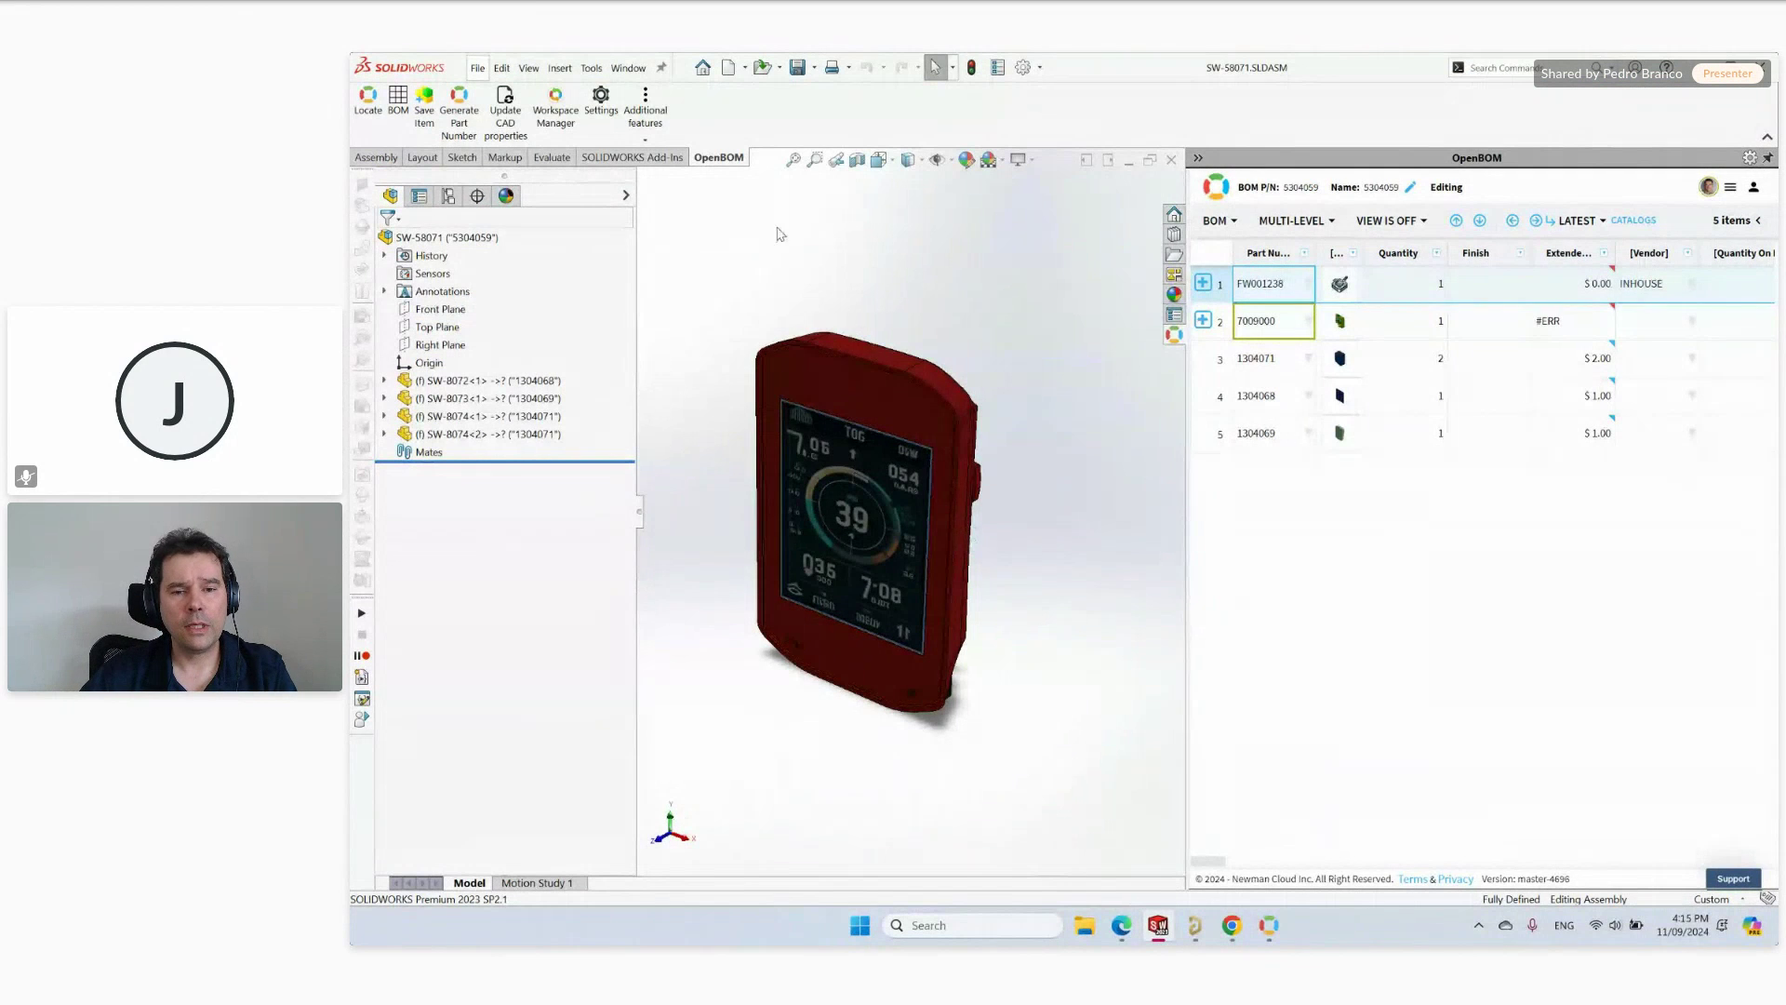
{"action": "left_click_drag", "start_coordinate": [1045, 410], "coordinate": [1074, 295]}
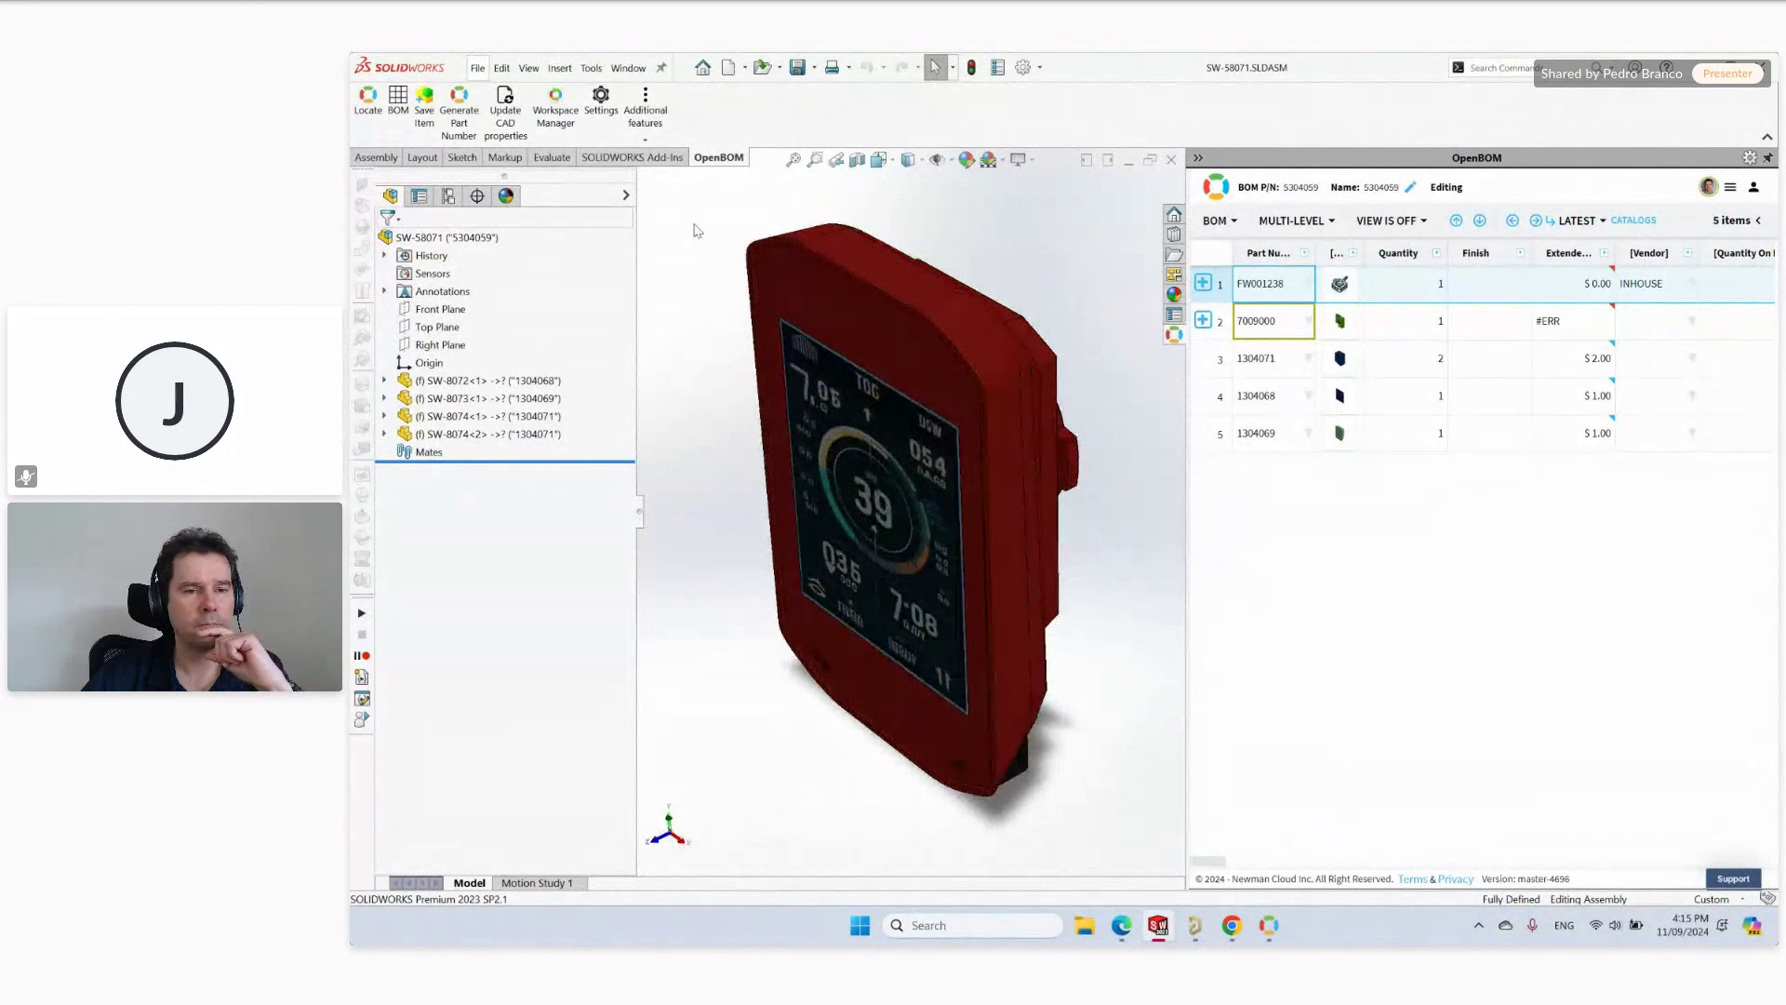
Insert the 91430A151 18-8 Stainless Steel Slotted Flat Head Screws part from Projects\Hardware beside the upper rear of the cycle computer.
{"action": "left_click", "coordinate": [584, 69]}
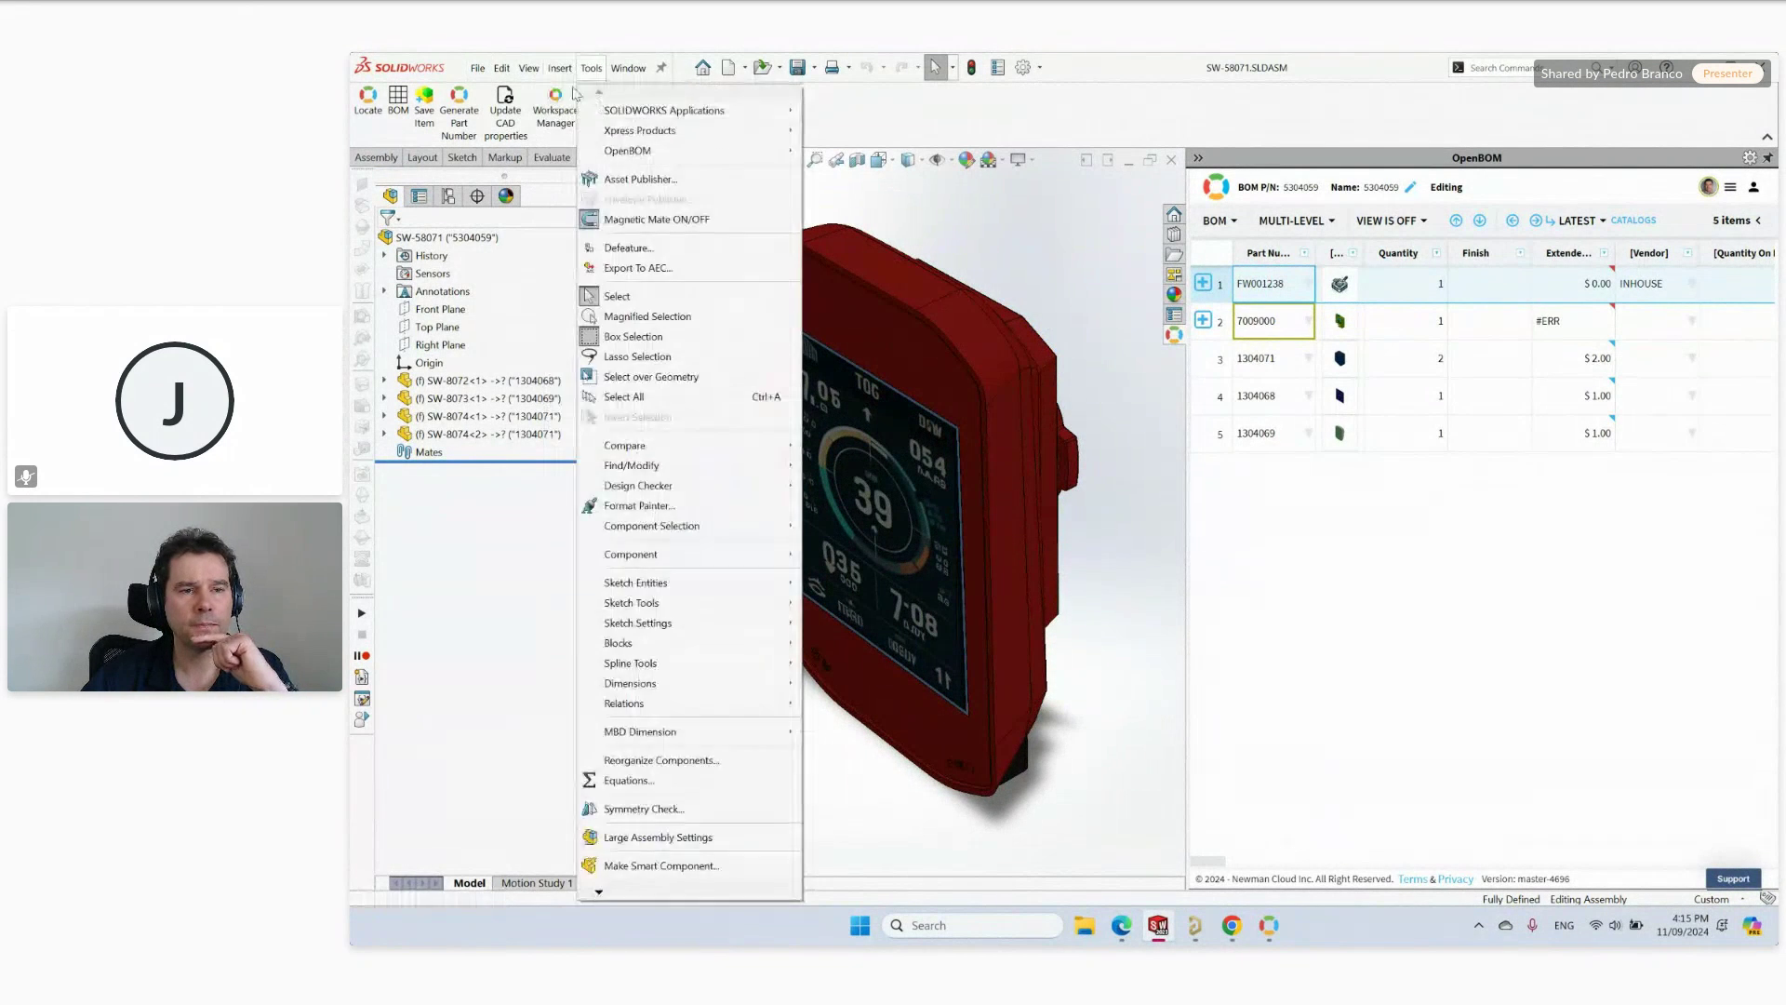
{"action": "mouse_move", "coordinate": [559, 69]}
{"action": "mouse_move", "coordinate": [652, 95]}
{"action": "left_click", "coordinate": [732, 99]}
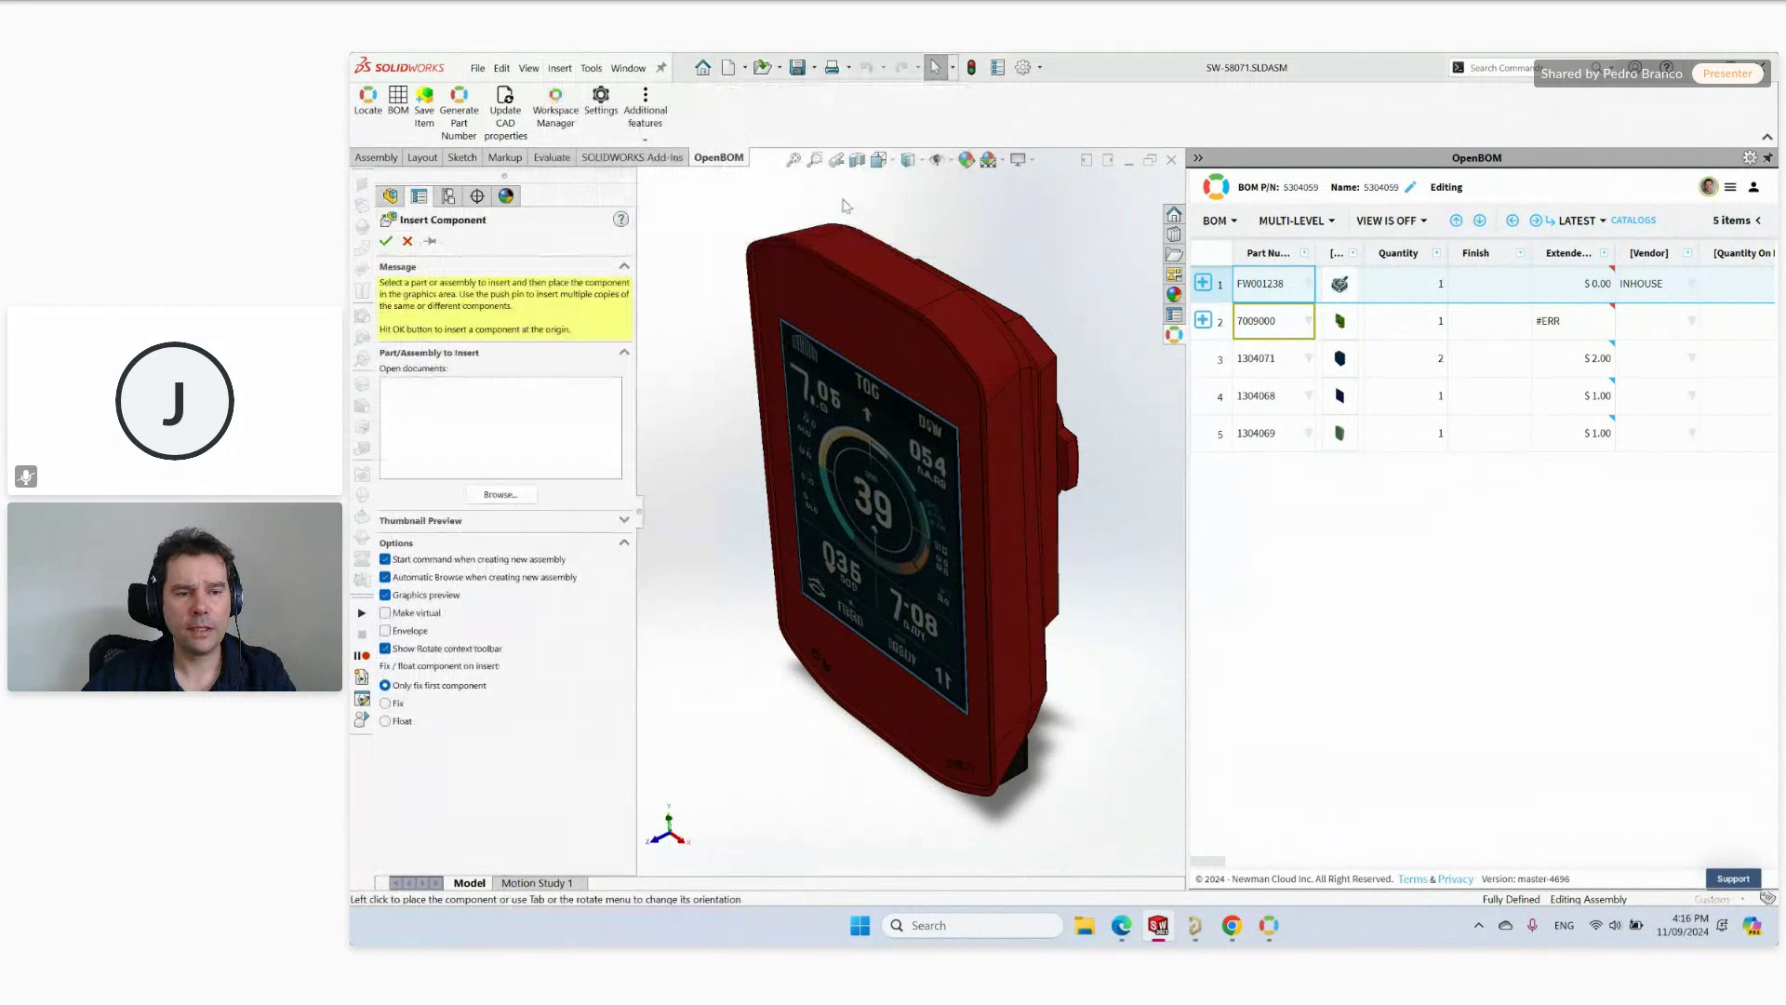
{"action": "scroll", "coordinate": [695, 716], "scroll_direction": "down", "scroll_amount": 3}
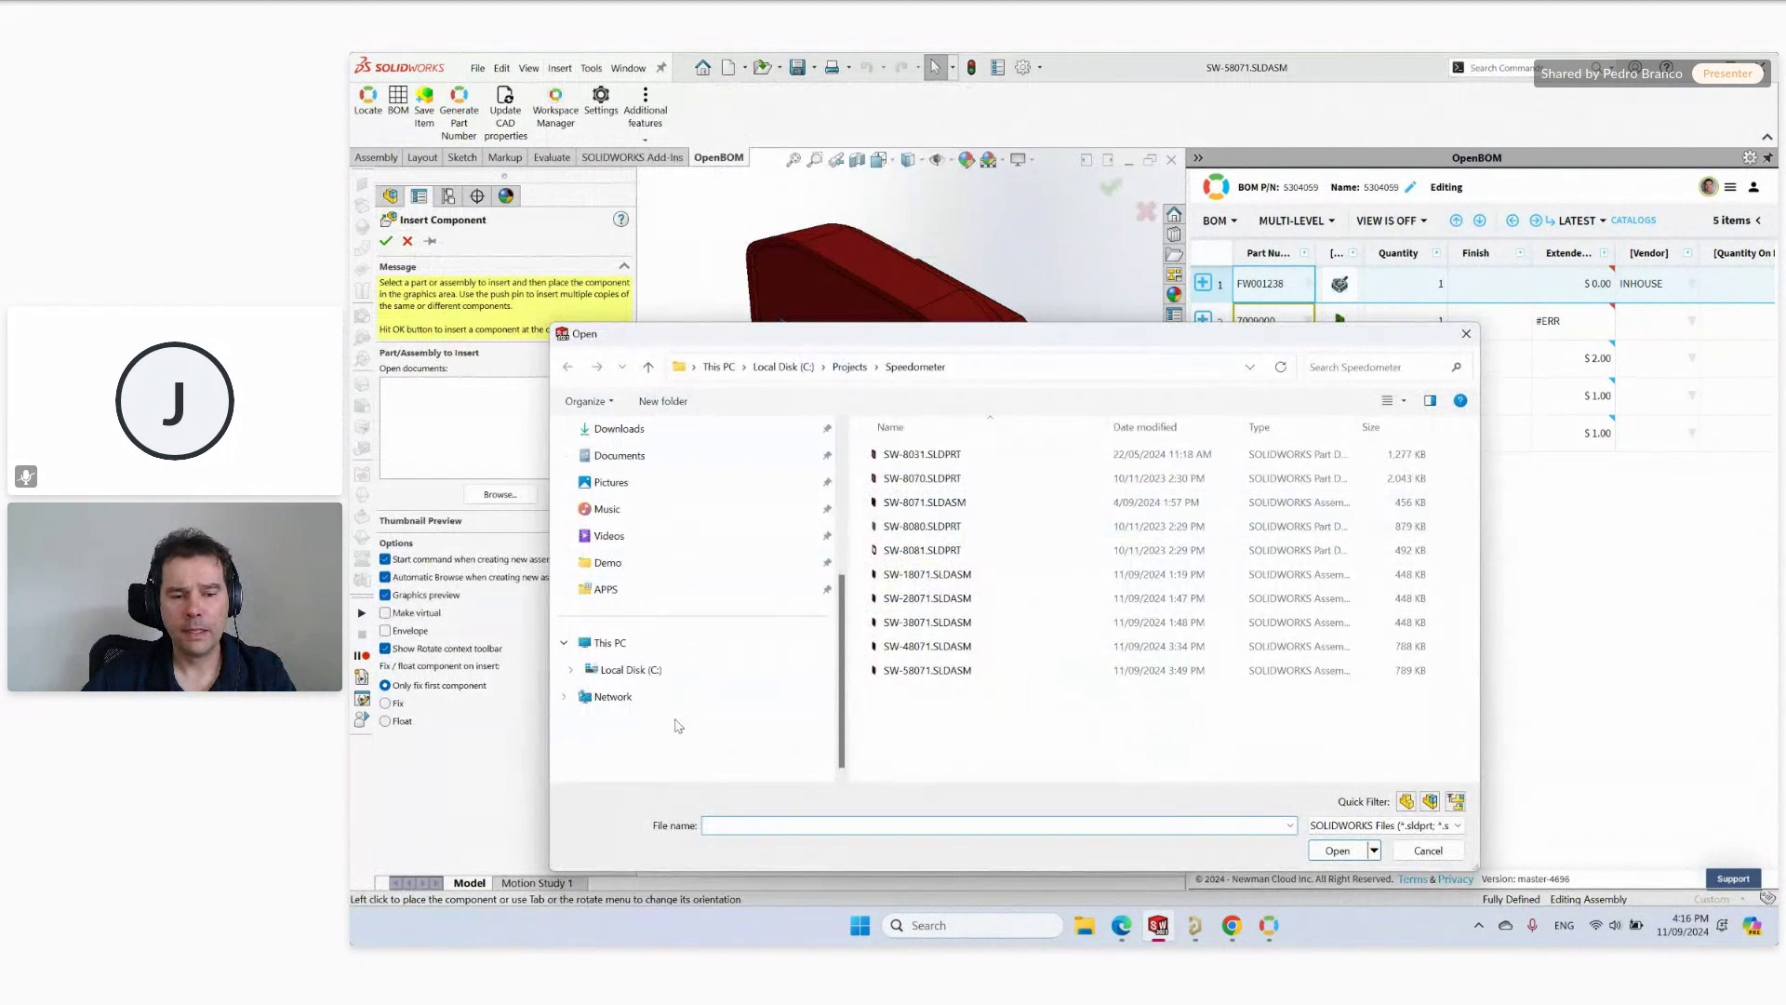
{"action": "left_click", "coordinate": [633, 669]}
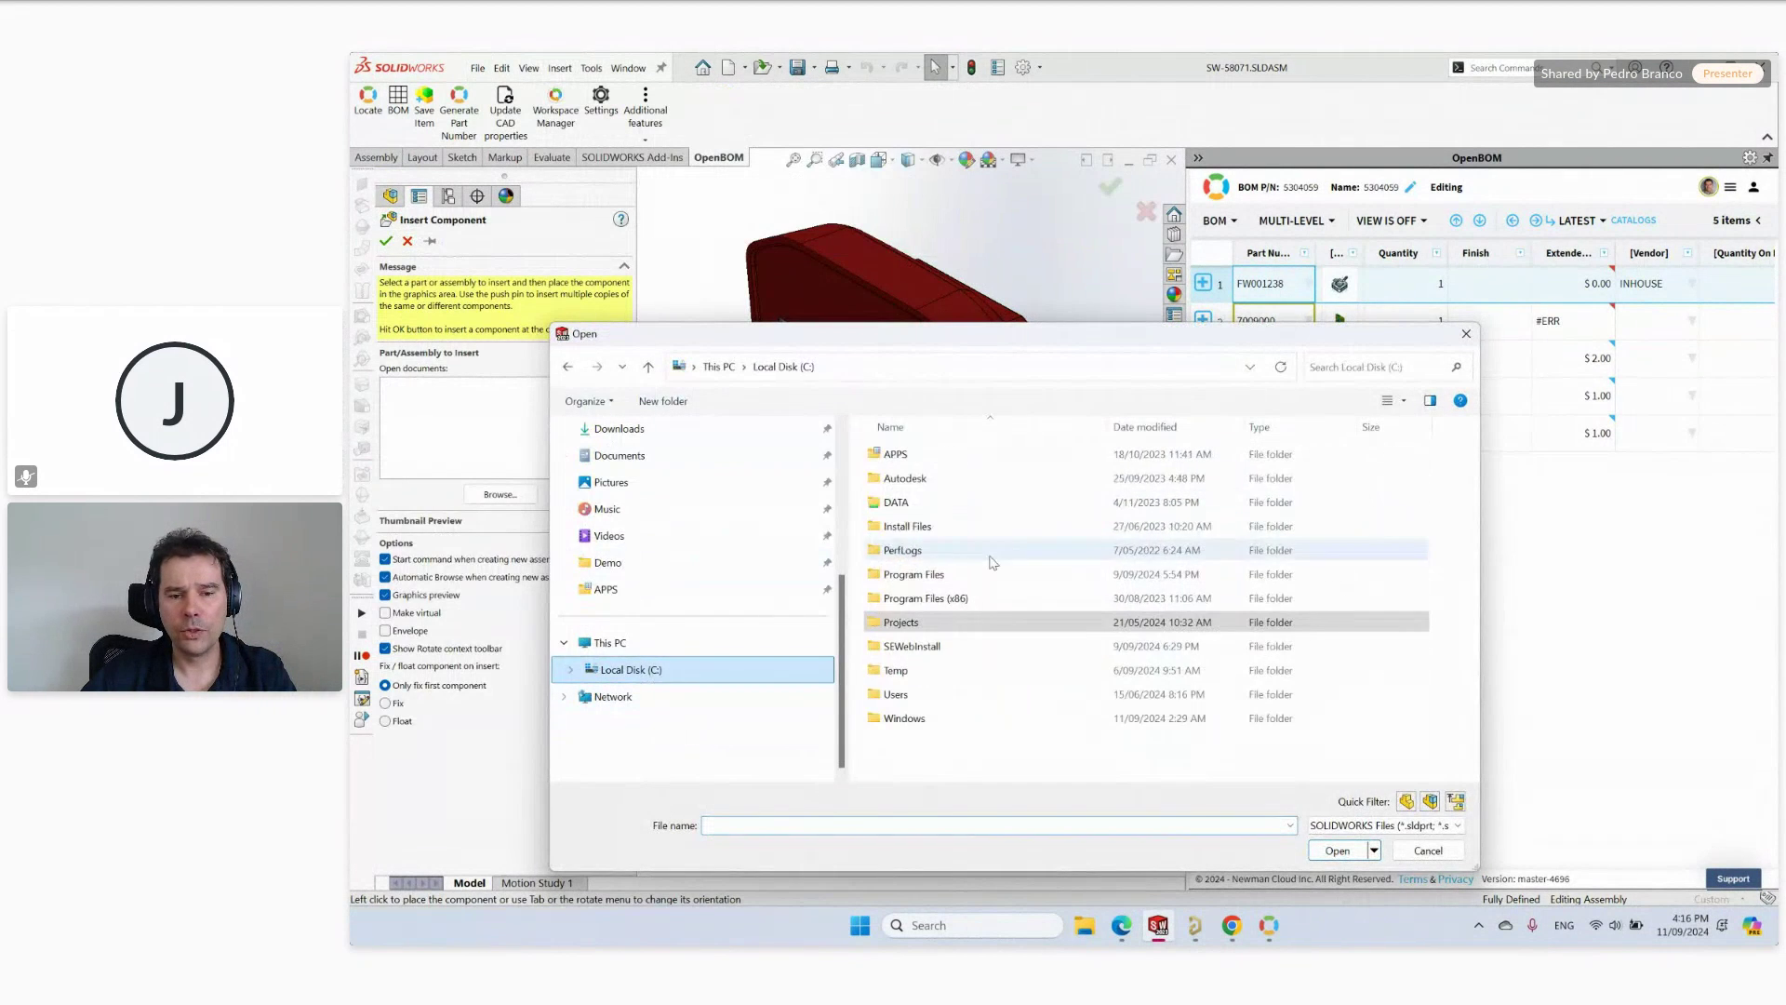
{"action": "double_click", "coordinate": [921, 625]}
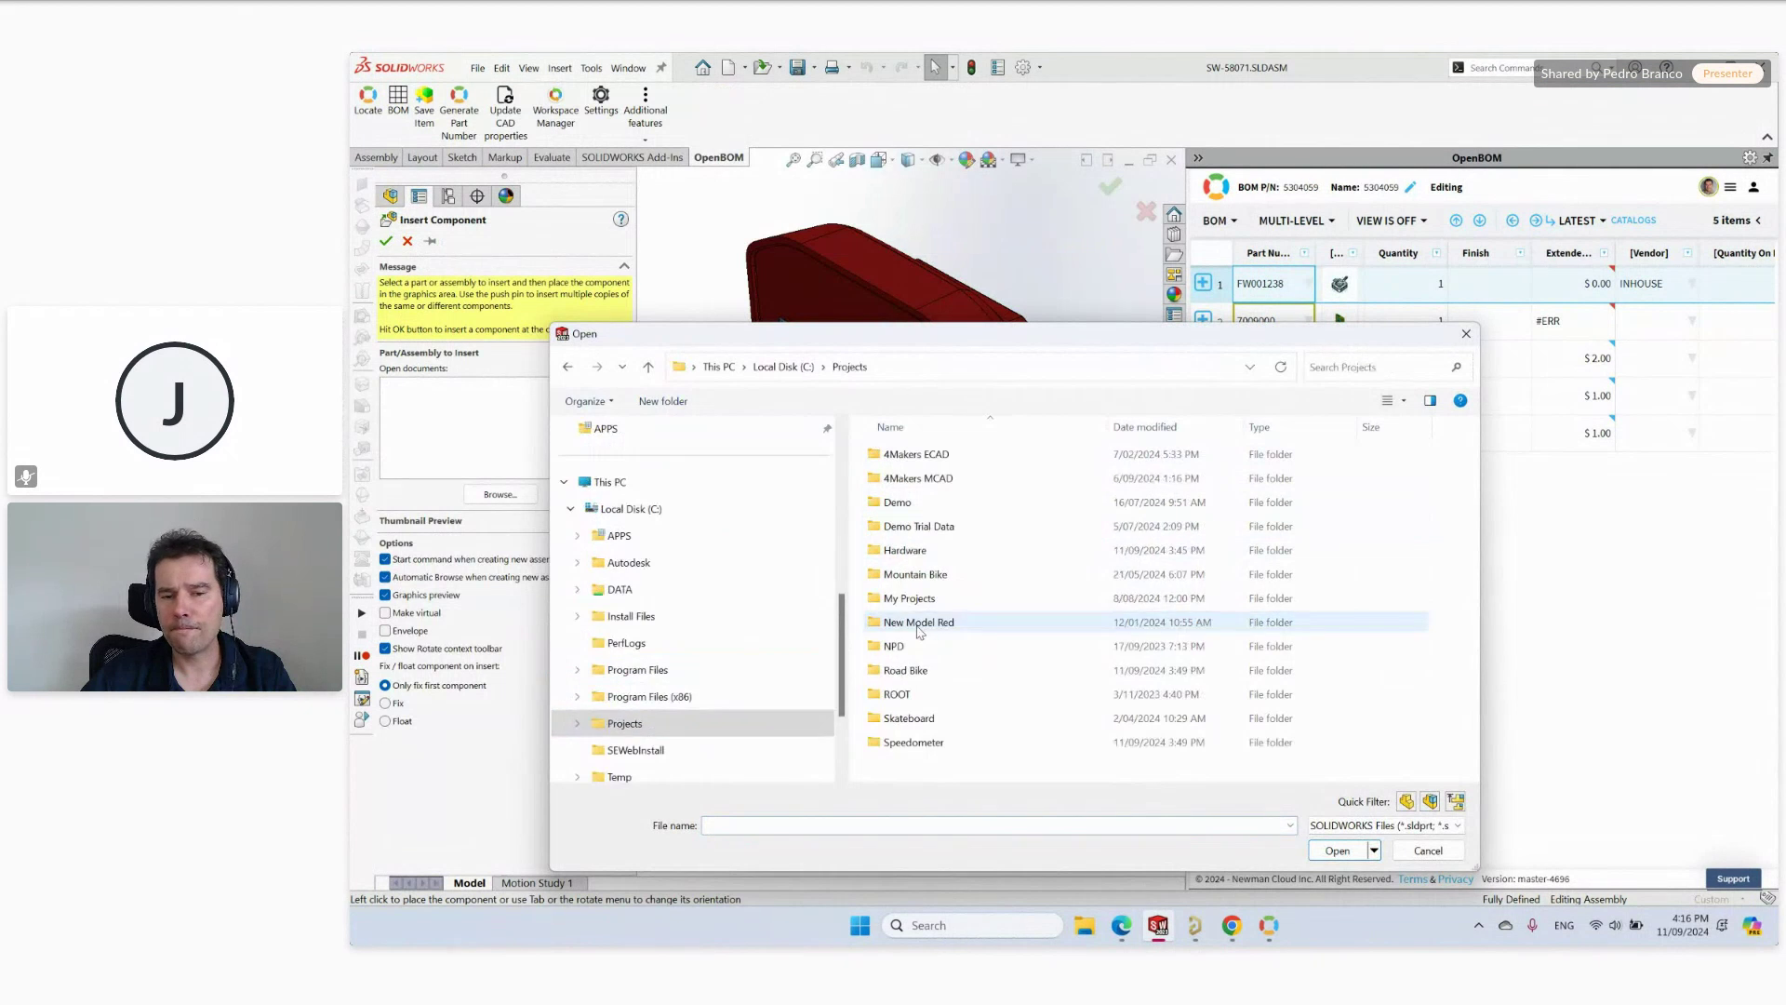
{"action": "double_click", "coordinate": [905, 549]}
{"action": "left_click", "coordinate": [1070, 478]}
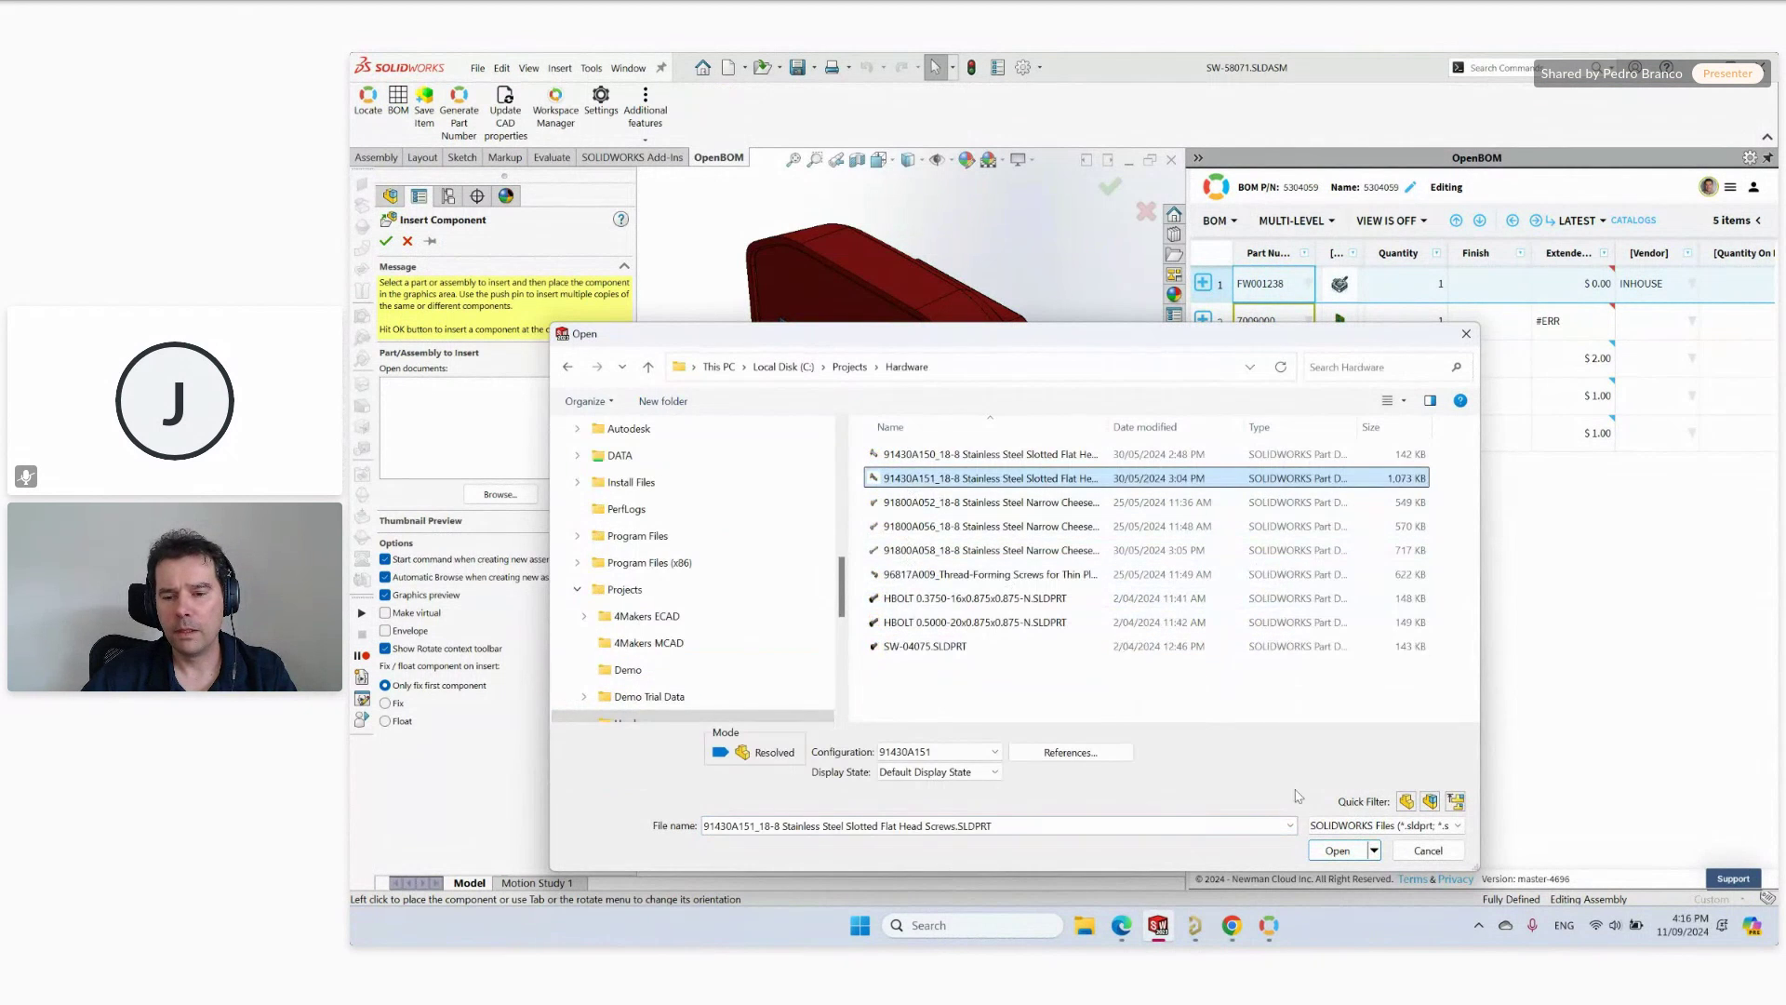
{"action": "left_click", "coordinate": [1344, 851]}
{"action": "scroll", "coordinate": [1107, 358], "scroll_direction": "down", "scroll_amount": 4}
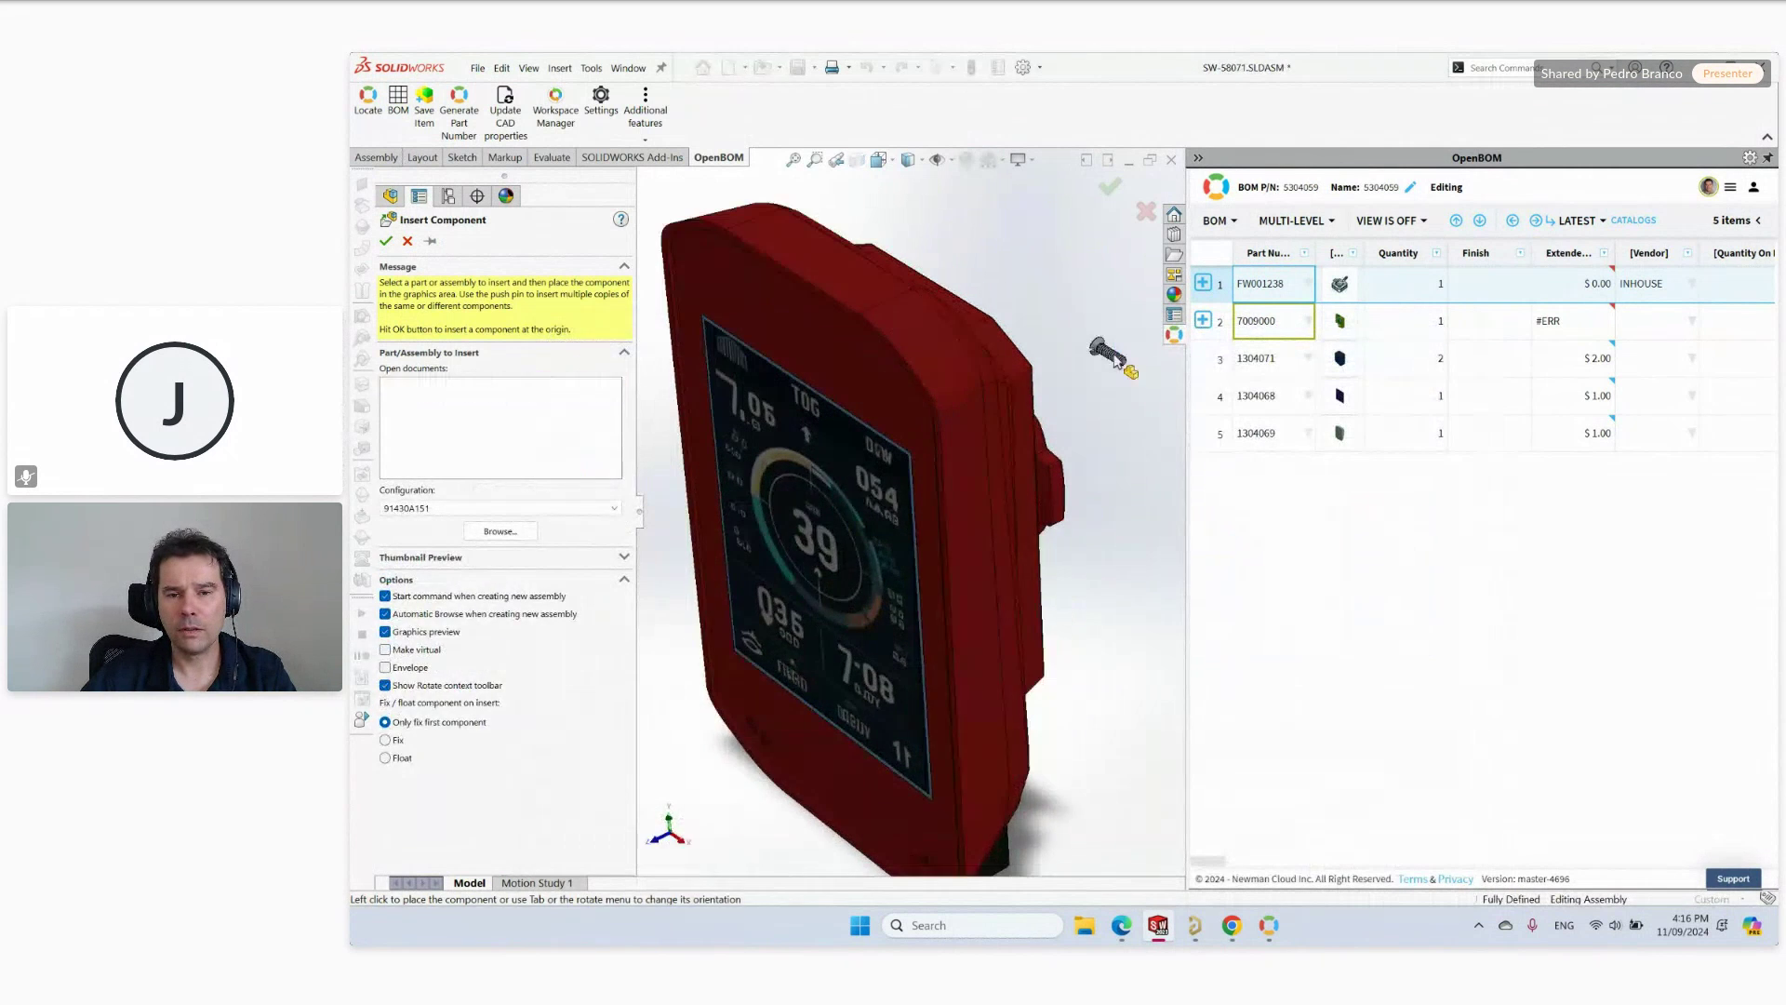
{"action": "left_click", "coordinate": [1102, 353]}
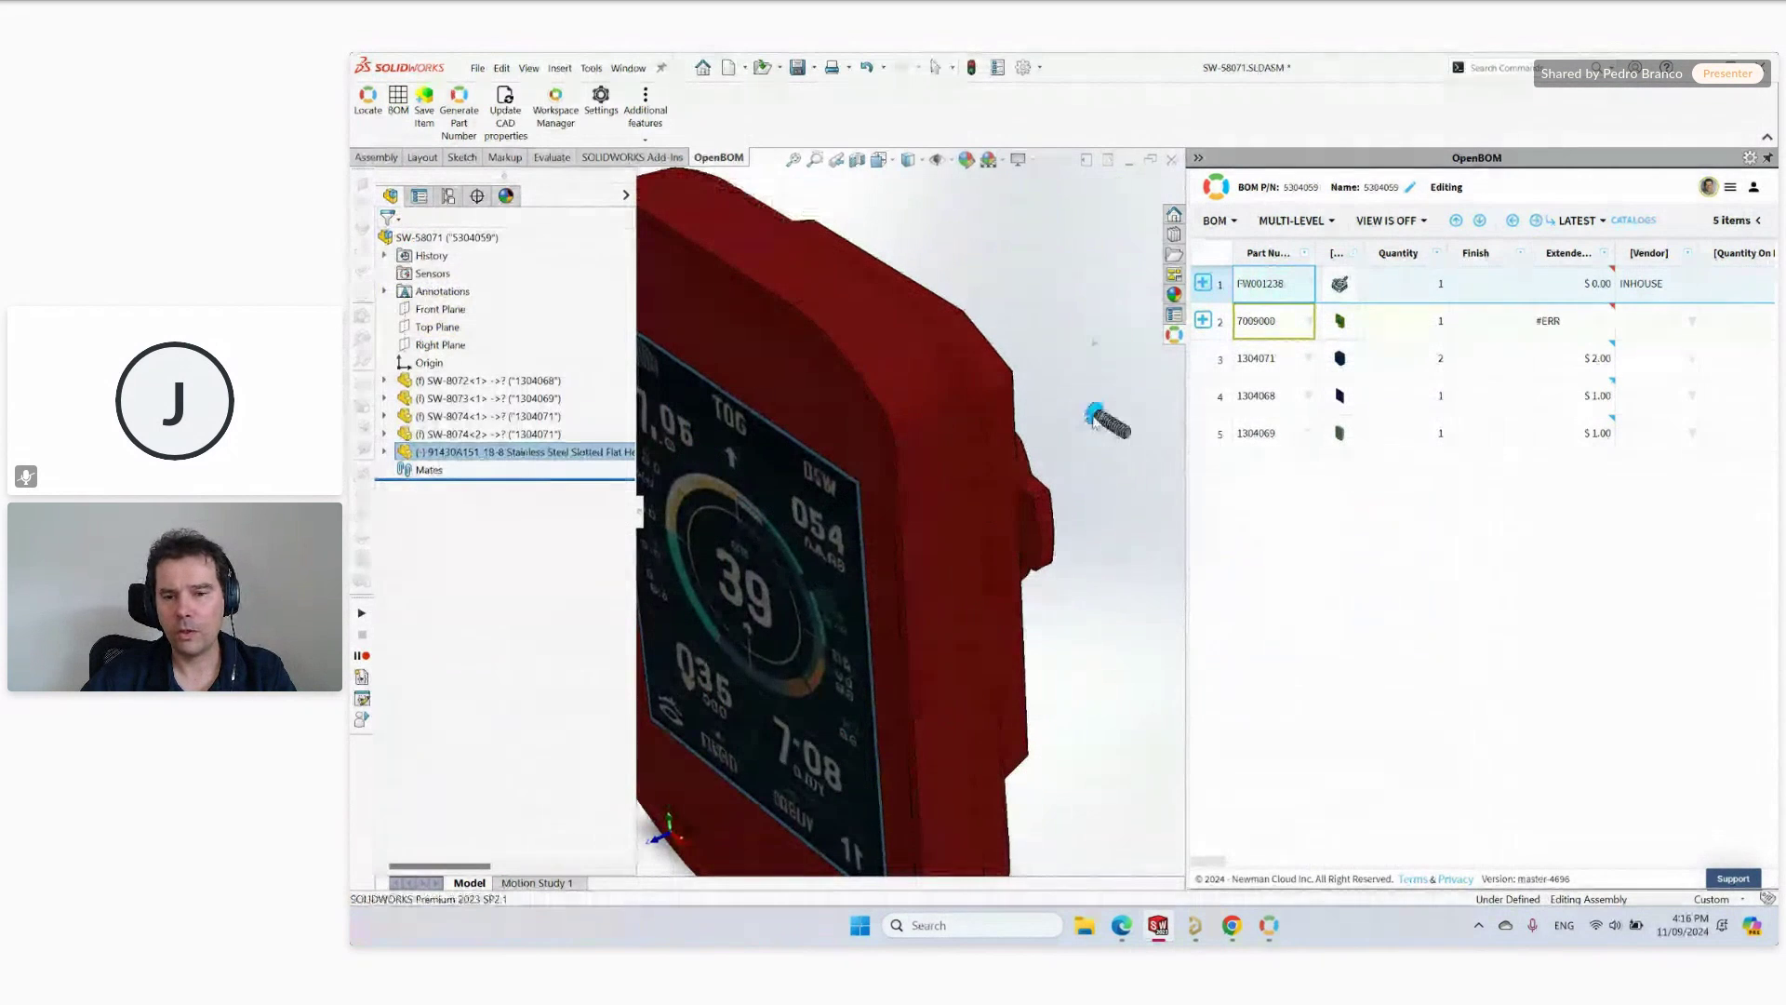
Place three more copies of the 91430A151 screw beside the cycle computer assembly.
{"action": "left_click", "coordinate": [1079, 346]}
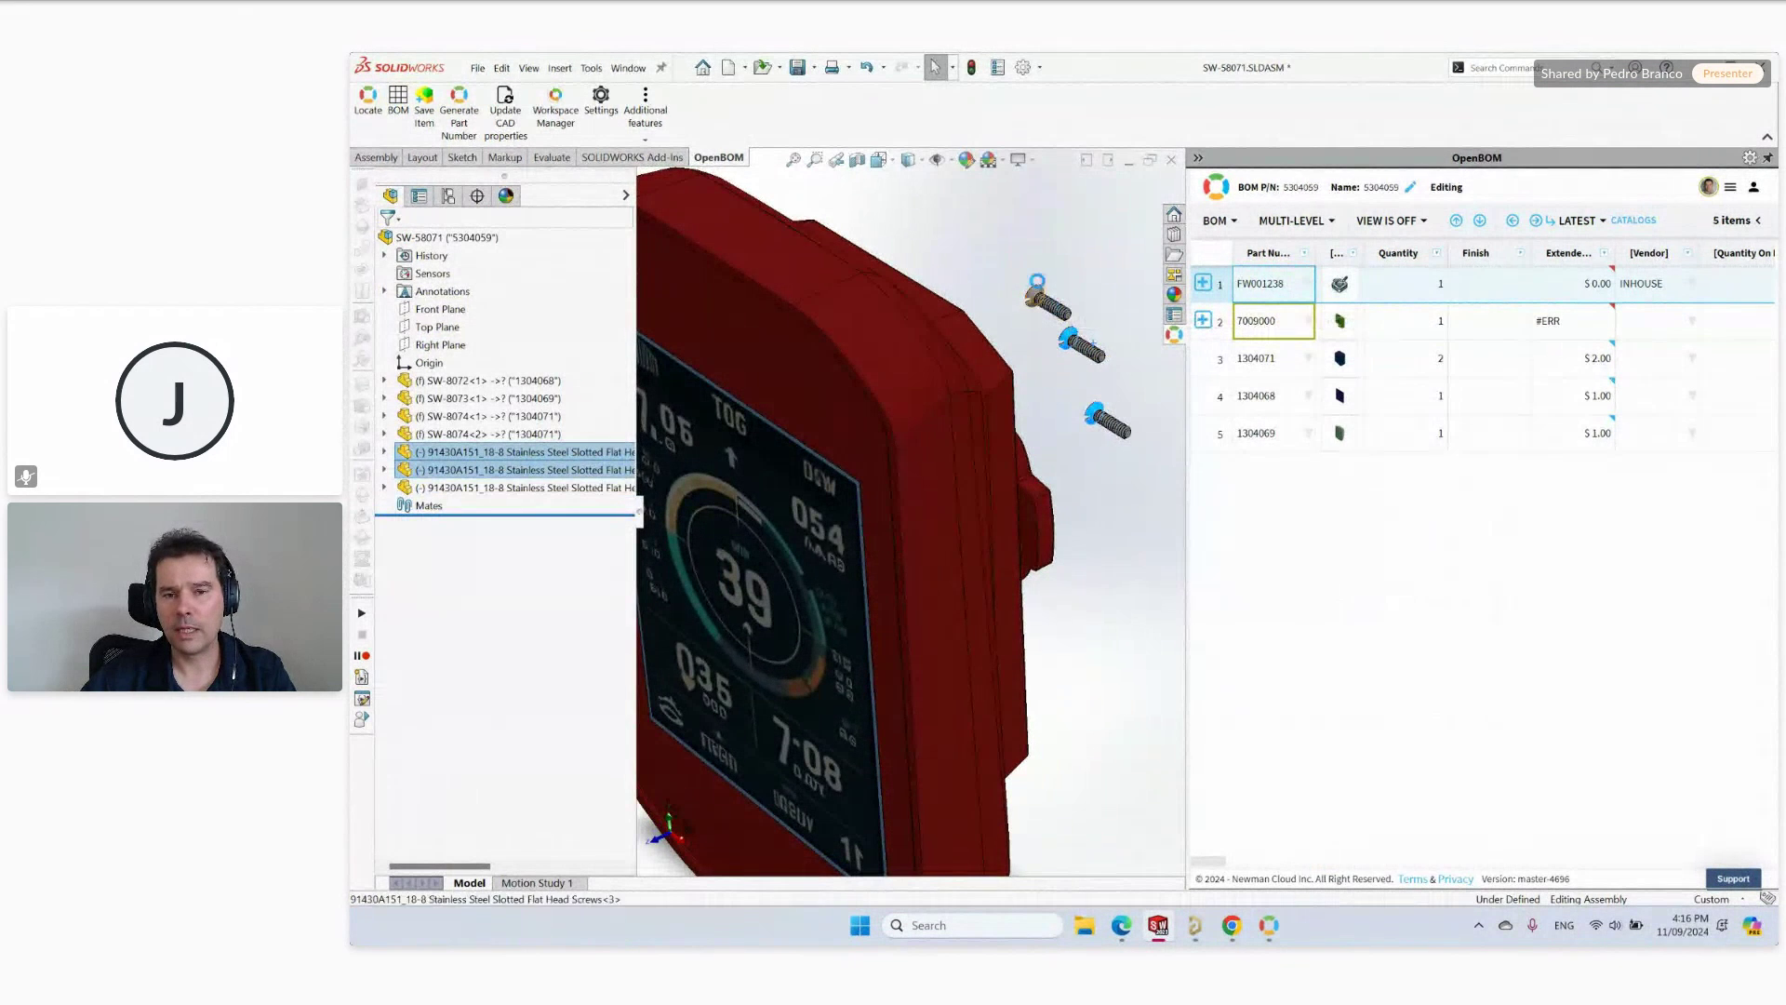
{"action": "left_click", "coordinate": [1035, 292]}
{"action": "scroll", "coordinate": [1057, 409], "scroll_direction": "up", "scroll_amount": 3}
{"action": "left_click_drag", "start_coordinate": [1056, 402], "coordinate": [1096, 558]}
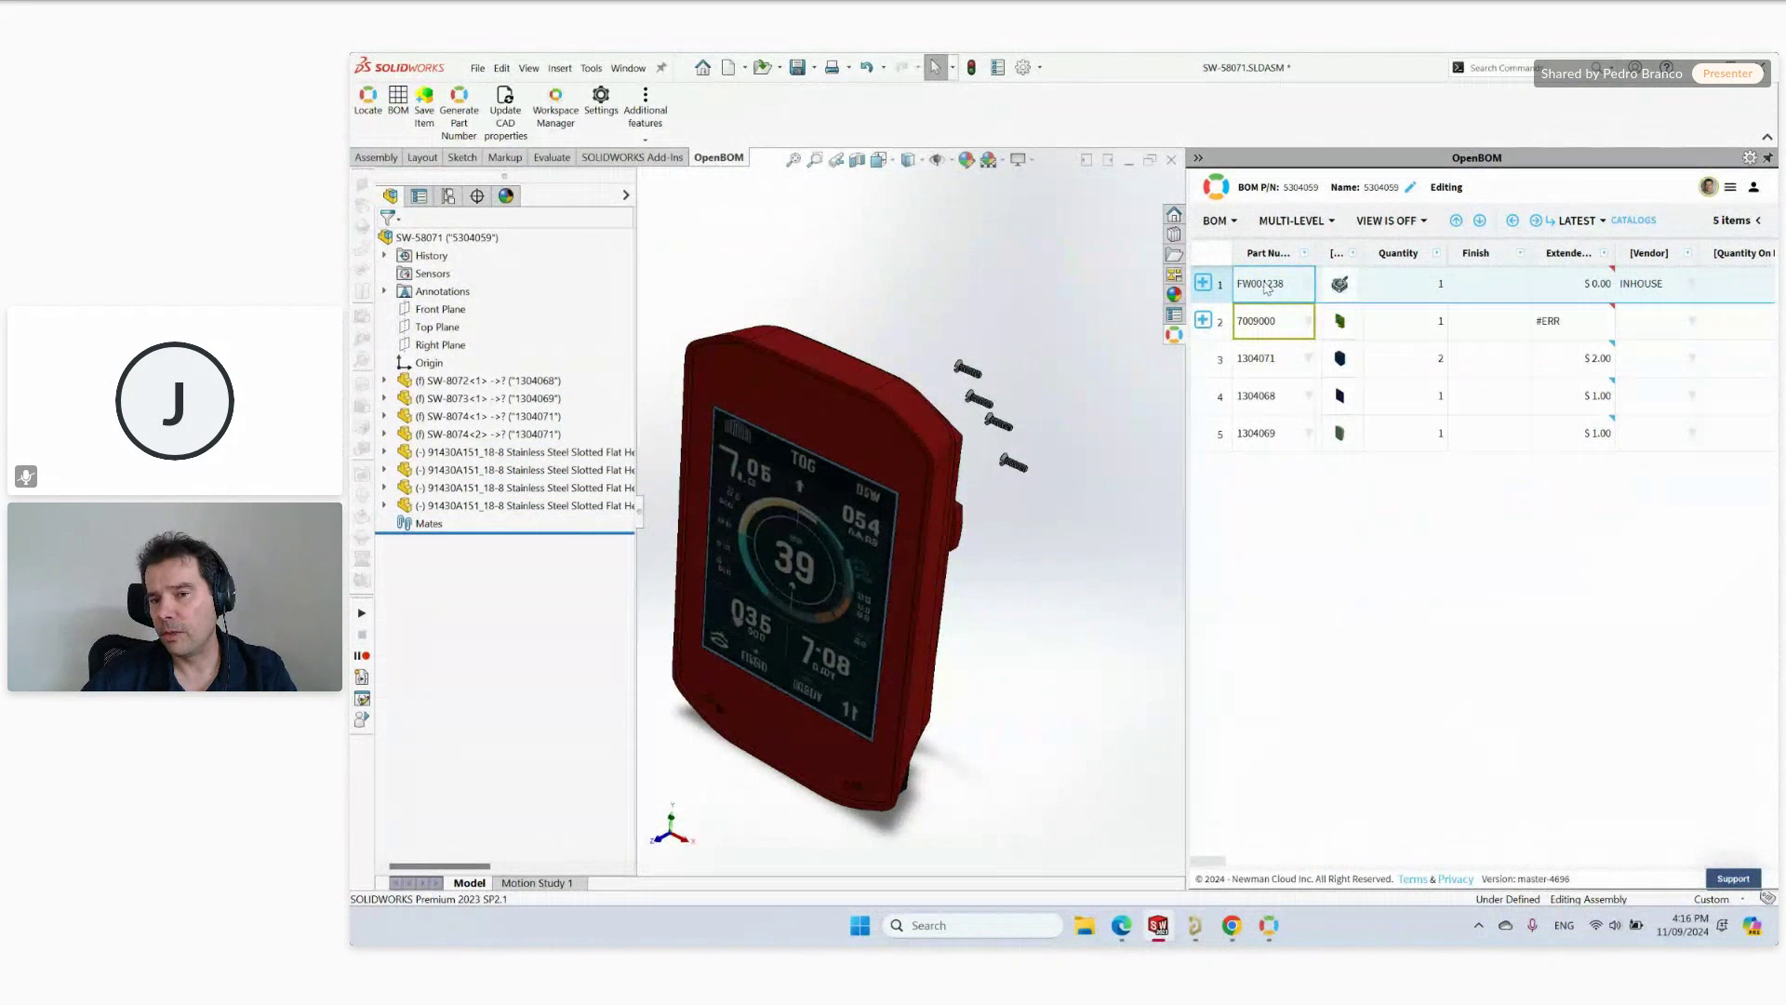
Update the 5304059 multi-level BOM from the assembly and check the quantity of the 91430A151 screw.
{"action": "mouse_move", "coordinate": [1342, 328]}
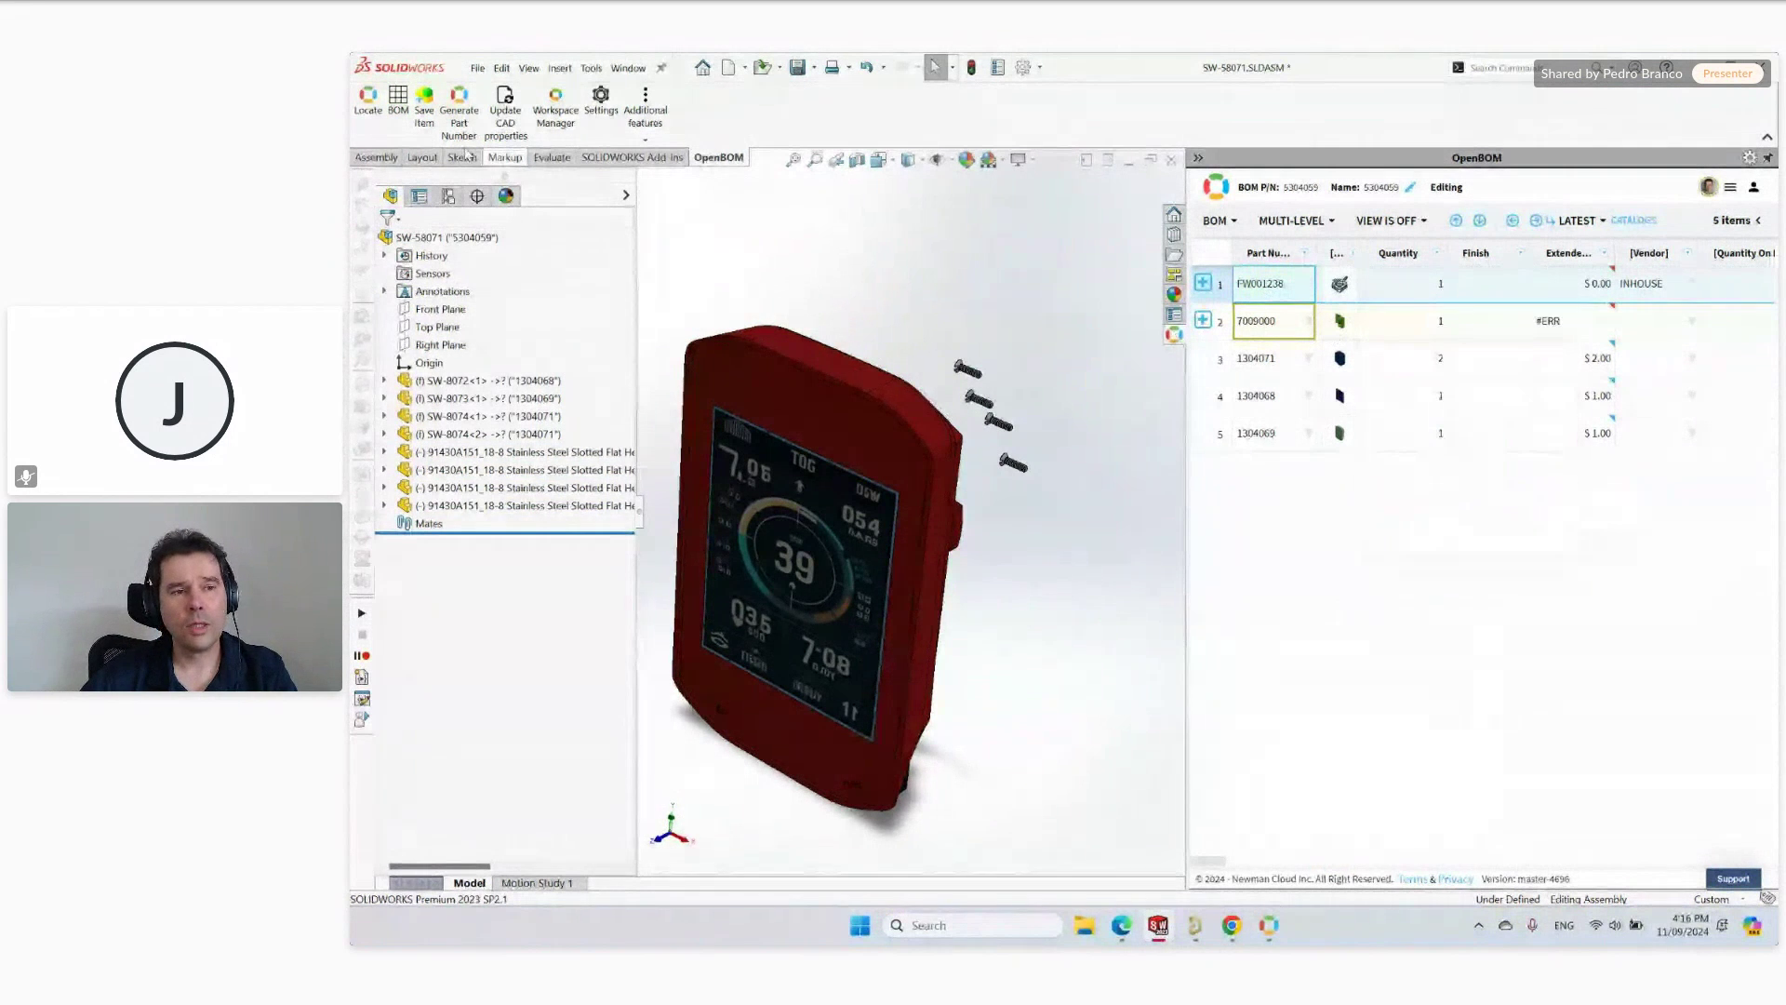
{"action": "left_click", "coordinate": [399, 103]}
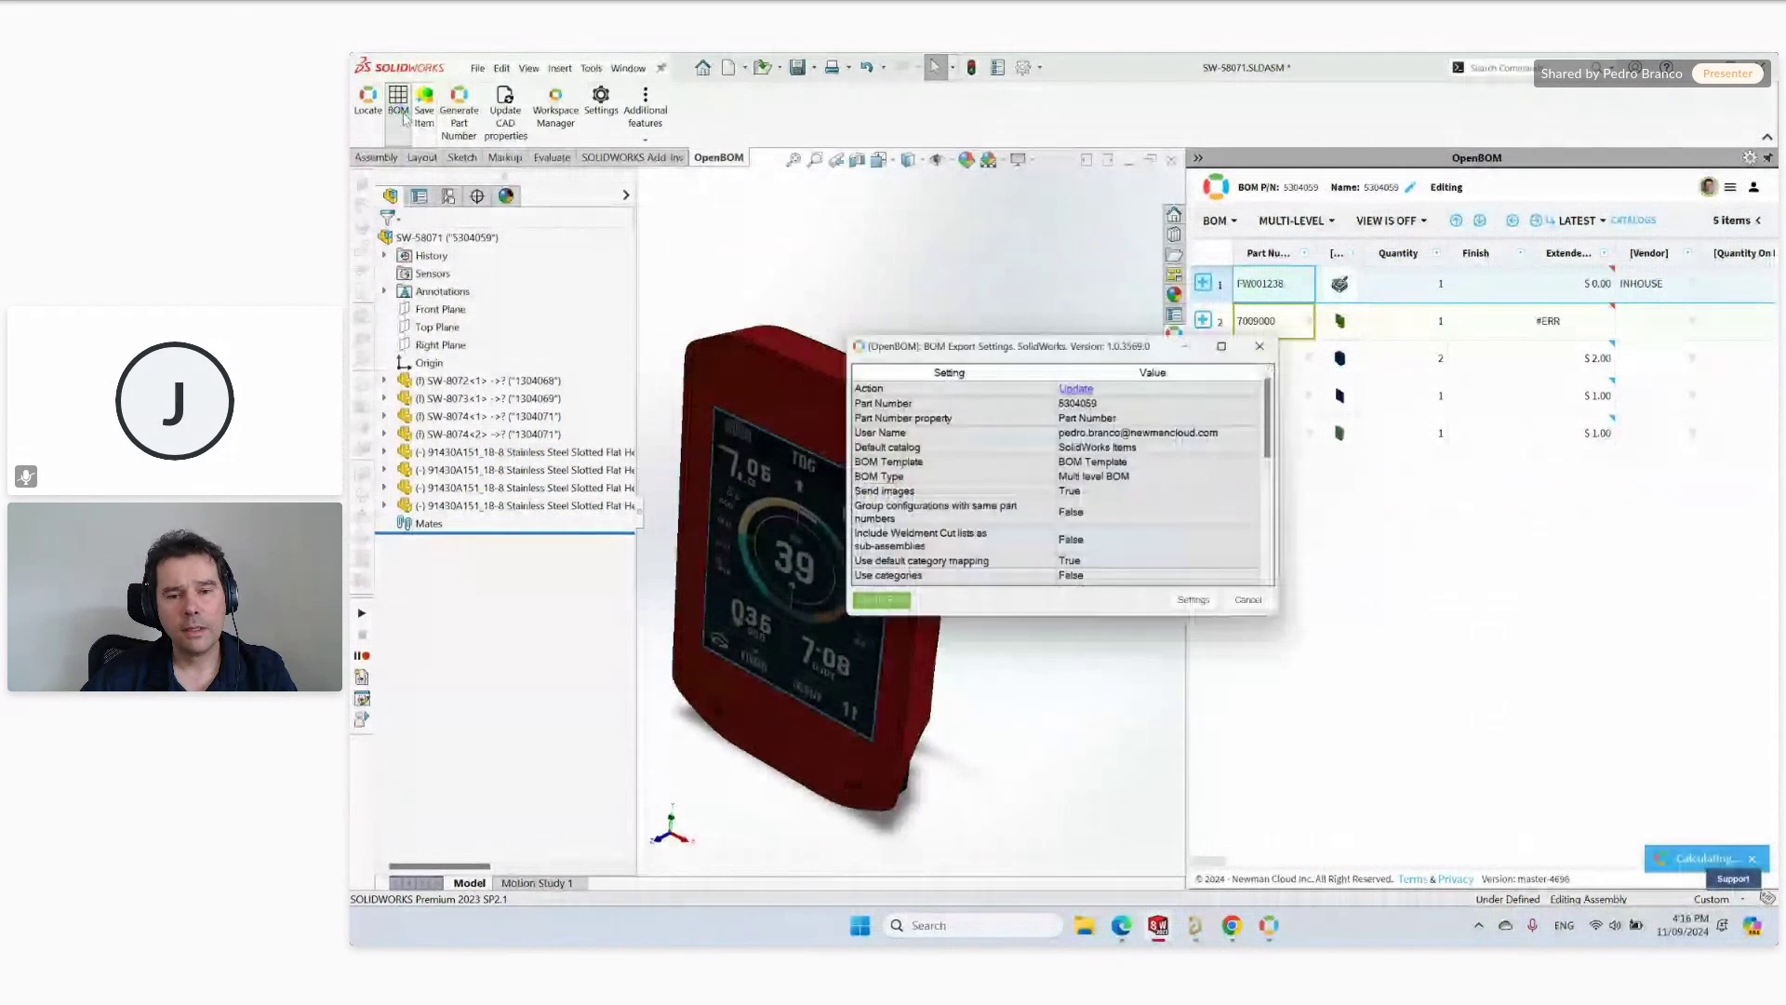
{"action": "left_click", "coordinate": [879, 606]}
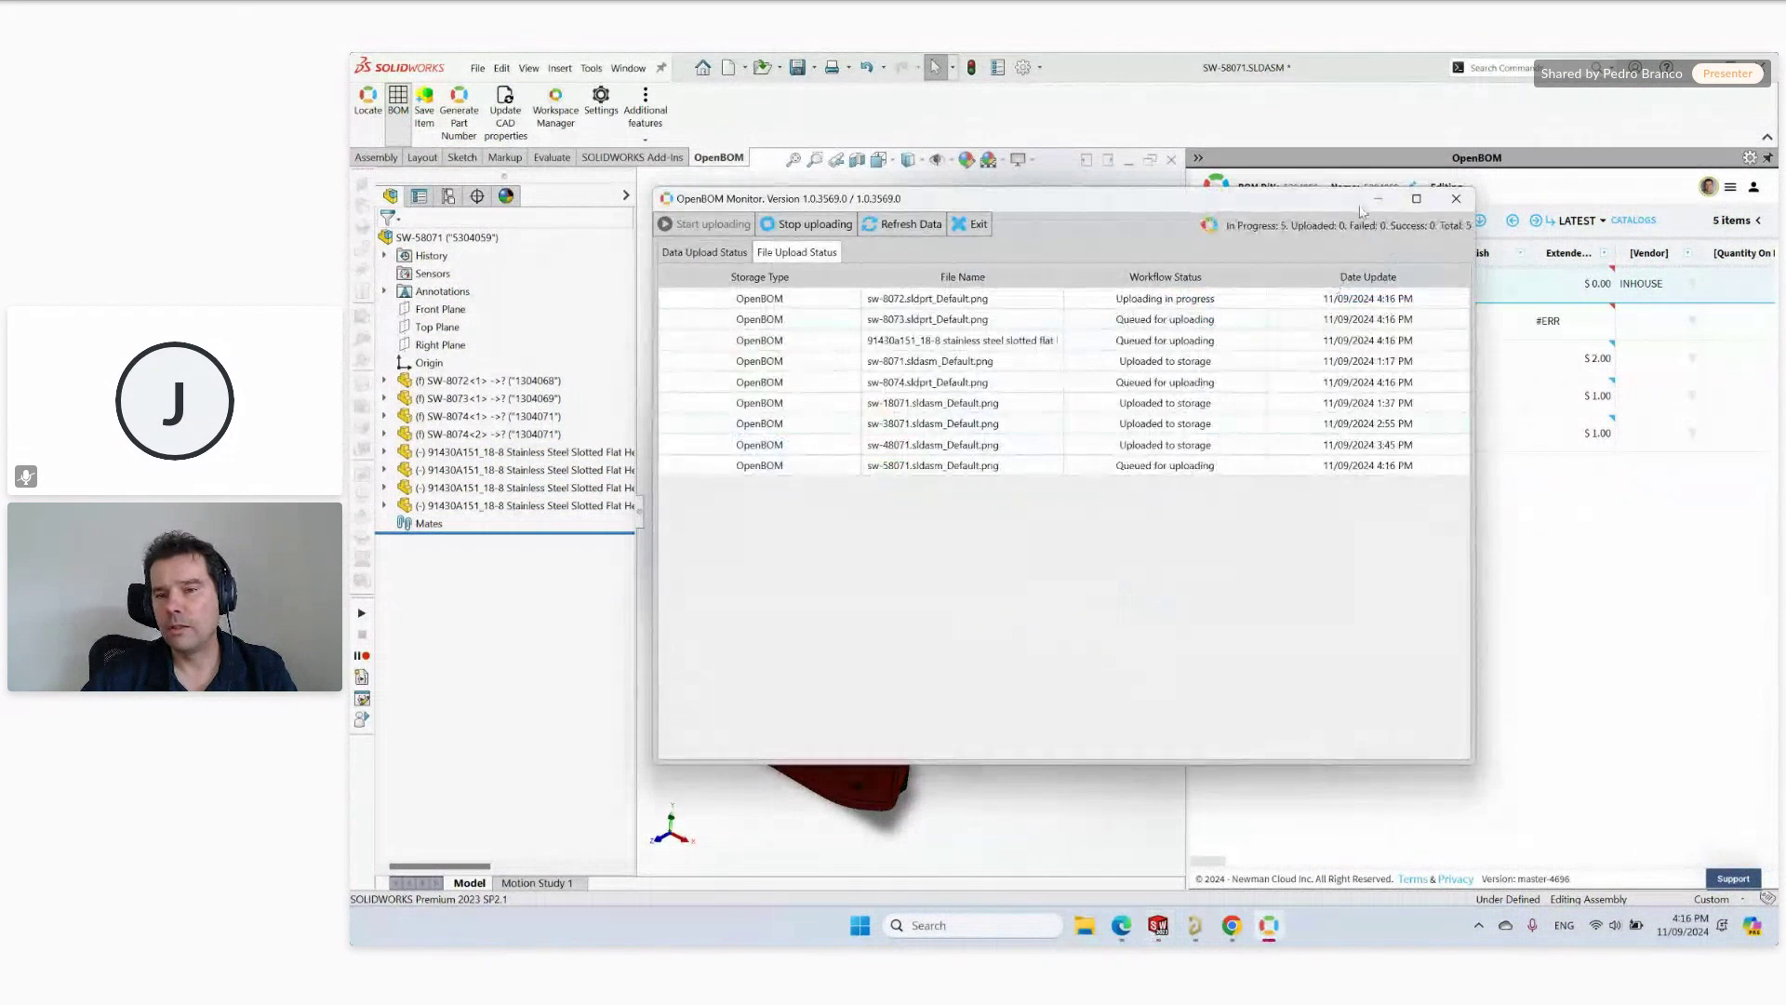
{"action": "left_click", "coordinate": [1380, 201]}
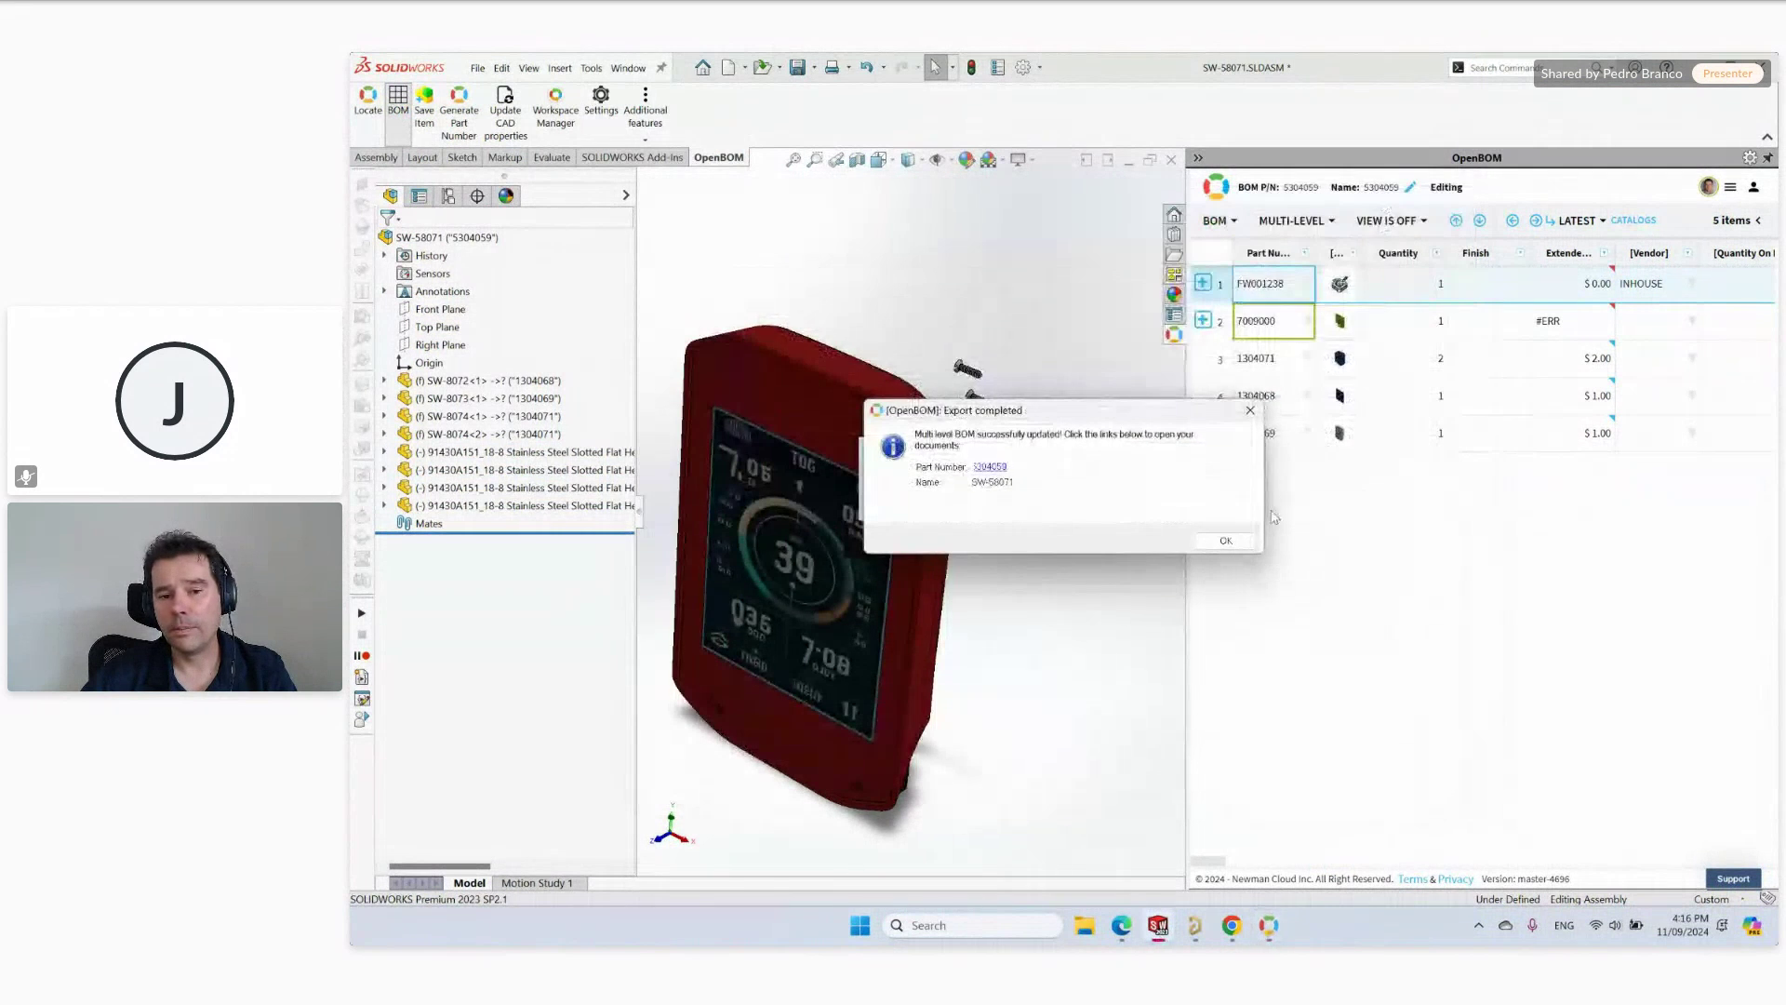
{"action": "left_click", "coordinate": [1241, 542]}
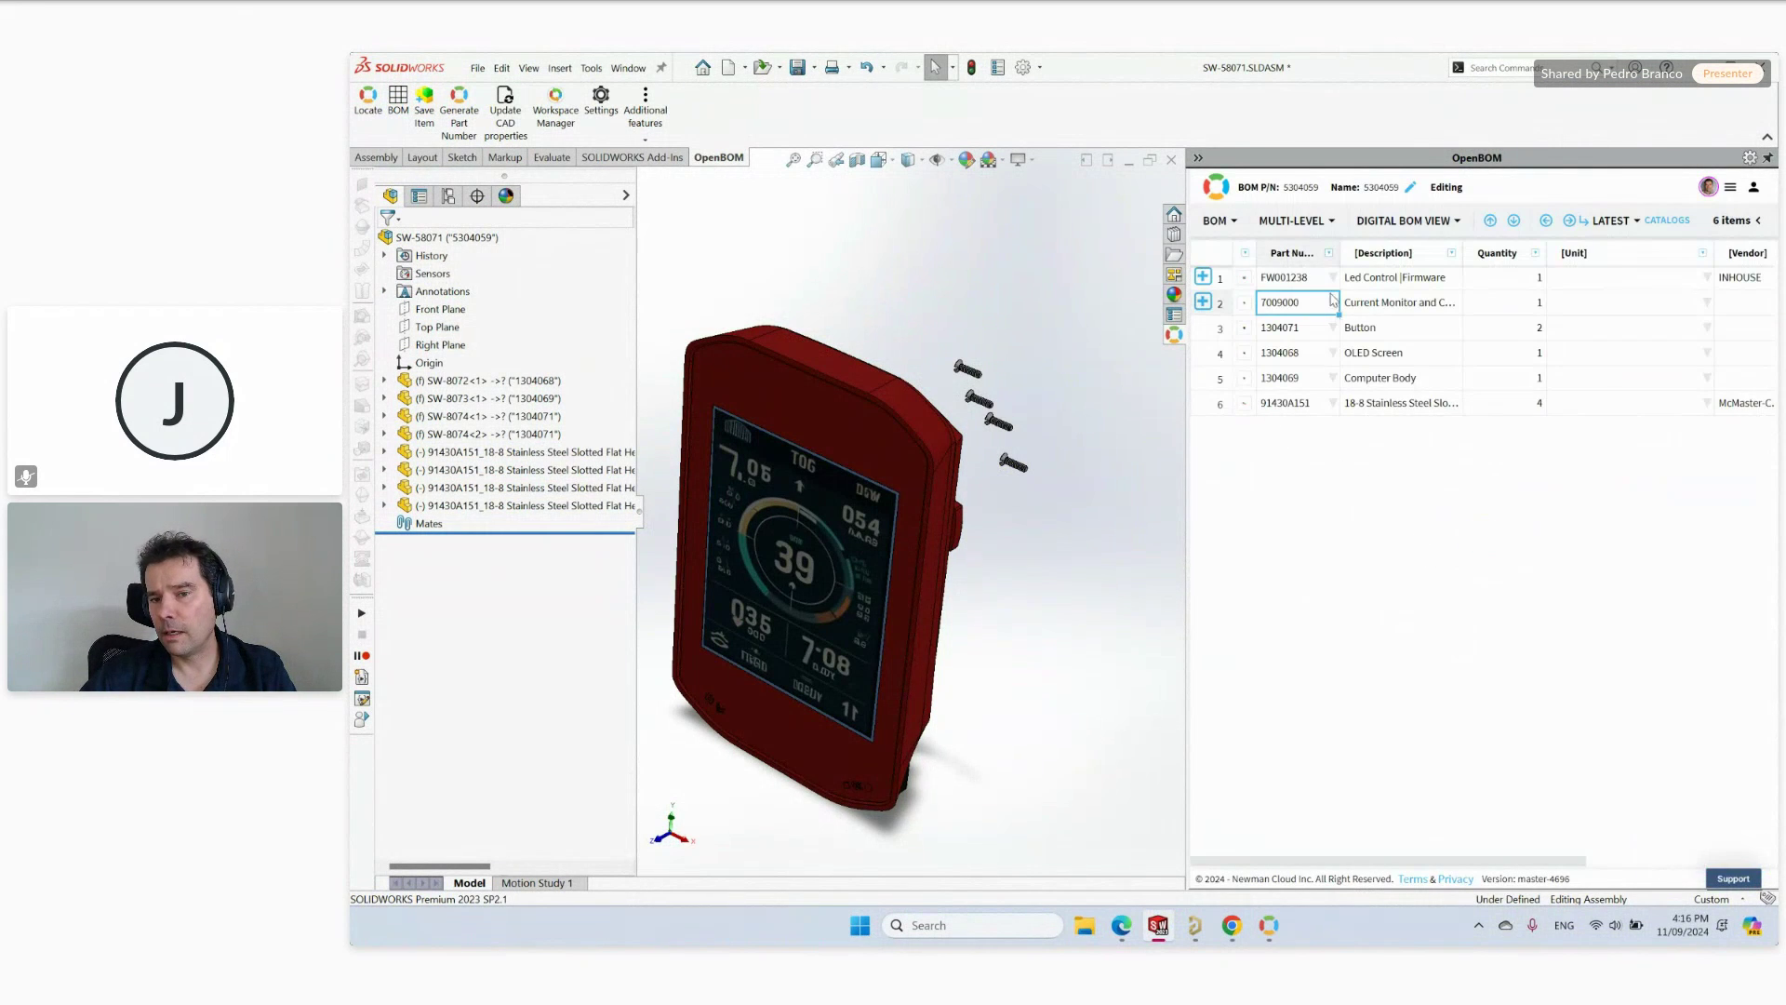
{"action": "mouse_move", "coordinate": [1254, 312]}
{"action": "left_click", "coordinate": [1512, 438]}
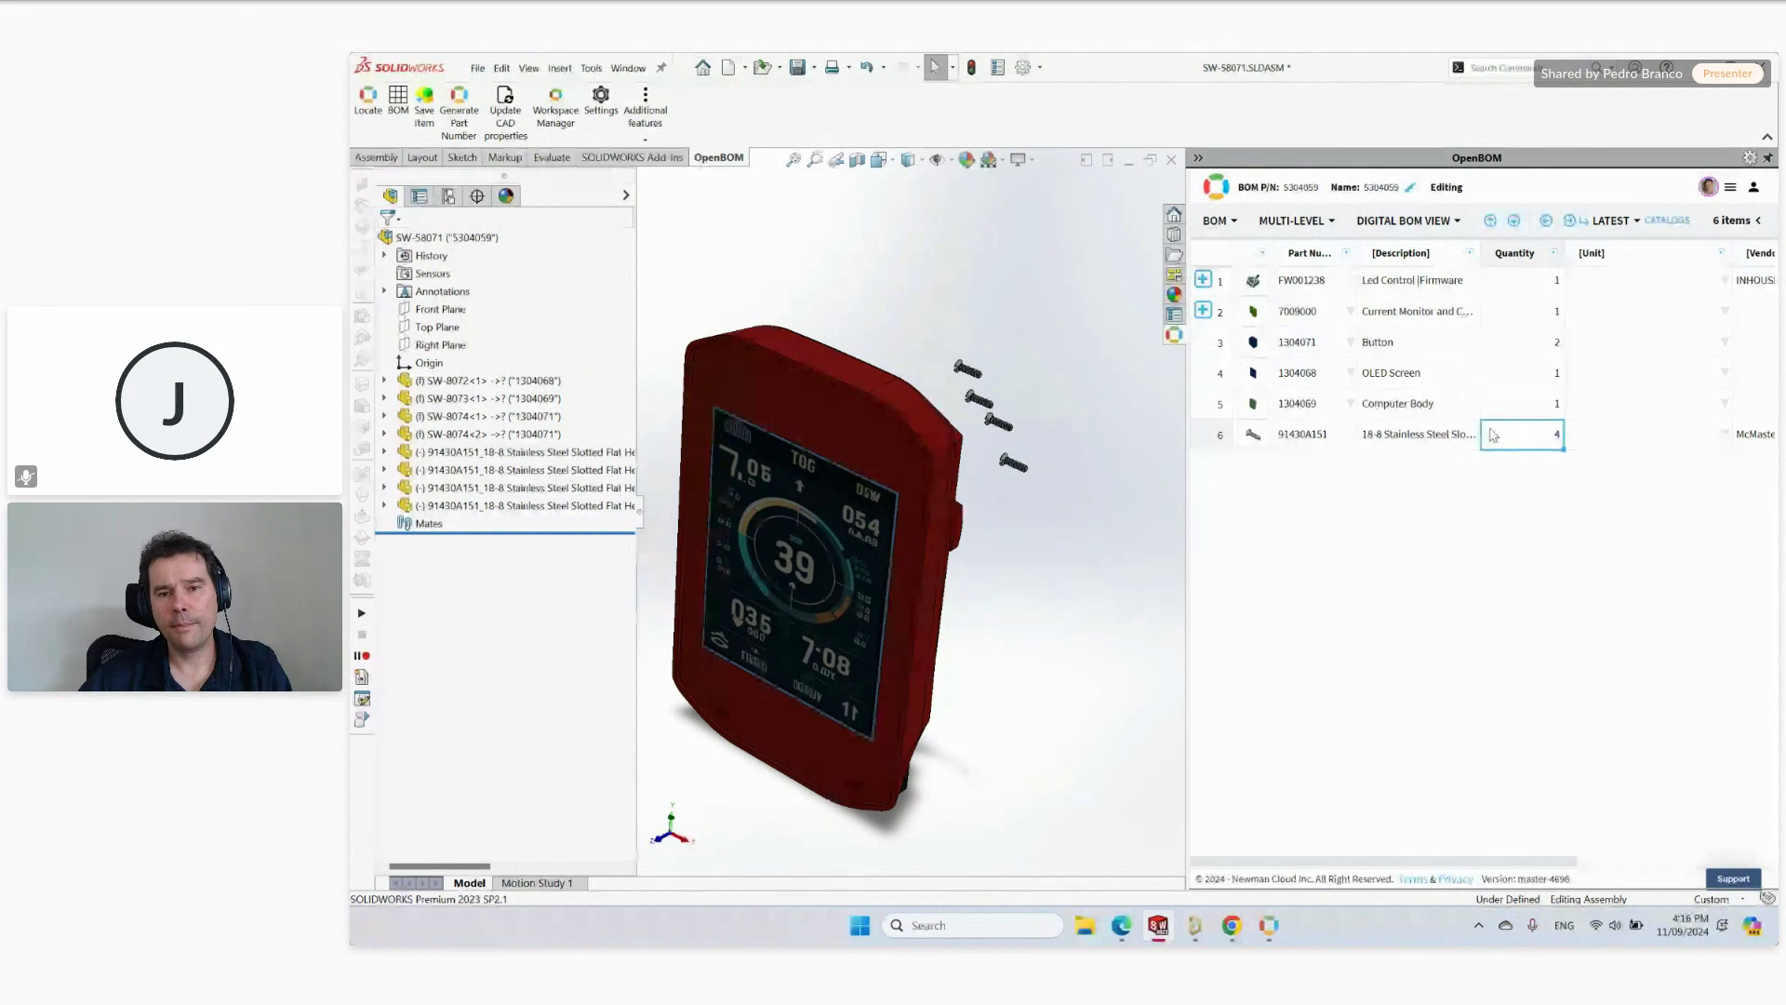
Switch to the browser and refresh the 5304059 BOM.
{"action": "key", "text": "alt+Tab"}
{"action": "left_click", "coordinate": [1296, 327]}
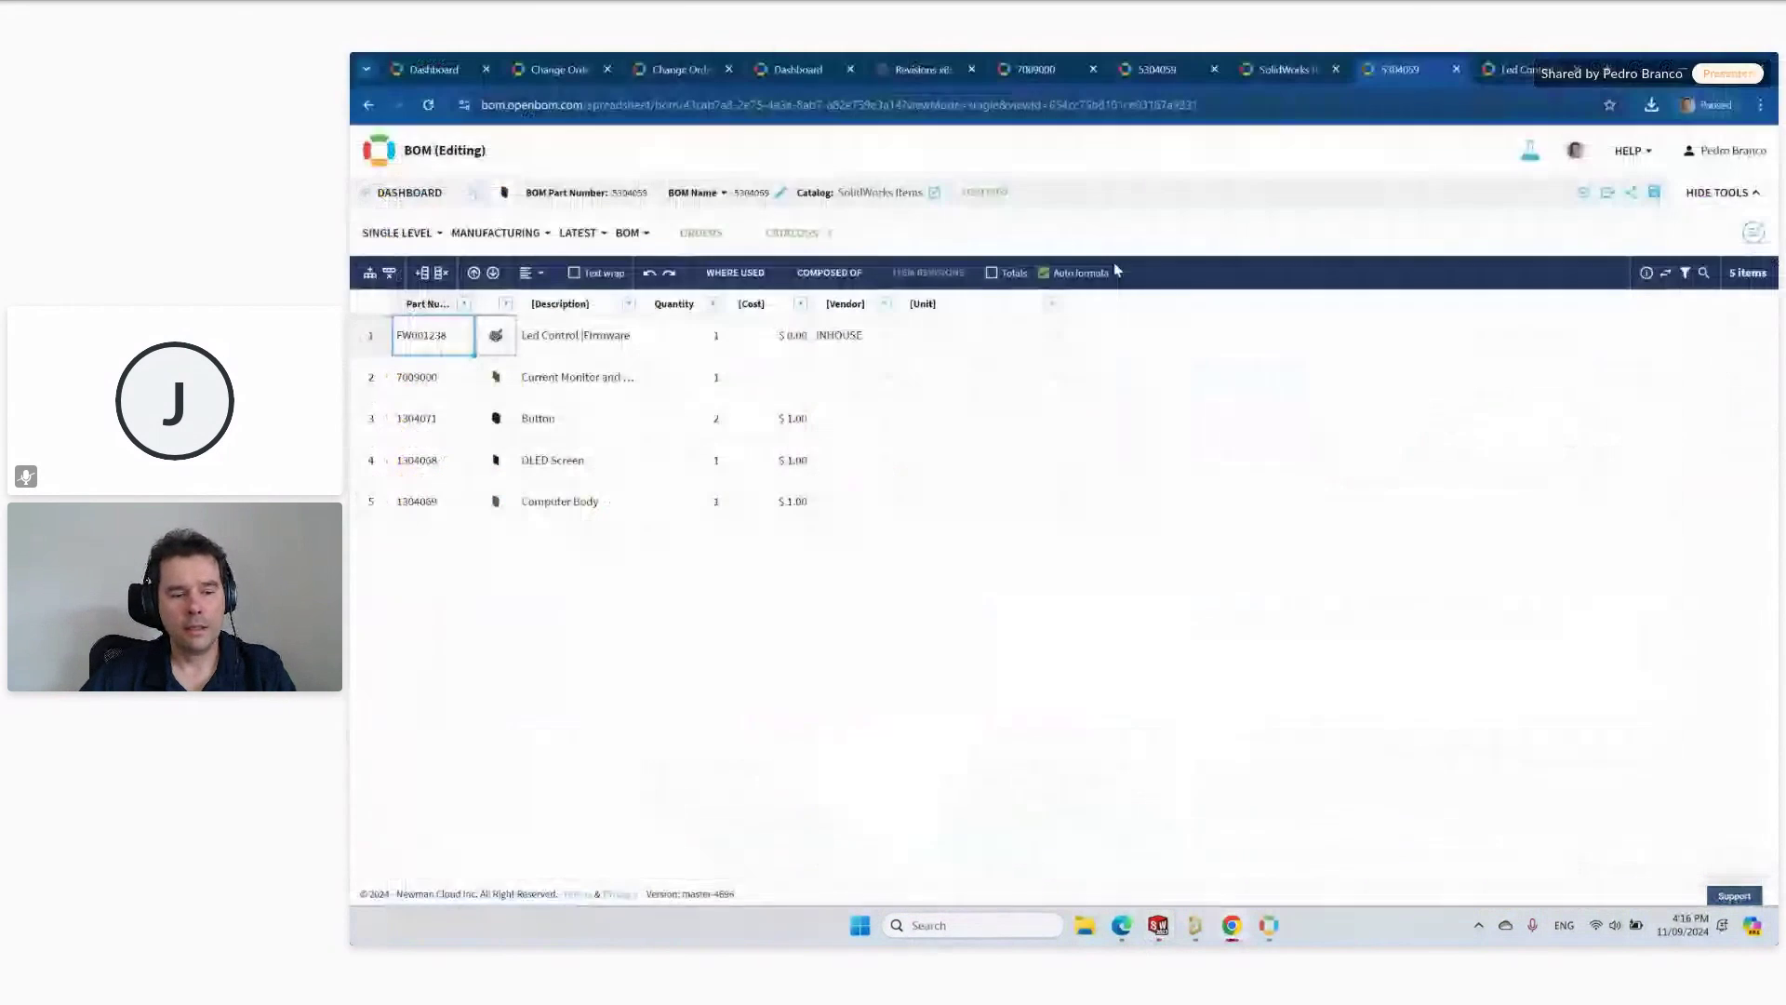
{"action": "key", "text": "F5"}
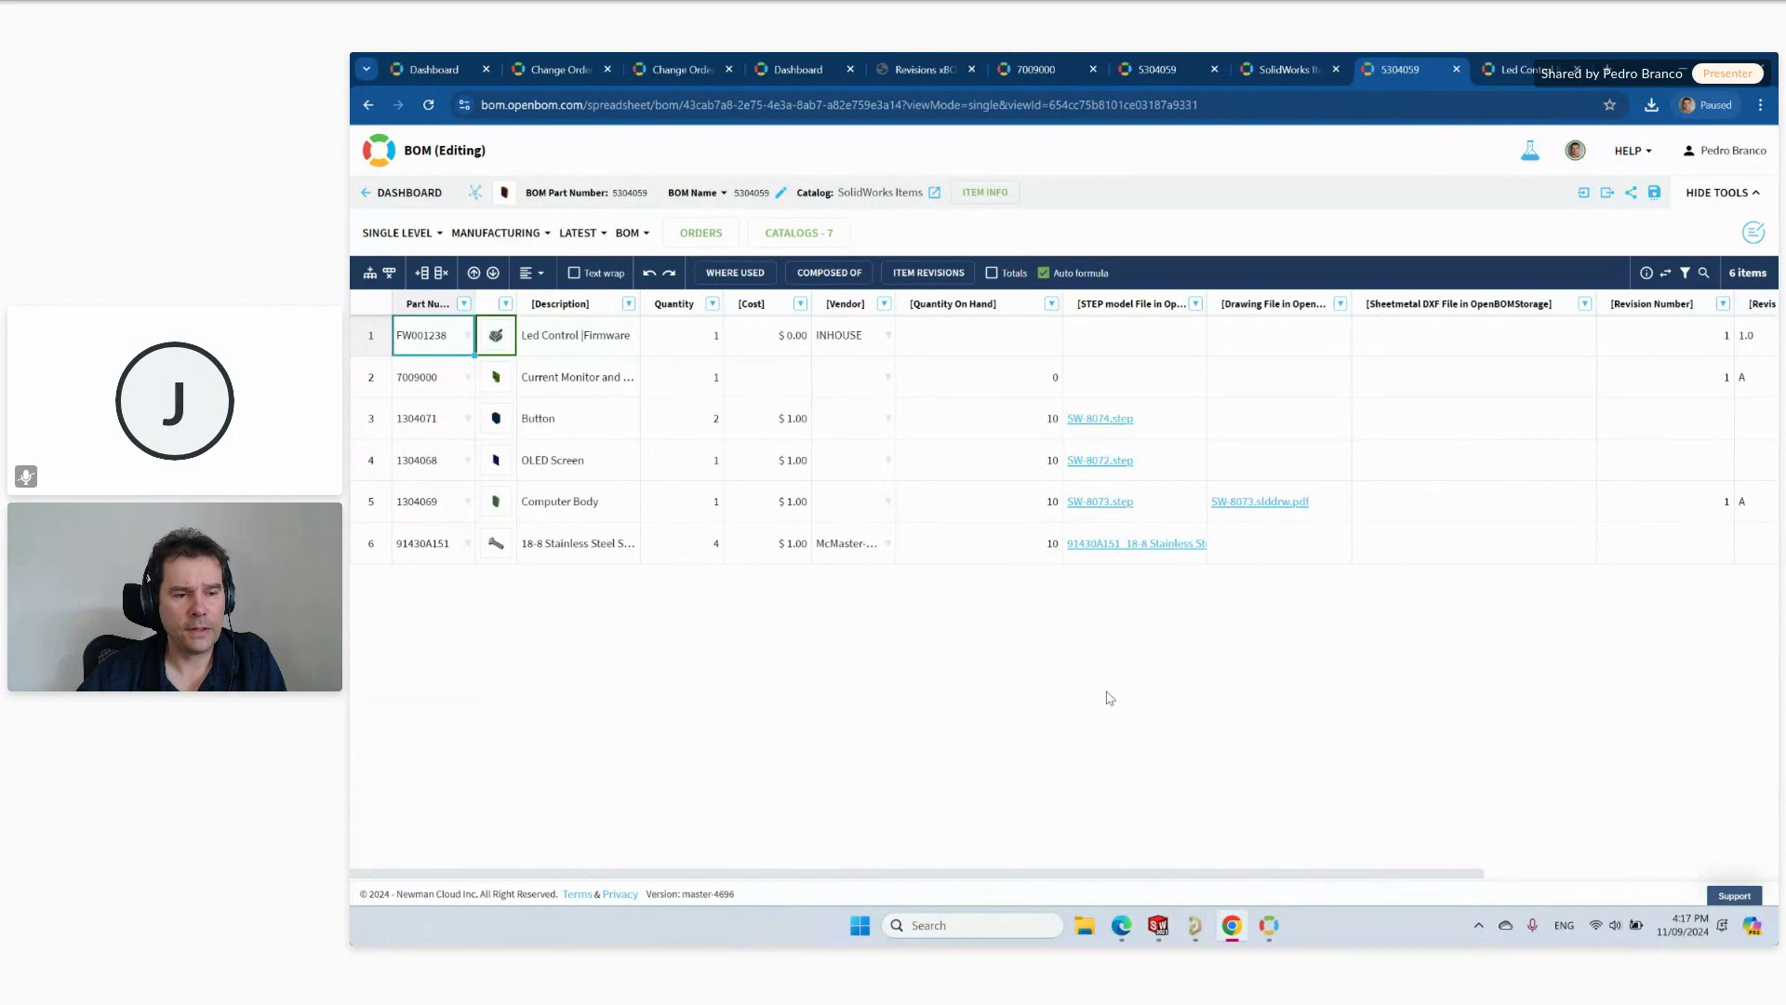
Start a BOM comparison from the dashboard with the 5304059 BOM on both sides.
{"action": "left_click", "coordinate": [448, 72]}
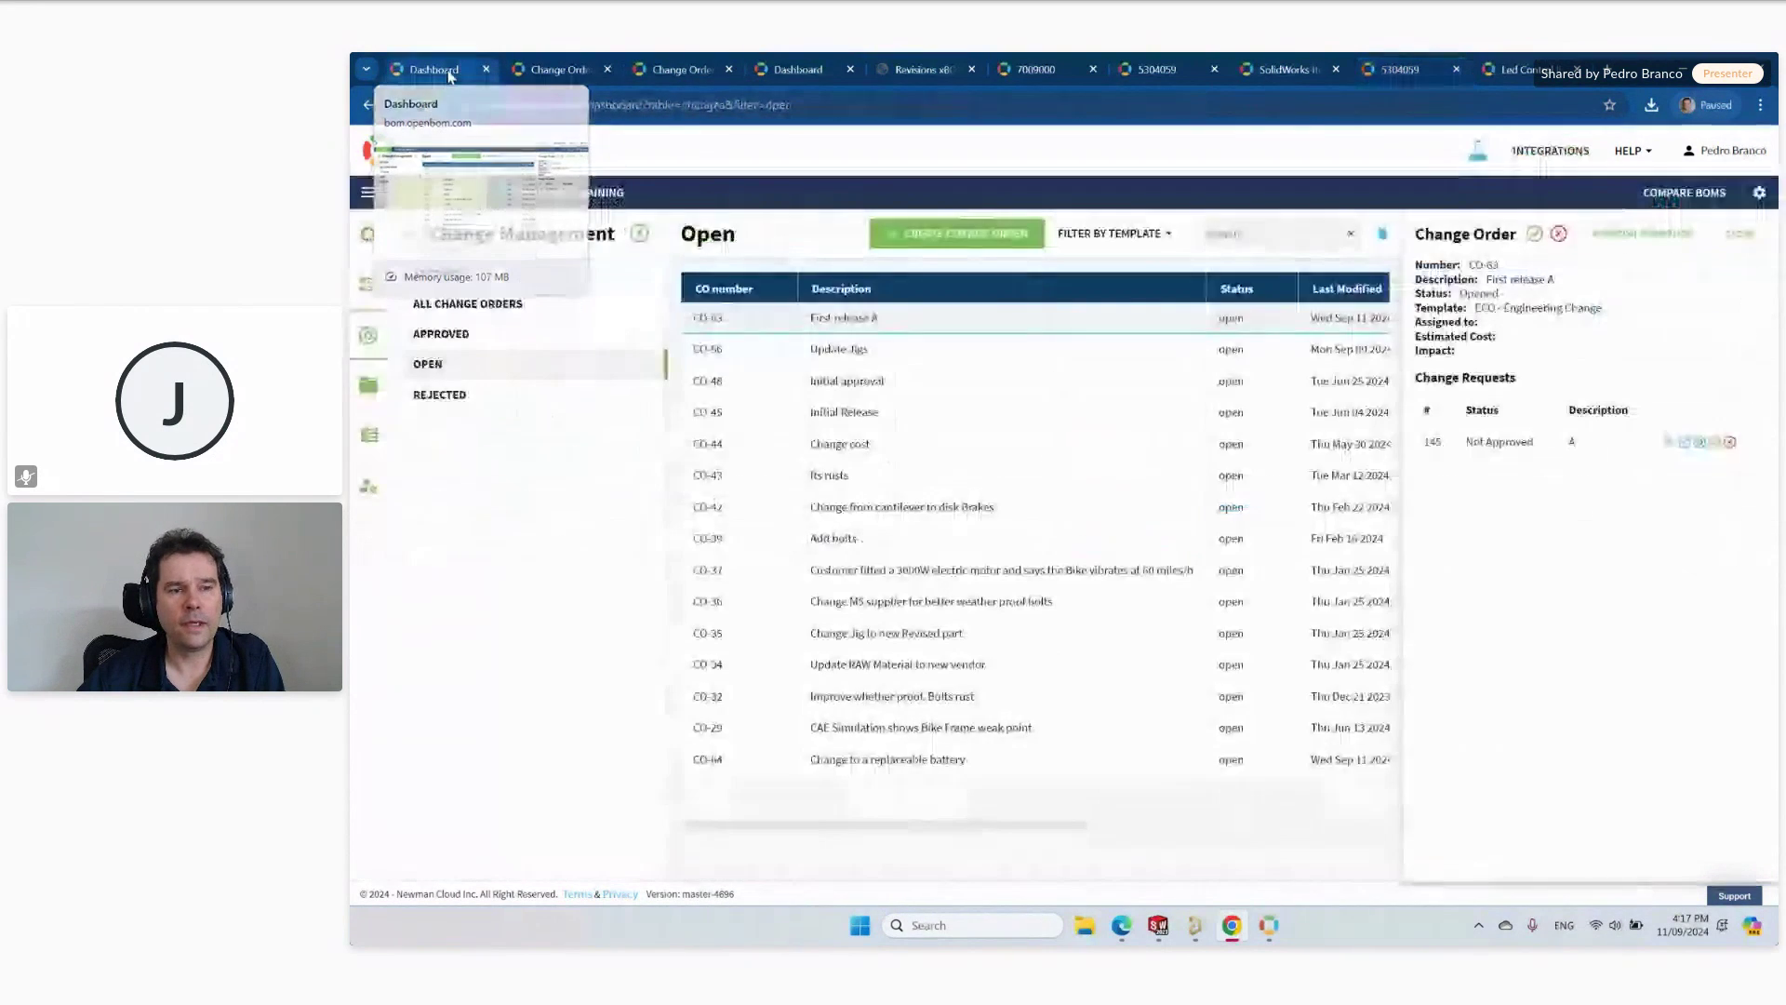
{"action": "left_click", "coordinate": [1684, 193]}
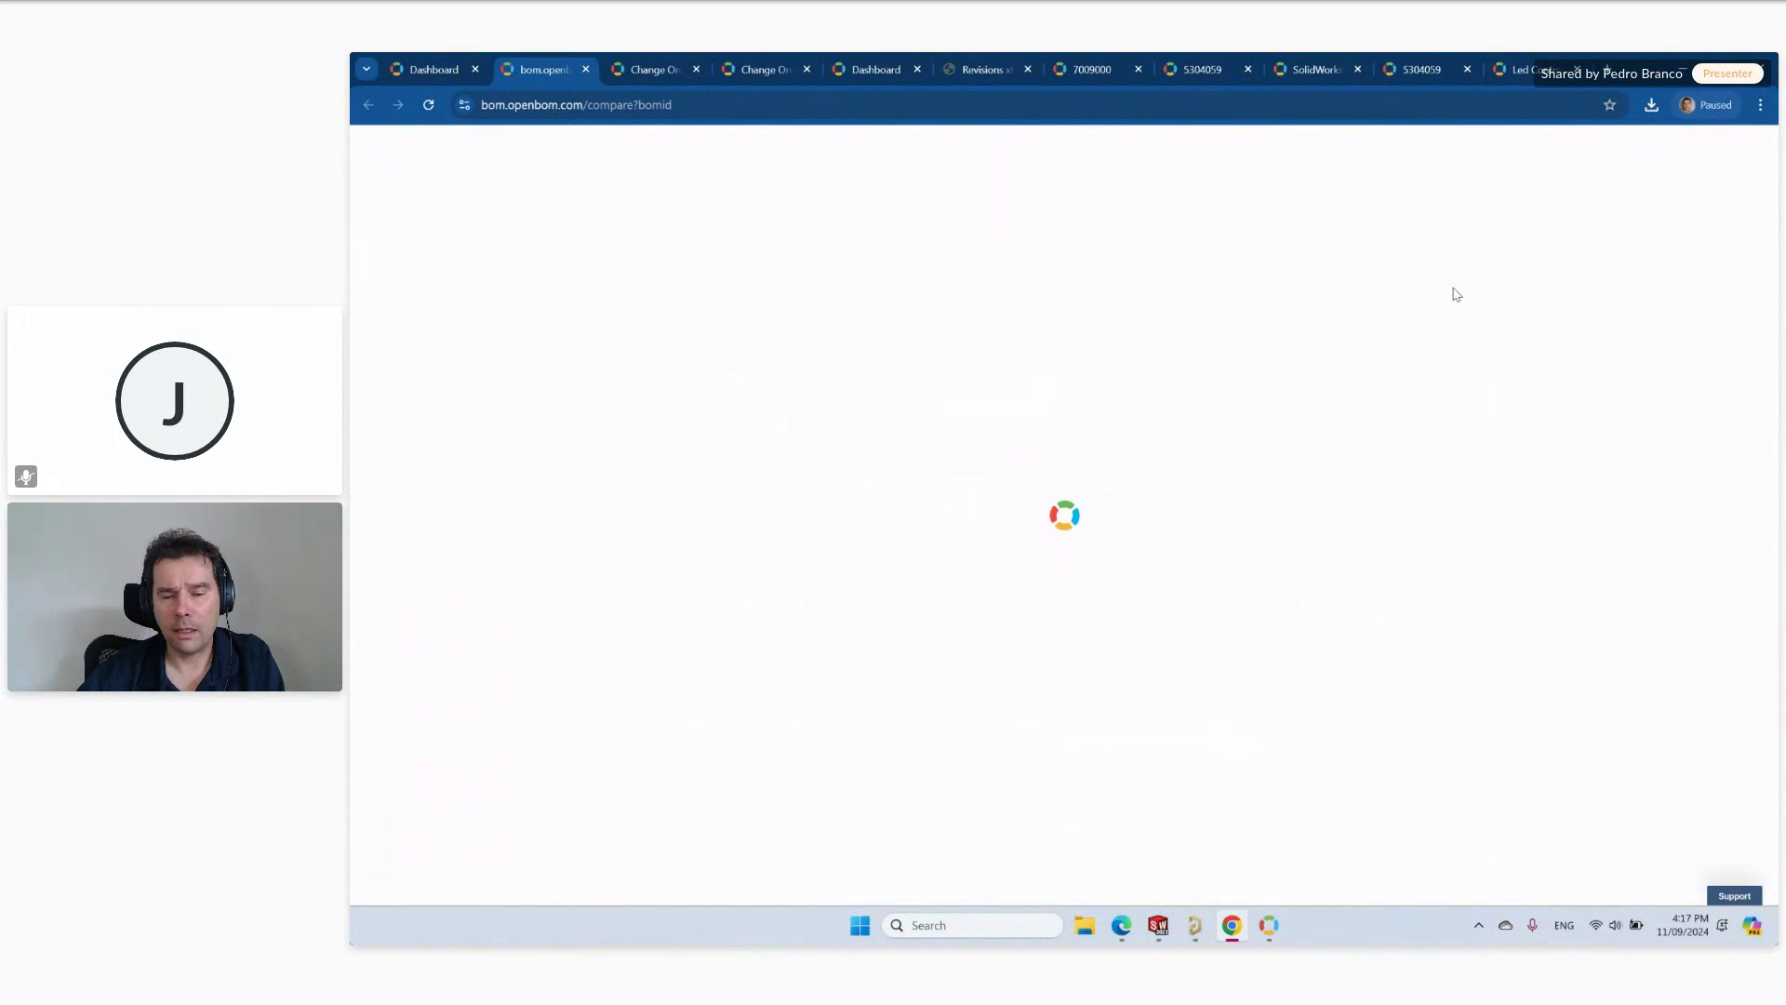
{"action": "left_click", "coordinate": [612, 208]}
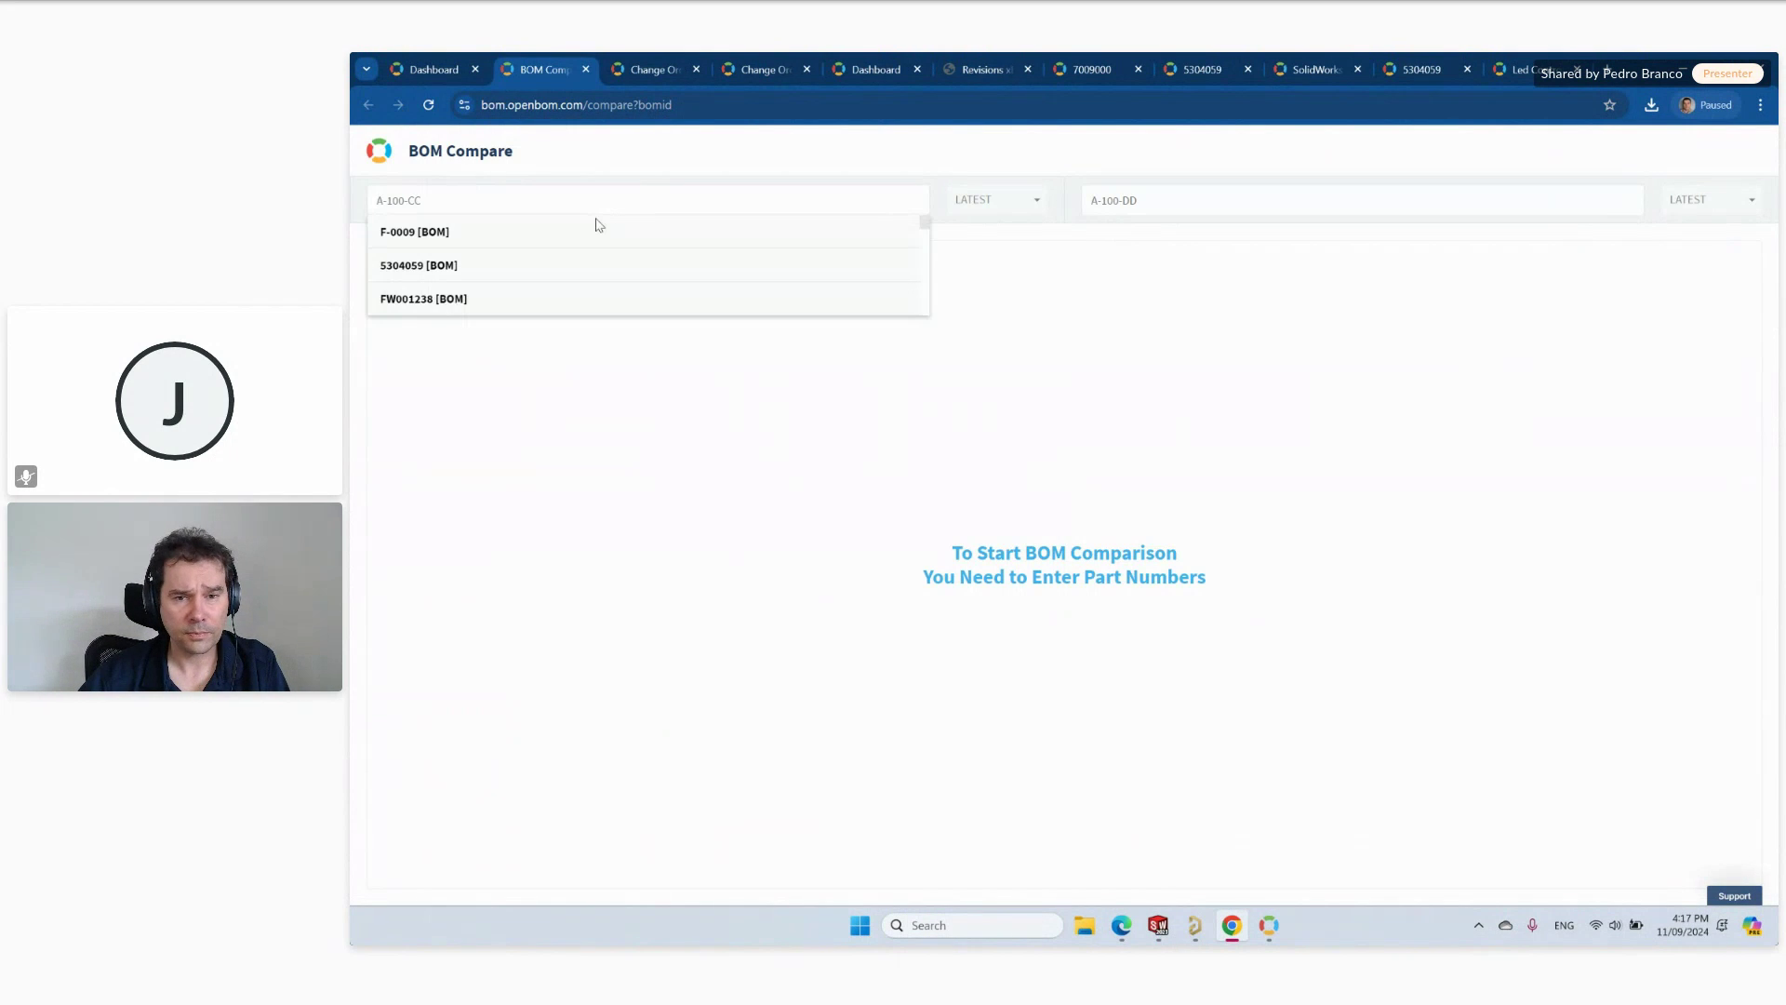
{"action": "left_click", "coordinate": [653, 270]}
{"action": "left_click", "coordinate": [1199, 203]}
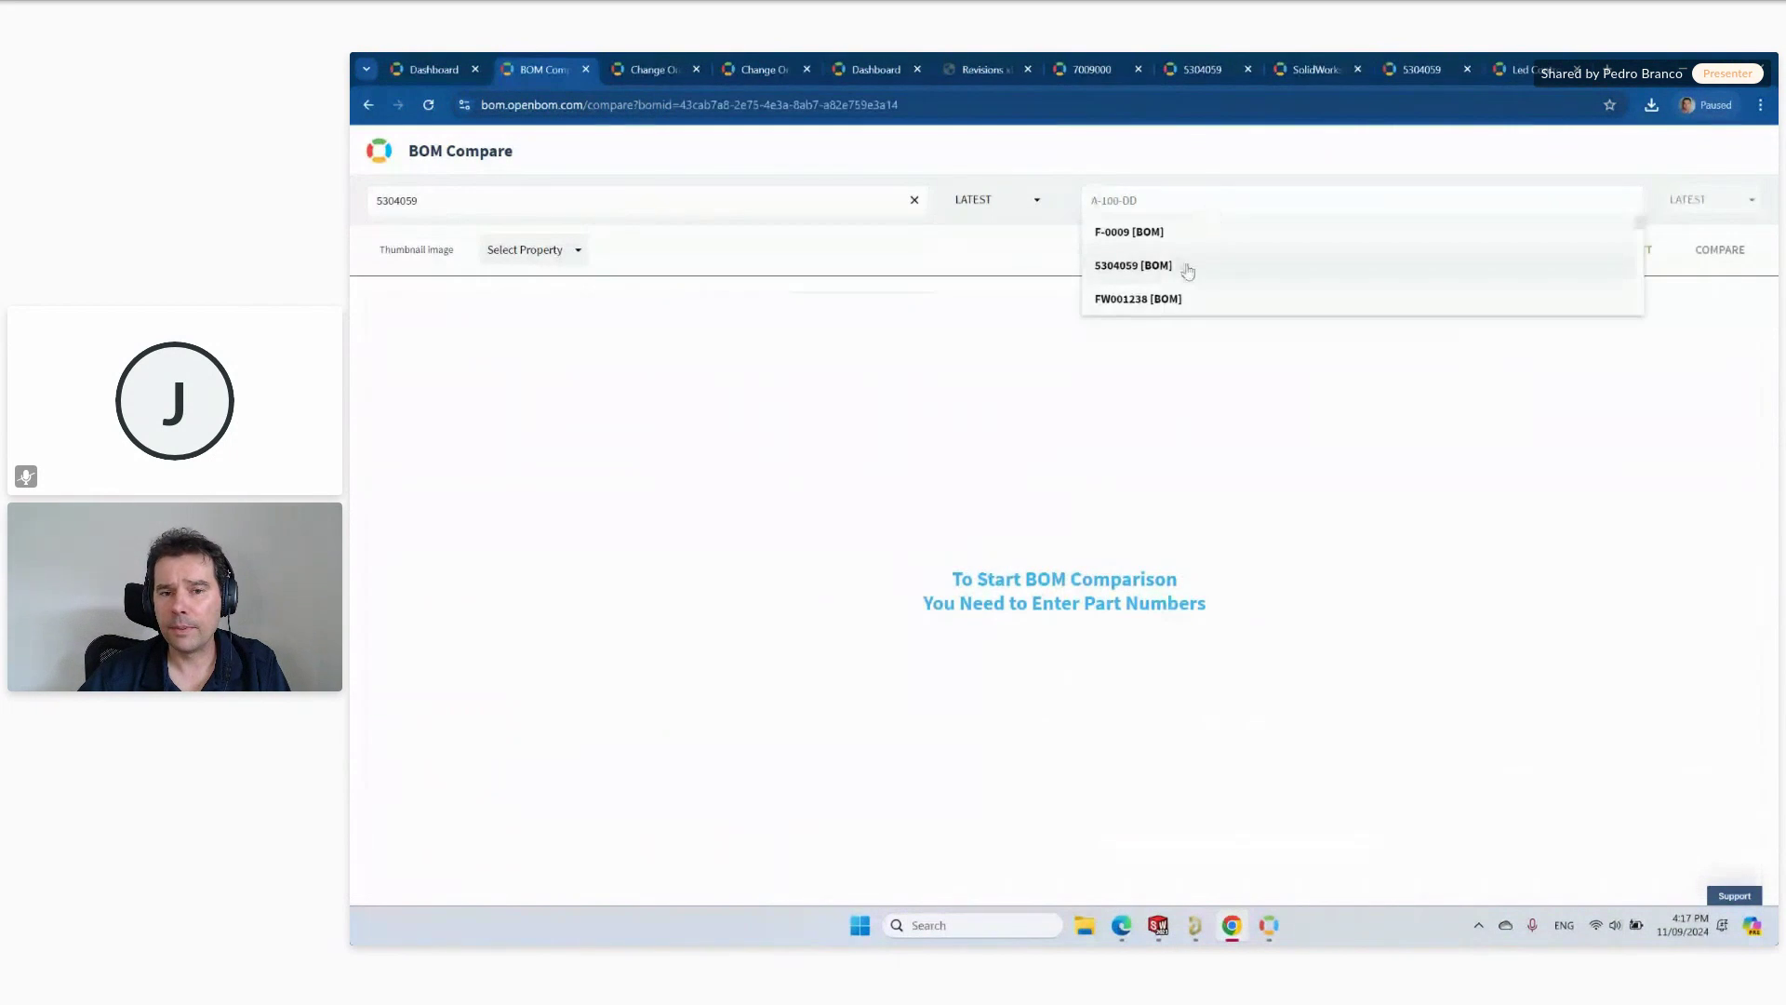
{"action": "left_click", "coordinate": [1188, 271]}
Compare Rev 1 A with the latest 5304059 BOM, inspect the 91430A151 item's properties and show differences only.
{"action": "left_click", "coordinate": [970, 201]}
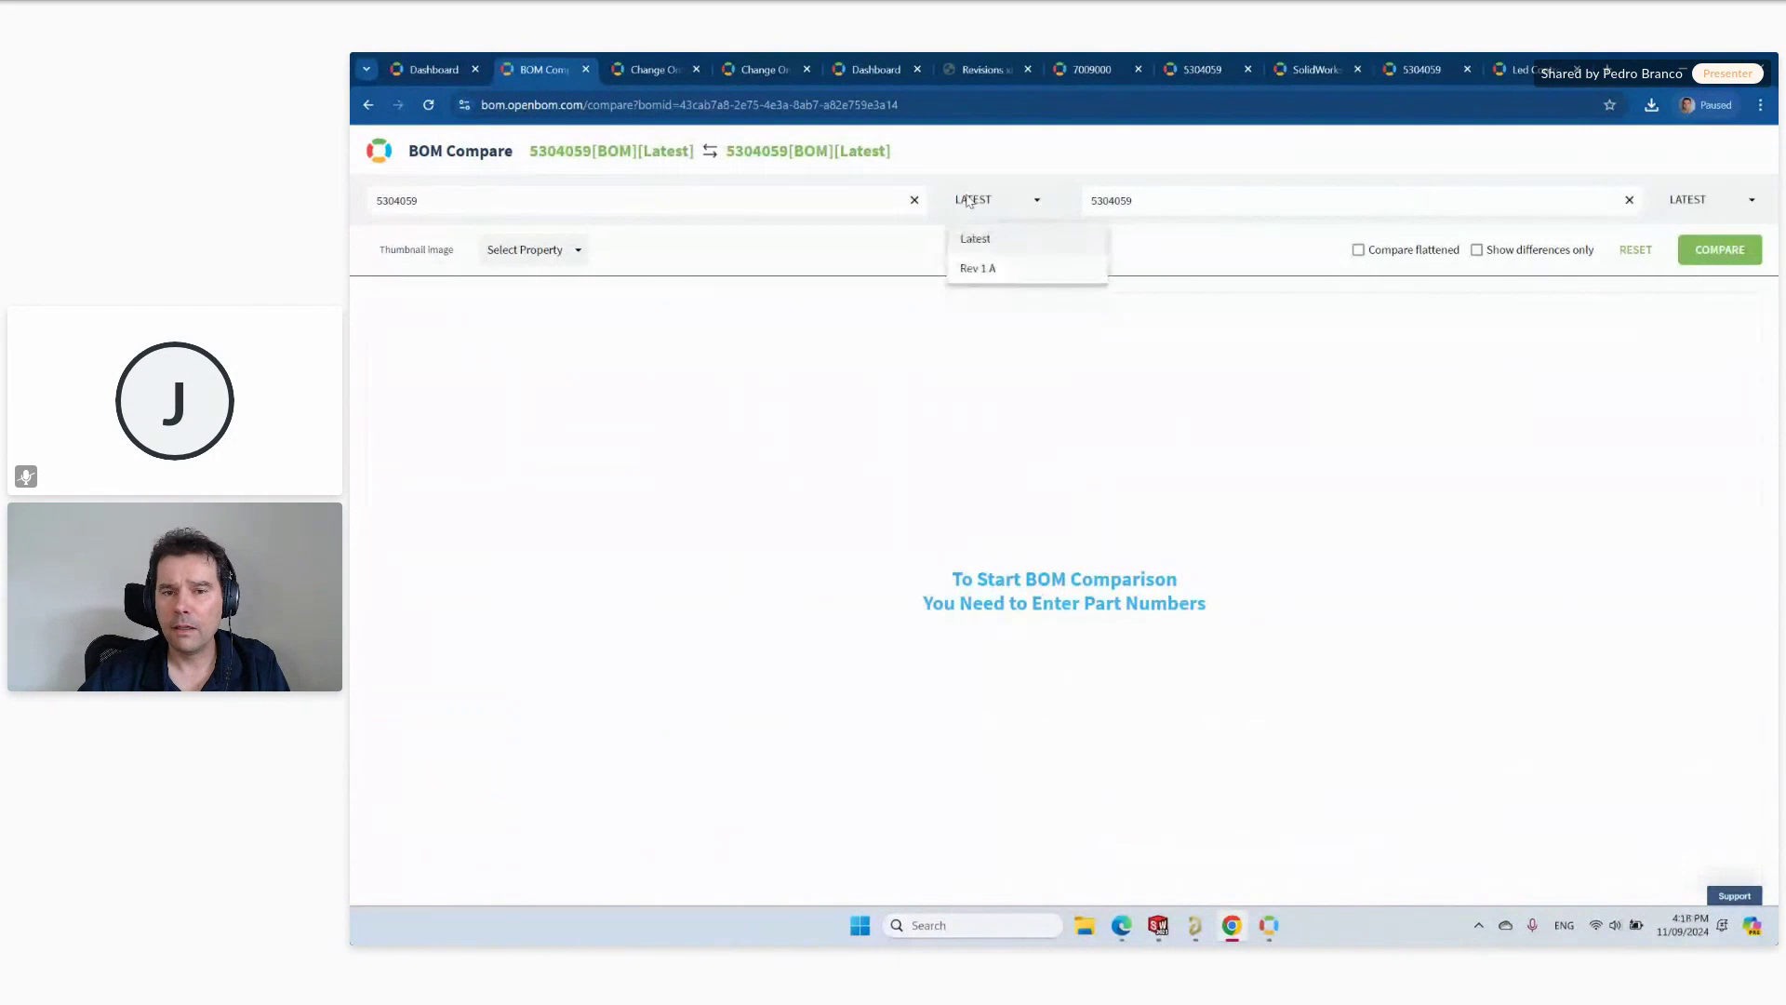
{"action": "left_click", "coordinate": [992, 267]}
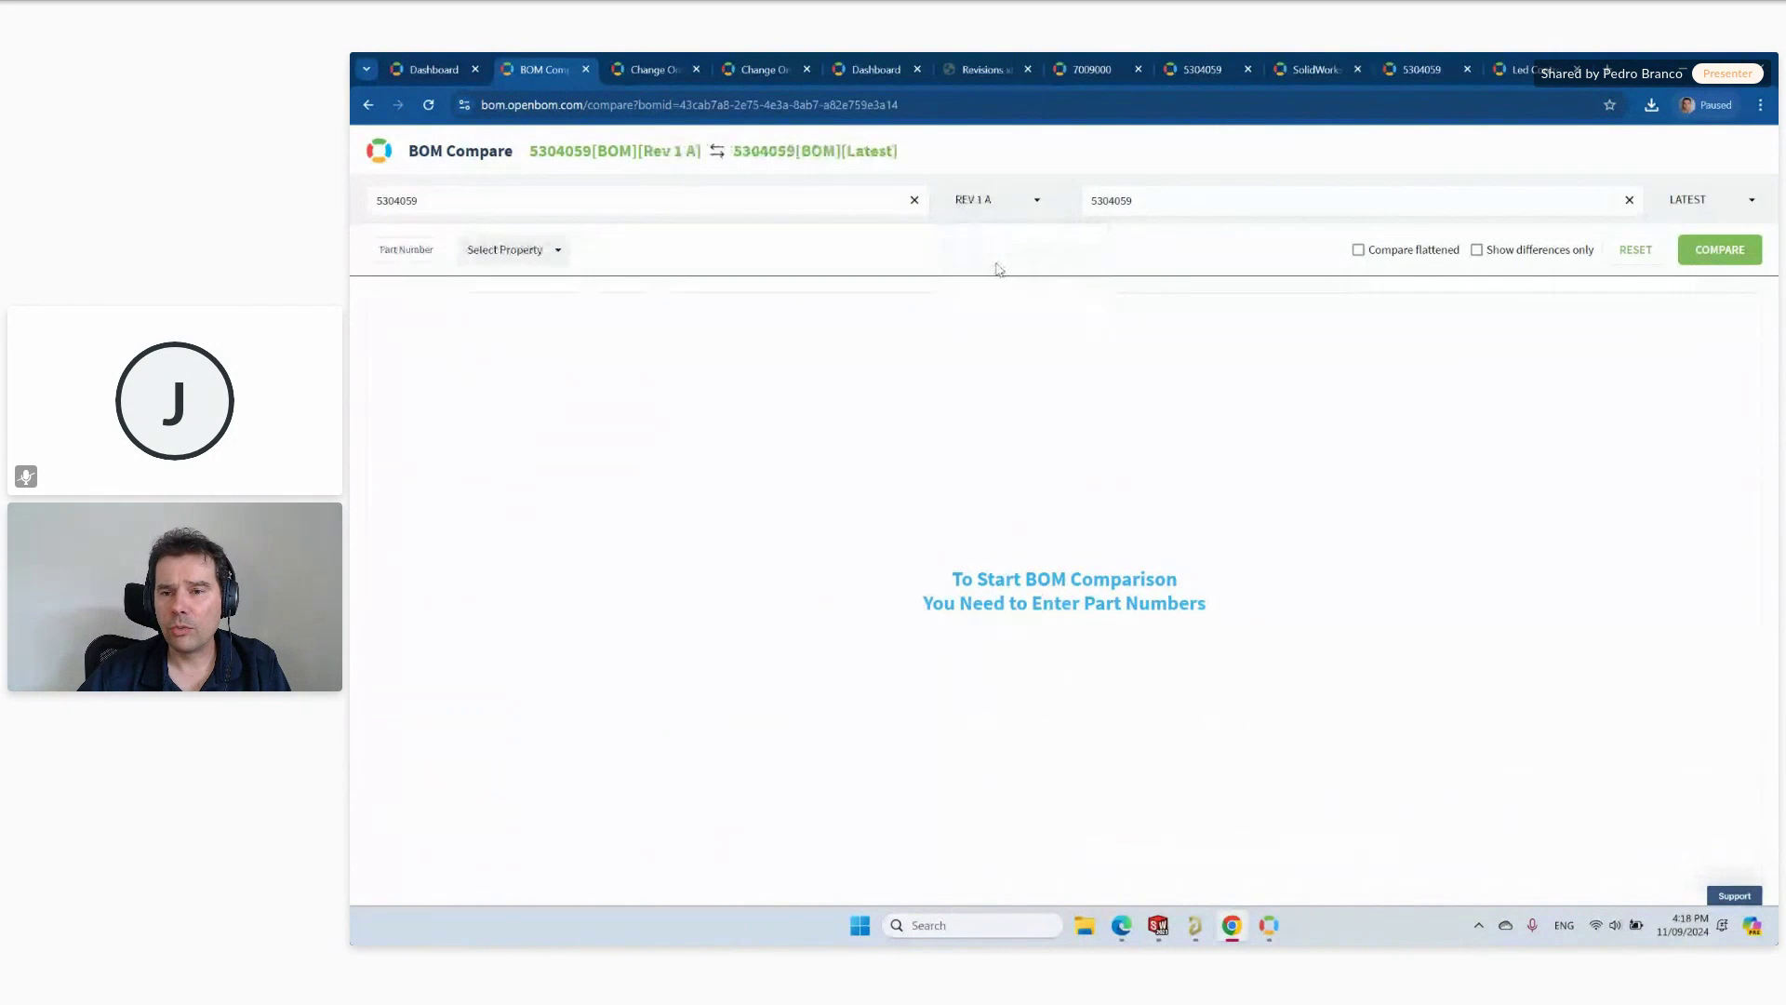
{"action": "left_click", "coordinate": [1717, 256]}
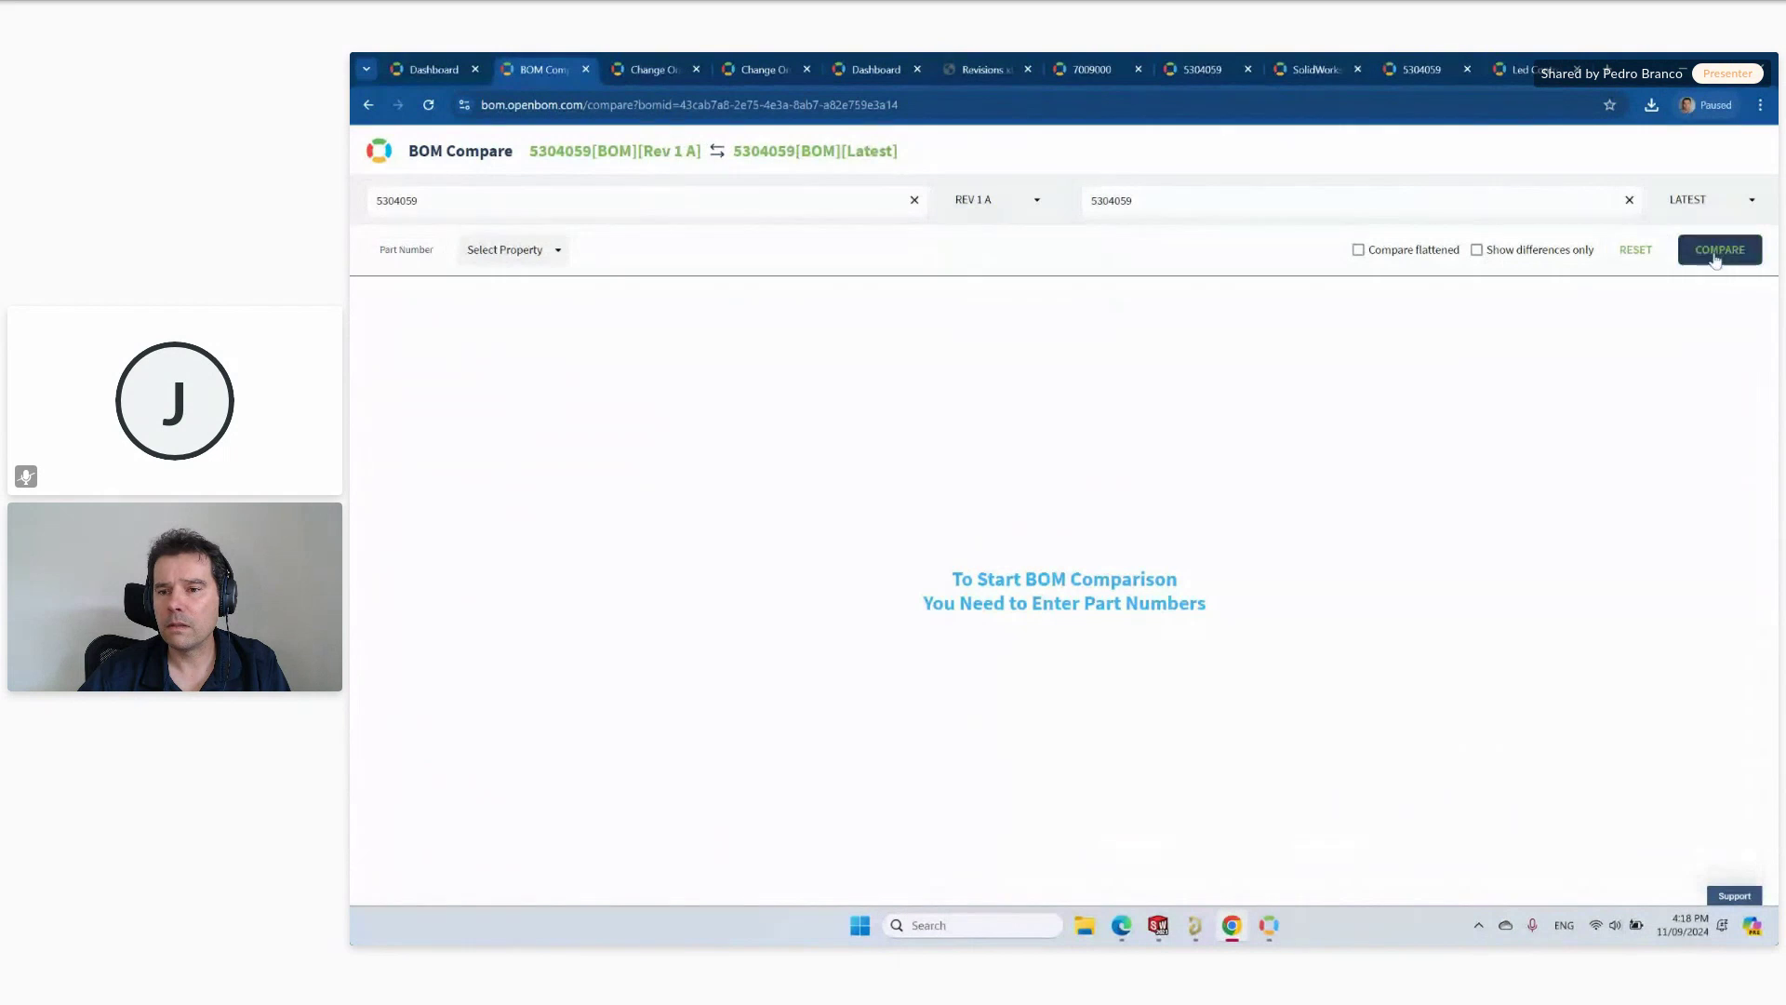
{"action": "left_click", "coordinate": [1721, 253]}
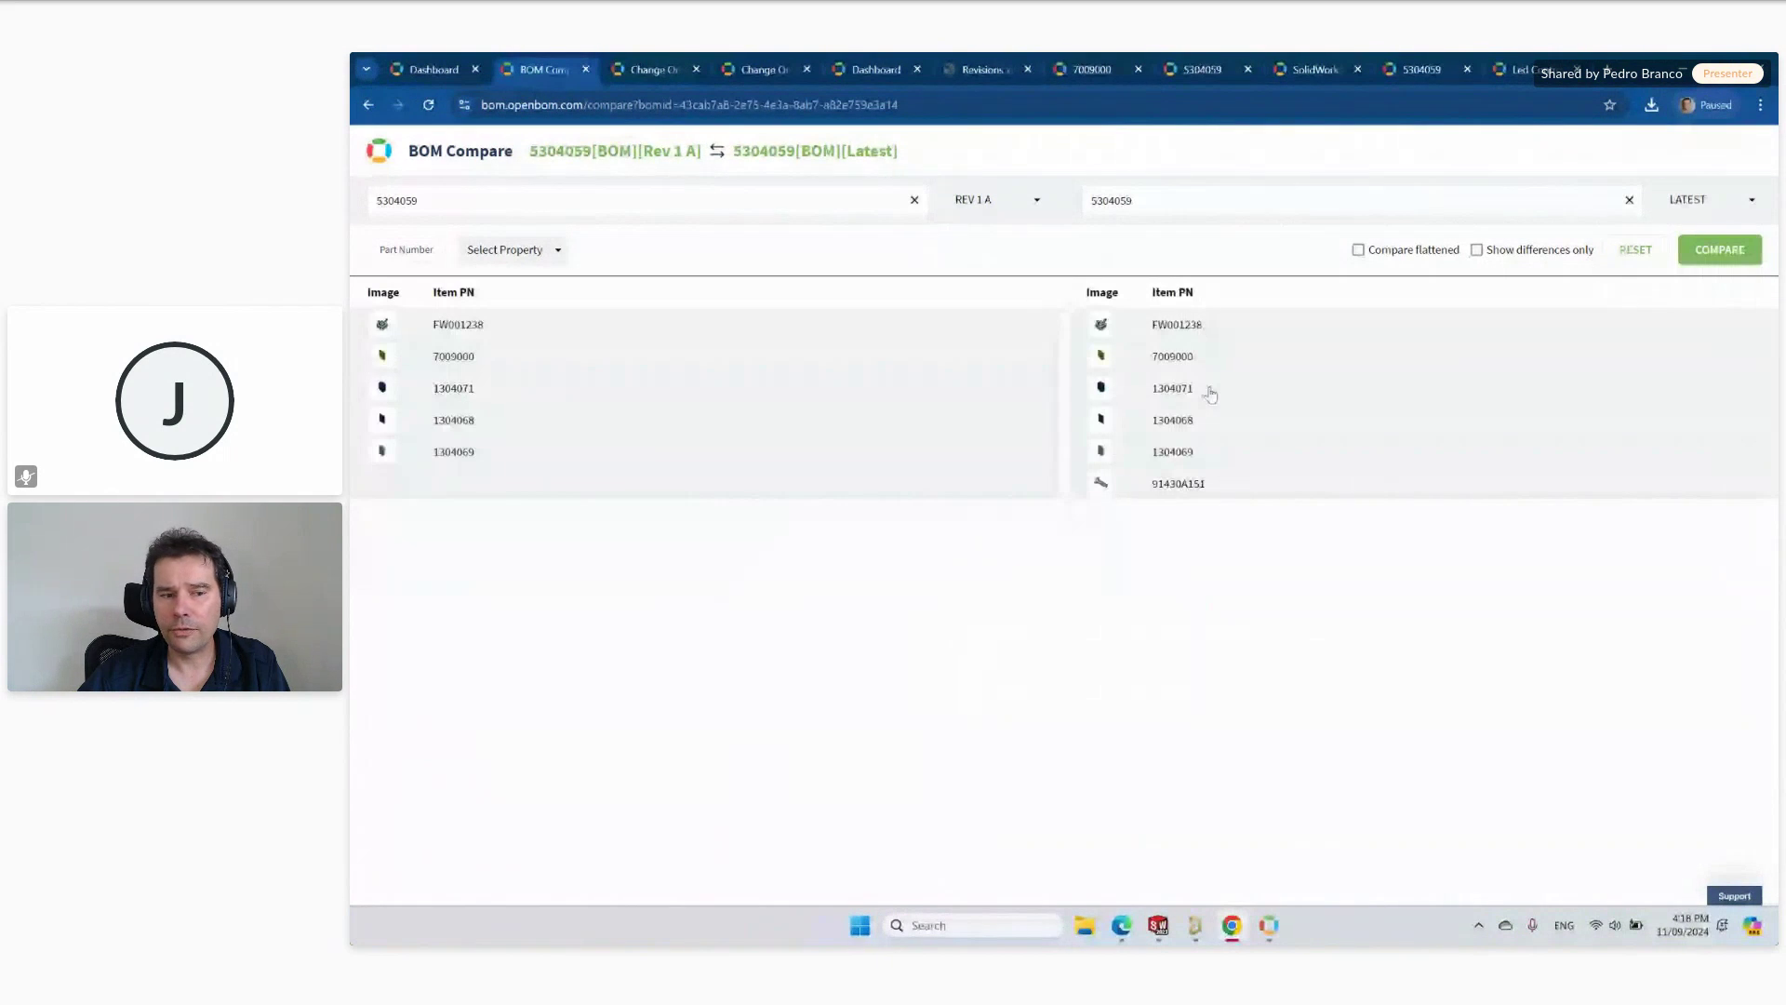
{"action": "left_click", "coordinate": [1102, 486]}
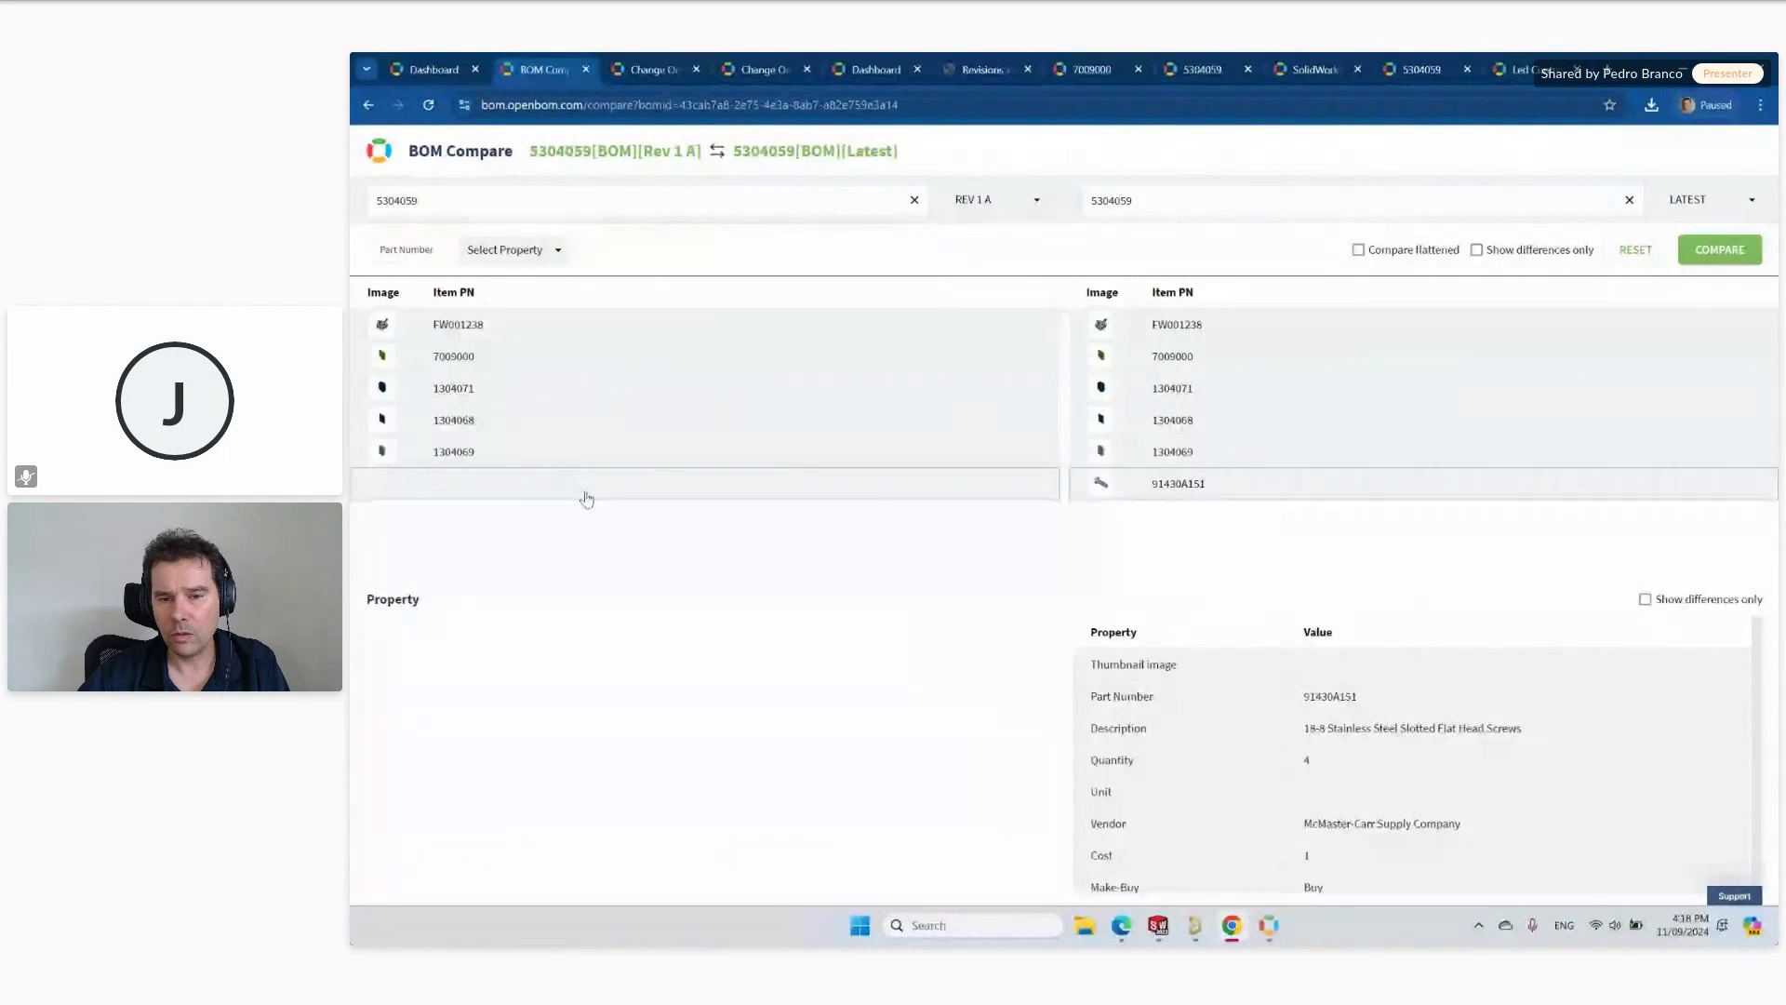
{"action": "left_click", "coordinate": [1544, 255]}
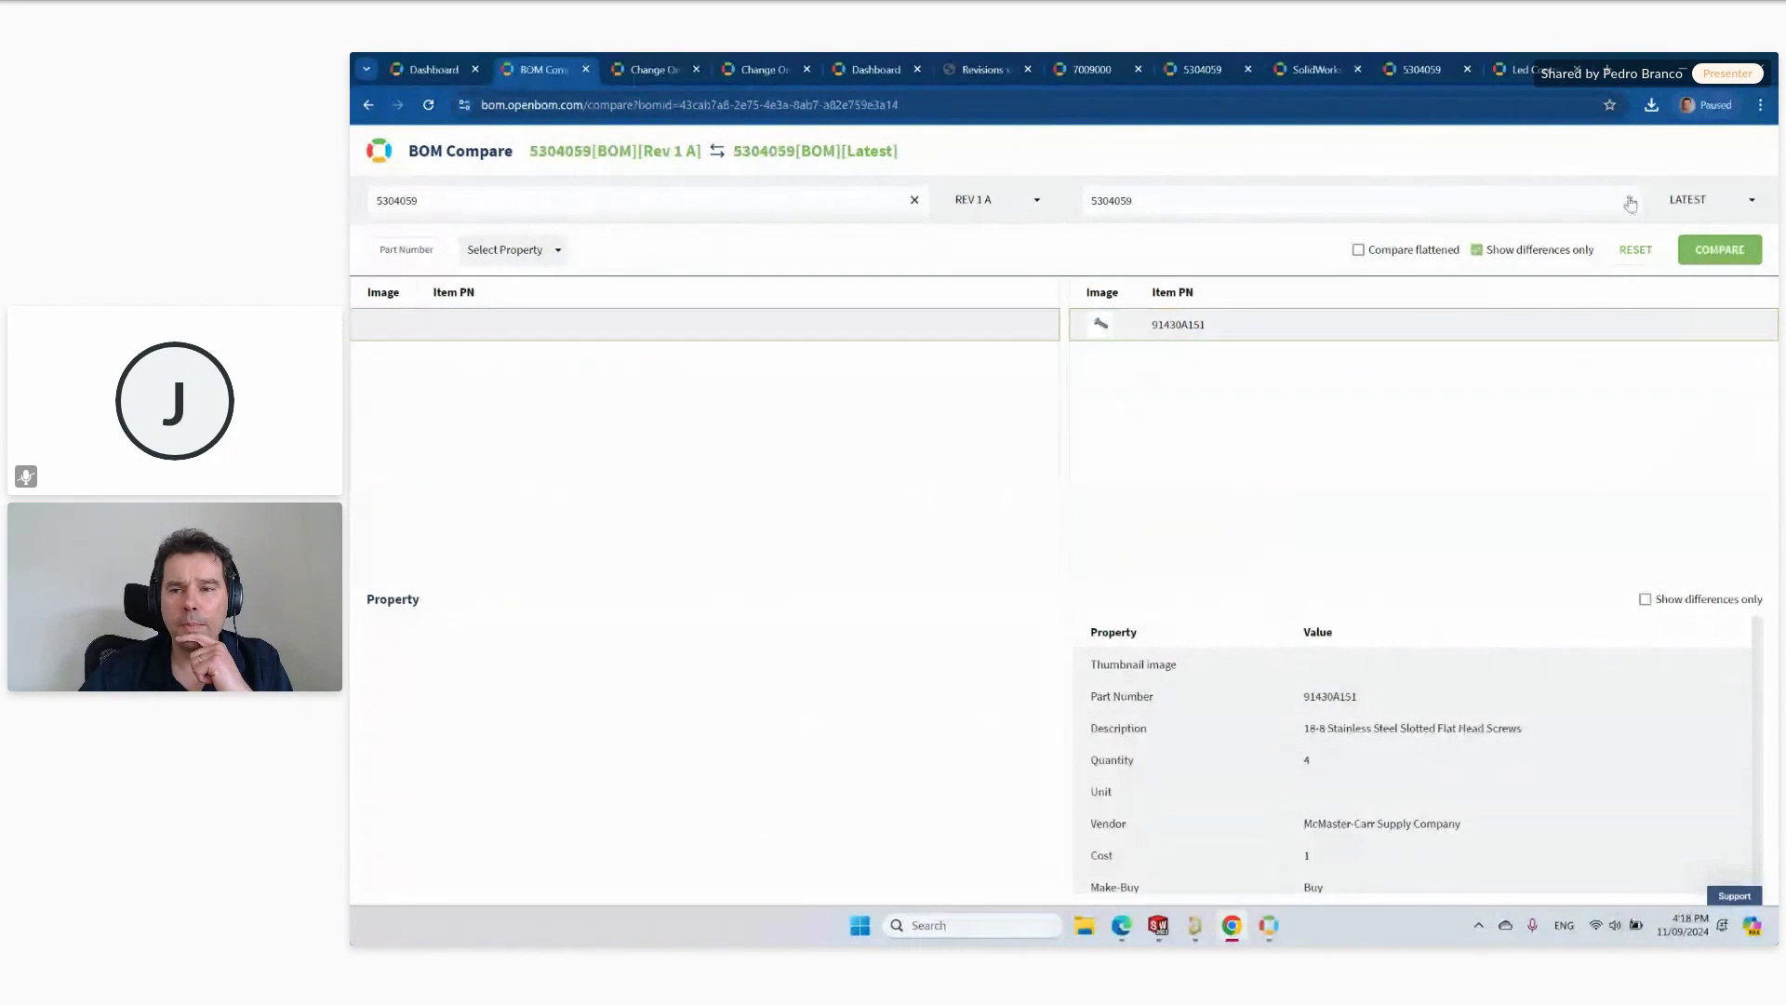
Compare the latest 5304059 BOM with the latest 5304059 MBOM, showing only the differences.
{"action": "left_click", "coordinate": [1629, 200]}
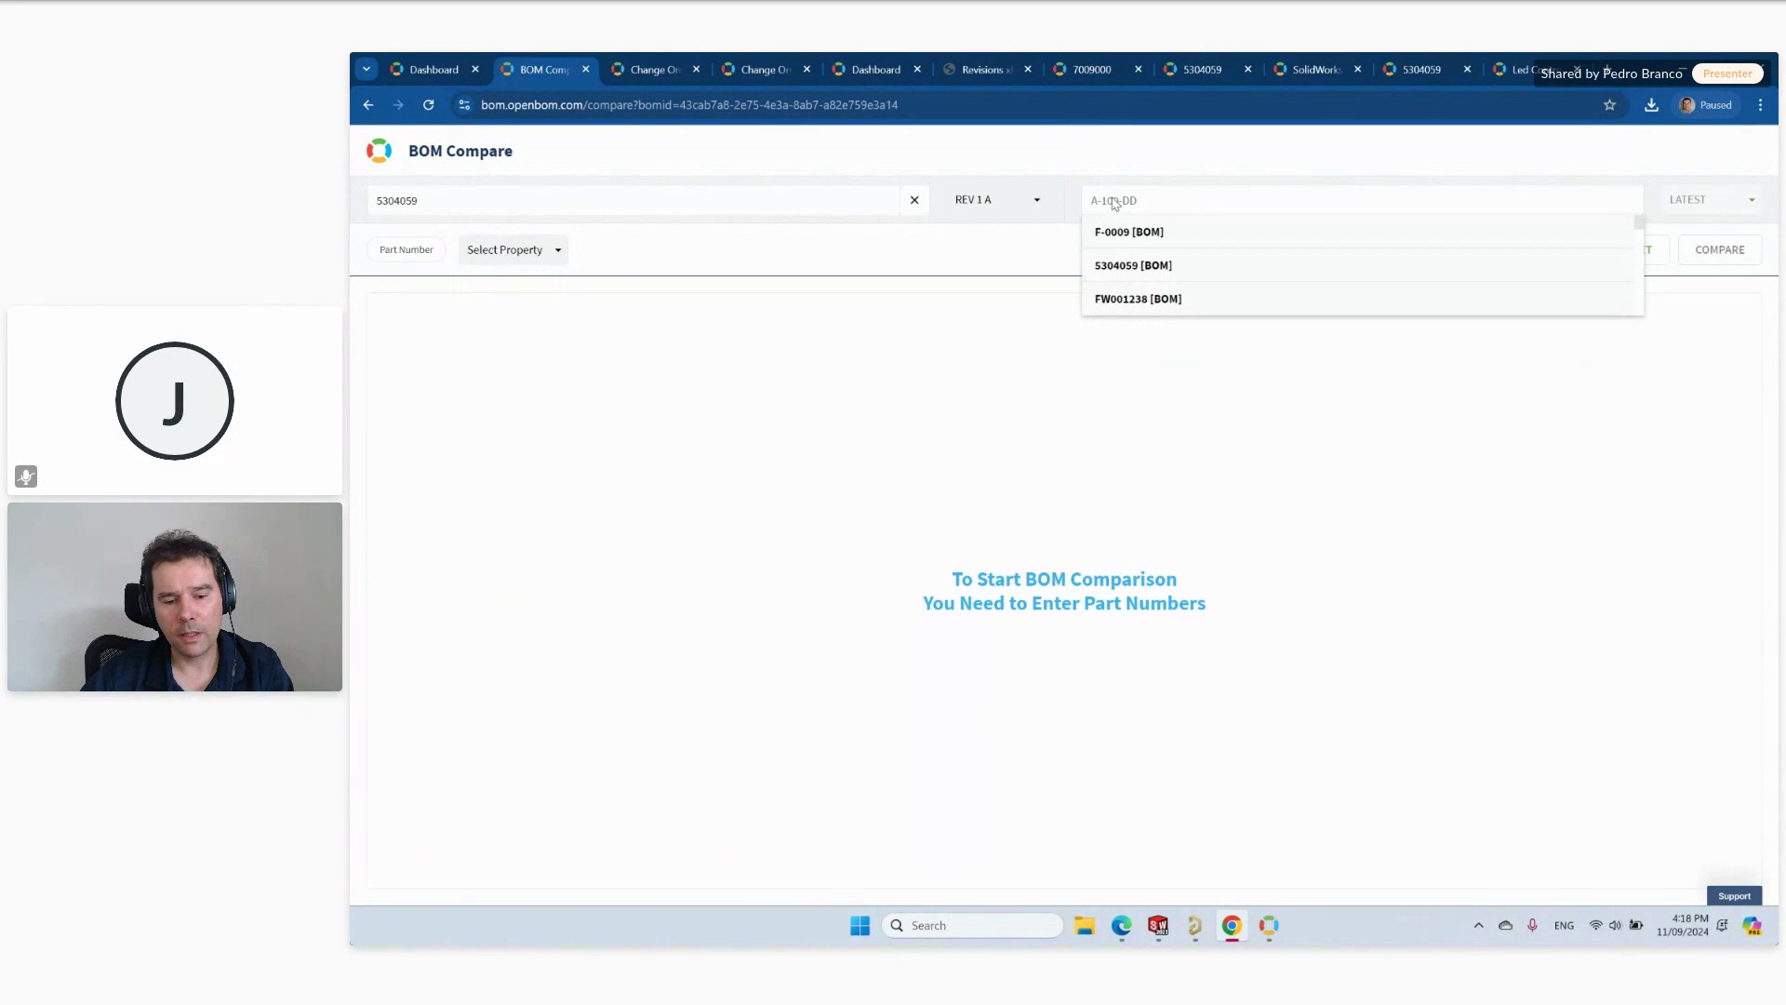
{"action": "type", "text": "53"}
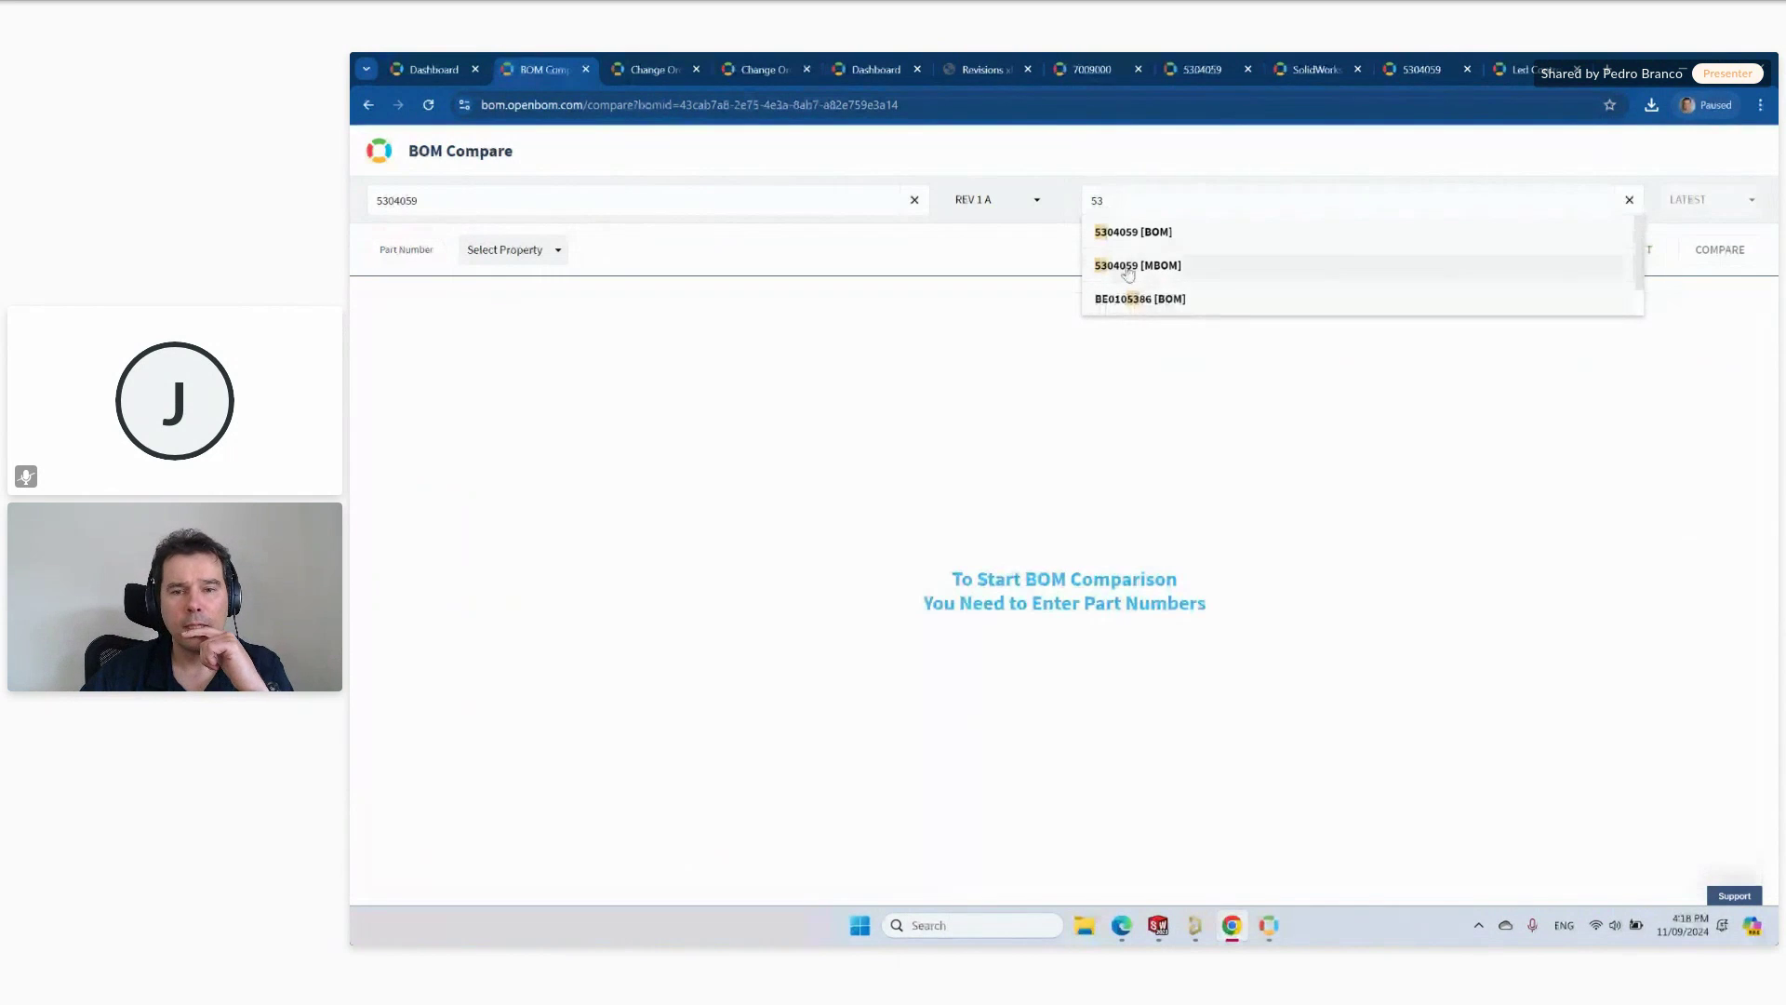
{"action": "left_click", "coordinate": [1128, 267]}
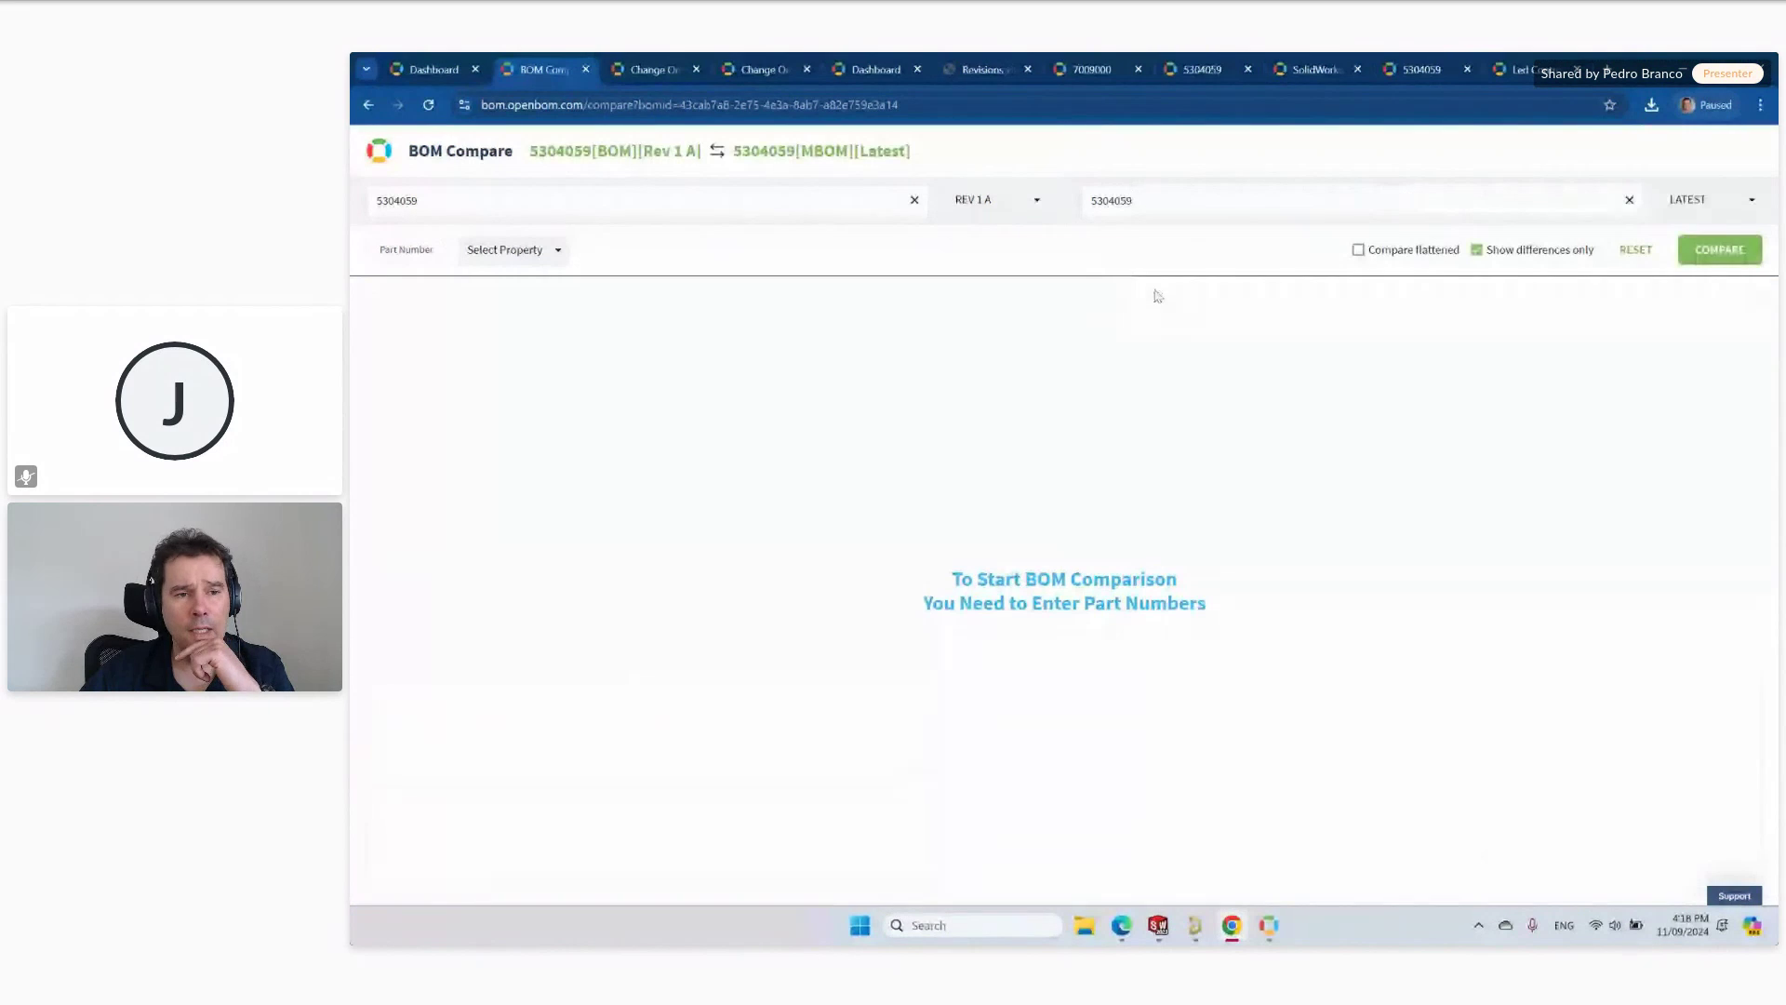
{"action": "left_click", "coordinate": [1720, 251]}
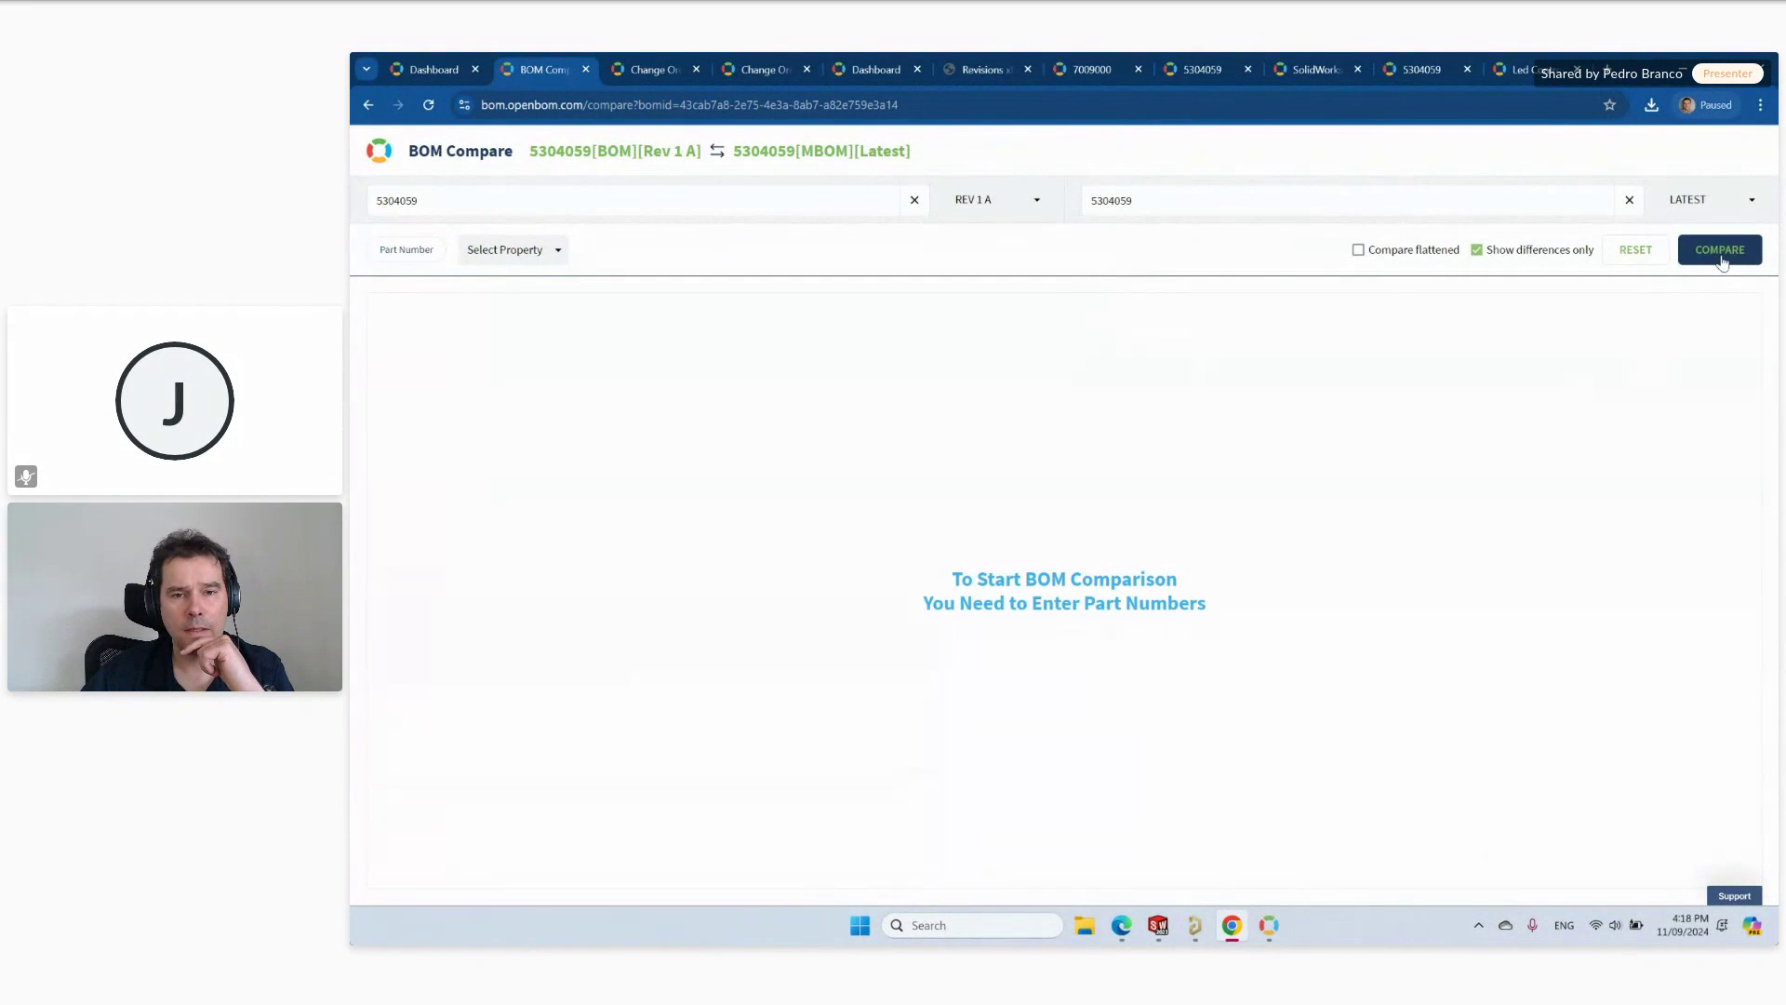
{"action": "left_click", "coordinate": [999, 203]}
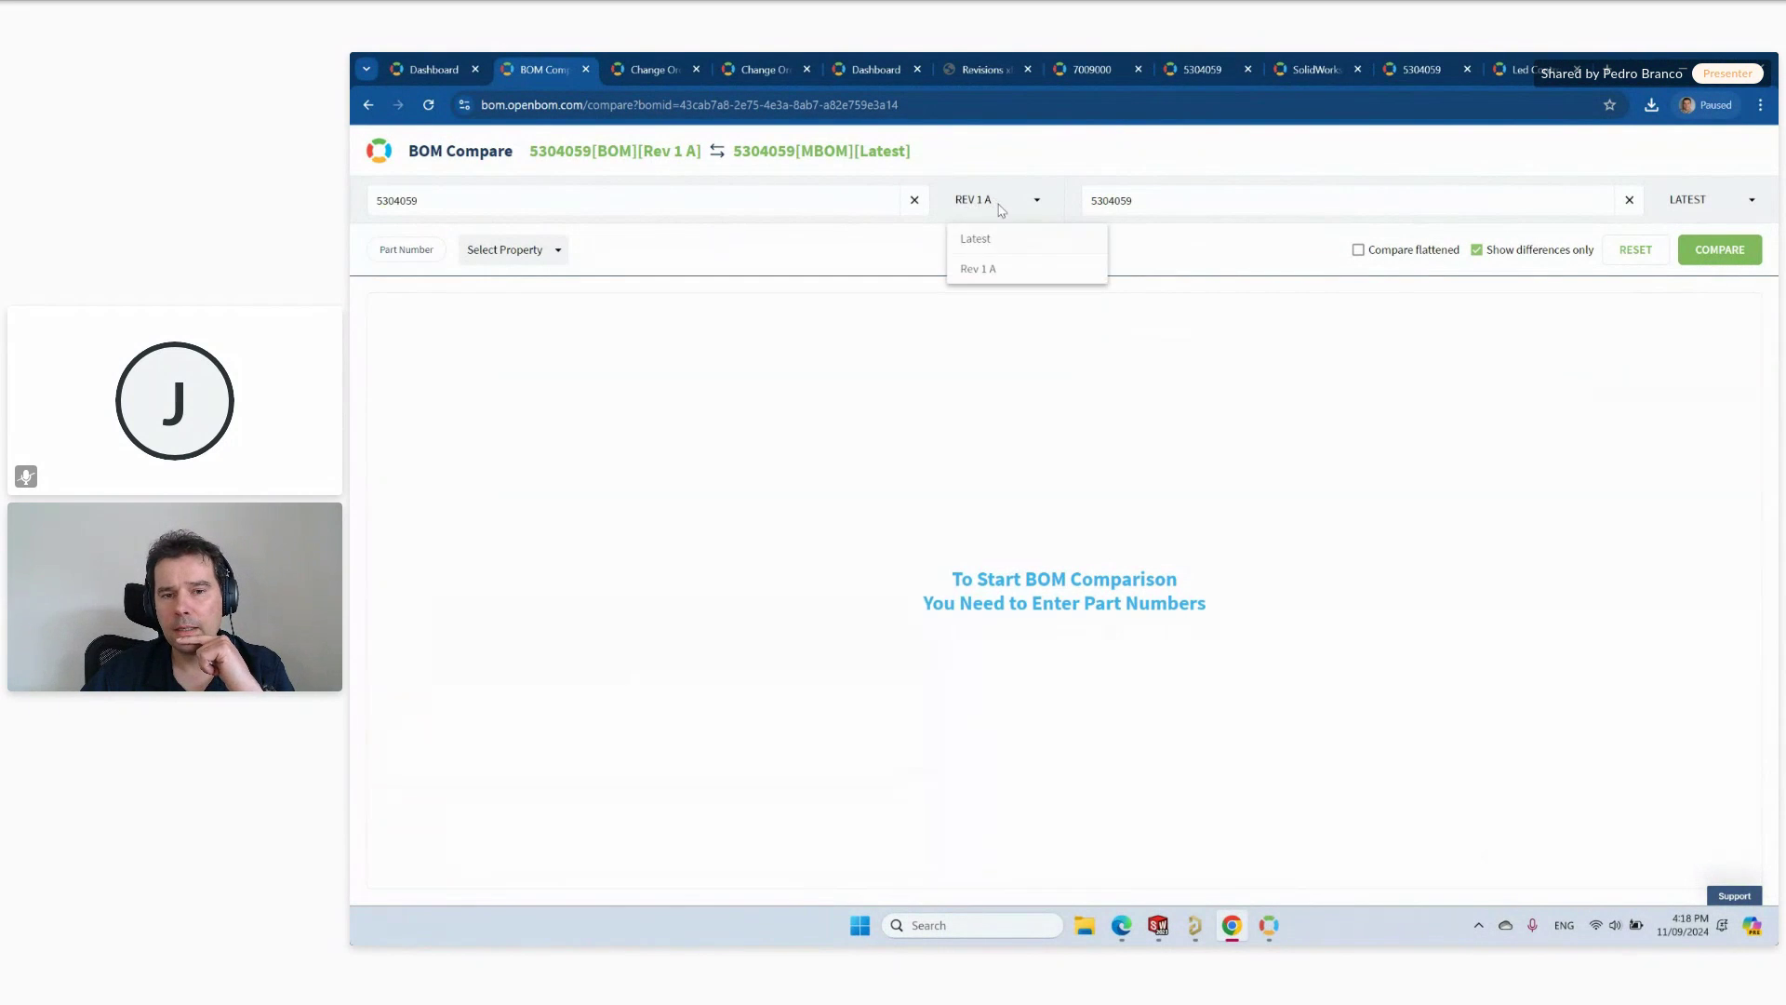
{"action": "left_click", "coordinate": [993, 239]}
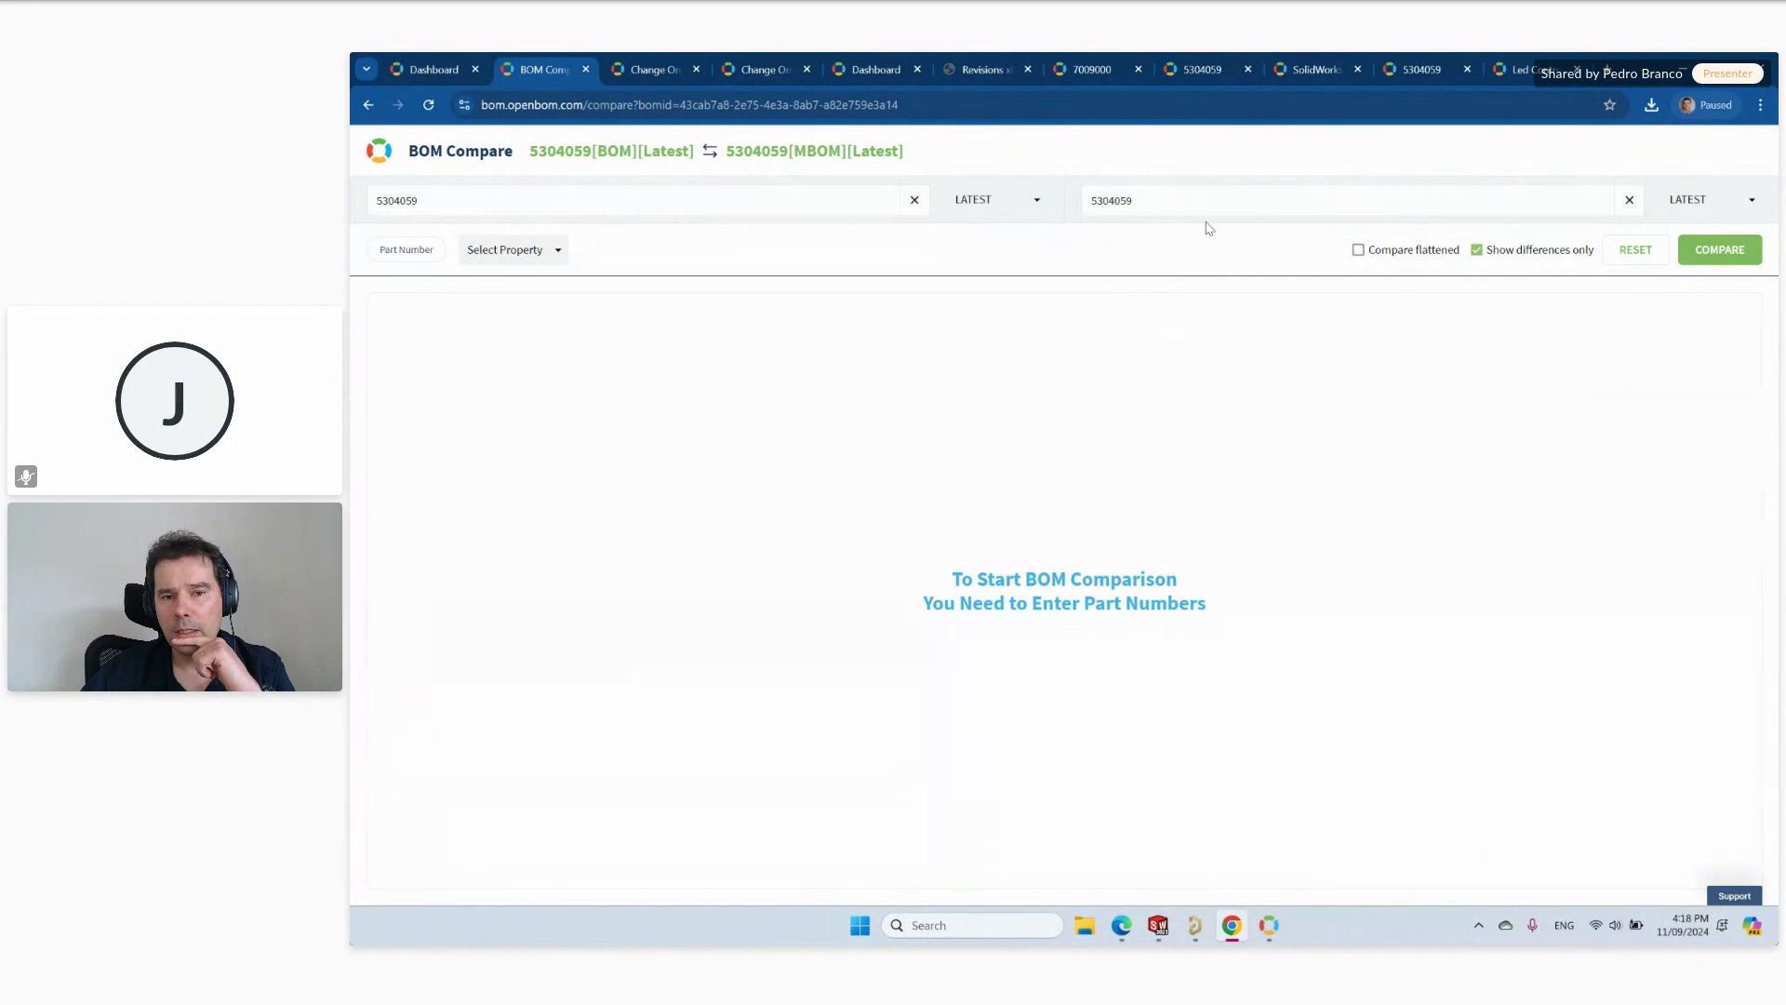
{"action": "left_click", "coordinate": [1716, 249]}
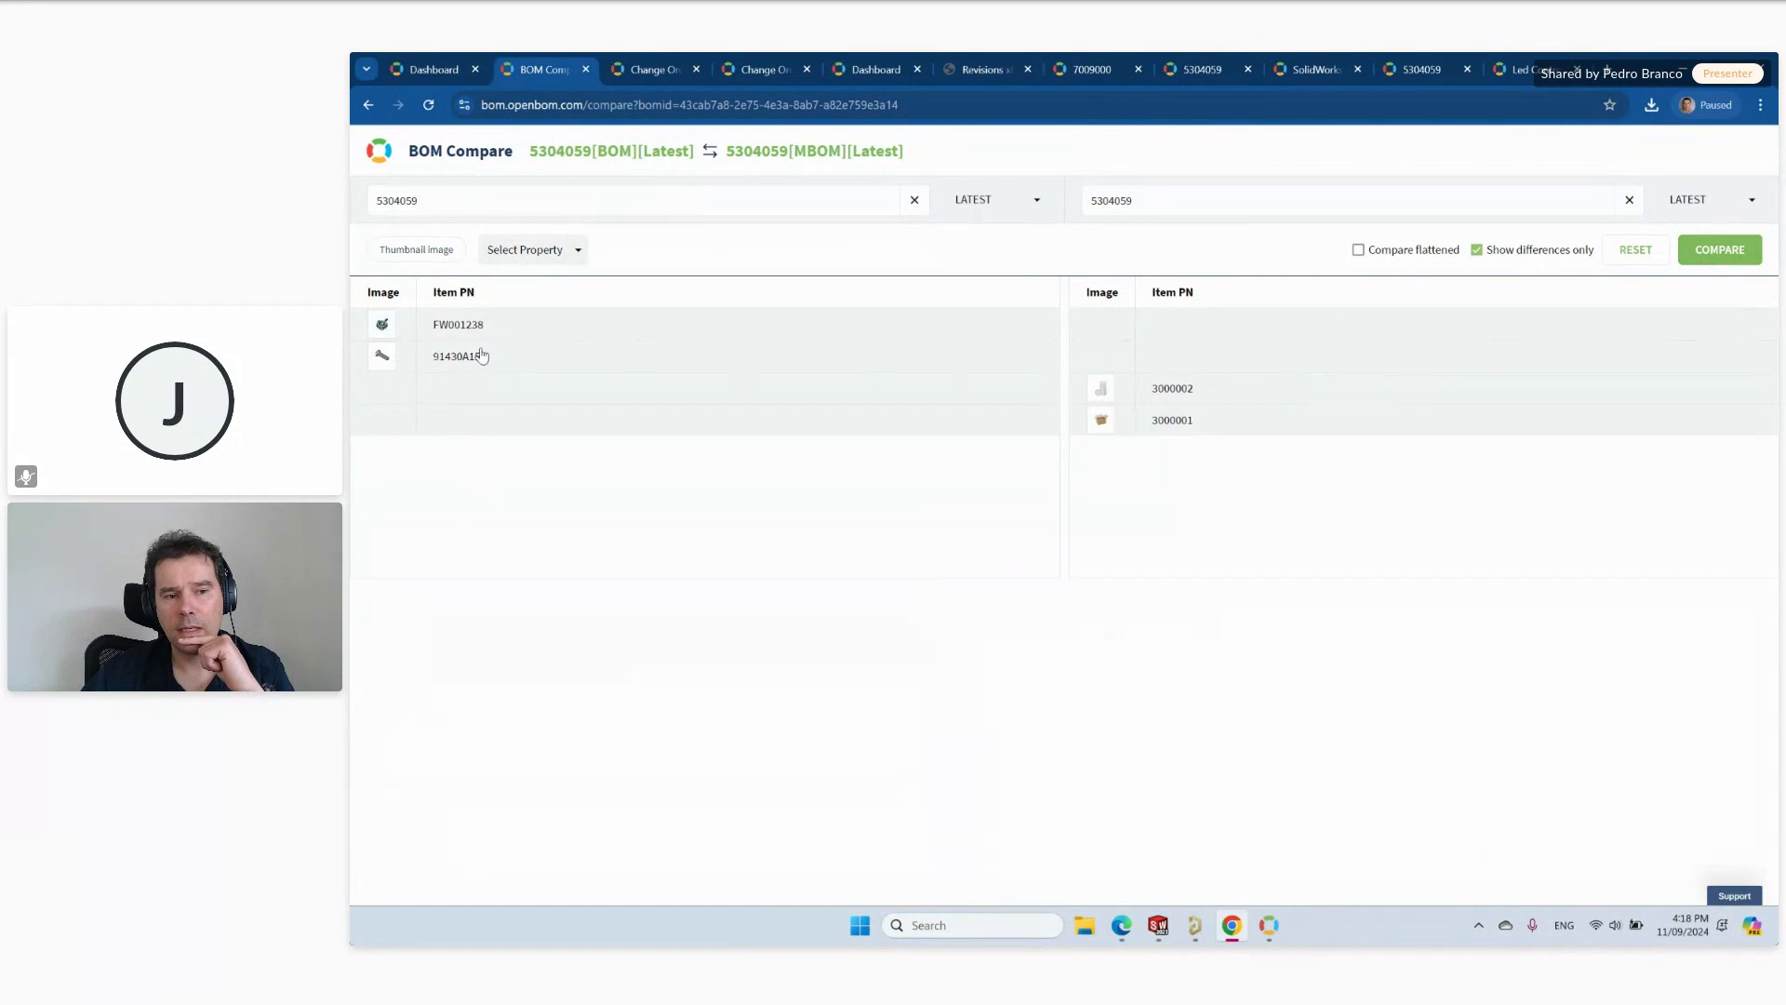
Inspect the properties of the differing items 91430A151, 3000002 and FW001238 in the BOM comparison.
{"action": "left_click", "coordinate": [483, 356]}
{"action": "left_click", "coordinate": [1101, 414]}
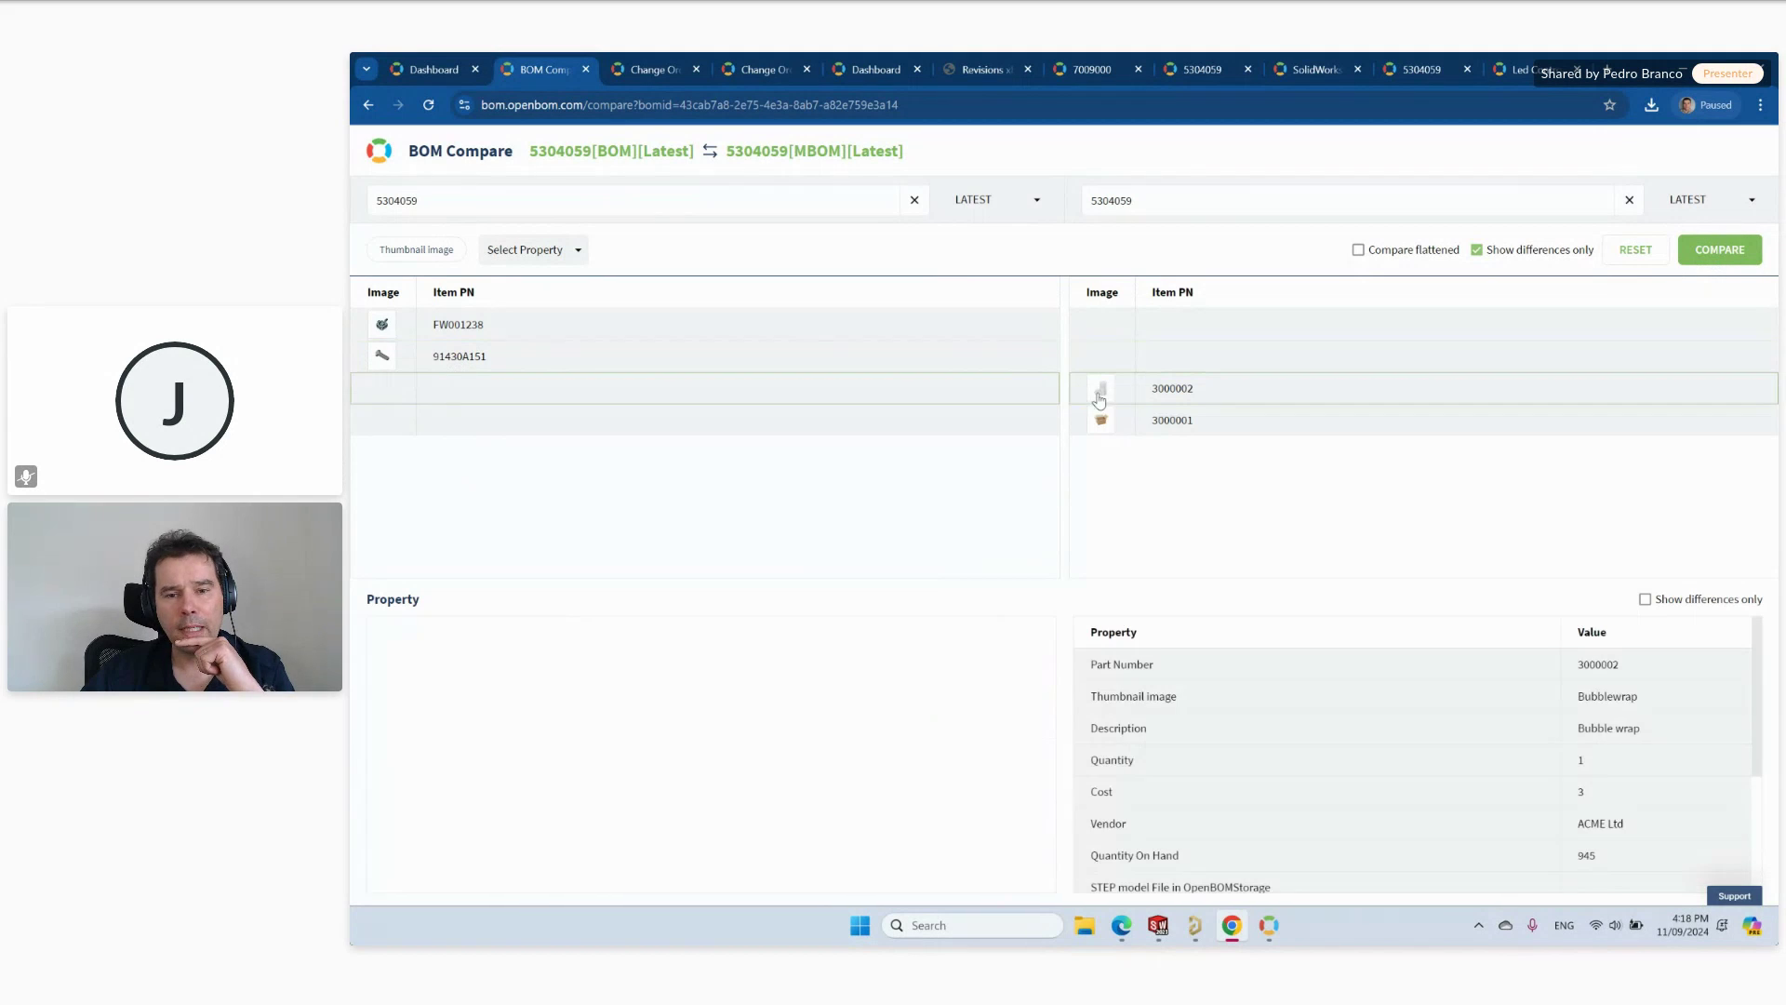
{"action": "left_click", "coordinate": [419, 327]}
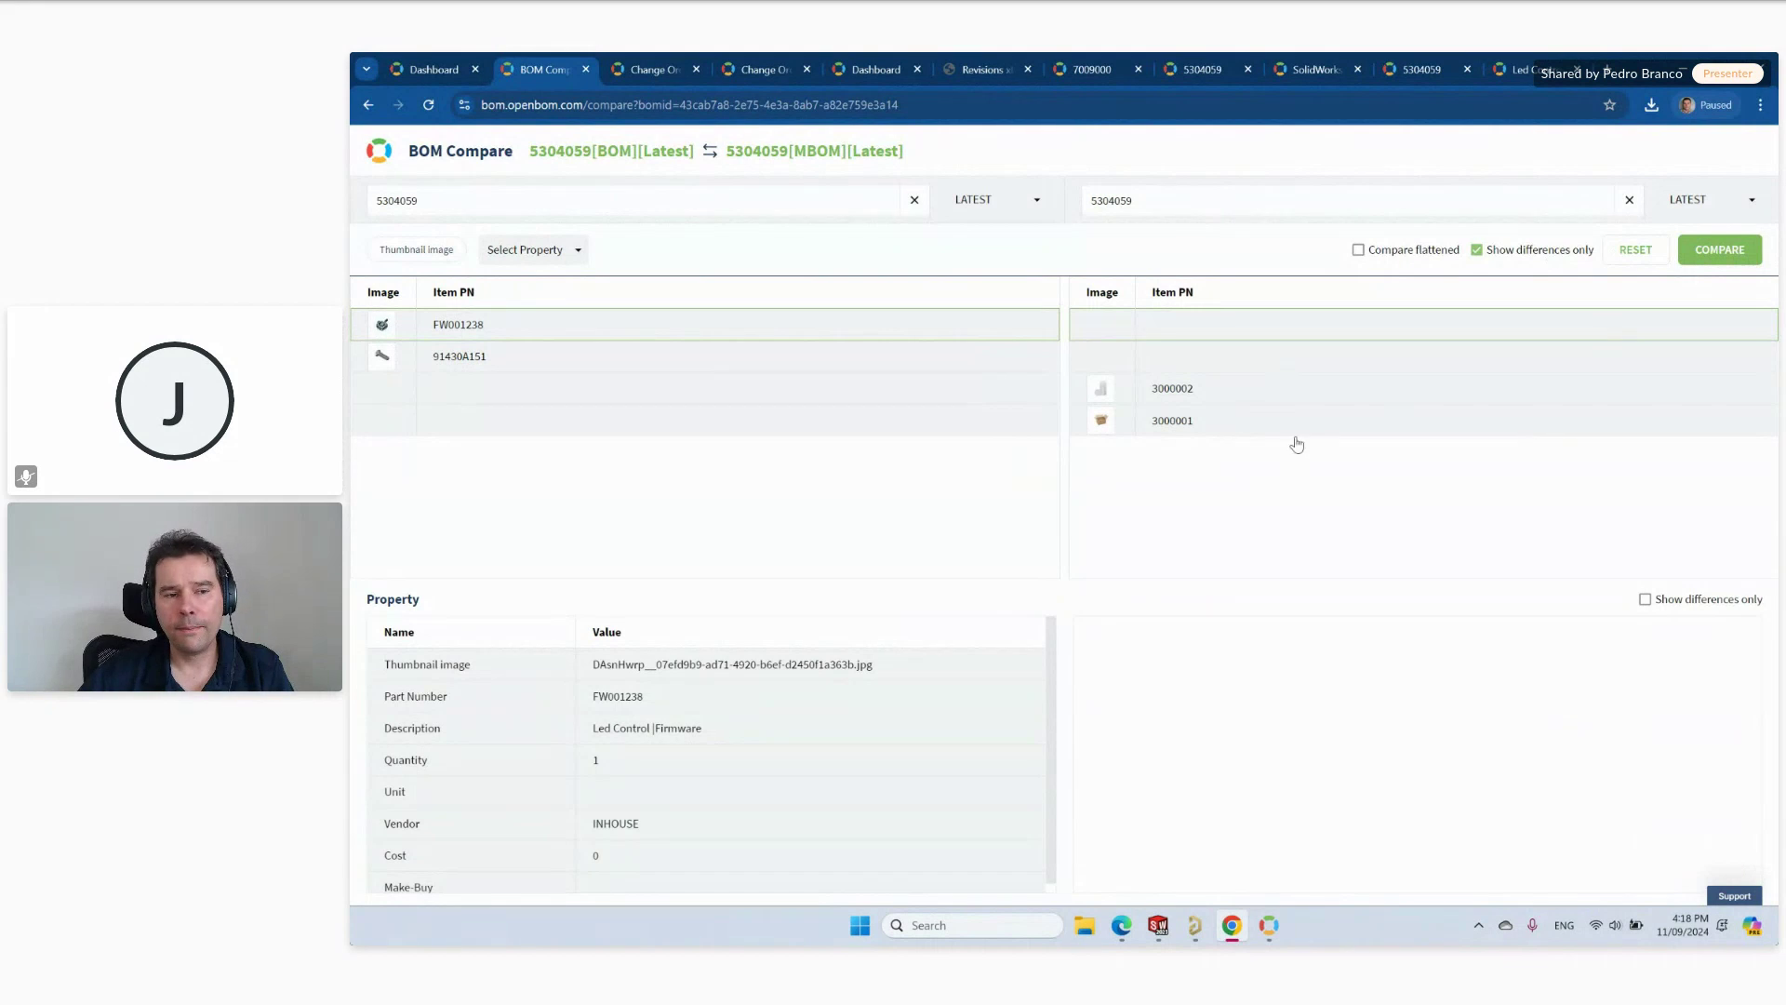
Copy part number 91430A151 from the comparison and switch the open 5304059 BOM to its MBOM.
{"action": "left_click", "coordinate": [509, 368]}
{"action": "left_click_drag", "start_coordinate": [509, 368], "coordinate": [428, 364]}
{"action": "key", "text": "ctrl+c"}
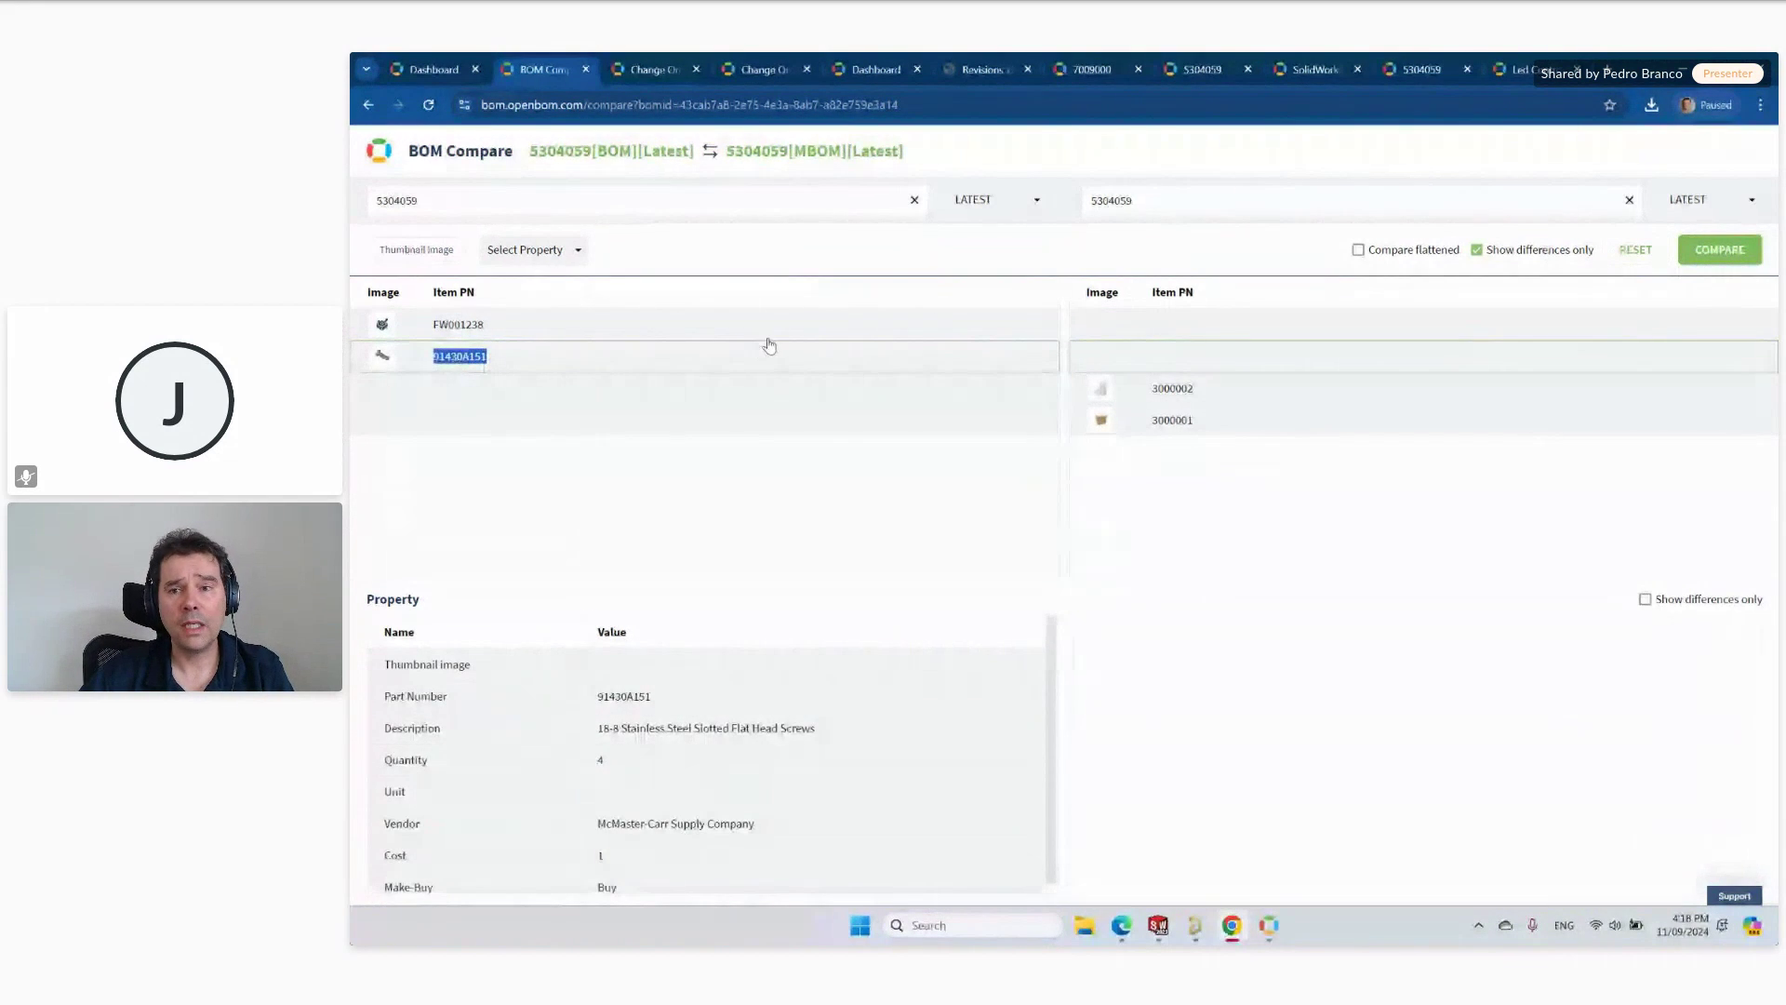
{"action": "left_click", "coordinate": [1424, 73]}
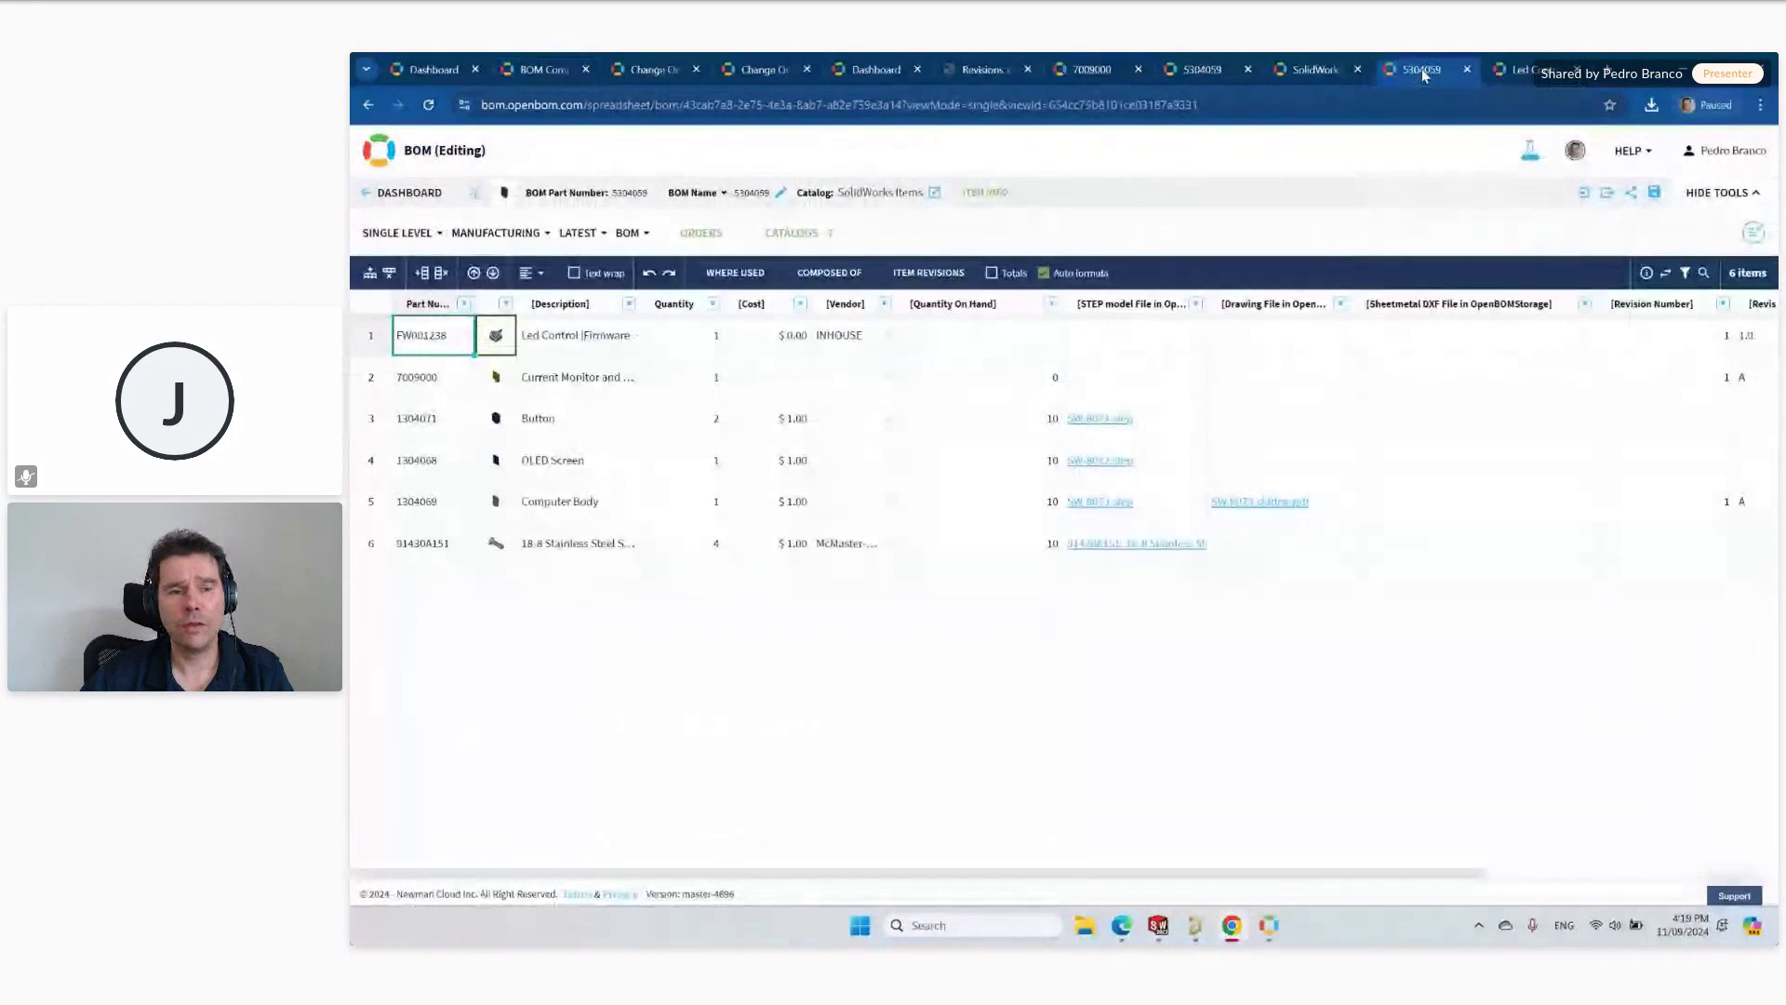
{"action": "left_click", "coordinate": [629, 235]}
{"action": "left_click", "coordinate": [661, 272]}
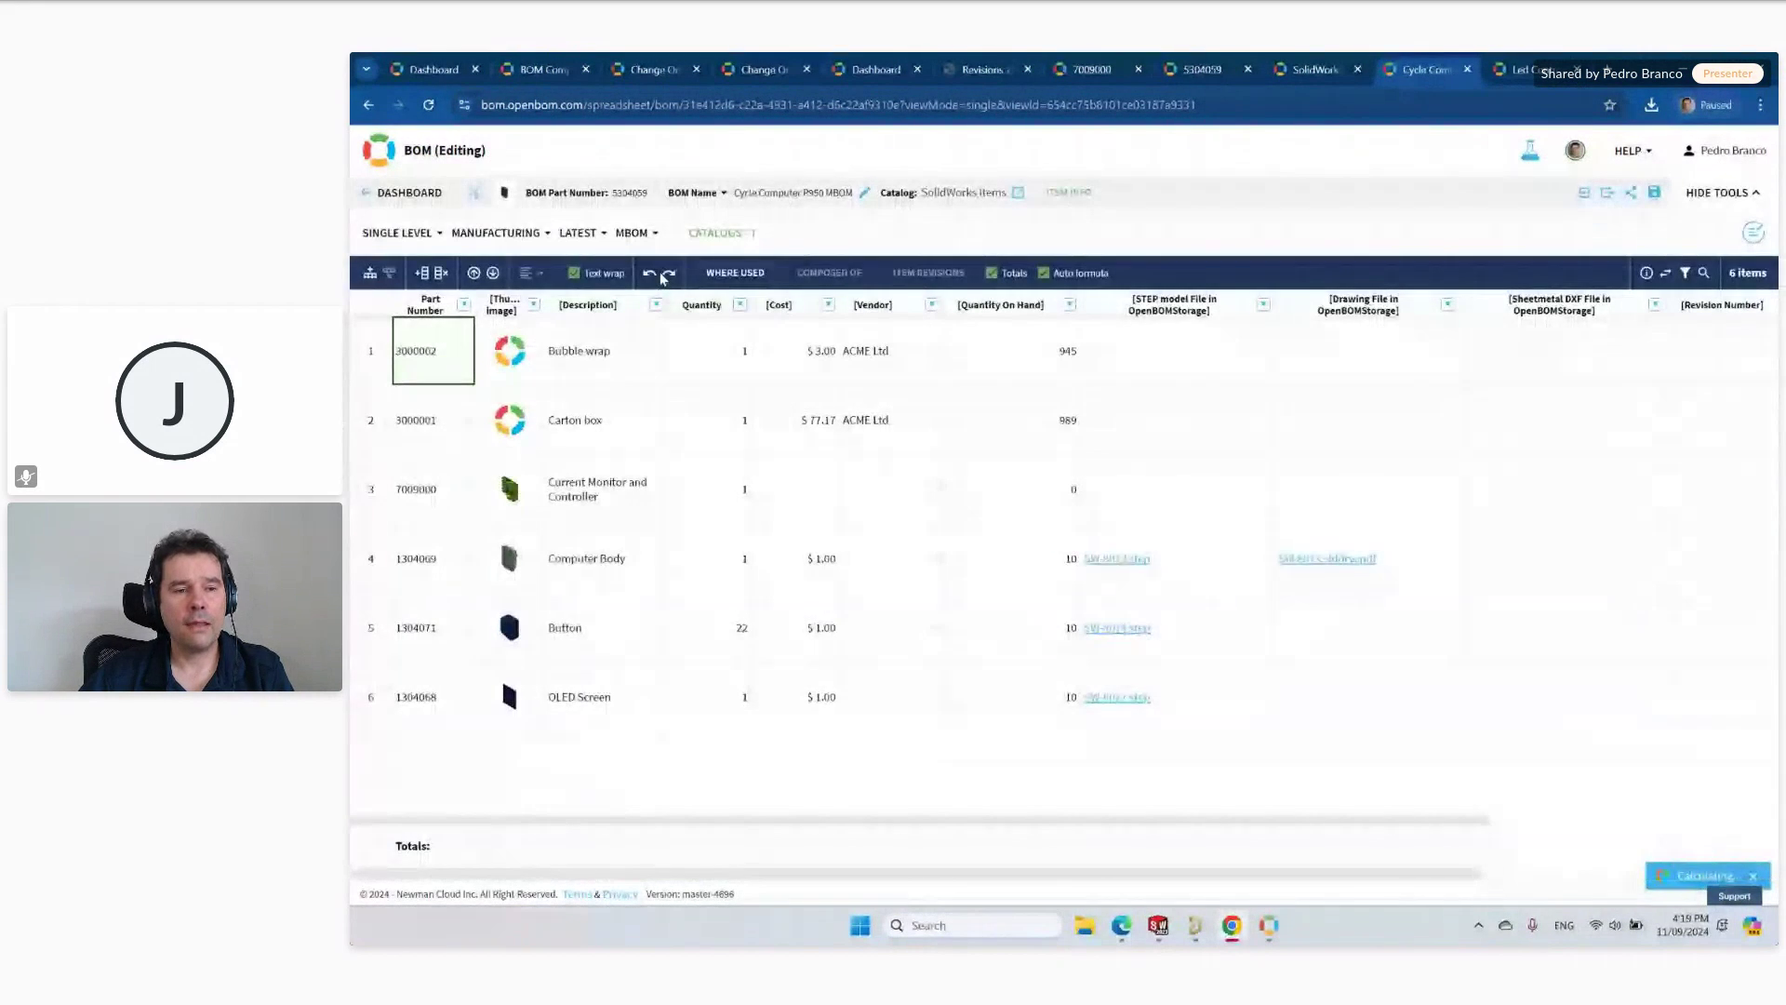
Insert a row above the bubble wrap in the MBOM for part 91430A151 with quantity 4.
{"action": "left_click", "coordinate": [370, 275]}
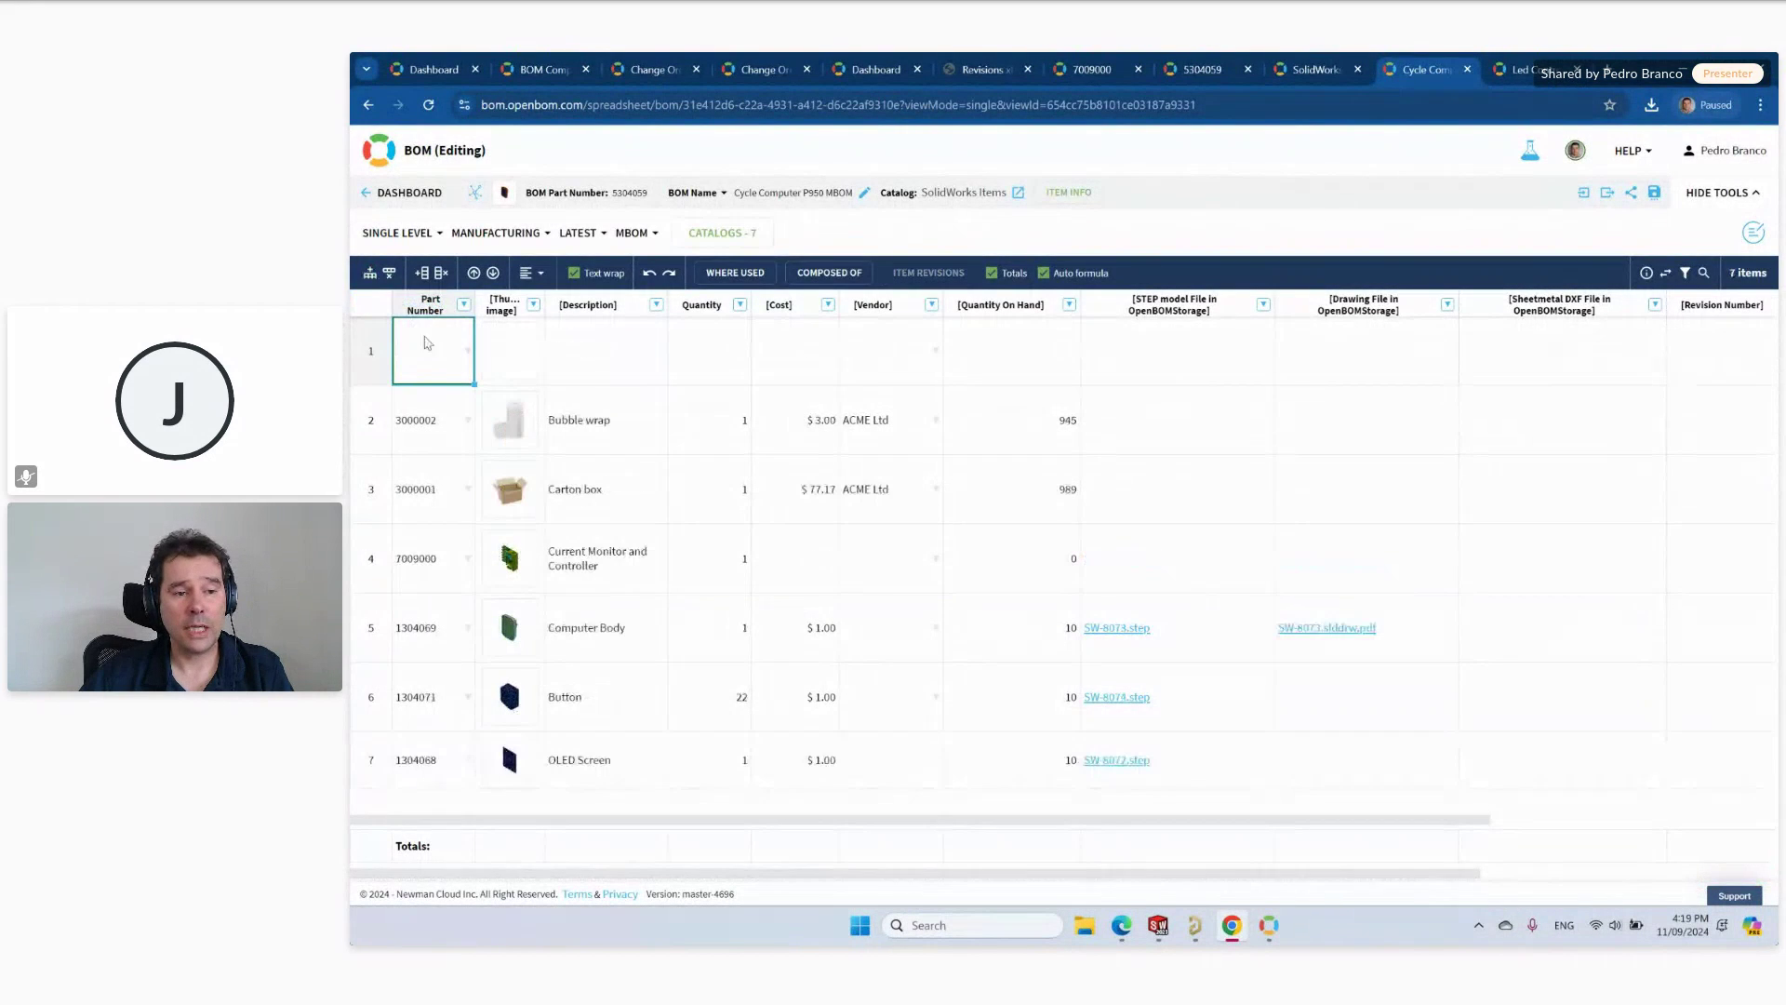
{"action": "double_click", "coordinate": [434, 350]}
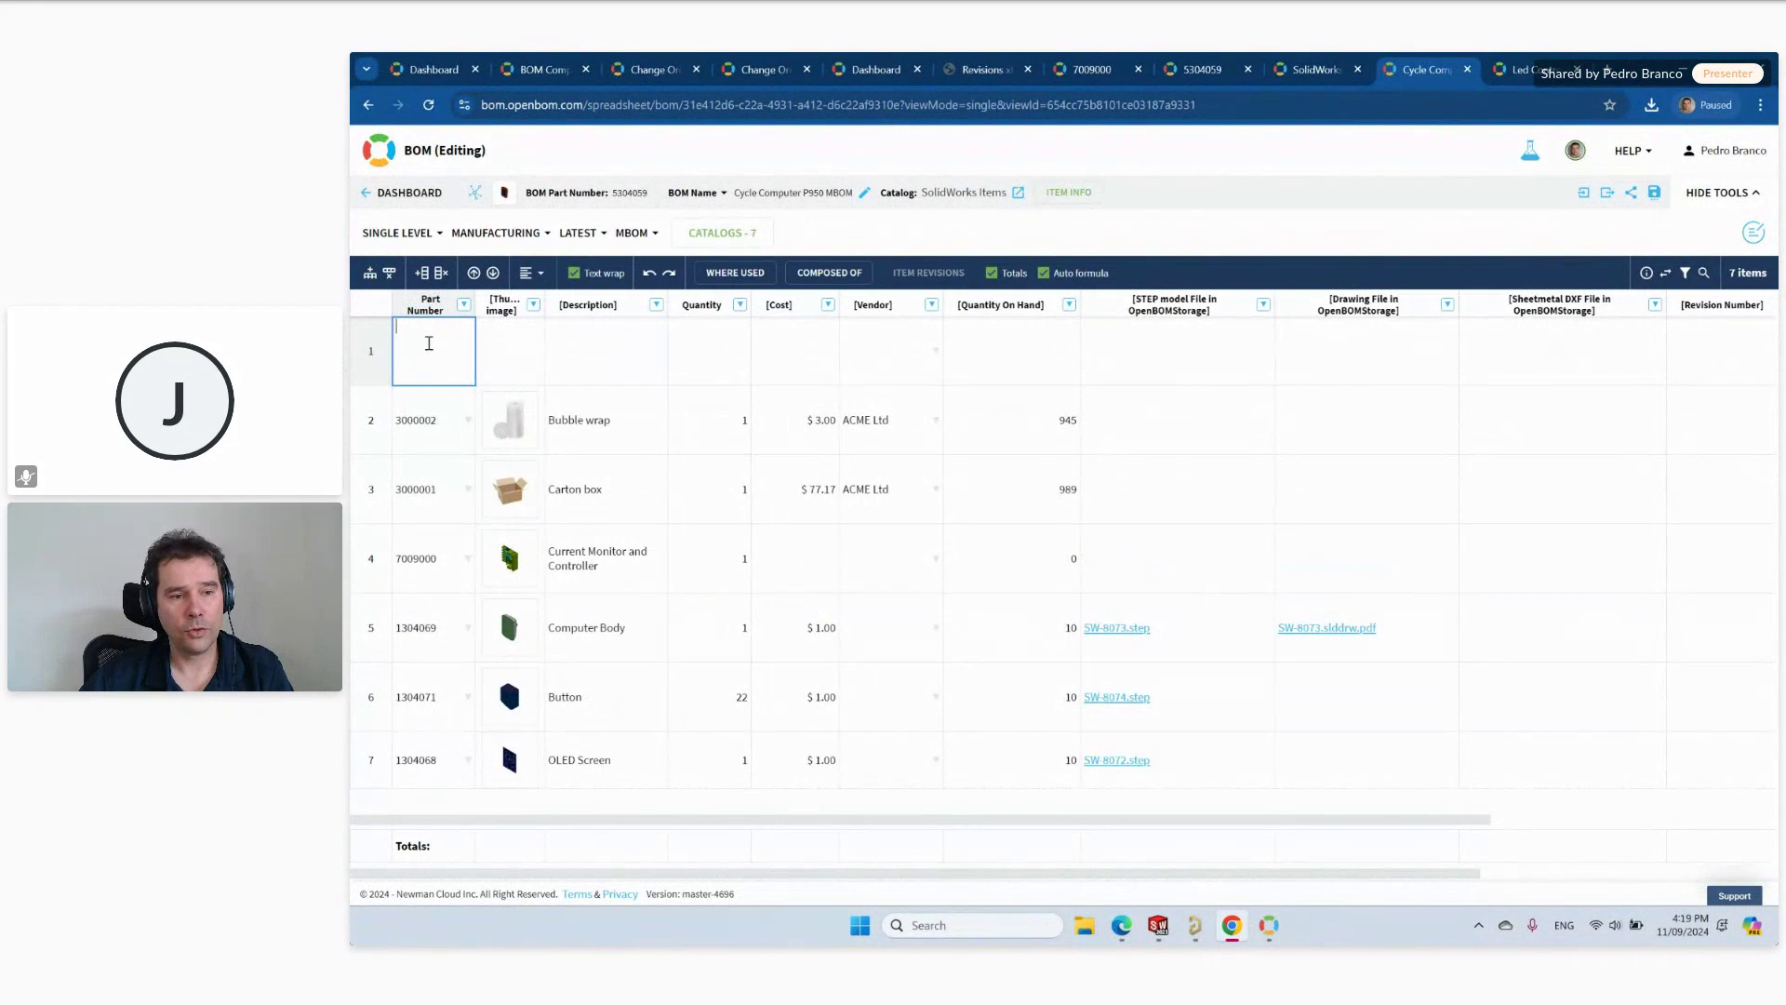
{"action": "key", "text": "ctrl+v"}
{"action": "left_click", "coordinate": [723, 360]}
{"action": "type", "text": "4"}
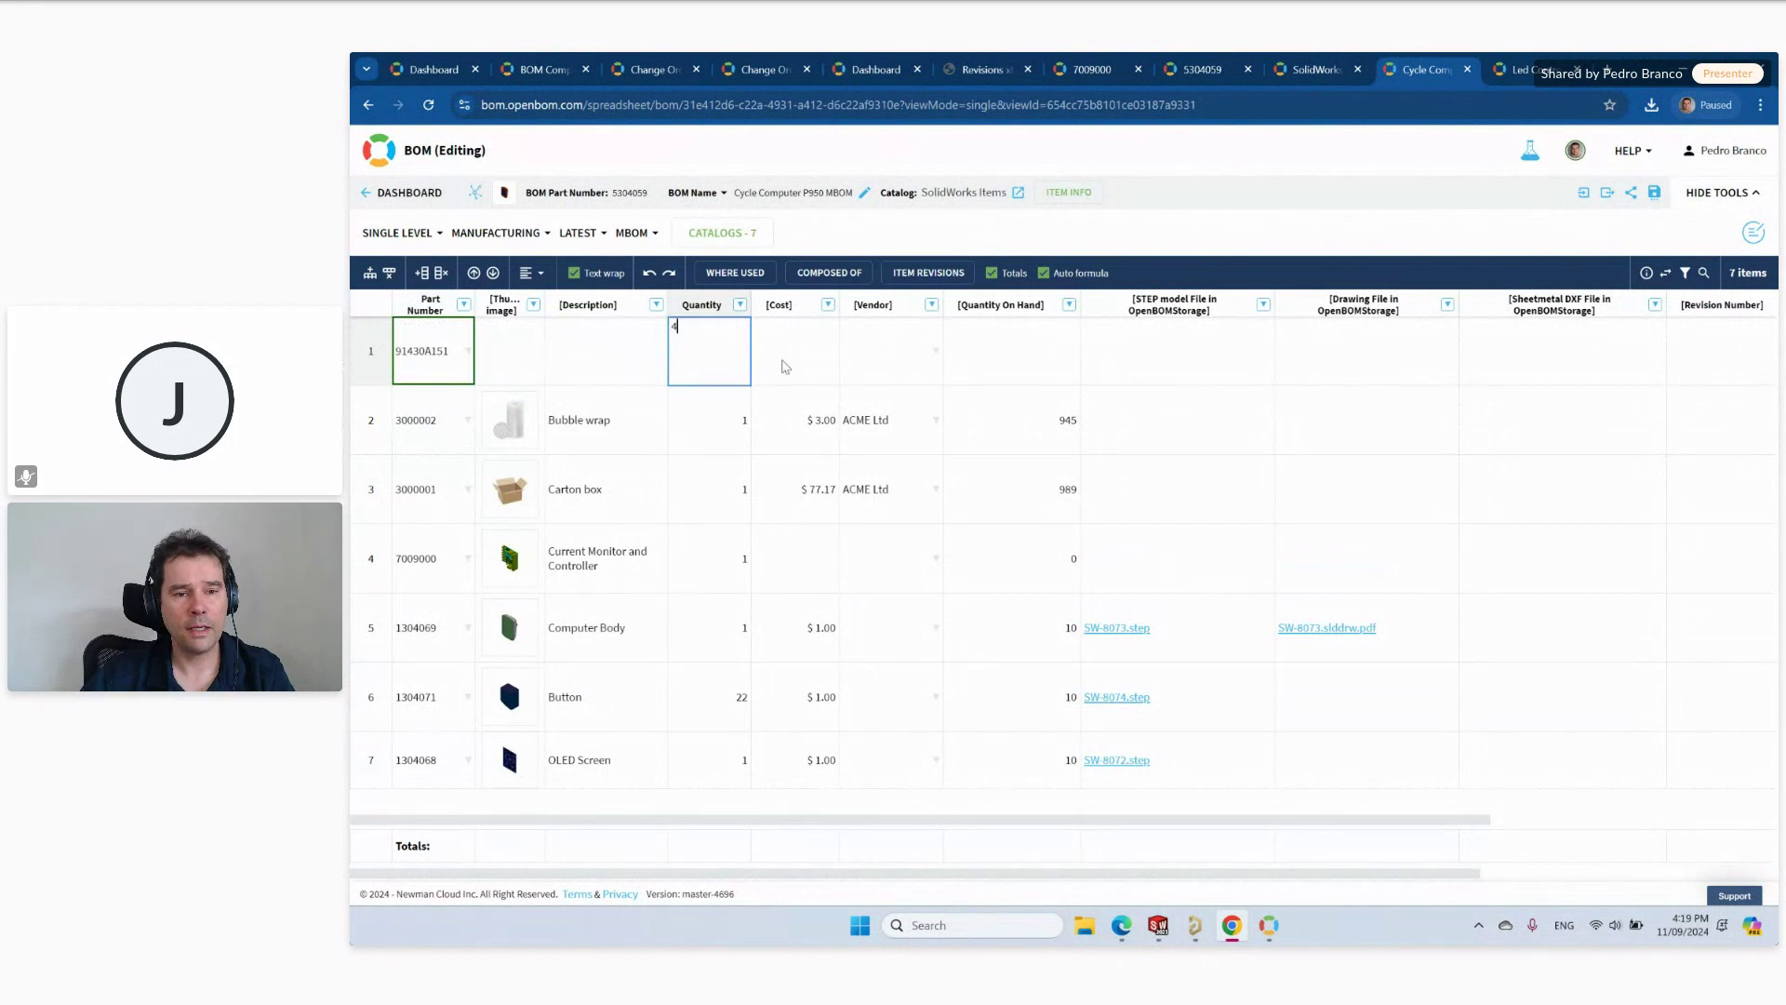
{"action": "left_click", "coordinate": [790, 366]}
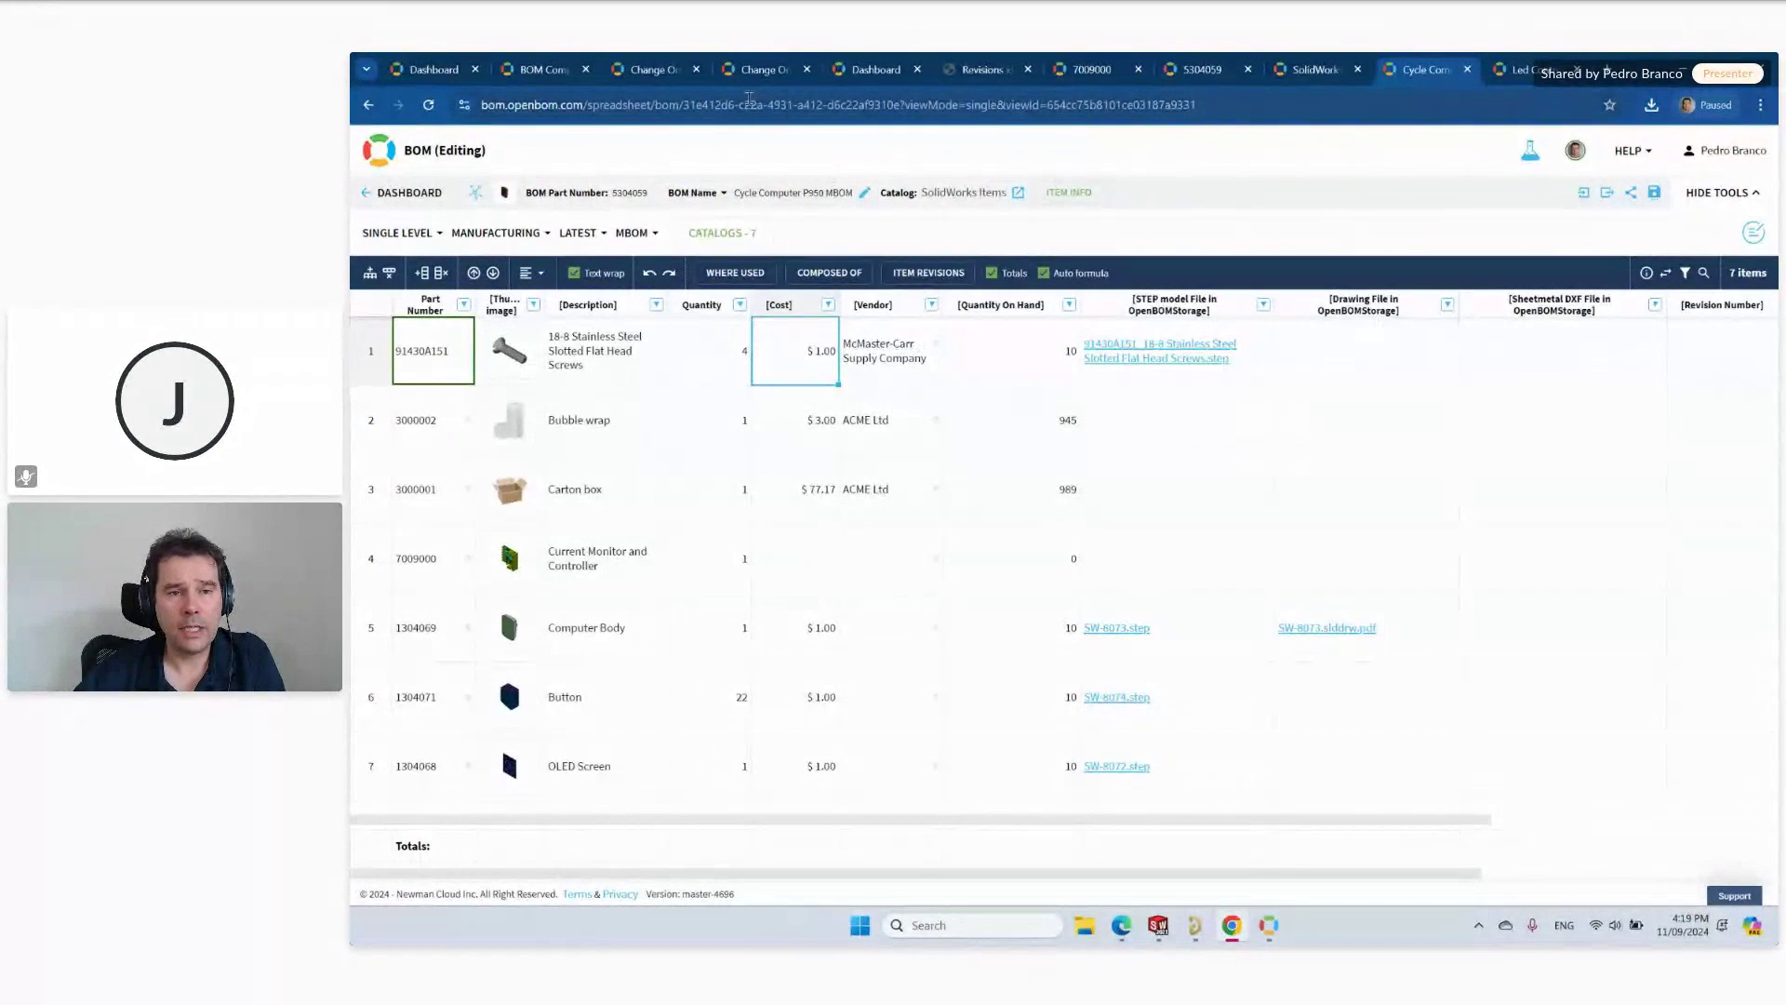
Find the open change order CO-64, Change to a replaceable battery, and open its approval workflow.
{"action": "left_click", "coordinate": [756, 74]}
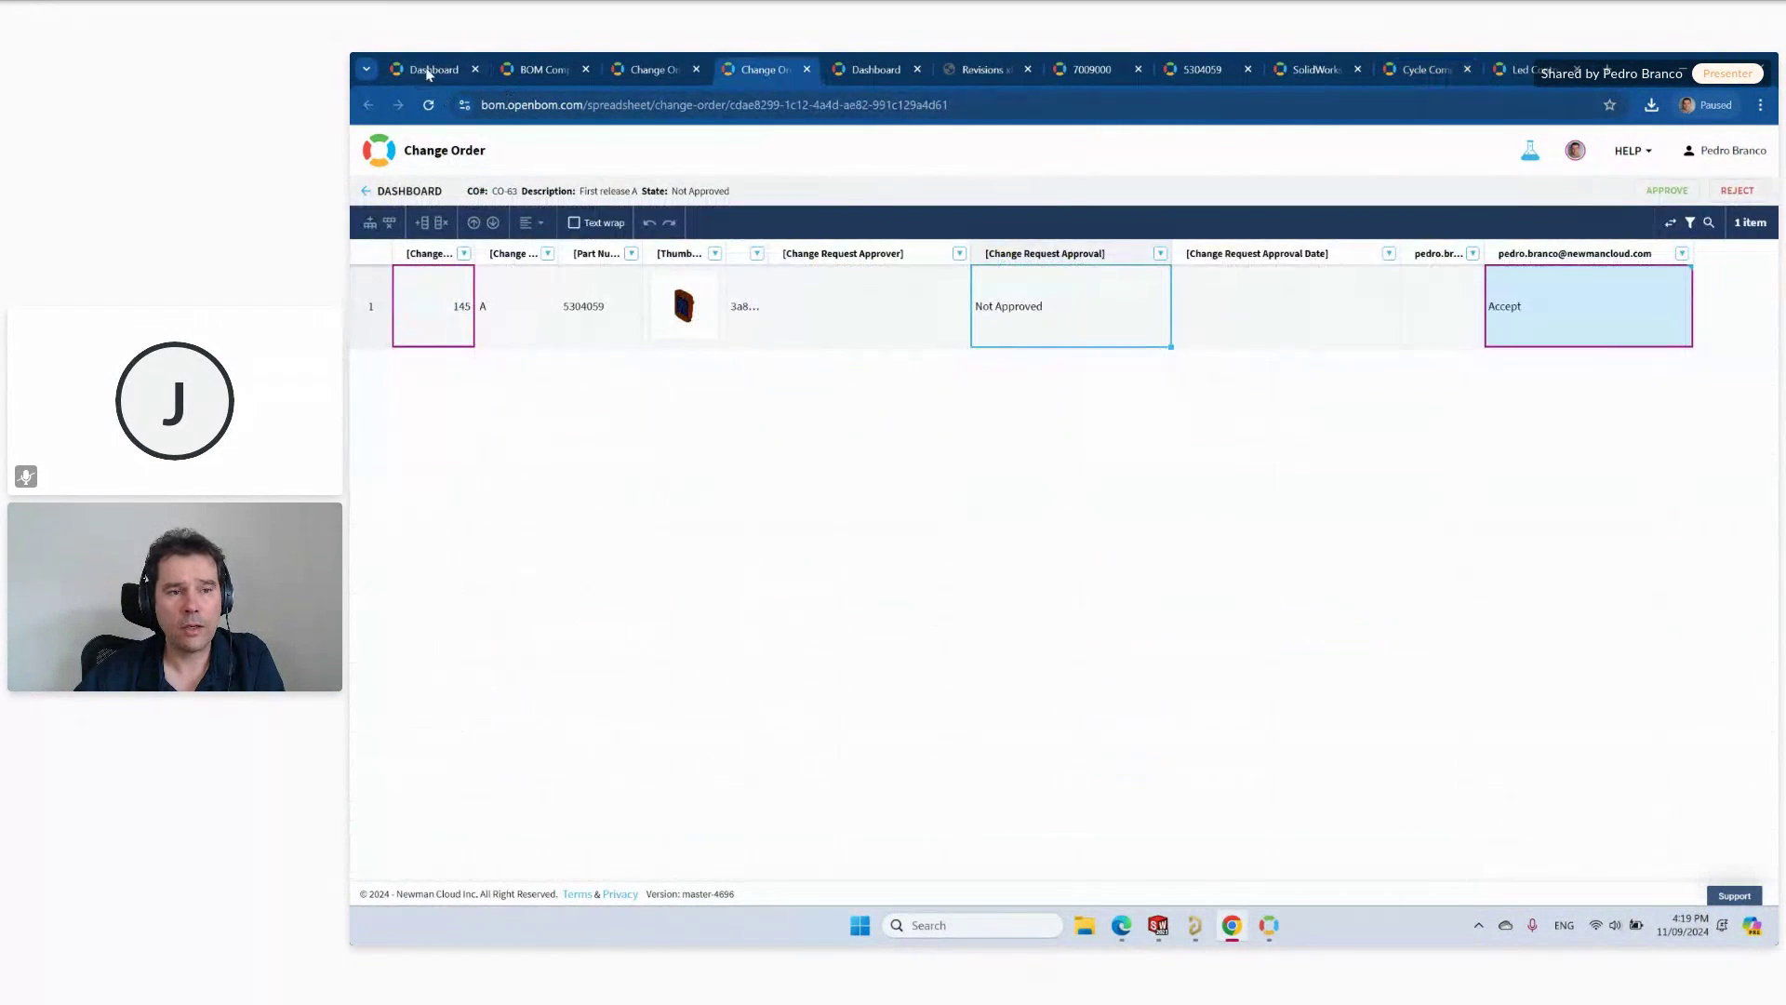
{"action": "left_click", "coordinate": [419, 69]}
{"action": "left_click", "coordinate": [448, 340]}
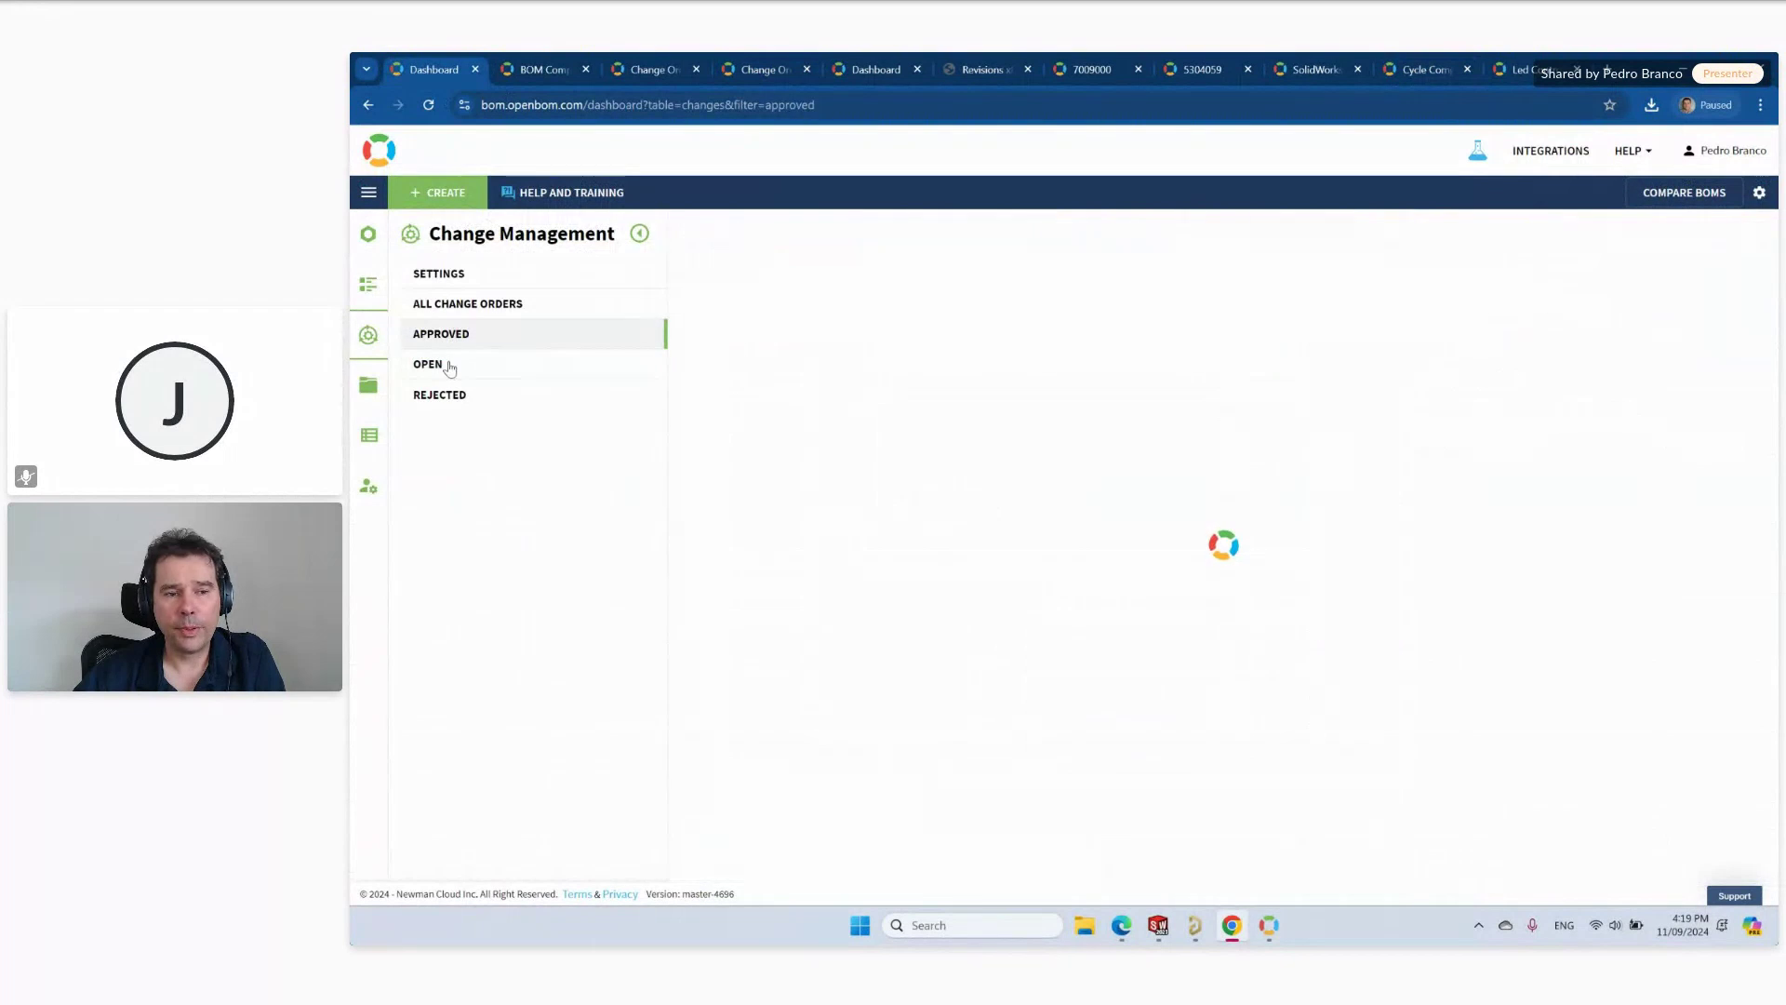
{"action": "left_click", "coordinate": [450, 369]}
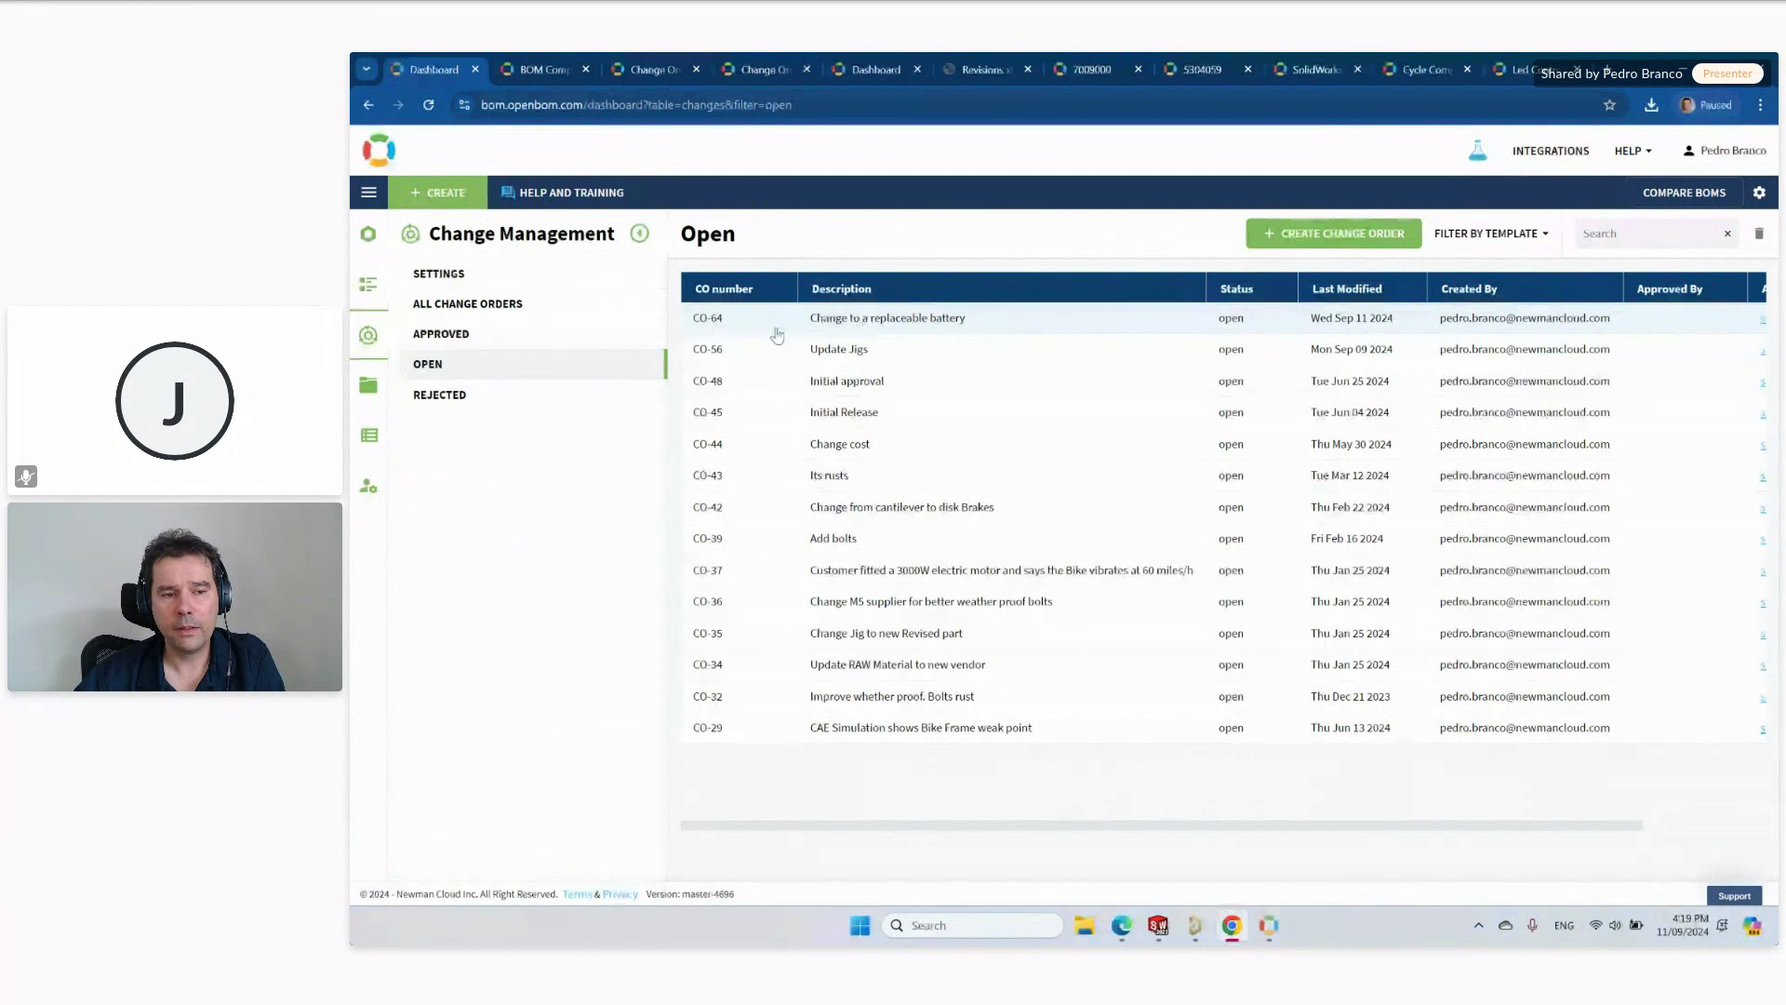
{"action": "left_click", "coordinate": [470, 337]}
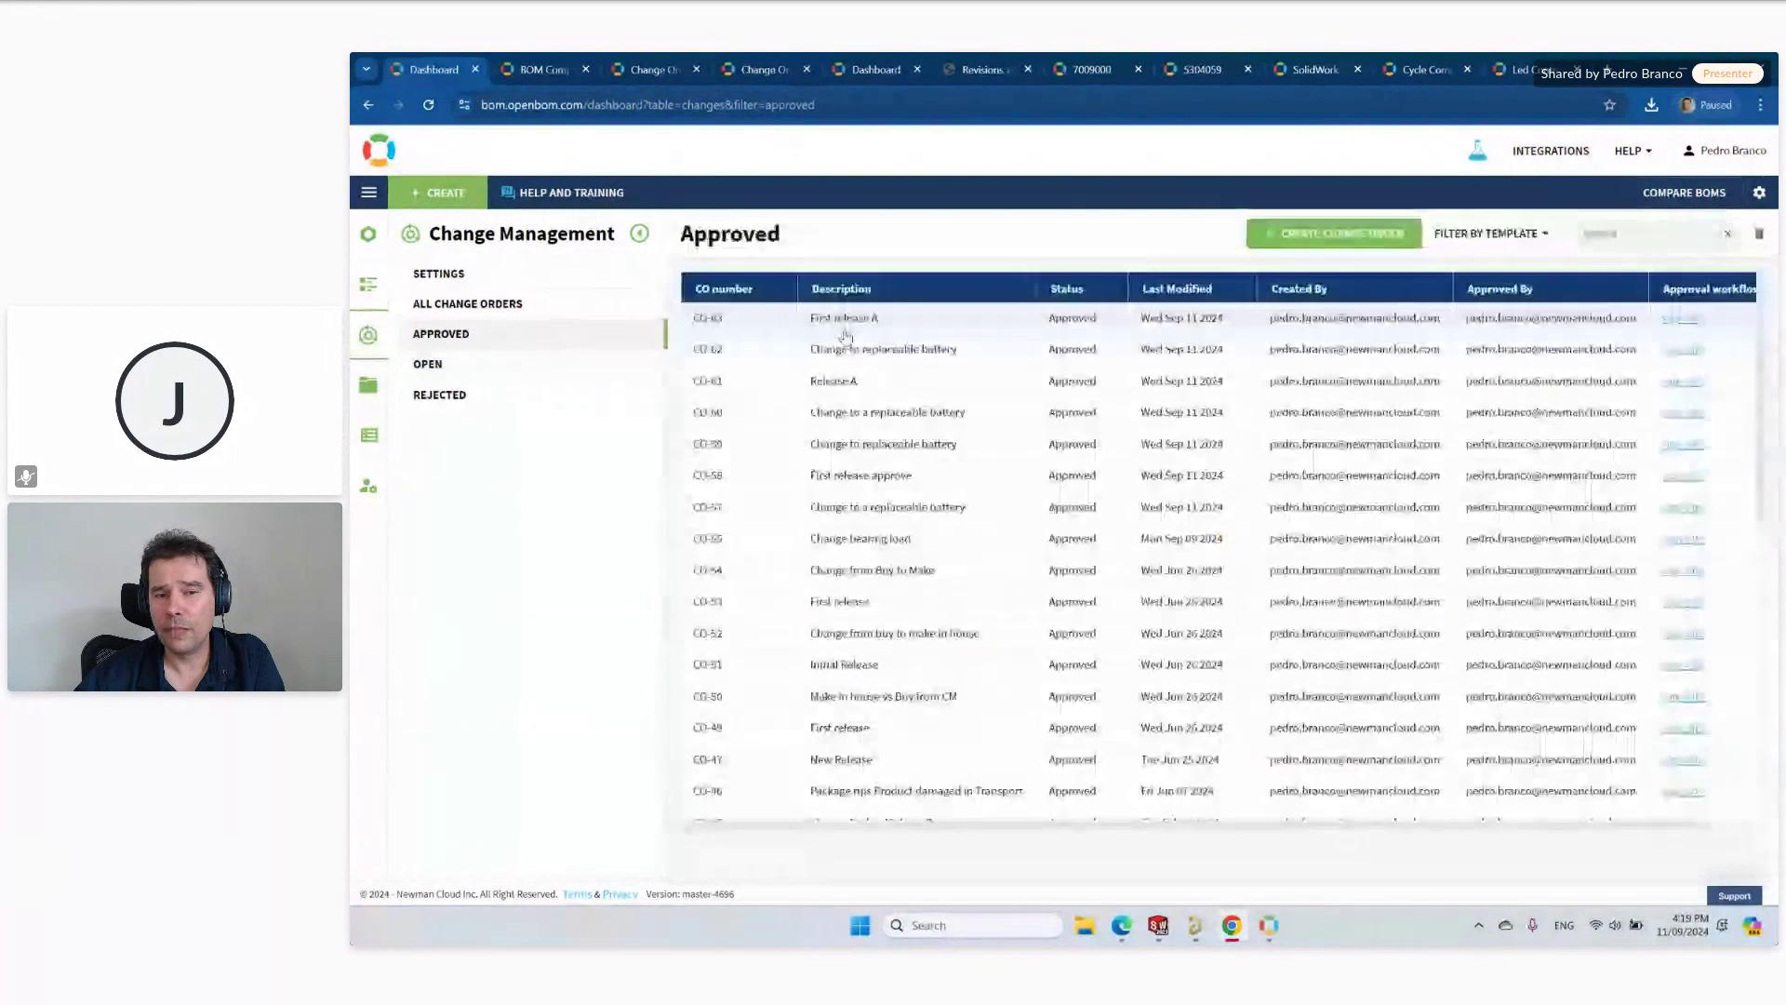
{"action": "key", "text": "alt+Left"}
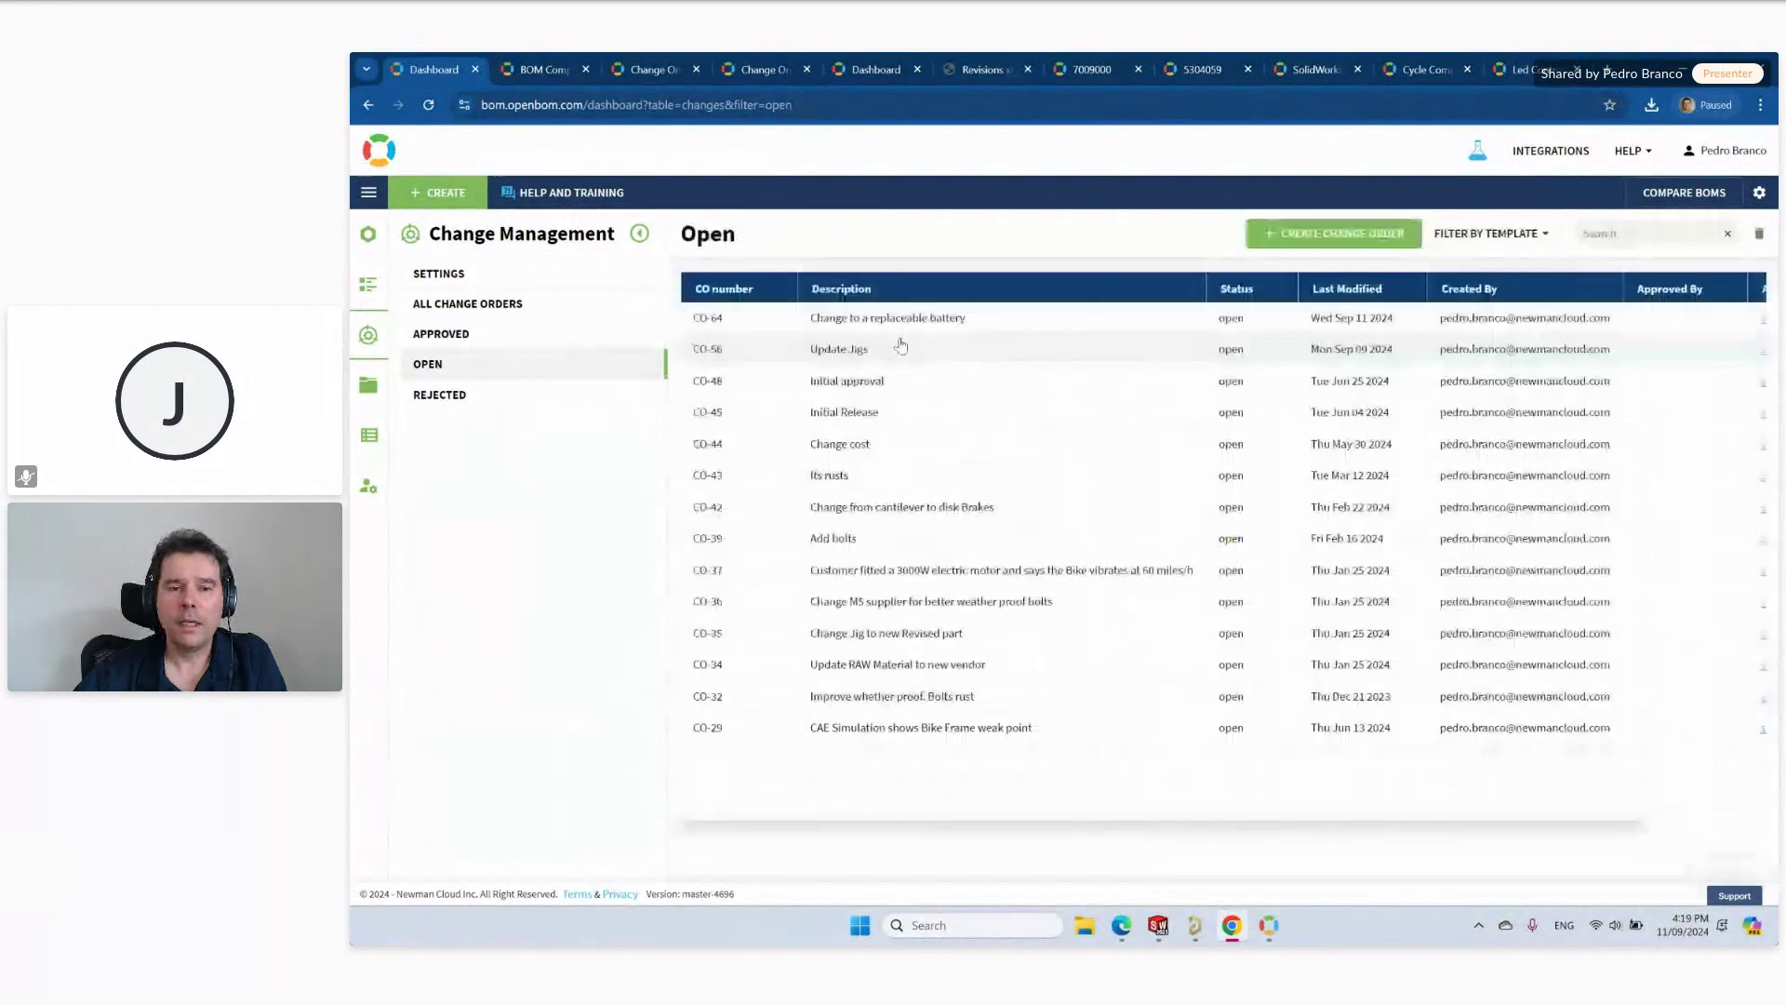
{"action": "left_click", "coordinate": [945, 323]}
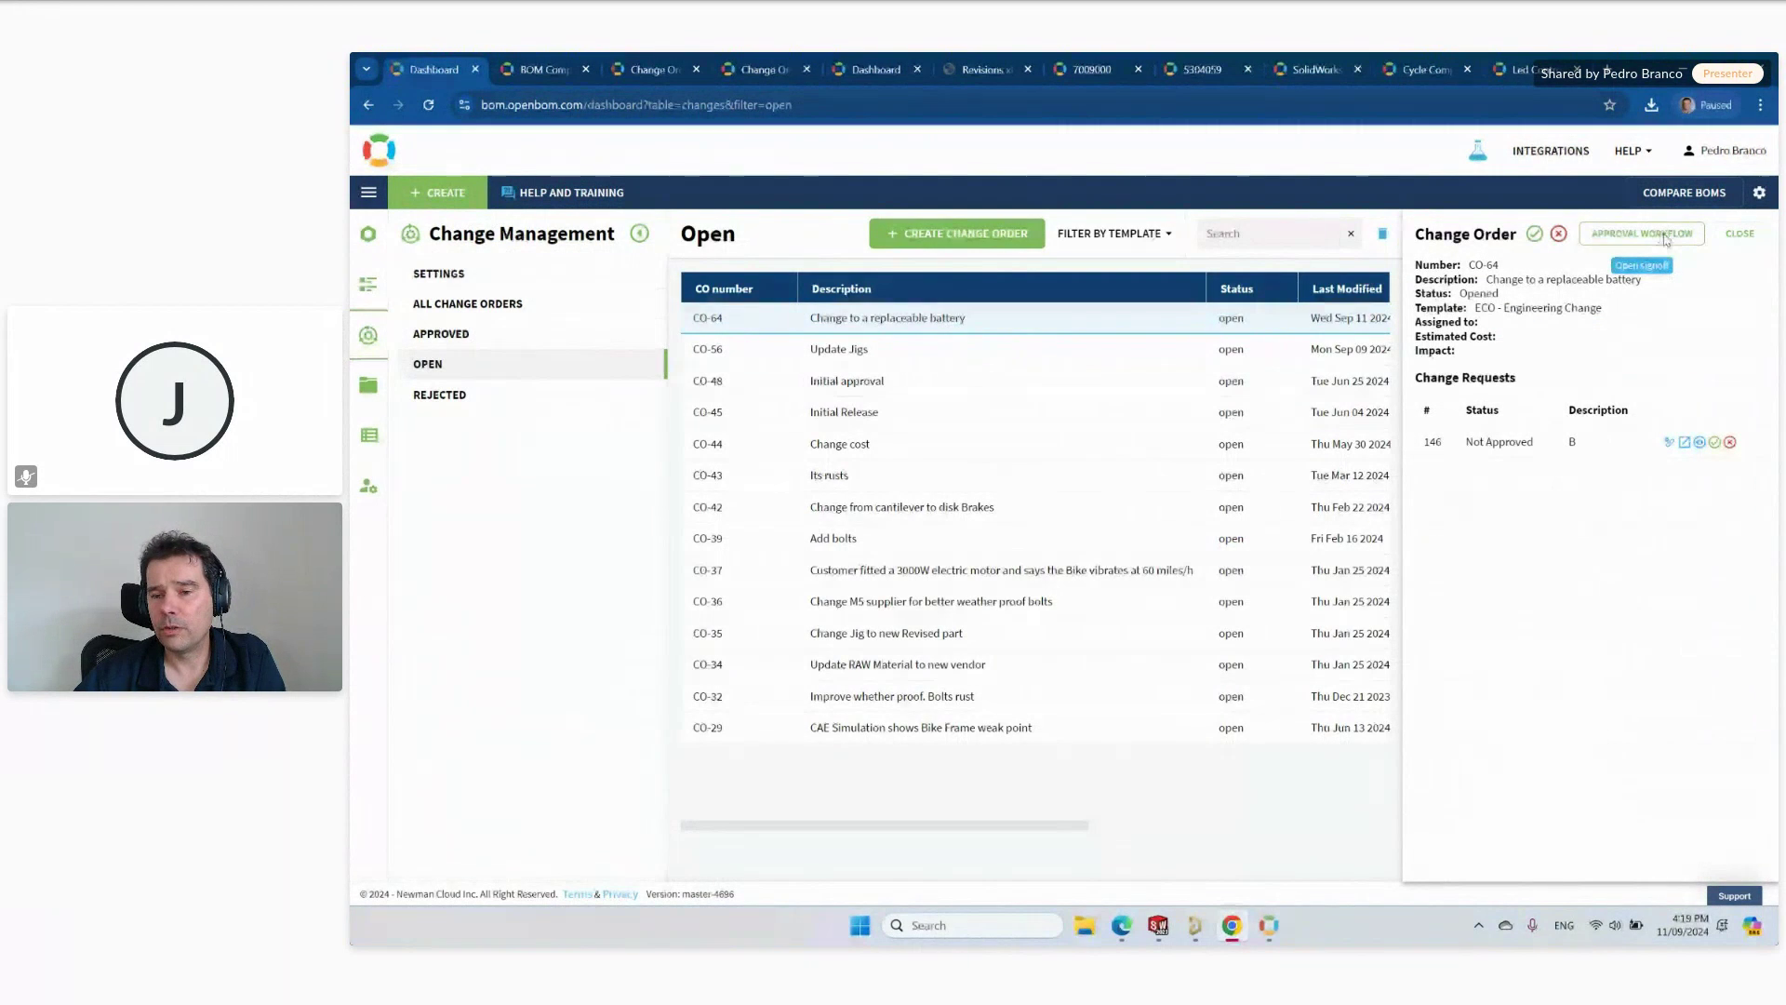
{"action": "left_click", "coordinate": [1663, 239]}
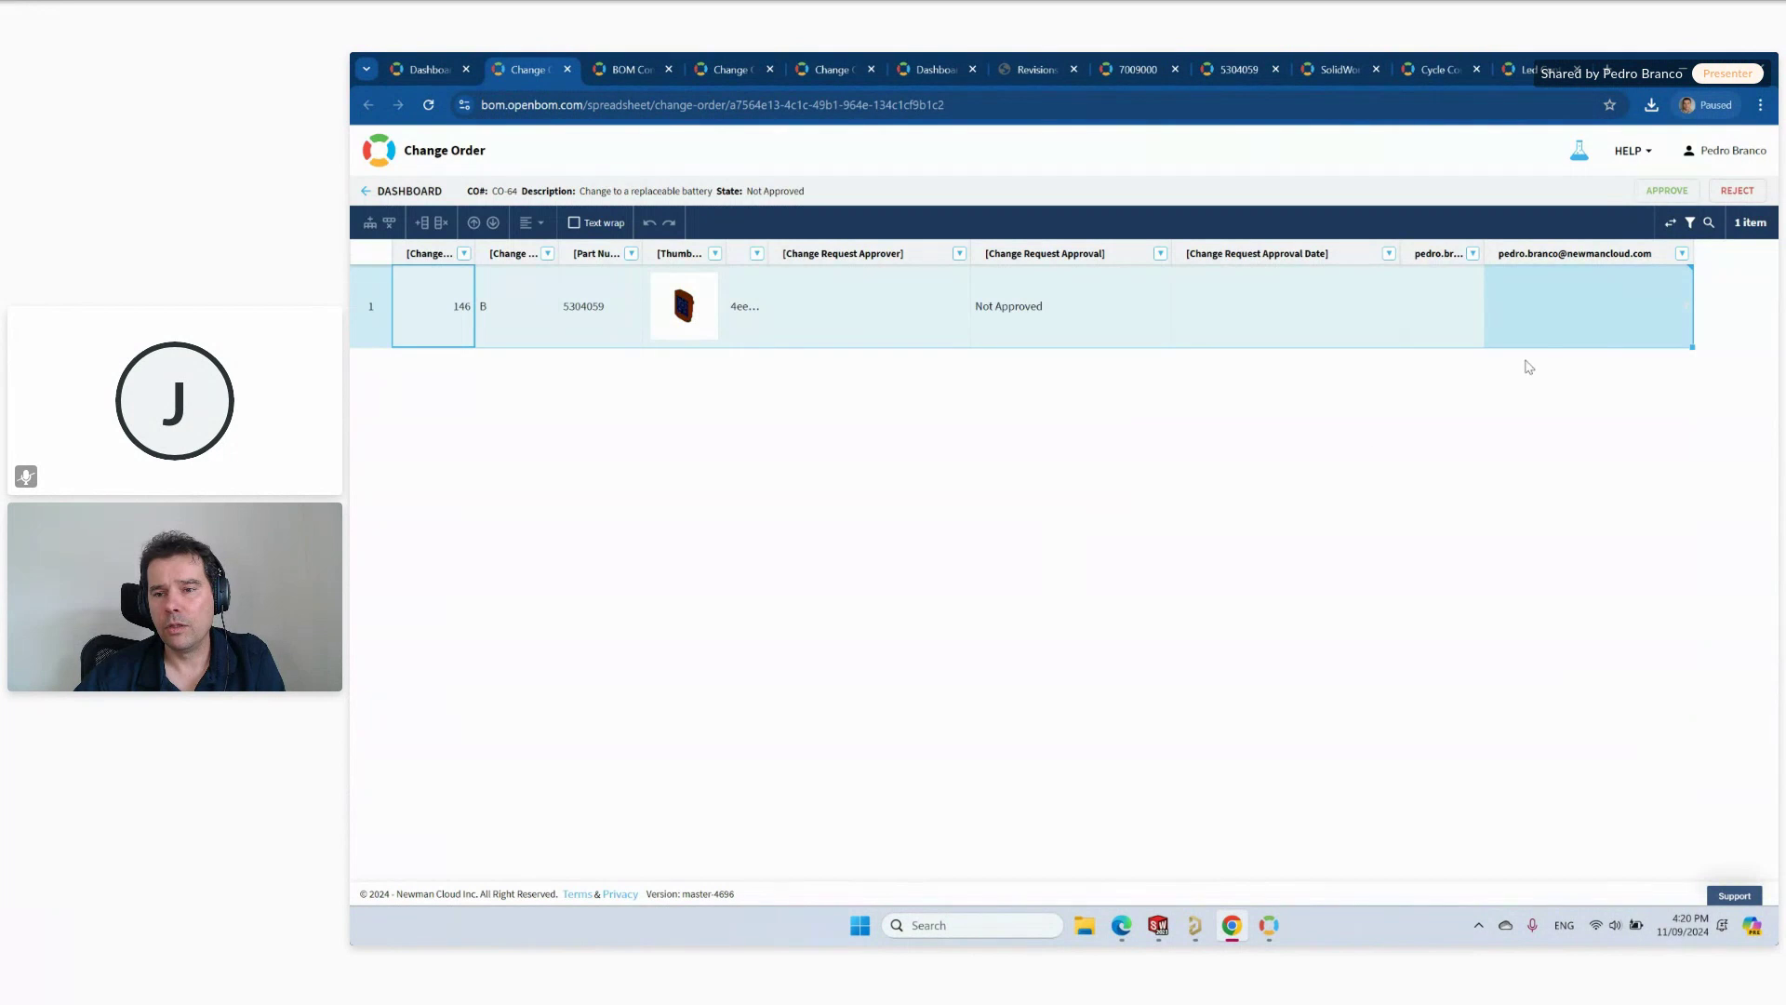
Set the last approver's decision on change request 146 to Accept and approve change order CO-64.
{"action": "left_click_drag", "start_coordinate": [1481, 249], "coordinate": [1572, 248]}
{"action": "left_click", "coordinate": [1513, 307]}
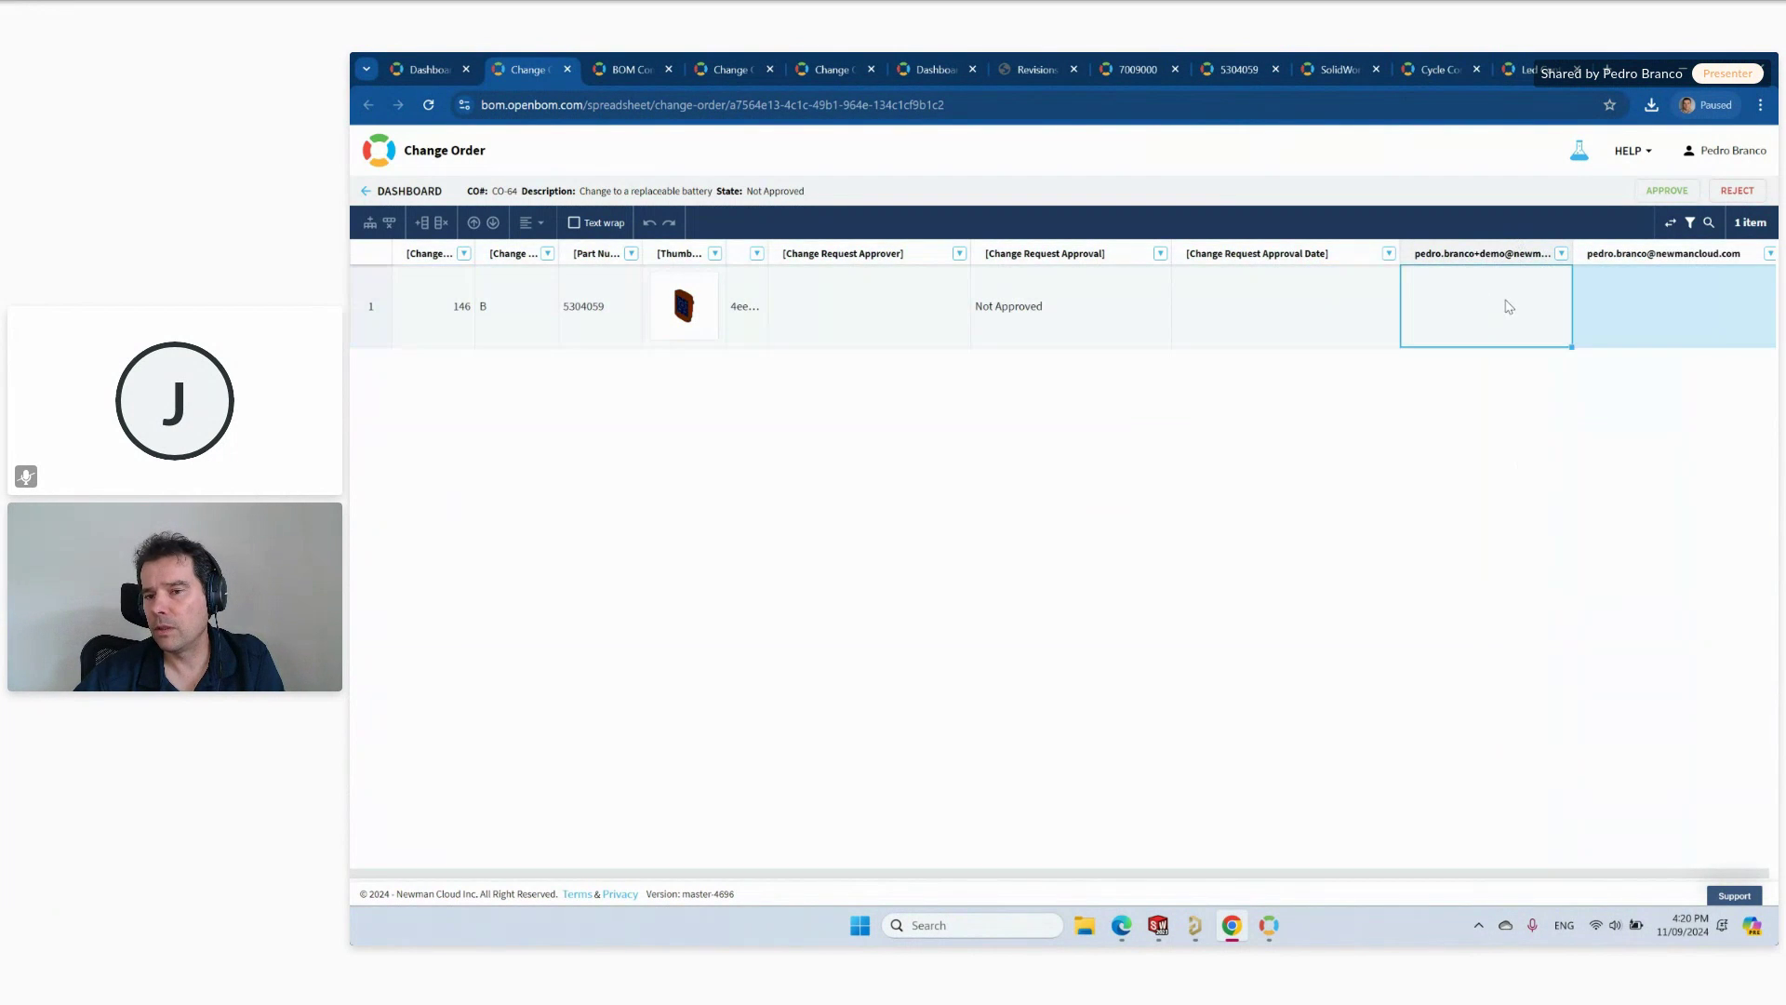
{"action": "left_click", "coordinate": [1655, 307]}
{"action": "left_click", "coordinate": [1650, 301]}
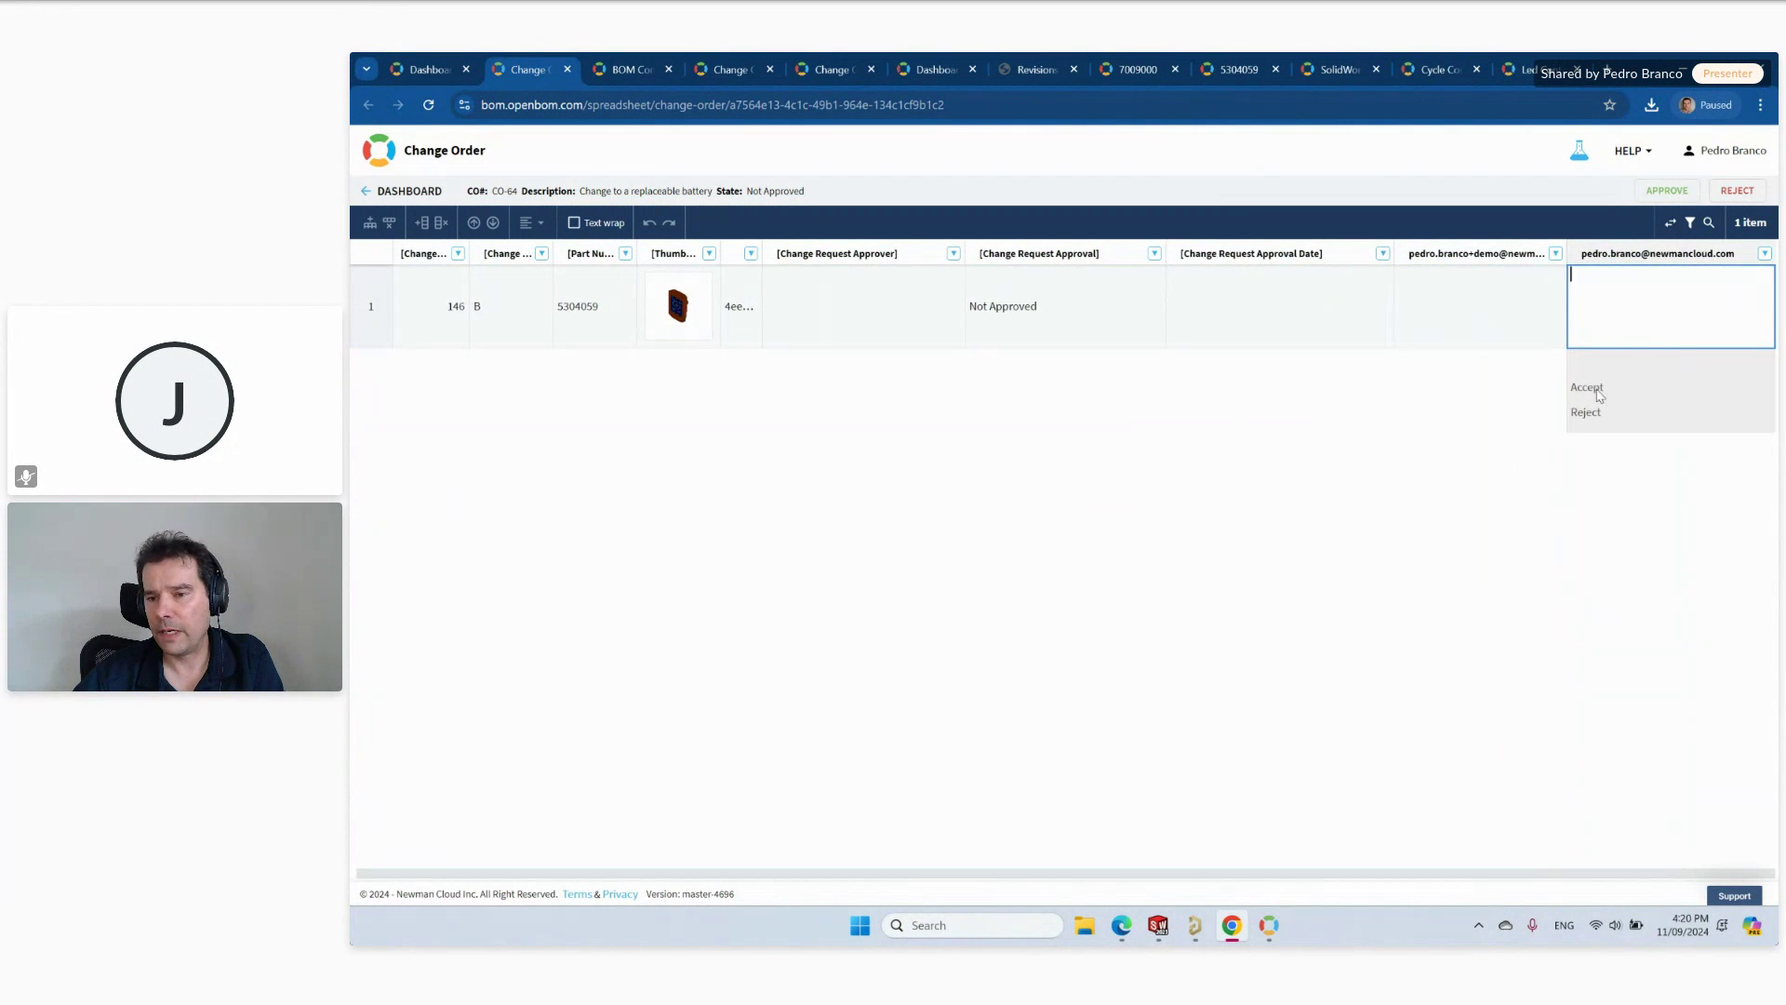
{"action": "left_click", "coordinate": [1591, 388]}
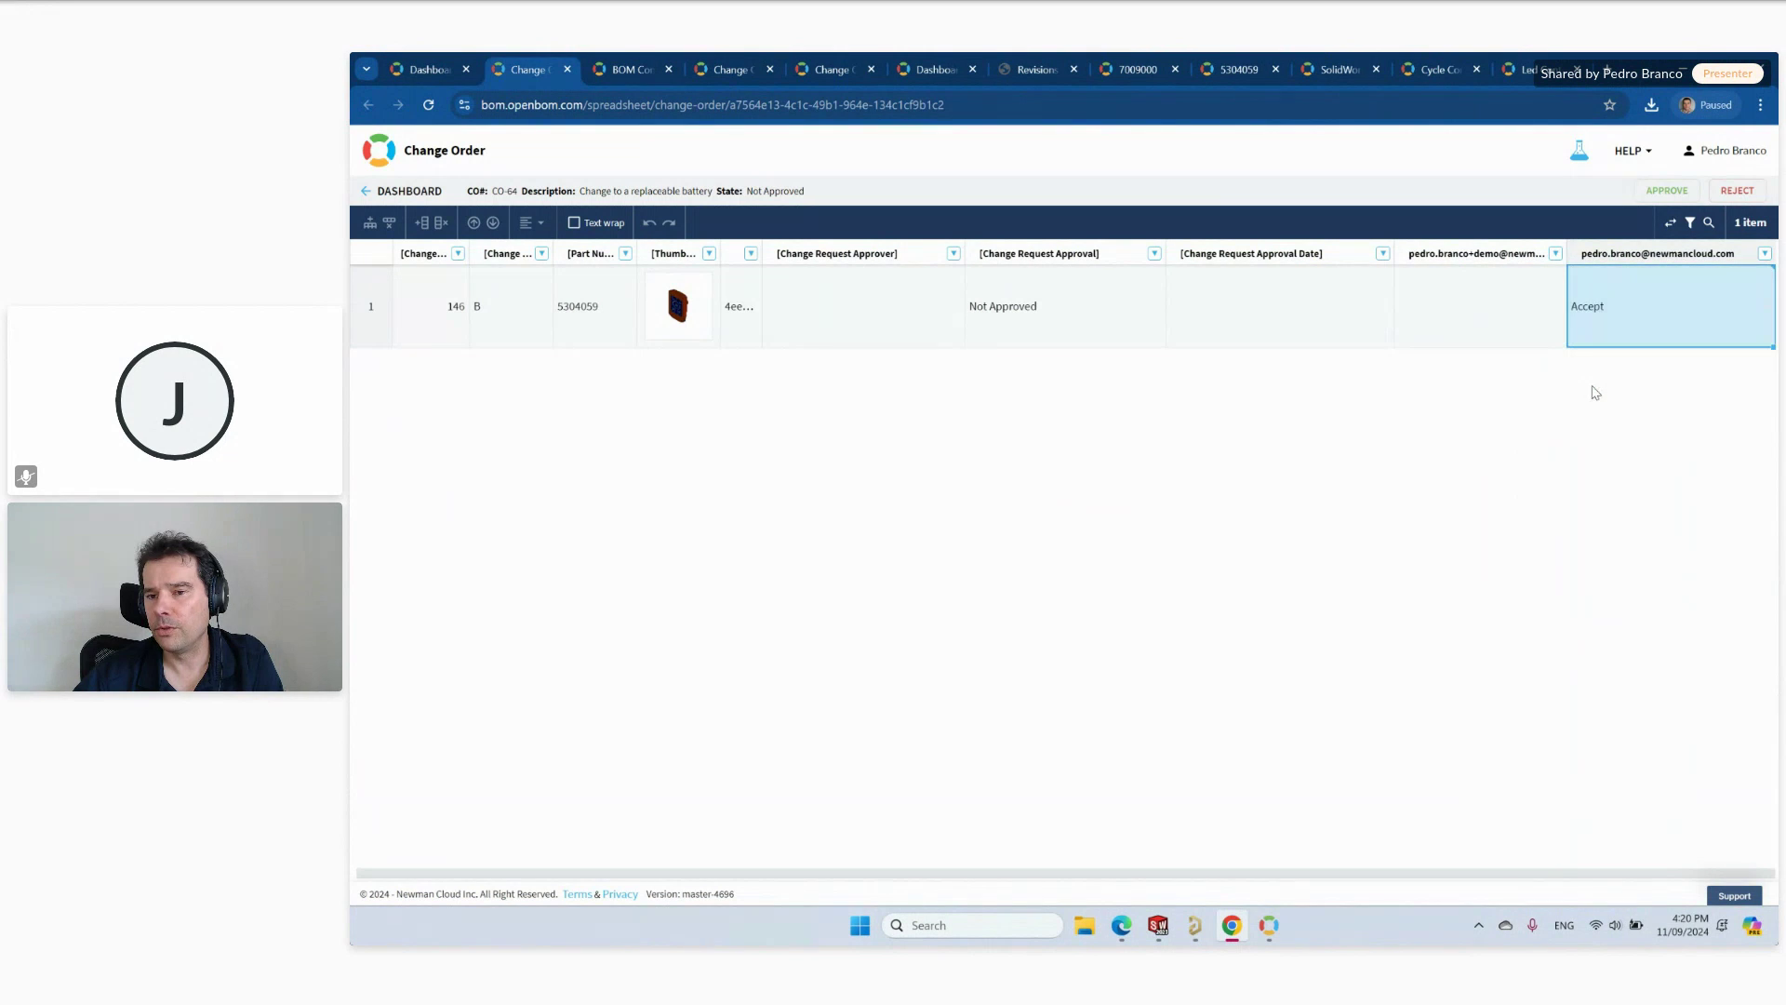
{"action": "left_click", "coordinate": [1656, 192]}
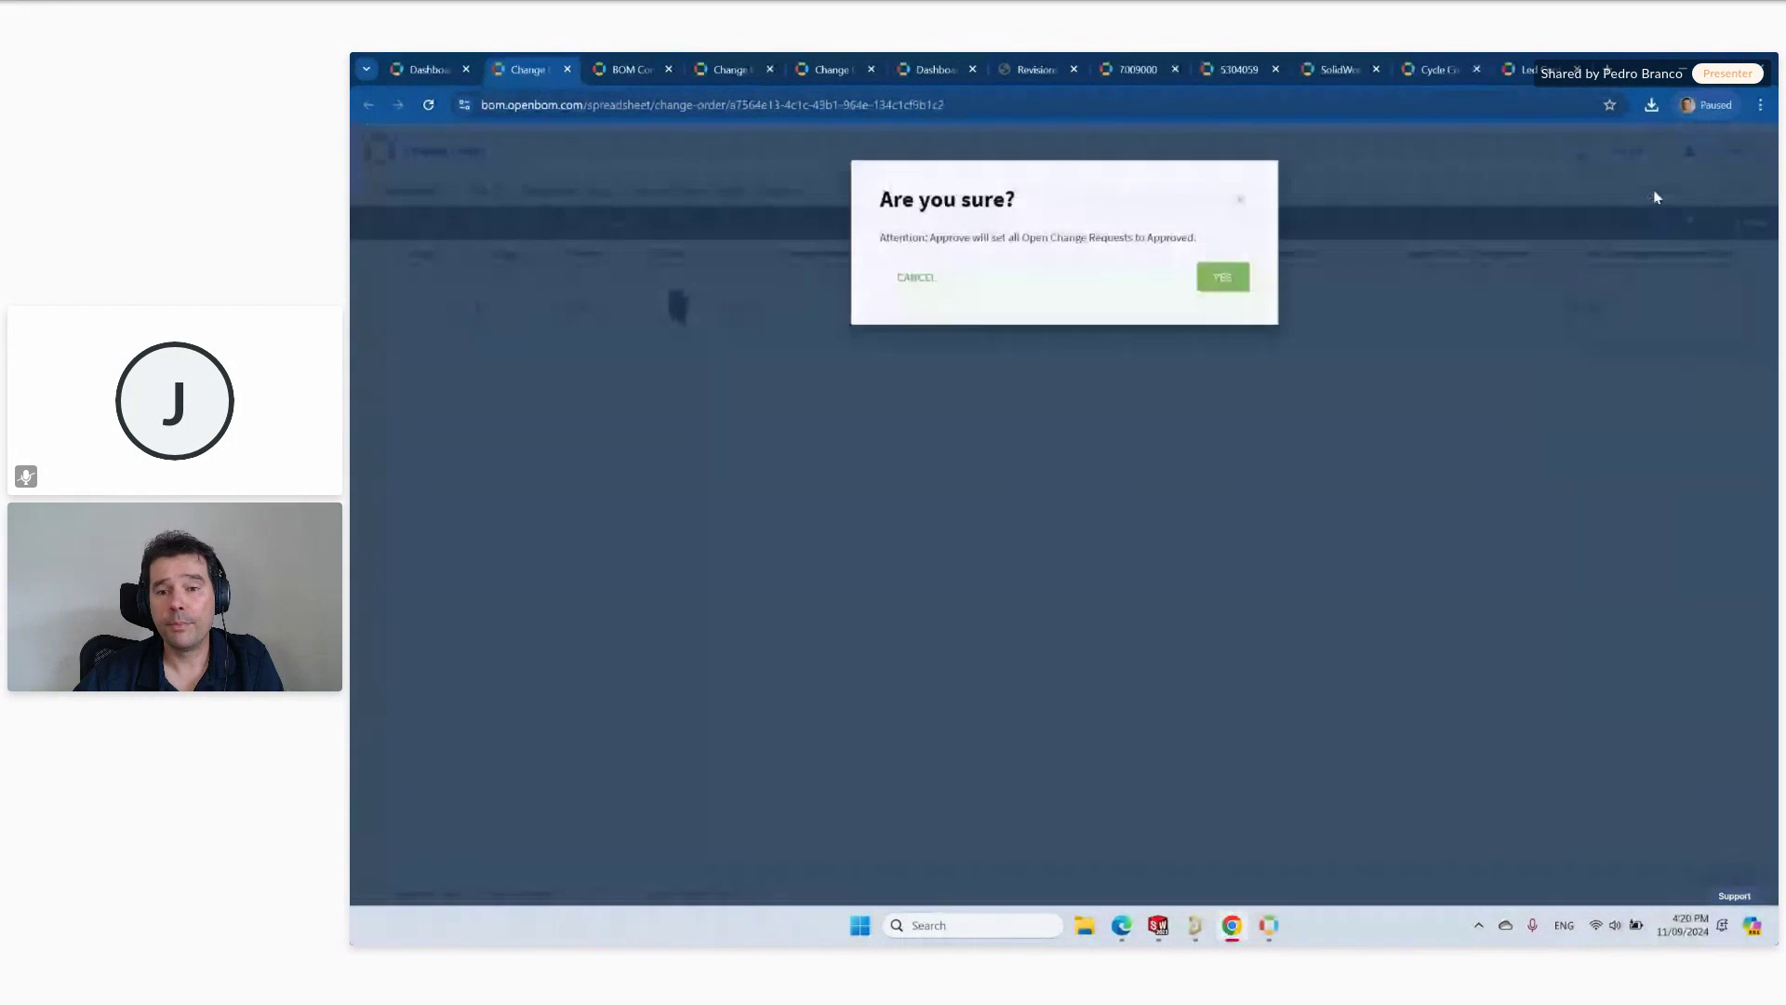
{"action": "left_click", "coordinate": [1226, 278]}
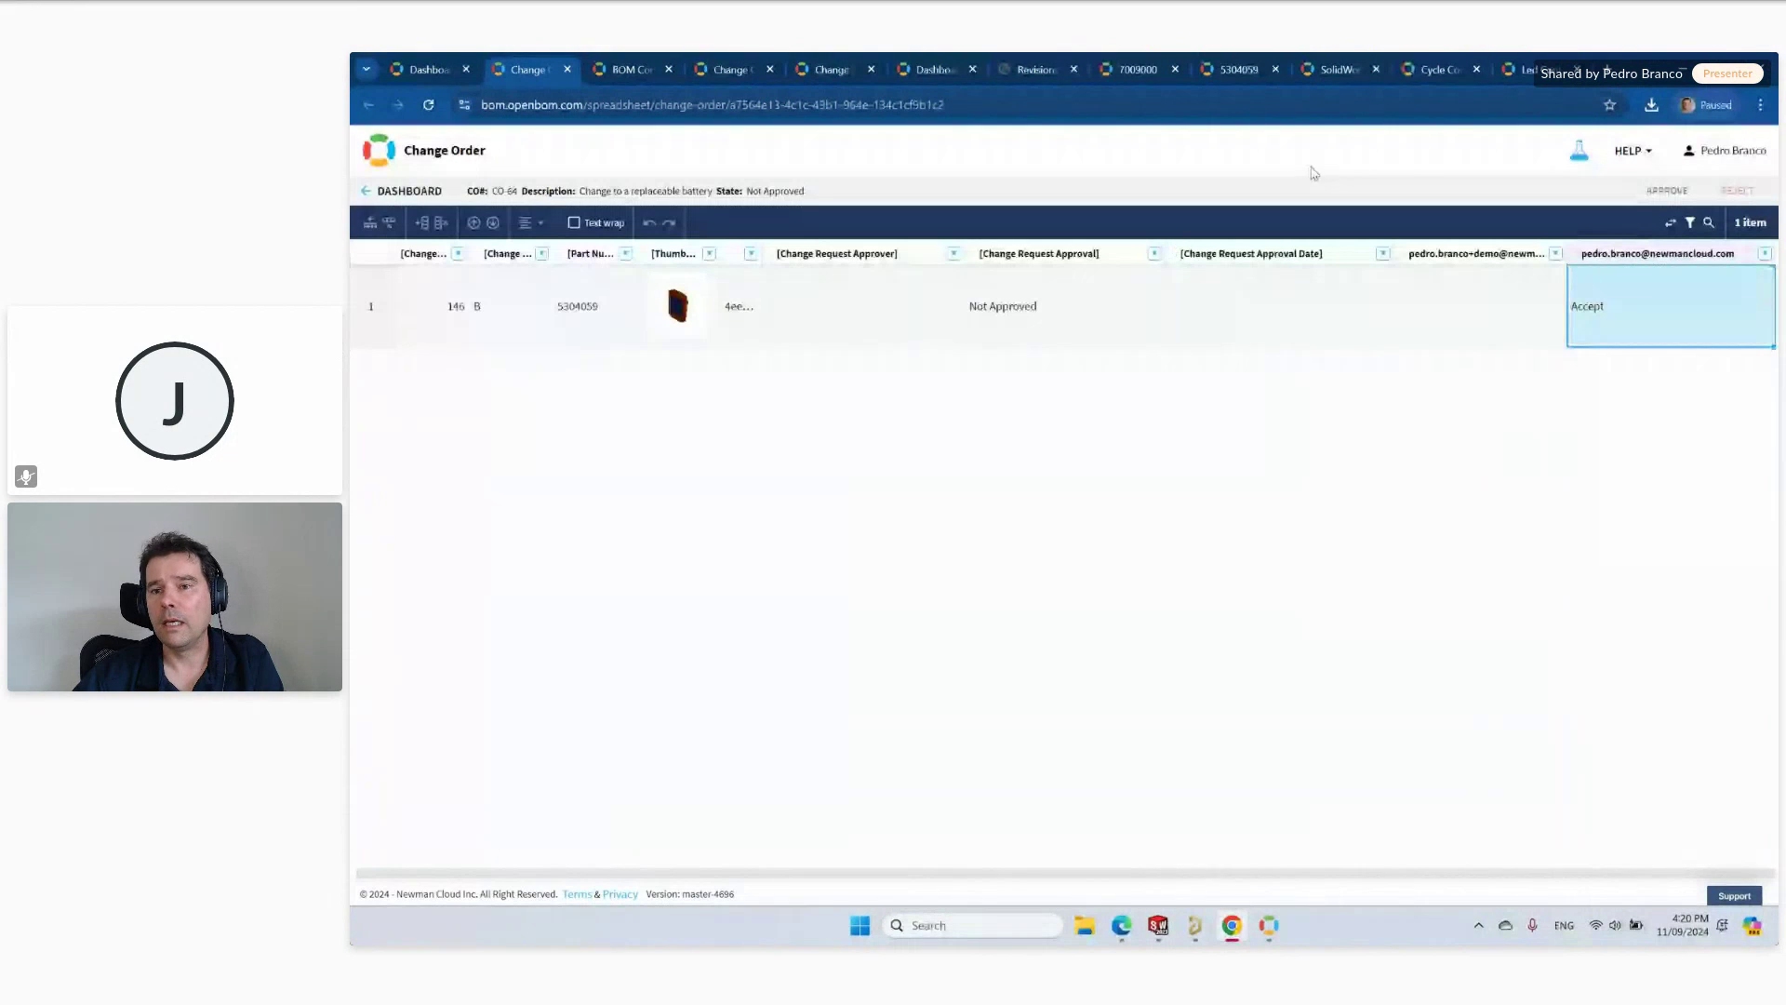
Refresh the 5304059 MBOM and display its Rev 2 B revision.
{"action": "left_click", "coordinate": [1427, 72]}
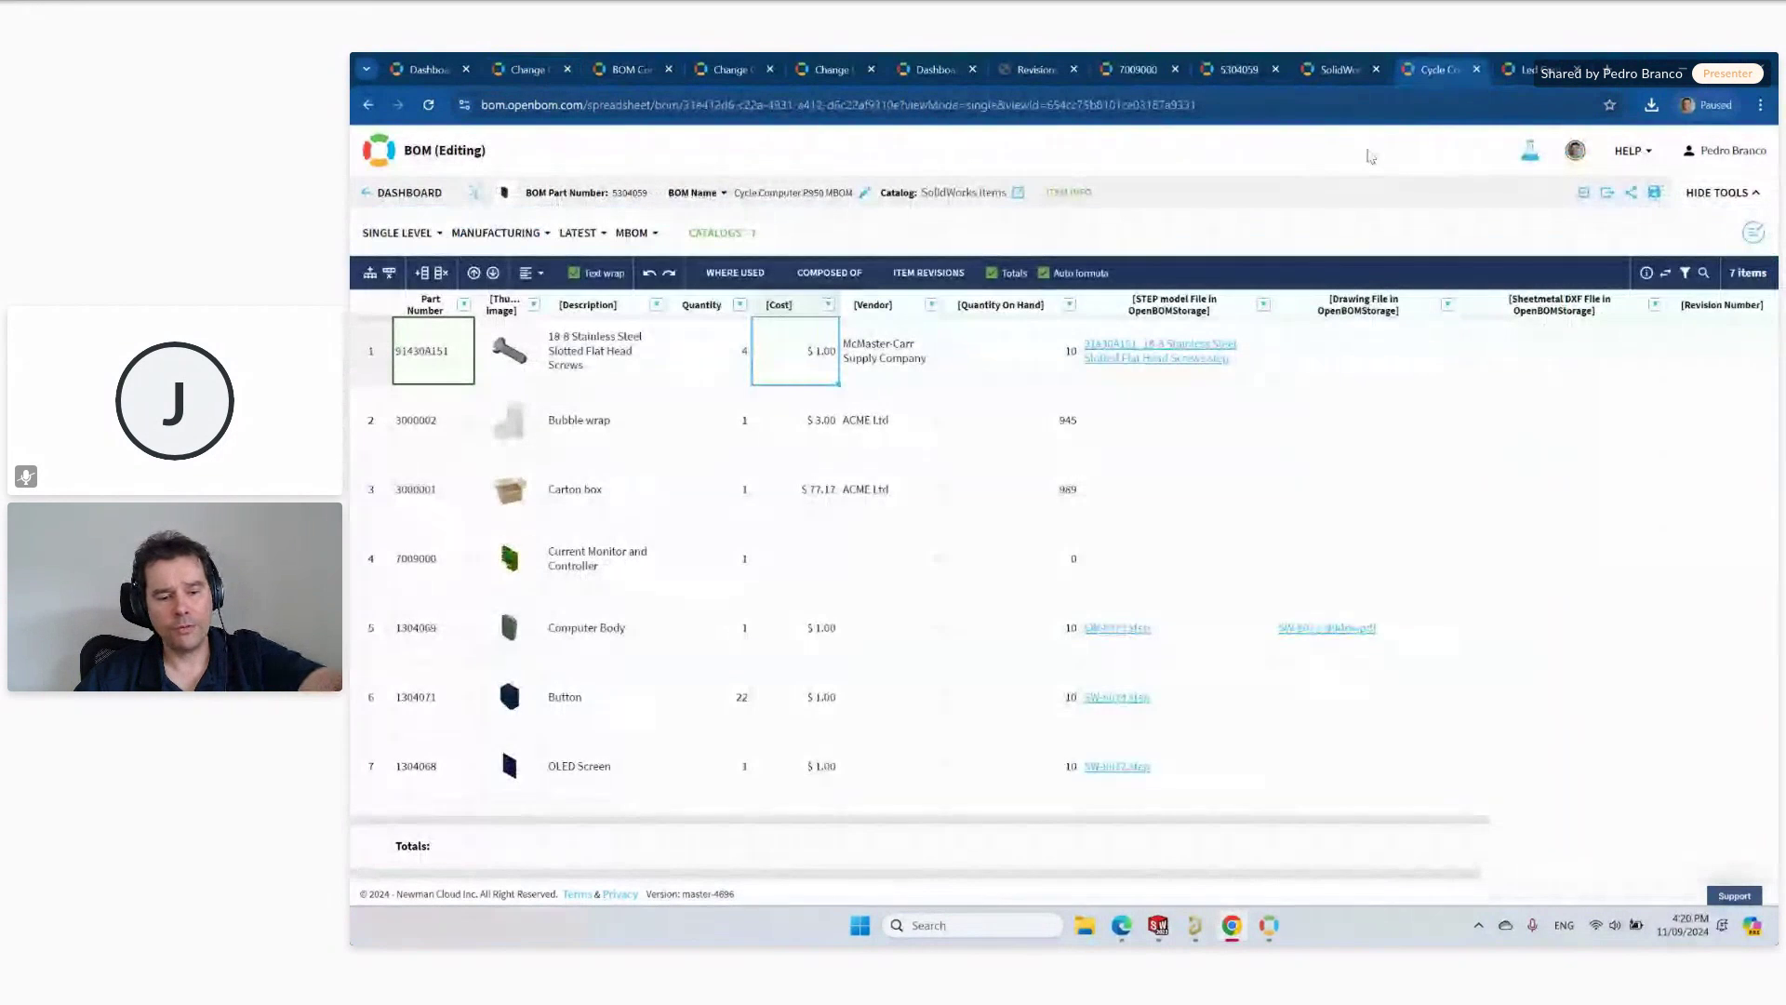
{"action": "key", "text": "F5"}
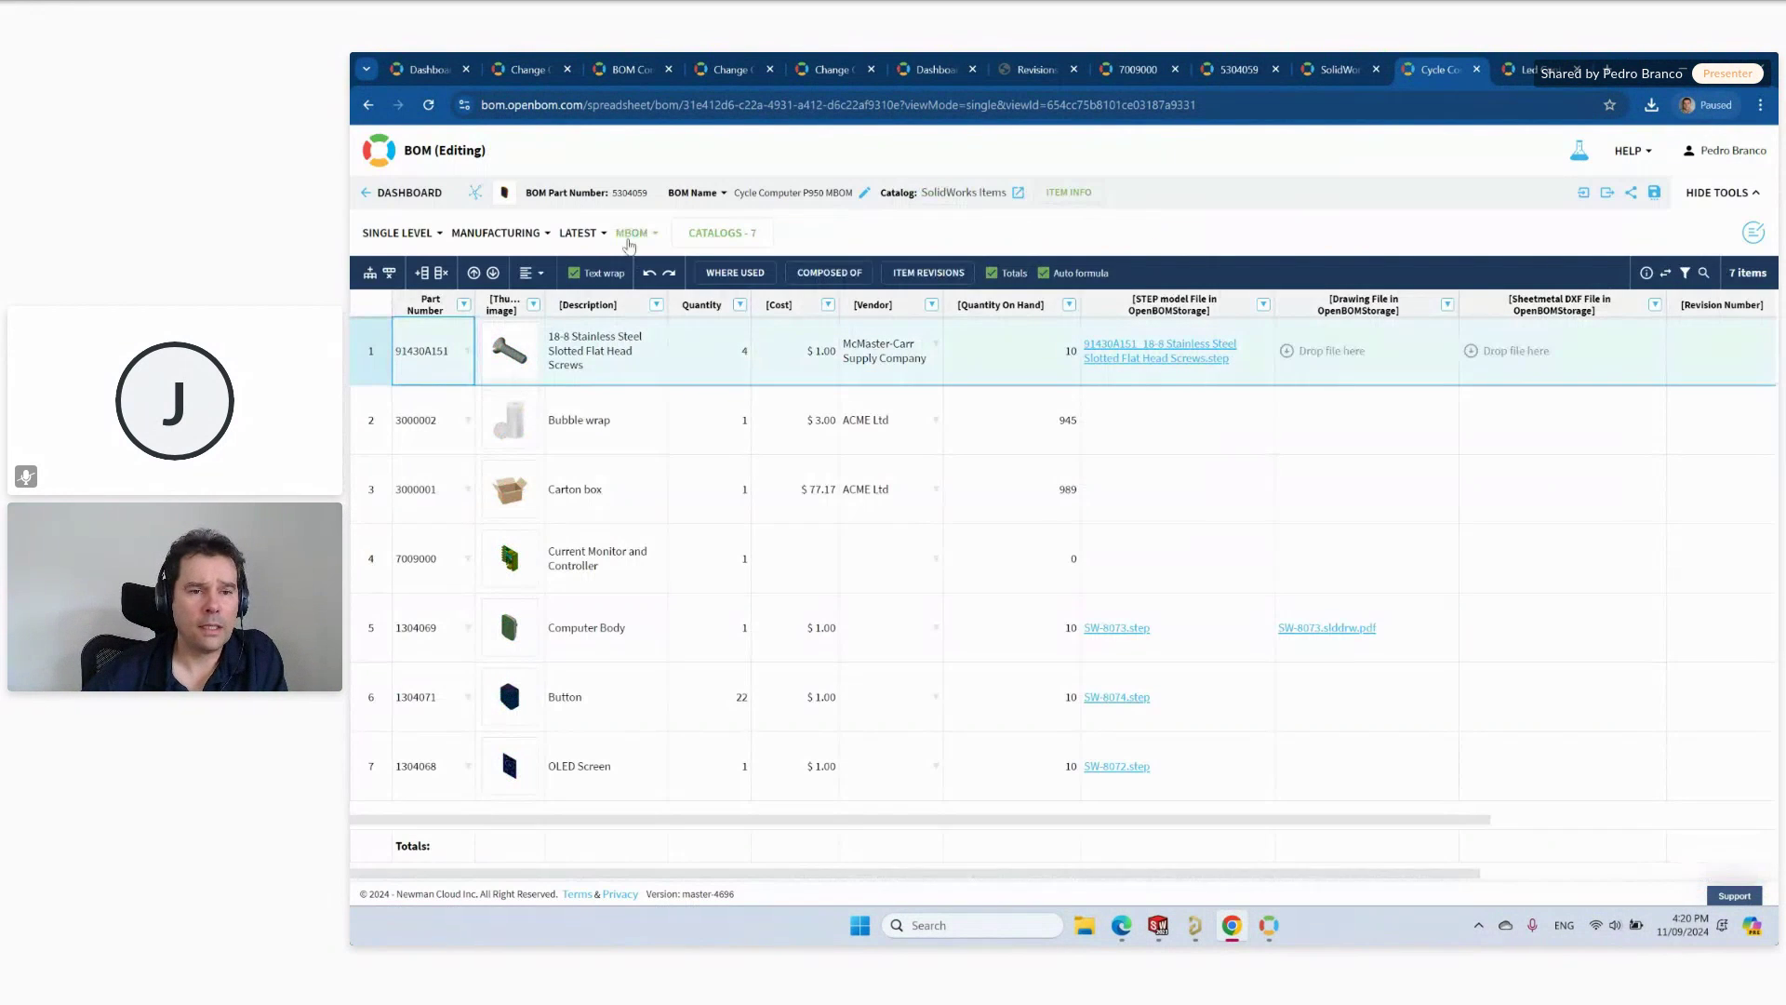
{"action": "left_click", "coordinate": [583, 233]}
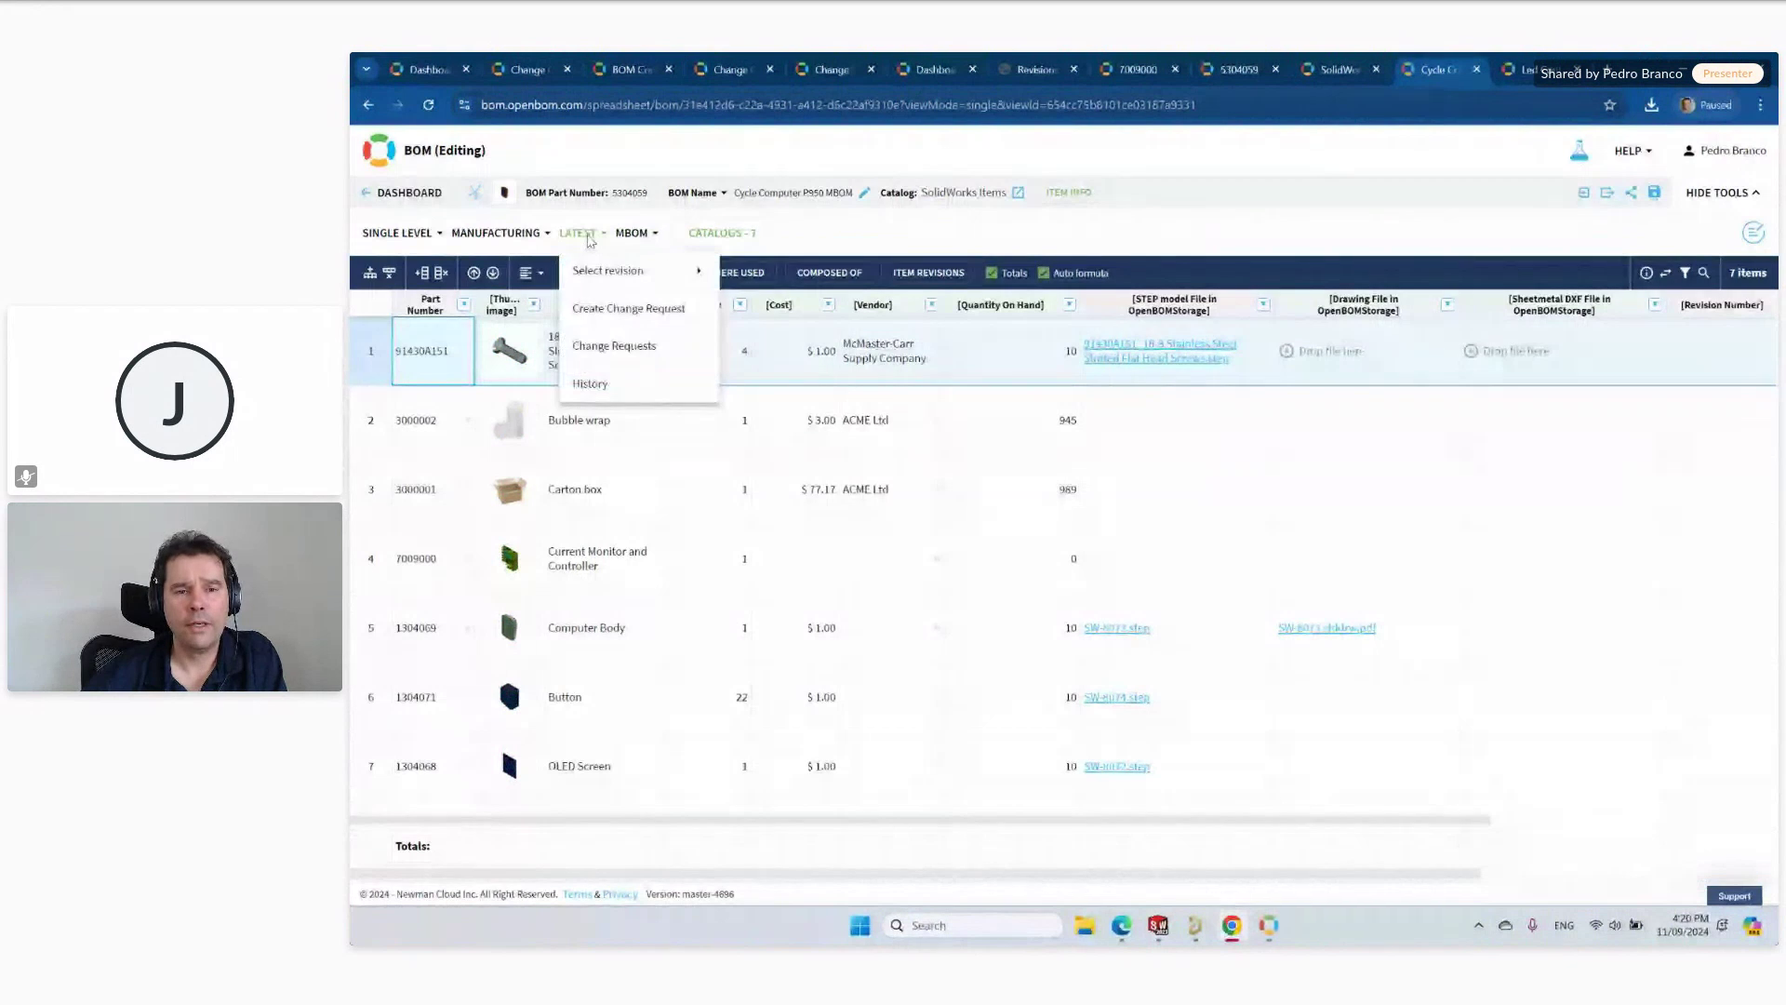
{"action": "mouse_move", "coordinate": [616, 271]}
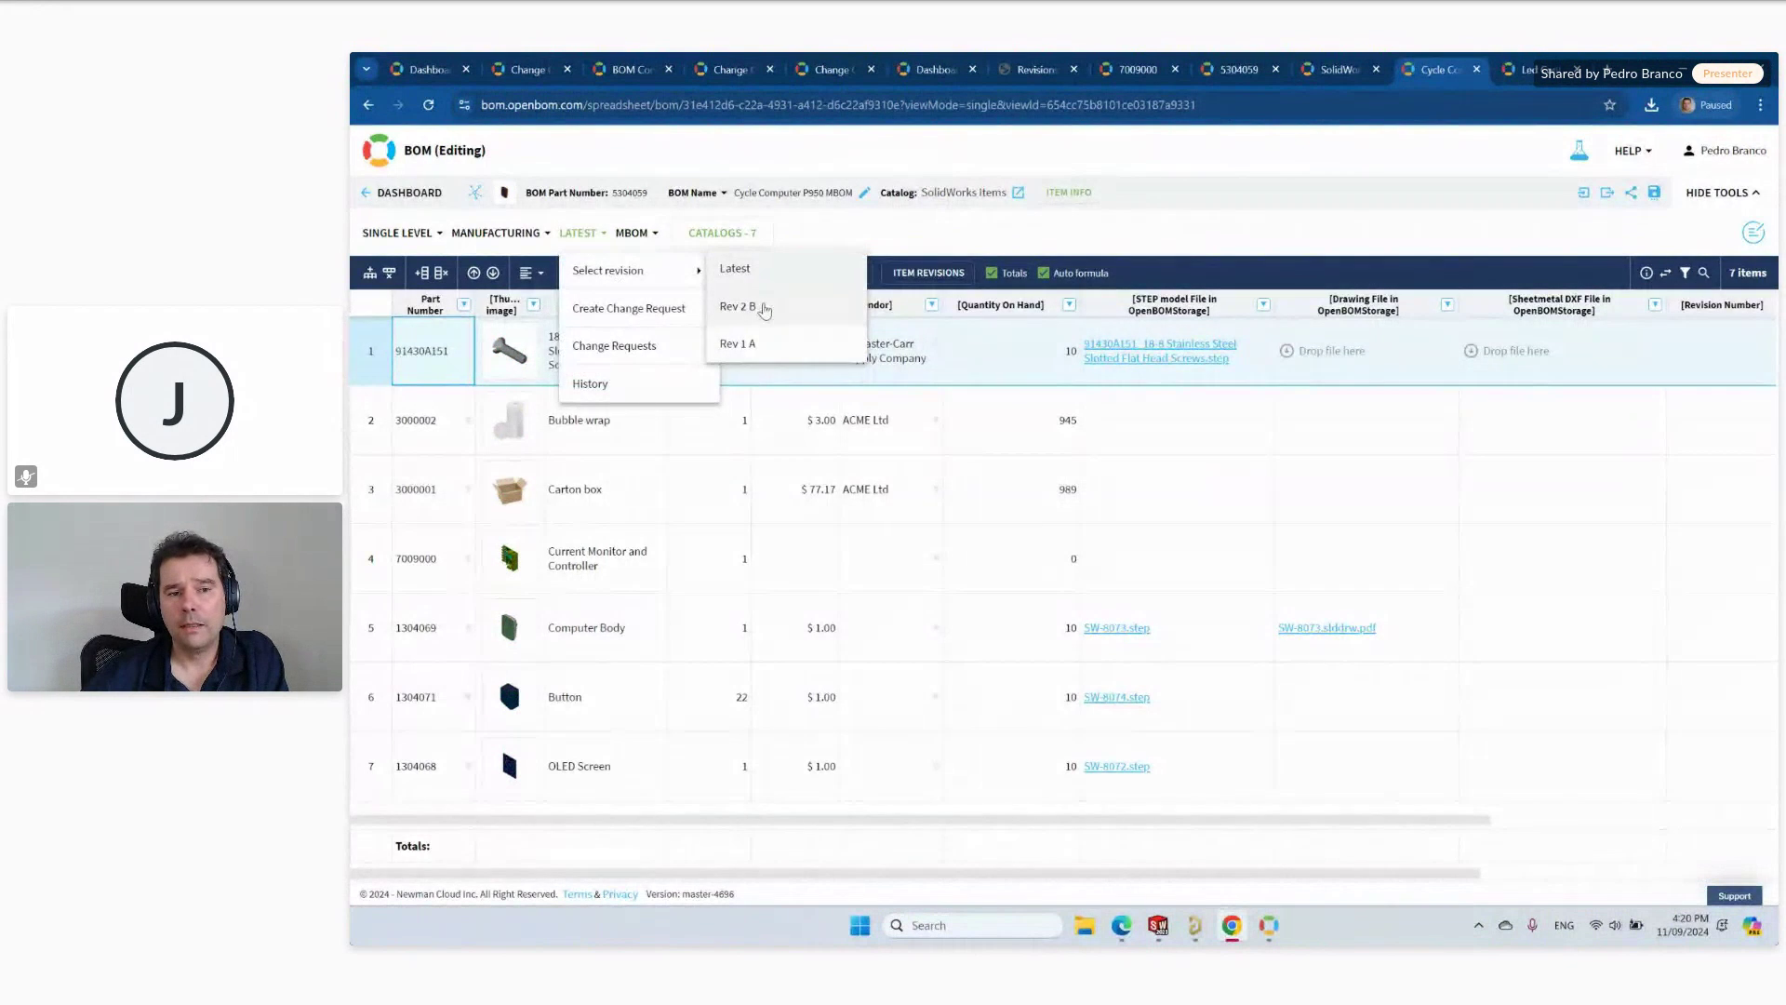
{"action": "left_click", "coordinate": [744, 306]}
Switch from the MBOM to the 5304059 BOM and display its Rev 1 A revision.
{"action": "left_click", "coordinate": [634, 233]}
{"action": "left_click", "coordinate": [656, 305]}
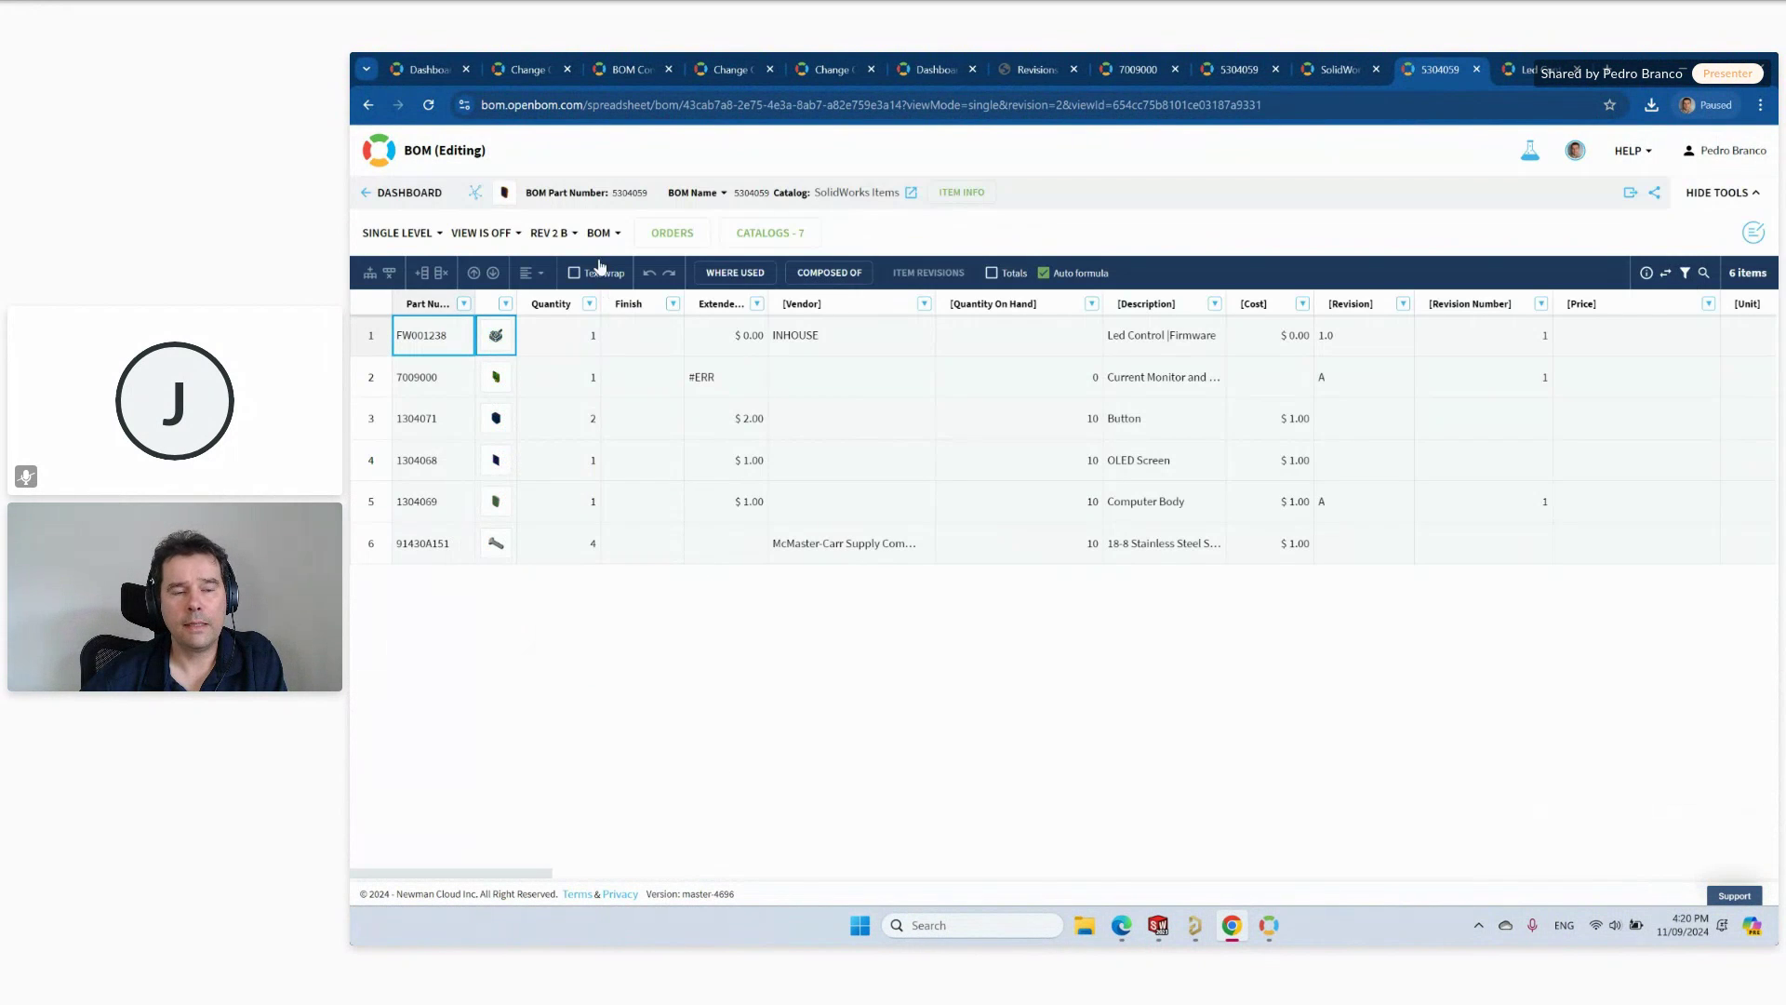
{"action": "left_click", "coordinate": [568, 234]}
{"action": "mouse_move", "coordinate": [641, 271]}
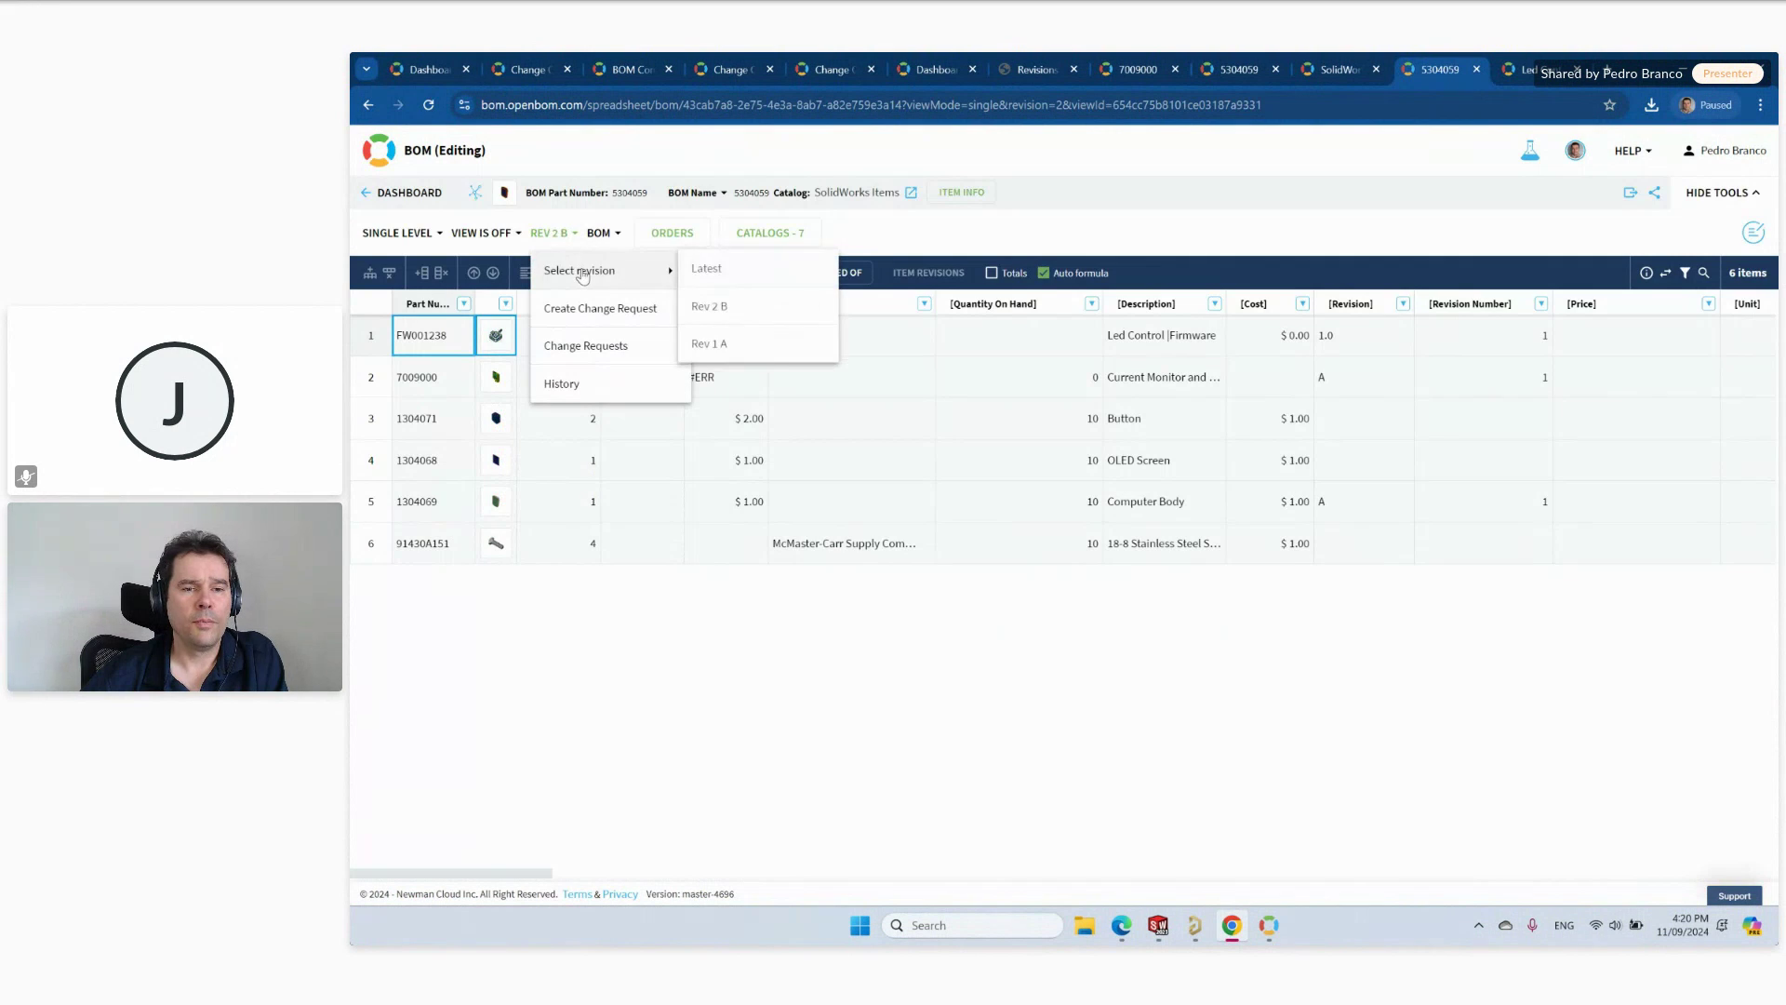
{"action": "left_click", "coordinate": [754, 345]}
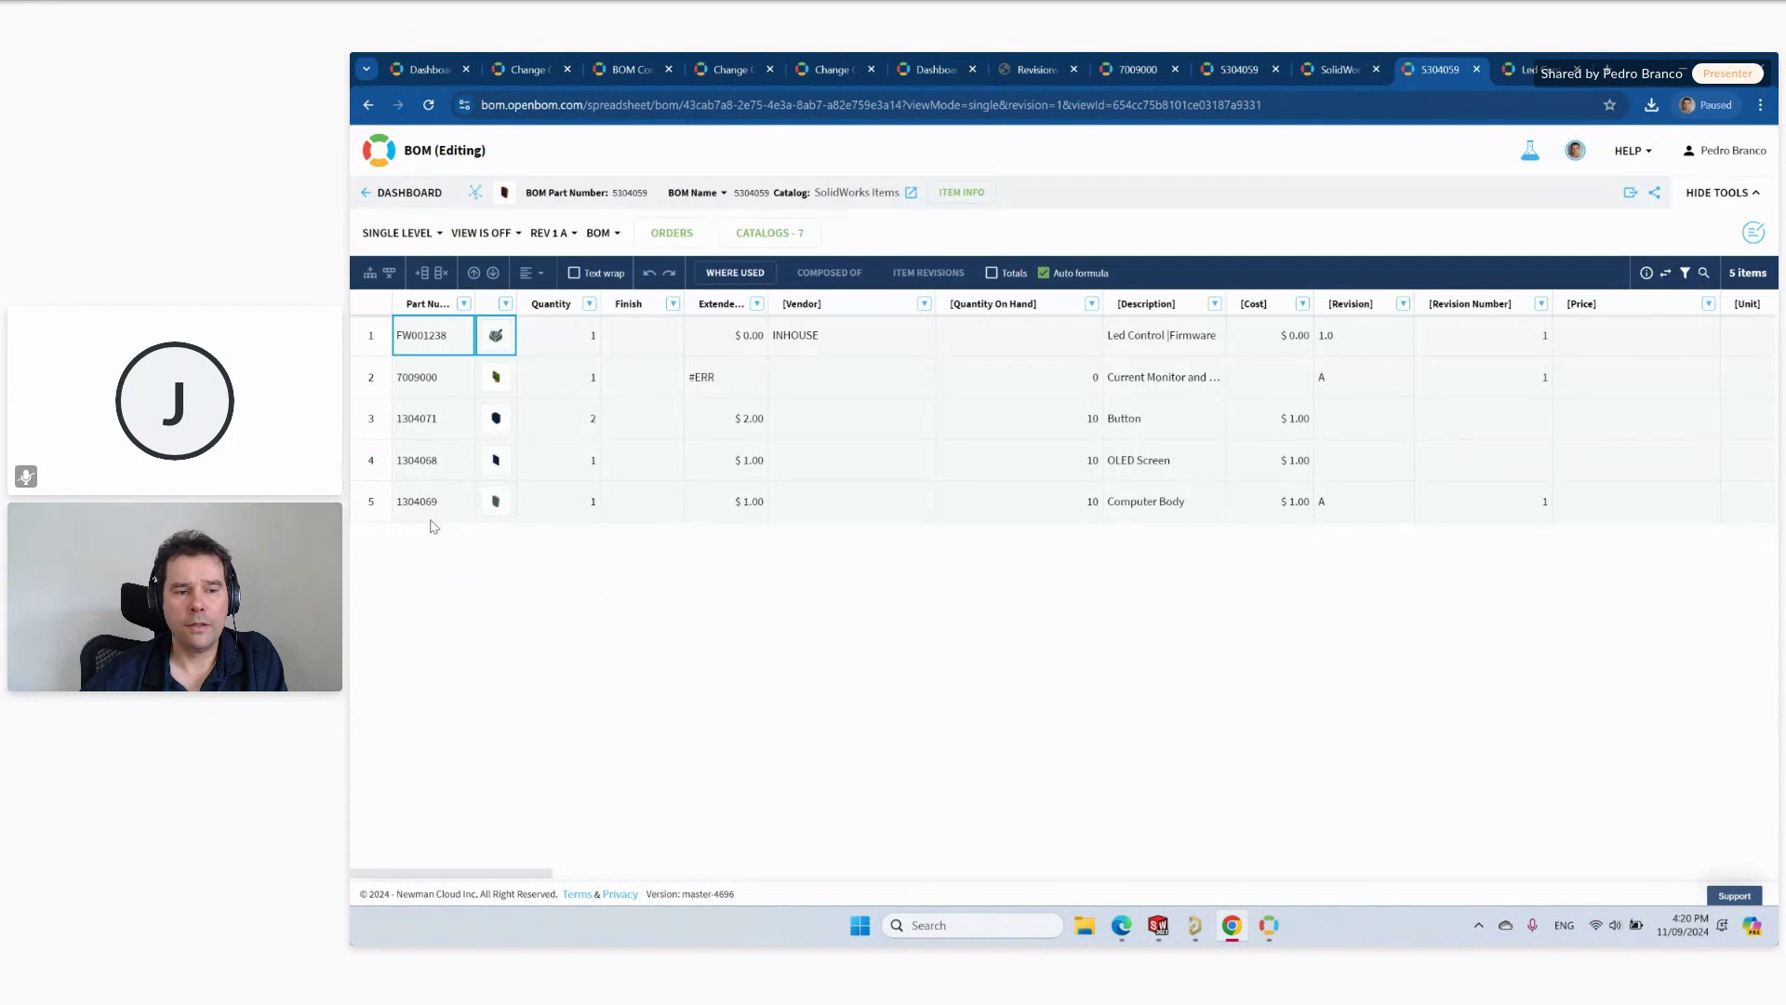
Switch back to the MBOM, check its Rev 1 A contents and display Rev 2 B.
{"action": "left_click", "coordinate": [603, 234]}
{"action": "left_click", "coordinate": [651, 276]}
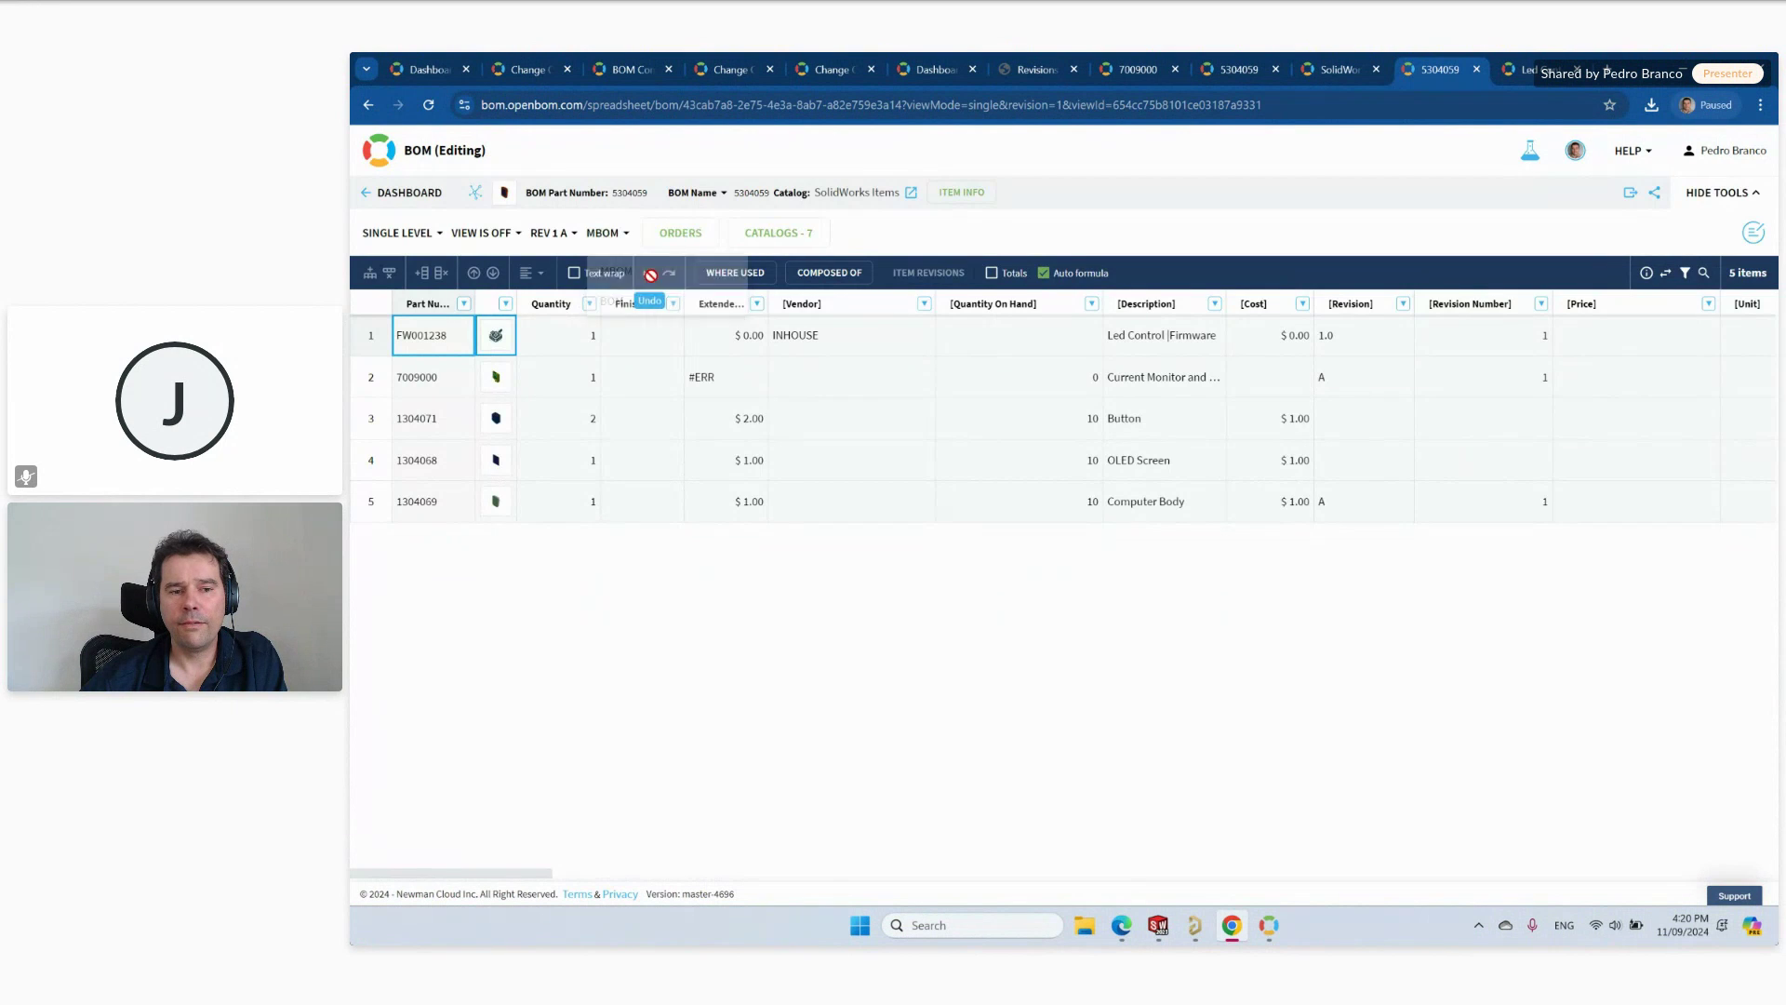
{"action": "mouse_move", "coordinate": [535, 488]}
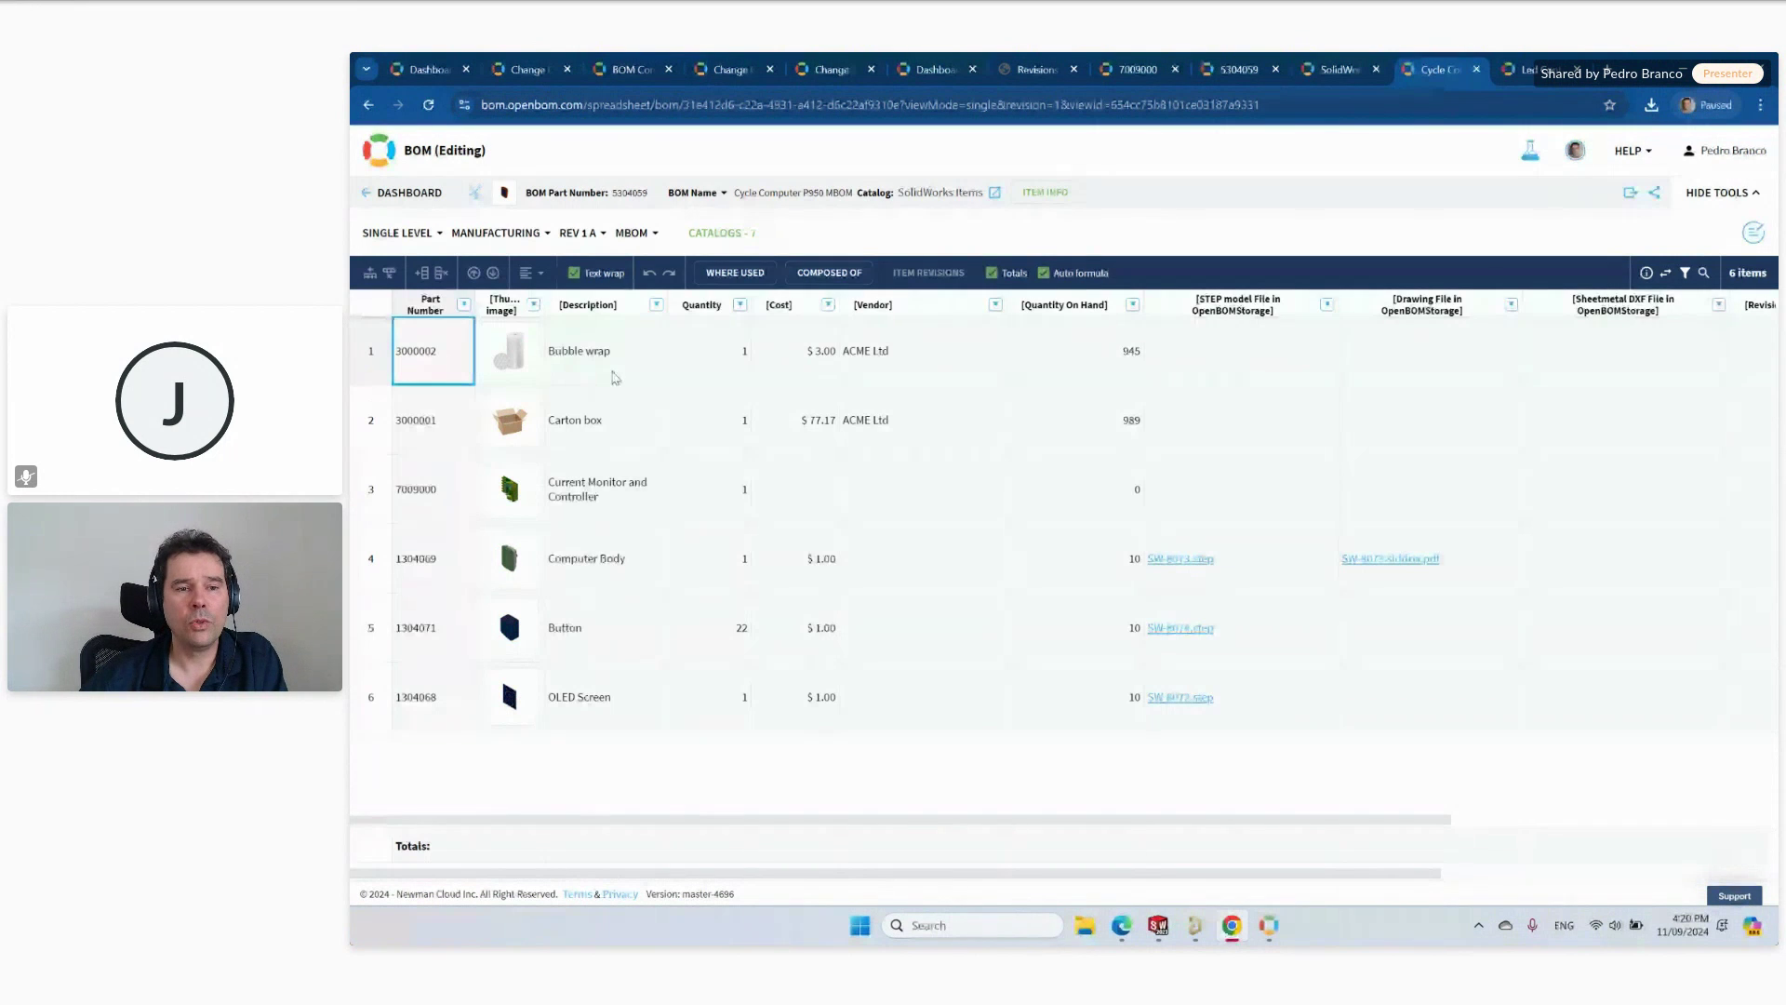
{"action": "left_click", "coordinate": [578, 232]}
{"action": "mouse_move", "coordinate": [612, 272]}
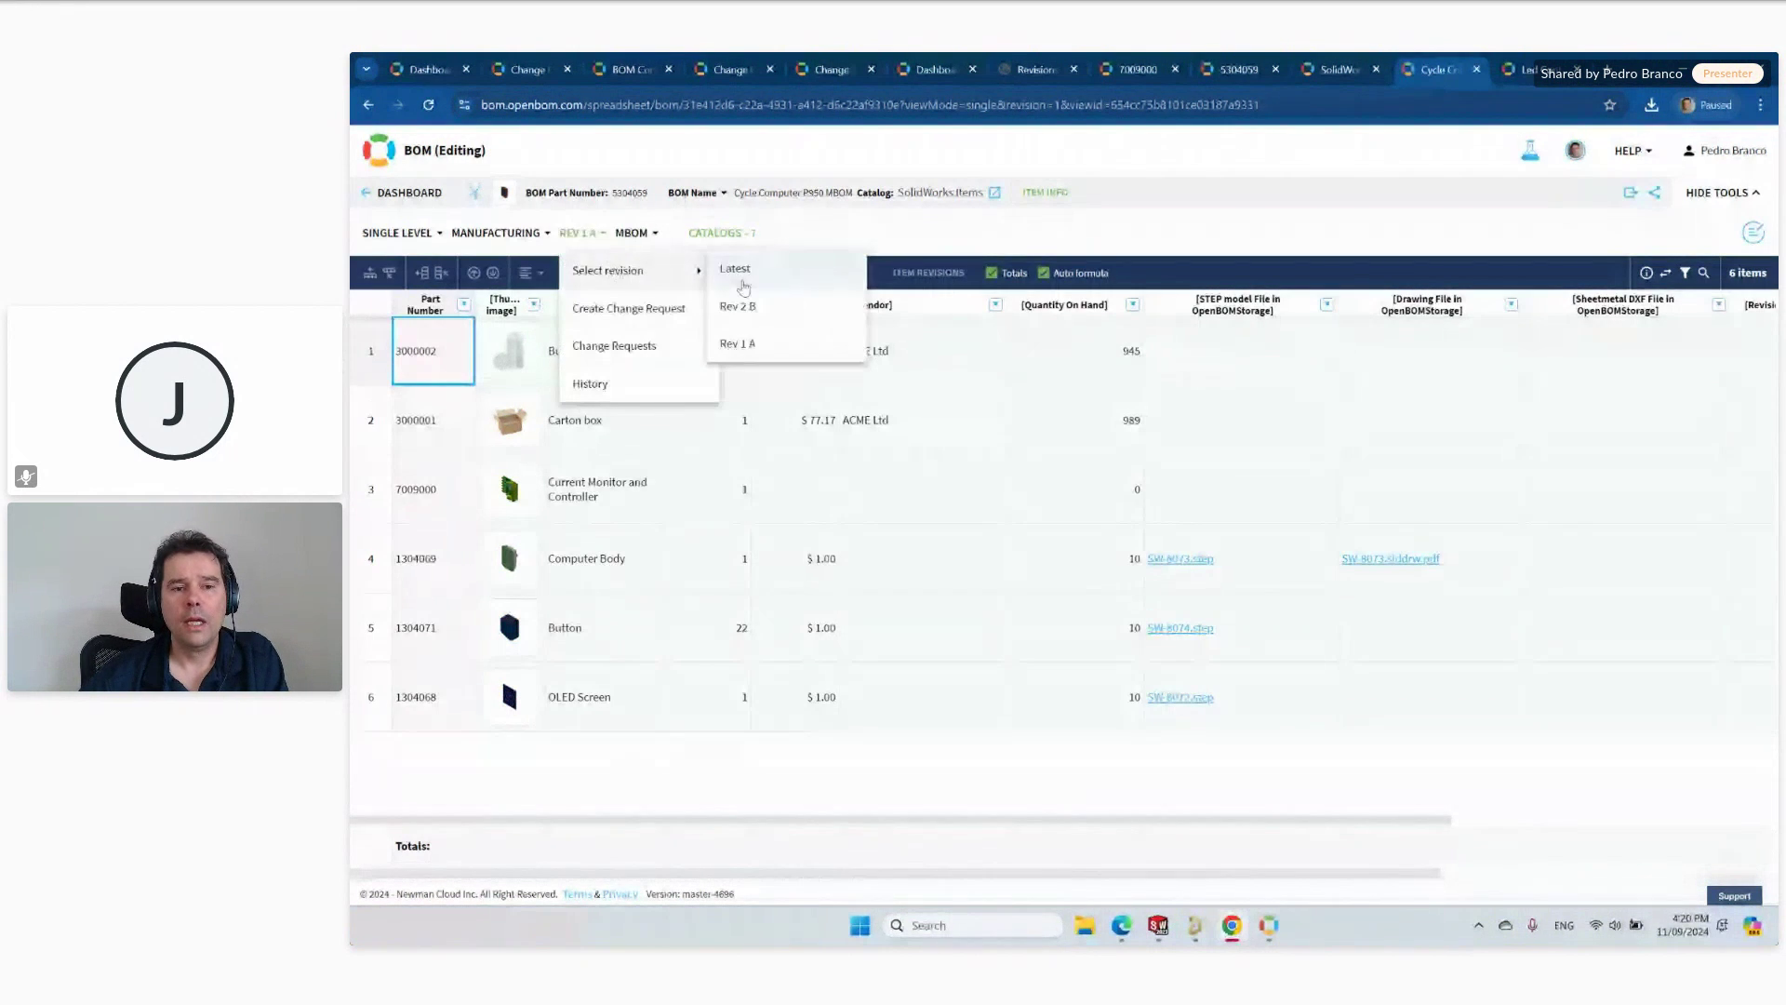
{"action": "left_click", "coordinate": [761, 304]}
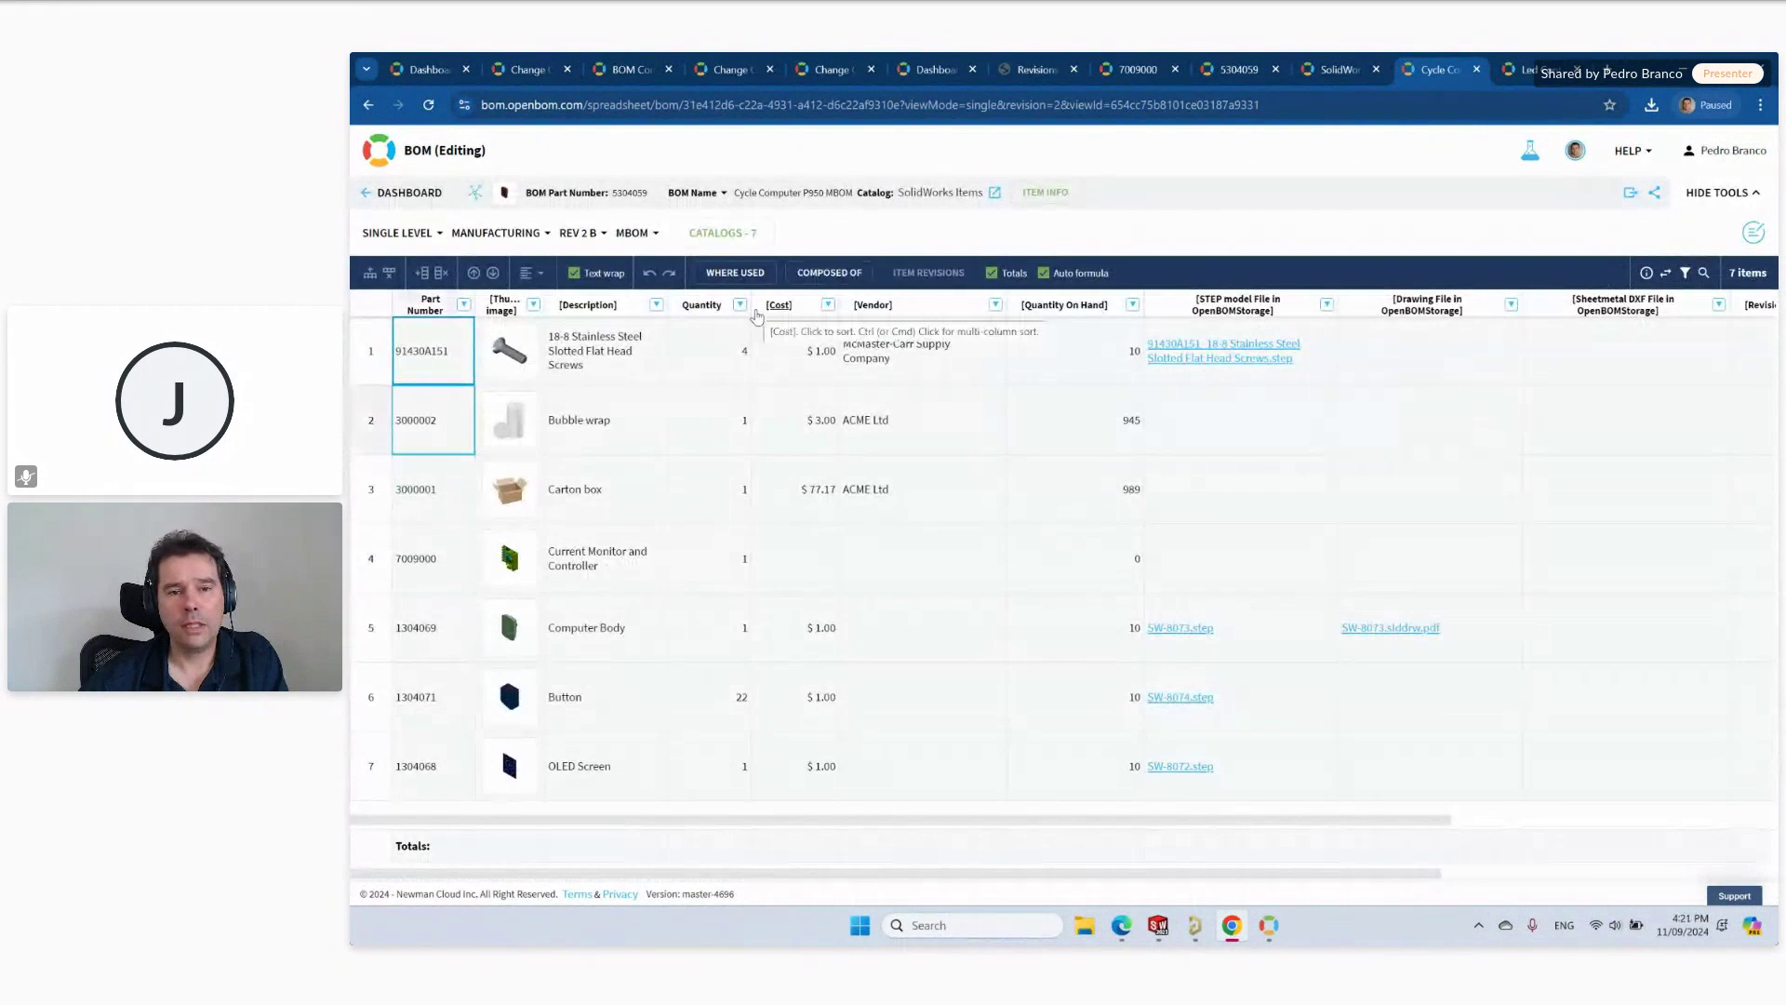
Reveal the MBOM's custom integration commands, including pushing the BOM to ERP.
{"action": "left_click", "coordinate": [1751, 235]}
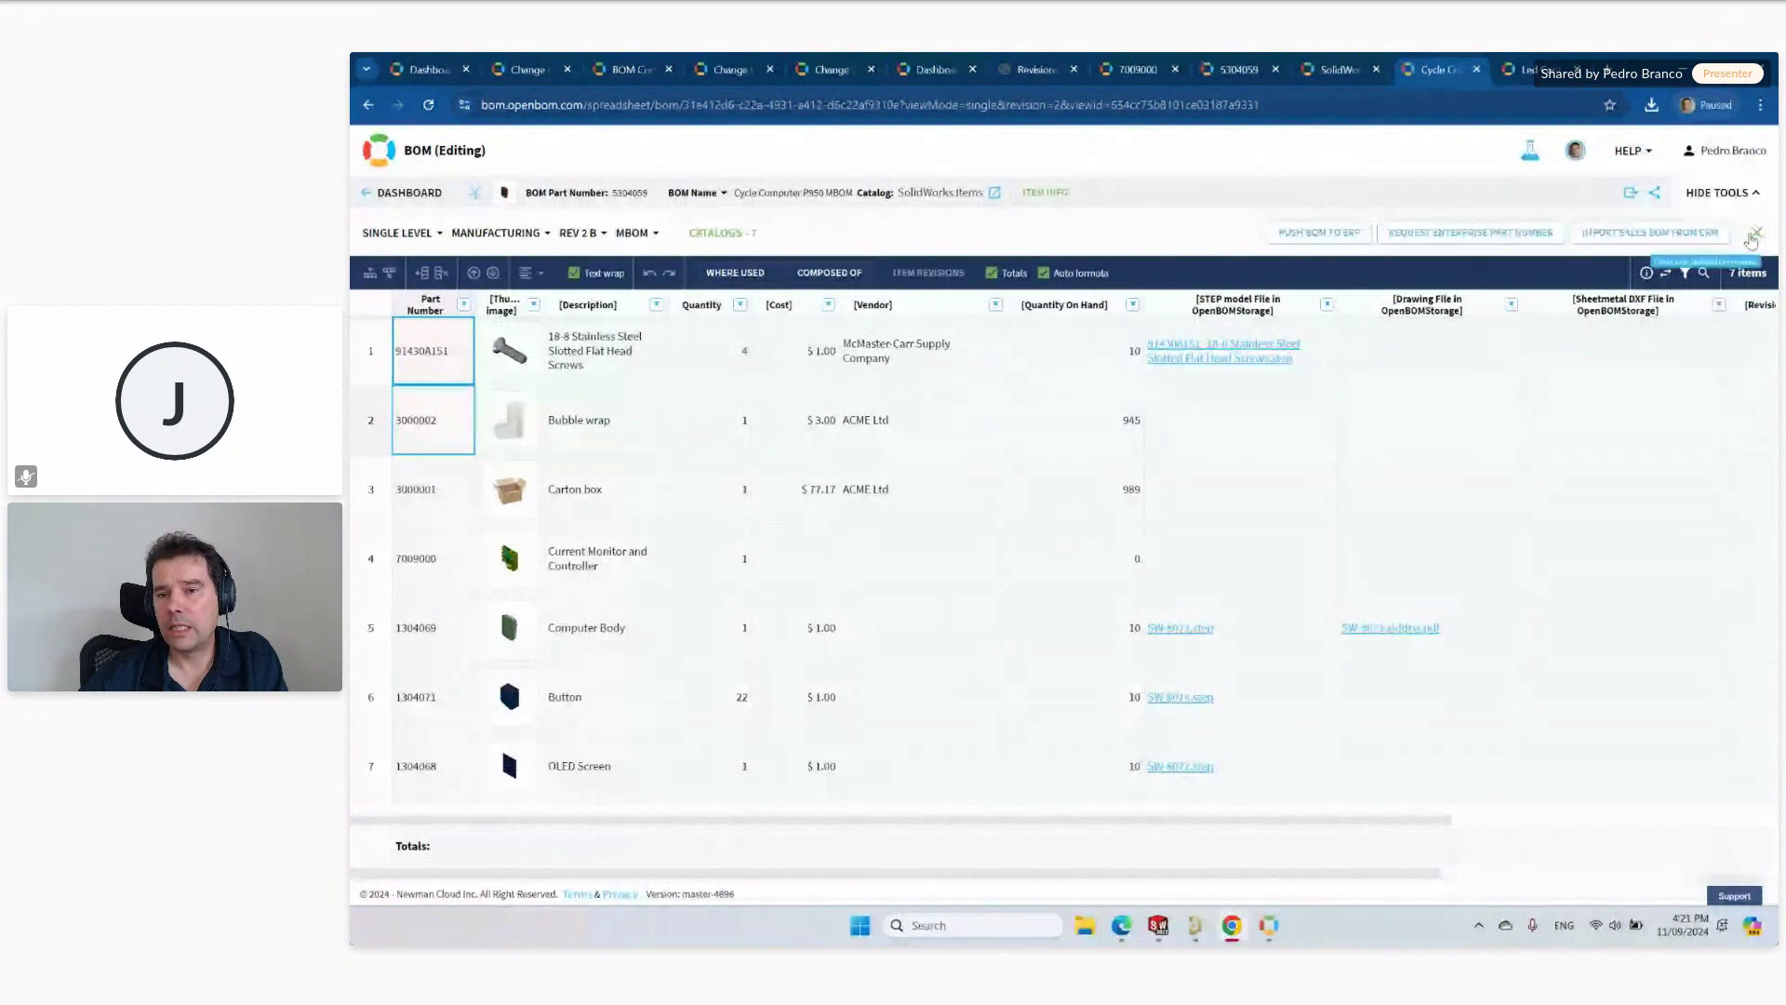
{"action": "left_click", "coordinate": [1314, 235]}
{"action": "left_click", "coordinate": [865, 352]}
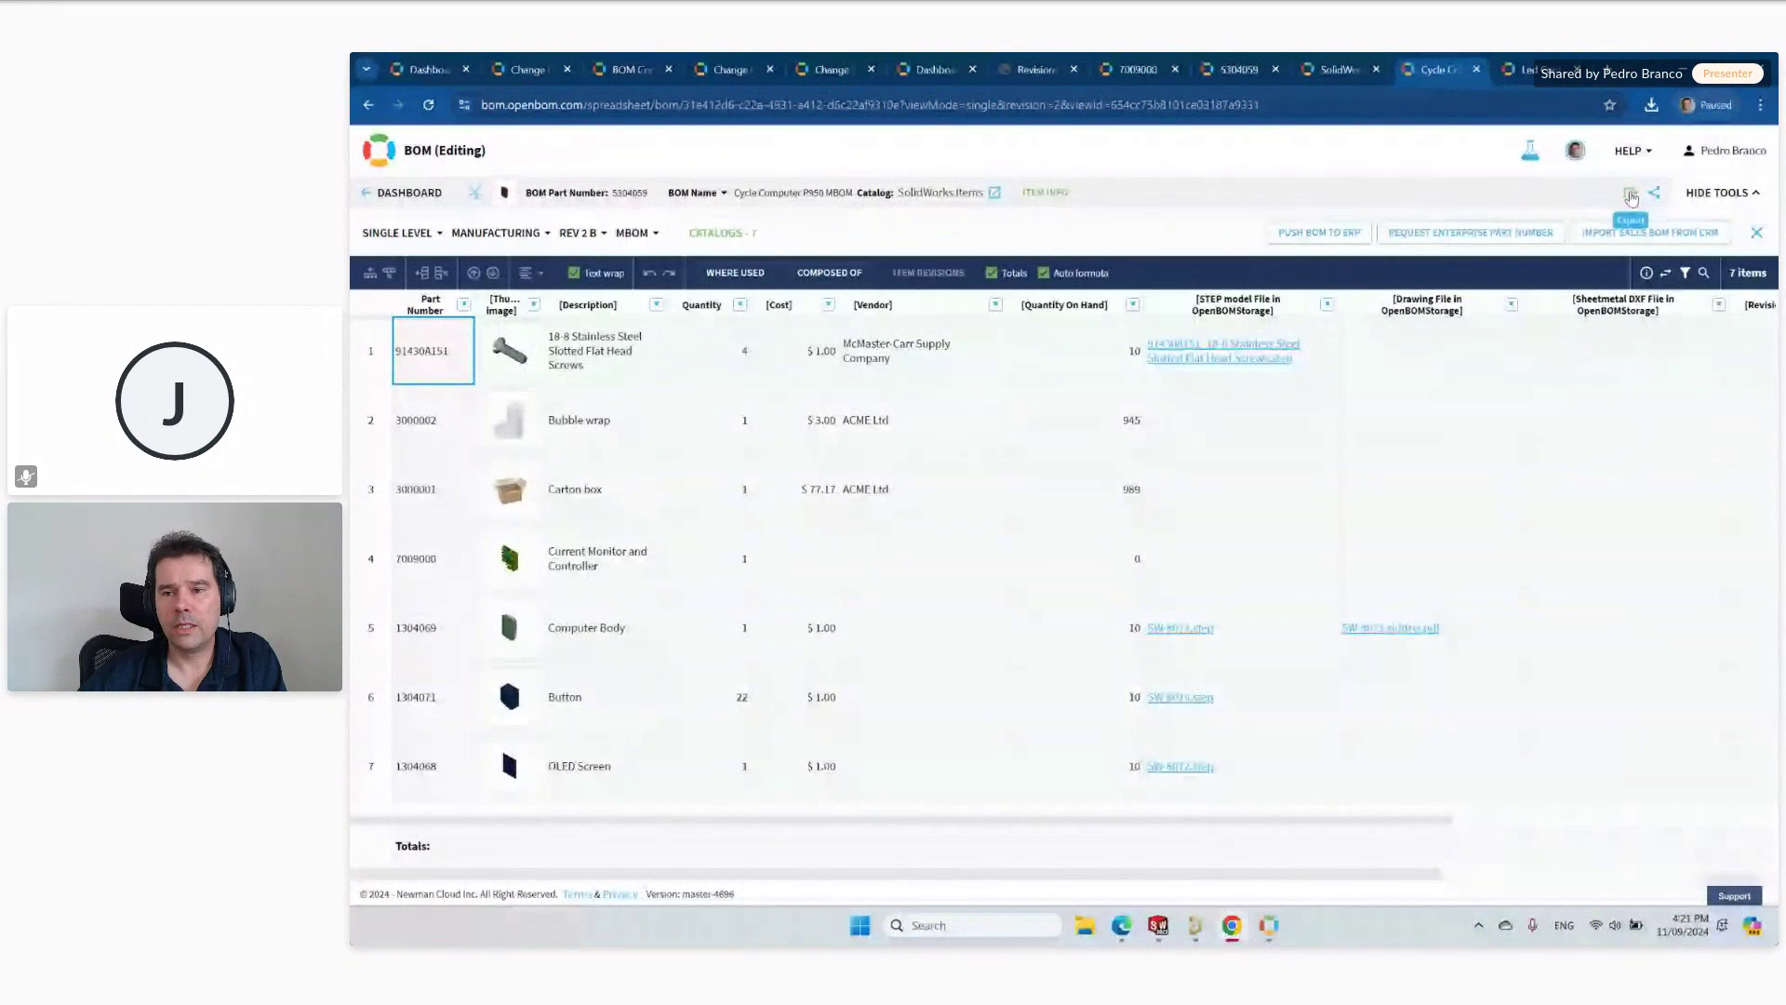
Export the MBOM with all properties selected as a CSV file, view it in Excel and return to OpenBOM.
{"action": "left_click", "coordinate": [1630, 198]}
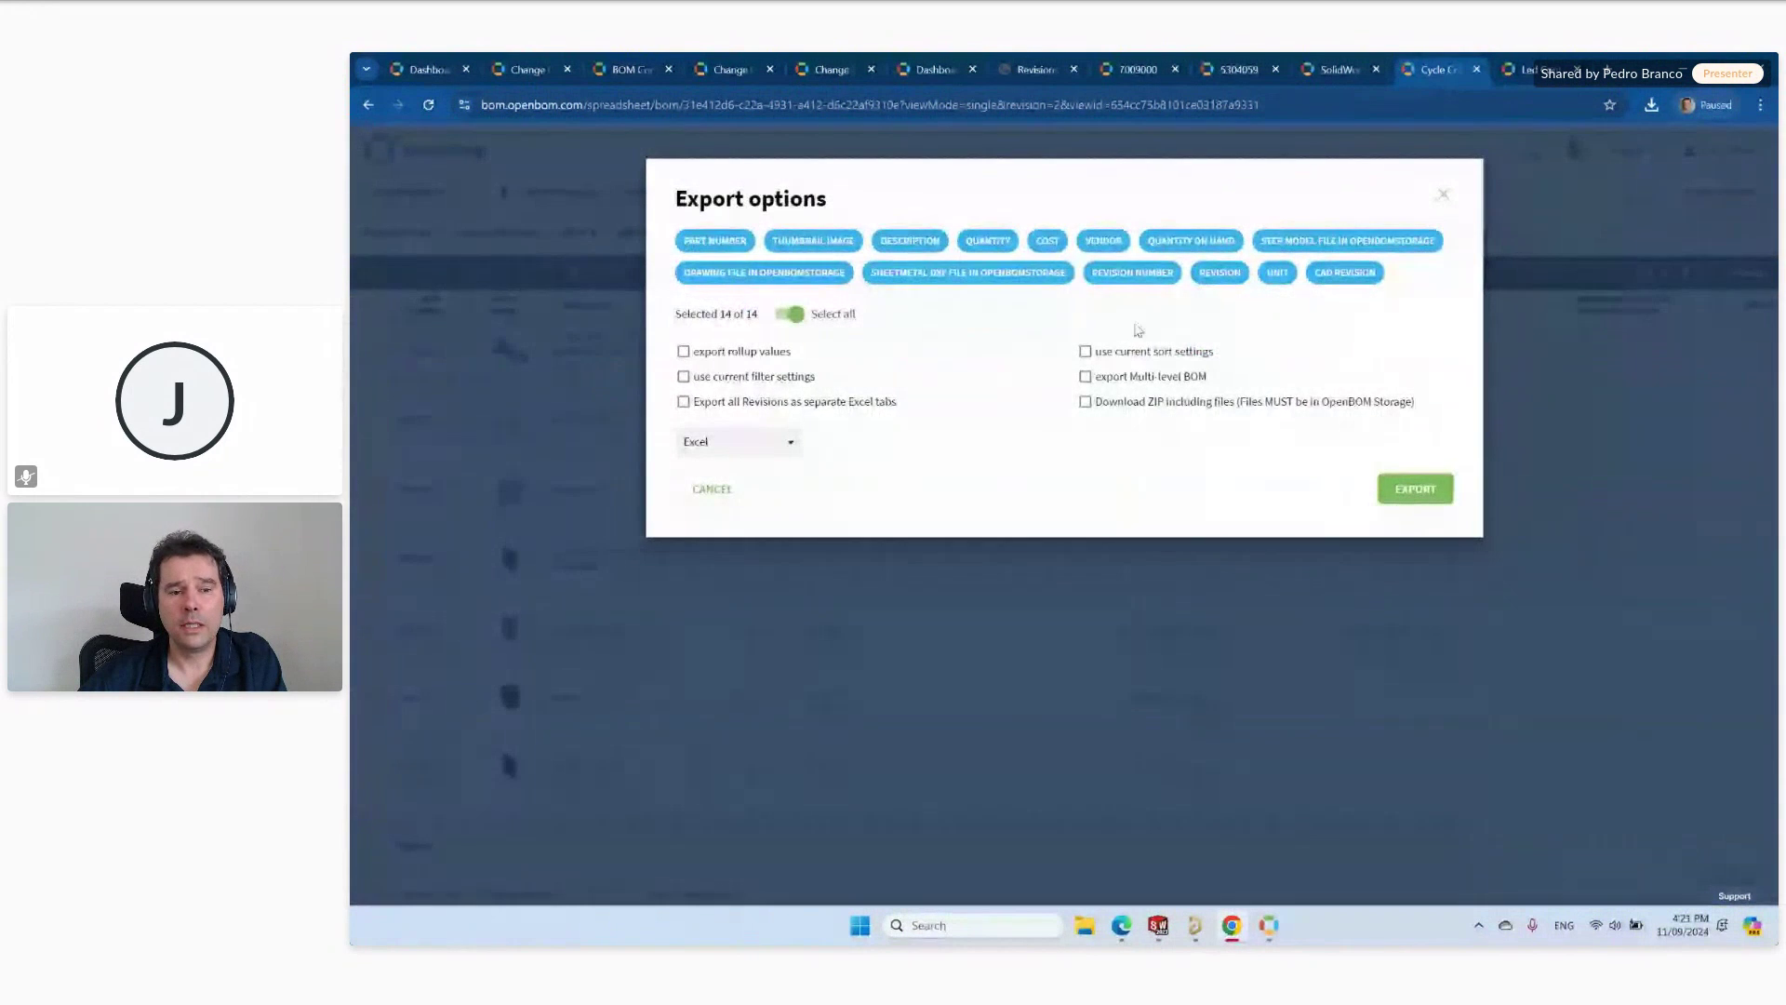
{"action": "left_click", "coordinate": [744, 442]}
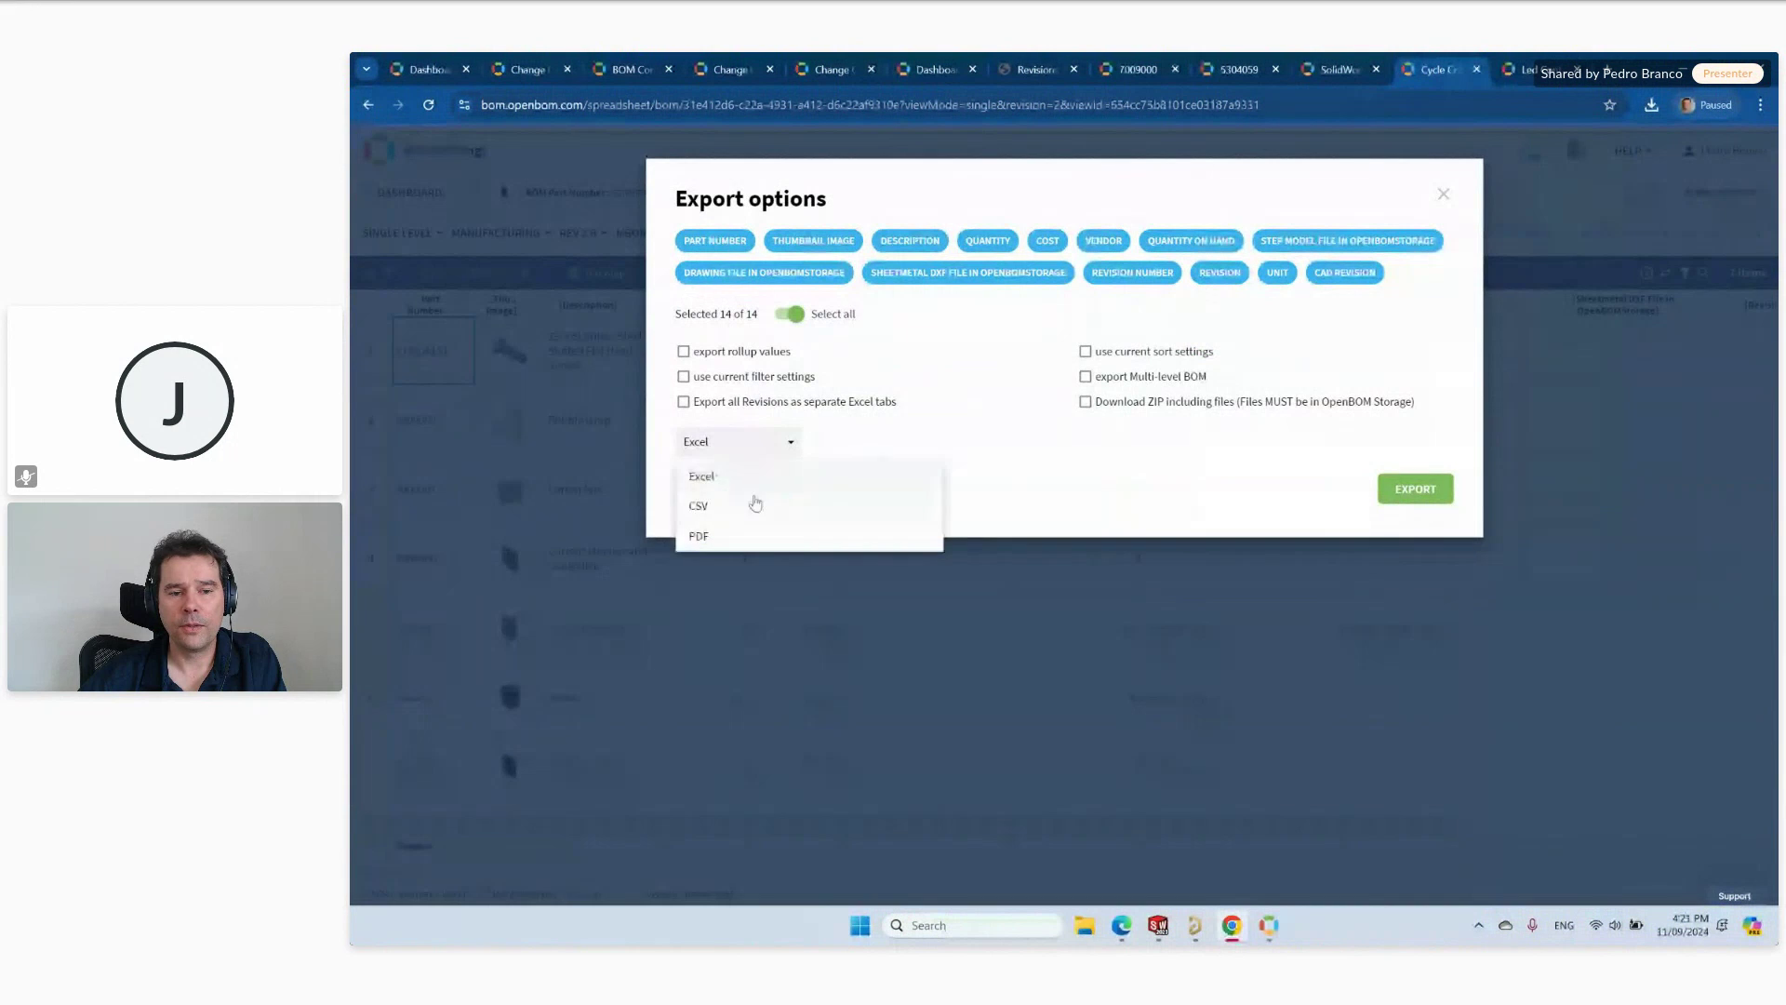
{"action": "left_click", "coordinate": [735, 510]}
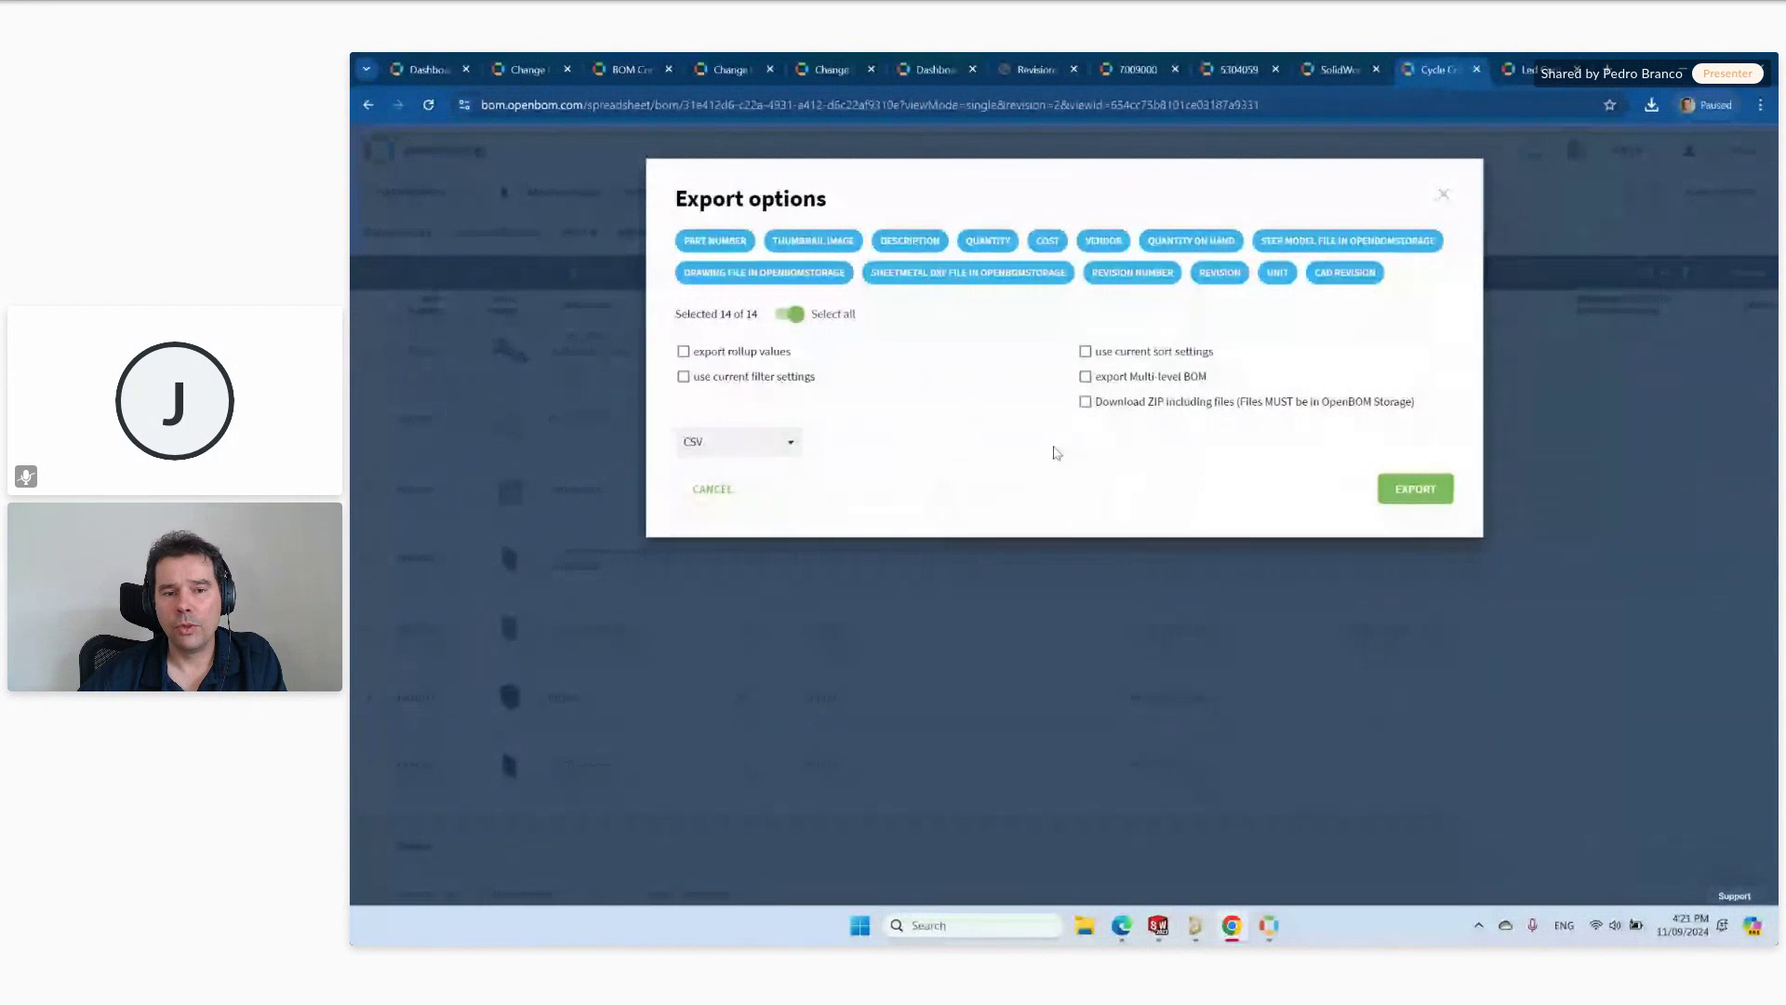
{"action": "left_click", "coordinate": [1412, 489]}
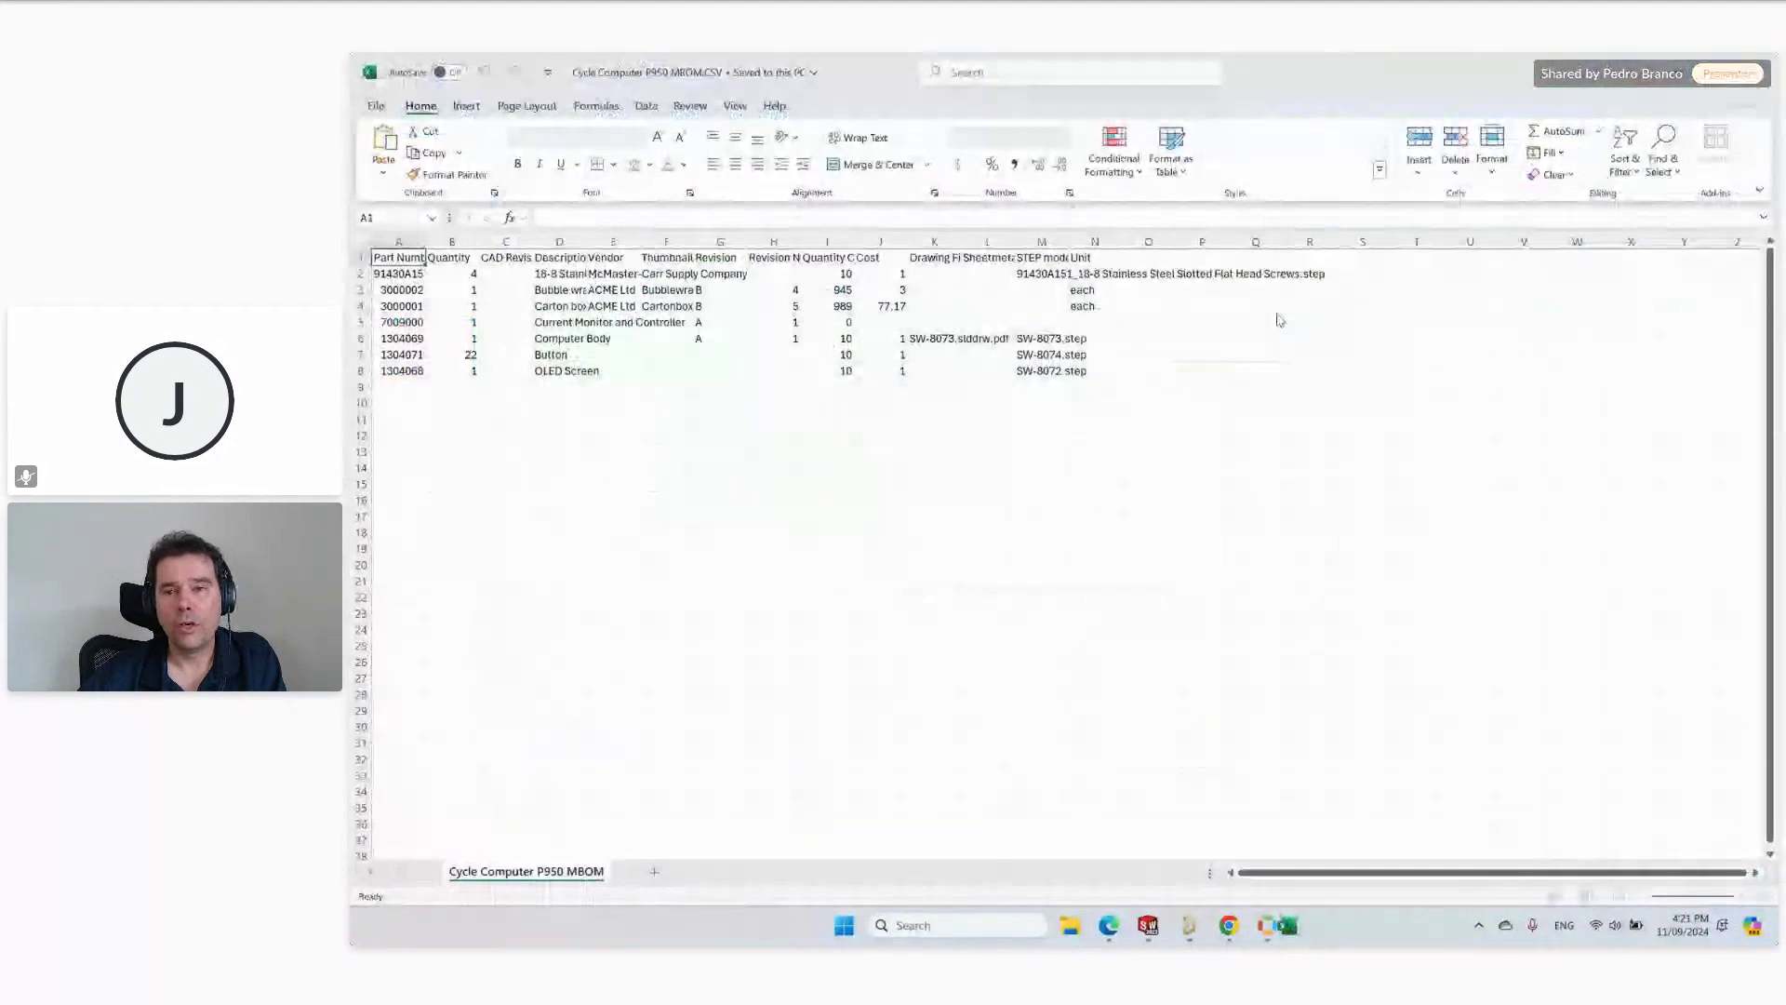
{"action": "key", "text": "alt+Tab"}
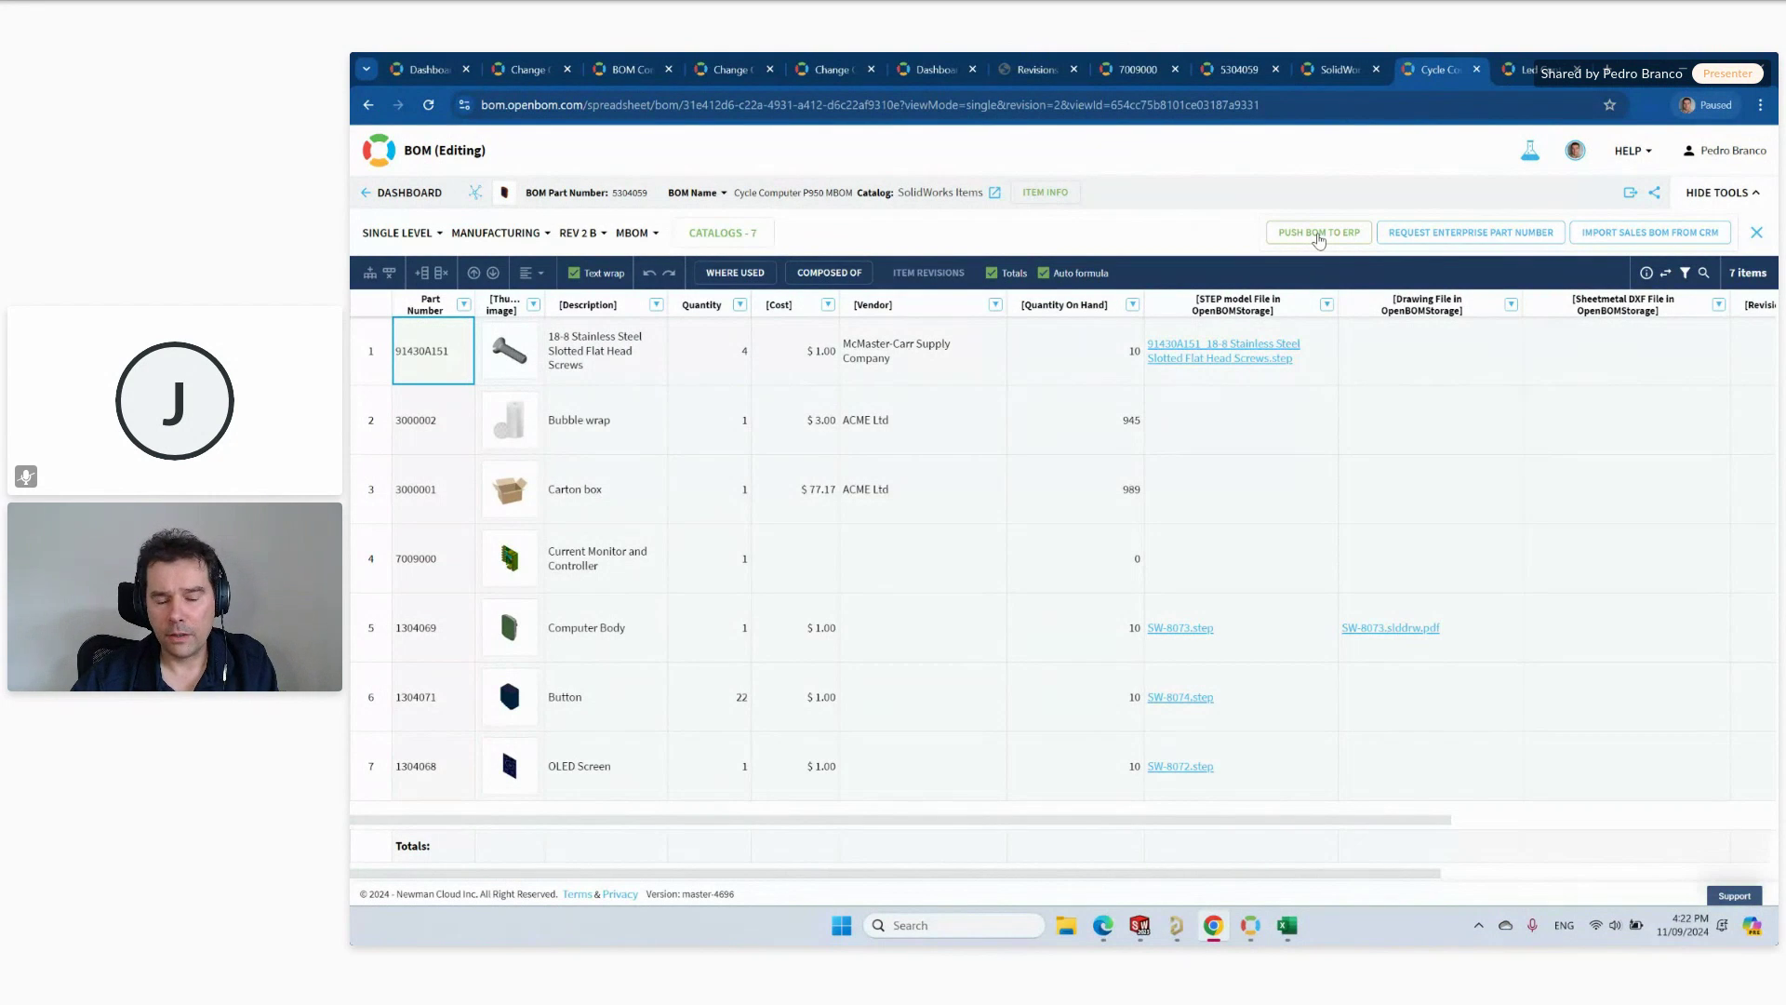
{"action": "left_click", "coordinate": [1318, 240]}
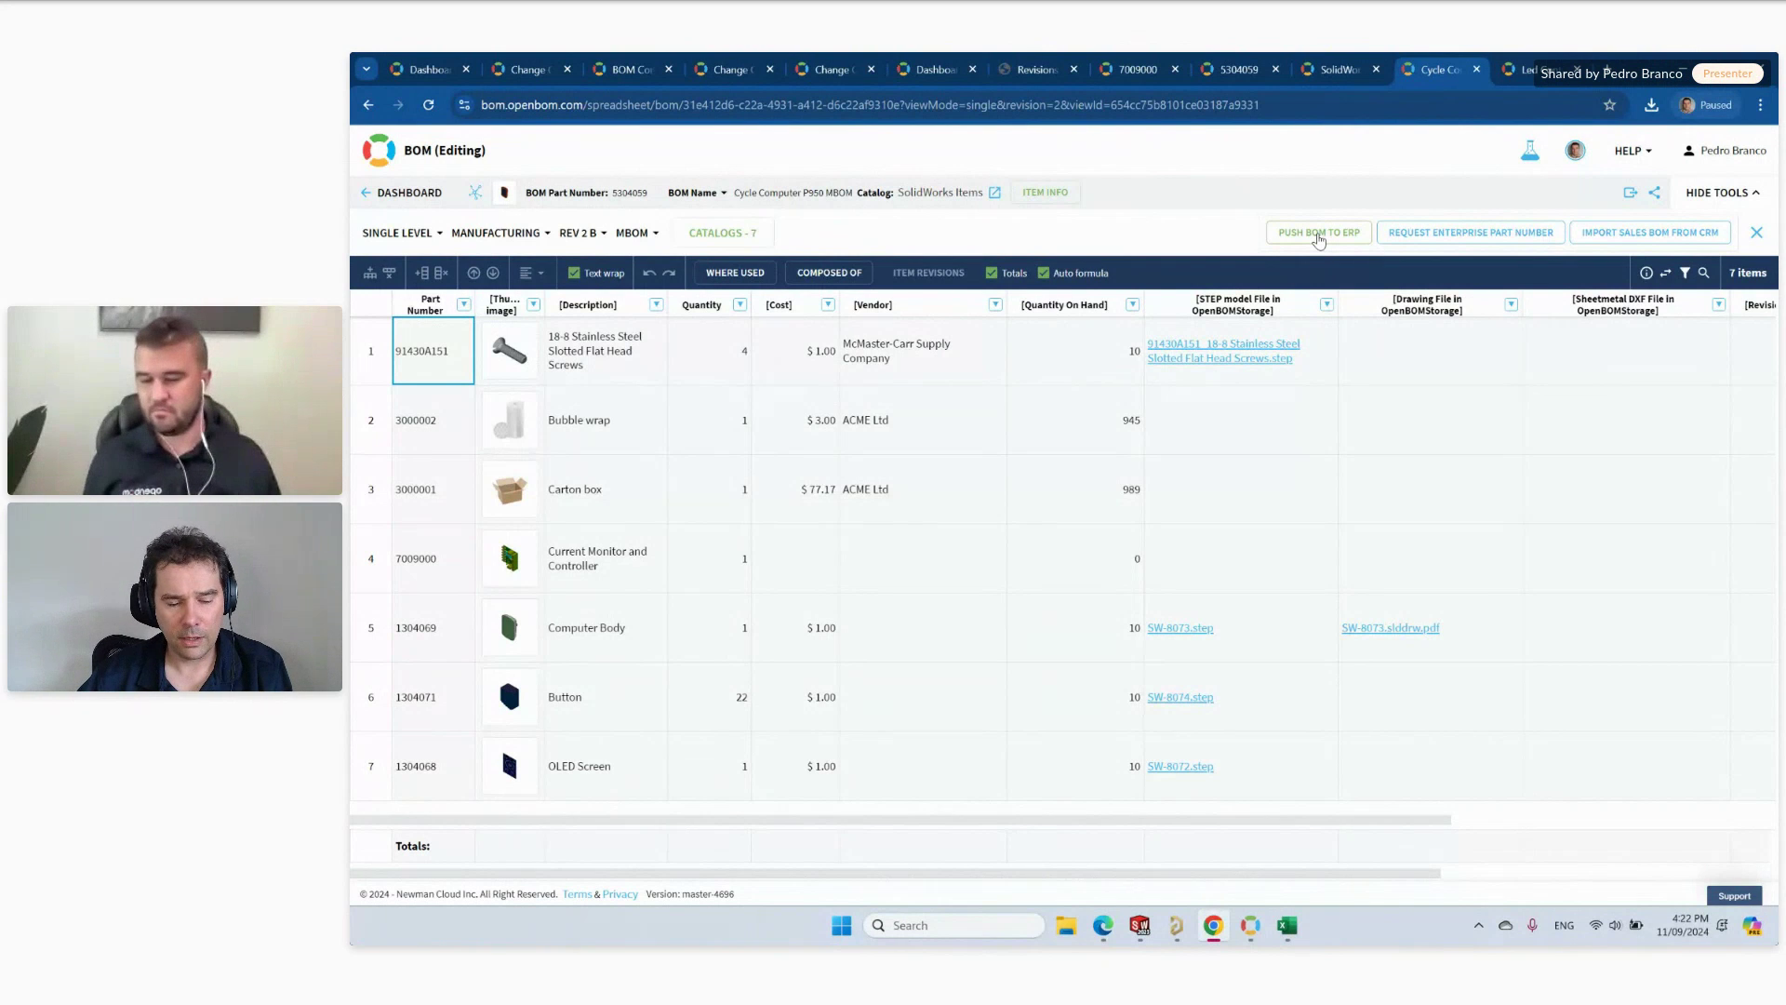
{"action": "key", "text": "alt+Tab"}
{"action": "key", "text": "super+d"}
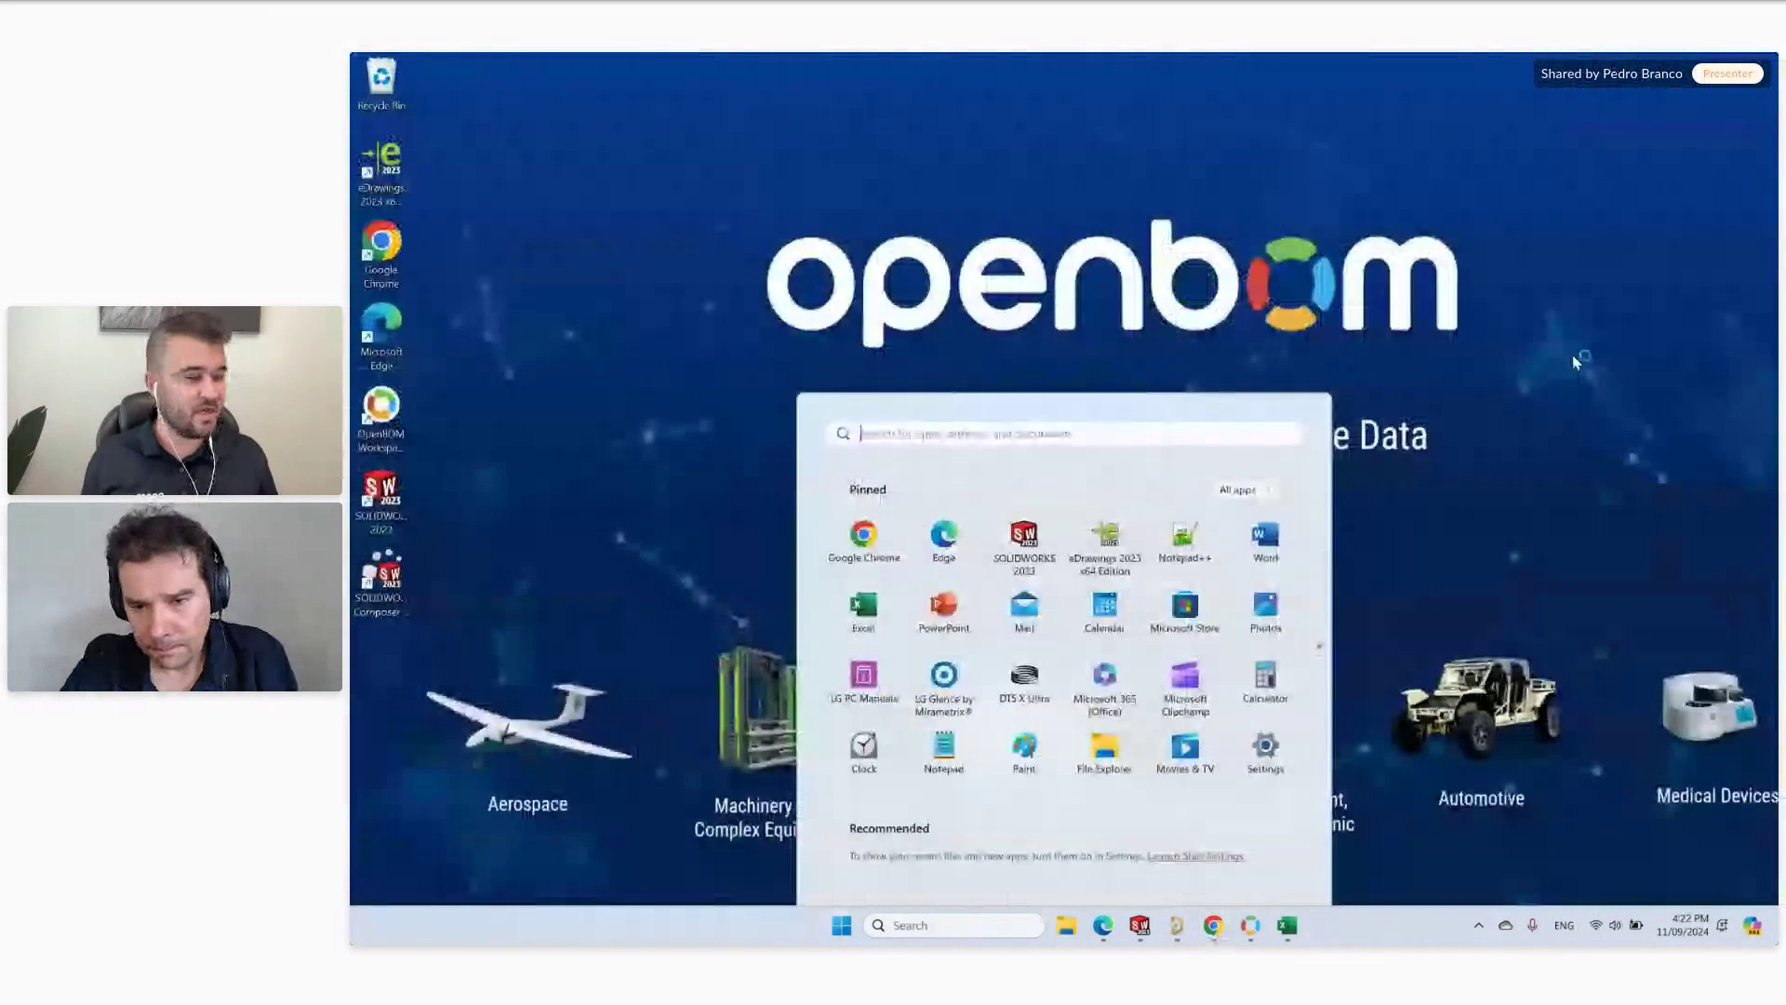
{"action": "key", "text": "Escape"}
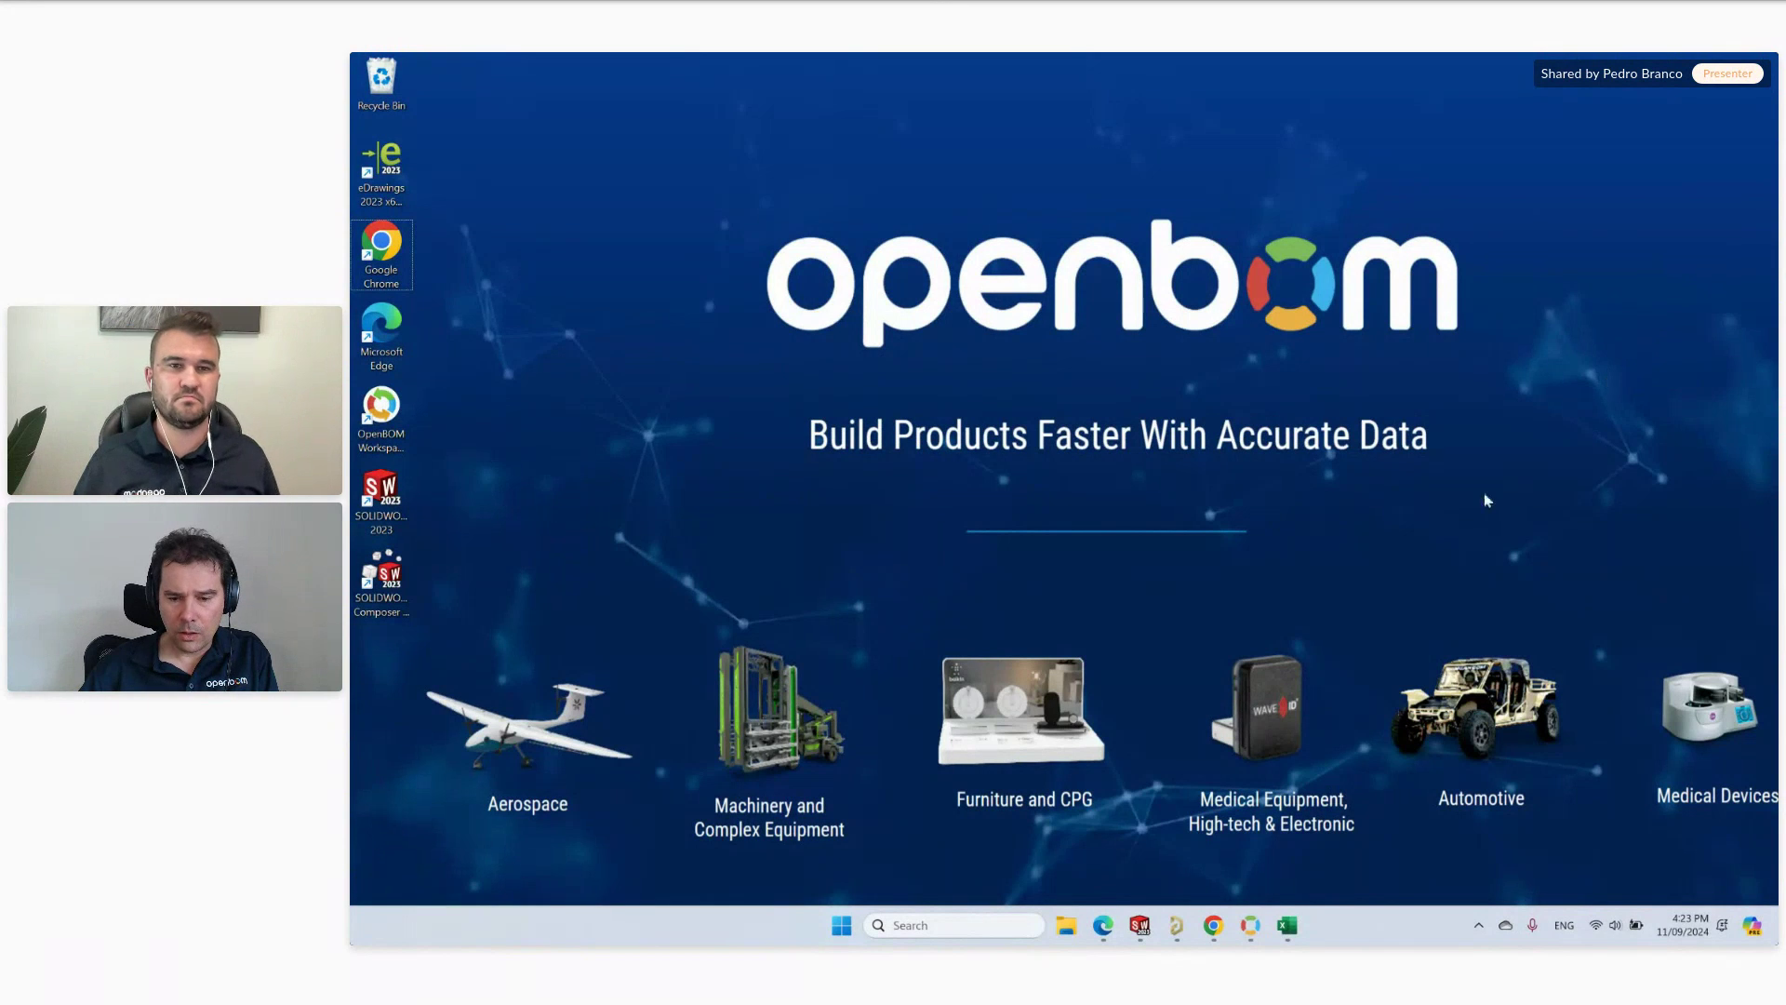
Return to OpenBOM in Chrome, list all items under Parts and BOMs and search for "solder".
{"action": "left_click", "coordinate": [1214, 926]}
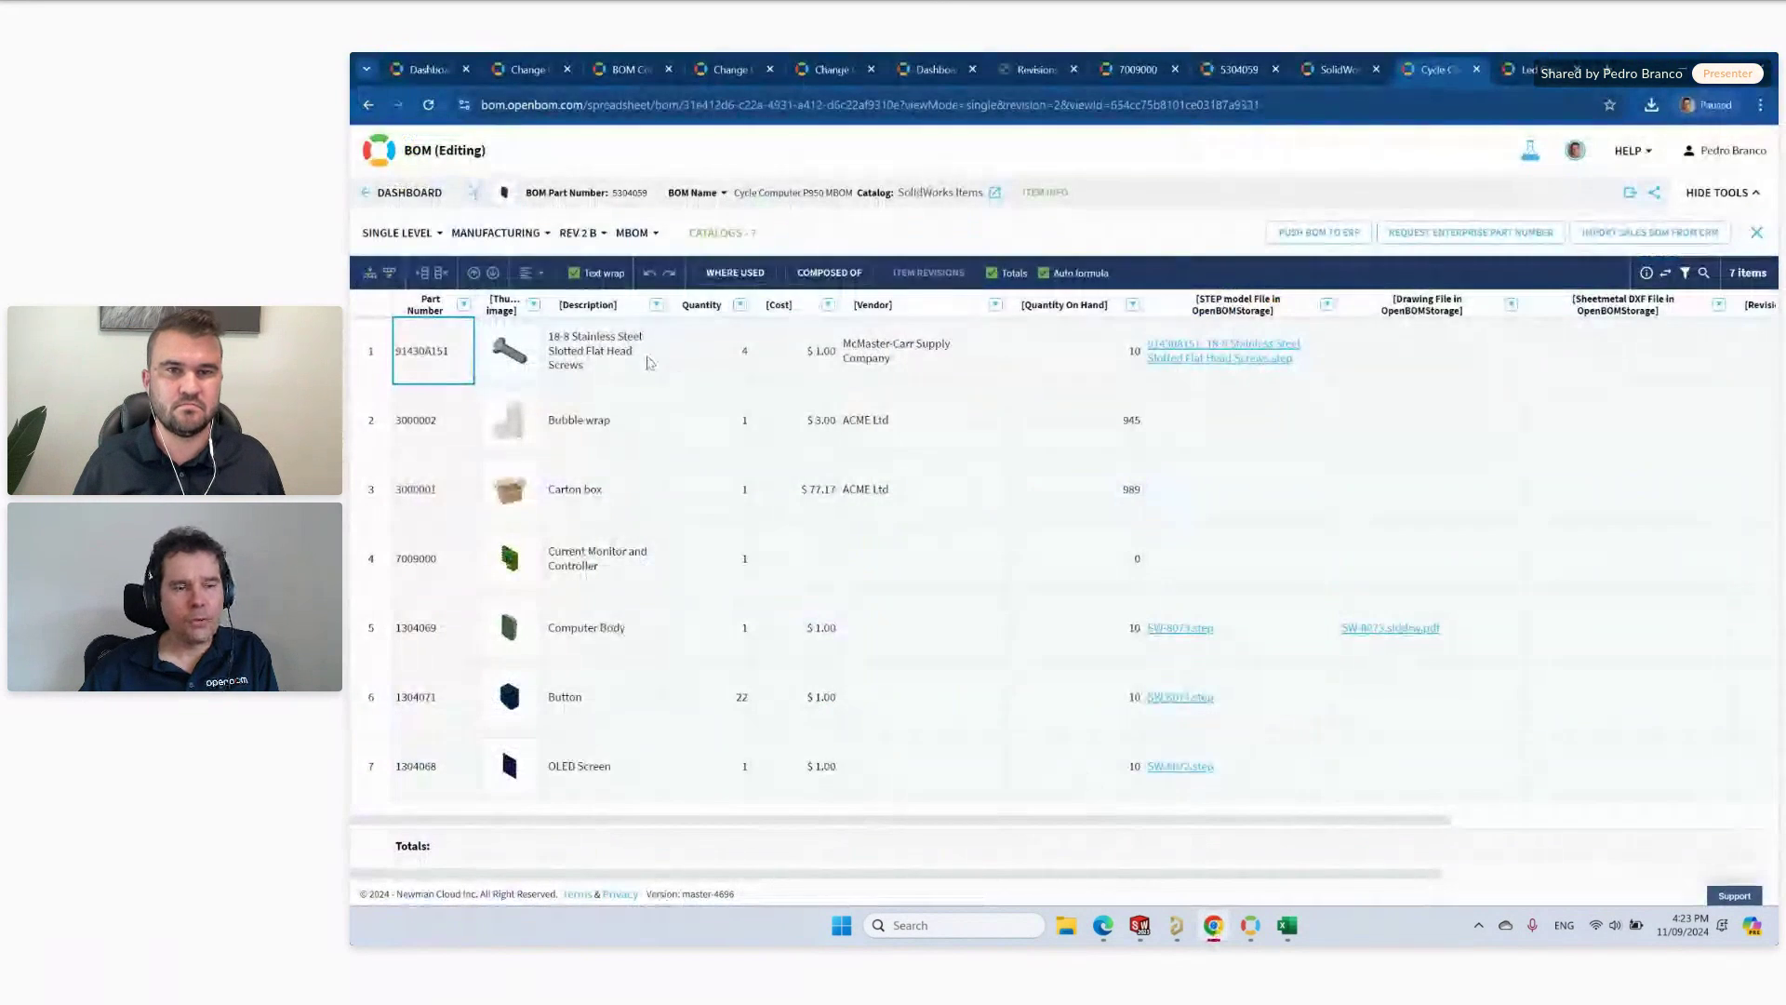
{"action": "left_click", "coordinate": [409, 192]}
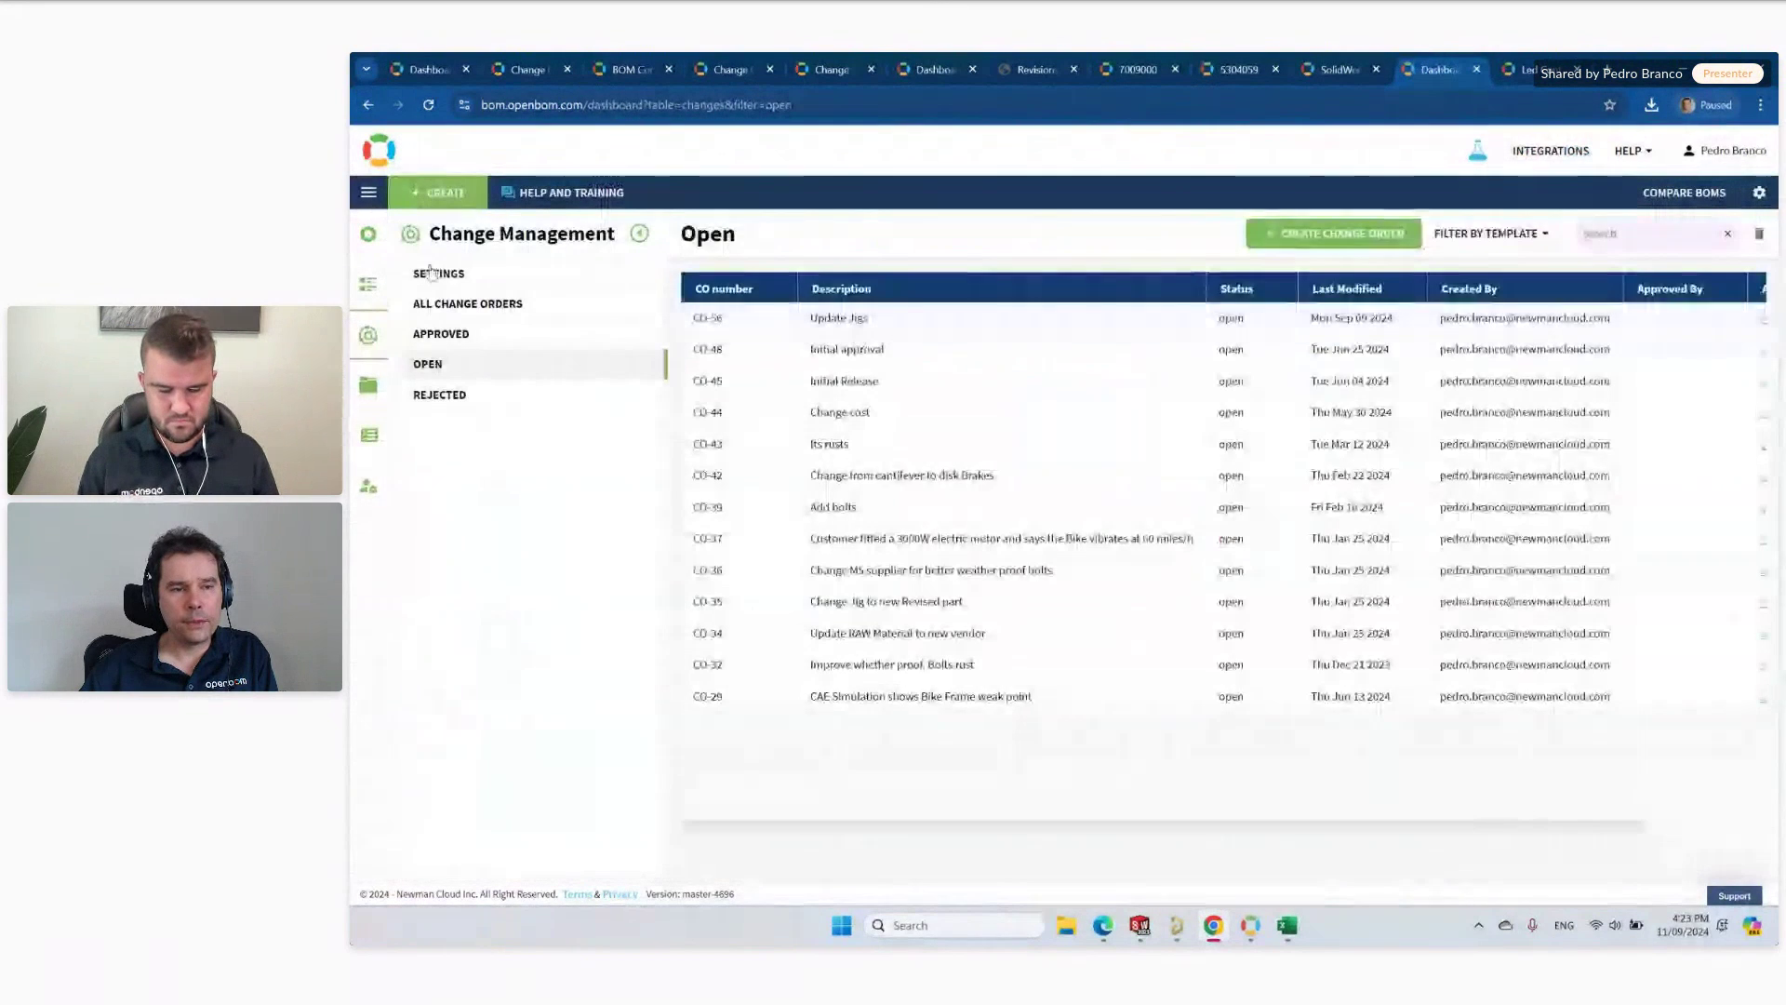
{"action": "left_click", "coordinate": [375, 244]}
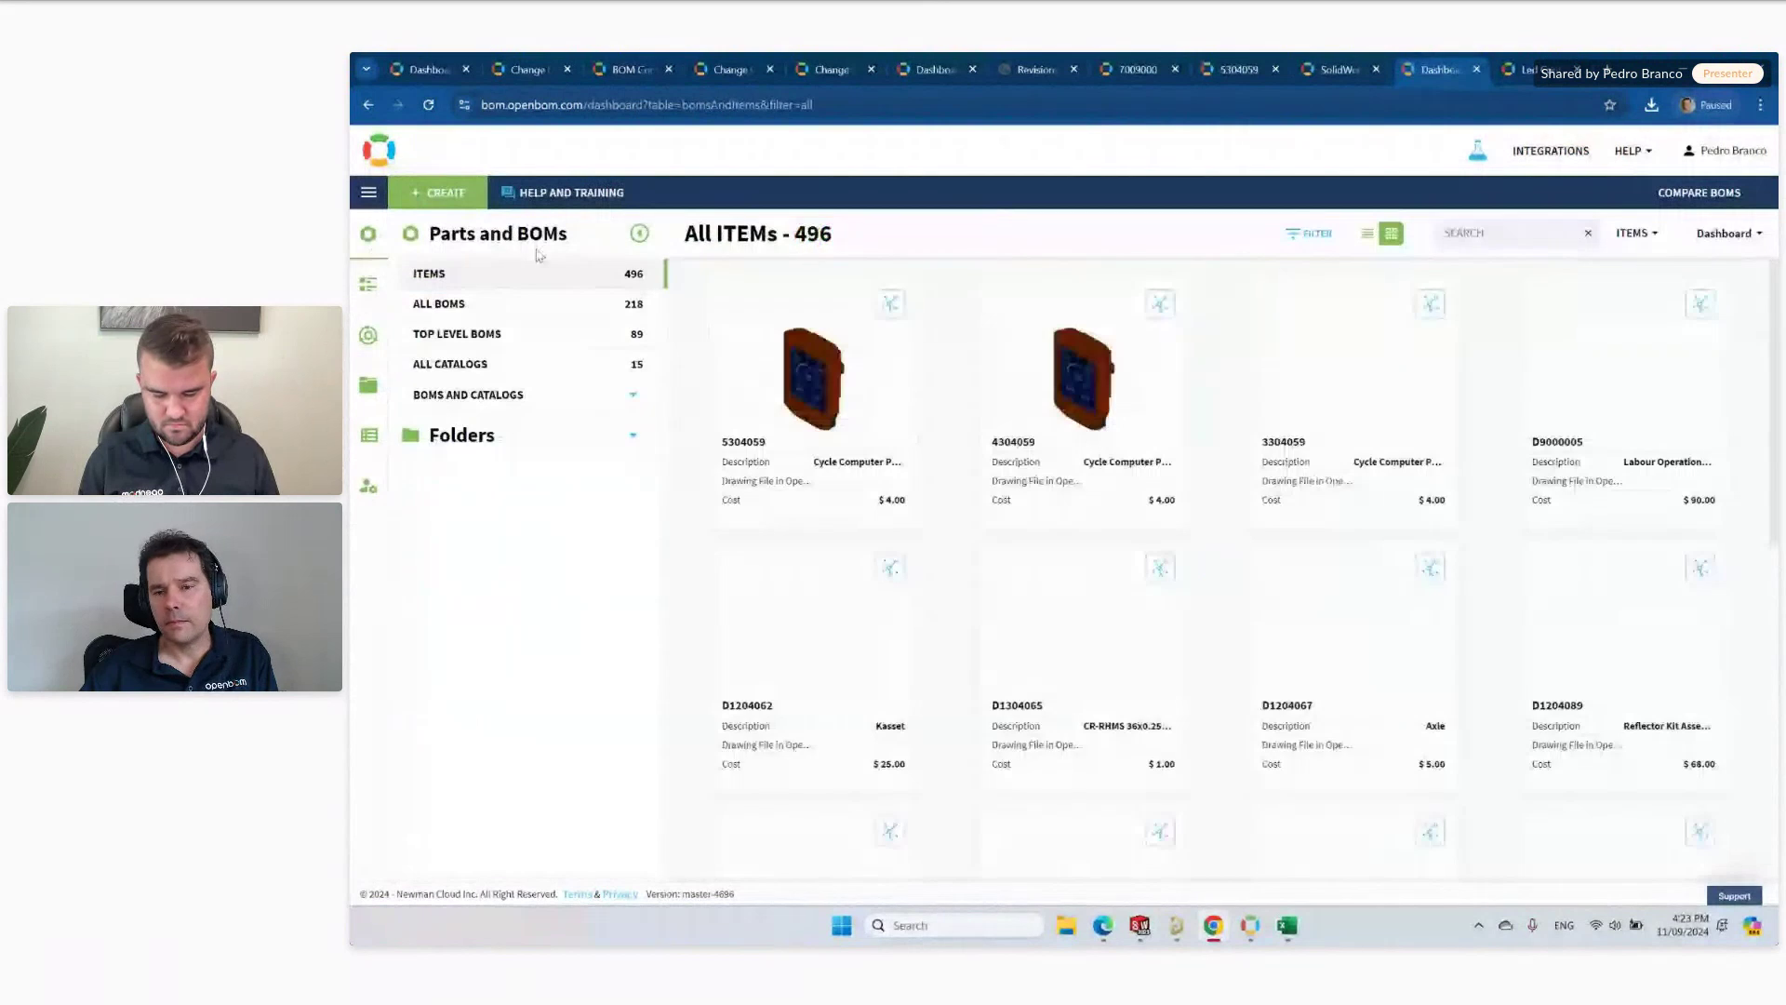
{"action": "left_click", "coordinate": [1506, 241]}
{"action": "type", "text": "sol"}
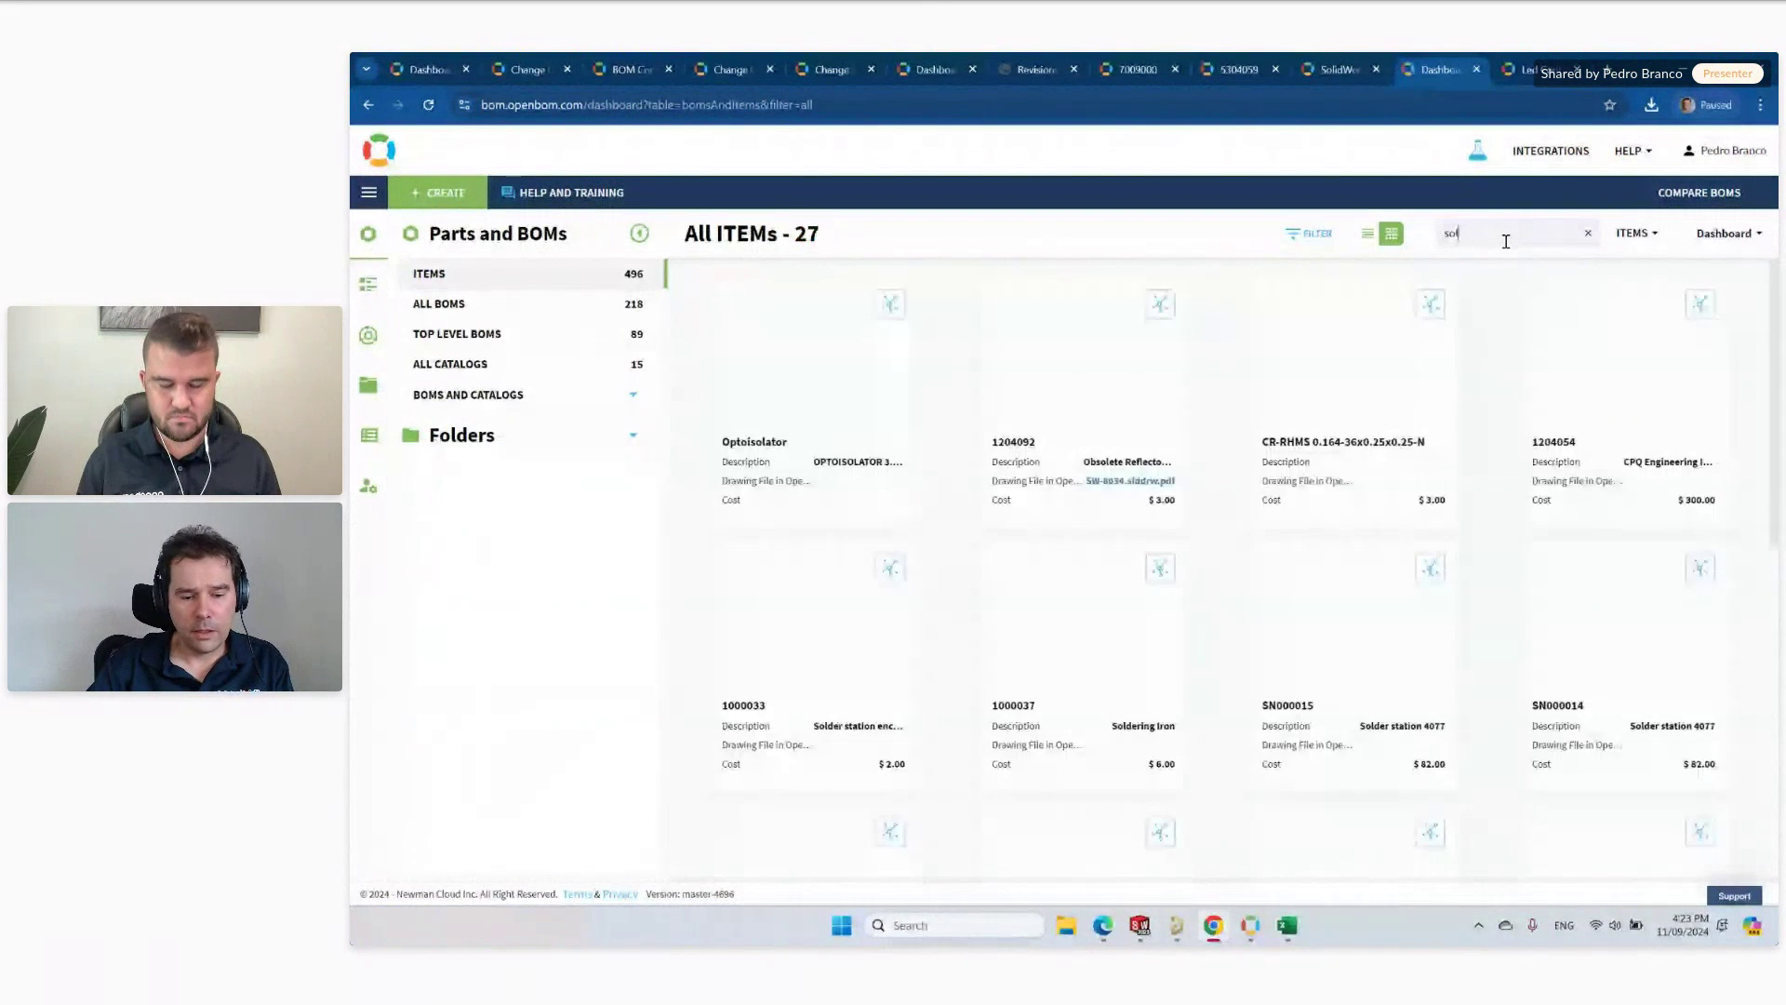
{"action": "type", "text": "der"}
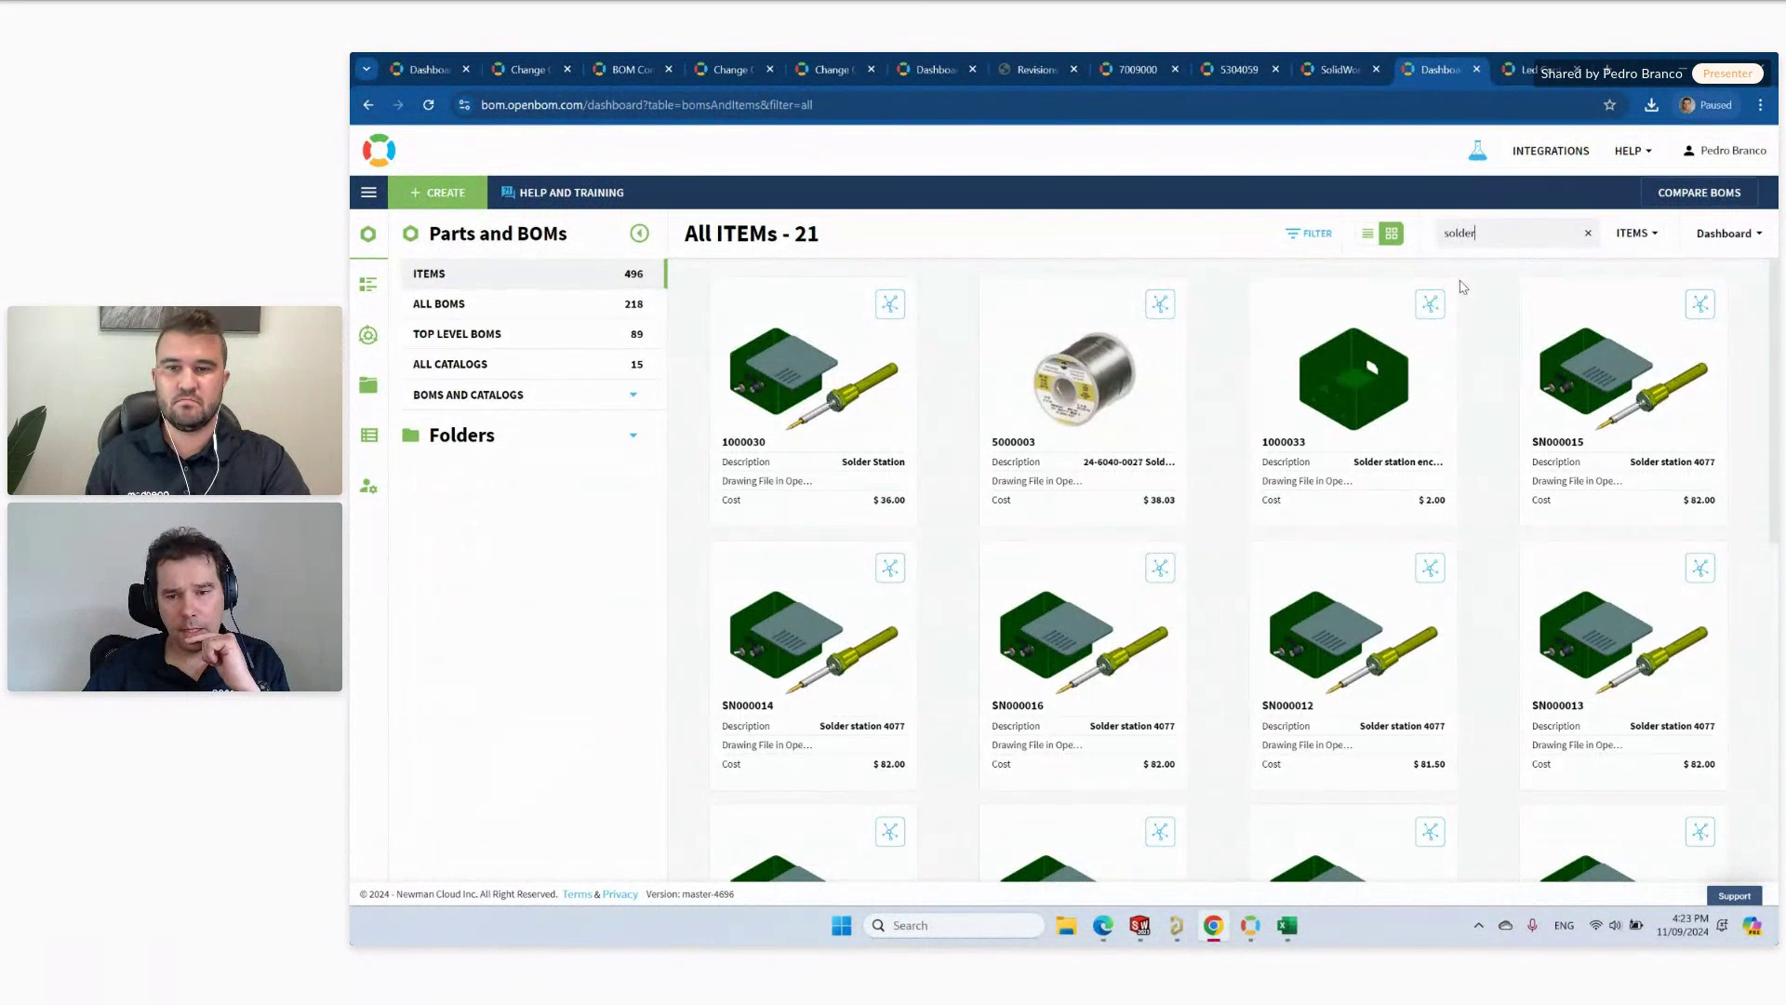
Check where solder station SN000014 is used and open the parent 1304077 SBOM from its visualization.
{"action": "left_click", "coordinate": [885, 595]}
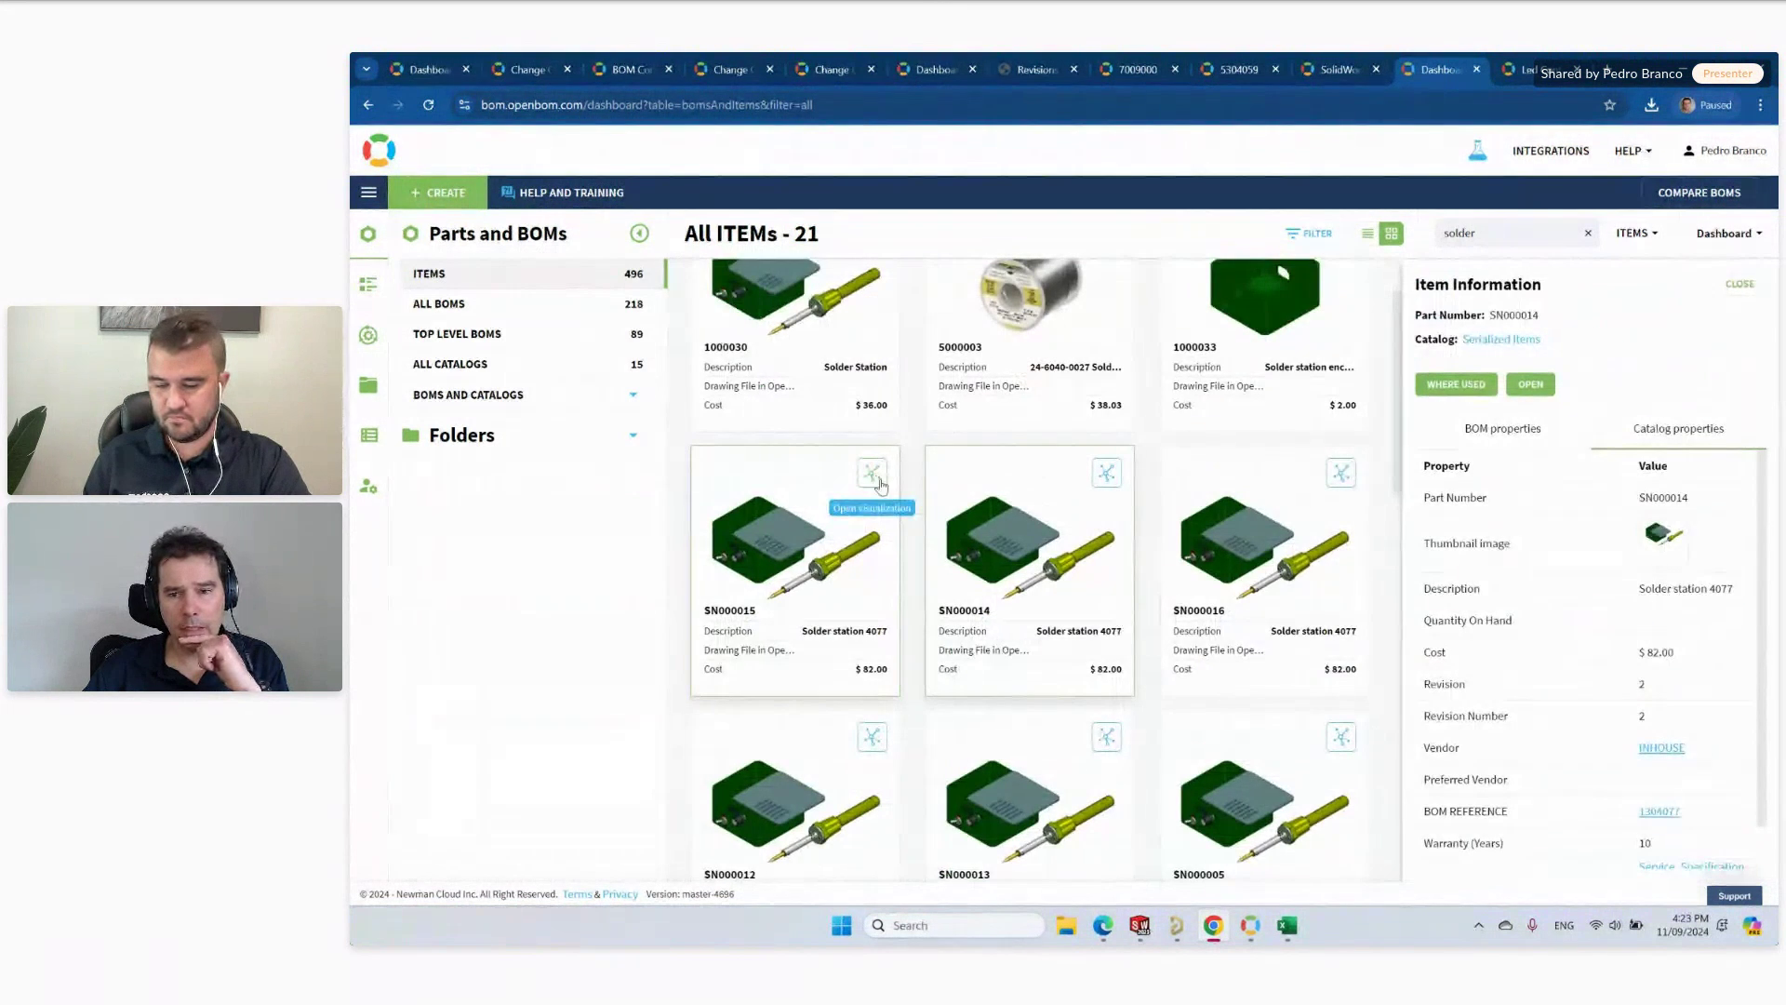
{"action": "left_click", "coordinate": [1455, 384]}
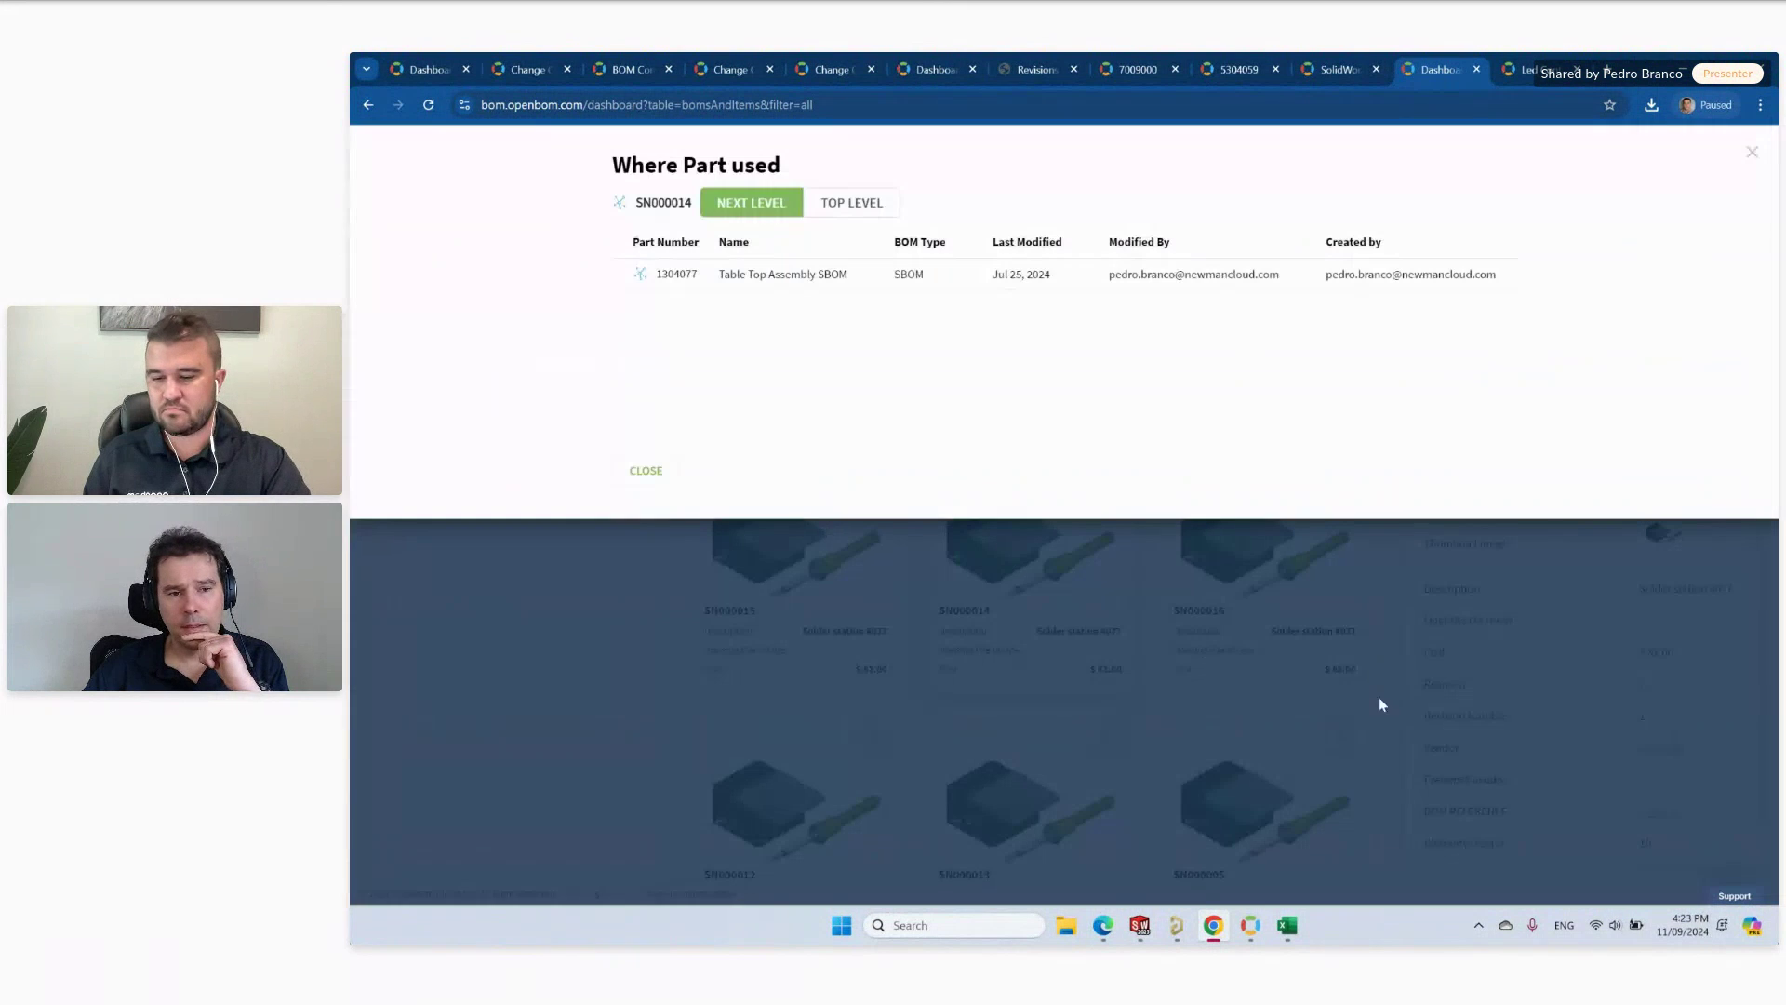
{"action": "left_click", "coordinate": [641, 274]}
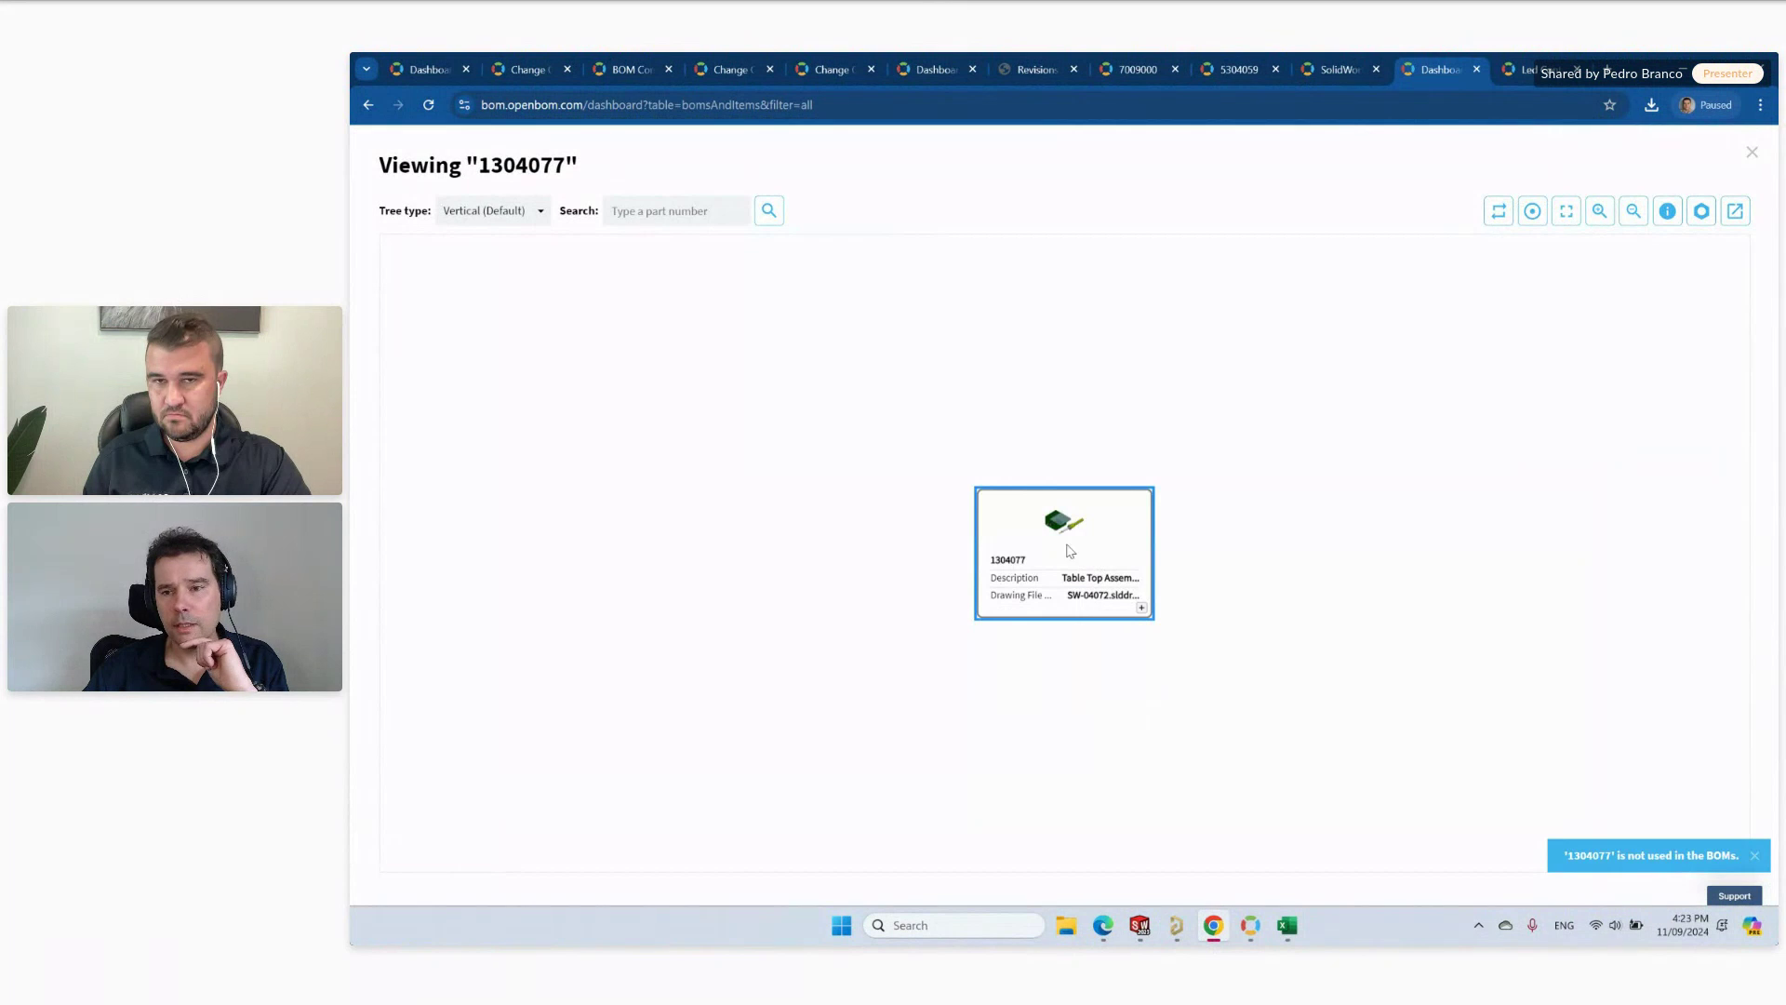
{"action": "left_click", "coordinate": [1701, 211]}
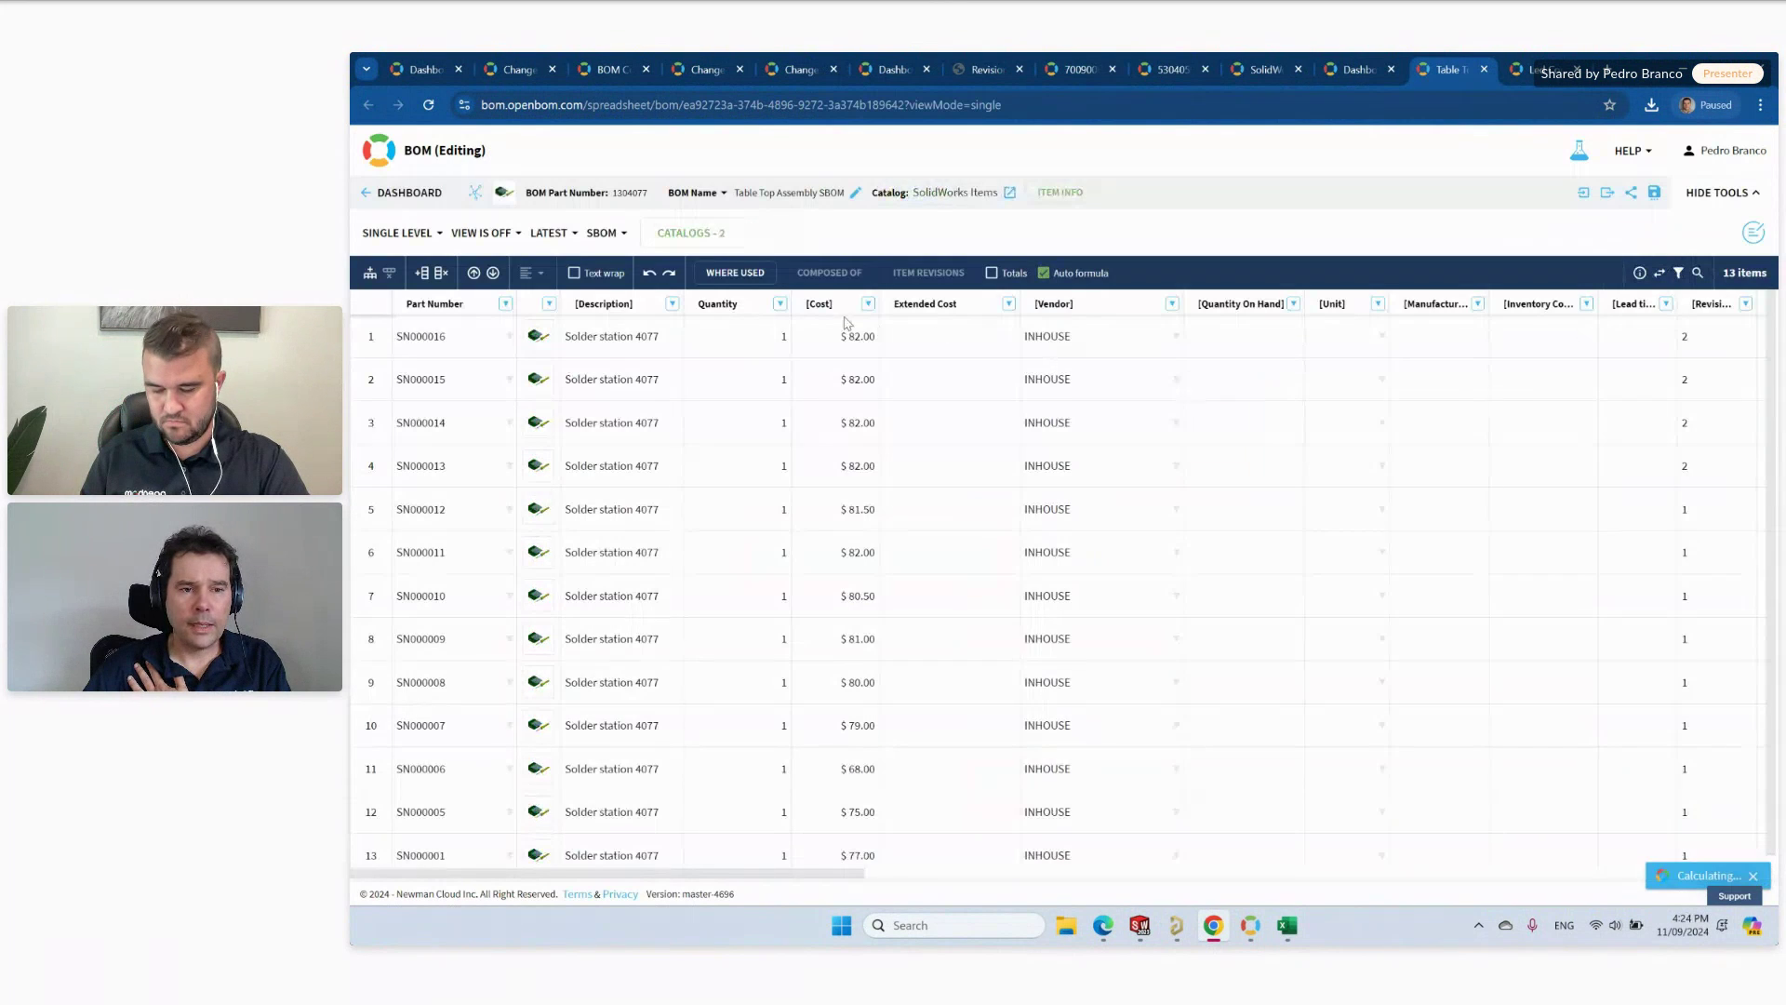
Display the standard BOM of 1304077 and switch back to its SBOM.
{"action": "left_click", "coordinate": [602, 233]}
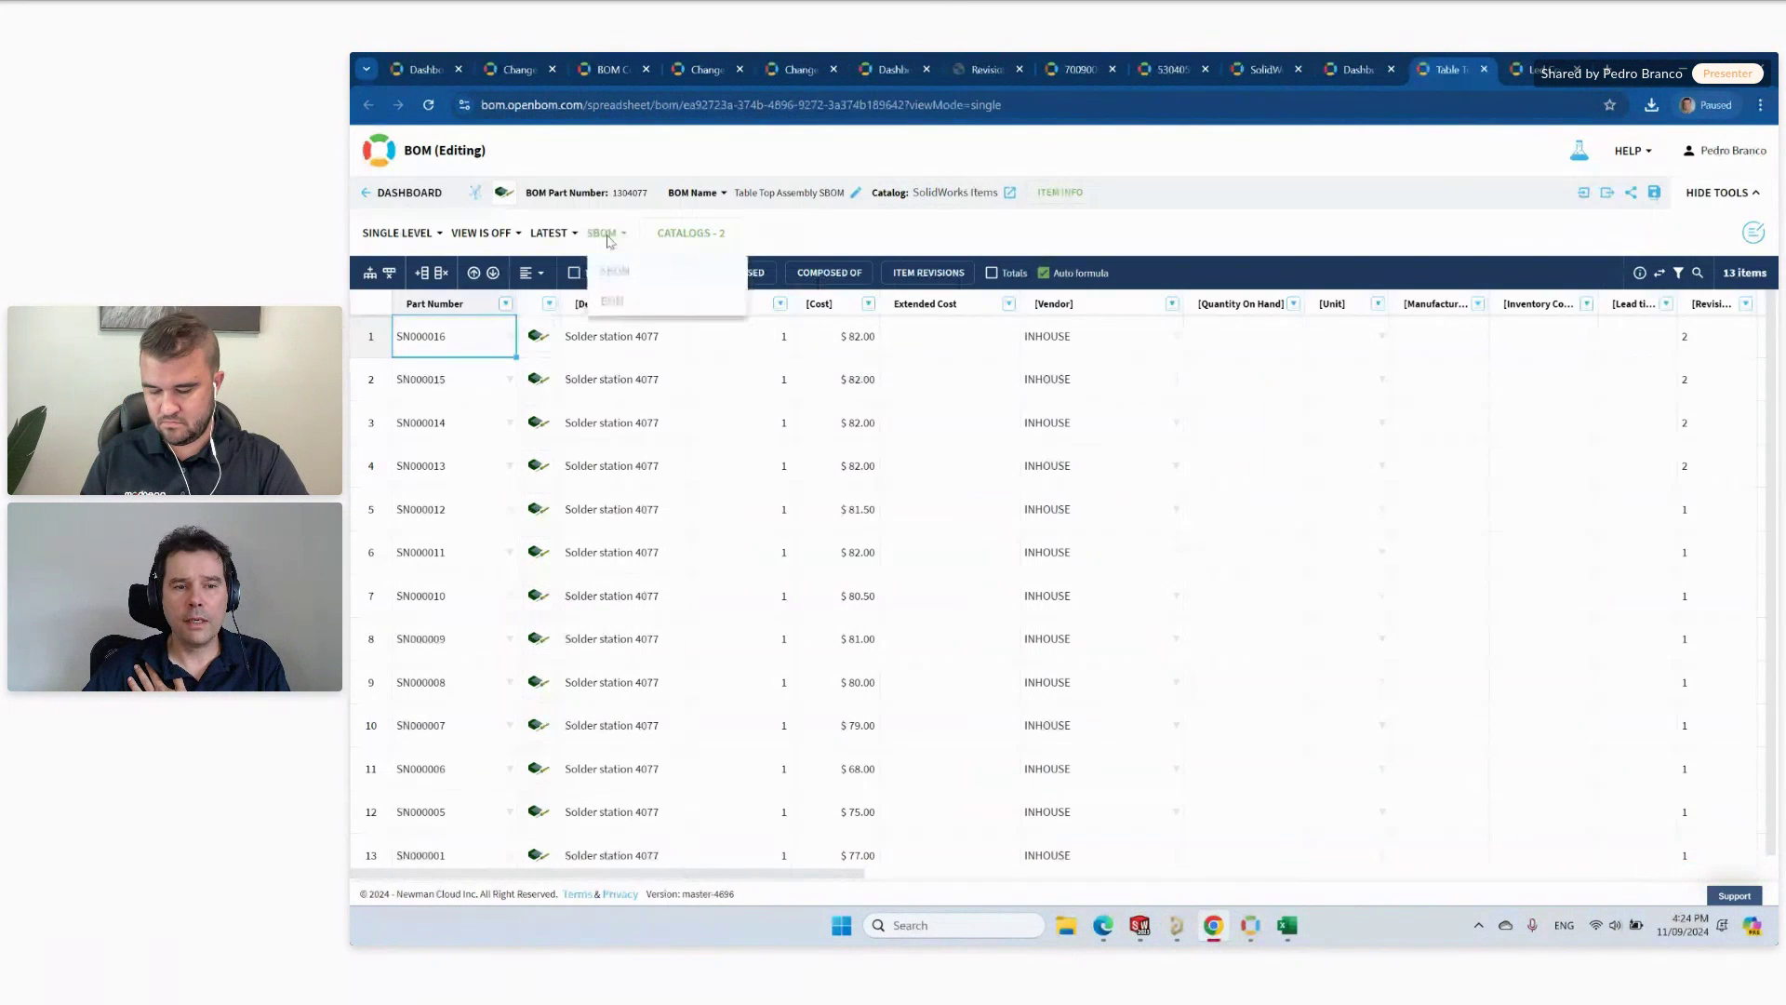
{"action": "left_click", "coordinate": [614, 301]}
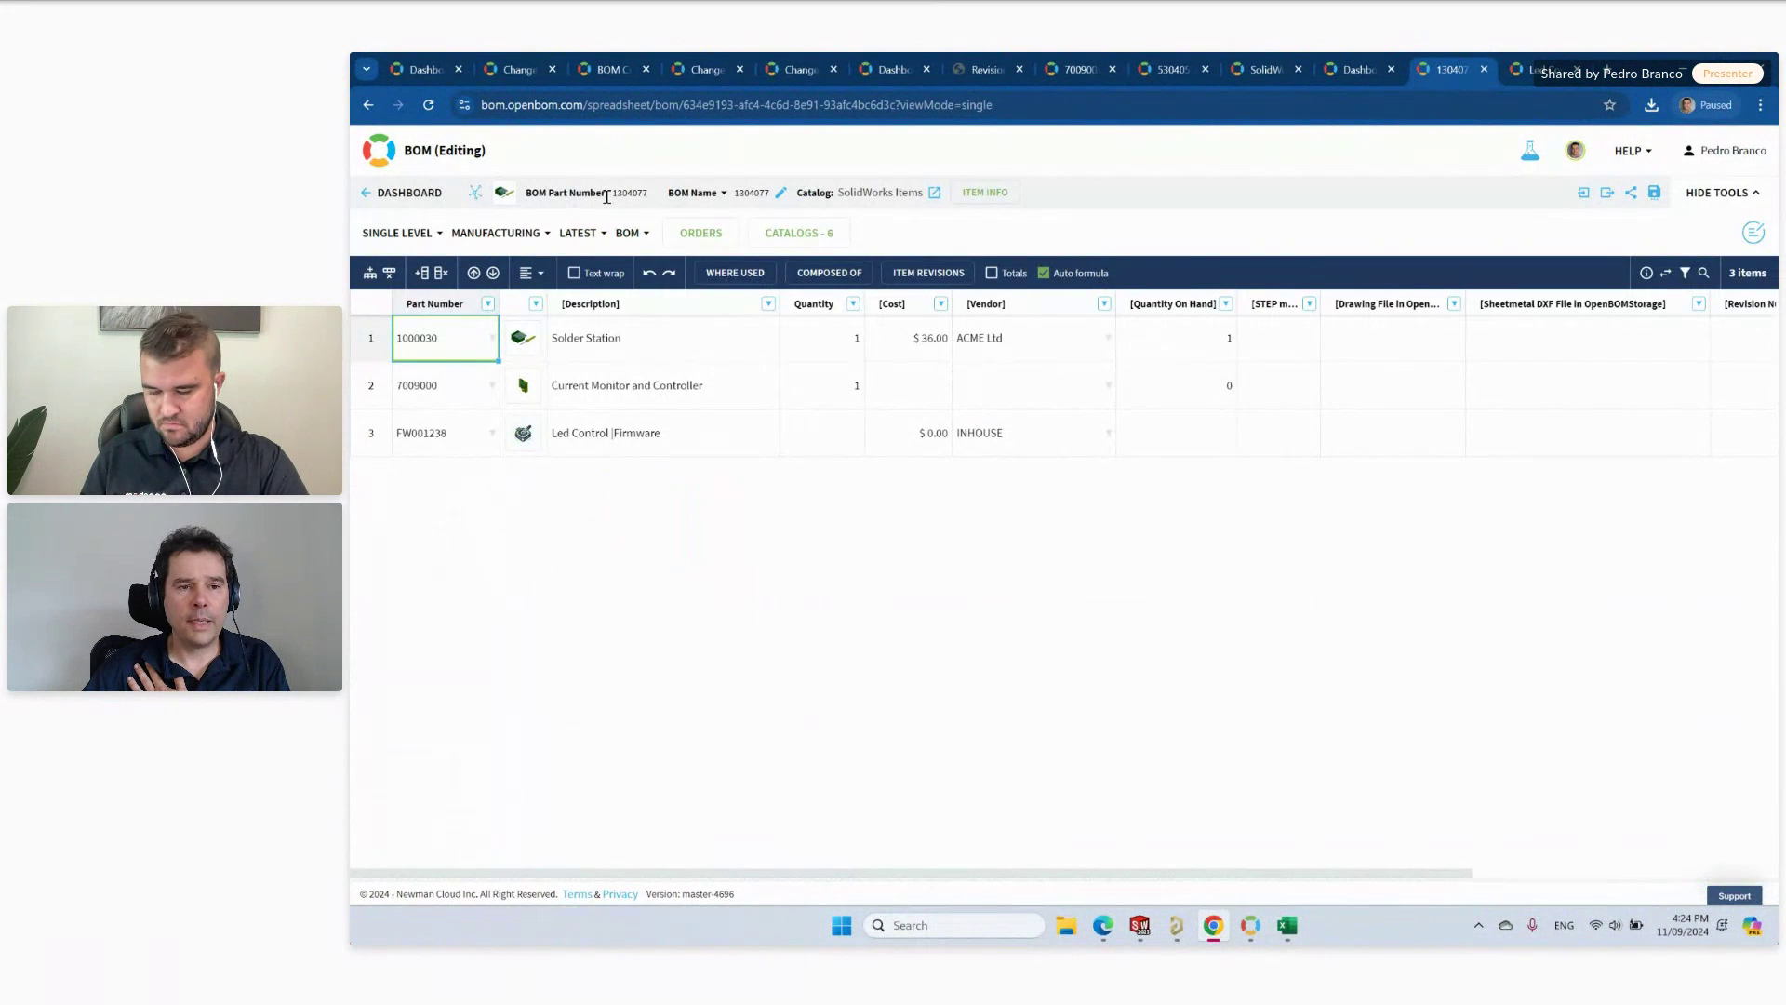
{"action": "left_click", "coordinate": [630, 240]}
{"action": "left_click", "coordinate": [659, 276]}
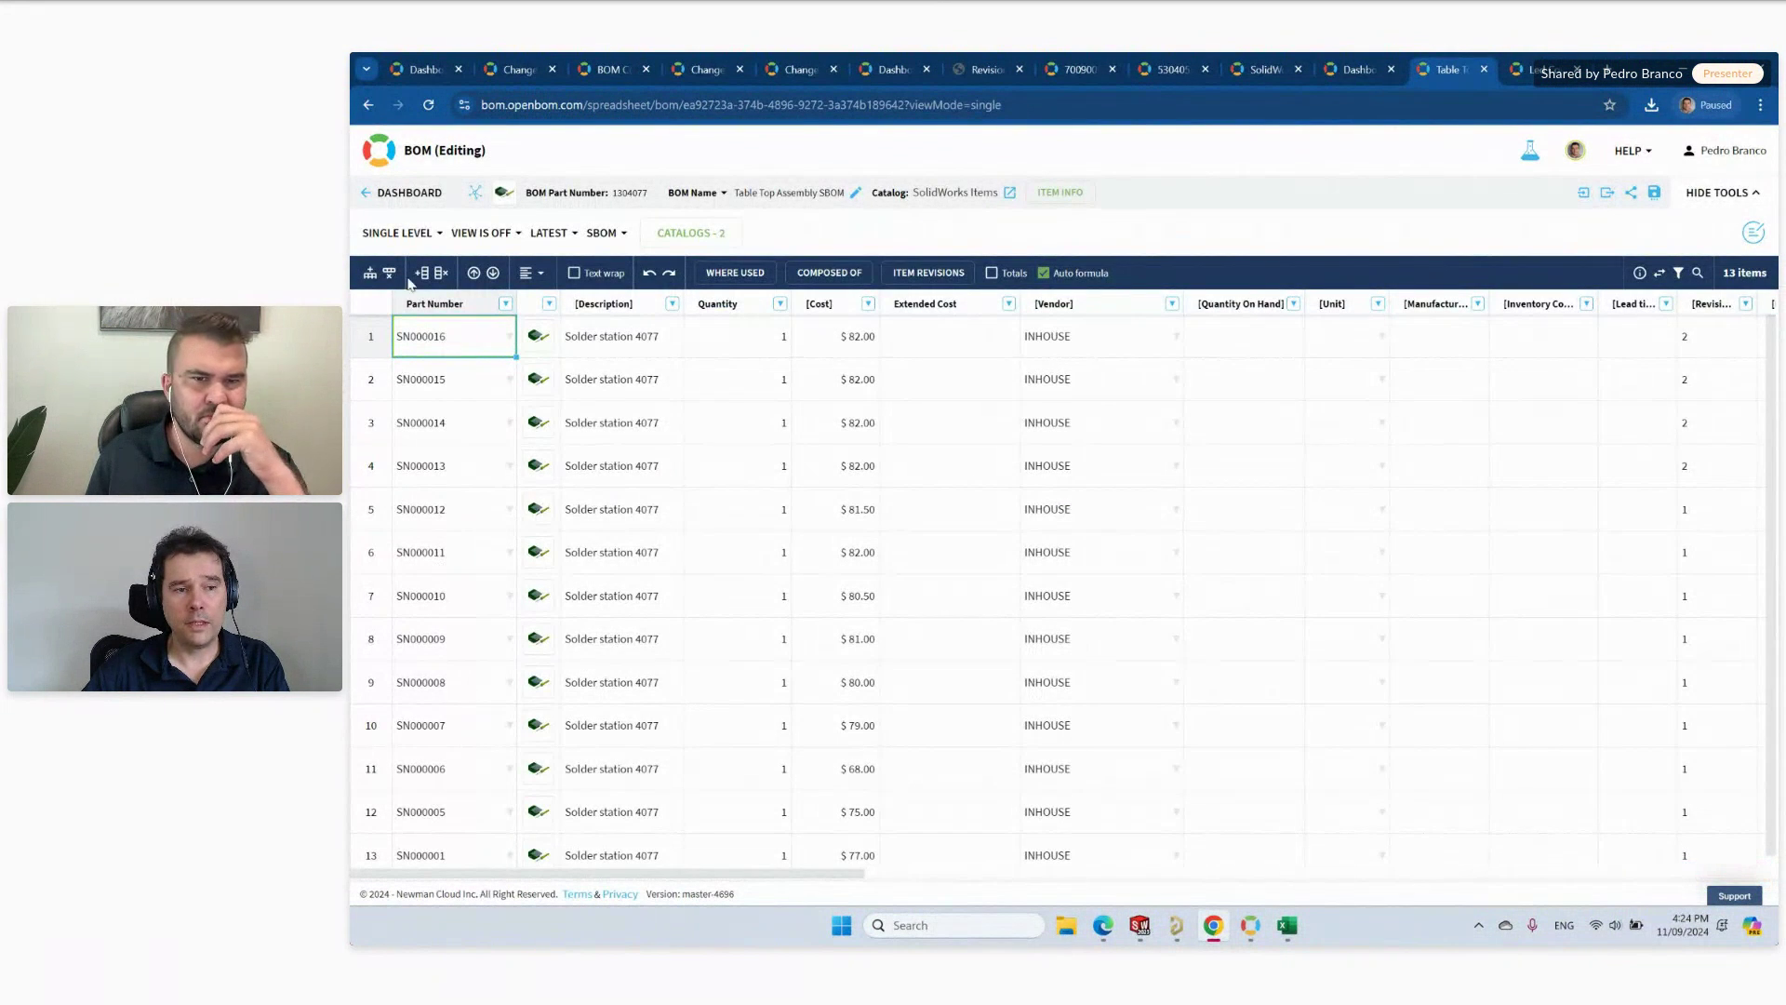
Show the 1304077 SBOM as multi-level, expand SN000016 to inspect its component, collapse it and return to the desktop.
{"action": "left_click", "coordinate": [409, 234]}
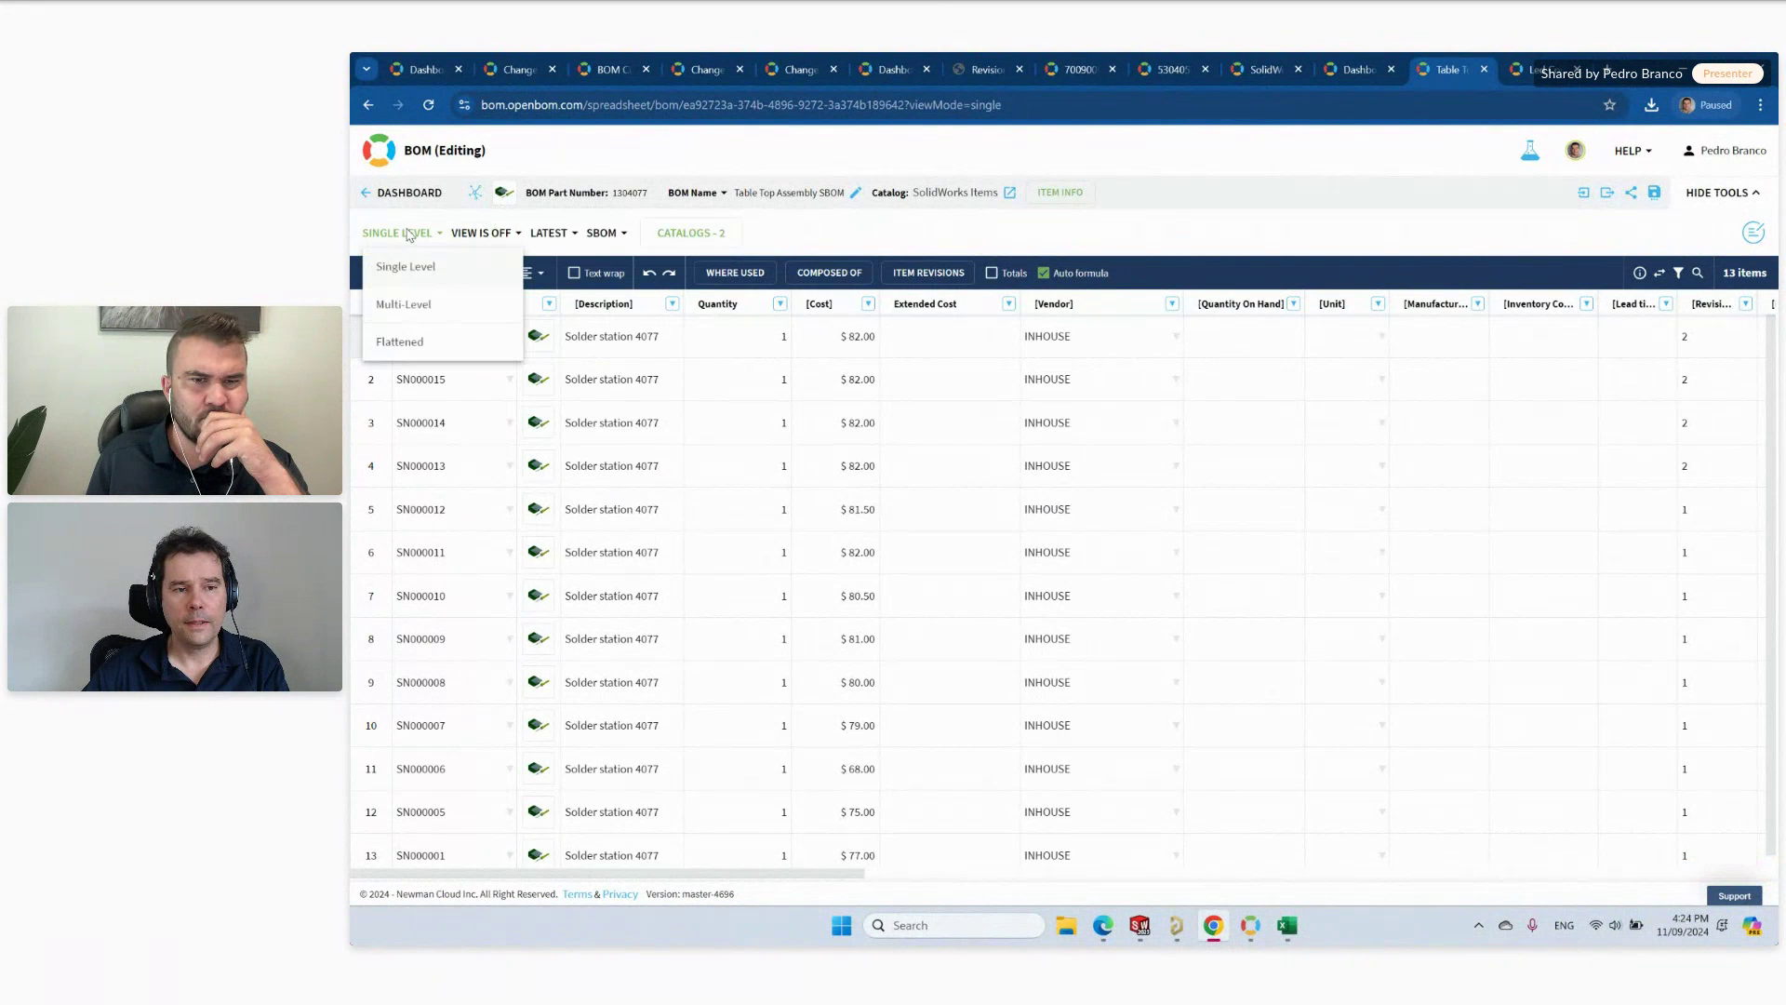
{"action": "left_click", "coordinate": [414, 304]}
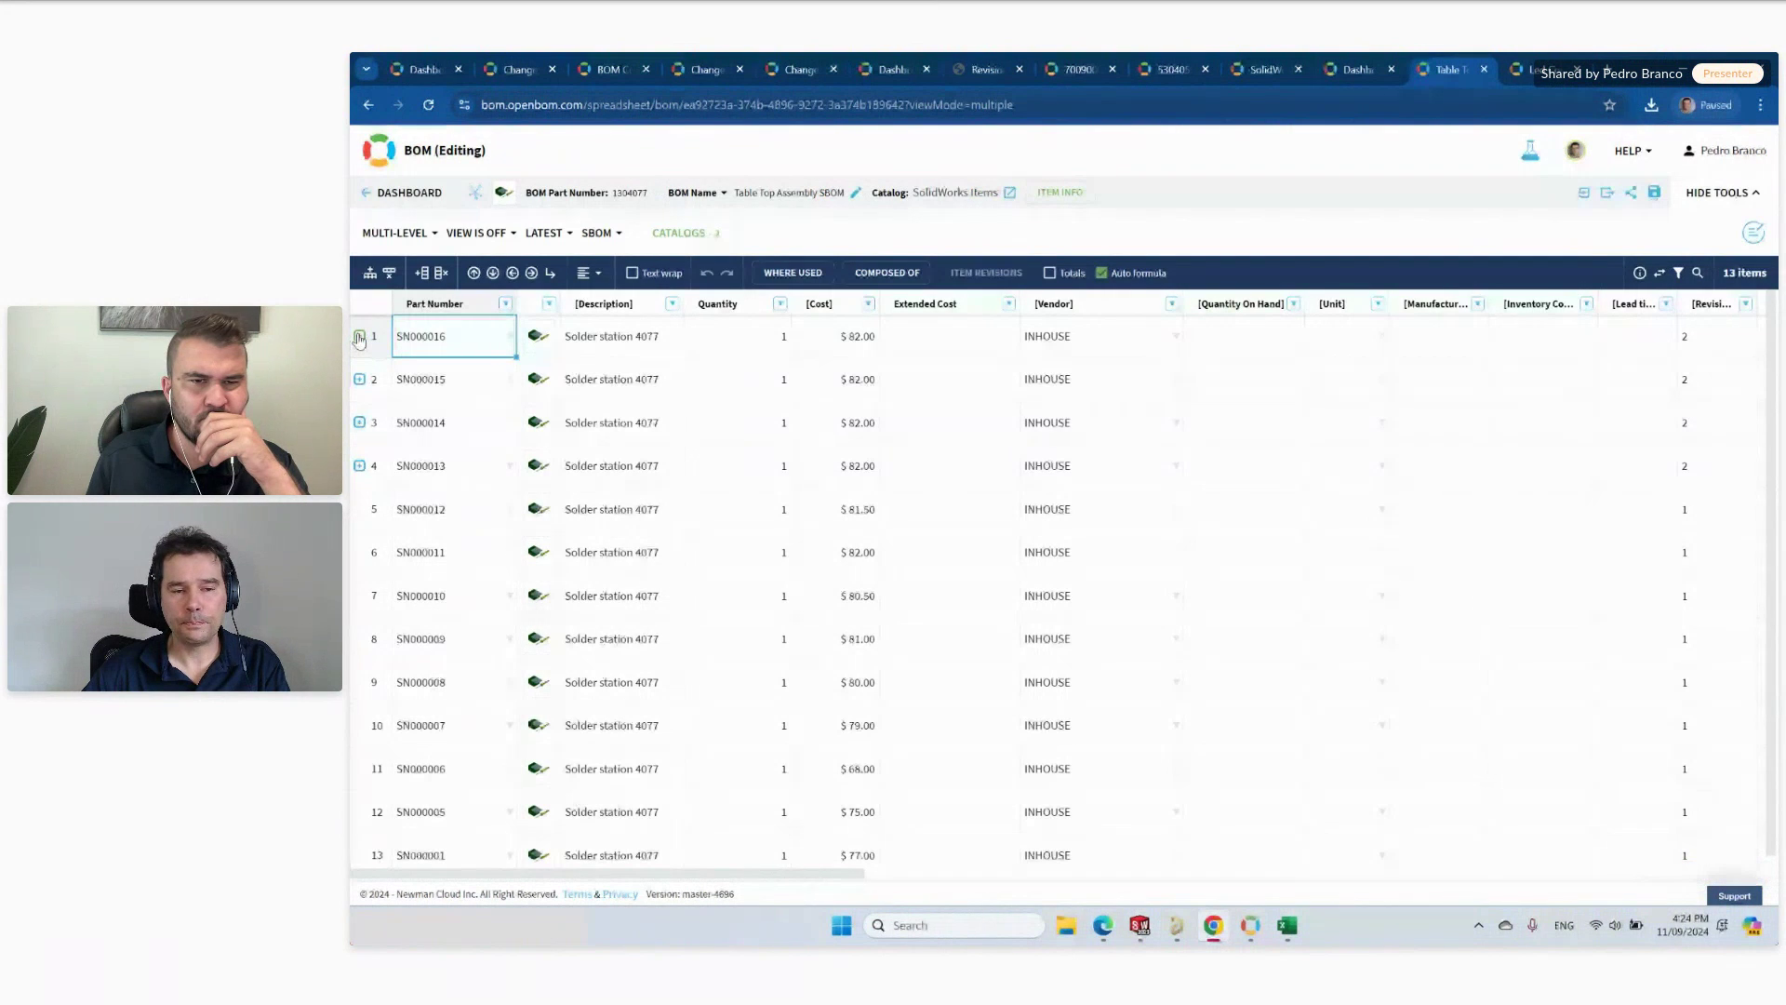
{"action": "left_click", "coordinate": [359, 337]}
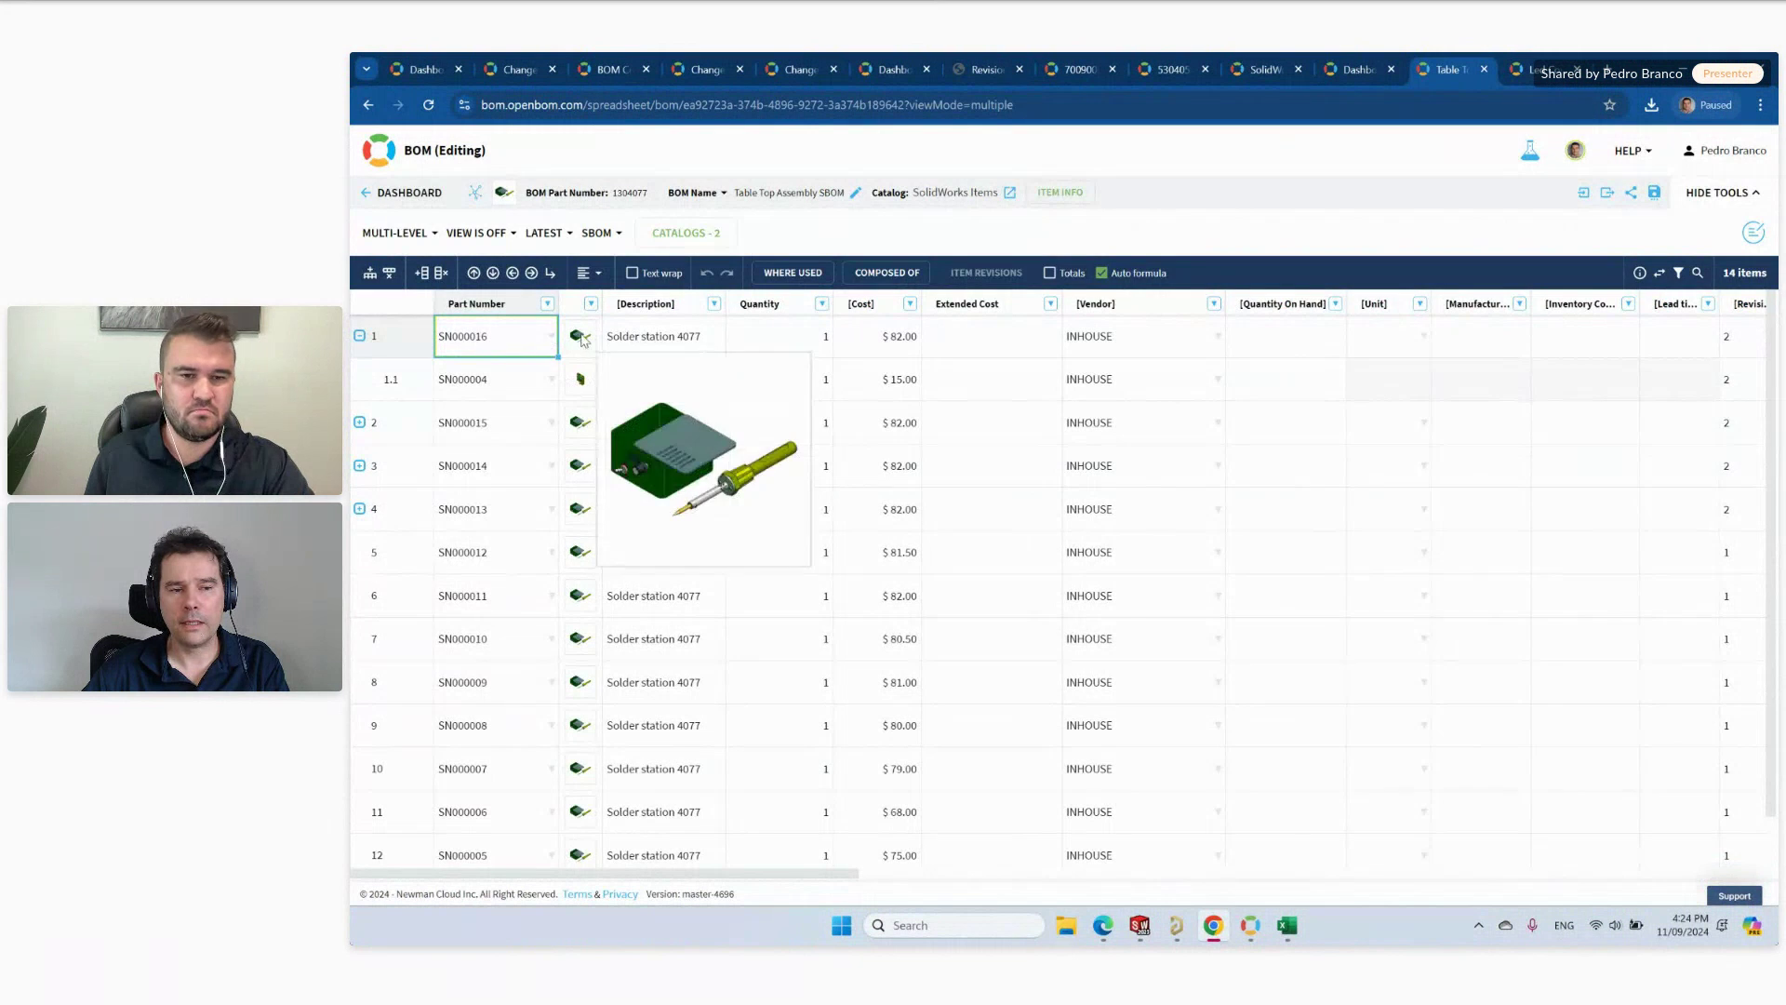
{"action": "left_click", "coordinate": [358, 337]}
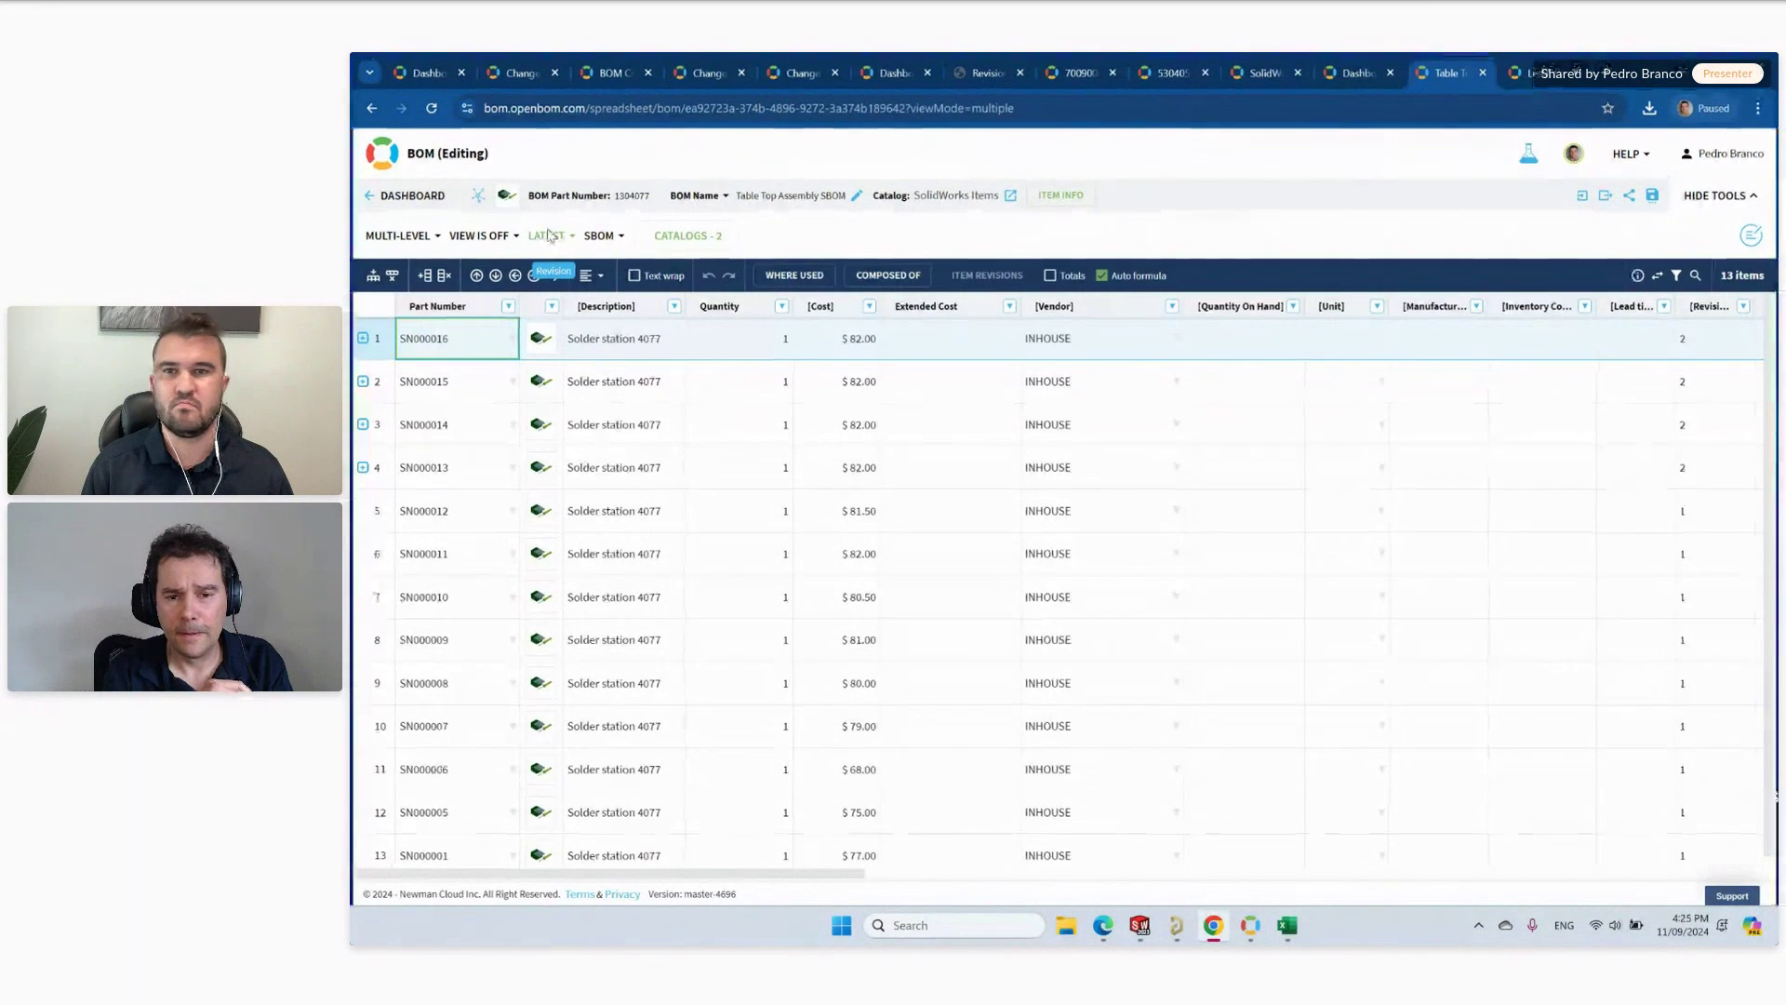
{"action": "key", "text": "super+d"}
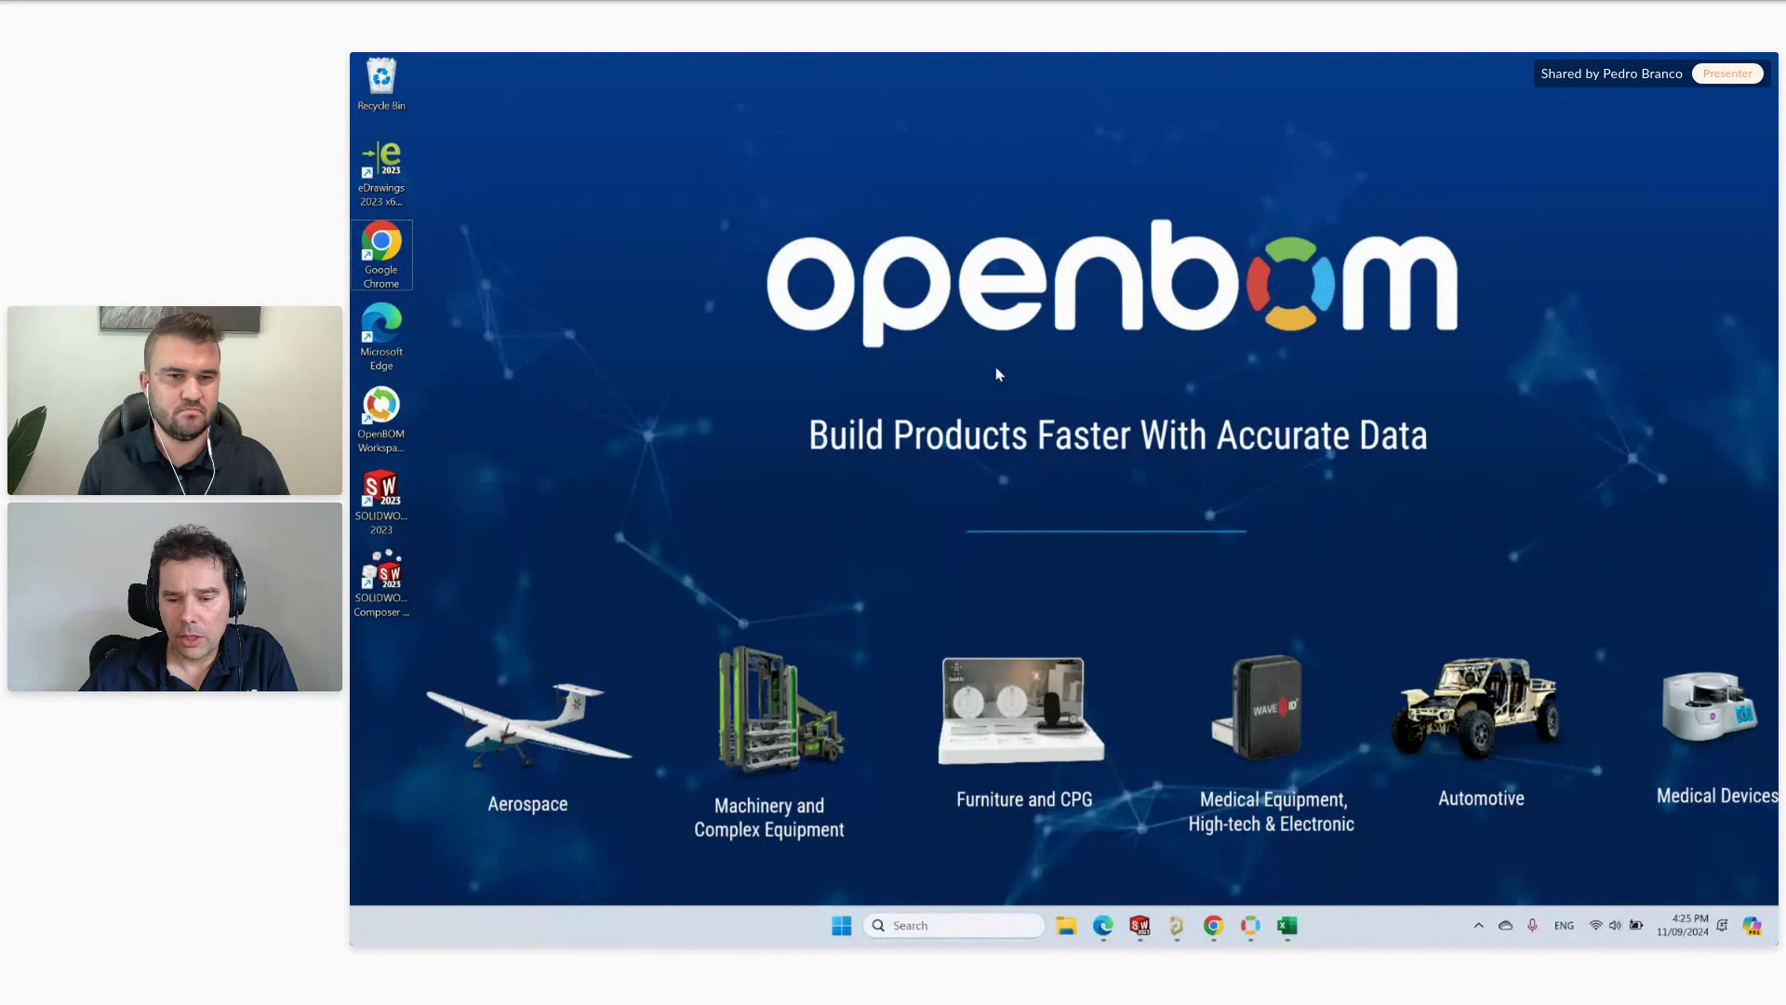
Return to the OpenBOM dashboard in Chrome and list the approved change orders in Change Management.
{"action": "left_click", "coordinate": [1213, 925]}
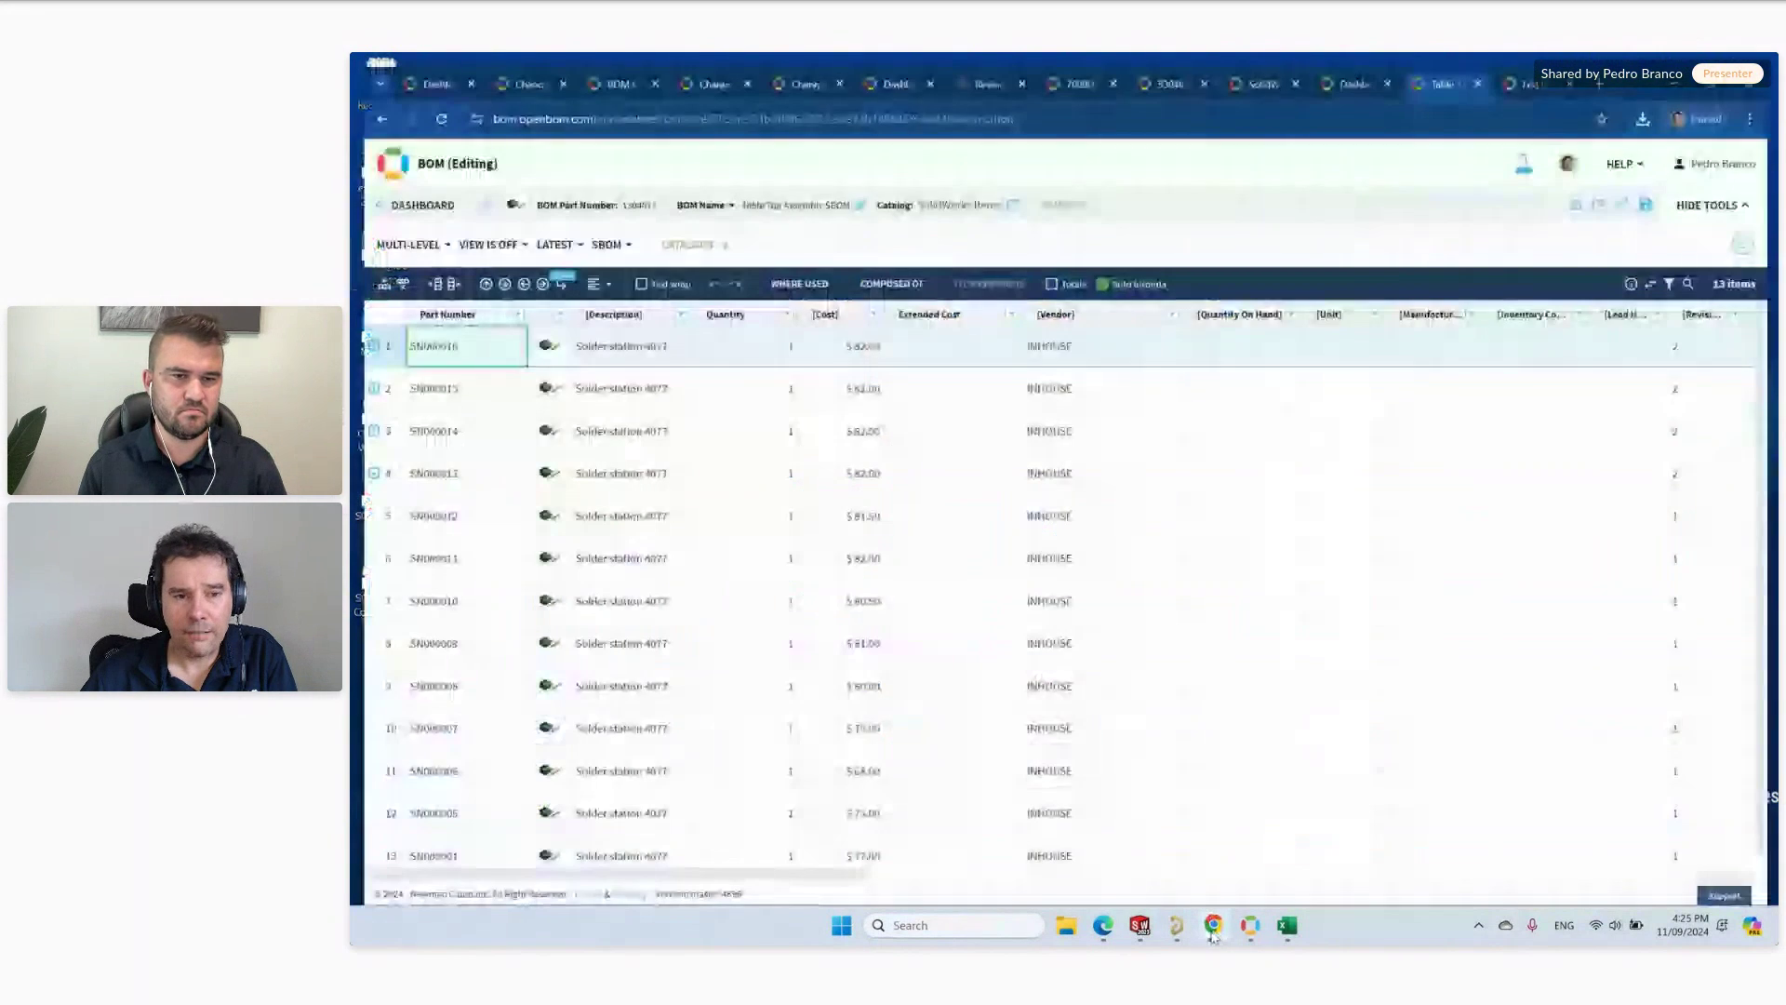
{"action": "left_click", "coordinate": [427, 199]}
{"action": "left_click", "coordinate": [370, 336]}
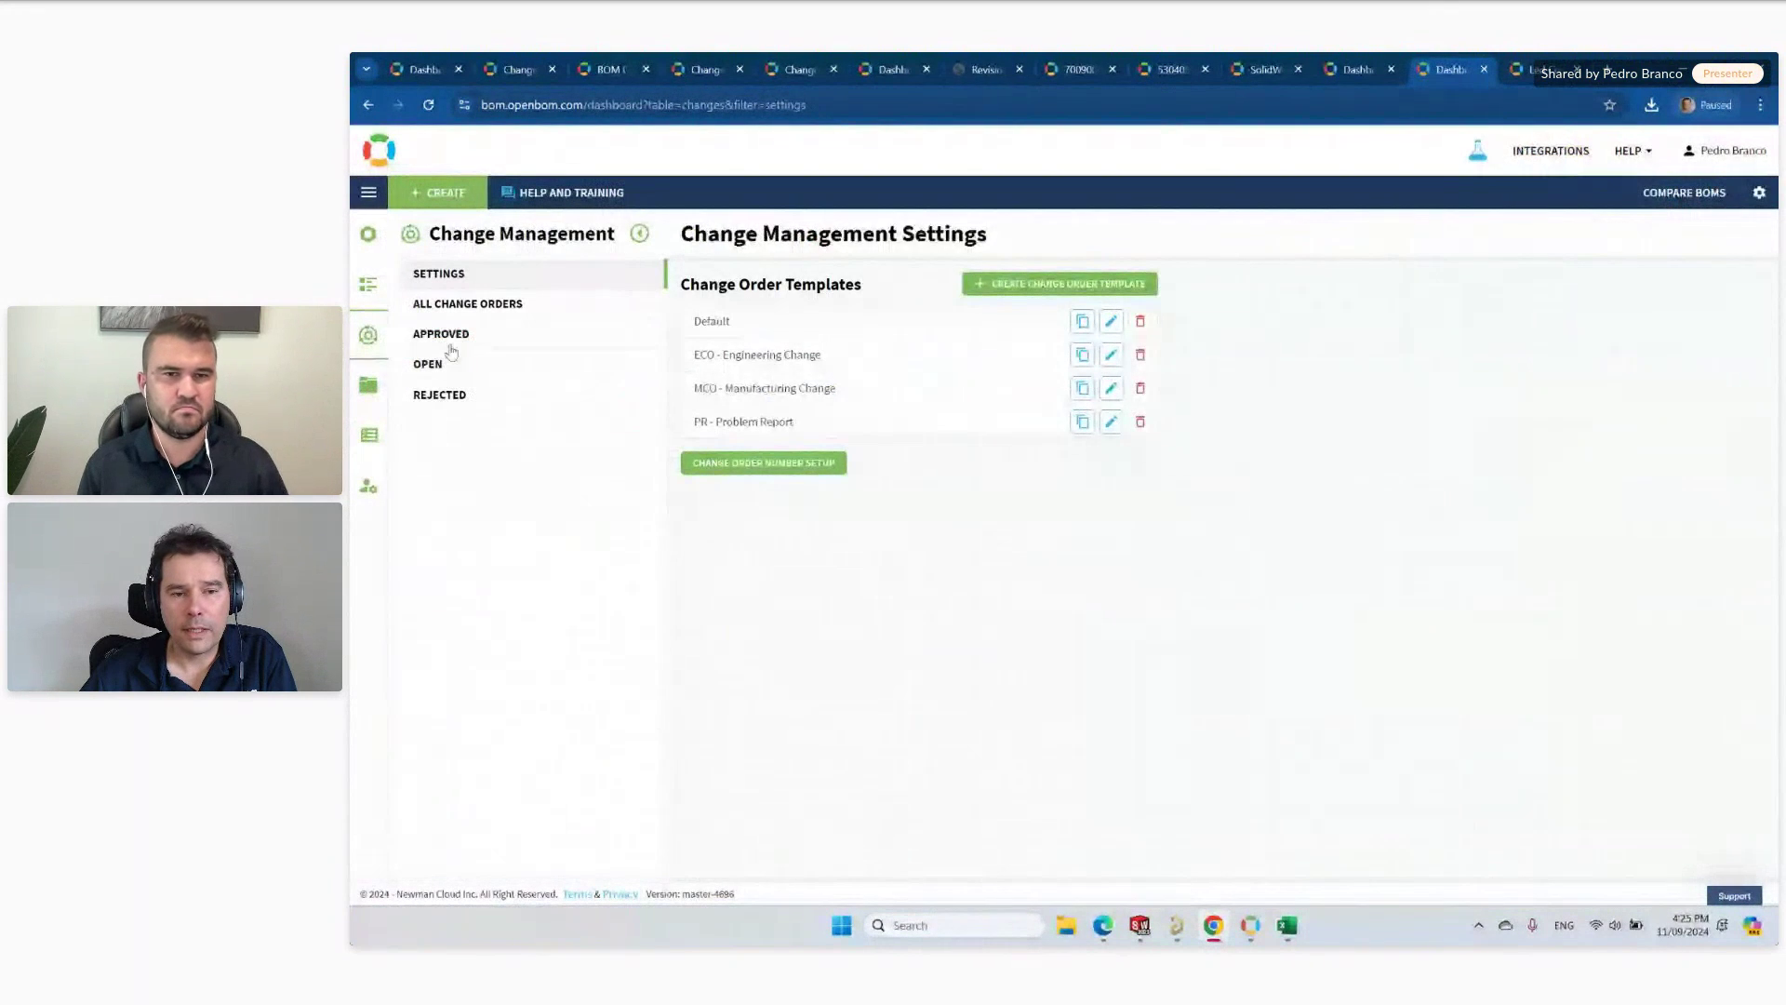
{"action": "left_click", "coordinate": [447, 337]}
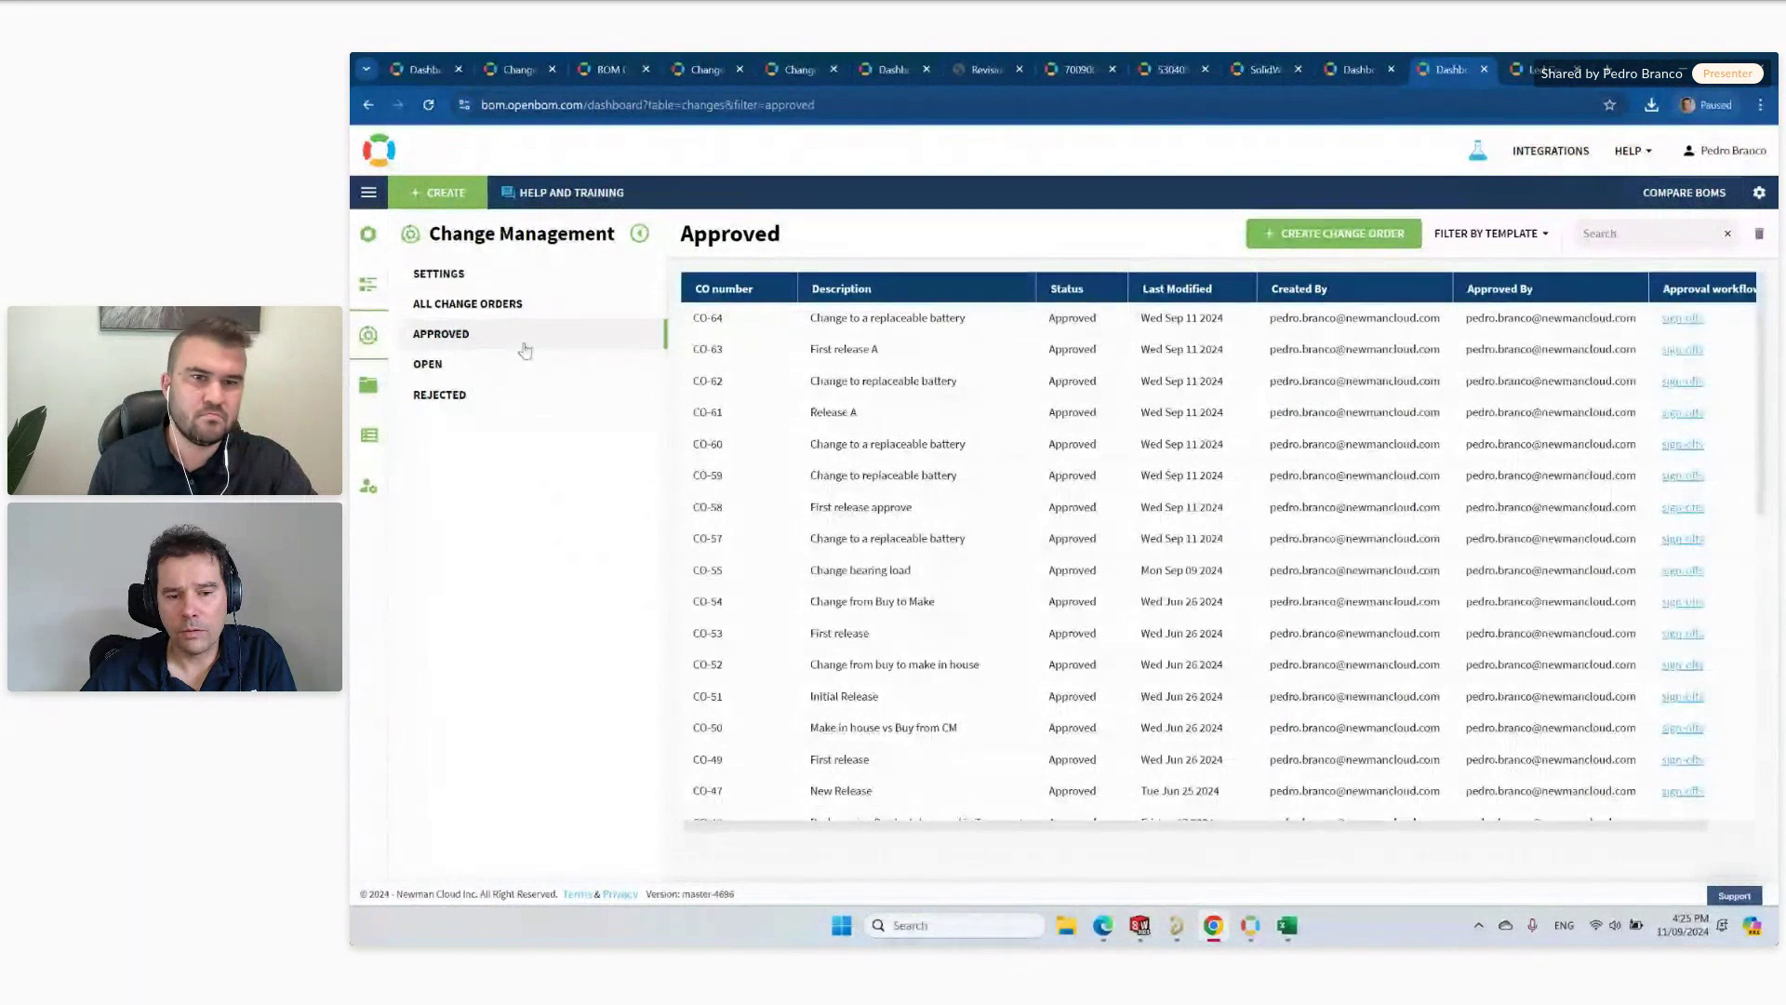
Find the approved change order CO-33 for reducing the reflector's weight and open its approval workflow.
{"action": "scroll", "coordinate": [757, 605], "scroll_direction": "down", "scroll_amount": 3}
{"action": "scroll", "coordinate": [765, 609], "scroll_direction": "down", "scroll_amount": 3}
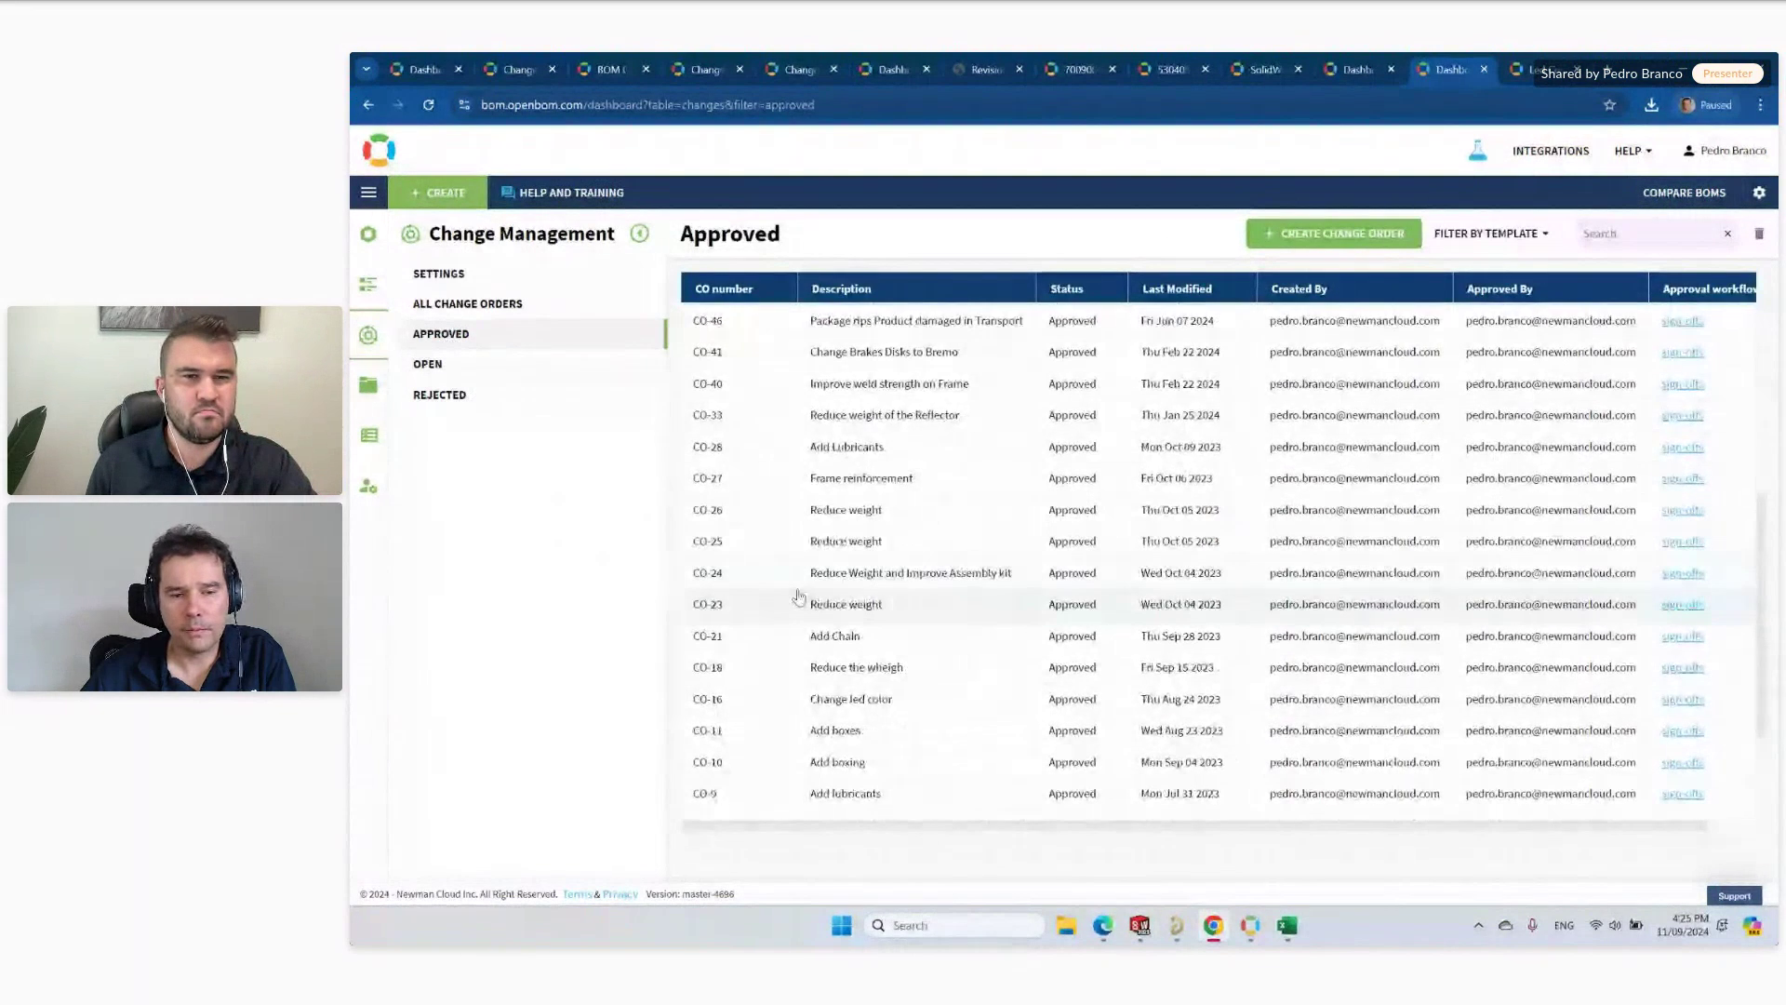
{"action": "scroll", "coordinate": [773, 596], "scroll_direction": "up", "scroll_amount": 1}
{"action": "left_click", "coordinate": [750, 500]}
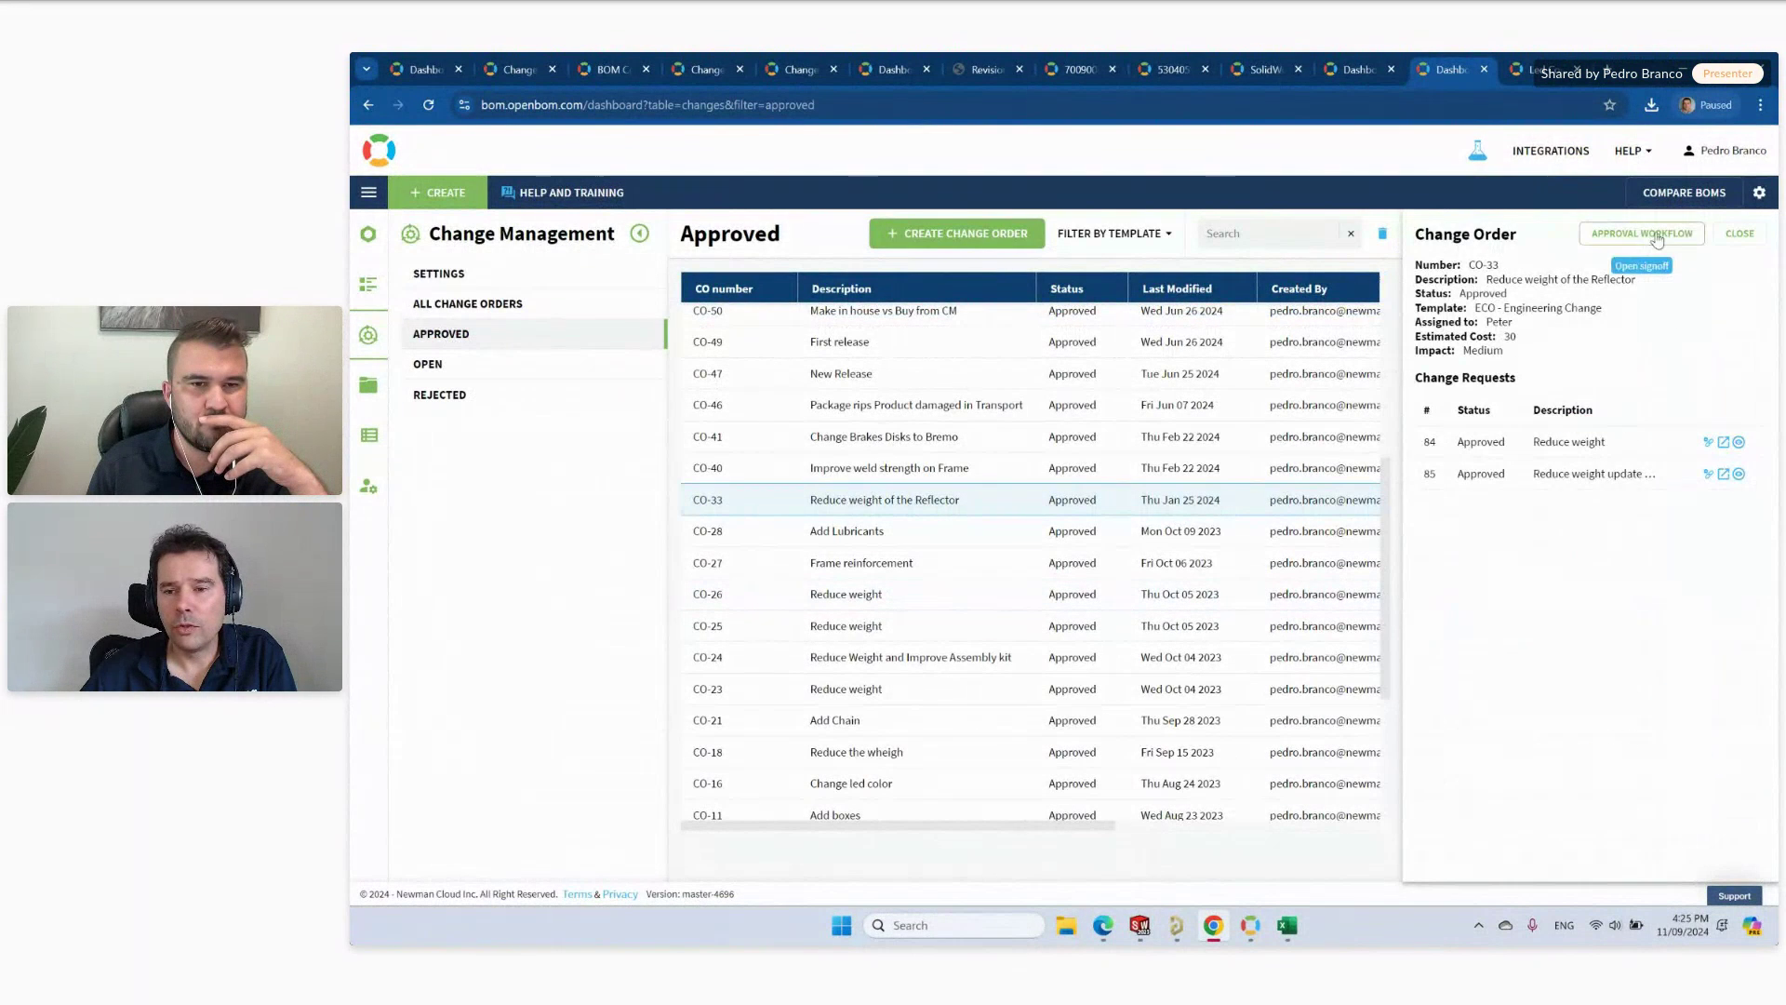
{"action": "left_click", "coordinate": [1656, 238]}
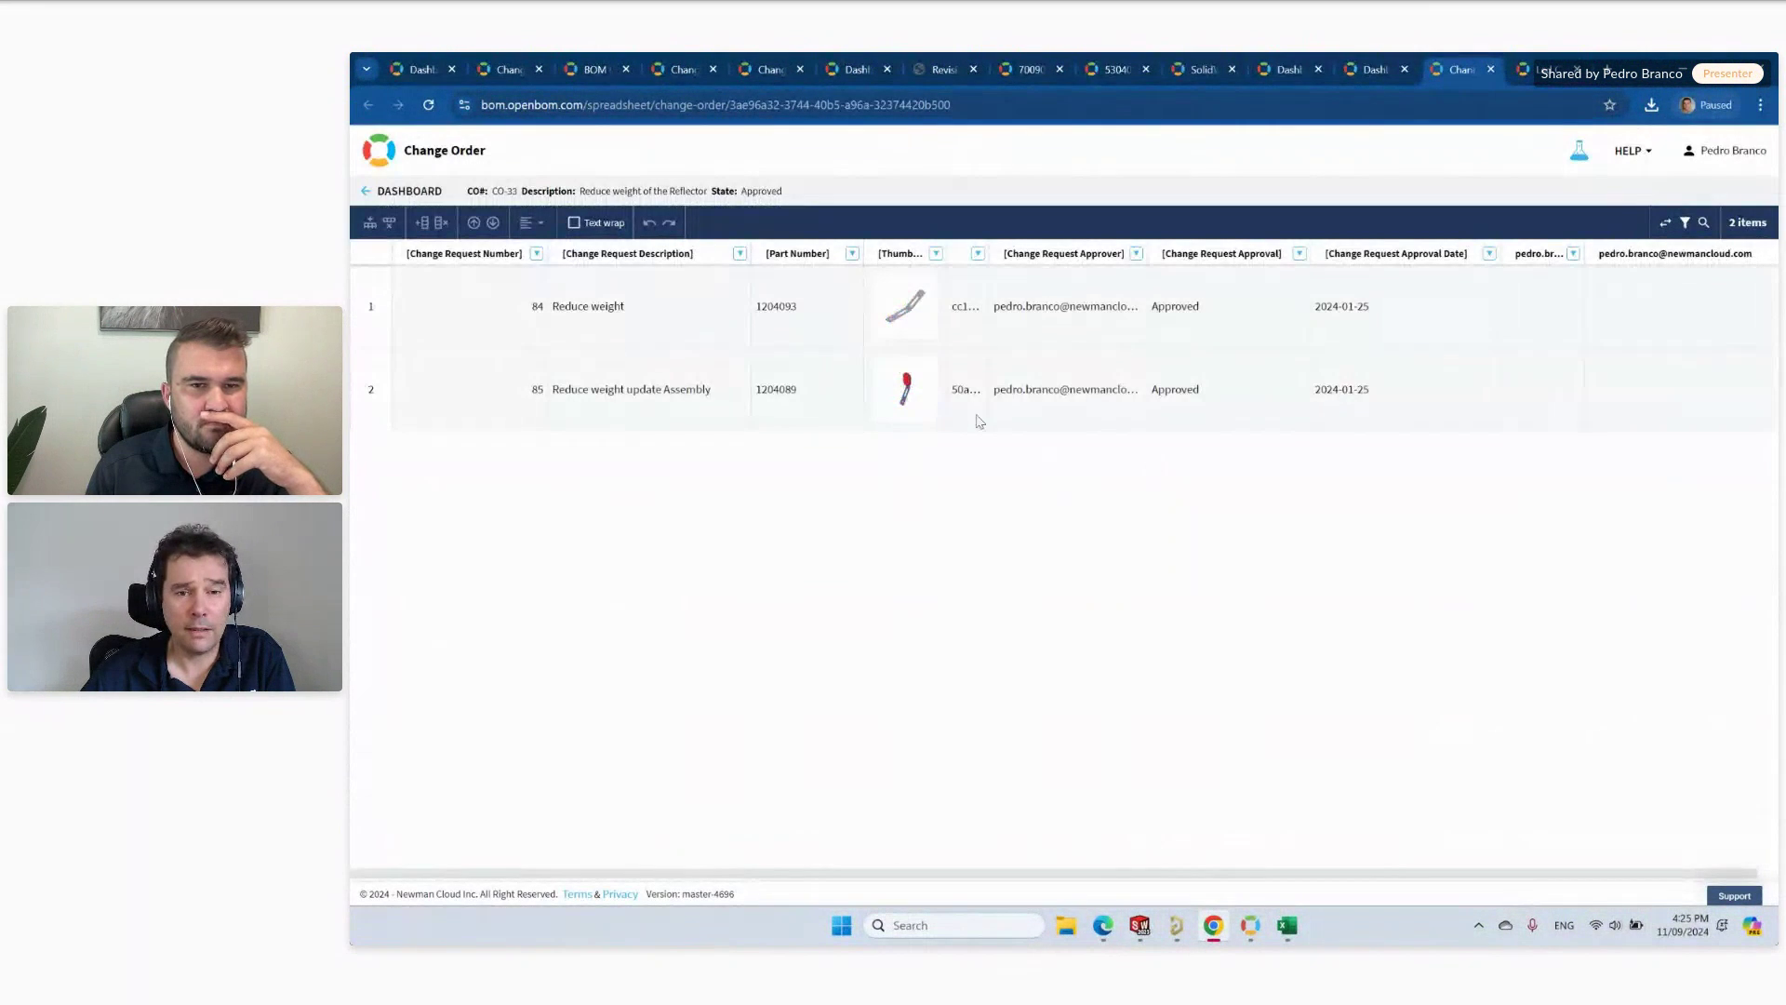
Preview the changed parts of CO-33 and check where part 1204089 is used at the next and top levels.
{"action": "mouse_move", "coordinate": [918, 324]}
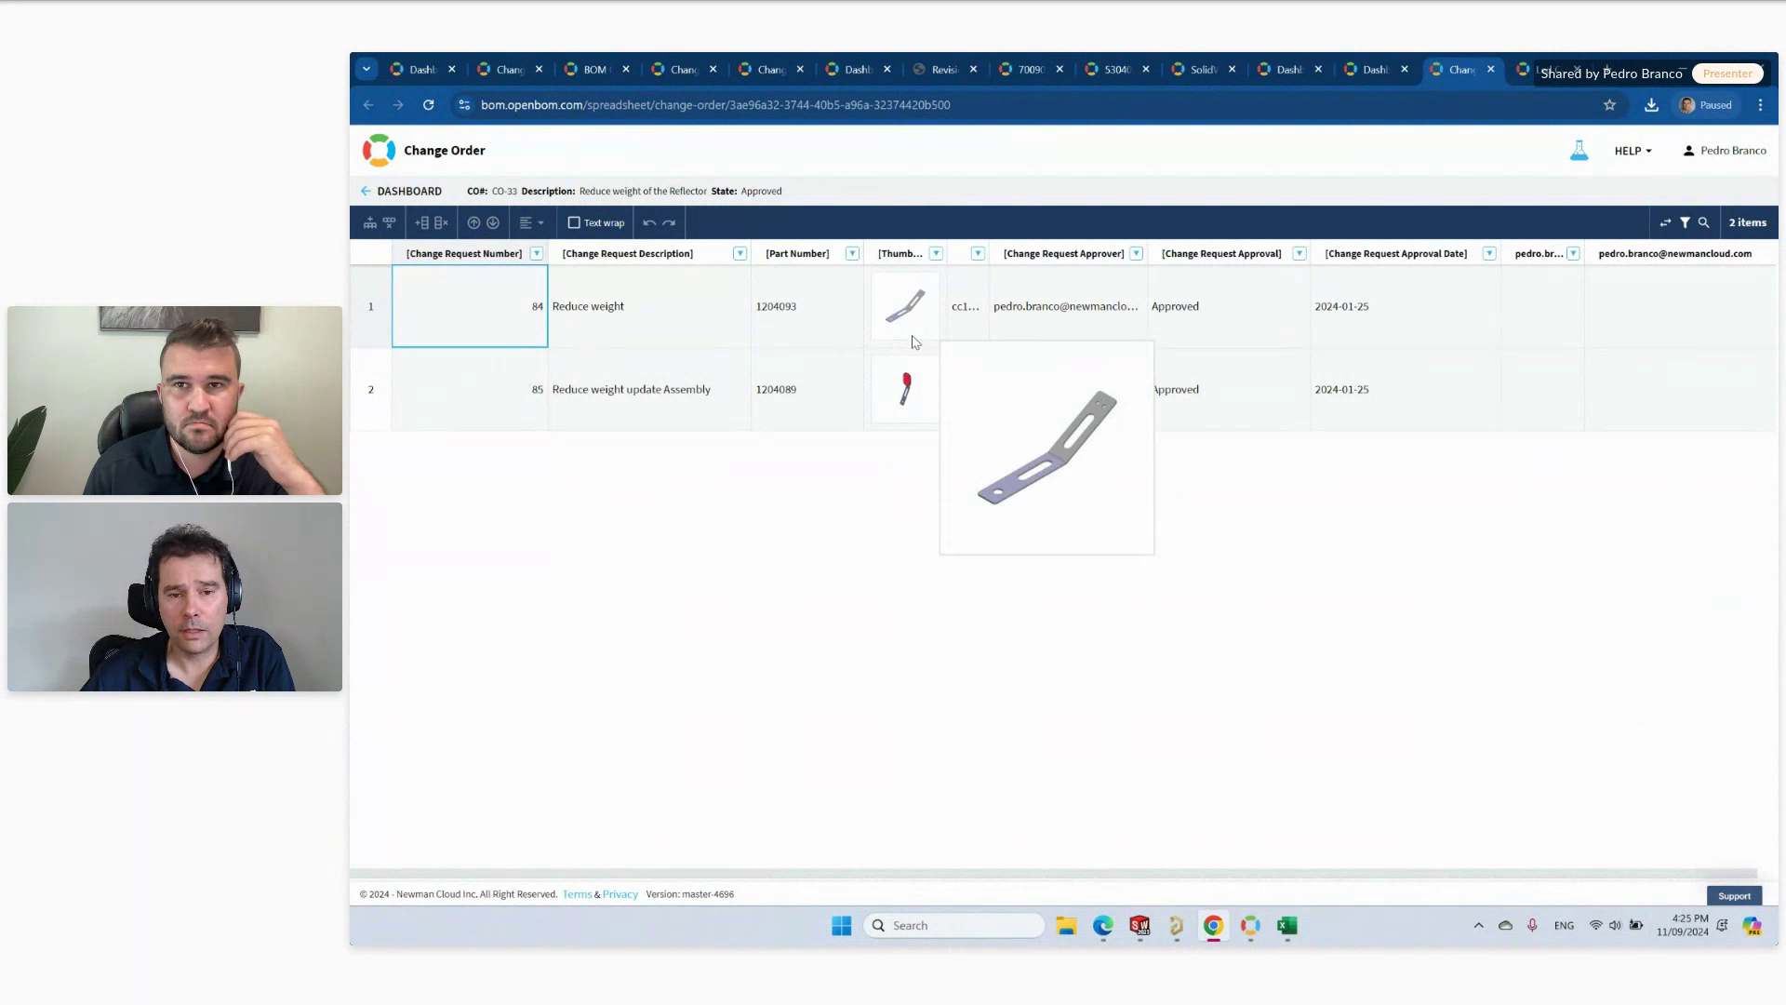
{"action": "right_click", "coordinate": [919, 403]}
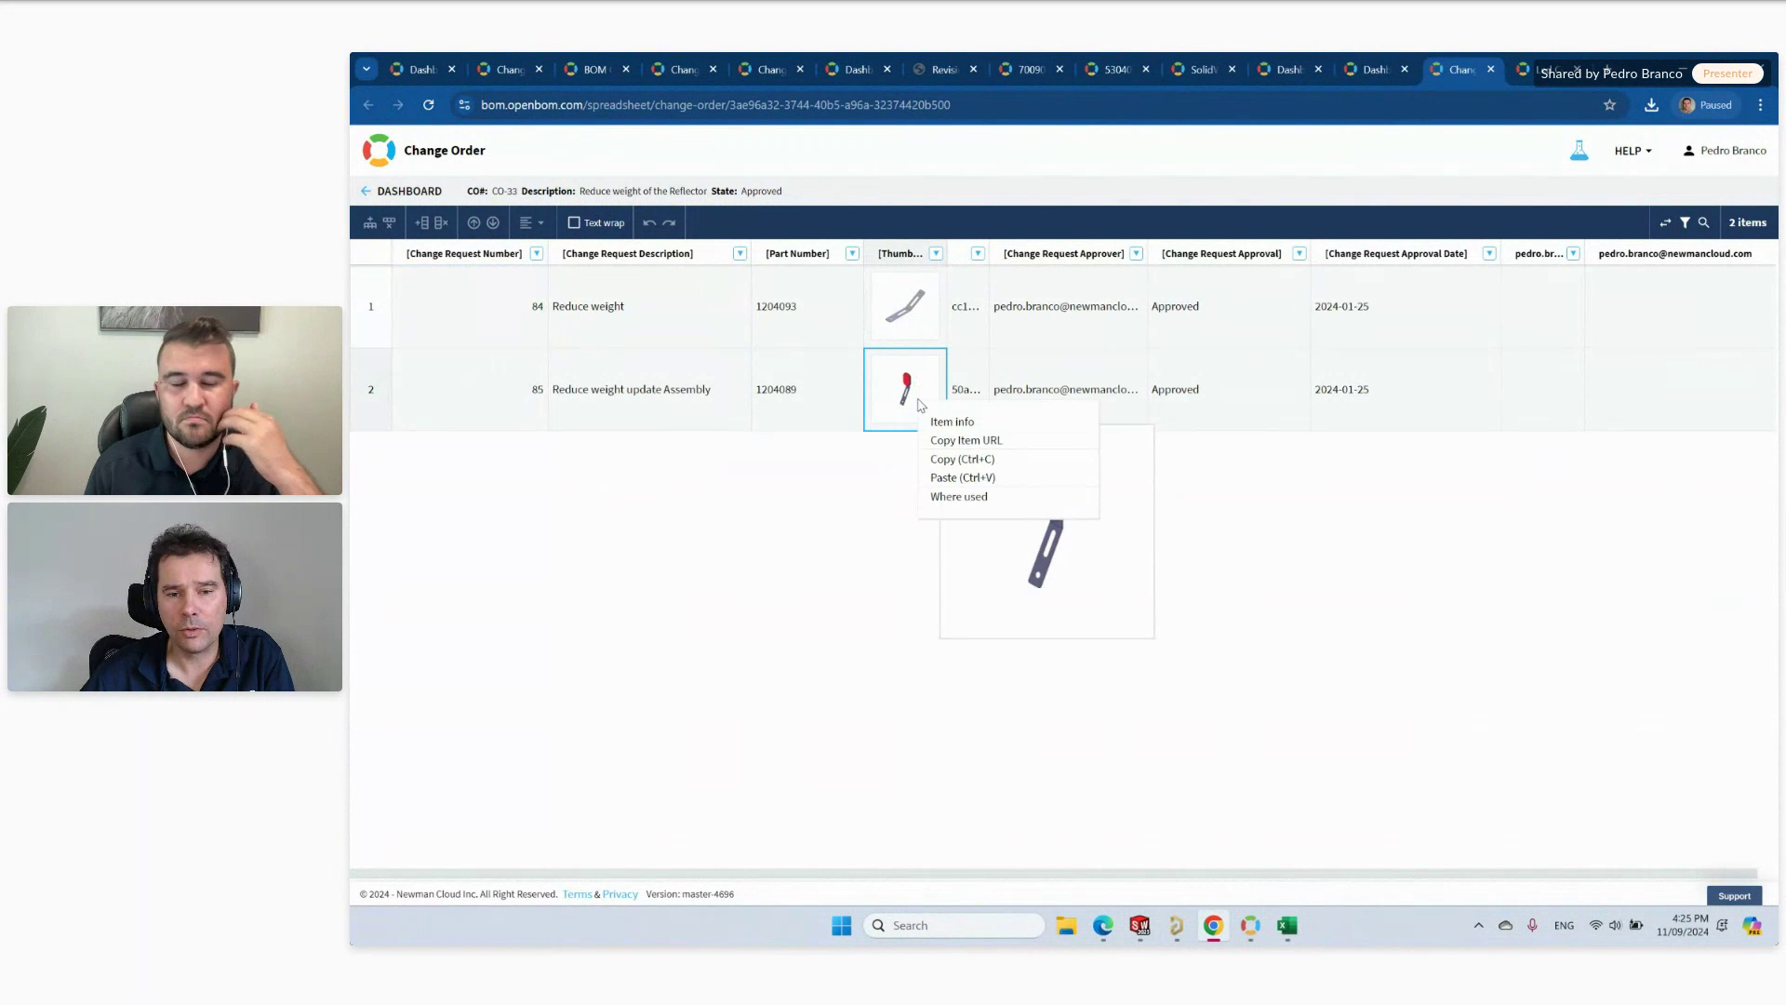
{"action": "left_click", "coordinate": [993, 507]}
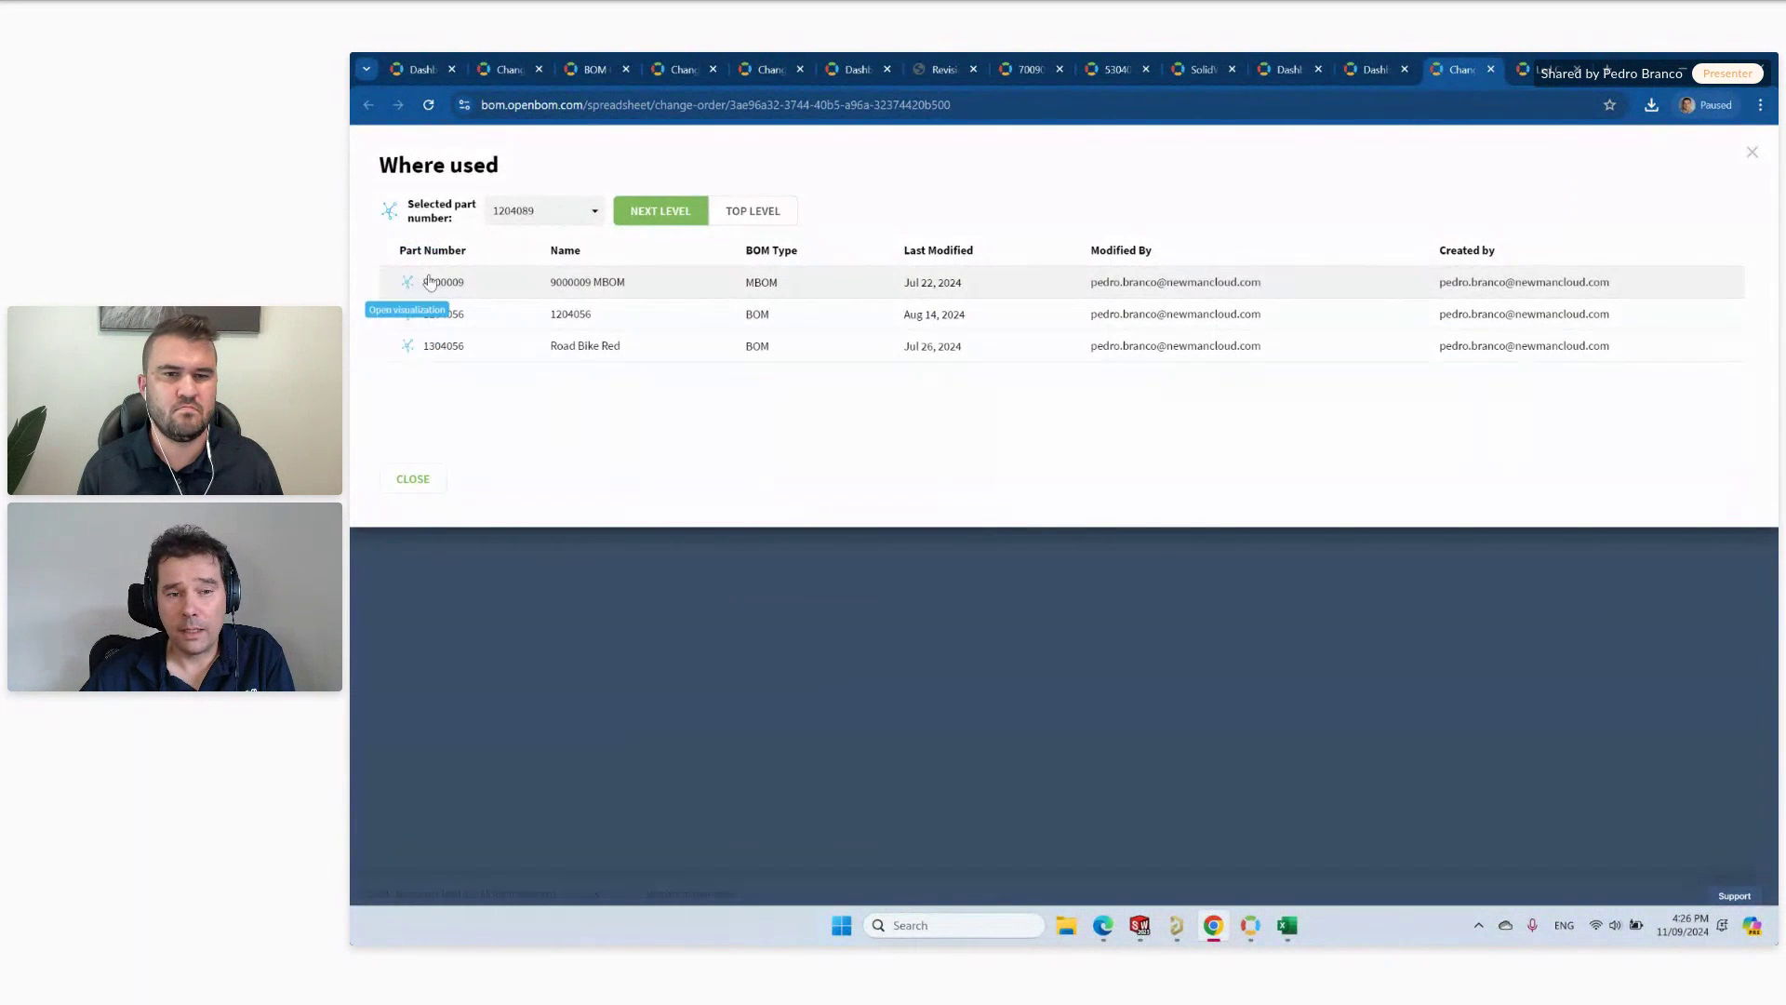
{"action": "left_click", "coordinate": [752, 211]}
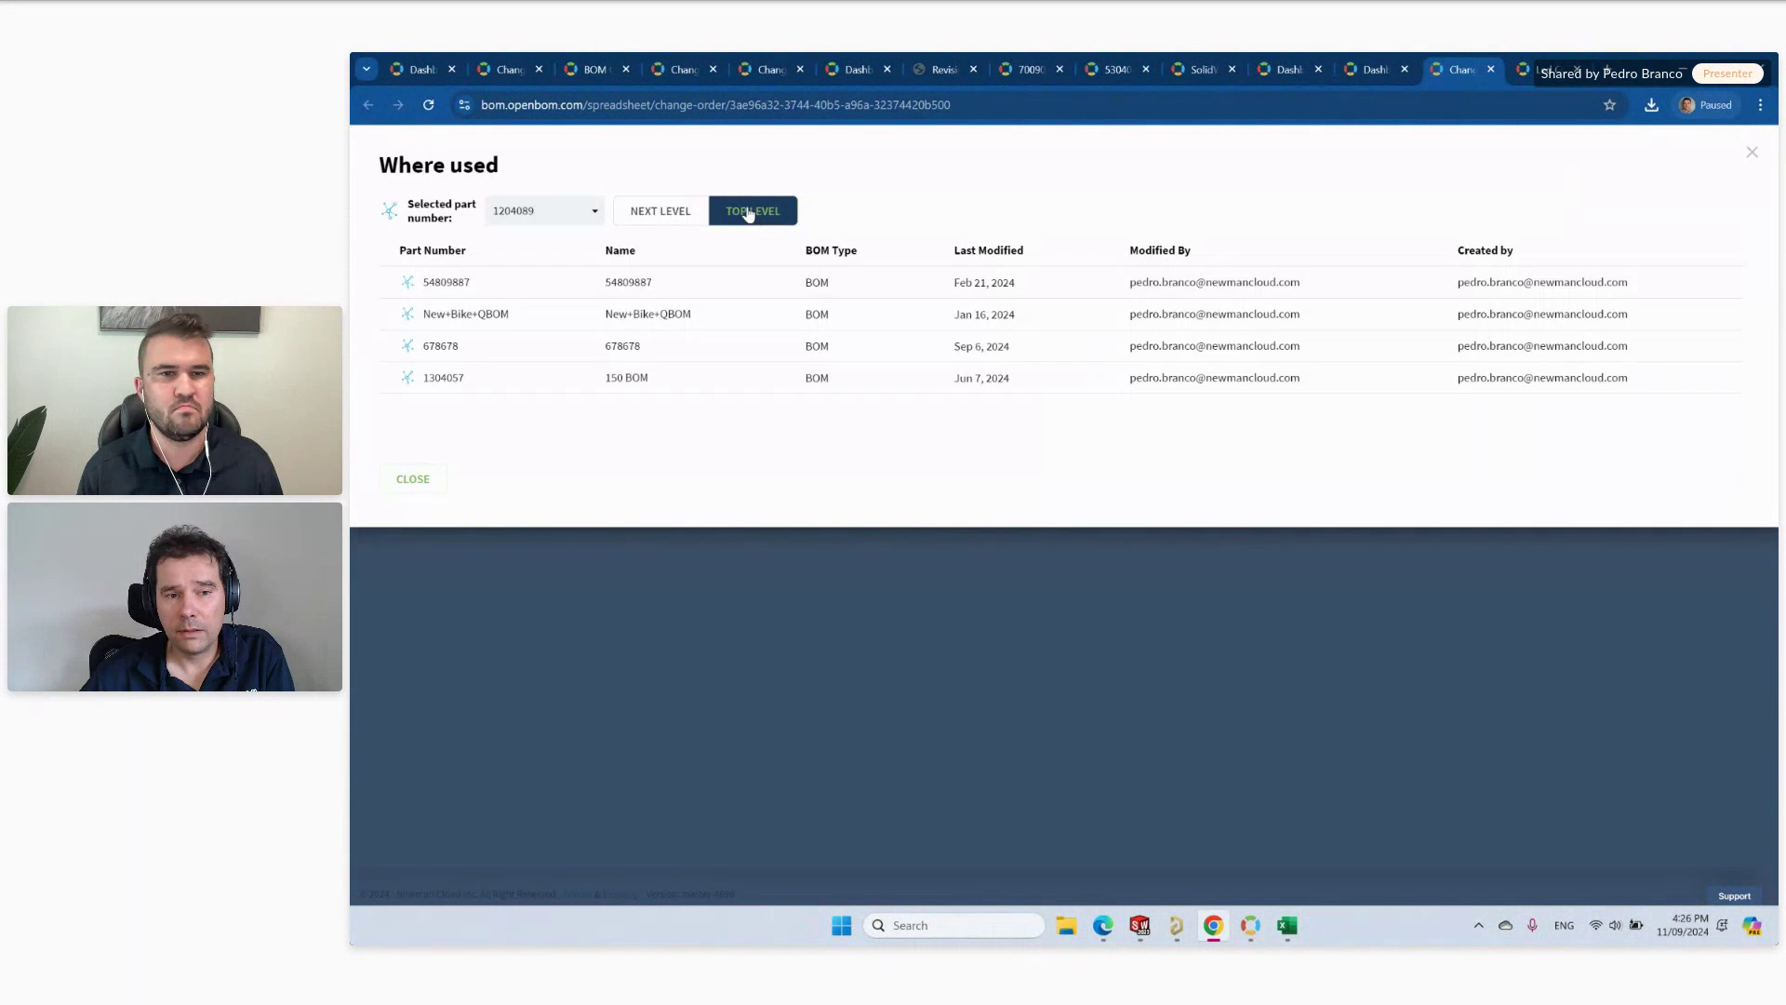
{"action": "left_click", "coordinate": [663, 210]}
Visualize the parent assemblies of part 1204089 as a tree, close the view and return to the desktop.
{"action": "left_click", "coordinate": [388, 210]}
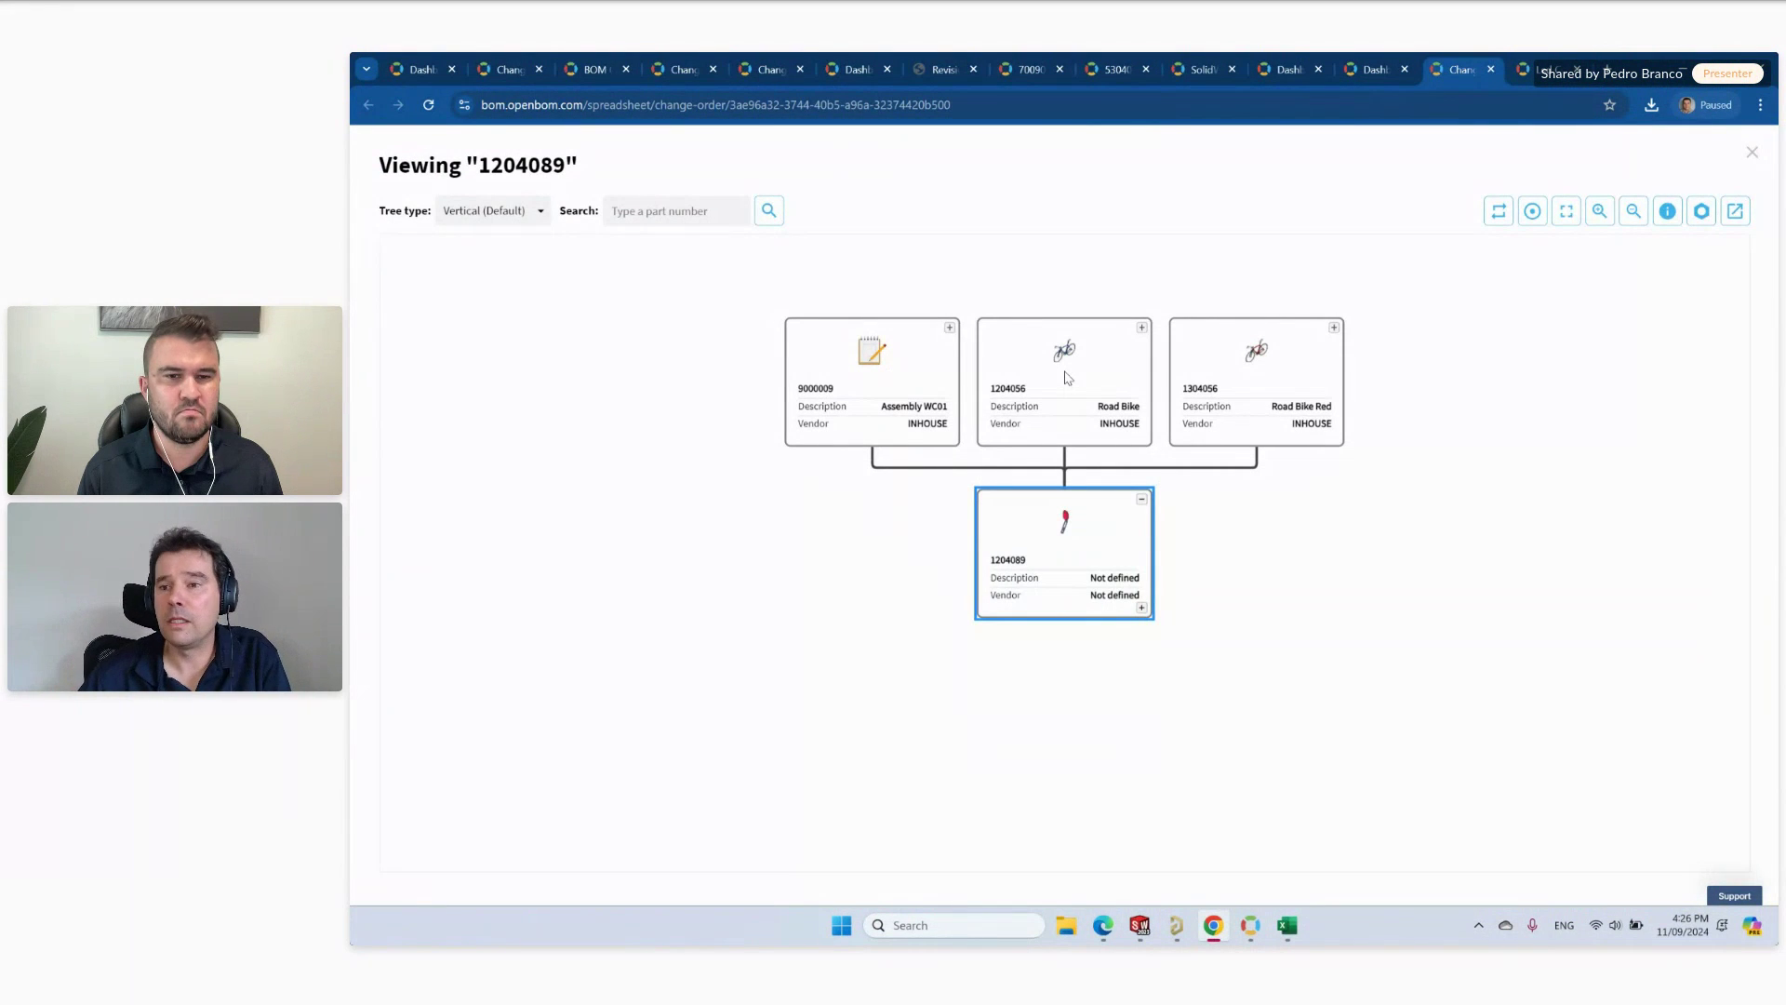
{"action": "left_click", "coordinate": [1750, 159]}
{"action": "key", "text": "super+d"}
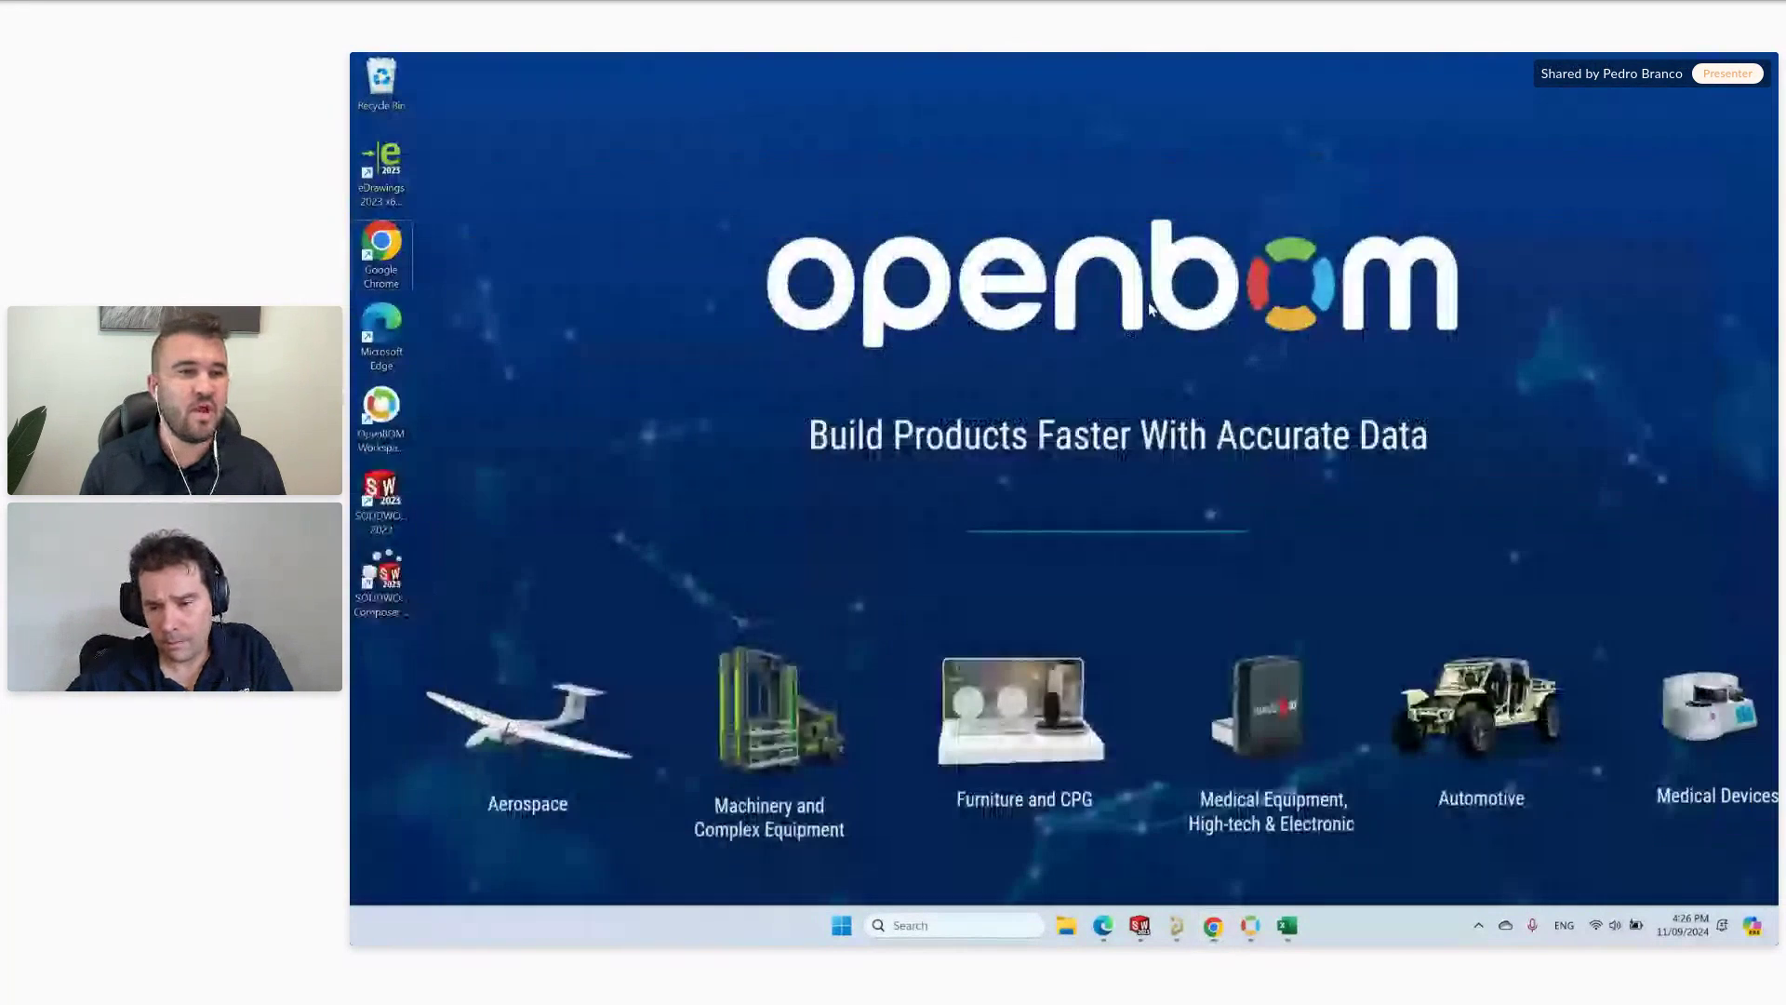